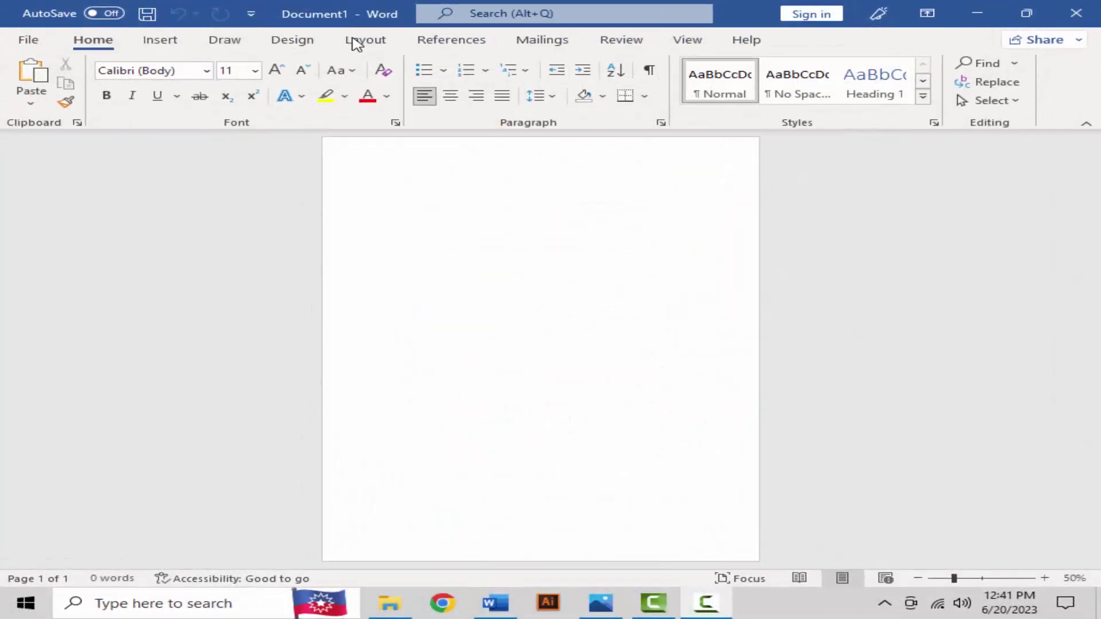
Step: Set the page size to Legal
click(361, 41)
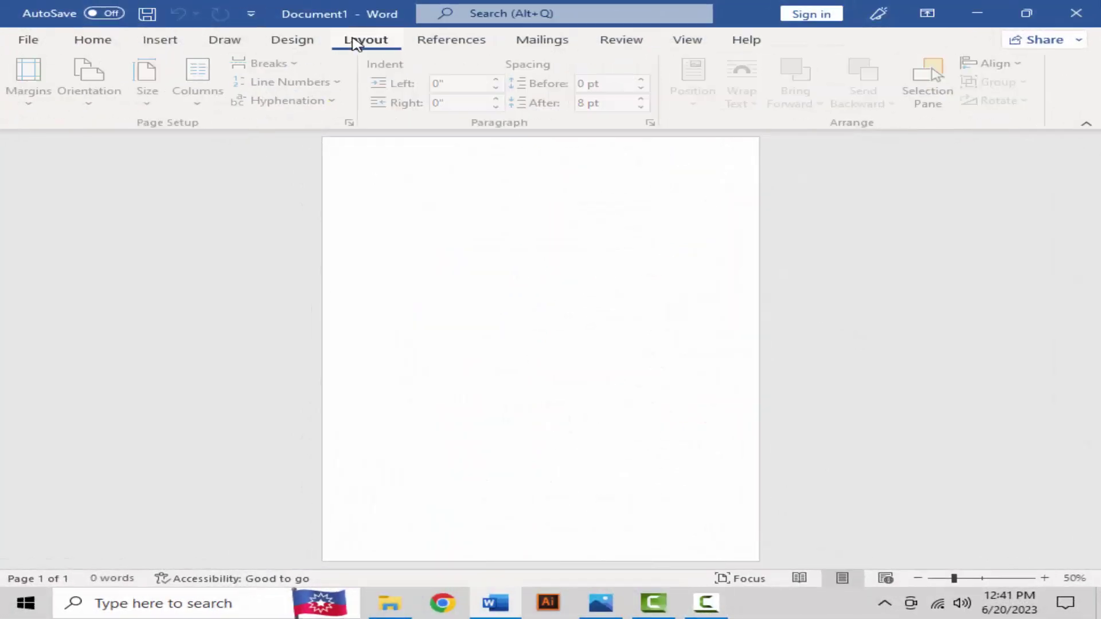
click(141, 82)
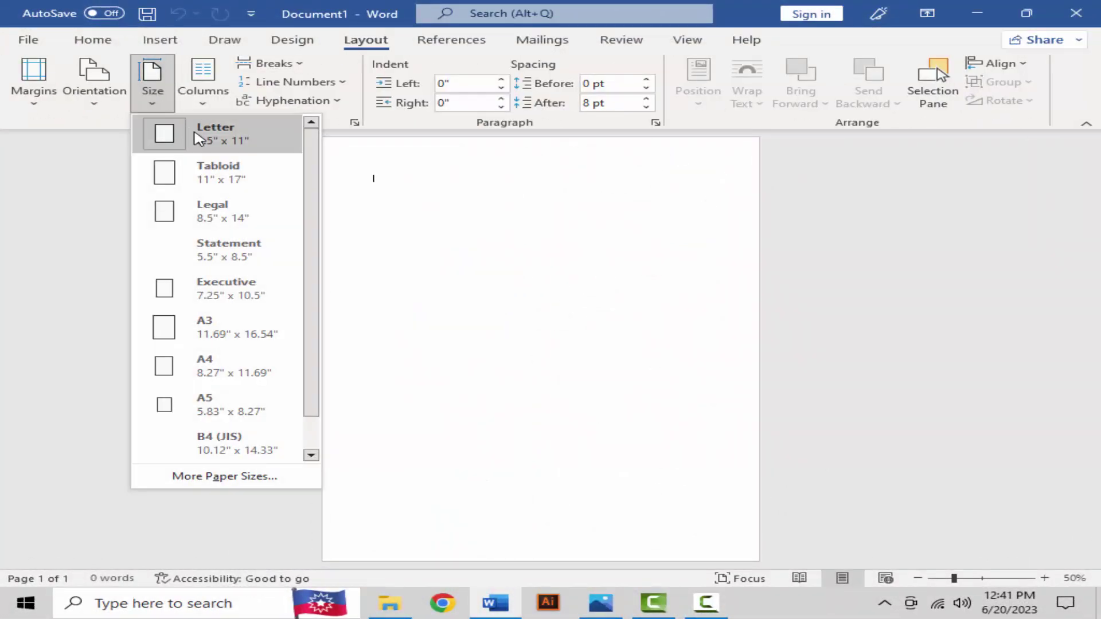
click(198, 206)
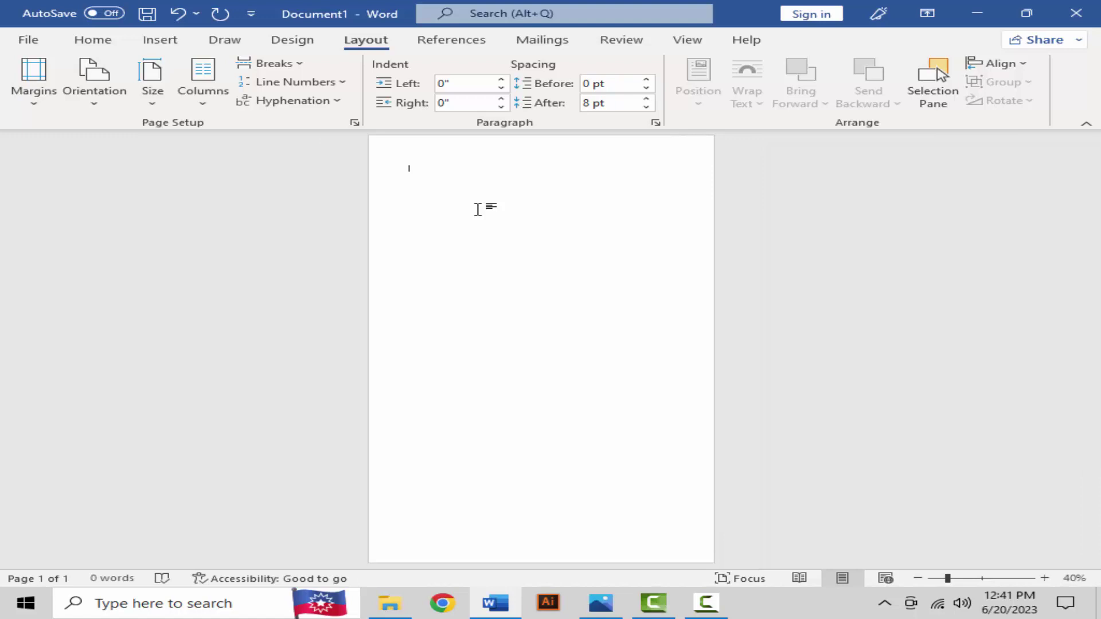
Step: Draw a tall rectangle down the page's left side, stretched to the page top
click(160, 39)
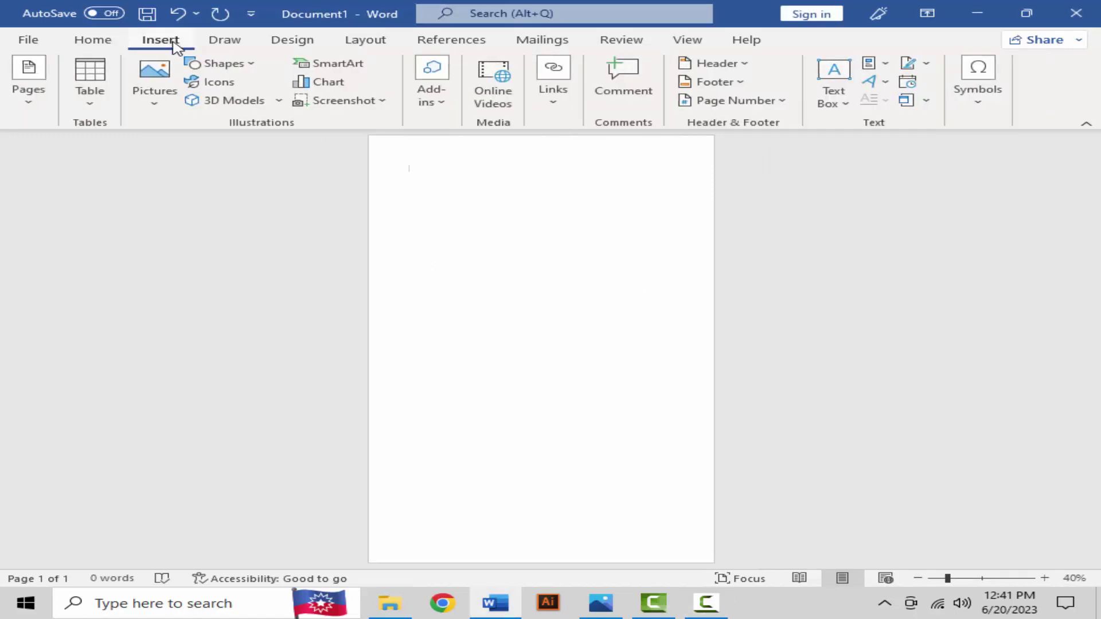
click(221, 65)
click(257, 105)
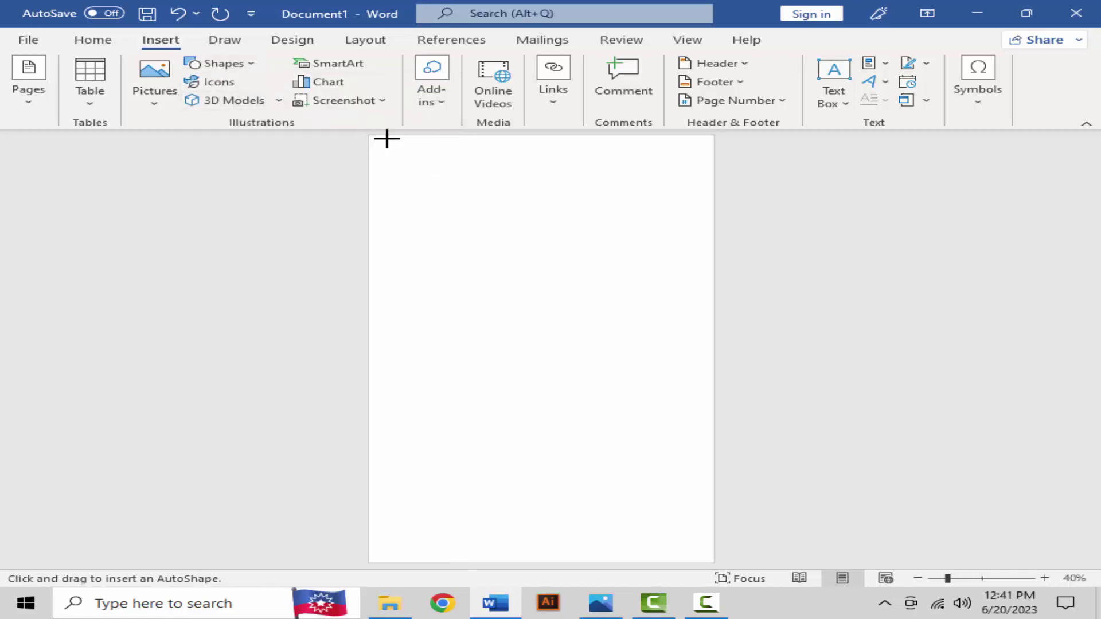
mouse_move(387, 138)
mouse_down()
mouse_move(471, 469)
mouse_move(508, 562)
mouse_up()
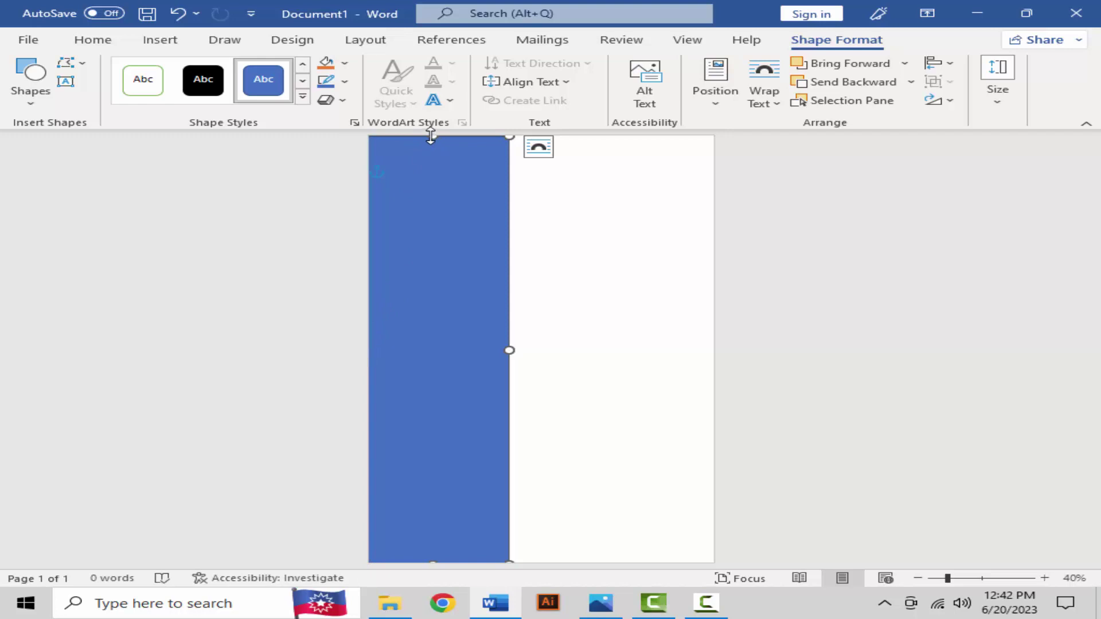
drag(431, 136, 430, 127)
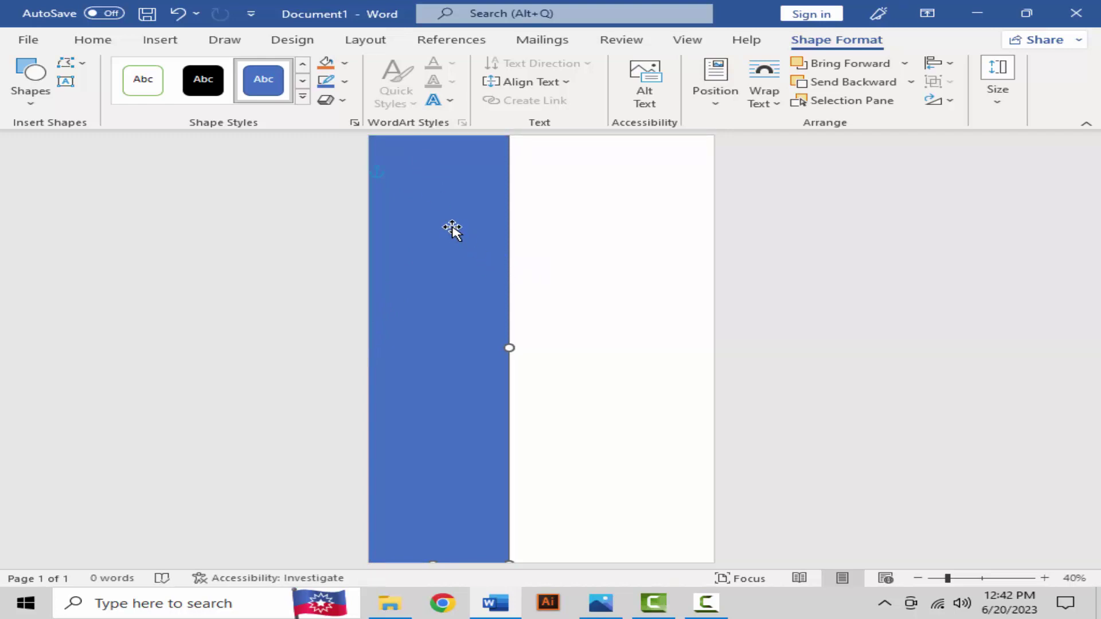
Step: Remove the rectangle's outline and fill it dark navy
key(F10)
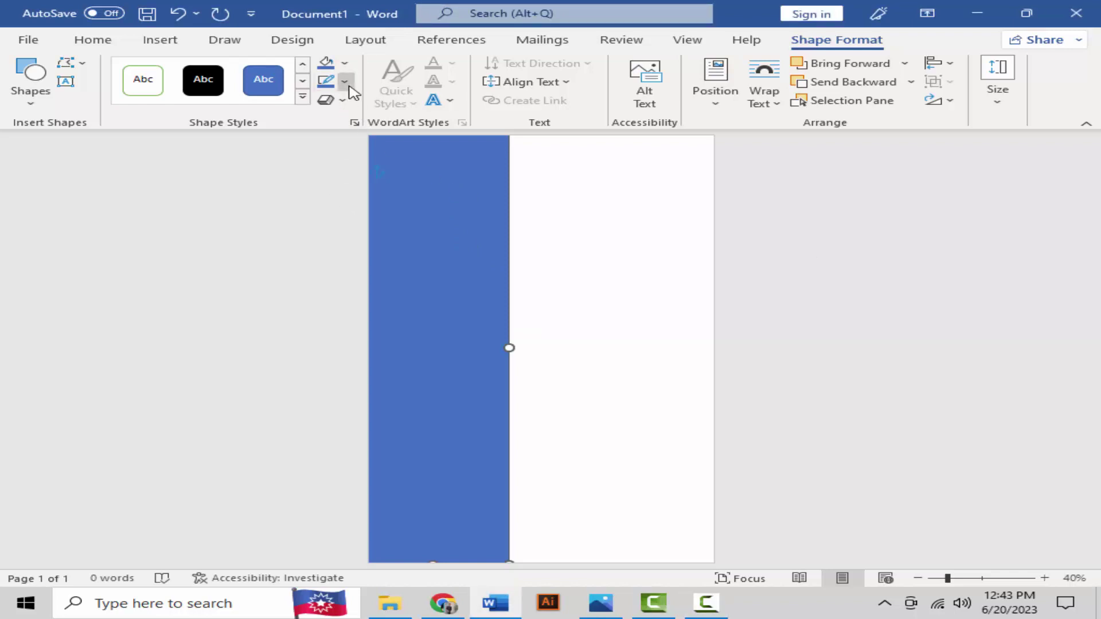
click(345, 82)
click(339, 304)
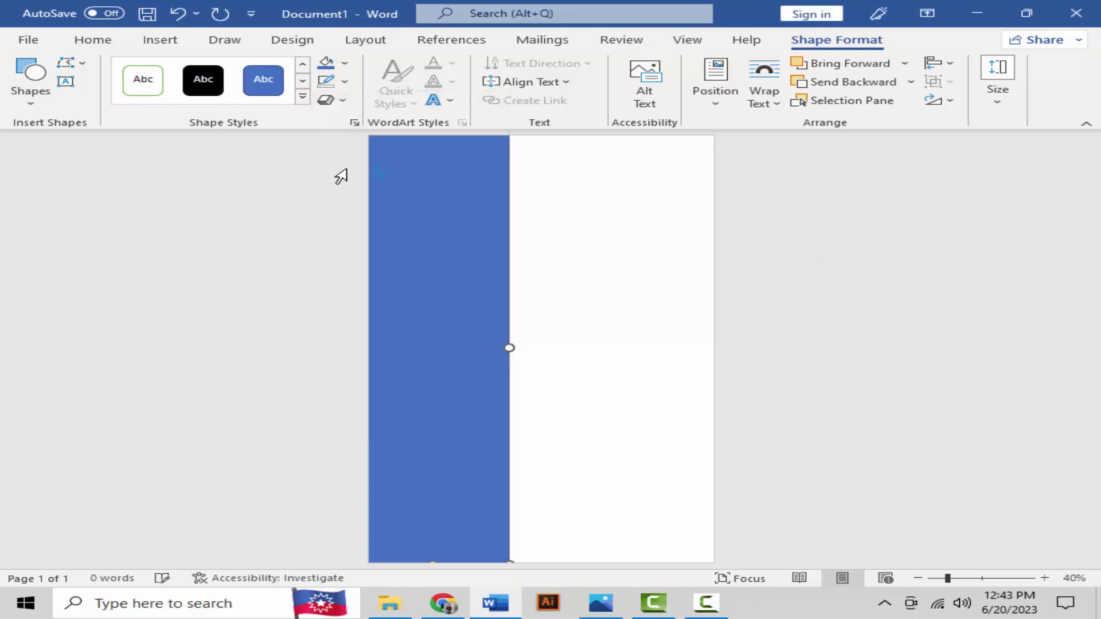
click(343, 64)
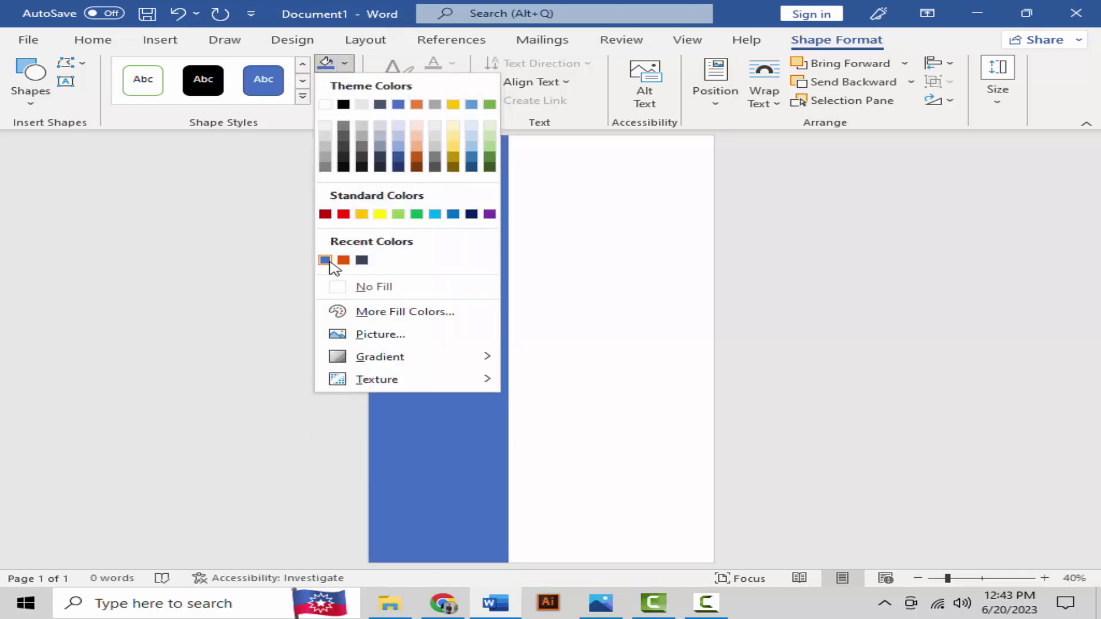
click(361, 259)
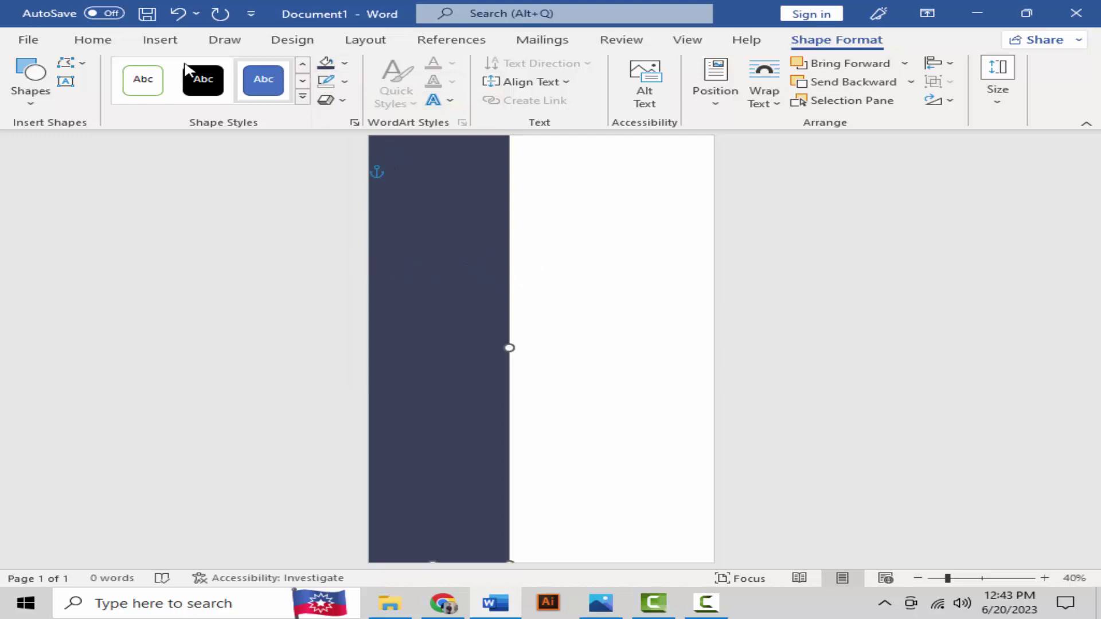
click(171, 42)
Step: Draw a Flowchart Delay half-round near the sidebar top, rotated 180° and widened left
click(220, 63)
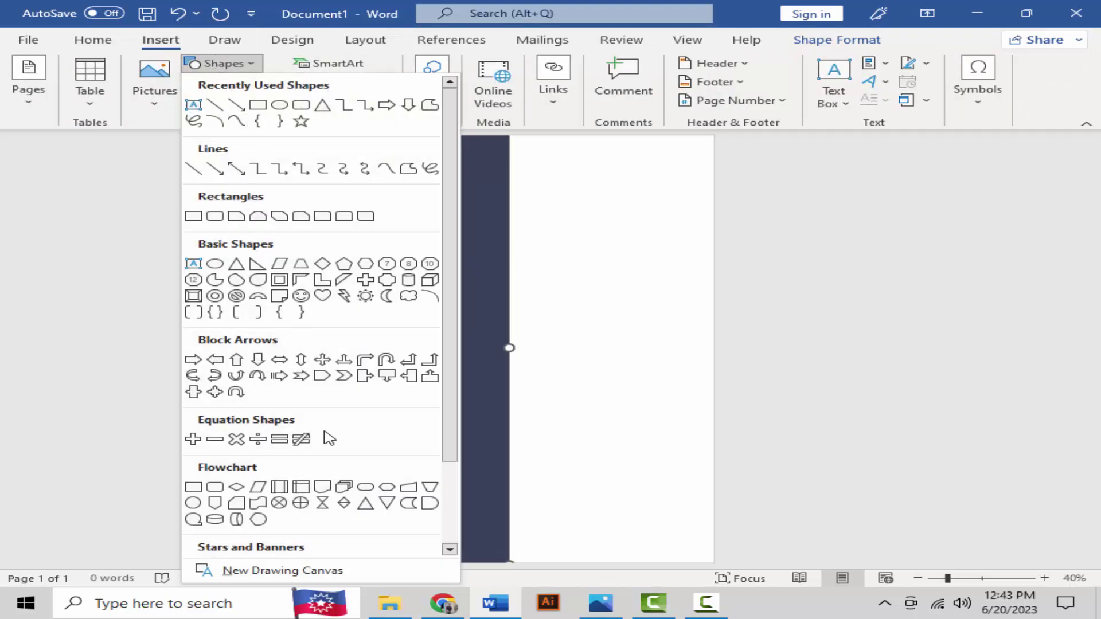
click(427, 503)
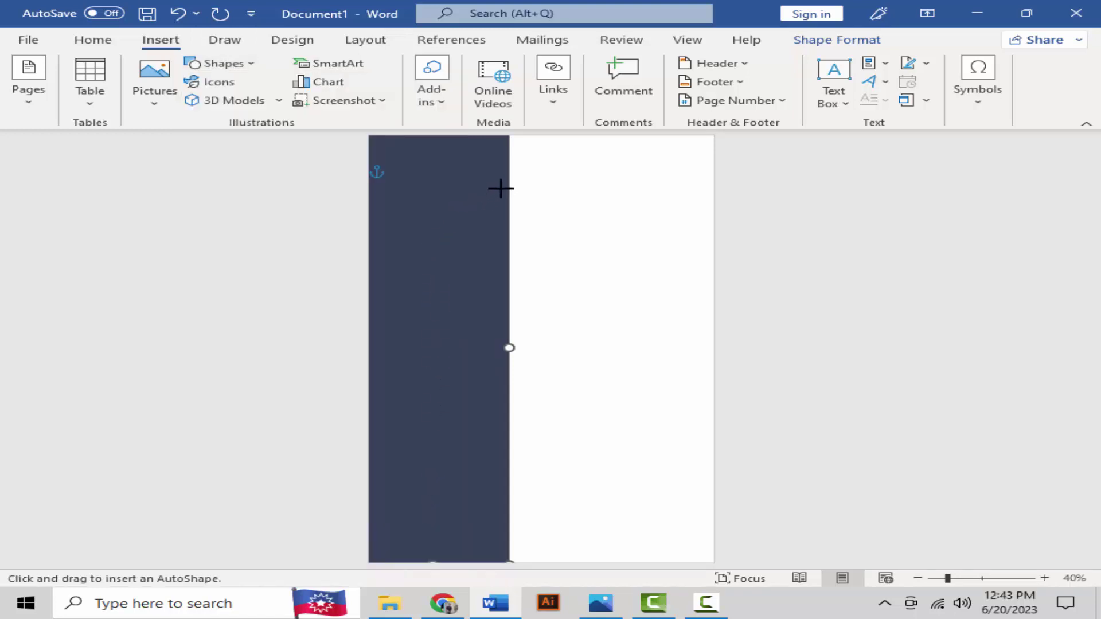
drag(512, 163, 434, 278)
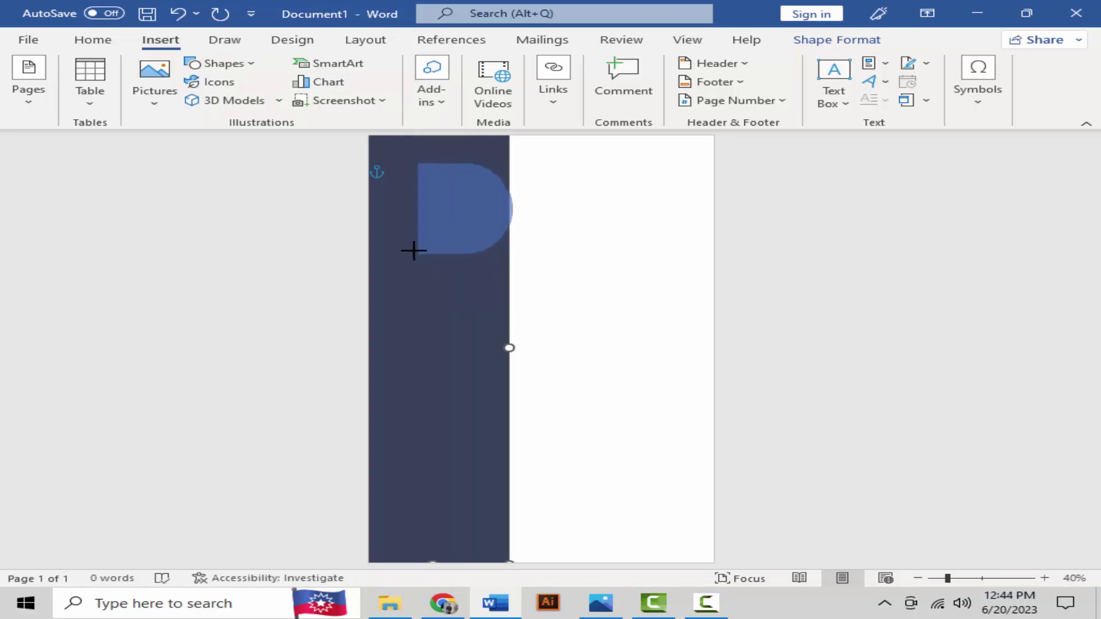
mouse_move(434, 279)
mouse_down()
mouse_move(403, 254)
mouse_move(398, 271)
mouse_up()
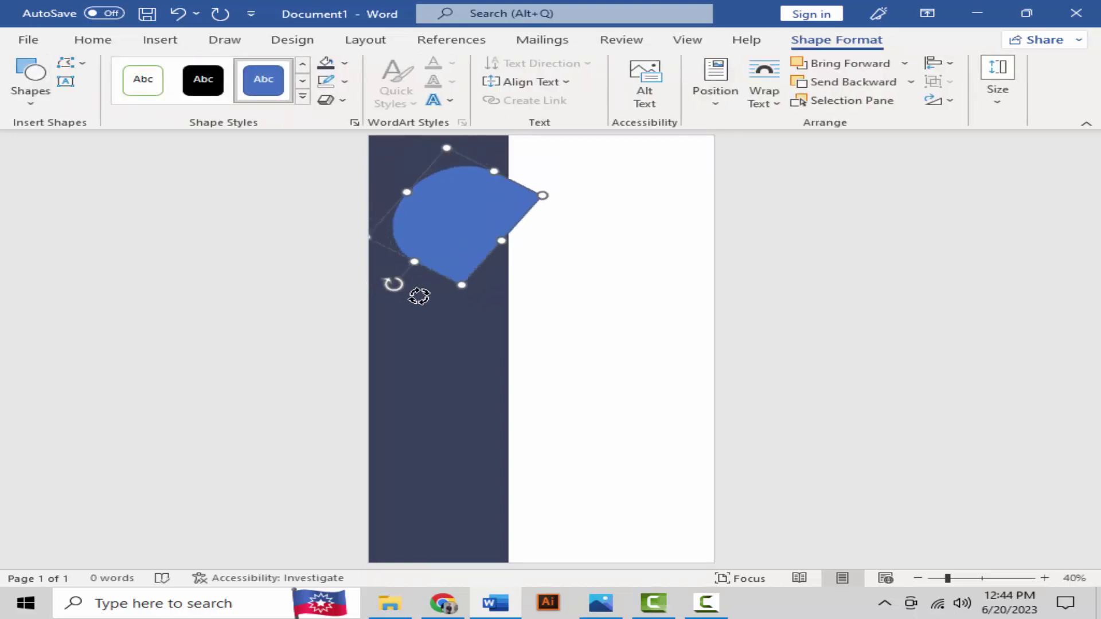
drag(450, 137, 453, 301)
drag(458, 208, 460, 200)
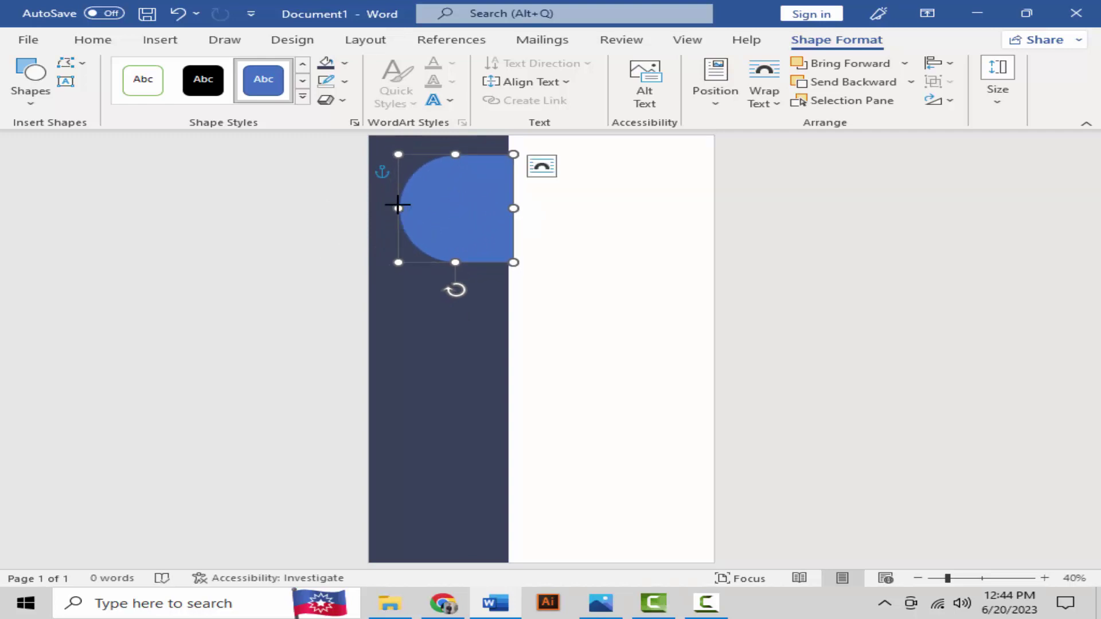
drag(397, 205, 389, 205)
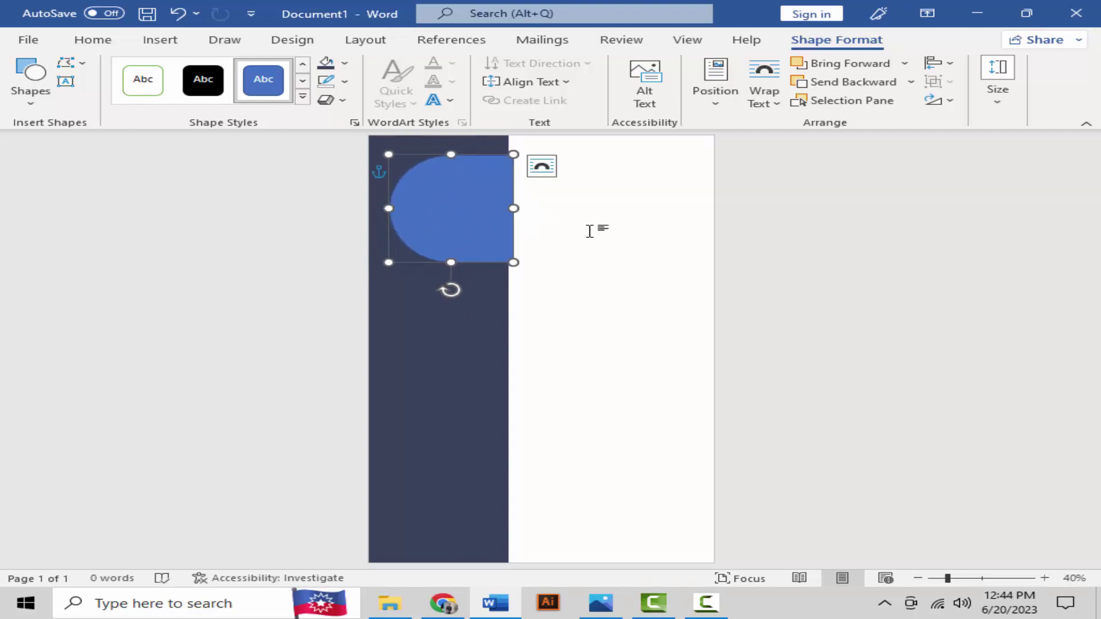
Step: Give the half-round shape an orange fill with no outline
click(345, 81)
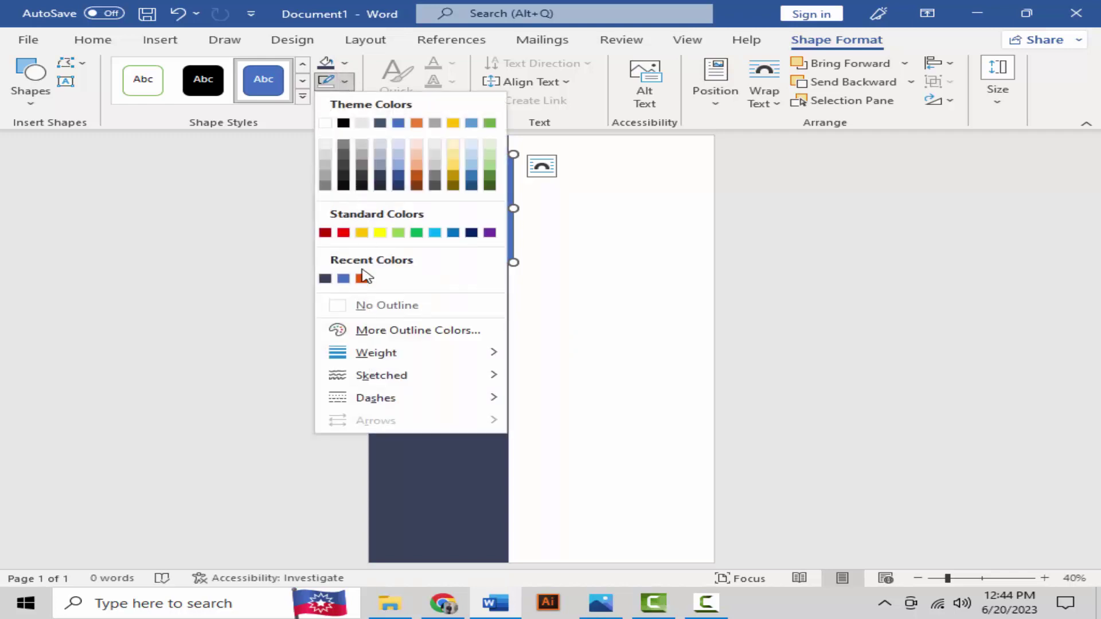
click(338, 306)
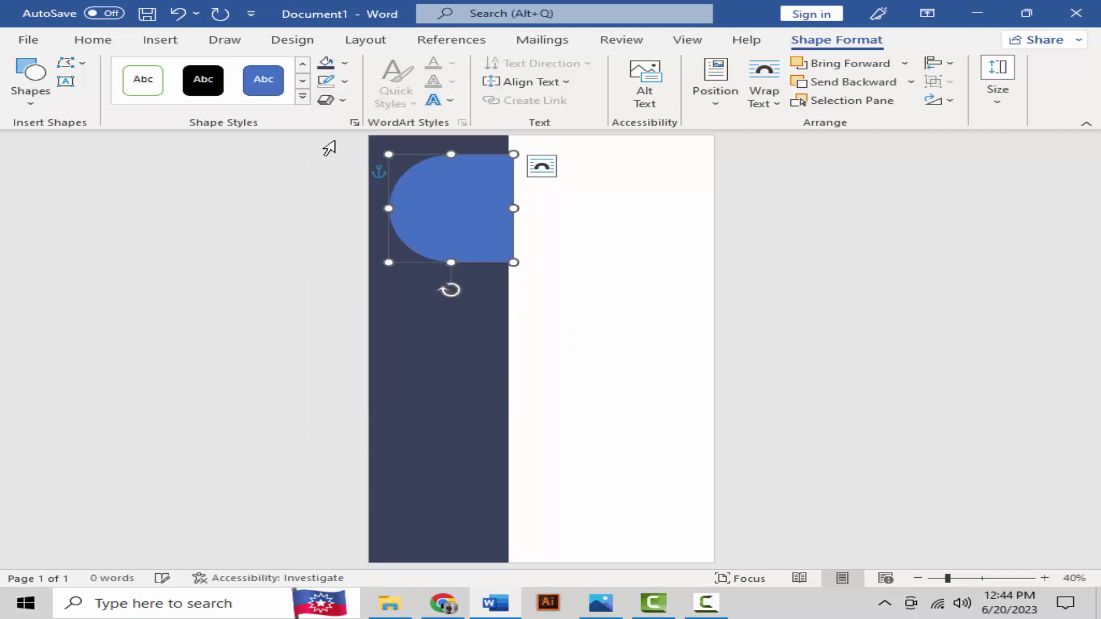
click(345, 63)
click(364, 258)
click(345, 81)
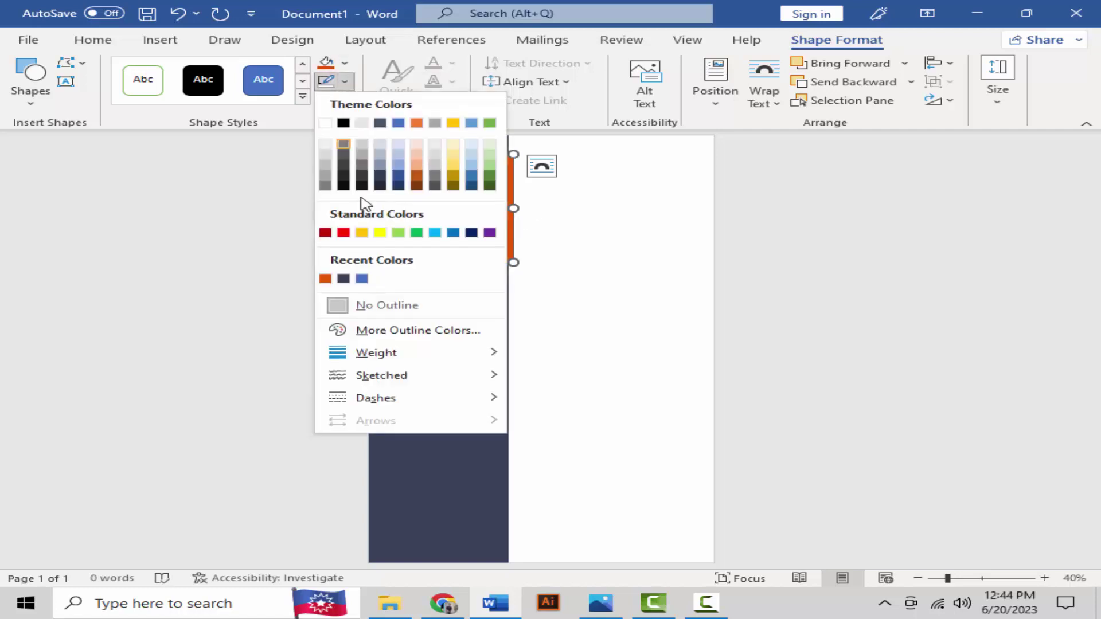
click(364, 305)
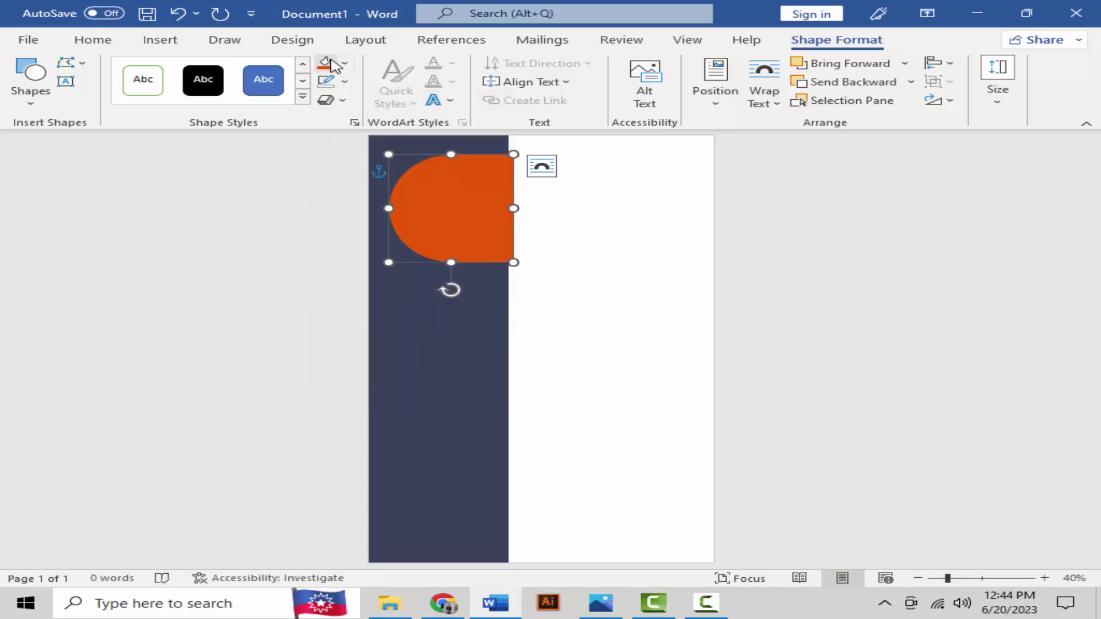
click(598, 278)
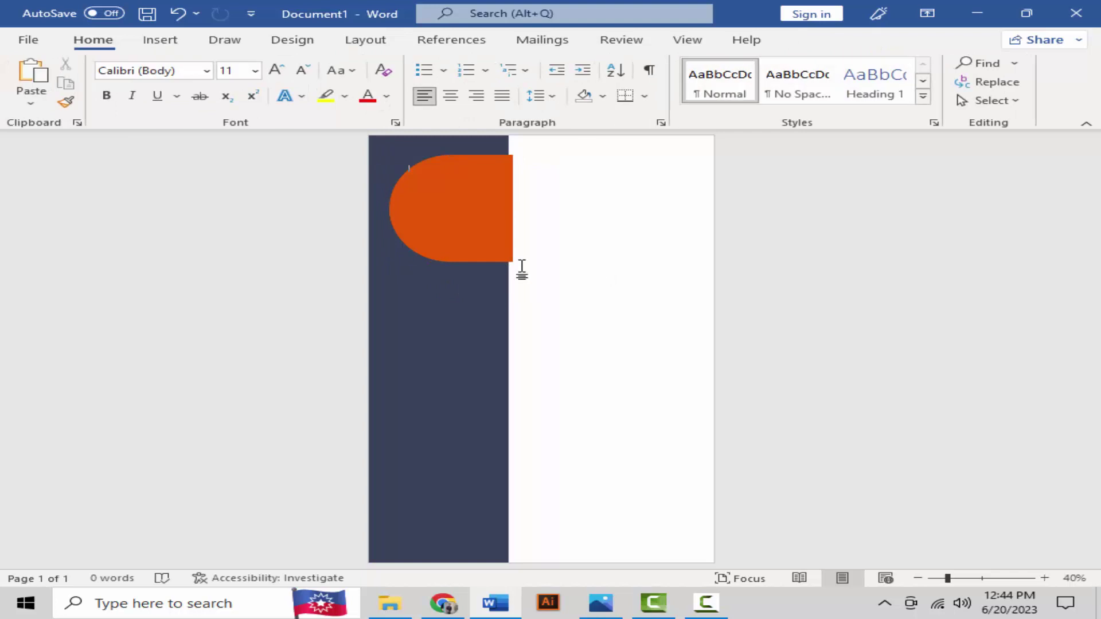
click(160, 40)
Step: Draw a thin rectangle strip below the orange shape along the sidebar's right edge
click(221, 64)
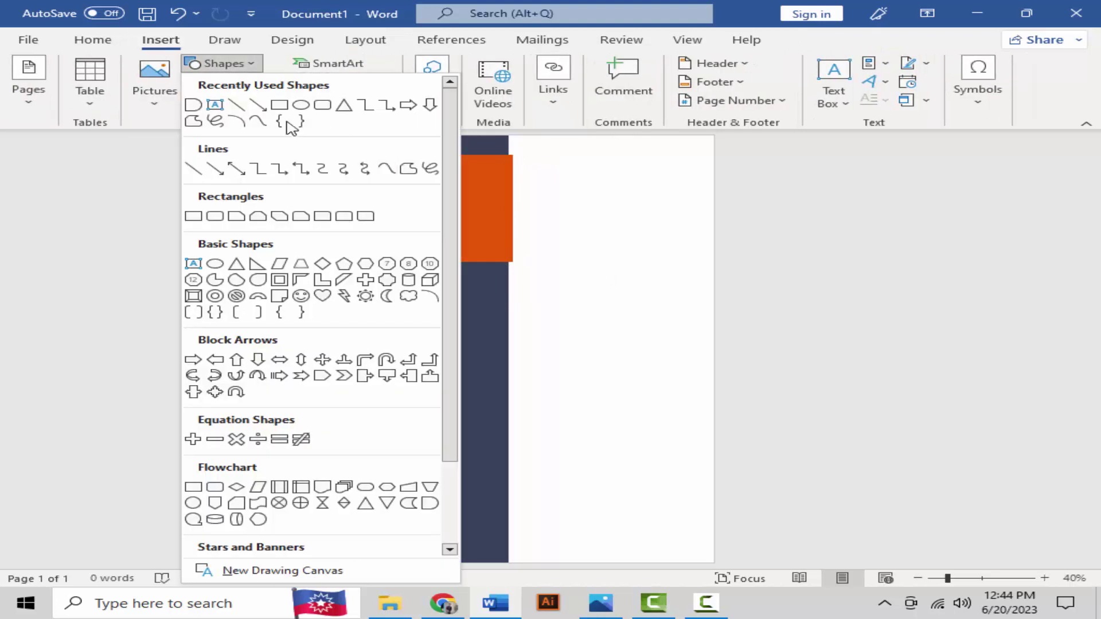
click(289, 124)
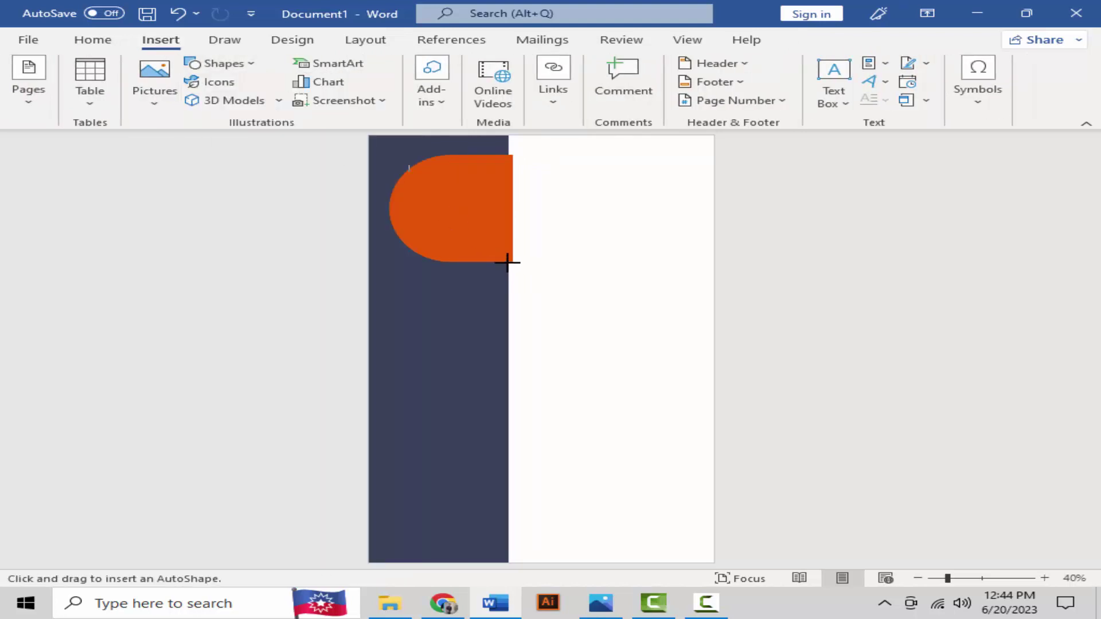
drag(507, 262, 512, 563)
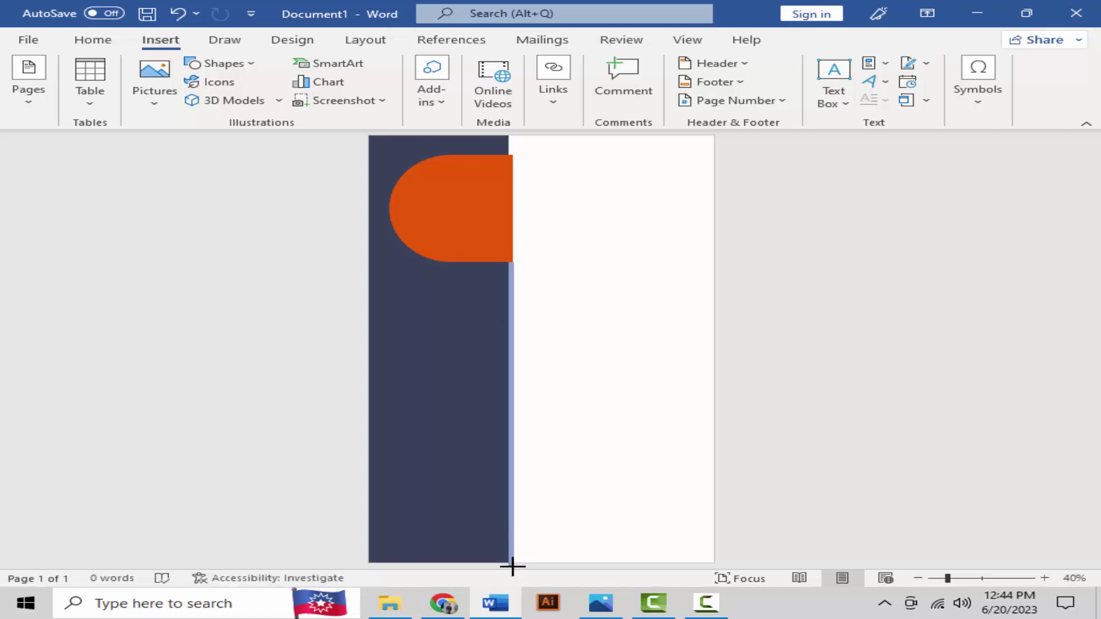
drag(513, 566, 513, 563)
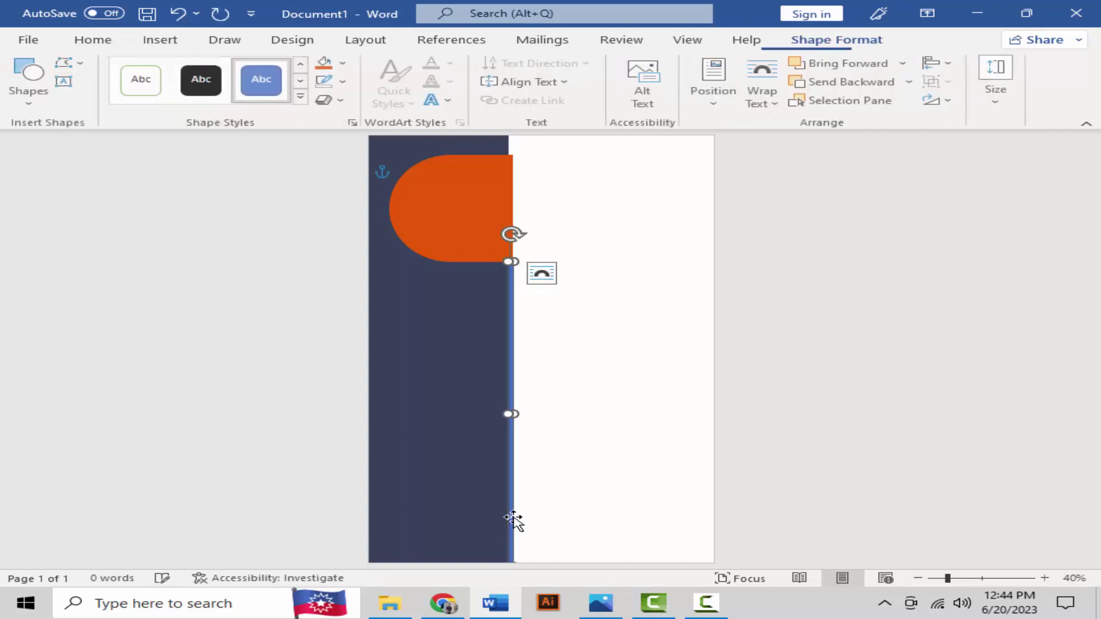
scroll(522, 295, up, 2)
scroll(519, 290, up, 1)
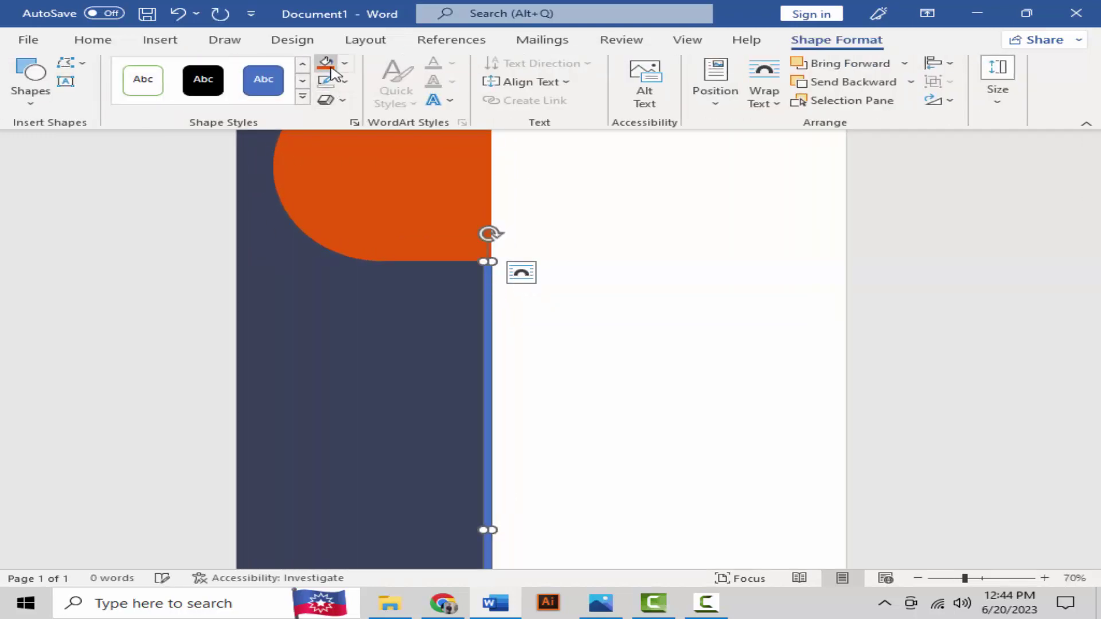
Step: Lengthen the thin orange strip and widen it to meet the navy panel
click(587, 369)
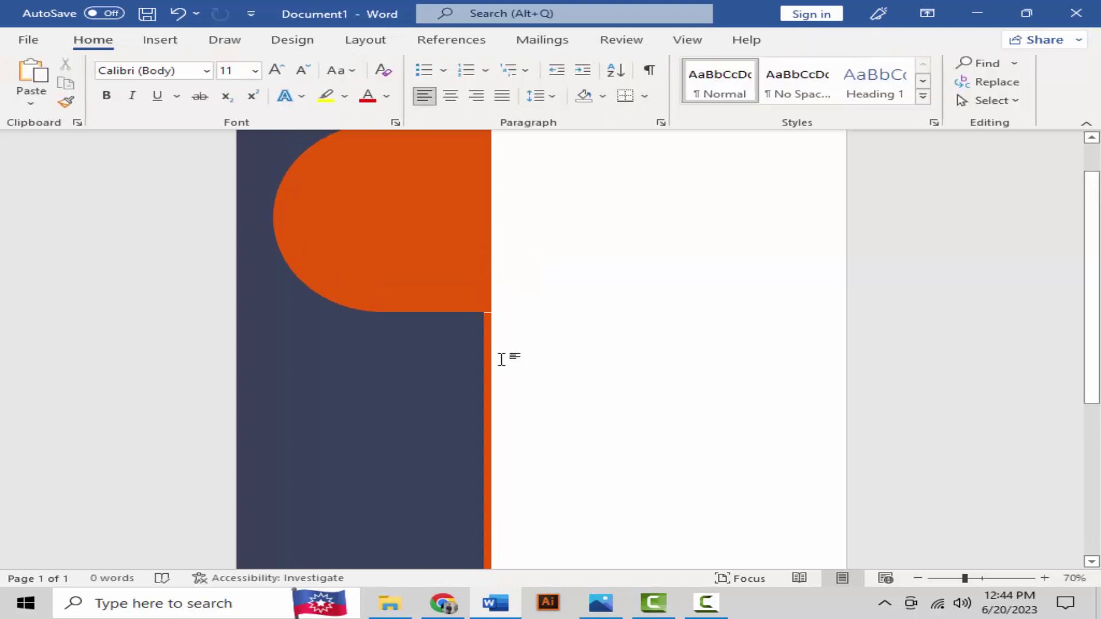
click(489, 310)
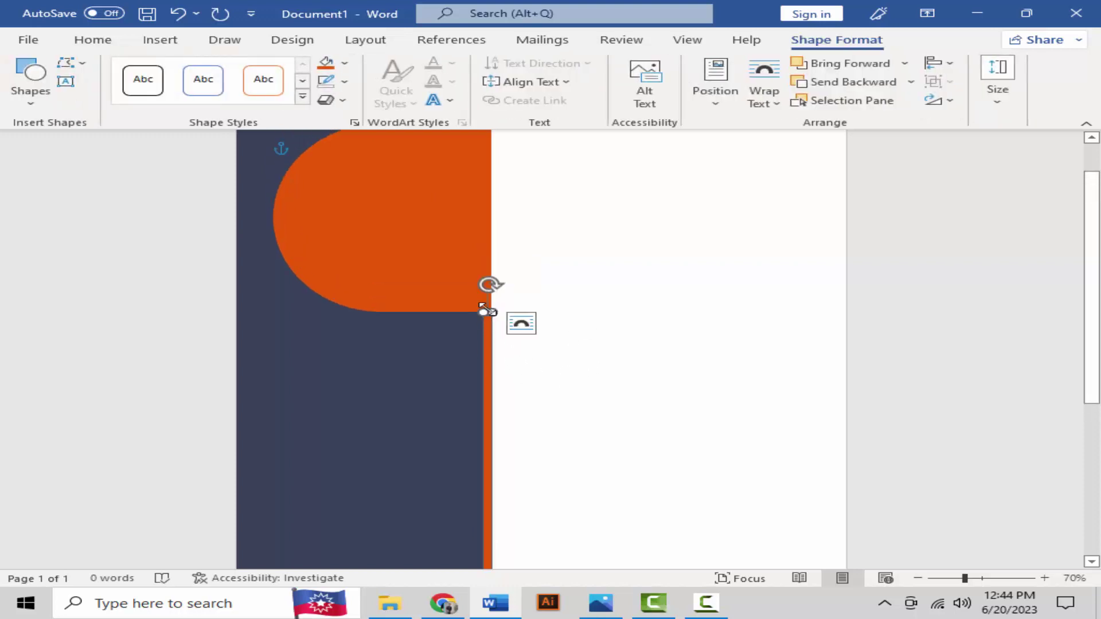
drag(487, 309, 487, 304)
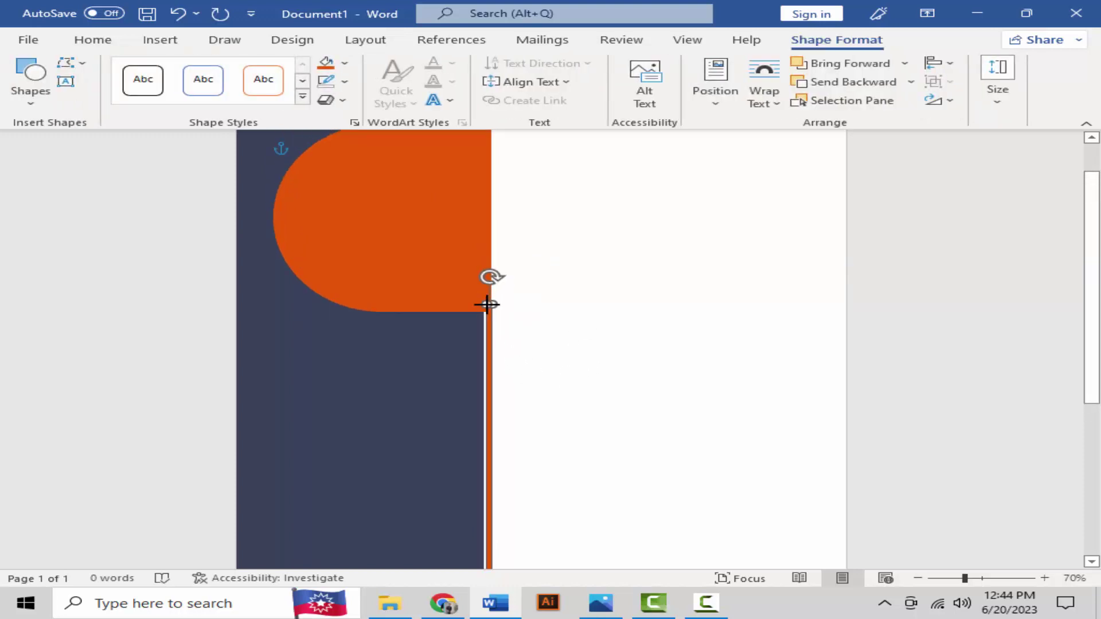
scroll(487, 304, down, 5)
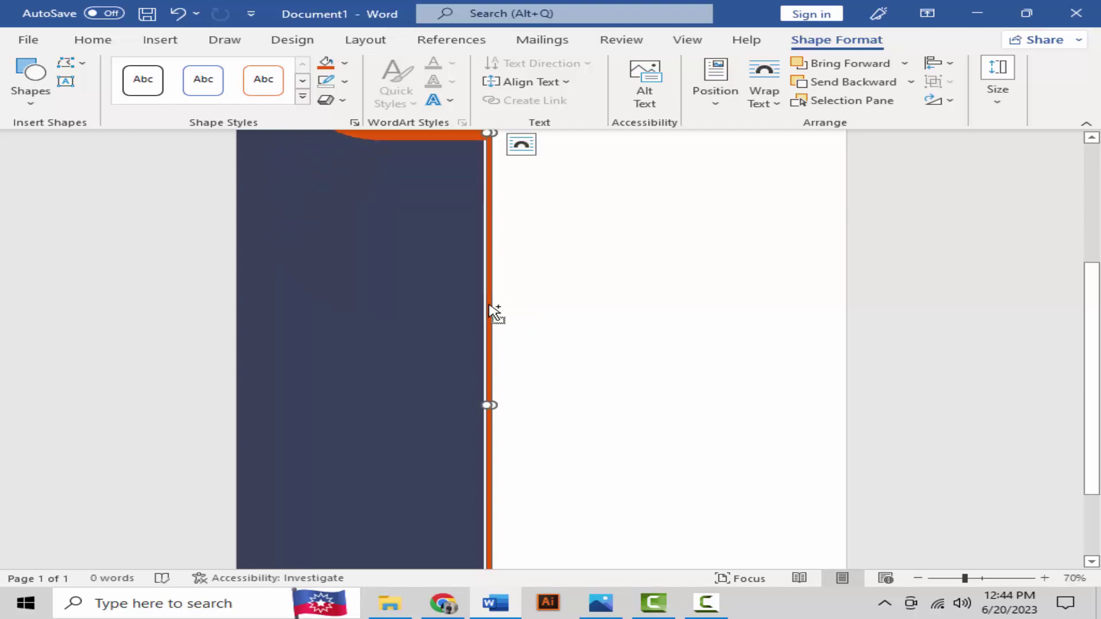
click(520, 294)
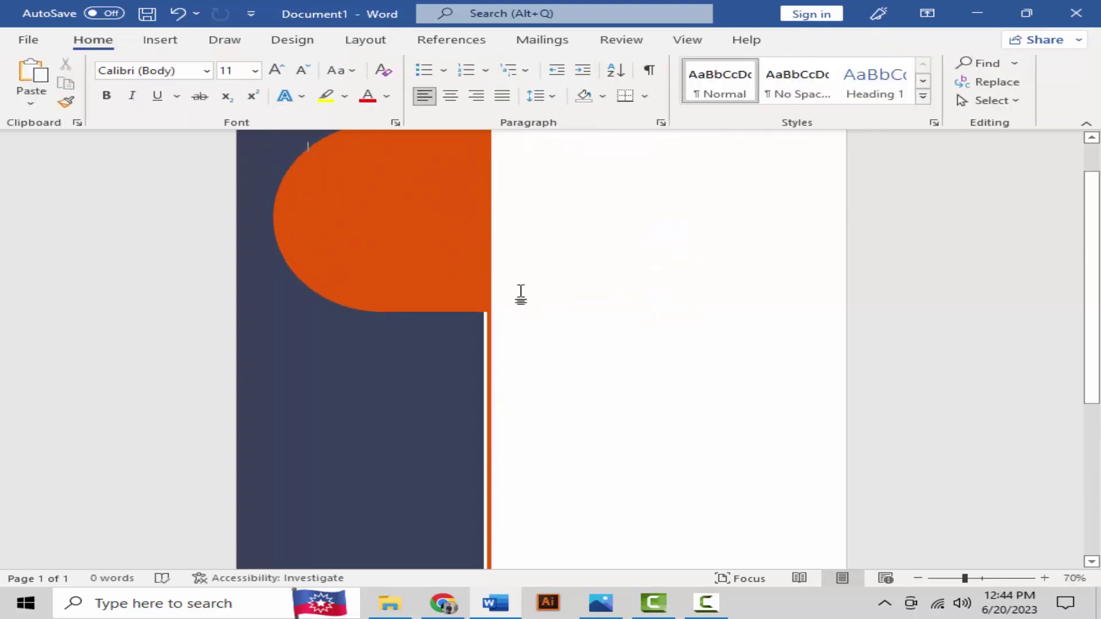
click(490, 351)
scroll(494, 359, up, 3)
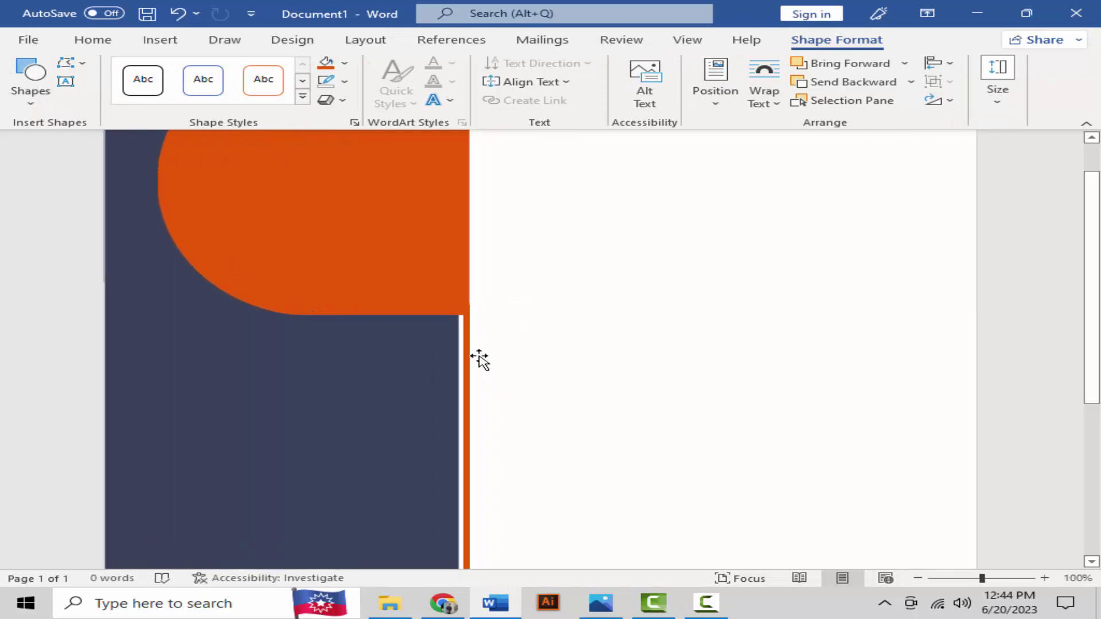
scroll(463, 386, down, 5)
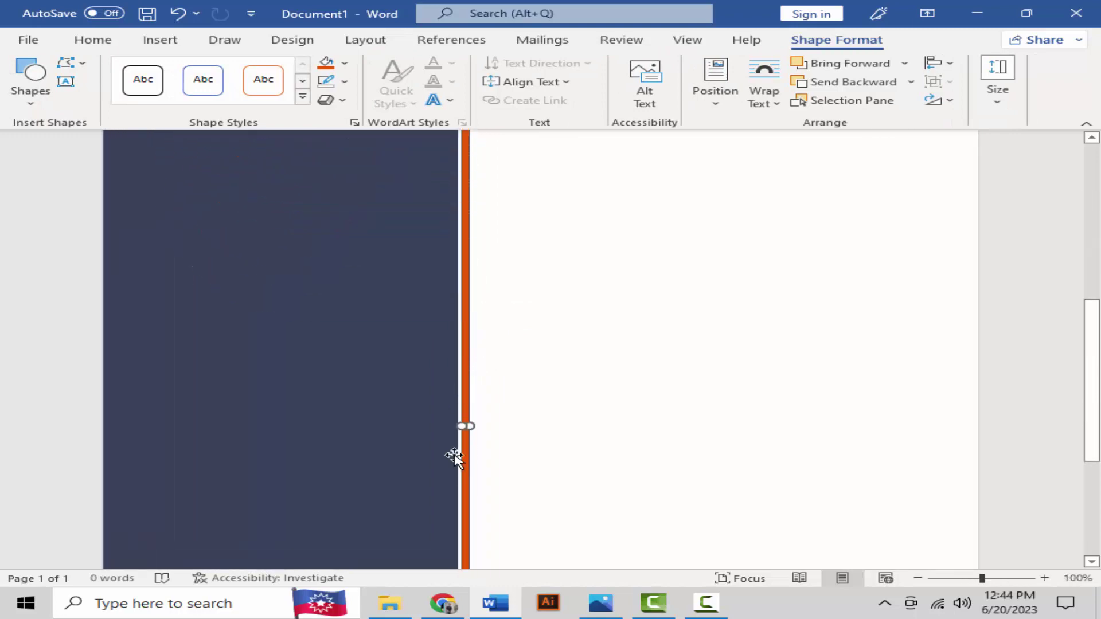
drag(467, 426, 459, 424)
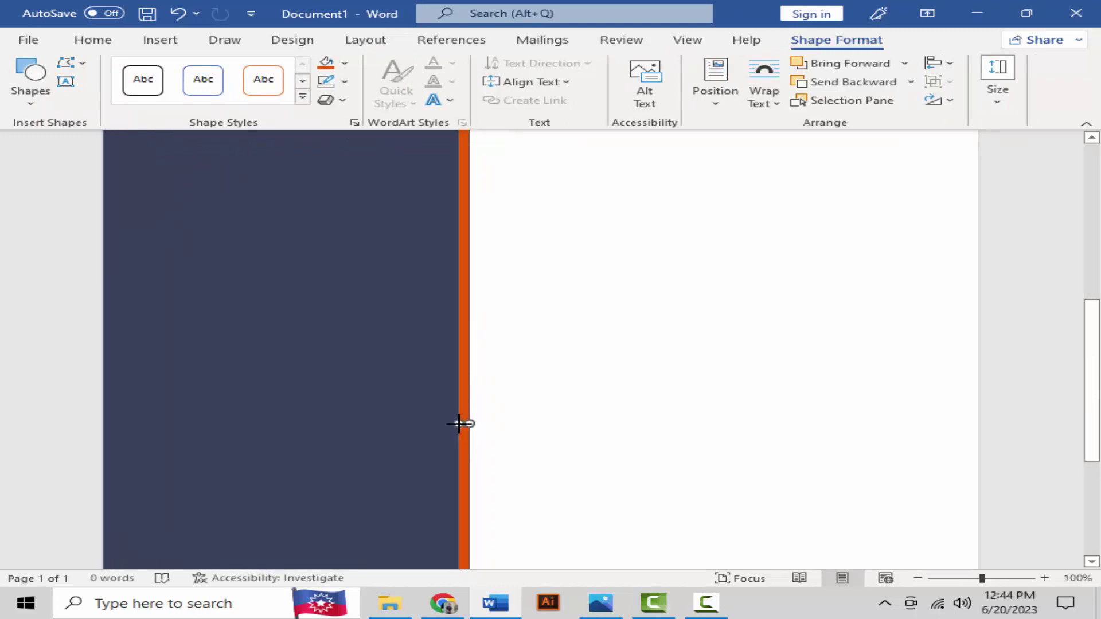
scroll(519, 388, up, 5)
click(519, 390)
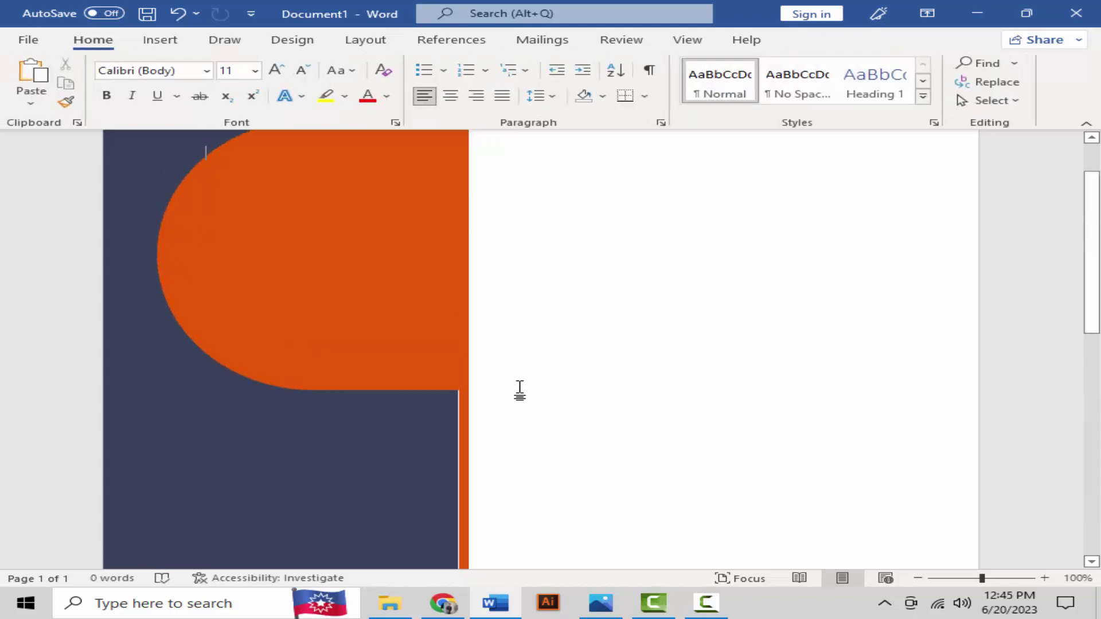
ctrl+scroll(484, 396, down, 5)
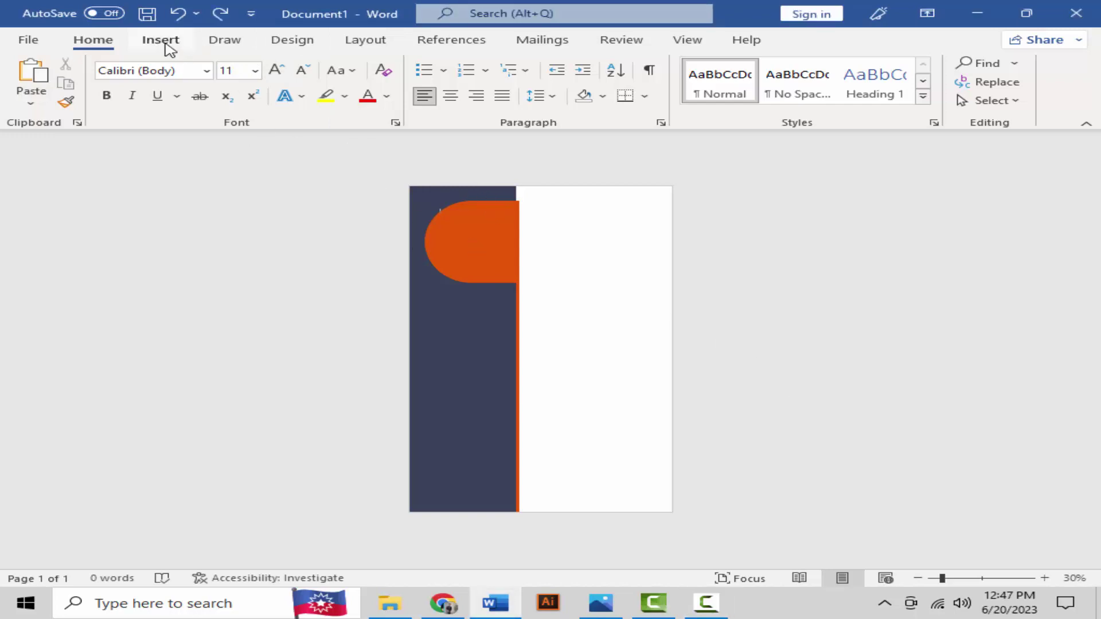
Step: Draw an oval circle and position it over the orange semicircle
click(164, 43)
click(218, 64)
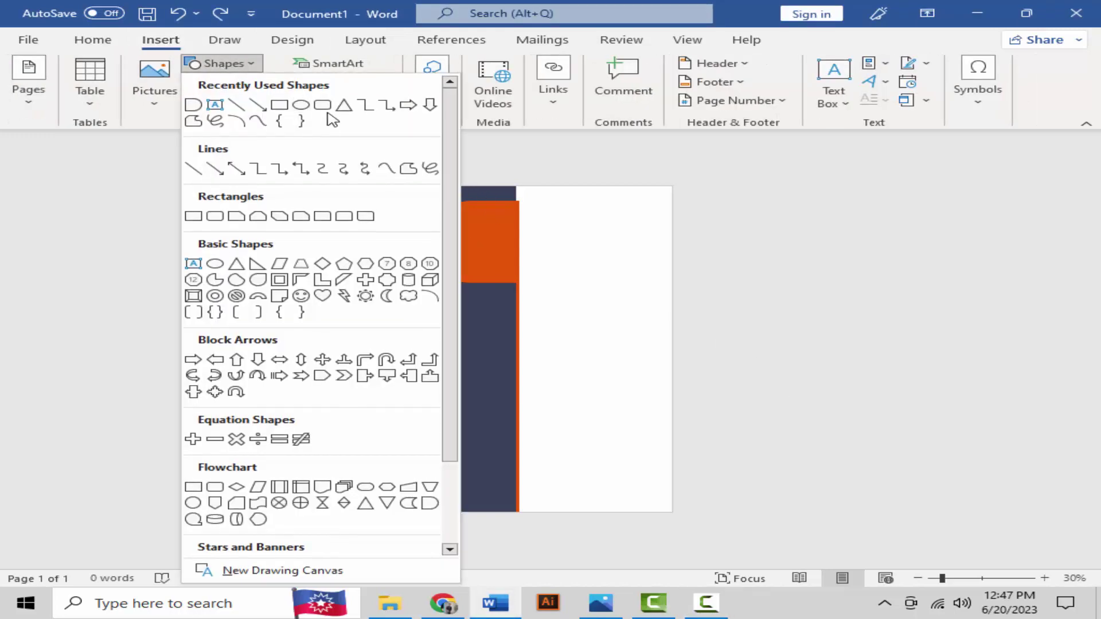
click(299, 105)
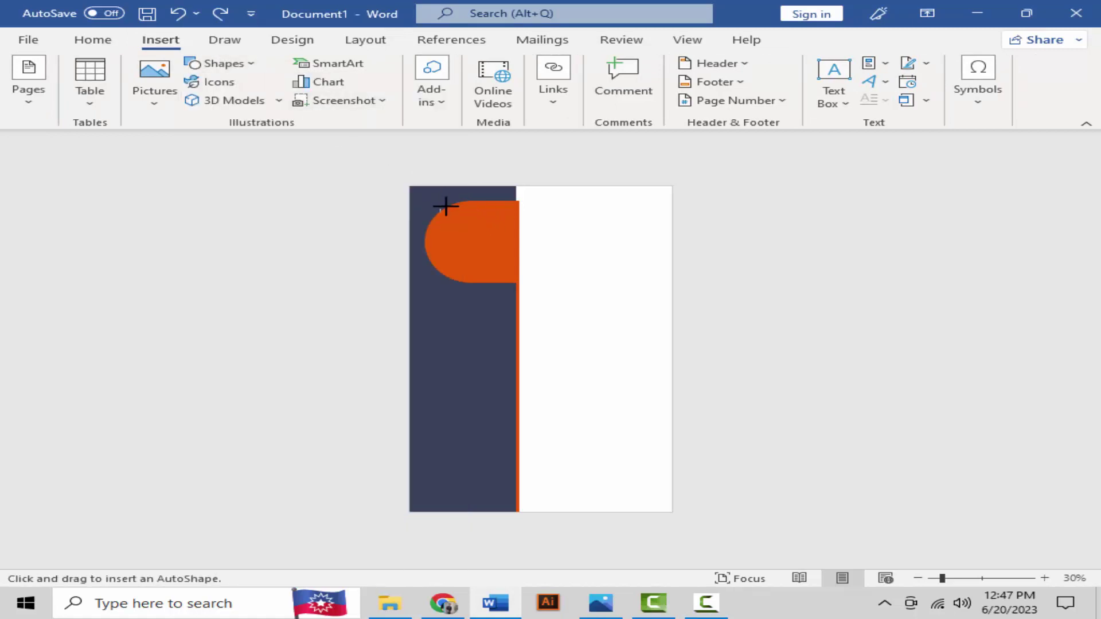
drag(450, 216, 538, 284)
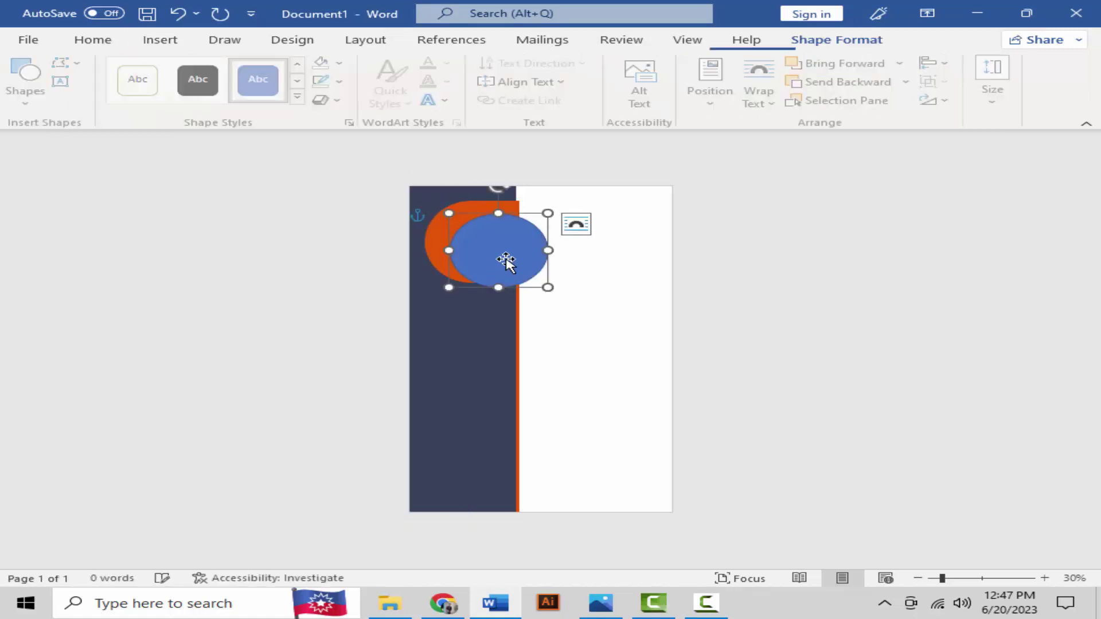
drag(482, 255, 459, 247)
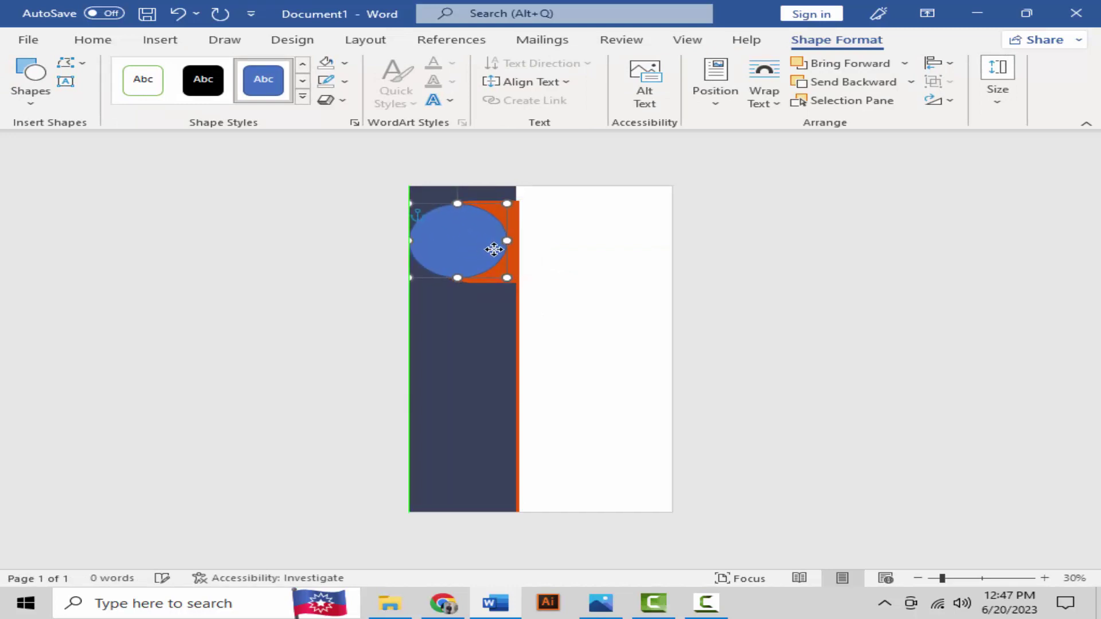
drag(490, 250, 515, 243)
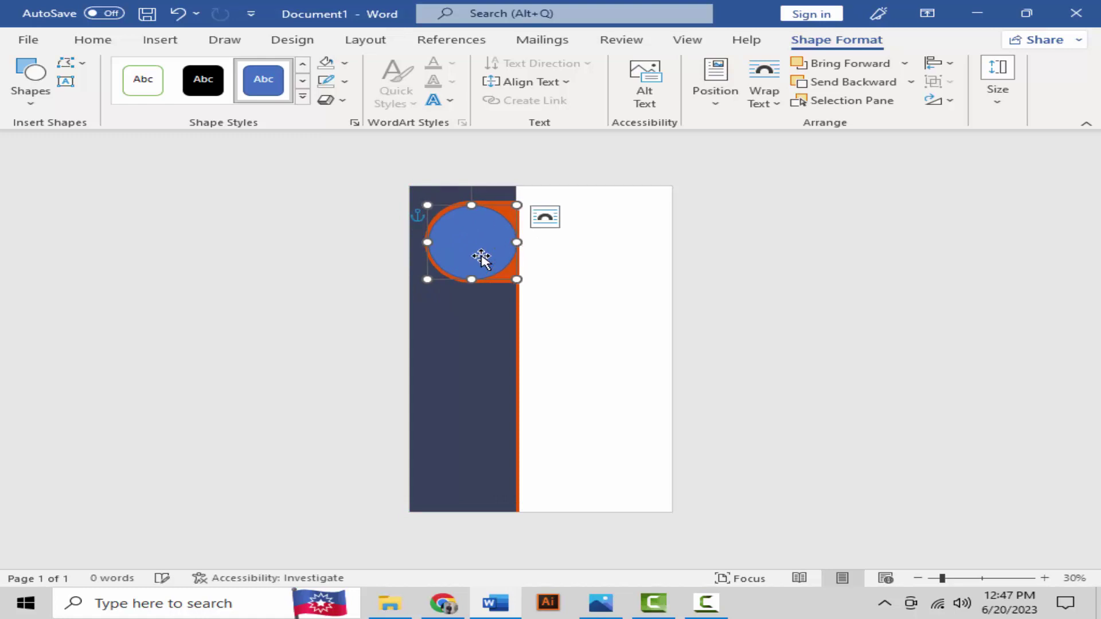
Step: Give the circle a white 6 pt outline and no fill
click(344, 81)
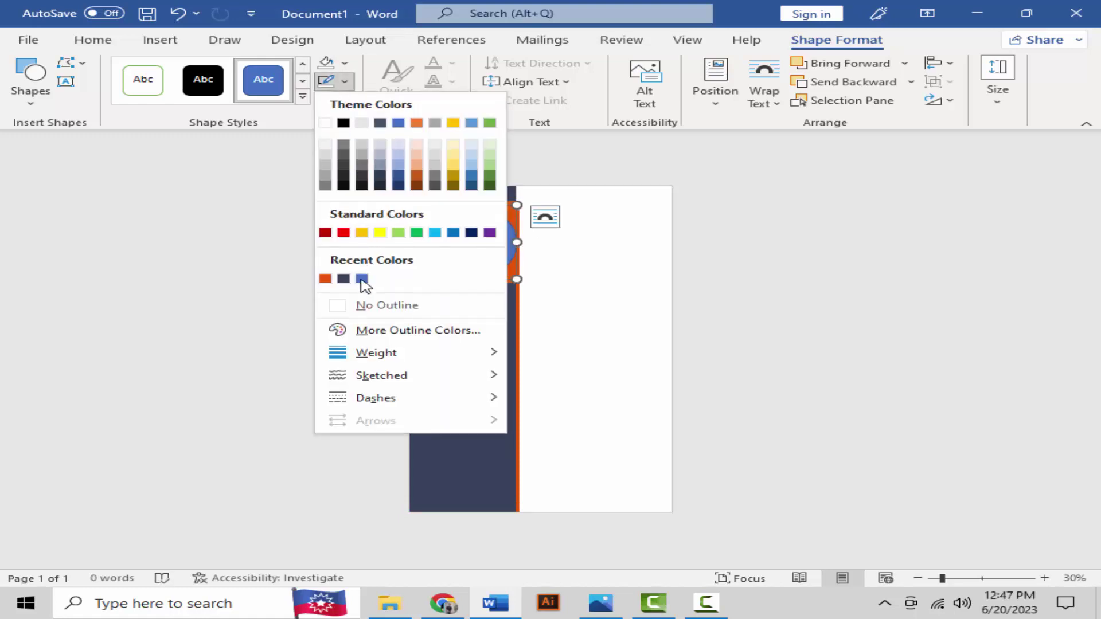
click(360, 305)
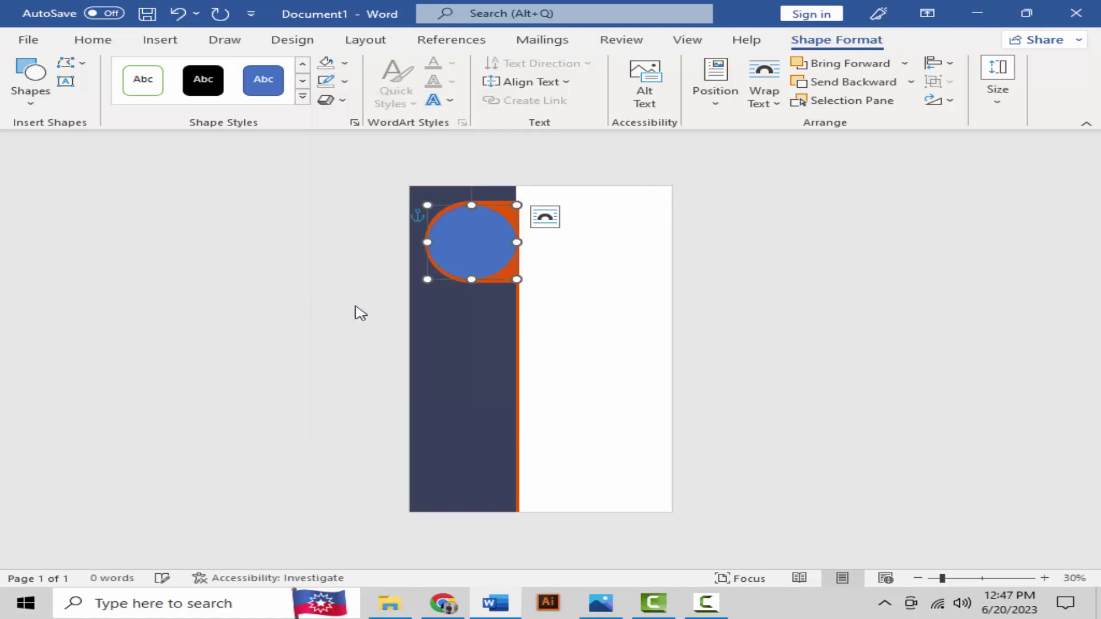
click(344, 81)
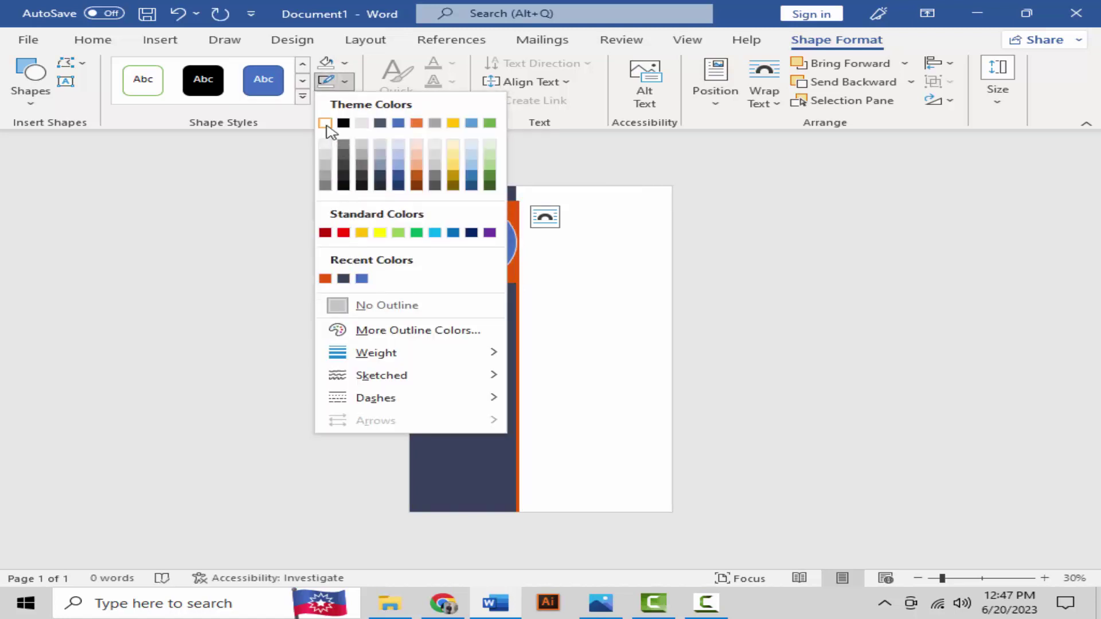
click(325, 123)
click(344, 63)
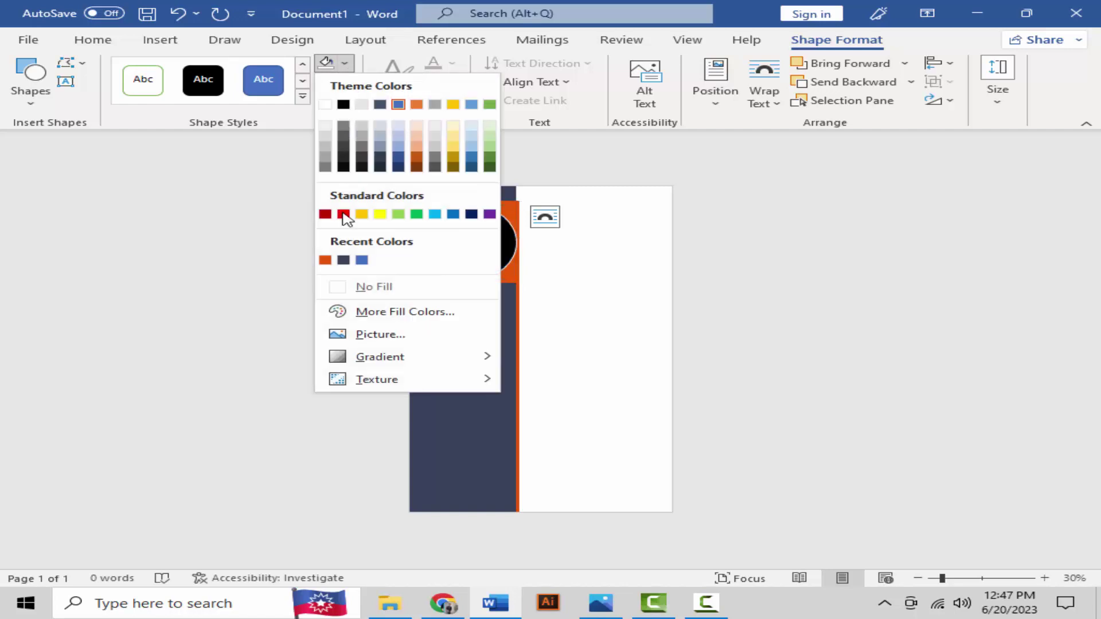
click(347, 291)
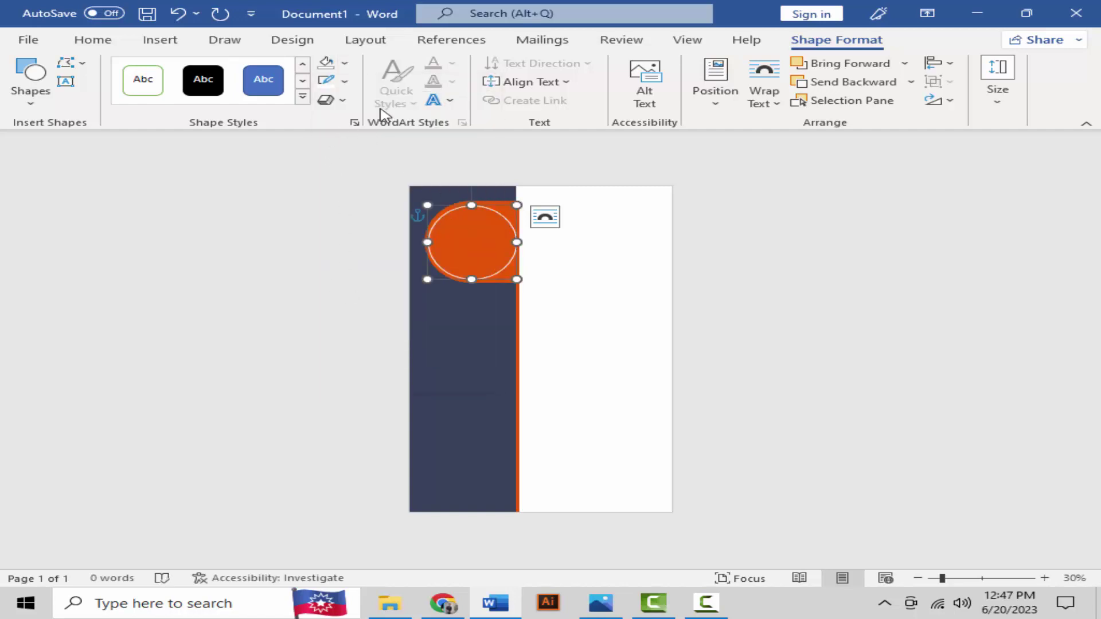
click(344, 81)
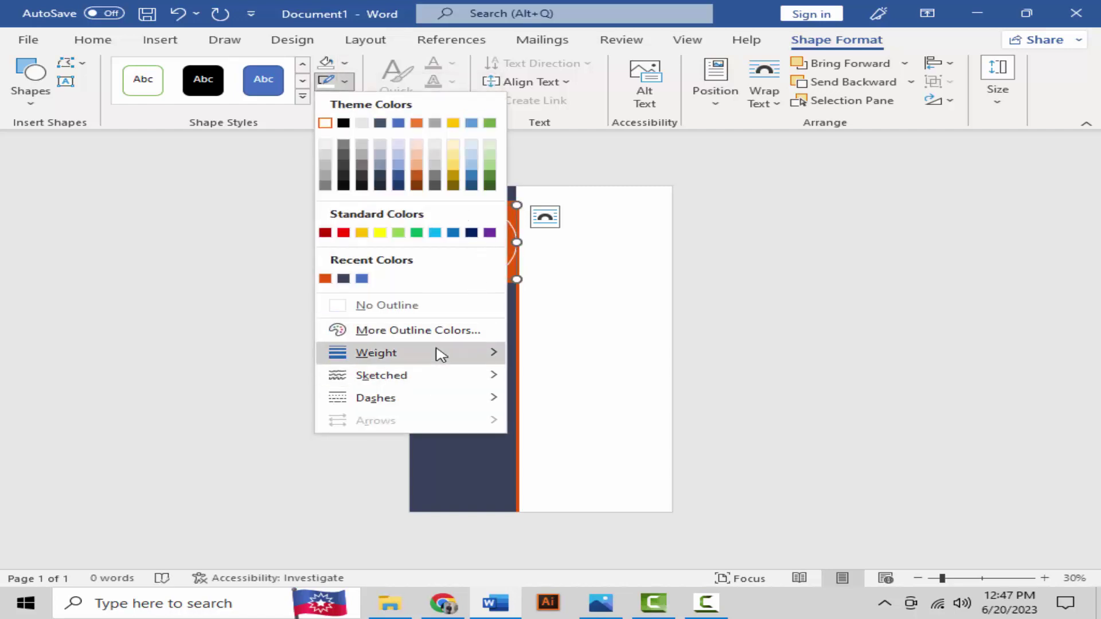
mouse_move(376, 353)
click(603, 523)
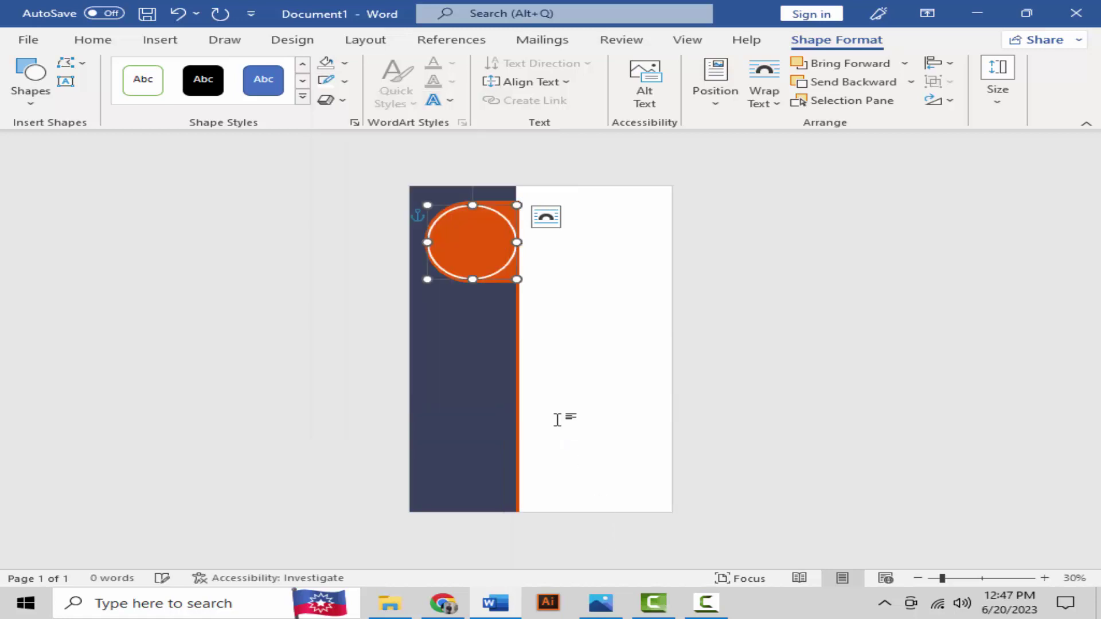
click(161, 39)
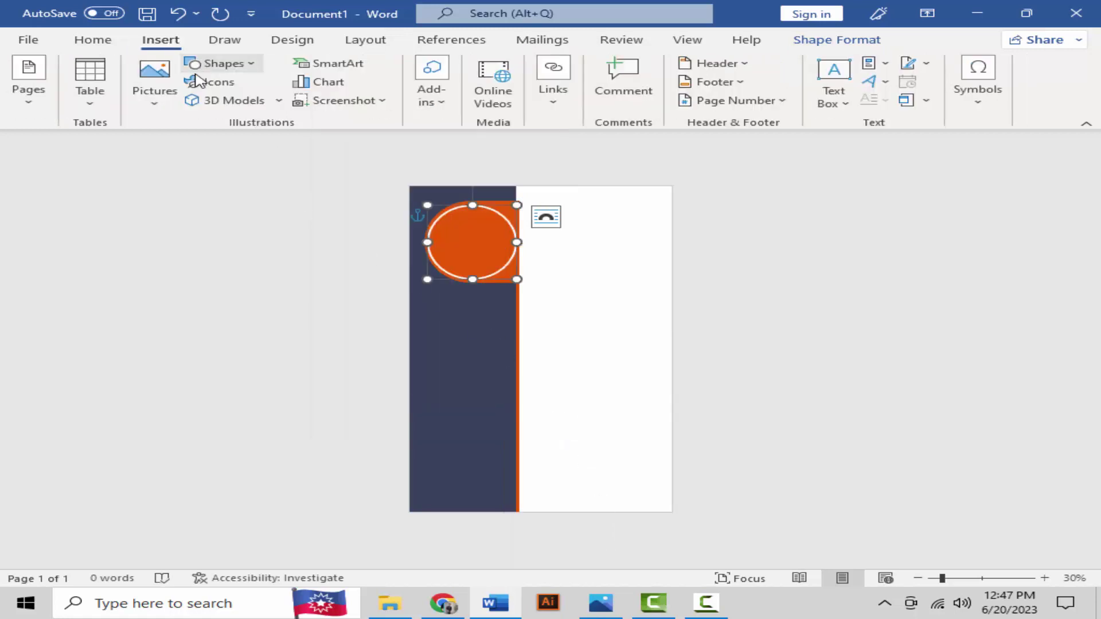
Step: Insert the 'second pic' photo from this device and wrap it In Front of Text
click(167, 86)
click(208, 149)
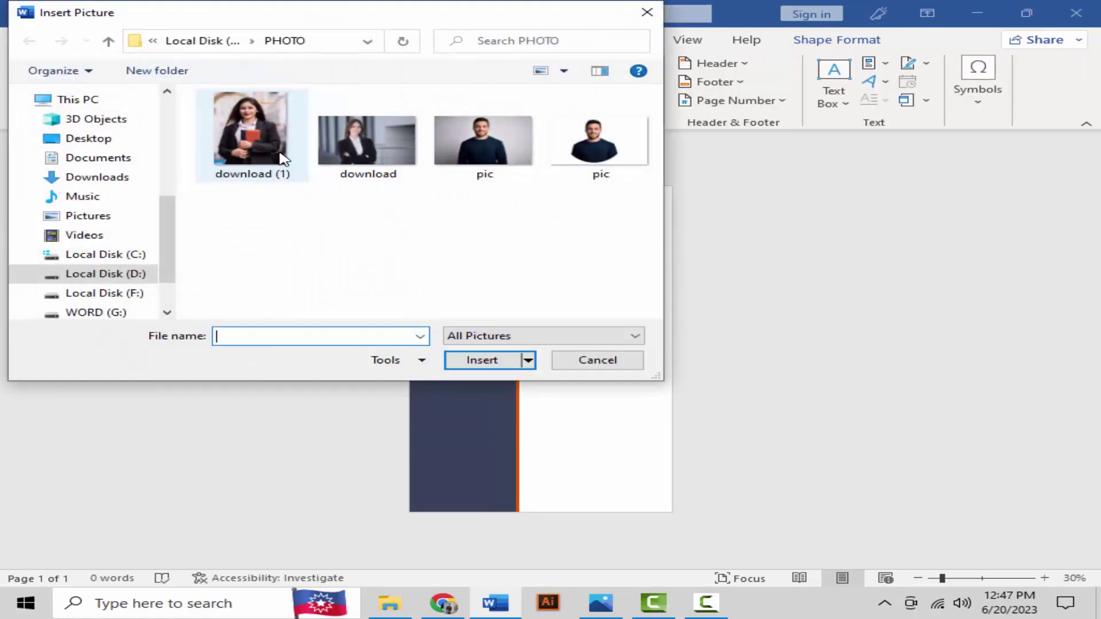
click(586, 151)
click(484, 362)
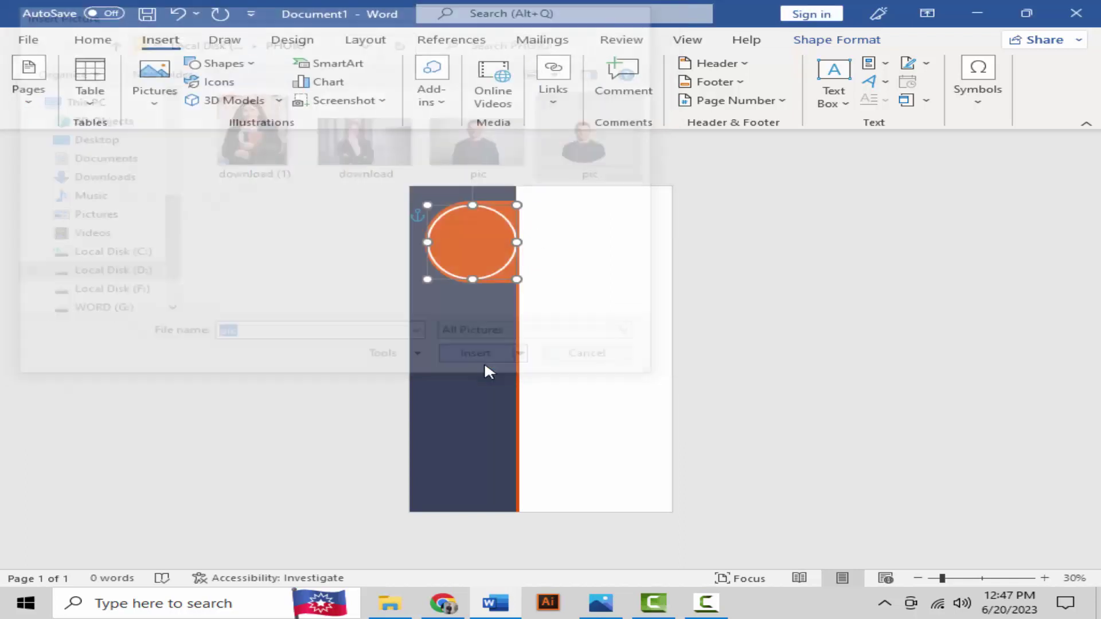
click(596, 97)
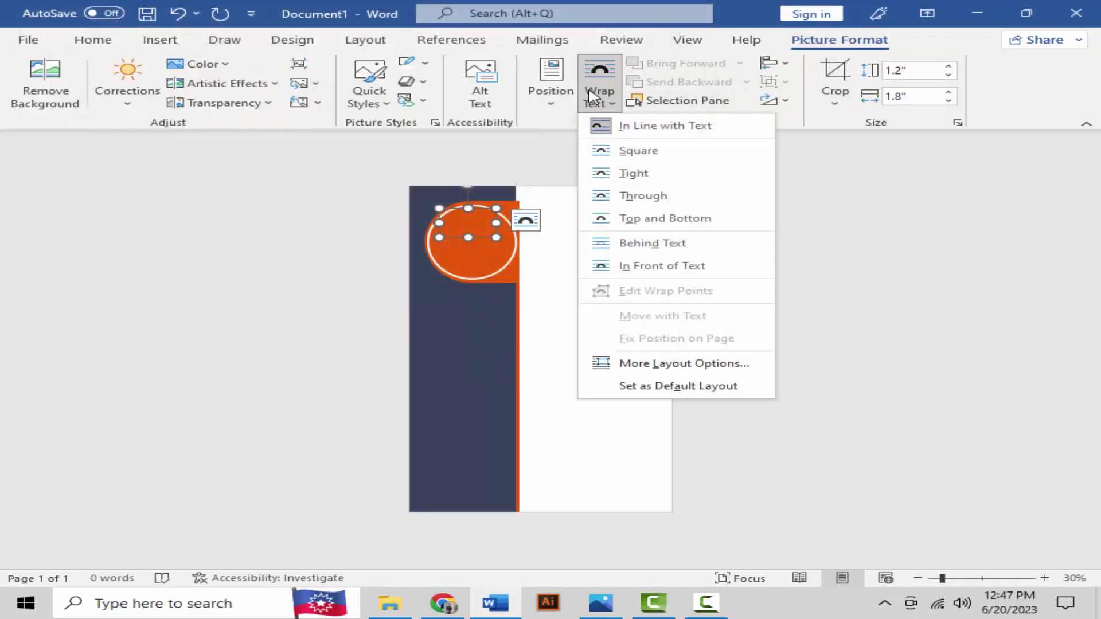
click(624, 265)
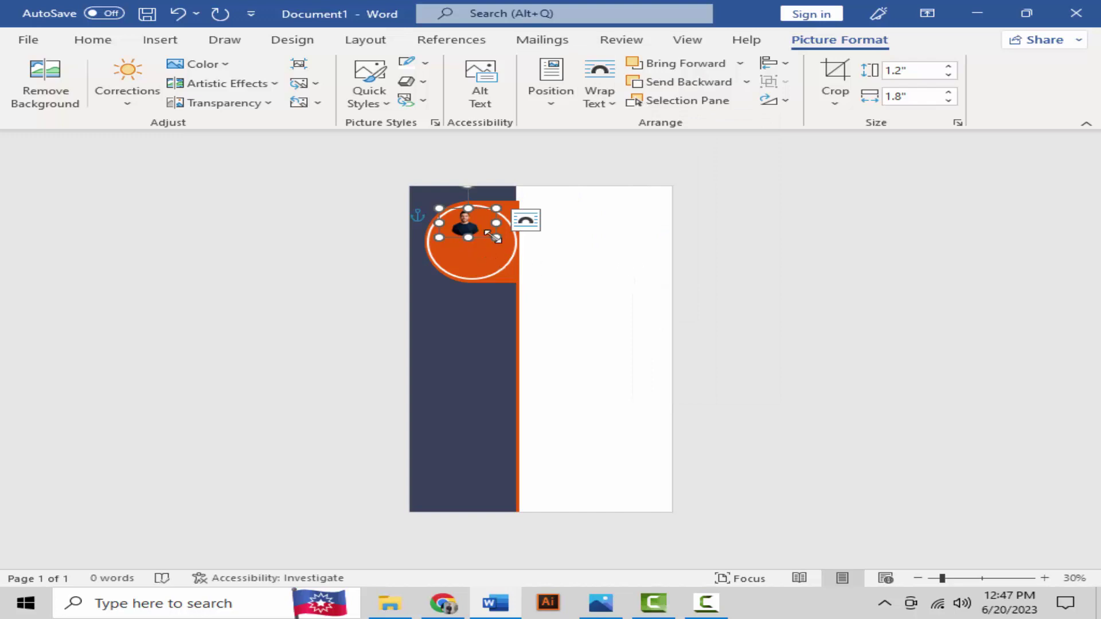
Step: Resize and reposition the photo so it sits centred inside the orange ring
mouse_move(497, 238)
mouse_down()
mouse_move(530, 289)
mouse_move(483, 254)
mouse_up()
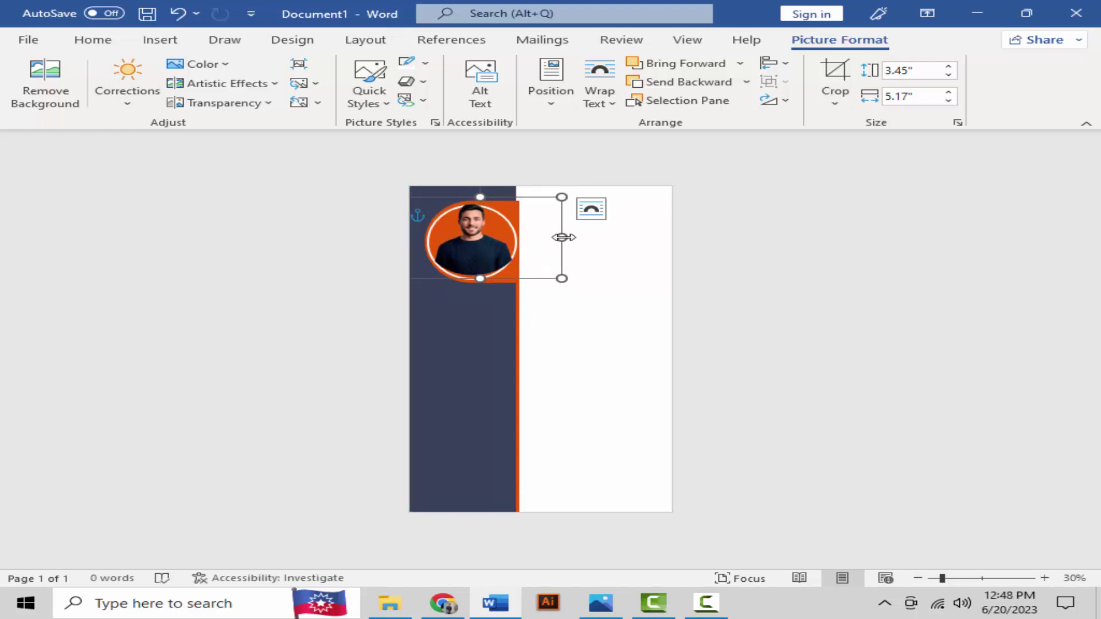
drag(564, 237, 555, 238)
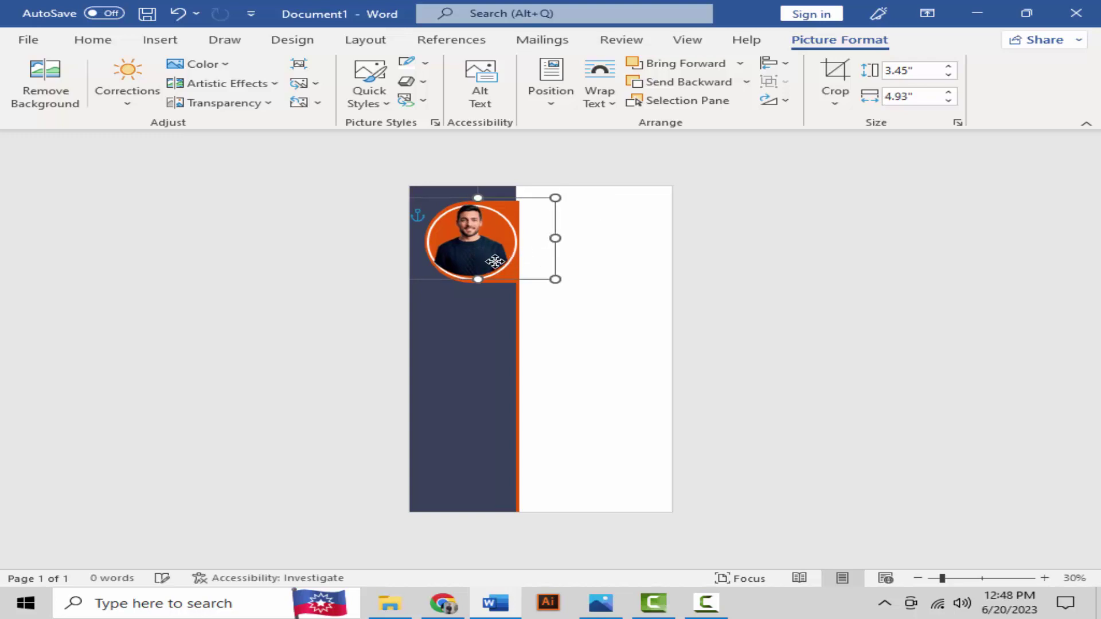
drag(495, 261, 494, 263)
drag(556, 241, 553, 241)
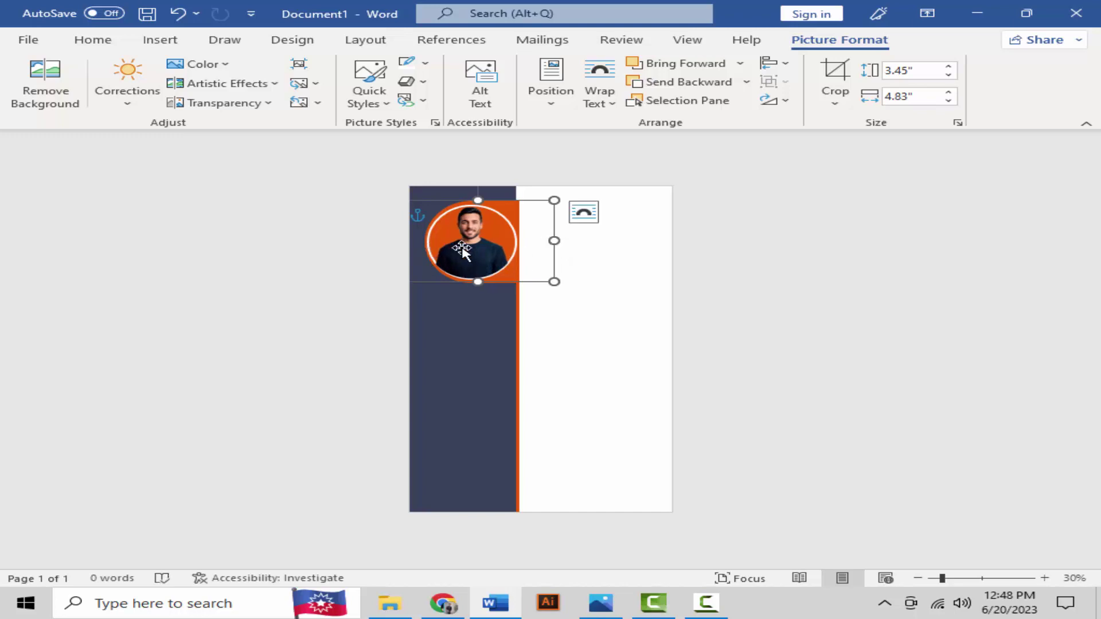
mouse_move(462, 251)
mouse_down()
mouse_move(495, 248)
mouse_move(462, 238)
mouse_up()
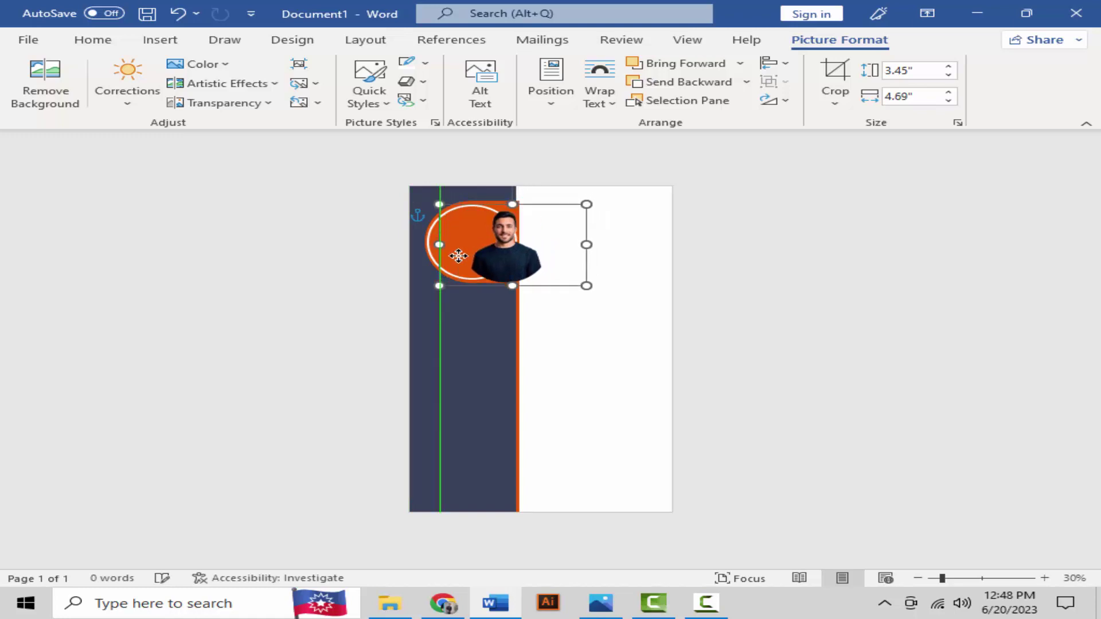
drag(500, 250, 457, 251)
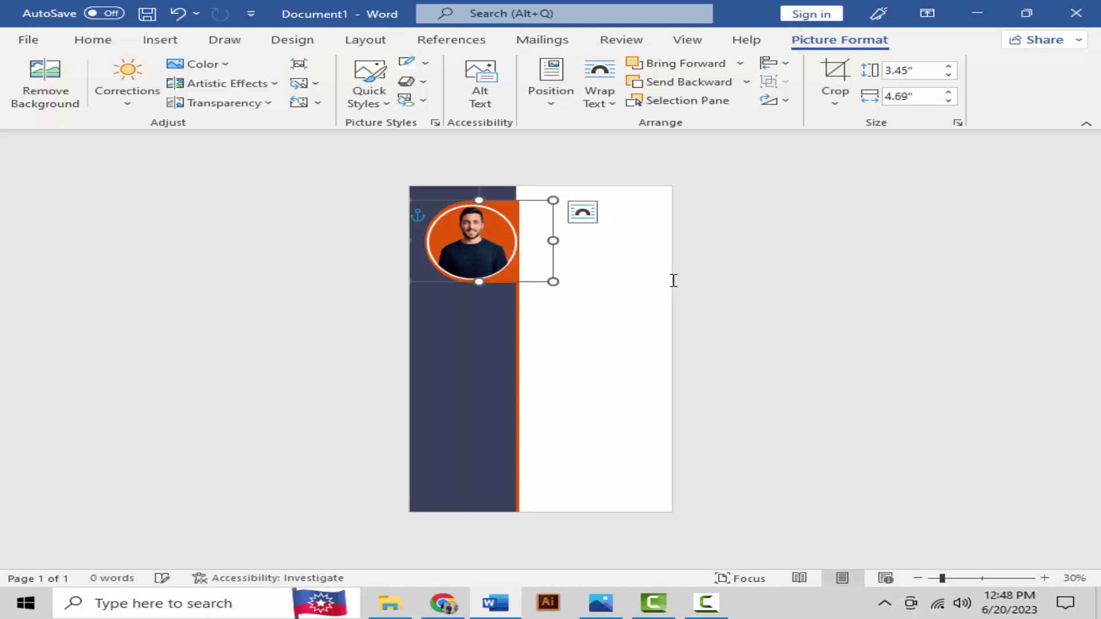
click(700, 284)
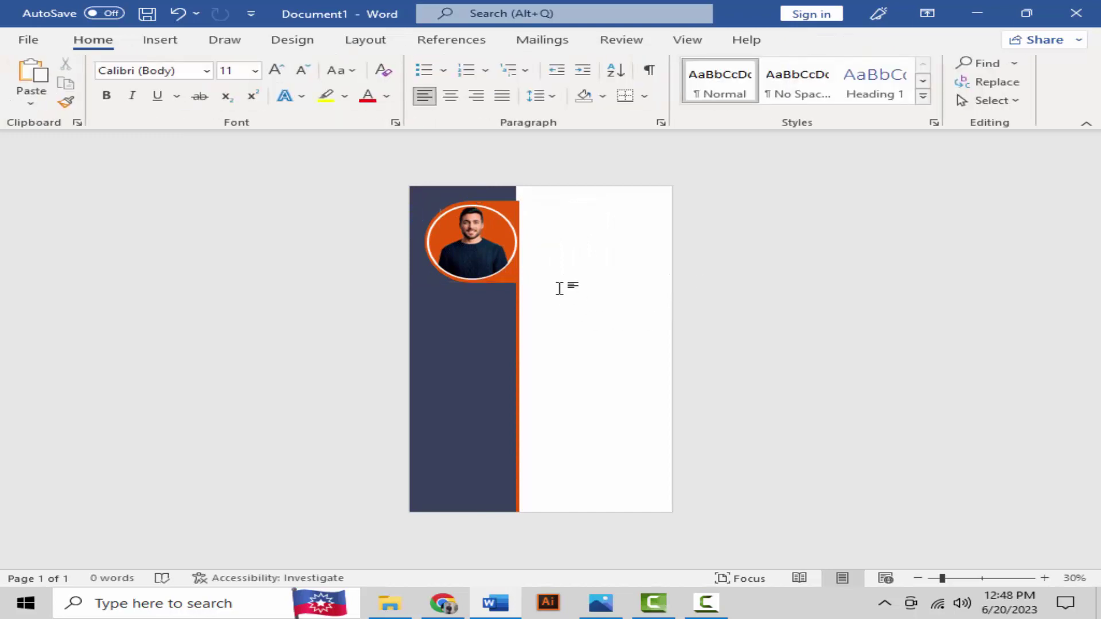
Step: Draw a short orange horizontal line below the photo, meeting the orange strip
click(159, 40)
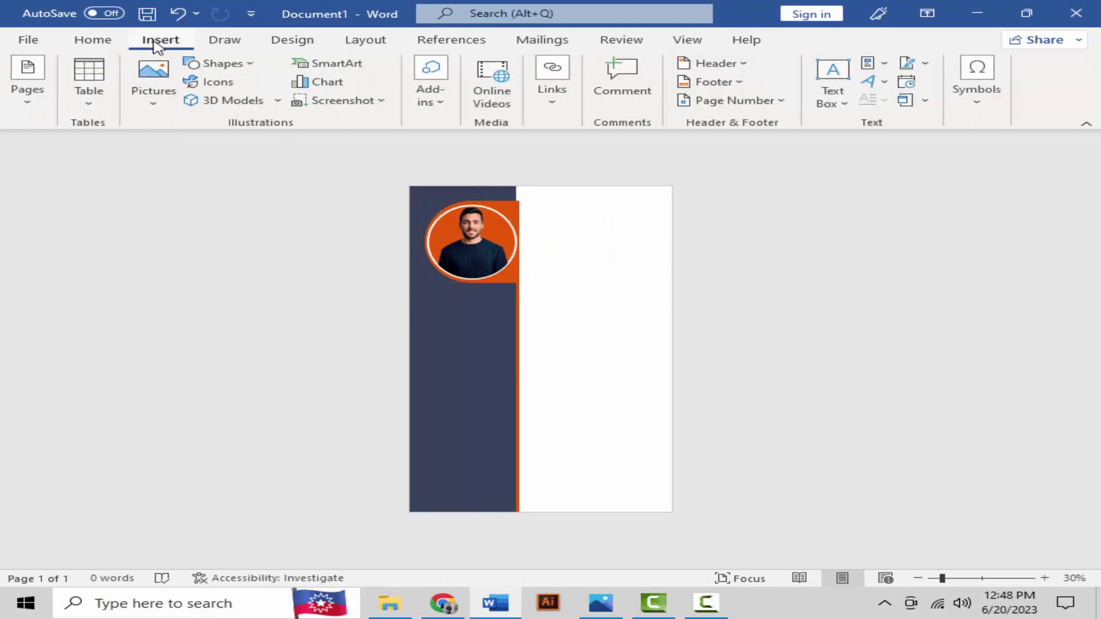
click(220, 63)
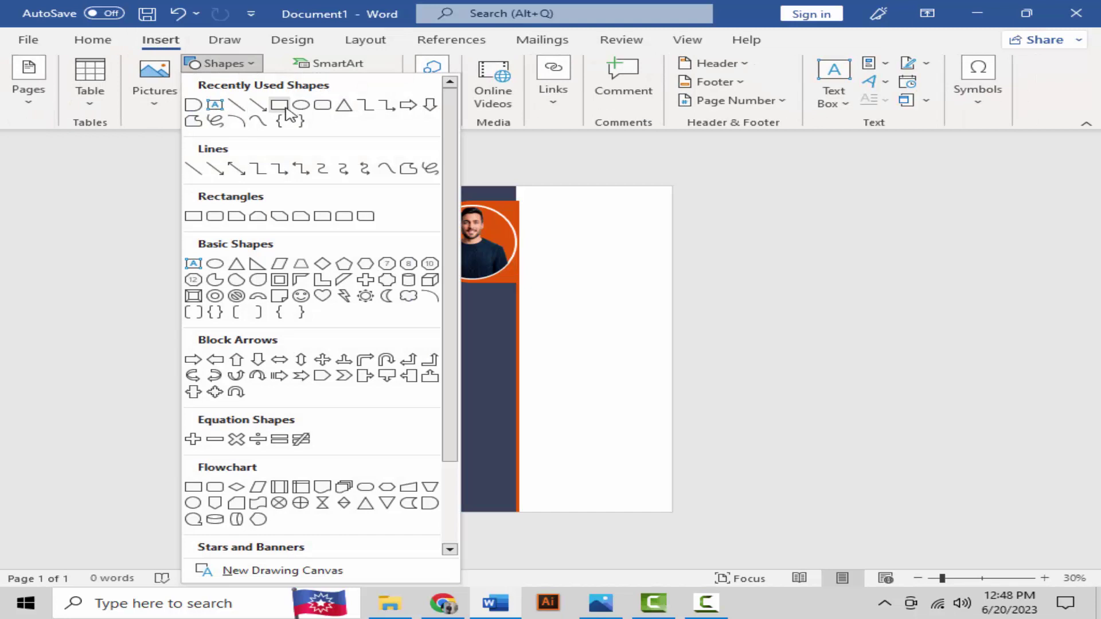
click(321, 106)
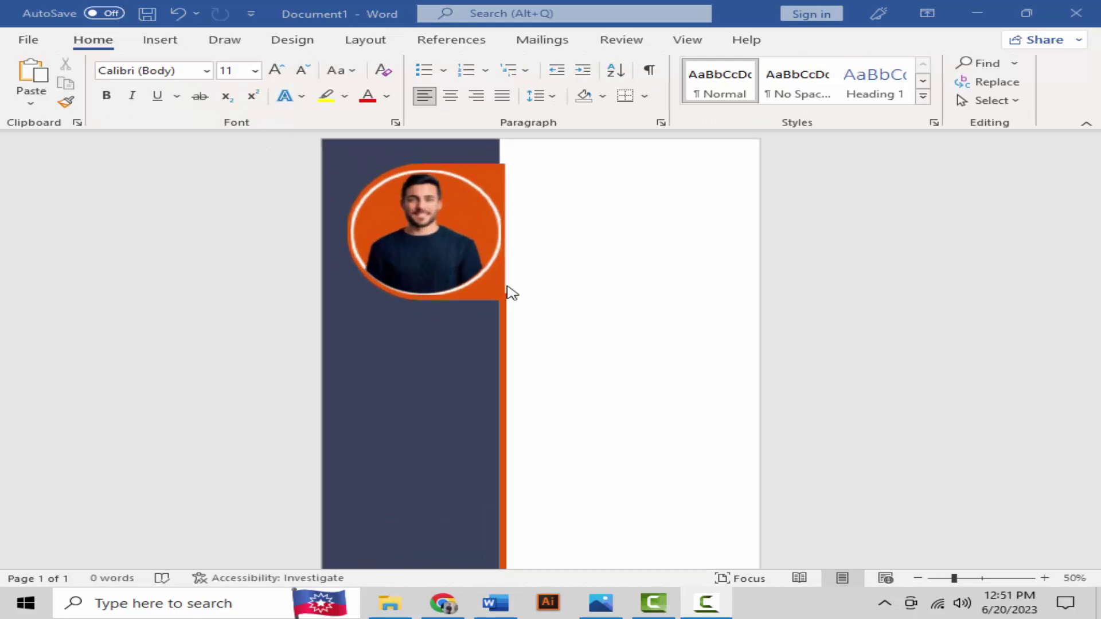
click(171, 44)
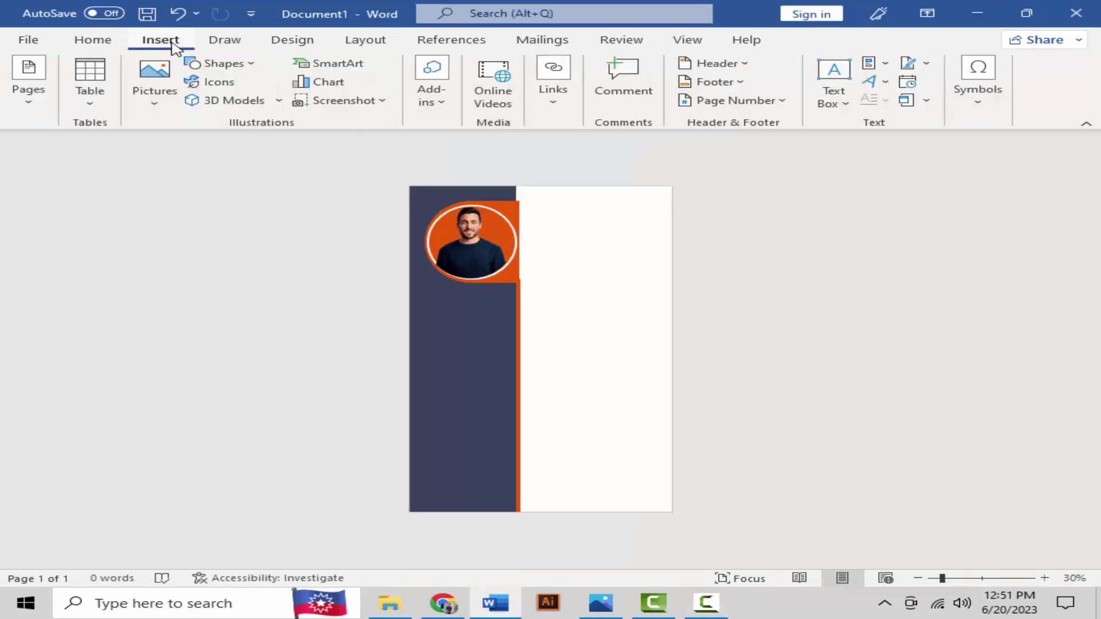
click(225, 65)
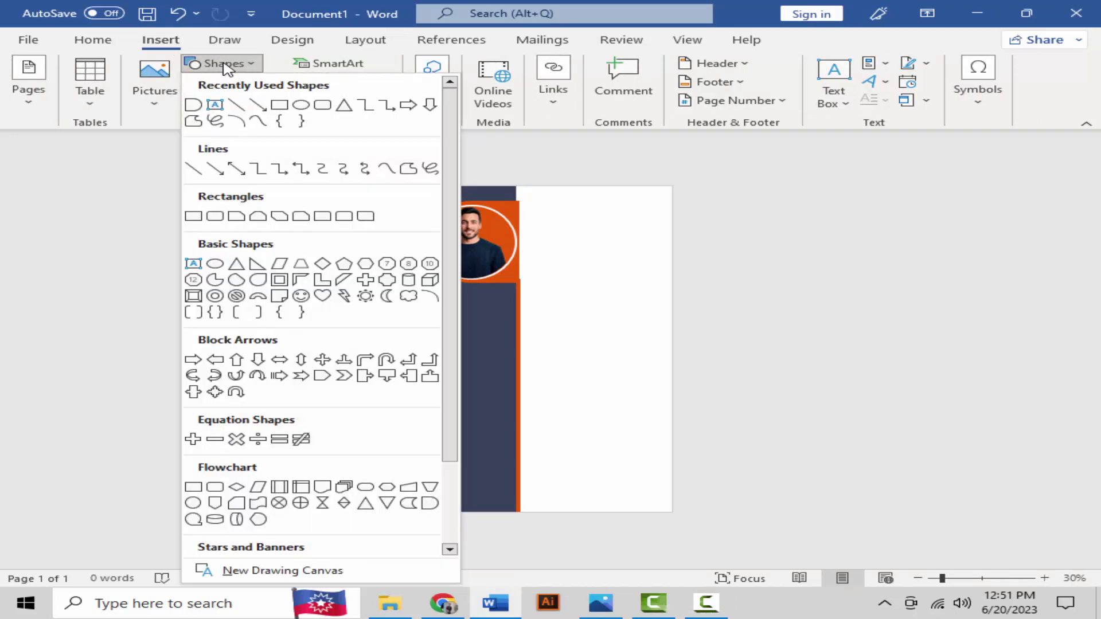
click(194, 102)
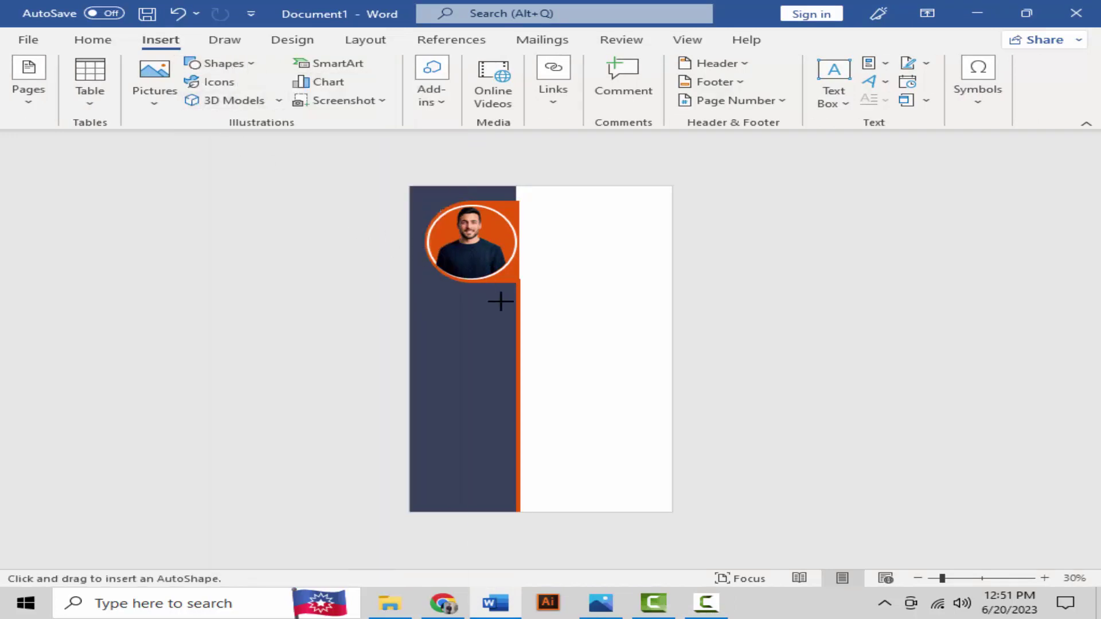
drag(517, 303, 474, 294)
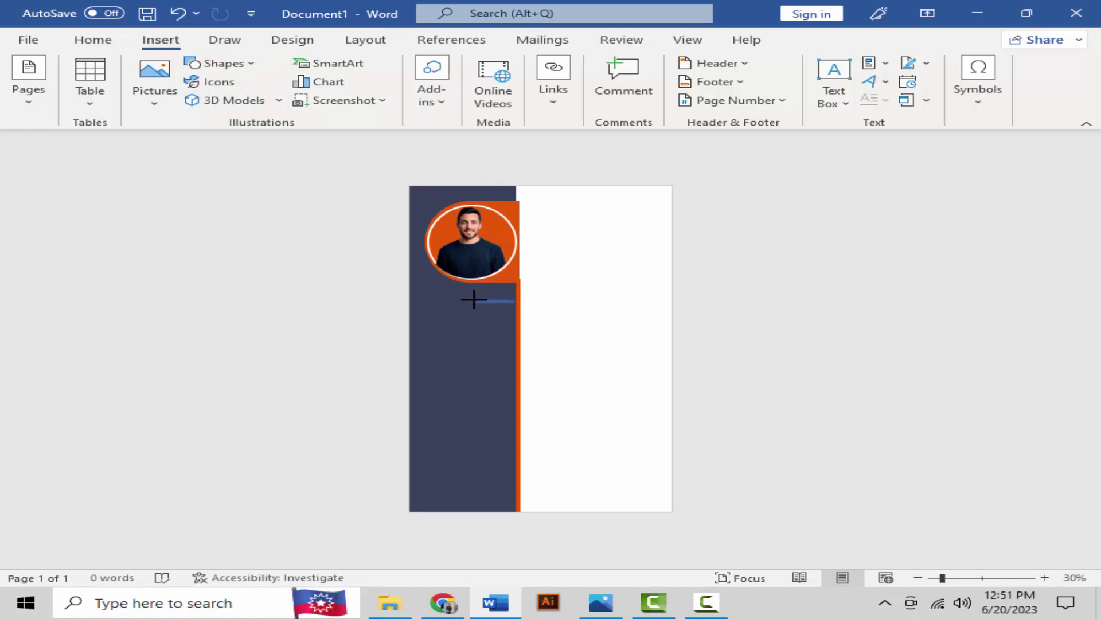
drag(474, 299, 489, 346)
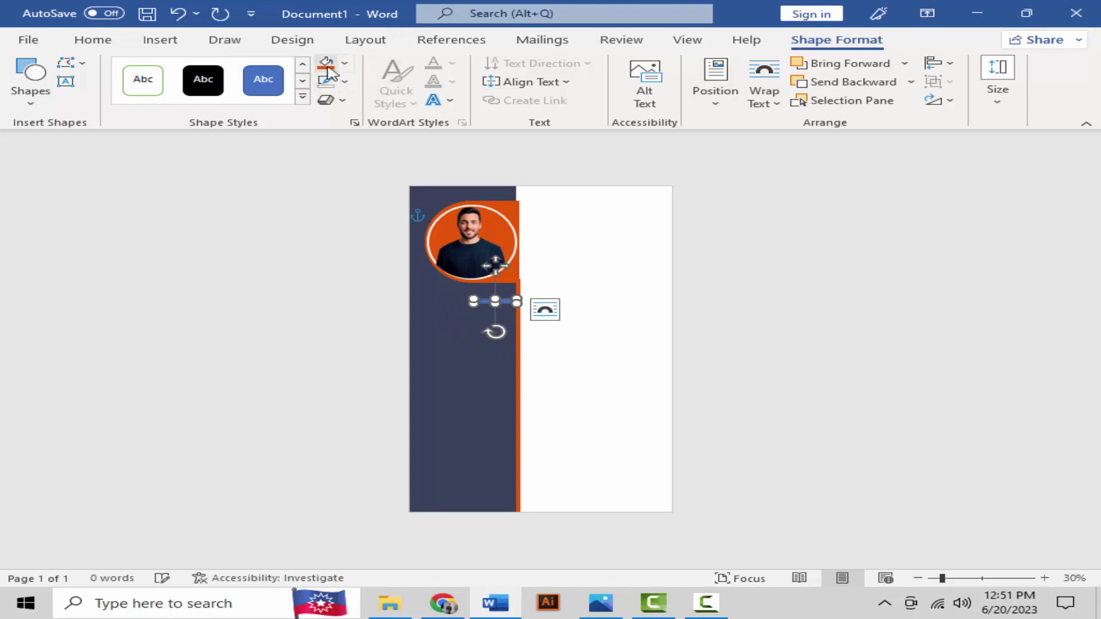
click(568, 314)
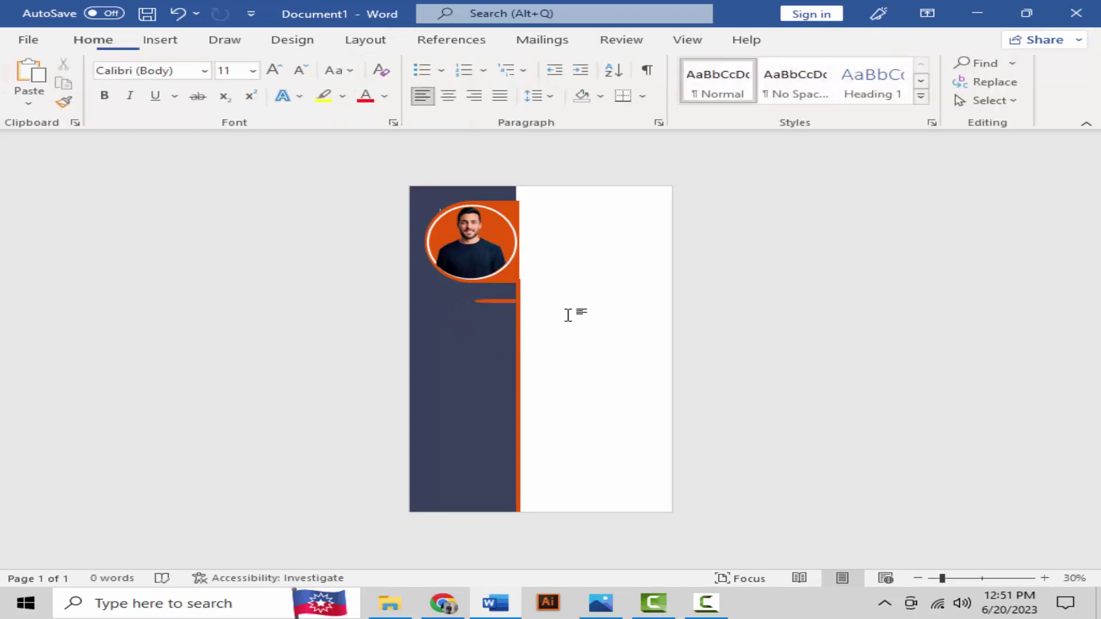
Step: Adjust the orange line's position and copy it
click(498, 301)
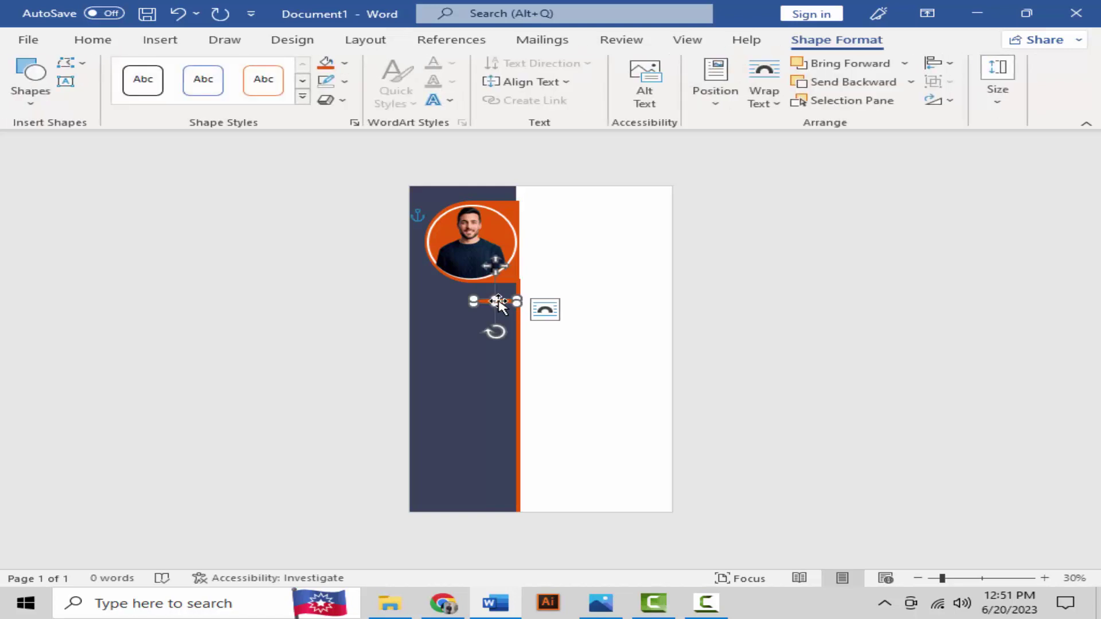
scroll(498, 303, up, 3)
scroll(429, 306, up, 1)
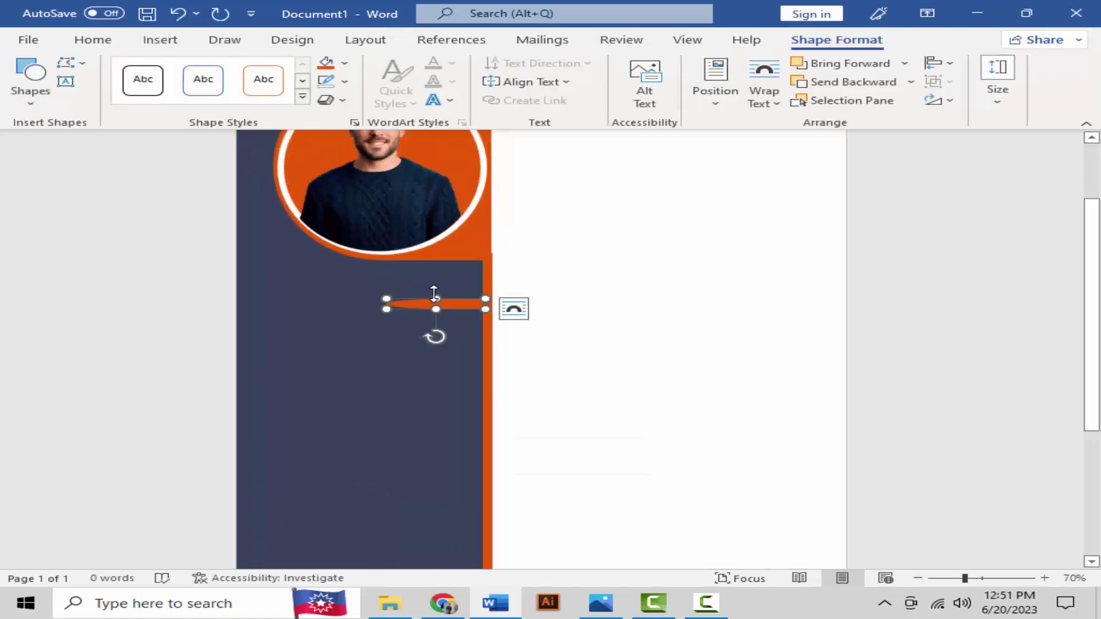
drag(436, 294, 435, 305)
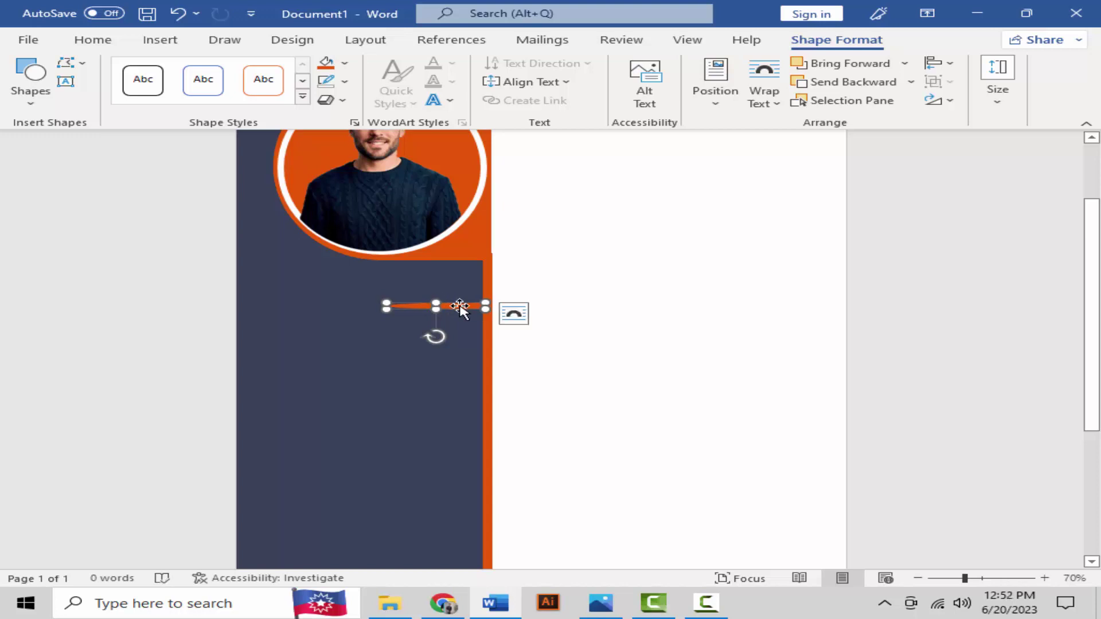
right_click(460, 307)
click(515, 211)
Step: Paste a copy of the line and move it down the sidebar below the first
right_click(513, 264)
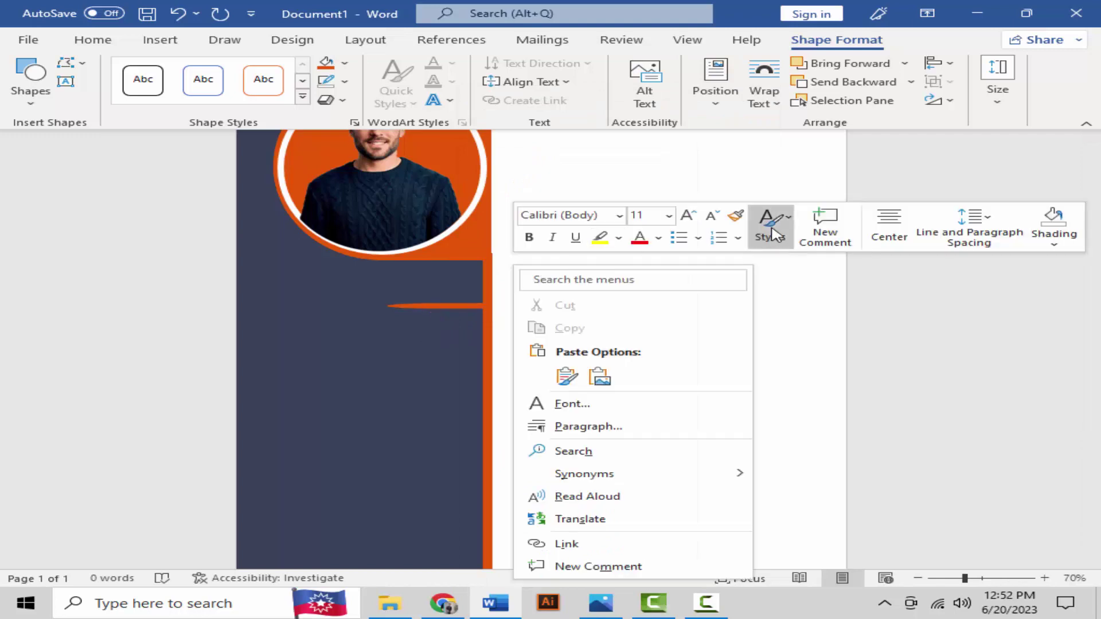
click(567, 377)
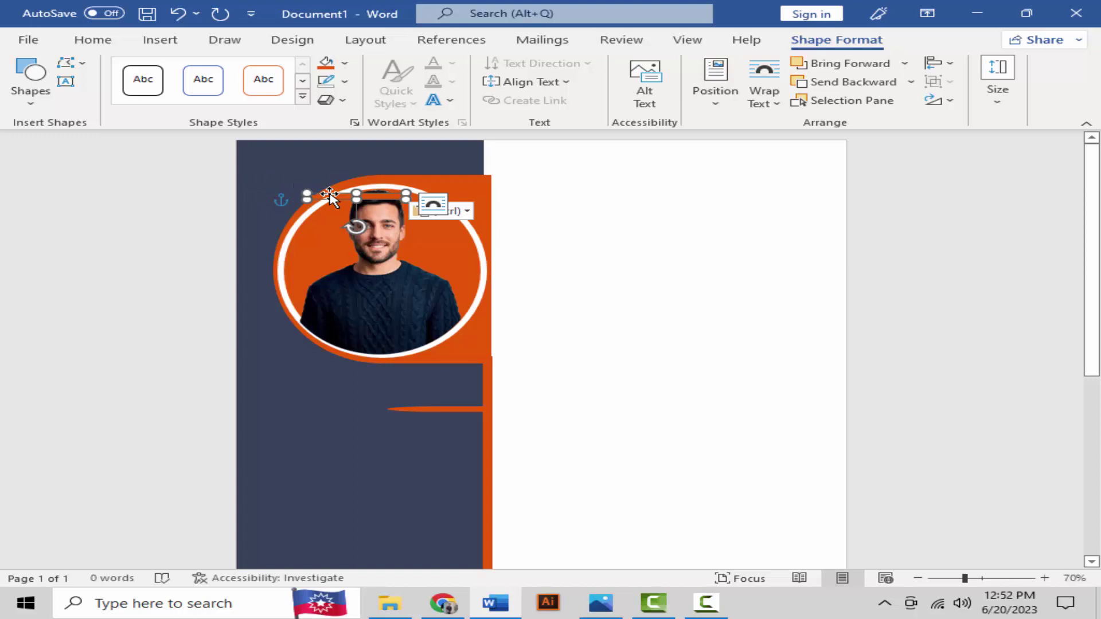
mouse_move(330, 195)
mouse_down()
mouse_move(411, 540)
mouse_move(414, 510)
mouse_up()
scroll(571, 464, down, 2)
scroll(571, 453, down, 2)
click(569, 448)
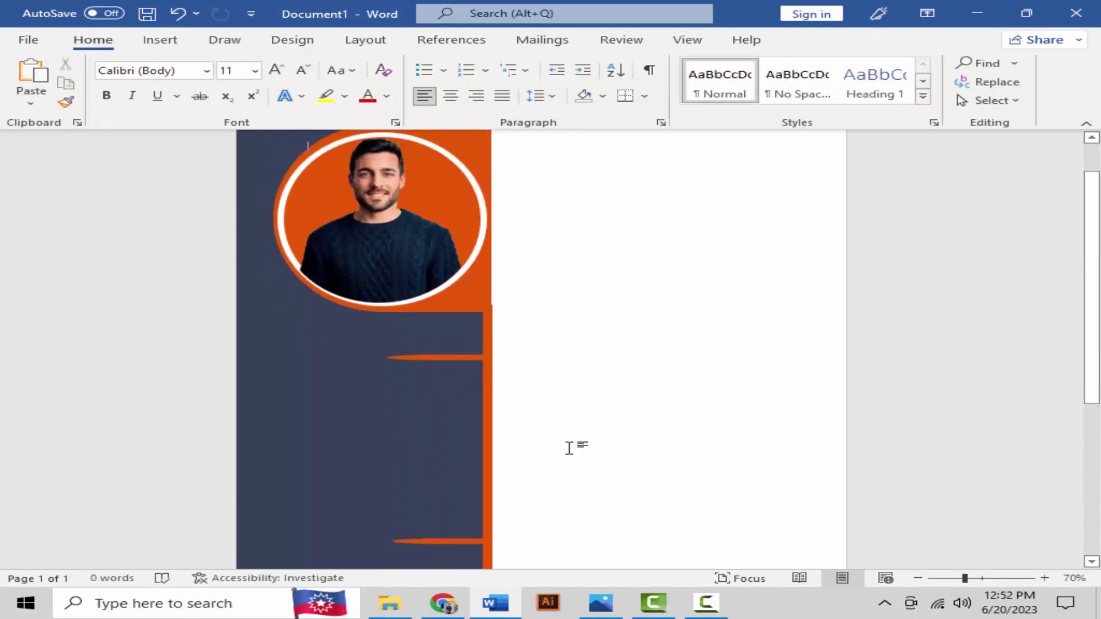
scroll(568, 448, down, 3)
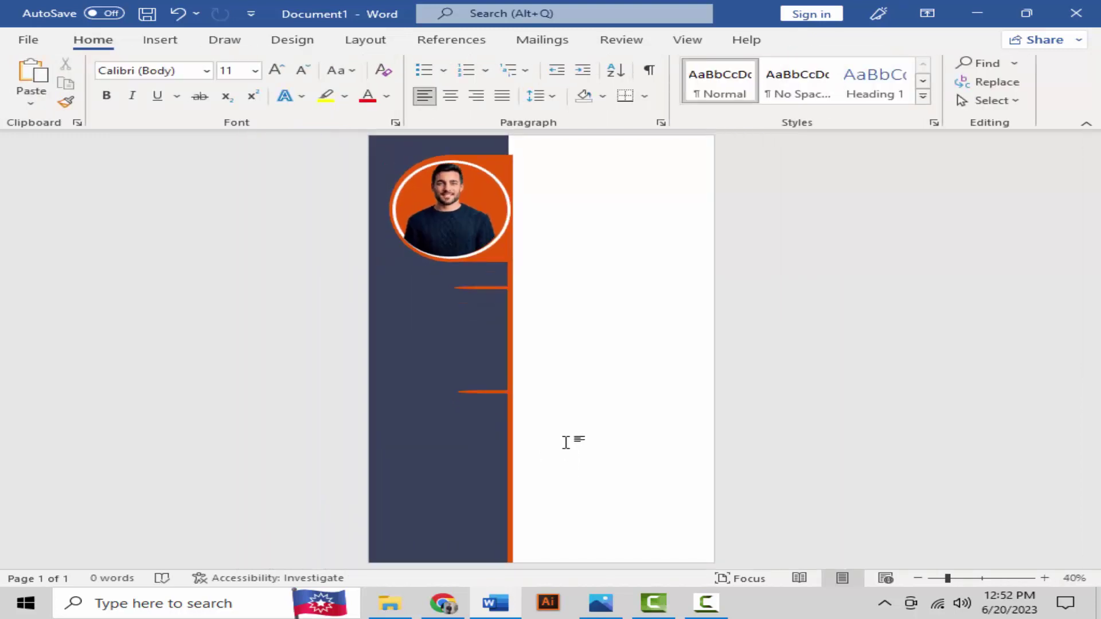
Step: Paste a third line with Keep Source Formatting and place it near the sidebar bottom
scroll(565, 442, down, 1)
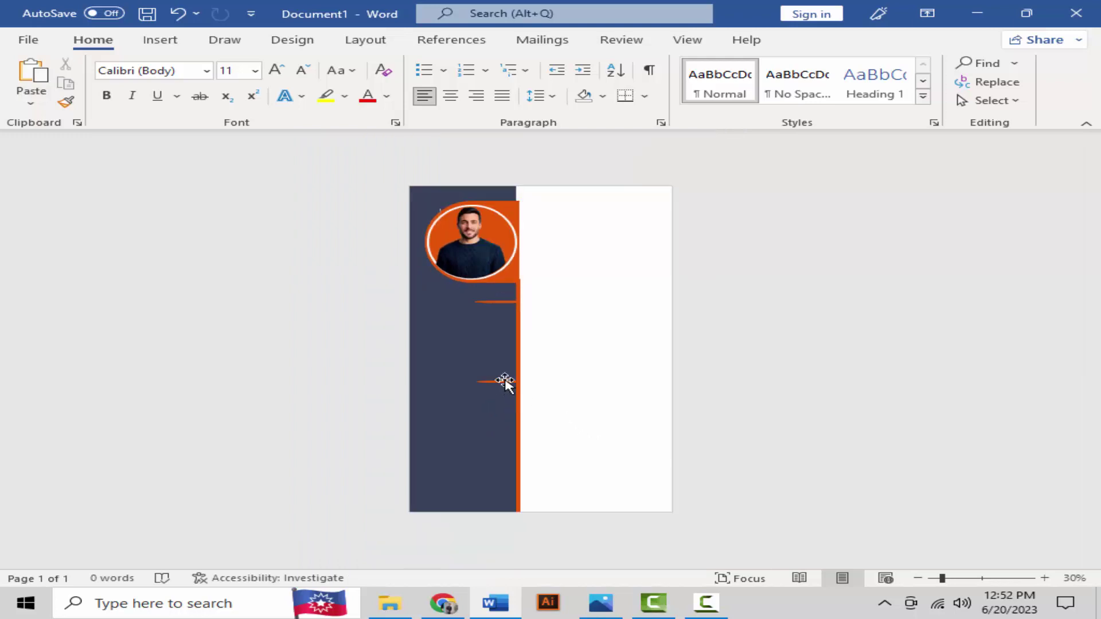
right_click(565, 349)
click(622, 148)
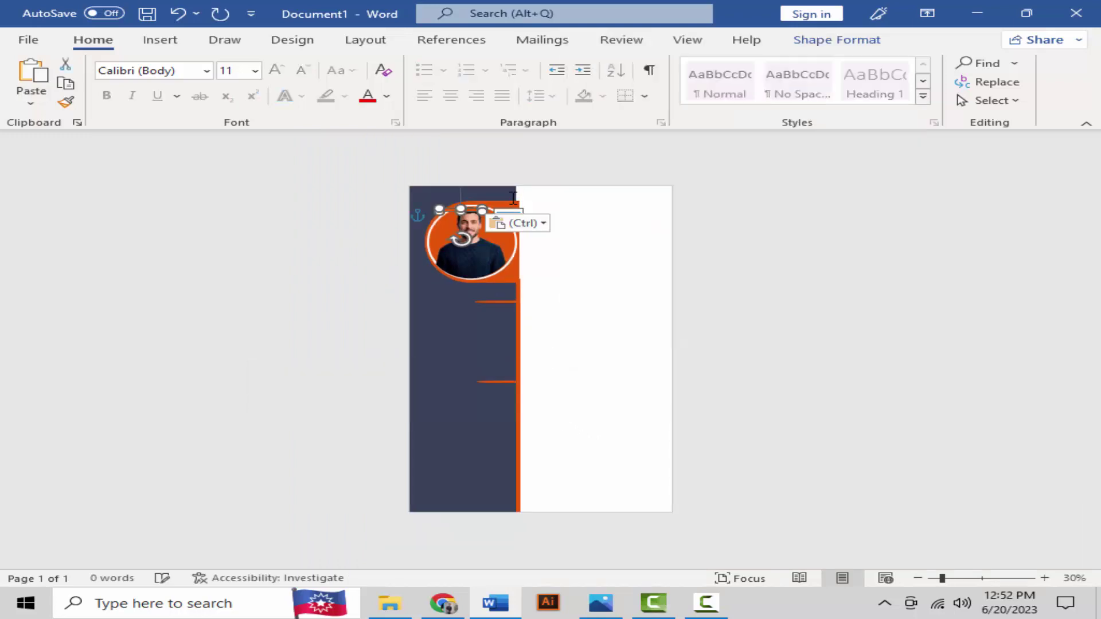
drag(451, 211, 483, 459)
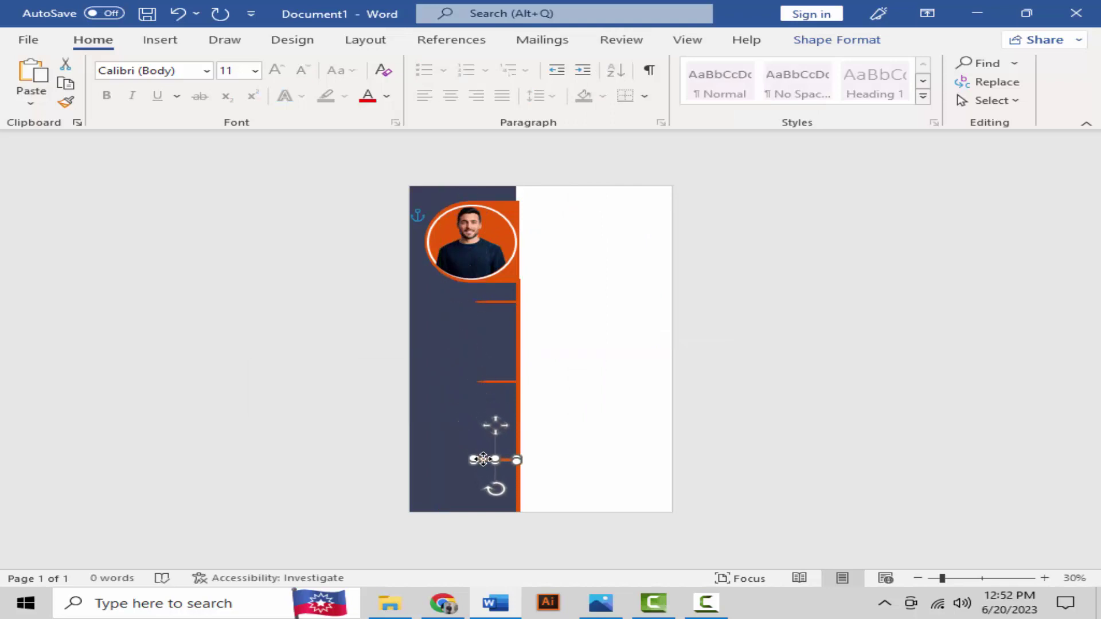
click(552, 440)
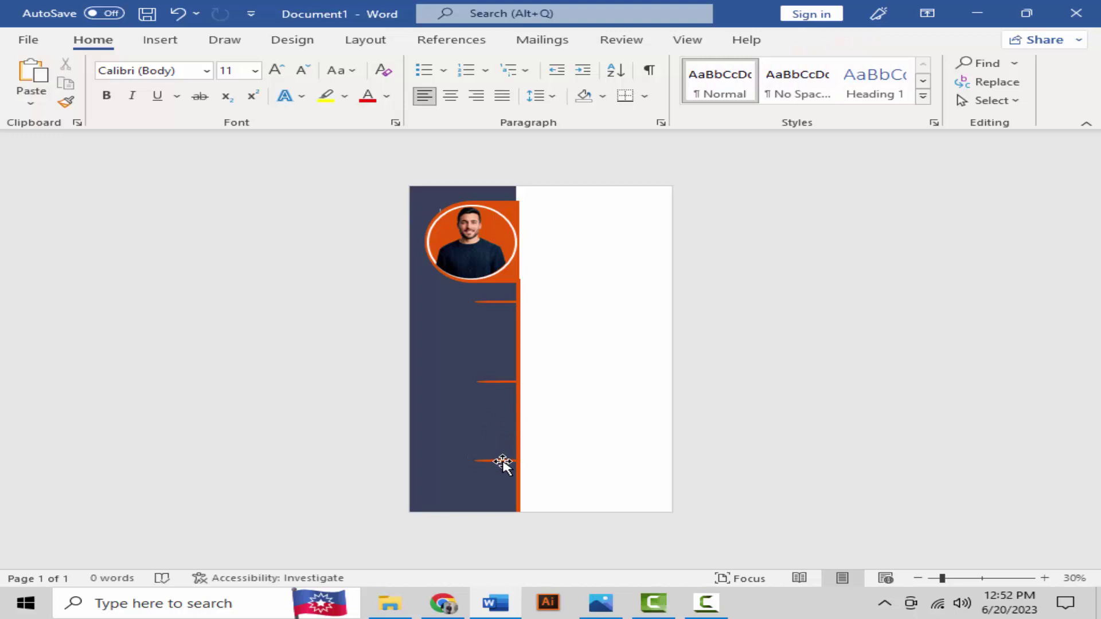
drag(503, 462, 507, 455)
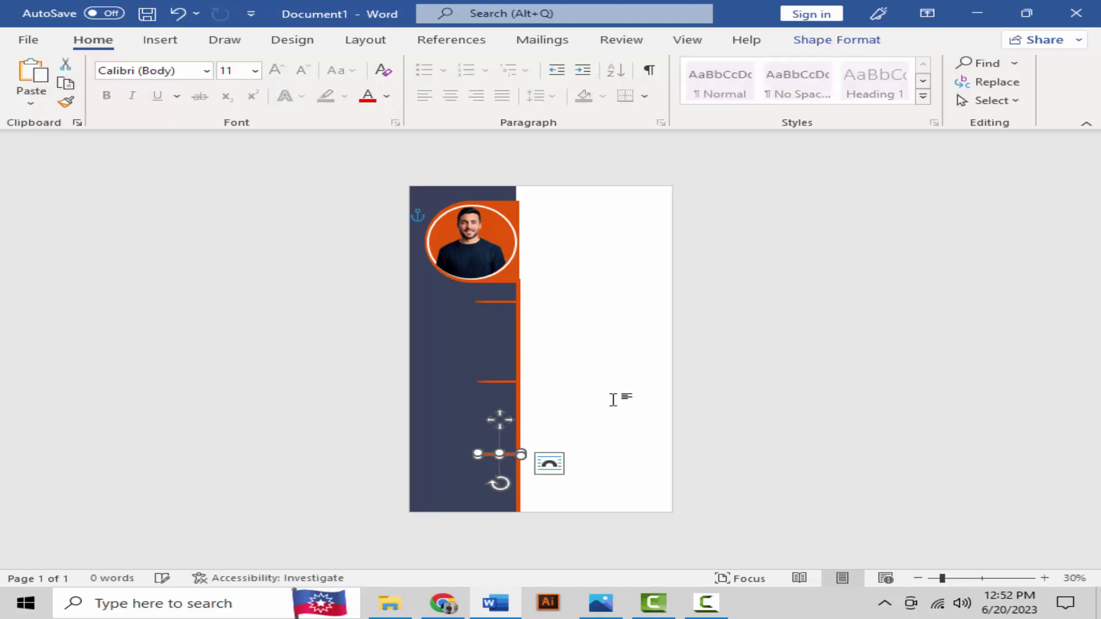
click(577, 365)
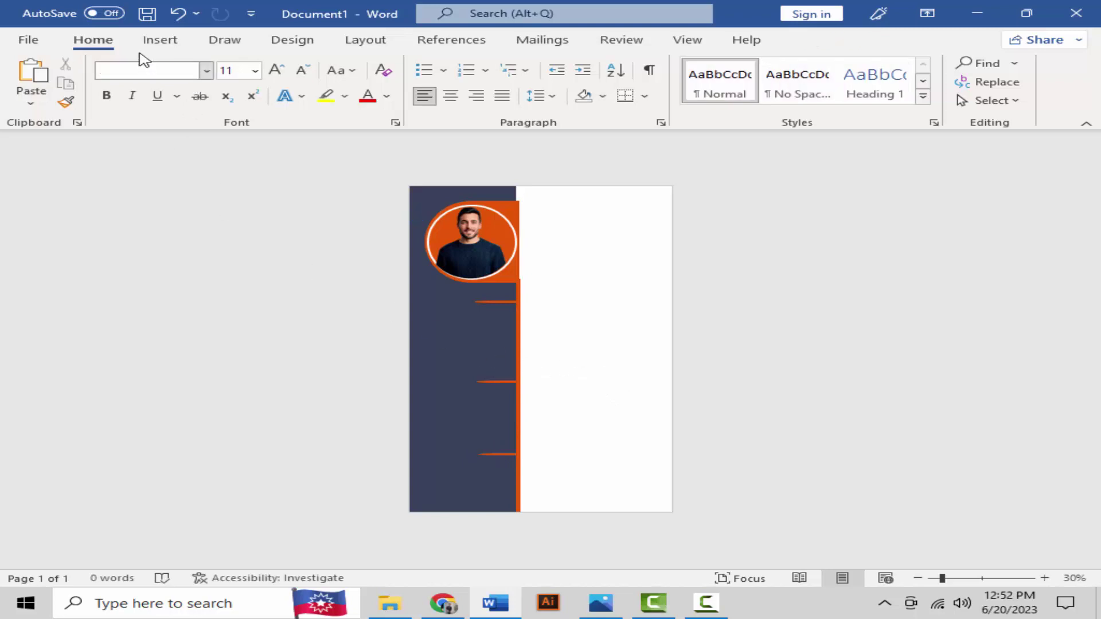
Step: Draw a thin line leading into the first orange line and nudge it up
click(155, 40)
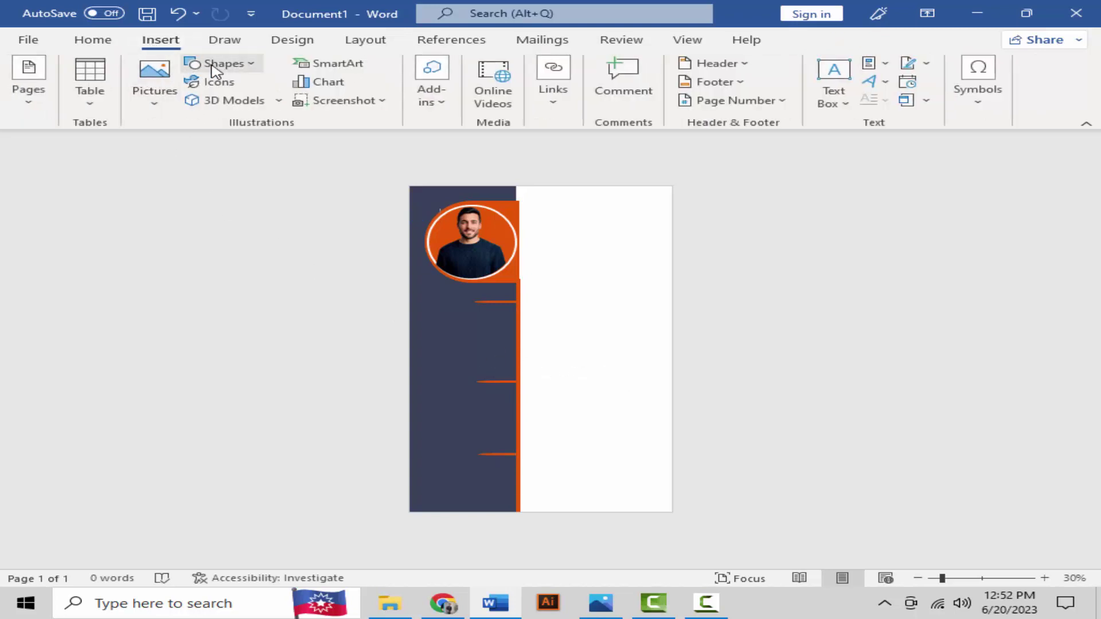
click(220, 64)
click(237, 120)
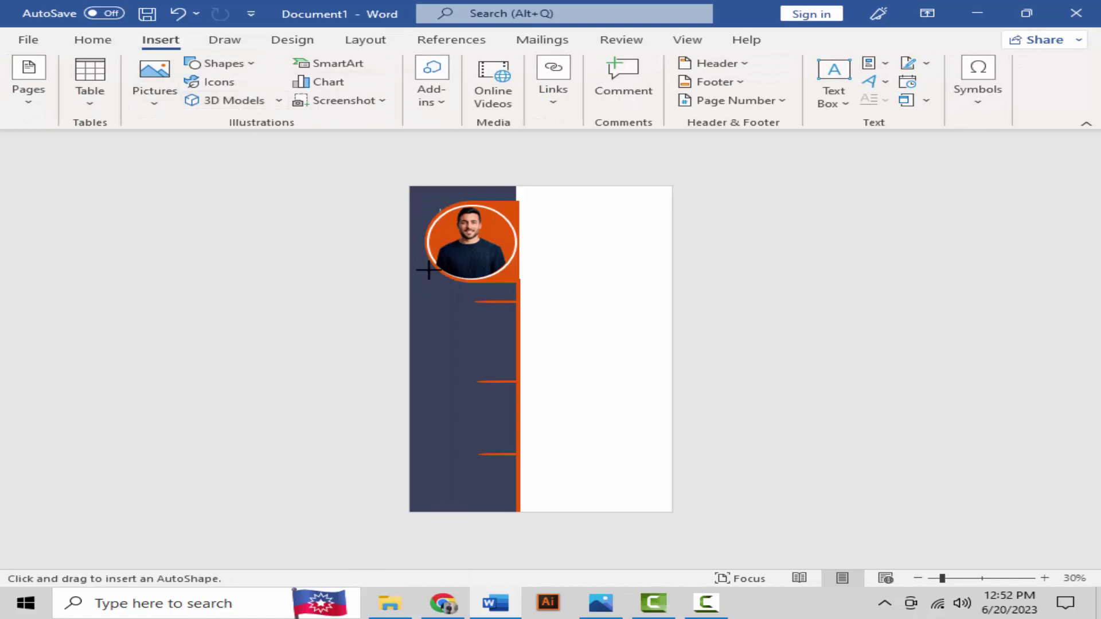
ctrl+scroll(467, 307, up, 2)
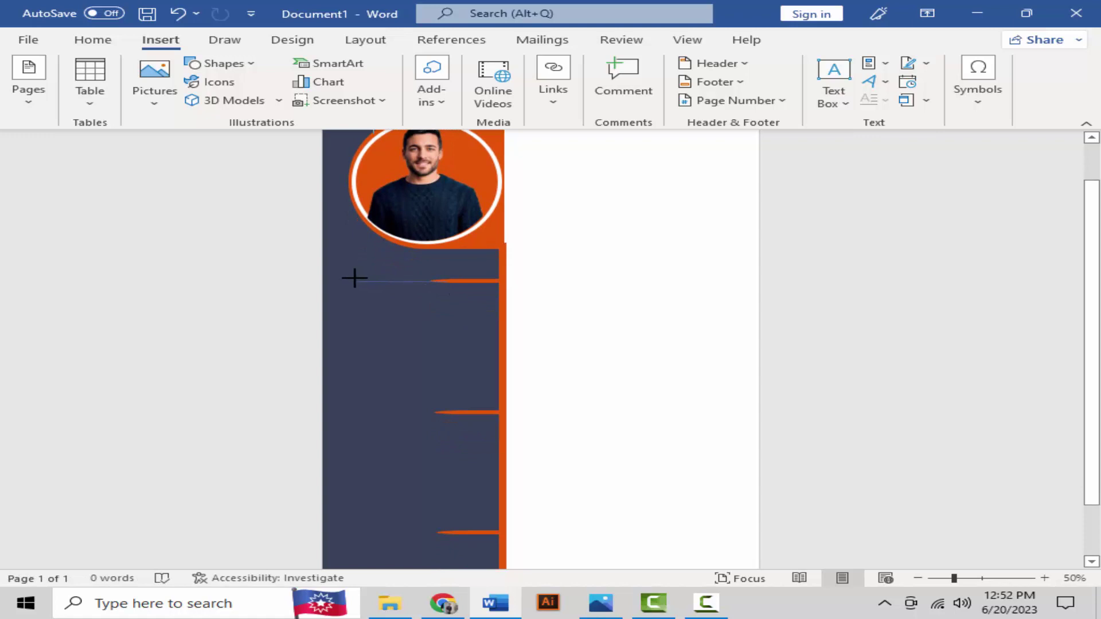
drag(354, 278, 356, 282)
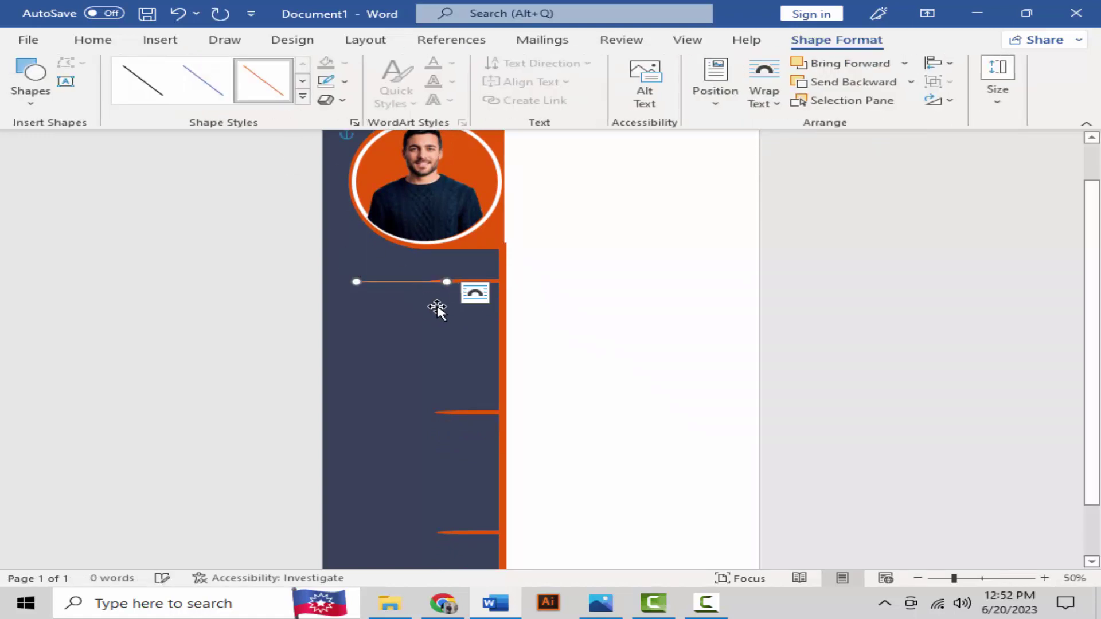
scroll(467, 353, down, 1)
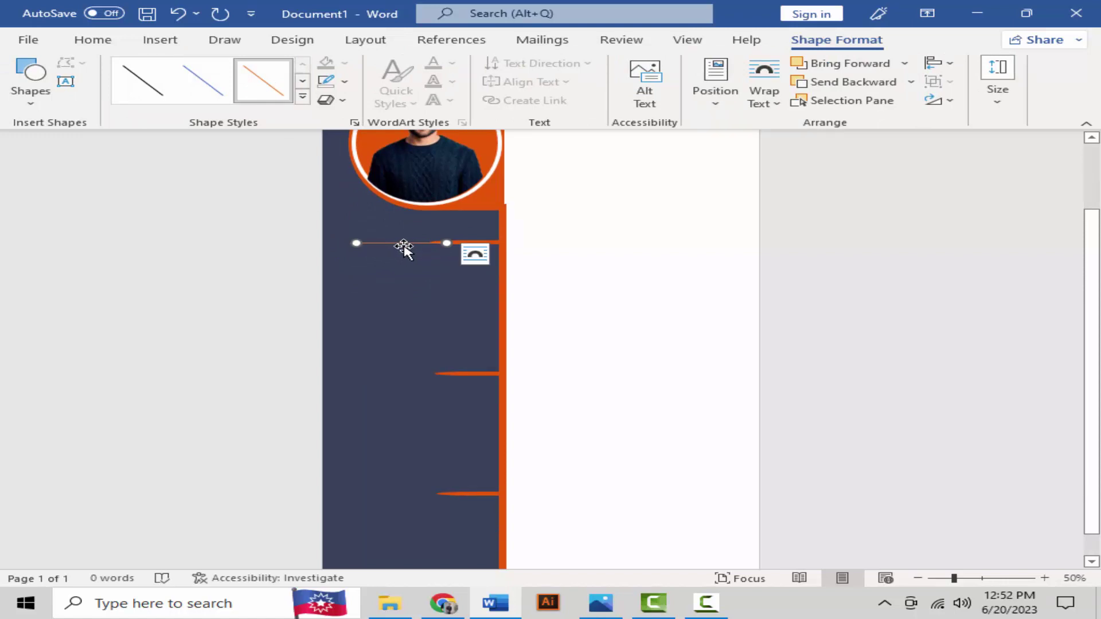
ctrl+scroll(404, 247, down, 1)
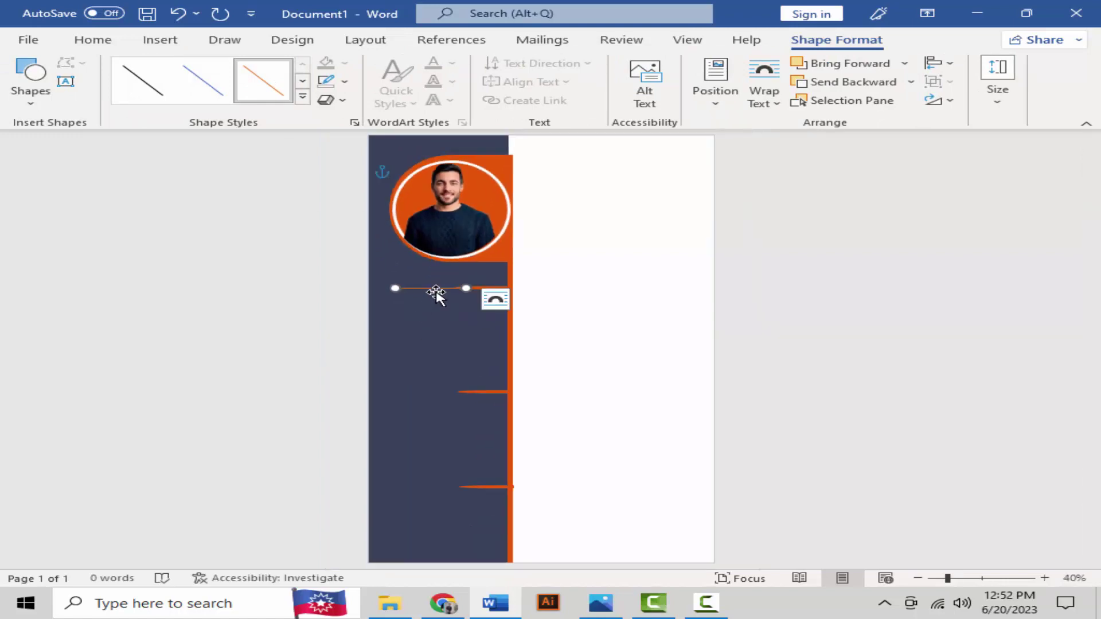
key(Up)
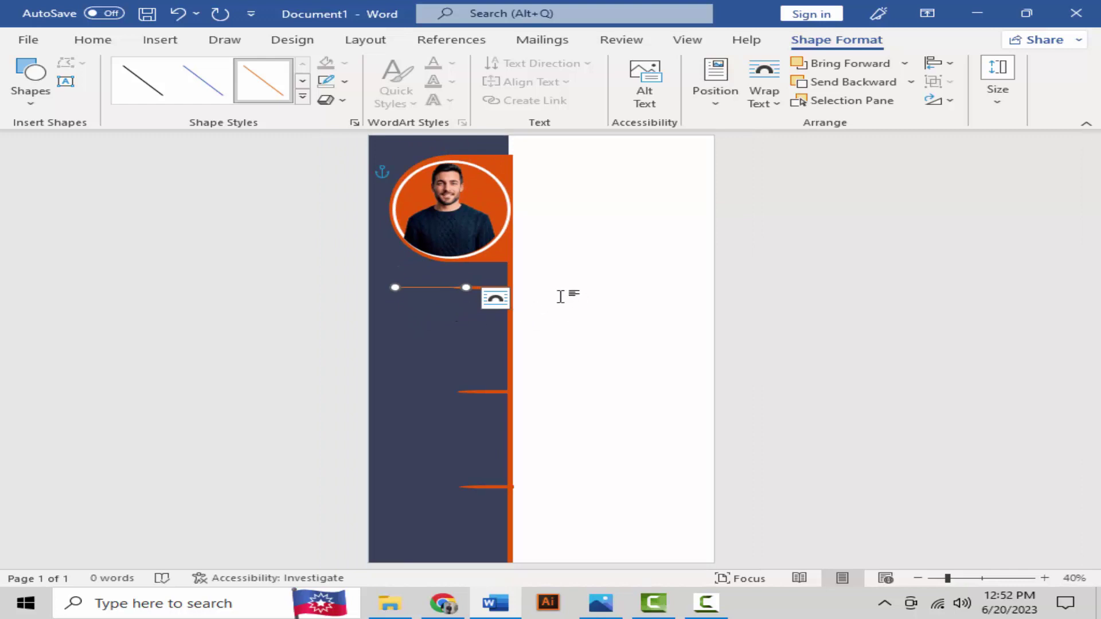
Step: Draw an orange line extending the middle bar to the left
click(168, 41)
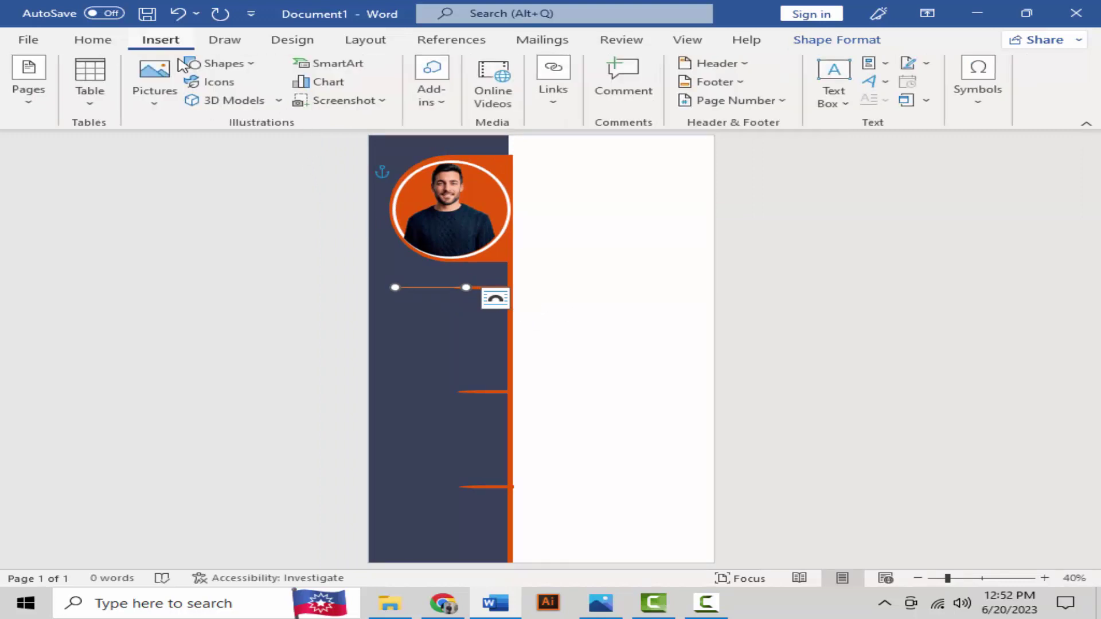
click(214, 64)
click(246, 107)
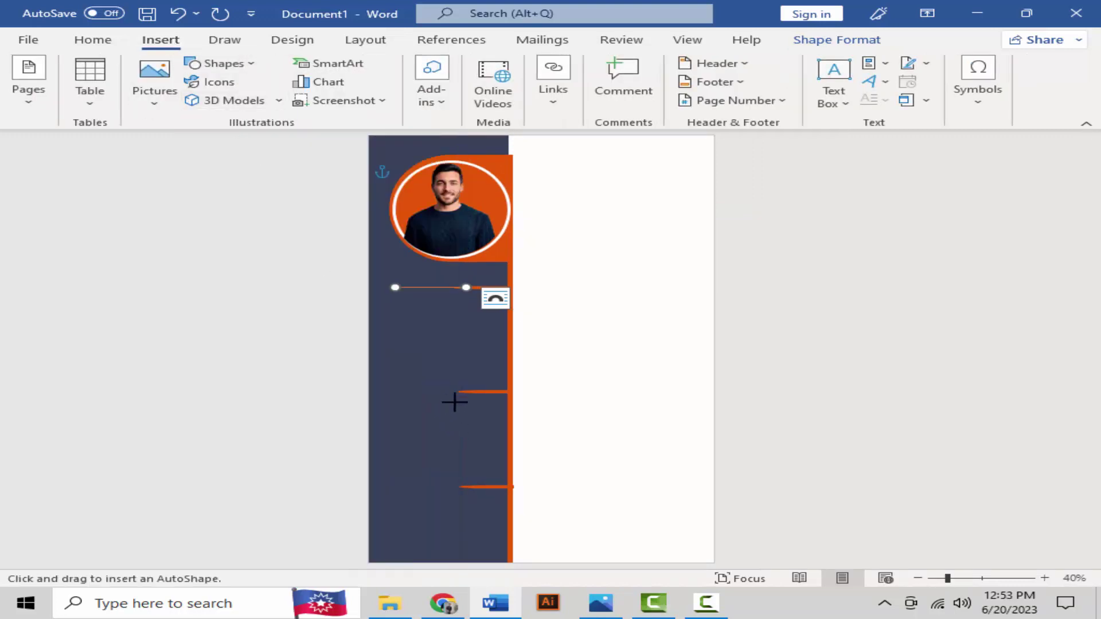
drag(455, 389, 426, 391)
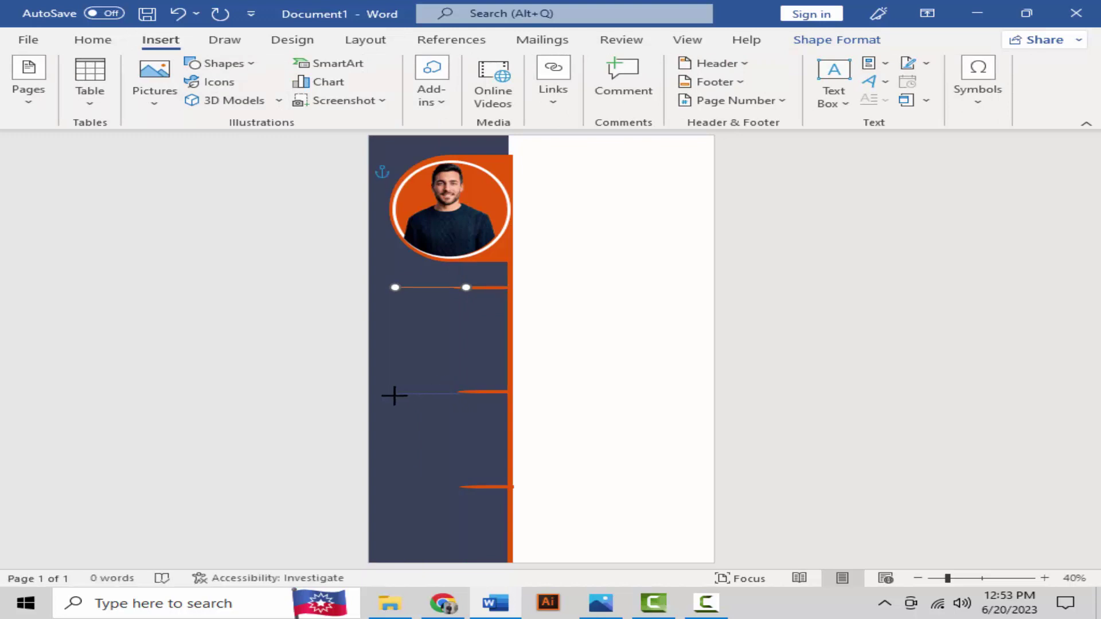
drag(397, 392, 398, 394)
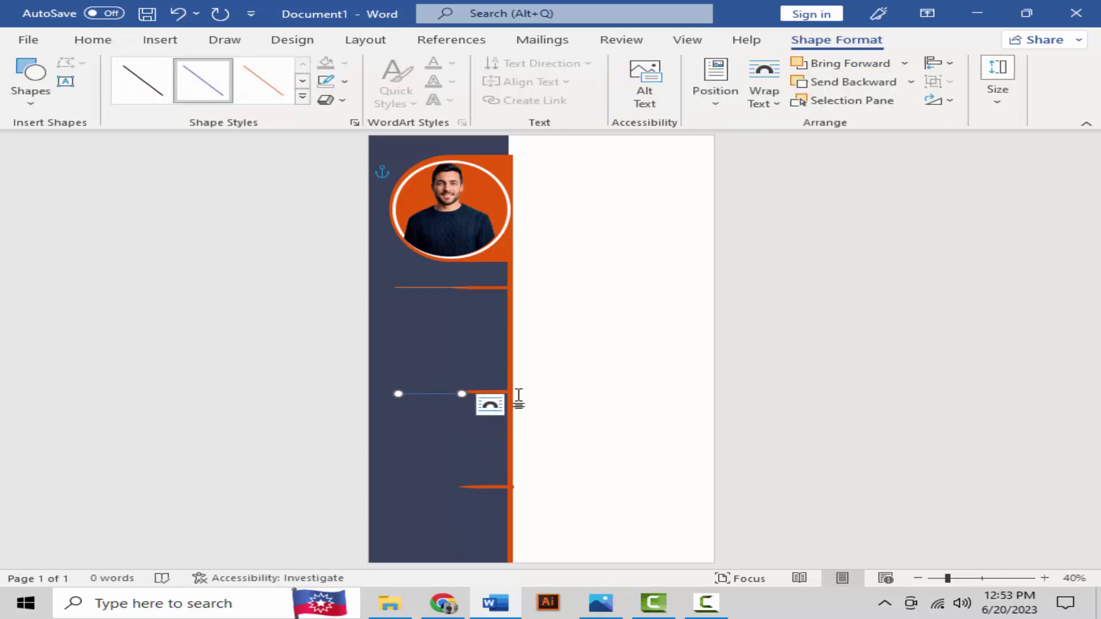
click(265, 98)
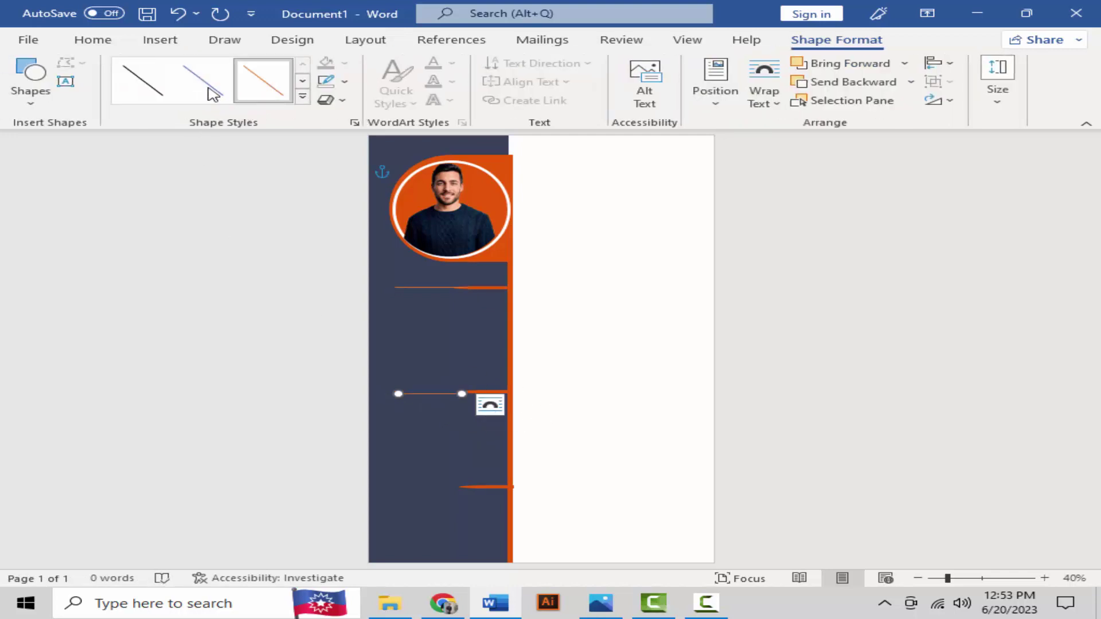
Step: Draw a line extending the lower bar to the left
click(163, 41)
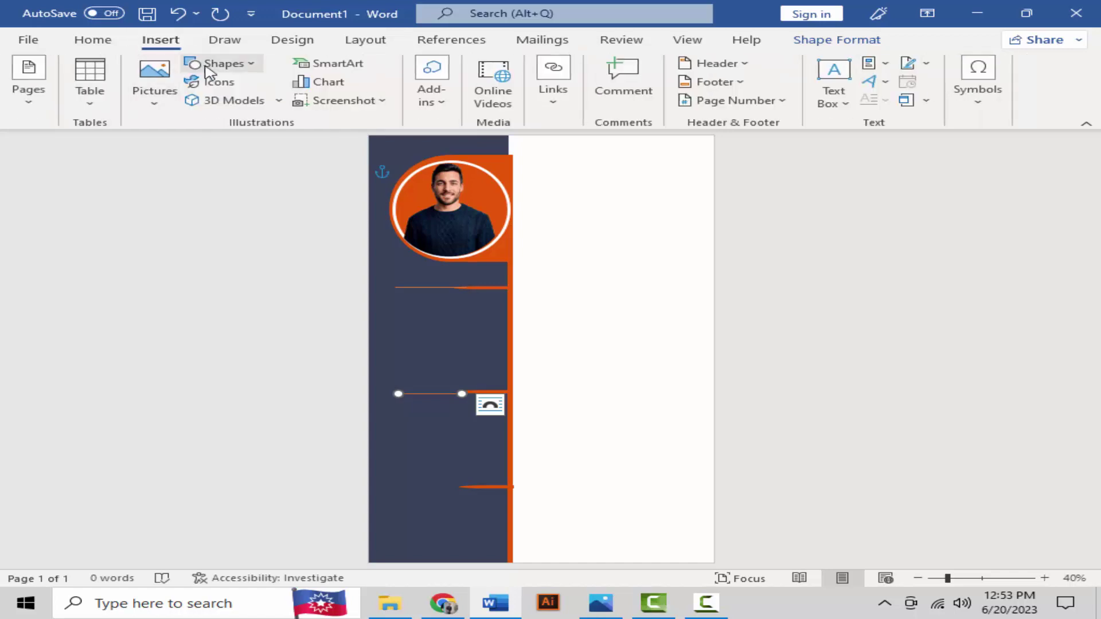
click(215, 63)
click(246, 107)
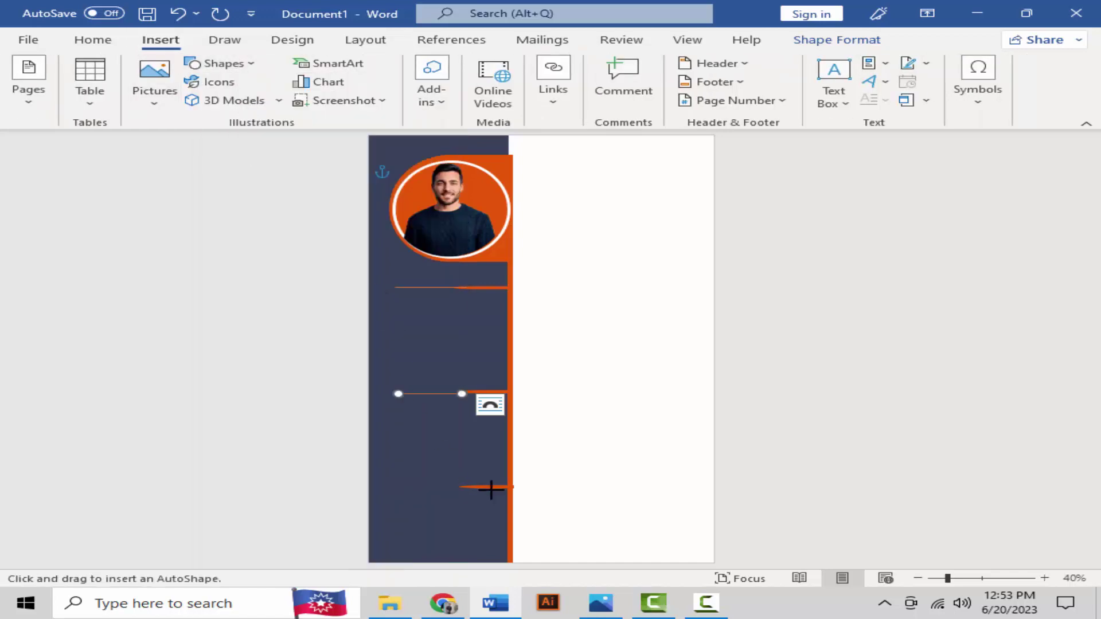
drag(478, 486, 444, 487)
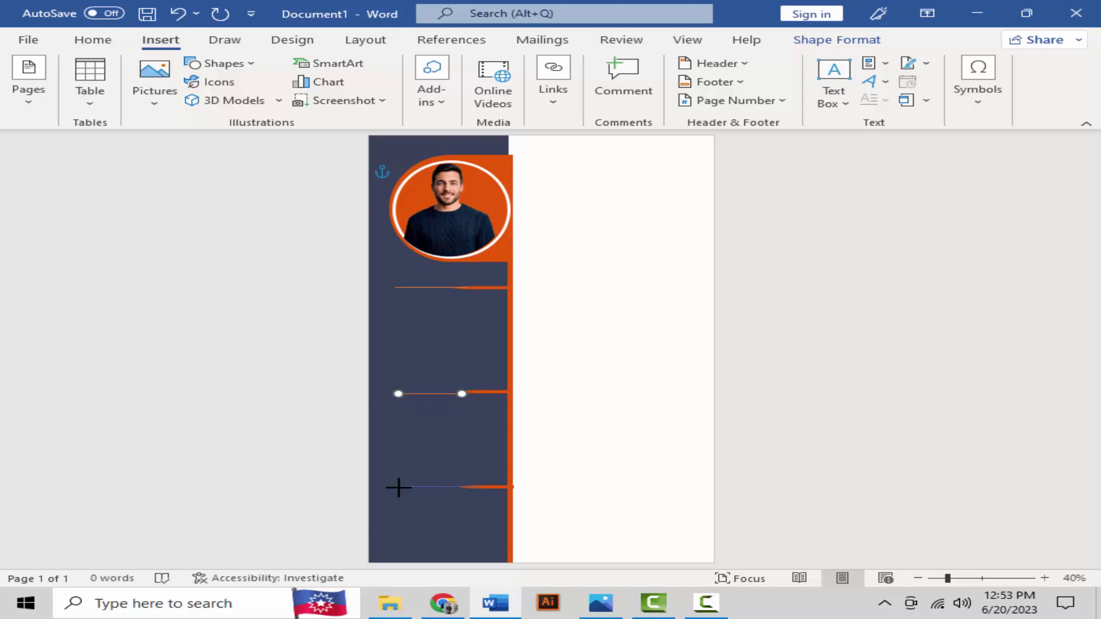
drag(398, 487, 399, 487)
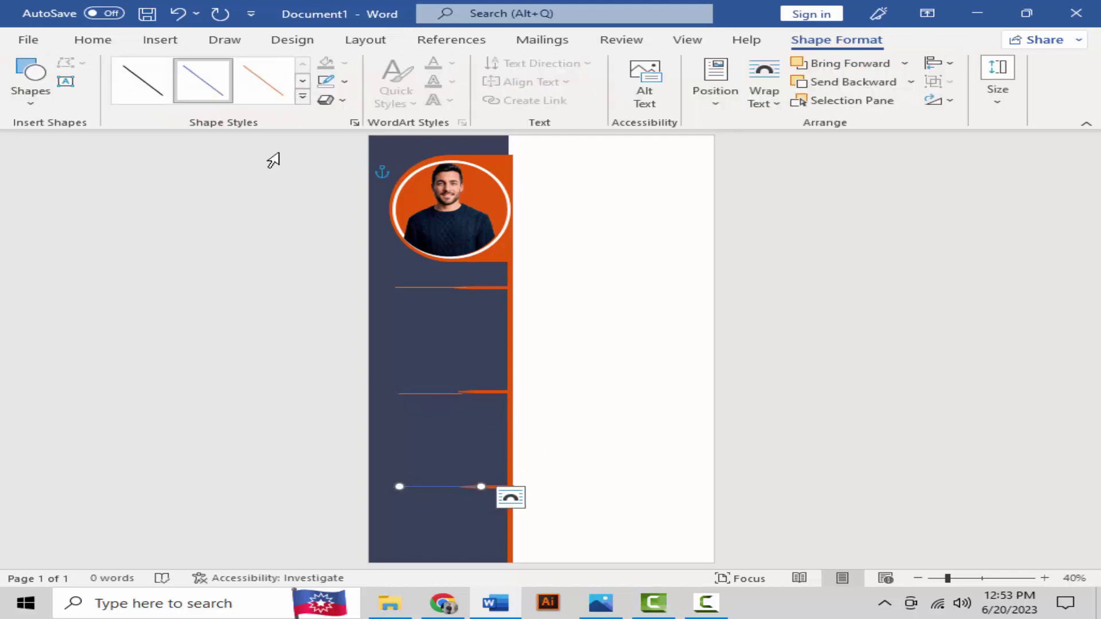
Step: Apply the orange line style to the lower sidebar extension line
click(275, 88)
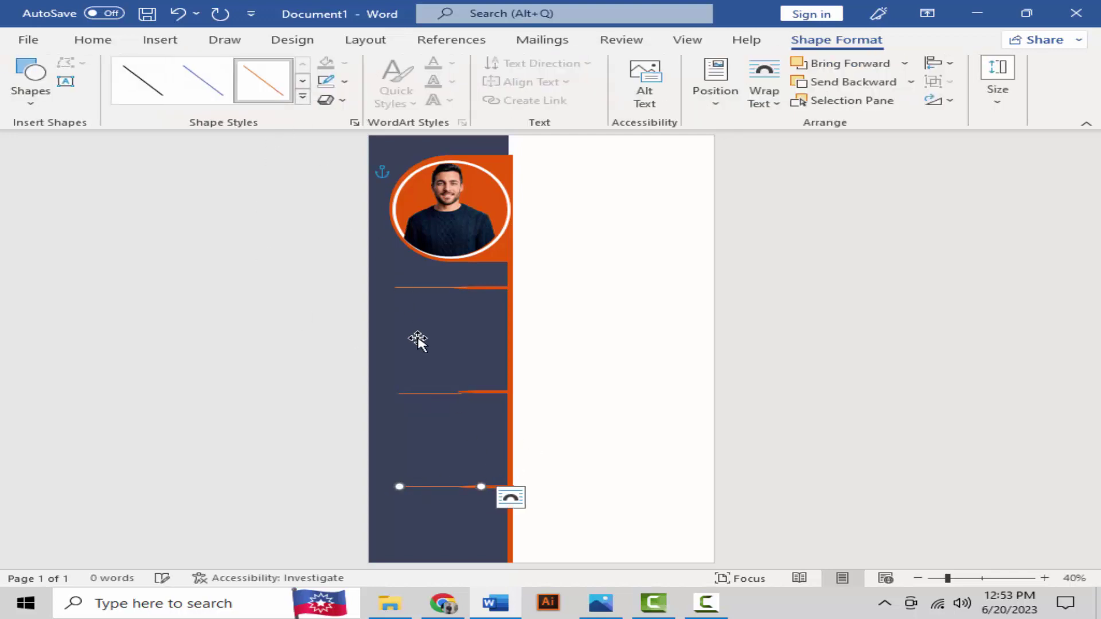
click(437, 396)
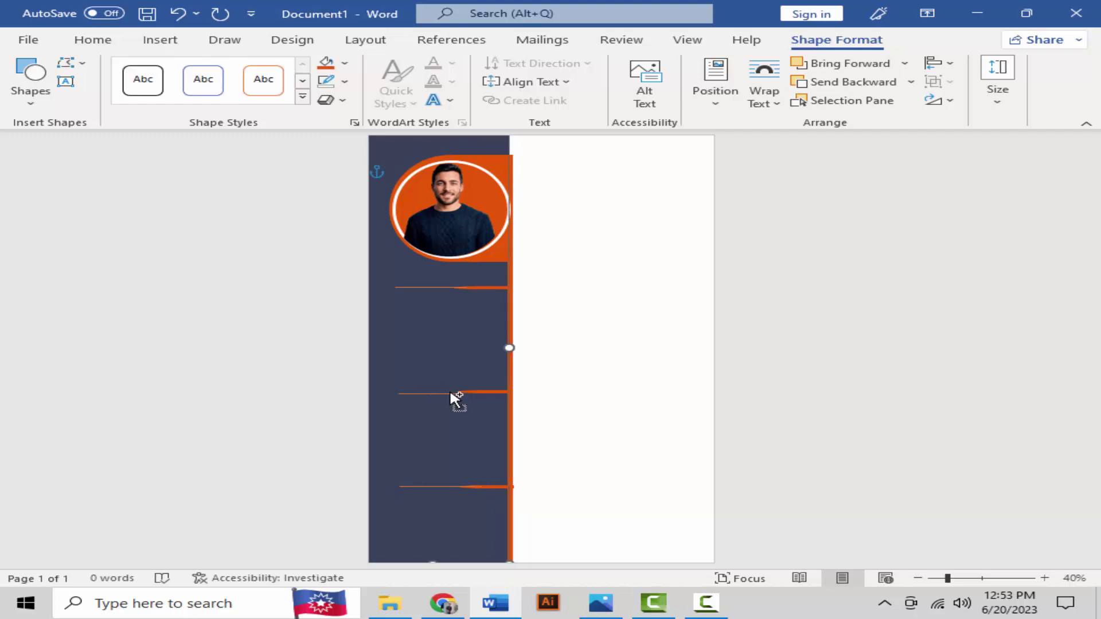
scroll(443, 396, up, 2)
scroll(445, 394, up, 2)
scroll(445, 390, down, 3)
scroll(337, 448, down, 2)
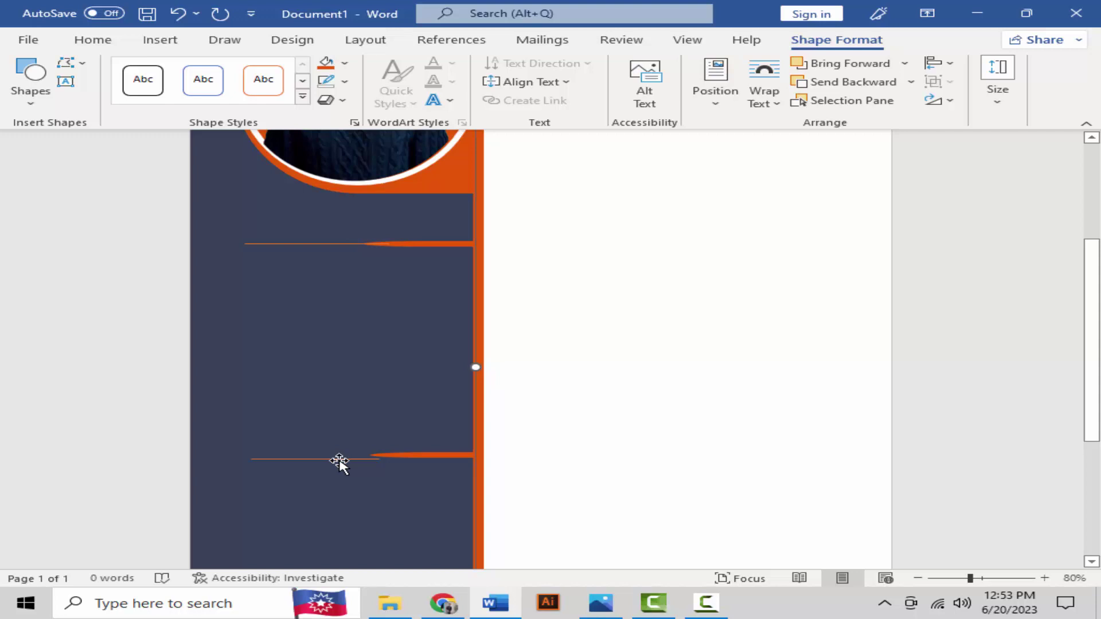
Step: Check the middle and lower lines to confirm all three extensions are thin and orange
click(343, 459)
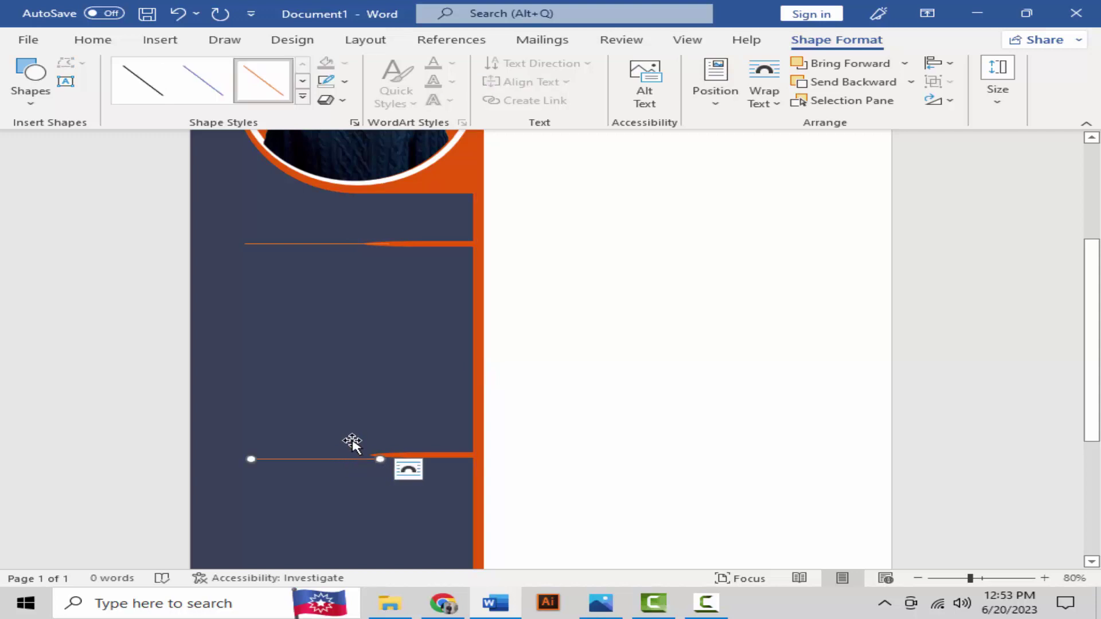
scroll(415, 425, down, 5)
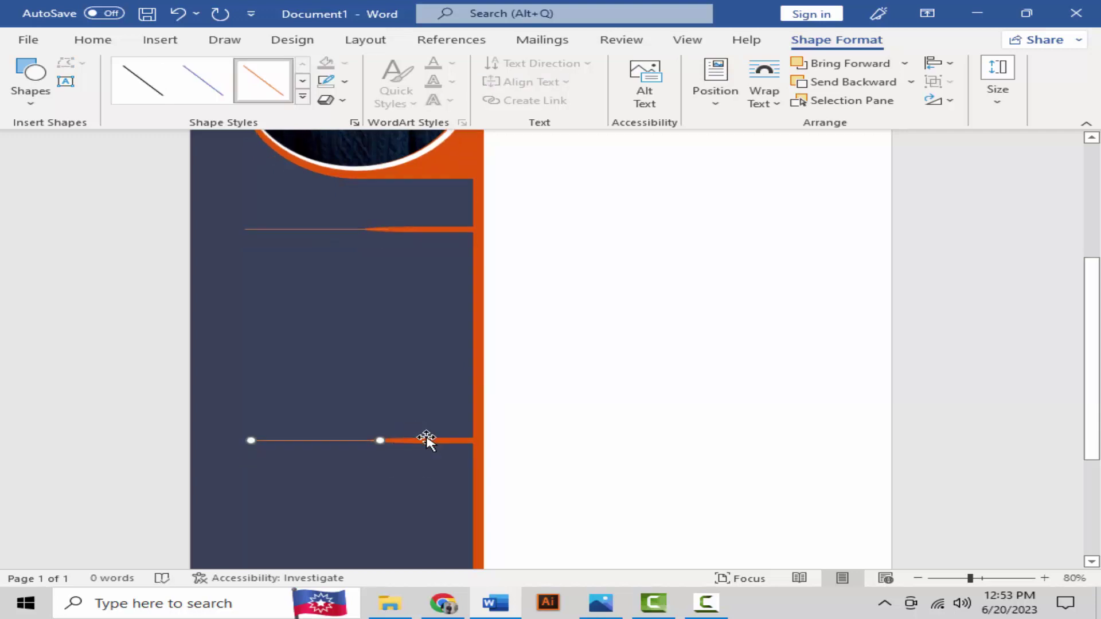
scroll(416, 425, down, 1)
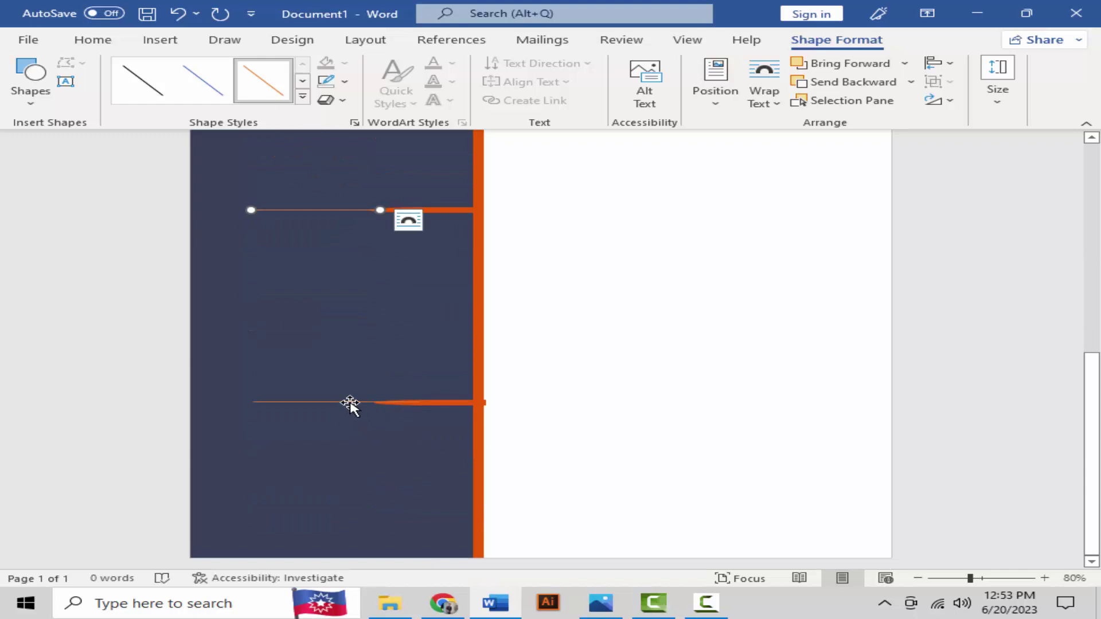
click(352, 402)
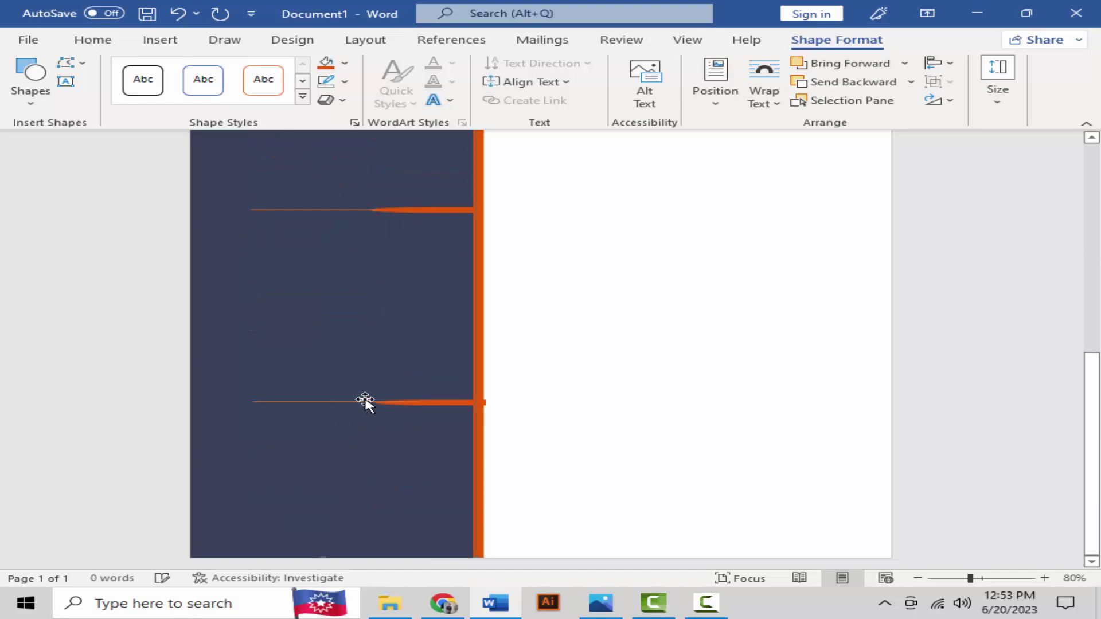
click(447, 403)
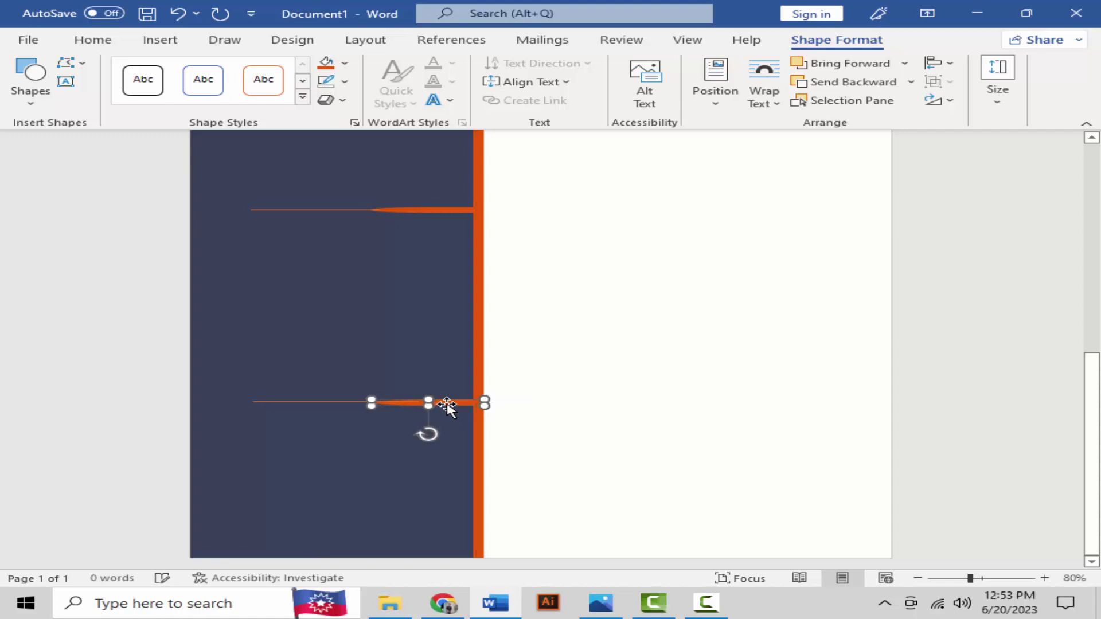
click(628, 376)
scroll(573, 369, up, 4)
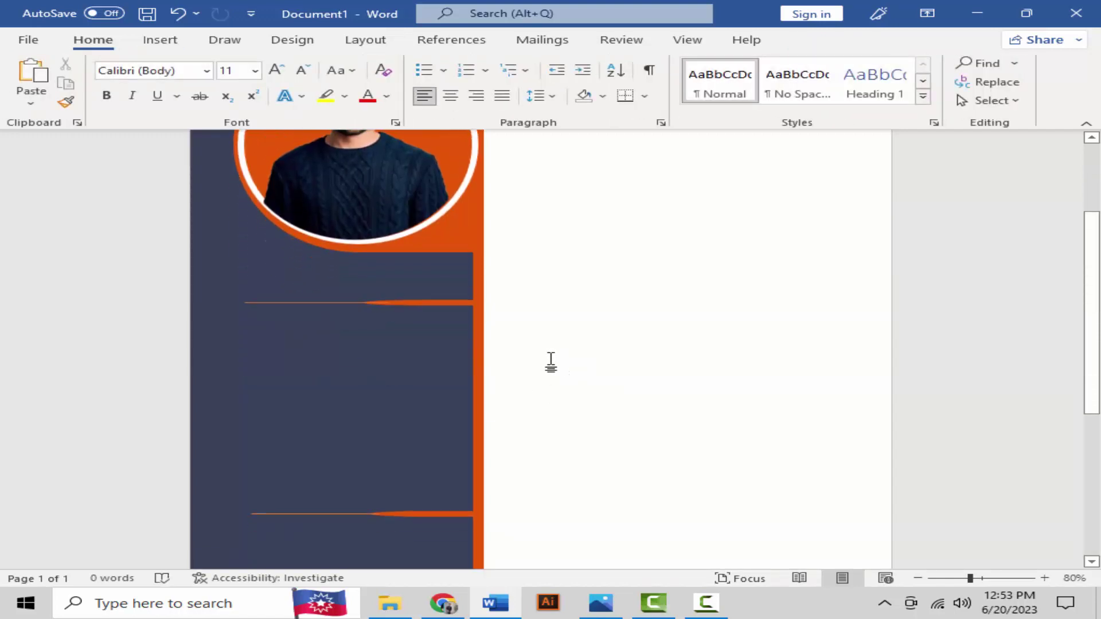
ctrl+scroll(550, 362, down, 5)
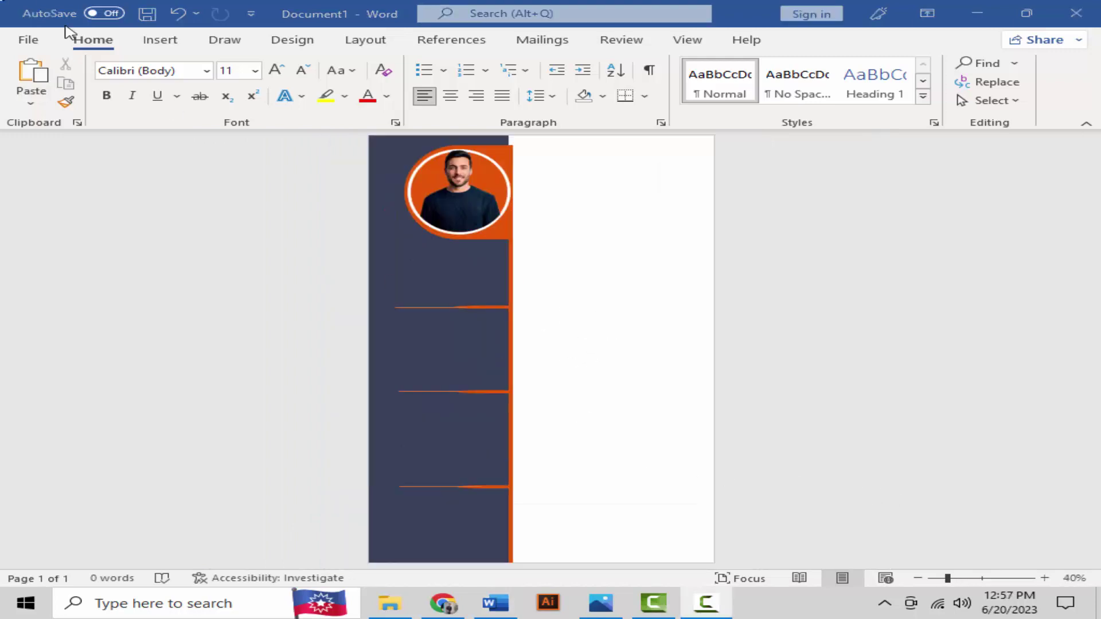
Step: Draw a plain text box in the sidebar just below the circular photo
click(158, 41)
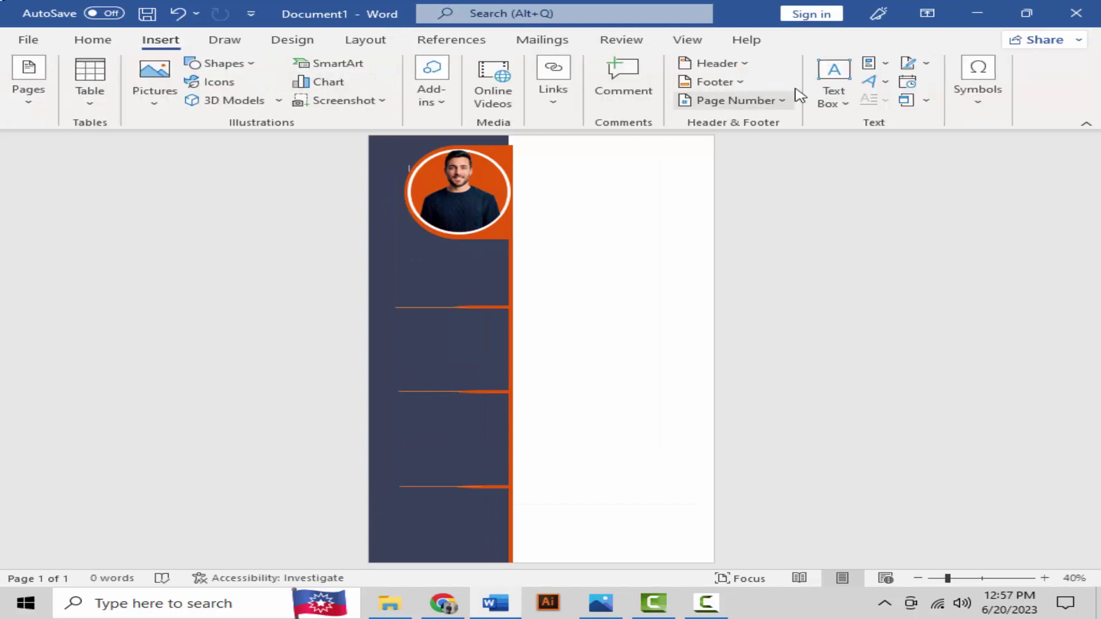
click(833, 86)
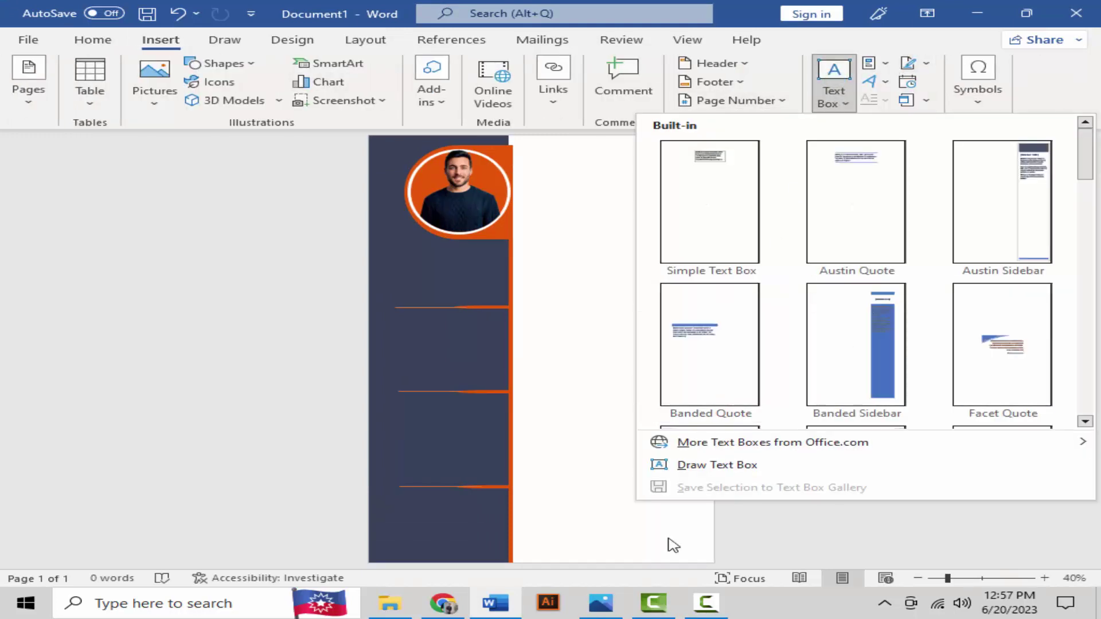
click(717, 466)
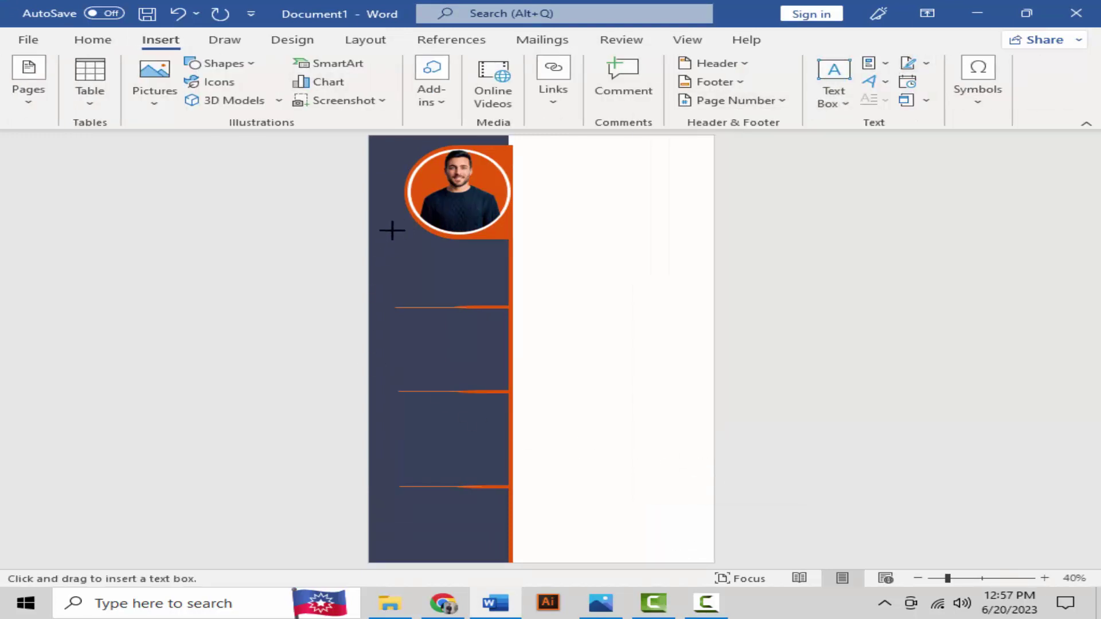
drag(371, 234, 522, 295)
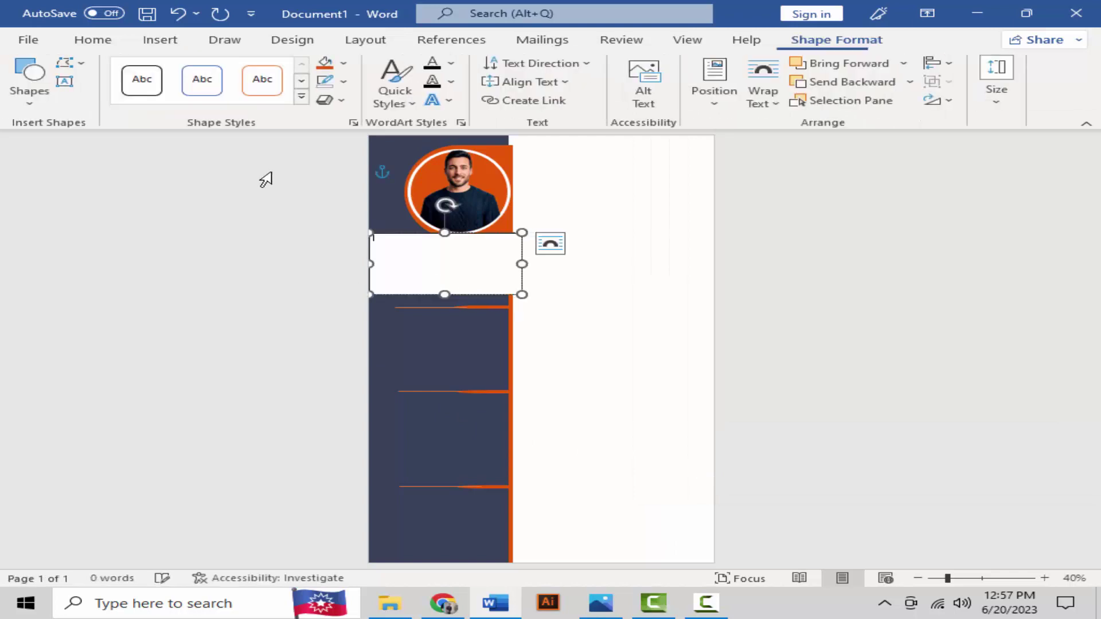
Step: Set the text box to No Outline and No Fill so it is transparent
click(343, 82)
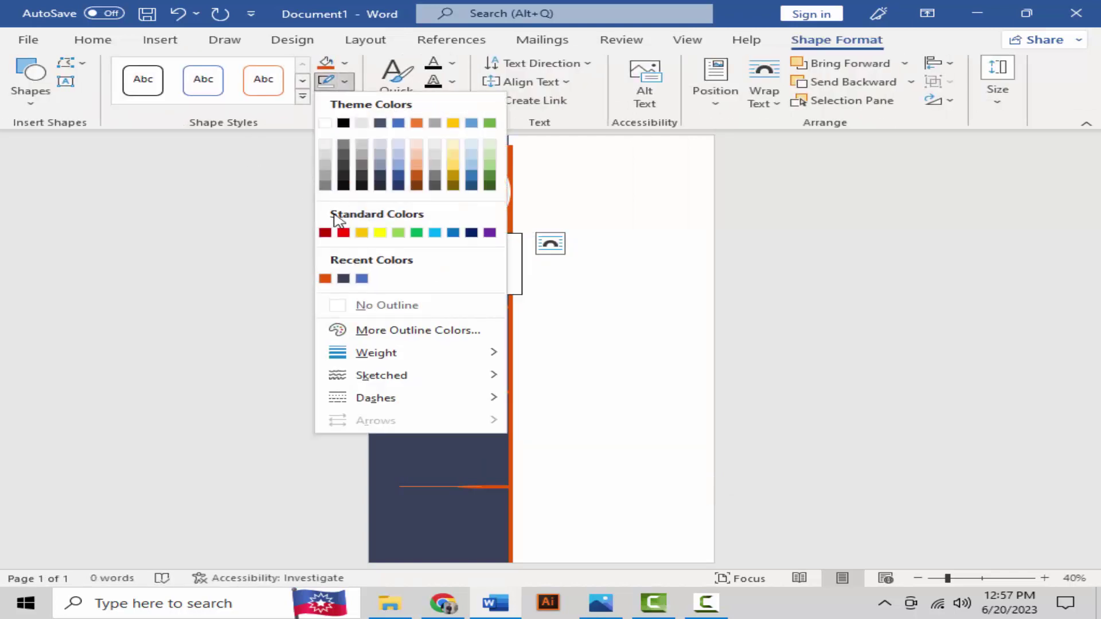
click(334, 304)
click(344, 63)
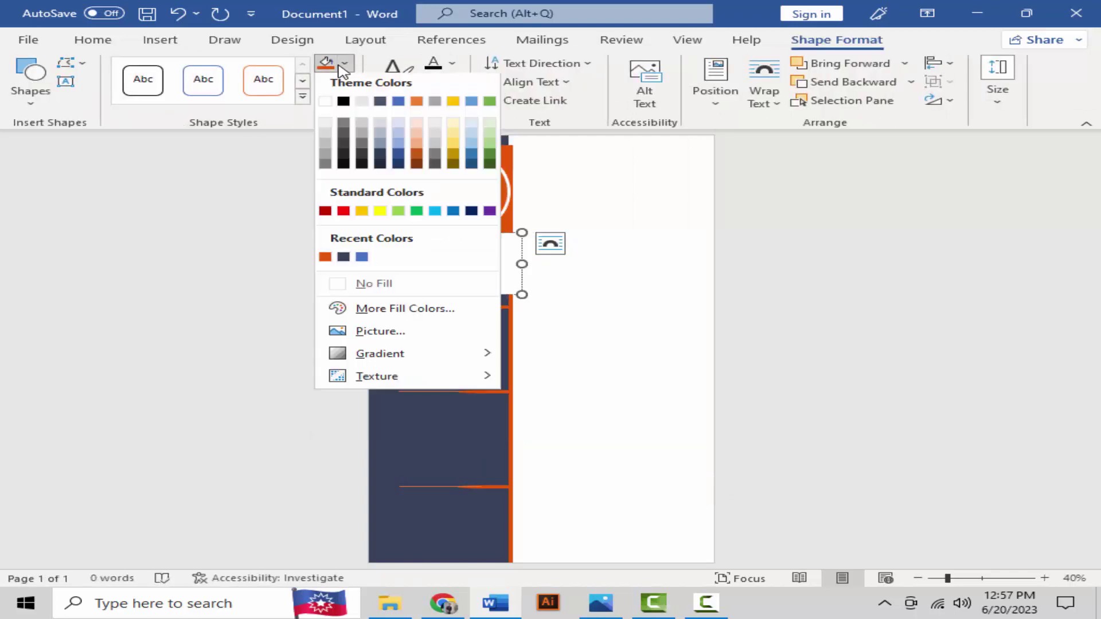
click(344, 285)
click(106, 45)
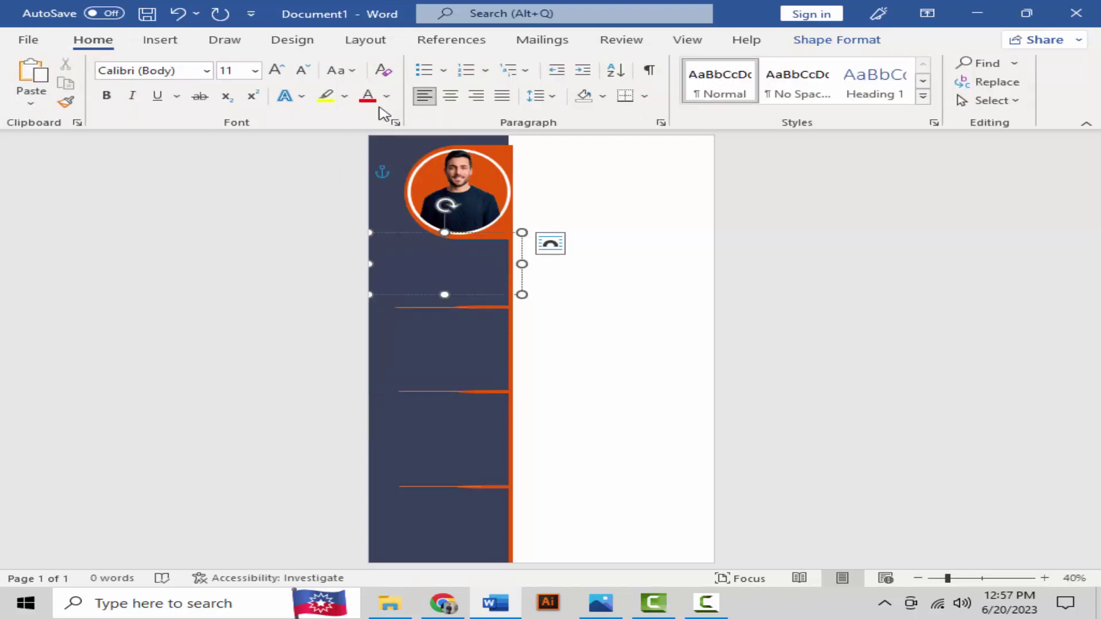
click(387, 96)
Step: Type 'YOUR NAME' in white, make it bold 36 pt, and shift the box slightly right
click(367, 163)
text(UR NAME)
drag(427, 246, 285, 231)
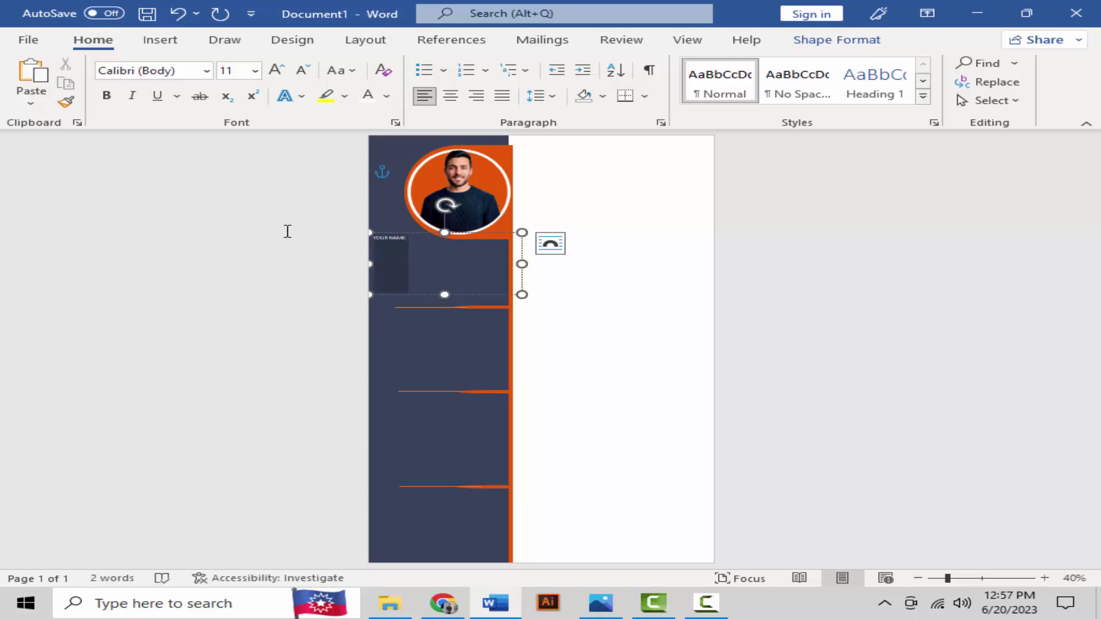
triple_click(285, 71)
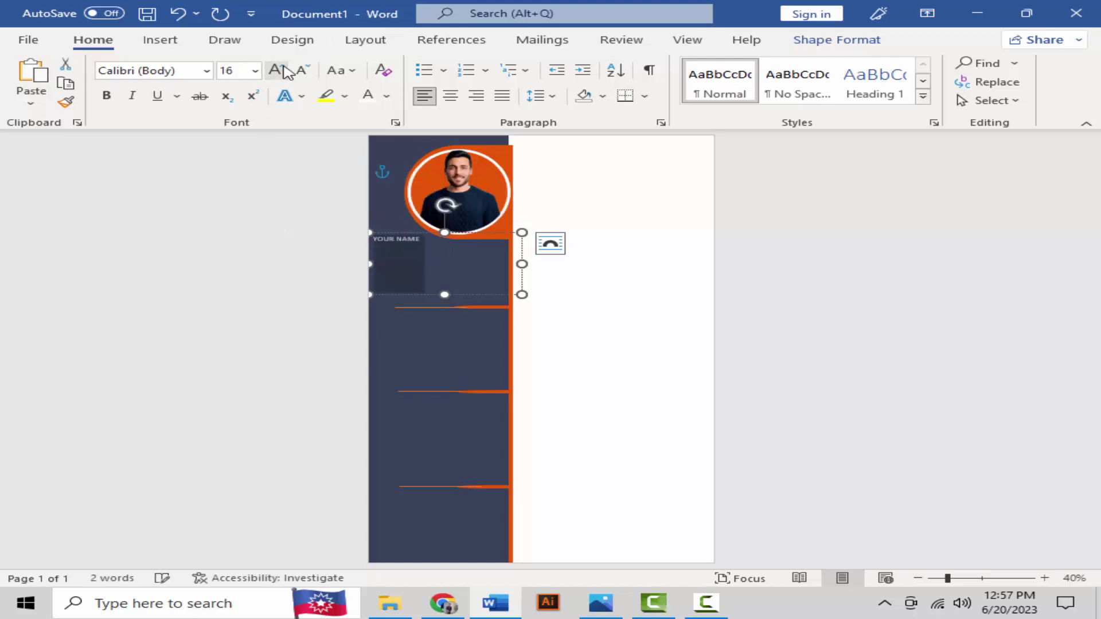
triple_click(285, 71)
triple_click(285, 71)
click(106, 96)
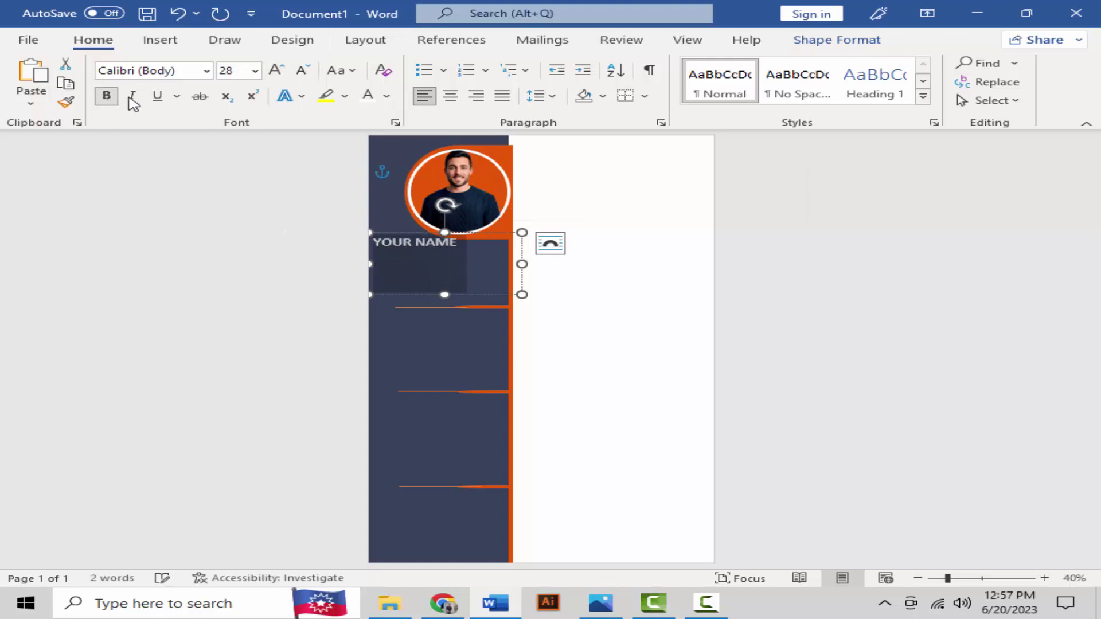
click(275, 71)
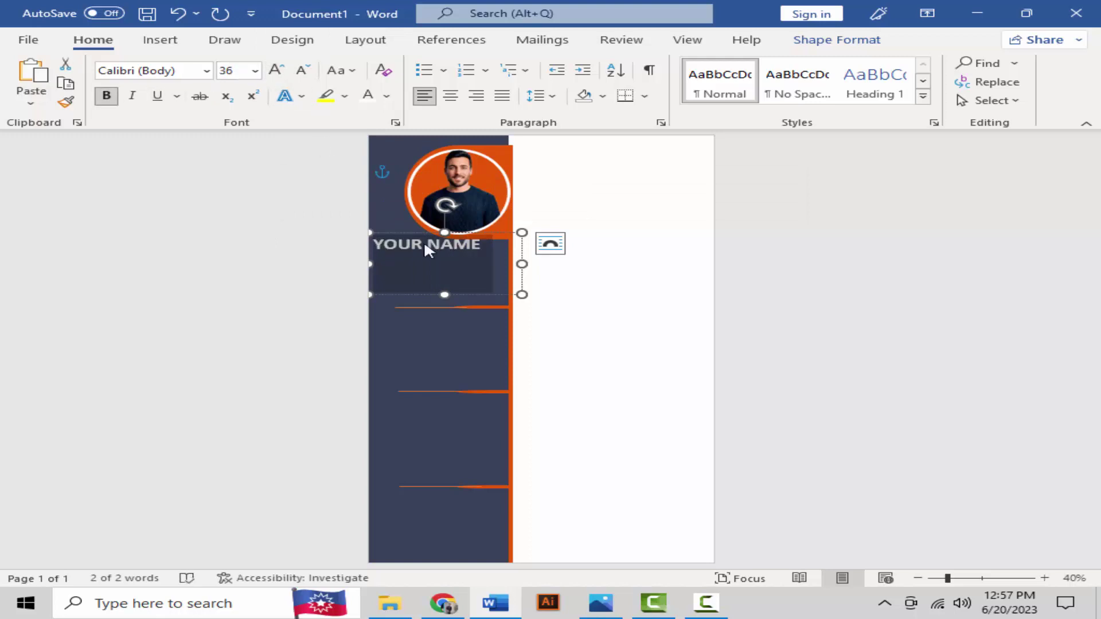
drag(414, 234, 438, 235)
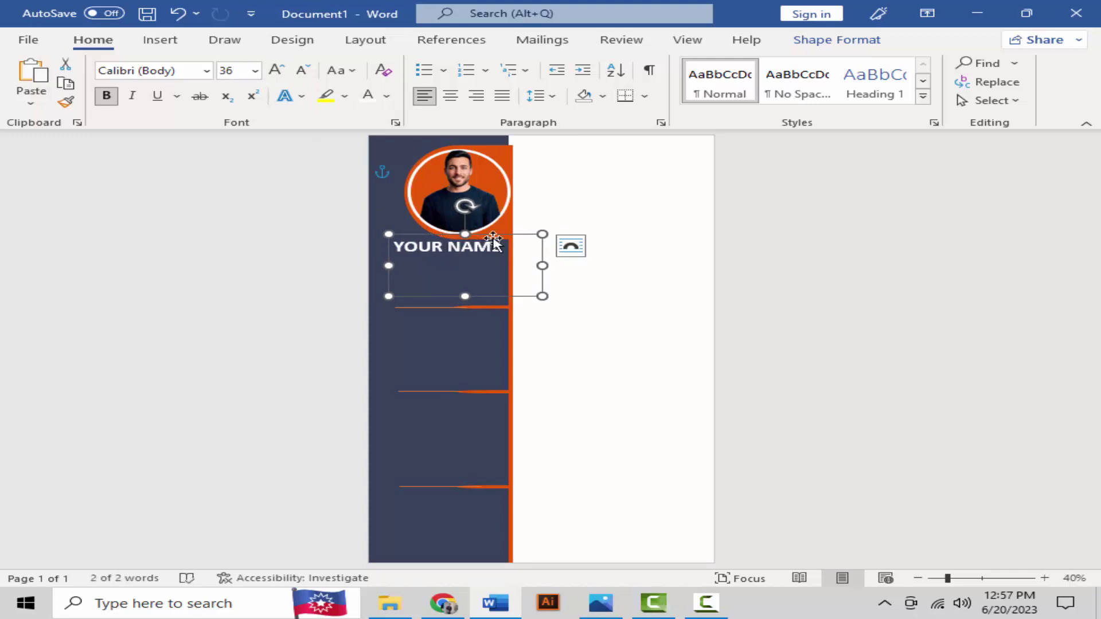
Step: Duplicate the name text box and place the copy just below the original
right_click(417, 235)
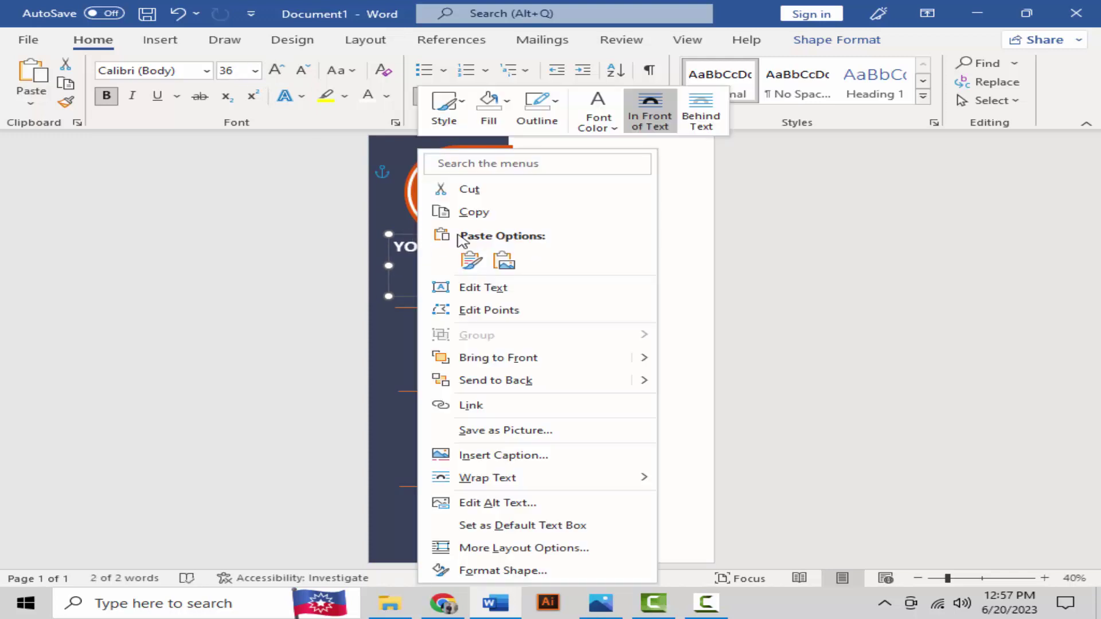
click(476, 213)
right_click(630, 247)
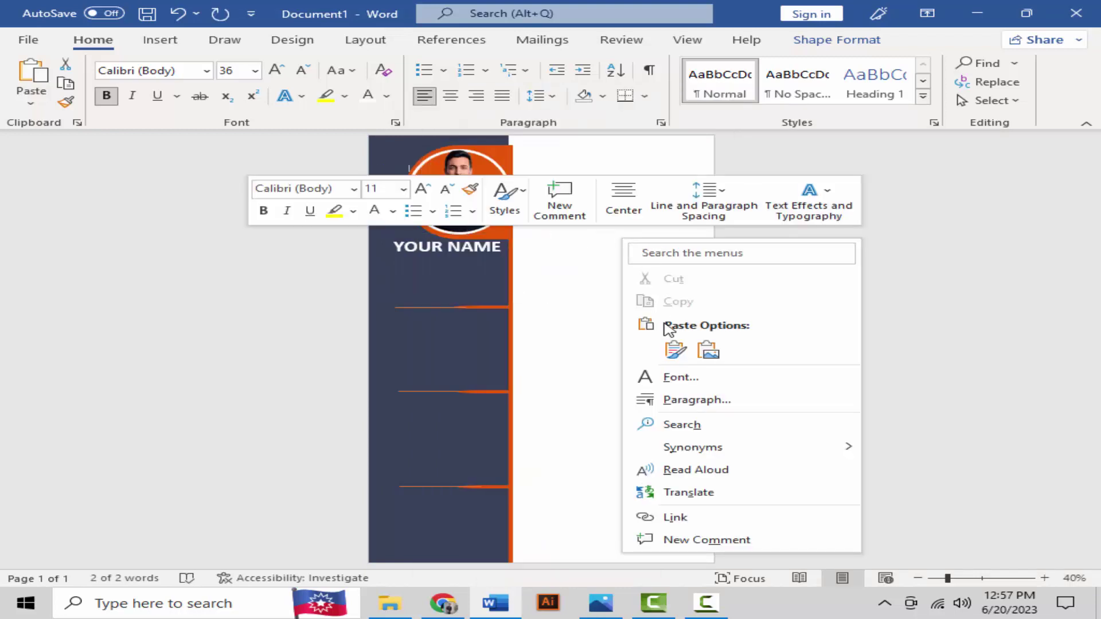
click(675, 350)
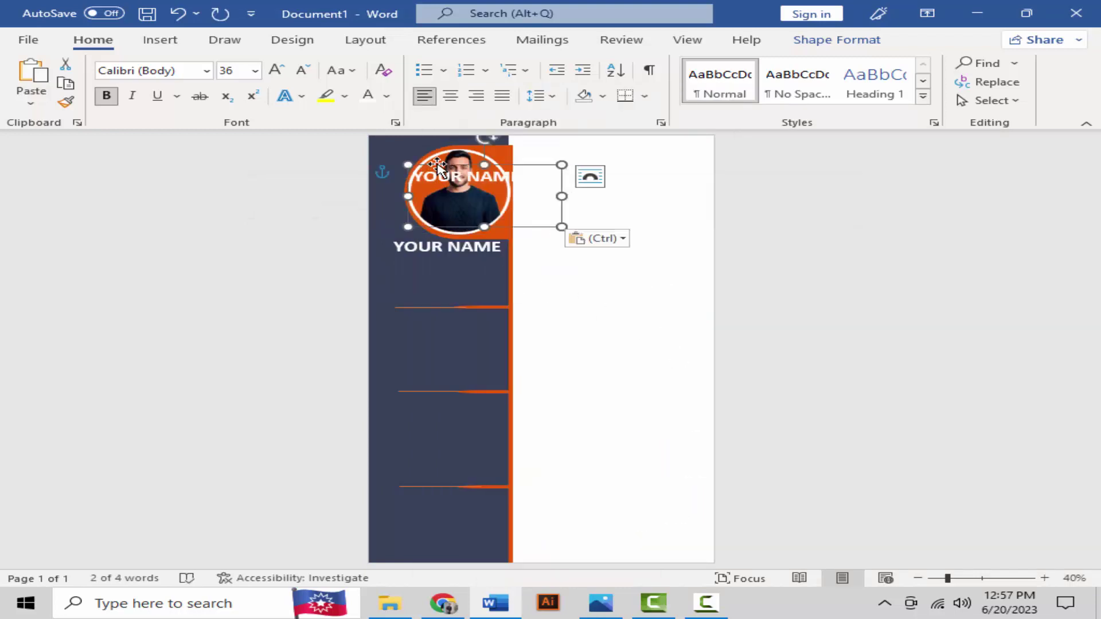
drag(438, 166, 424, 251)
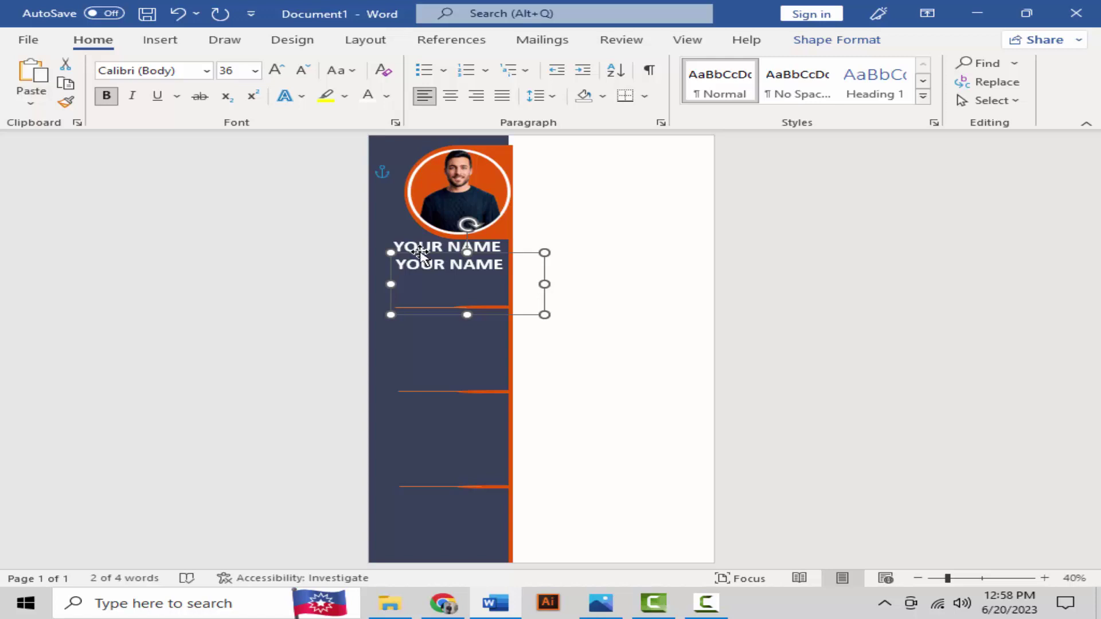
Step: Unbold the copied 'YOUR NAME' text and set it to 28 pt
click(420, 252)
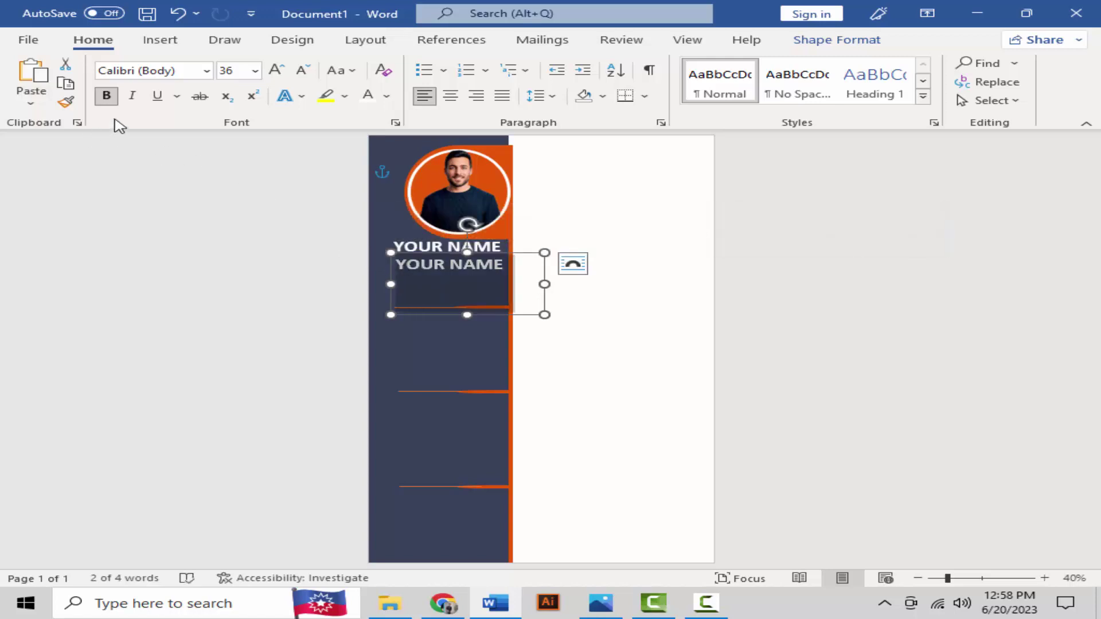
click(107, 96)
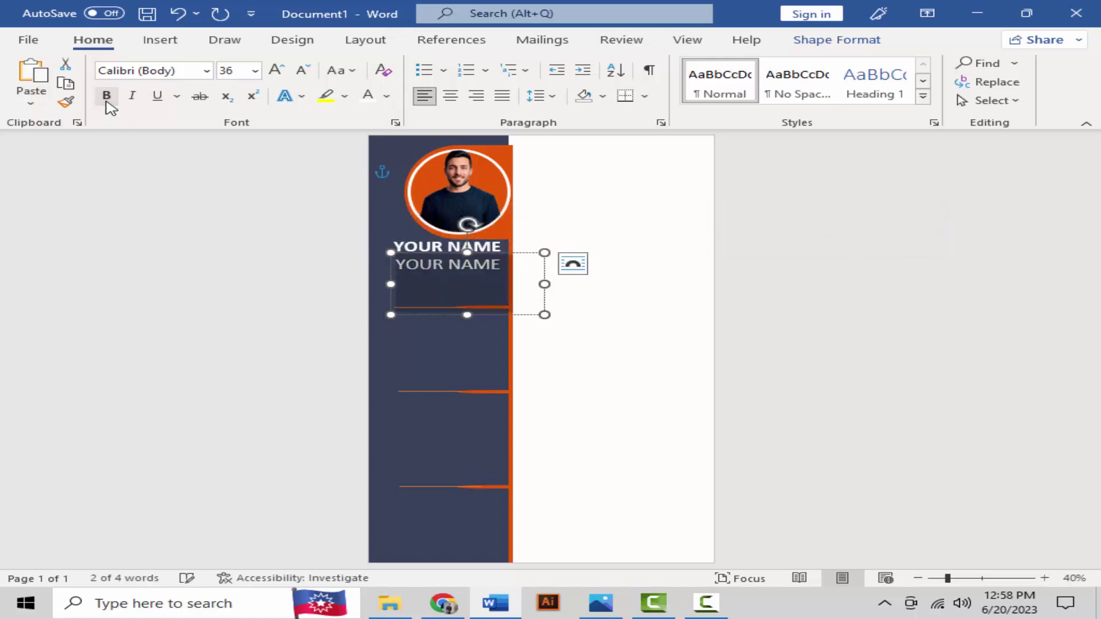
click(276, 72)
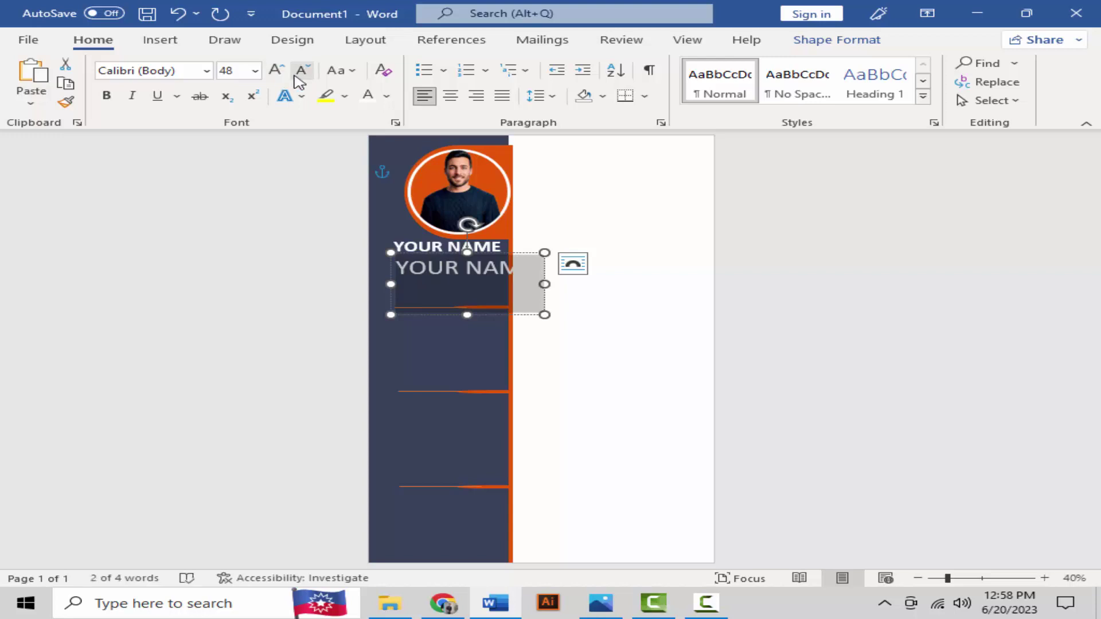
click(302, 70)
click(302, 70)
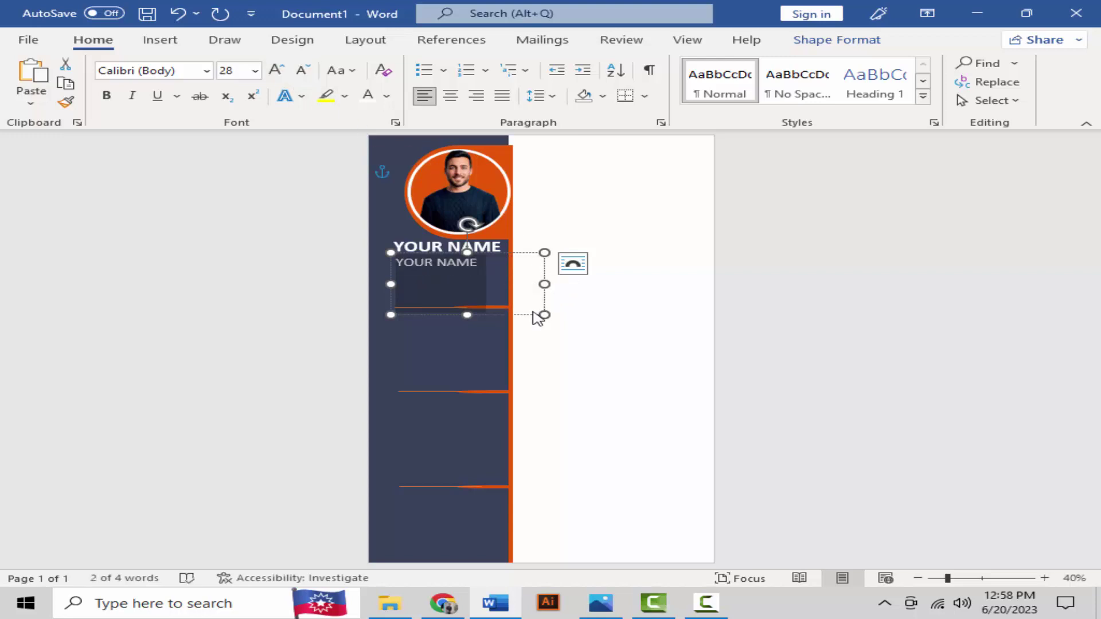
Step: Retype the copy as 'GRAPHIC DESIGNER' at 26 pt, resizing and centring its box under the name
text(GRAPHIC DESIGNE)
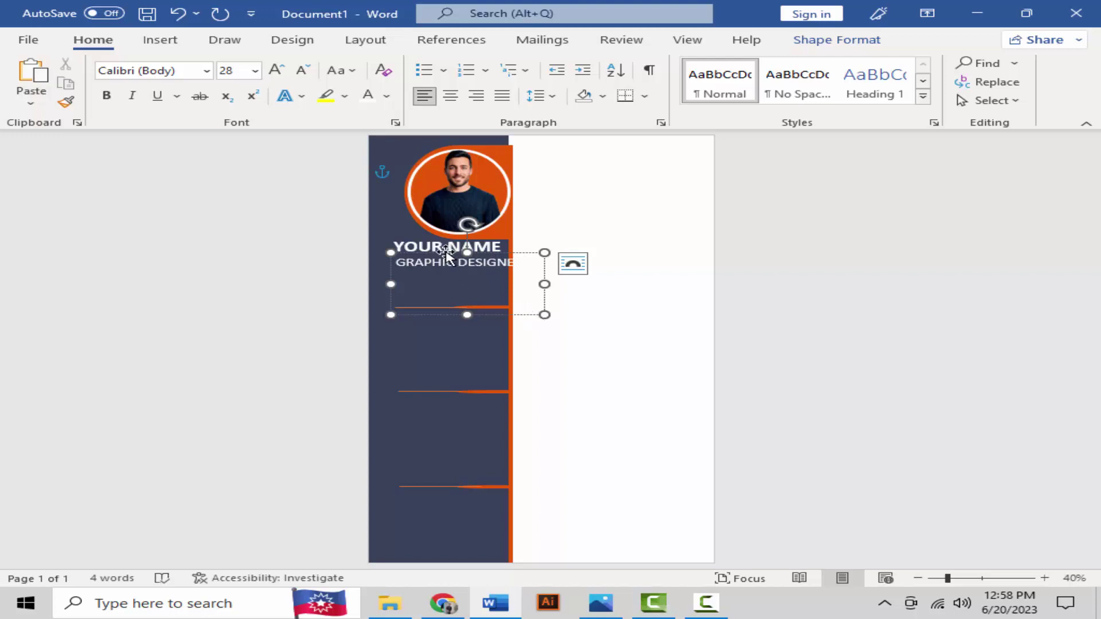
drag(446, 252, 434, 251)
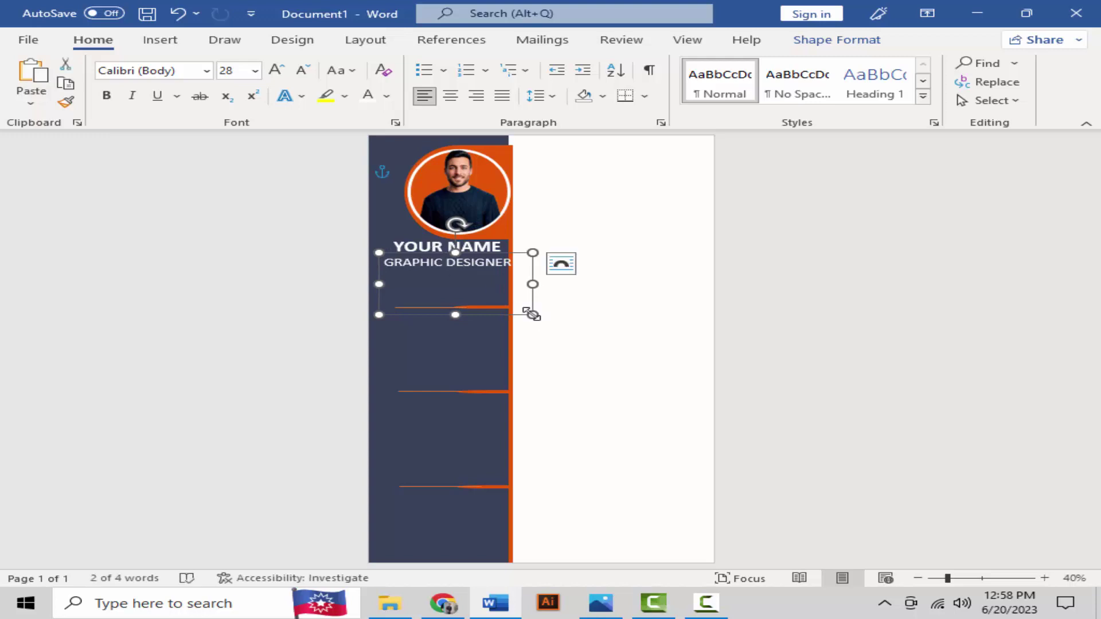
drag(532, 314, 522, 300)
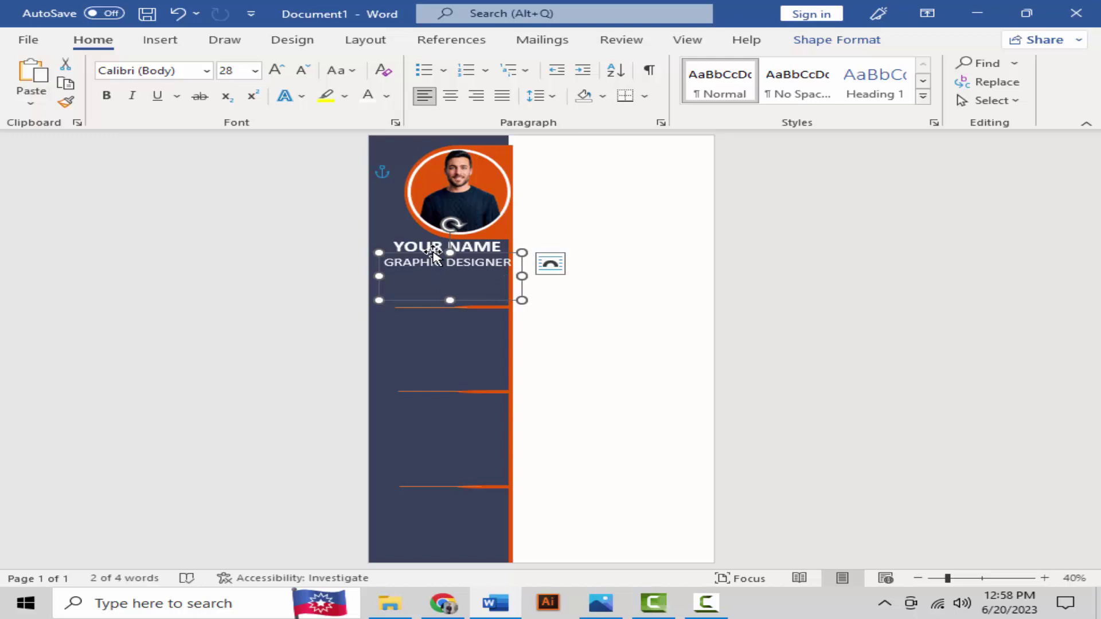
drag(431, 252, 432, 251)
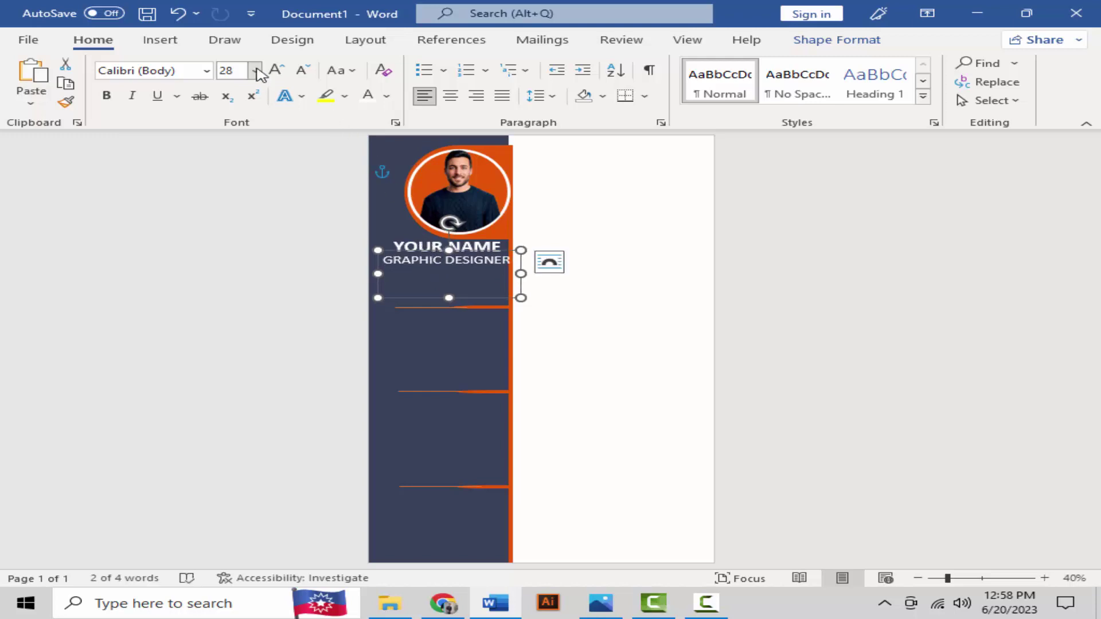
click(302, 70)
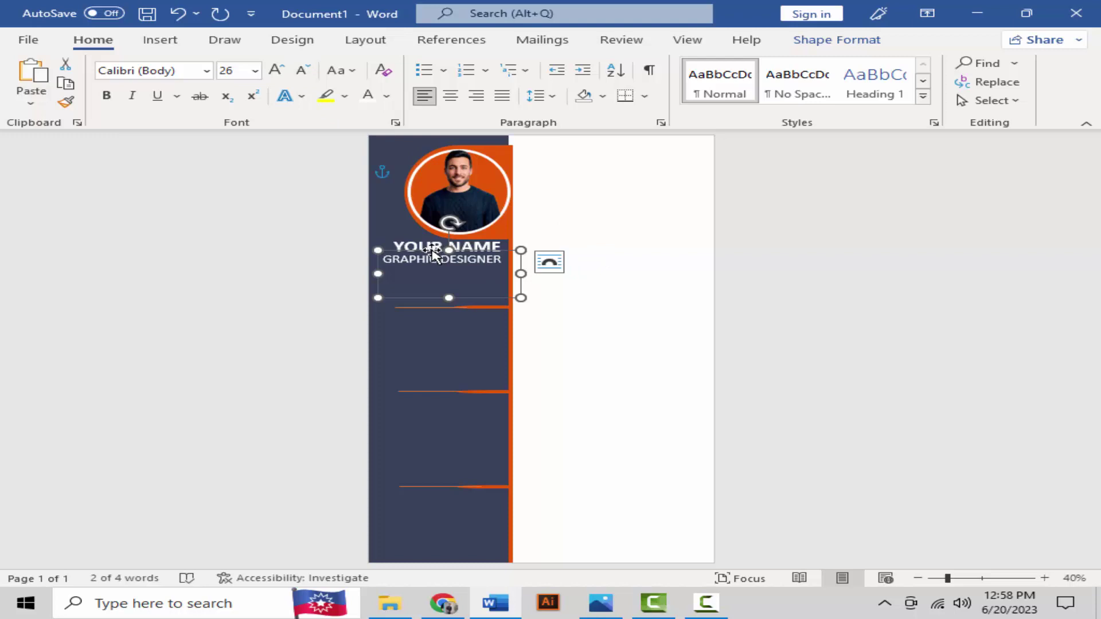
drag(431, 252, 436, 250)
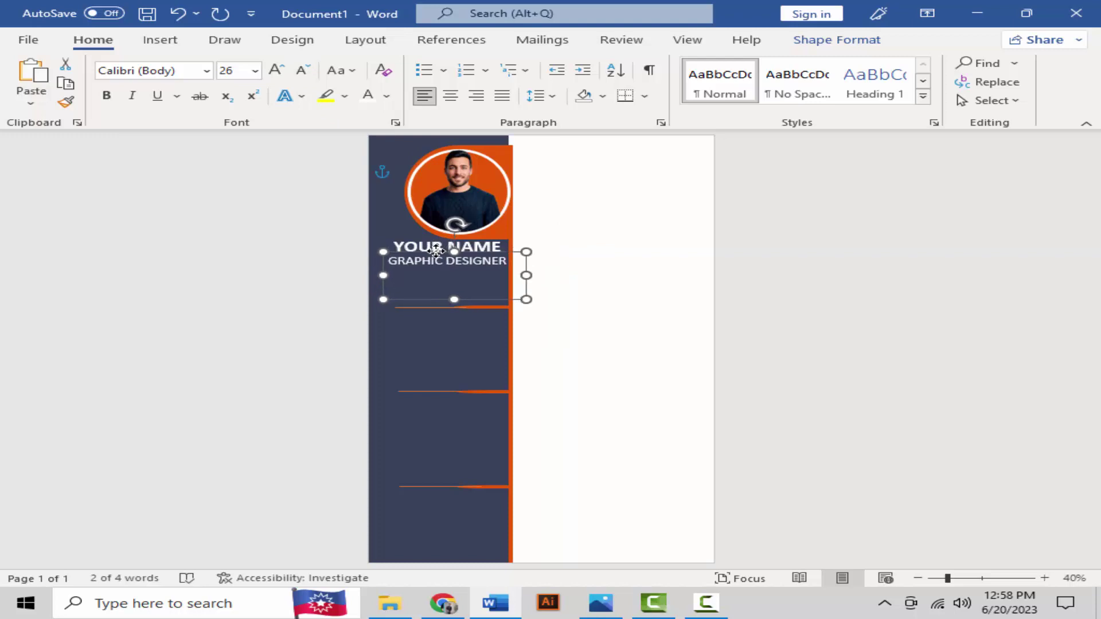
click(644, 303)
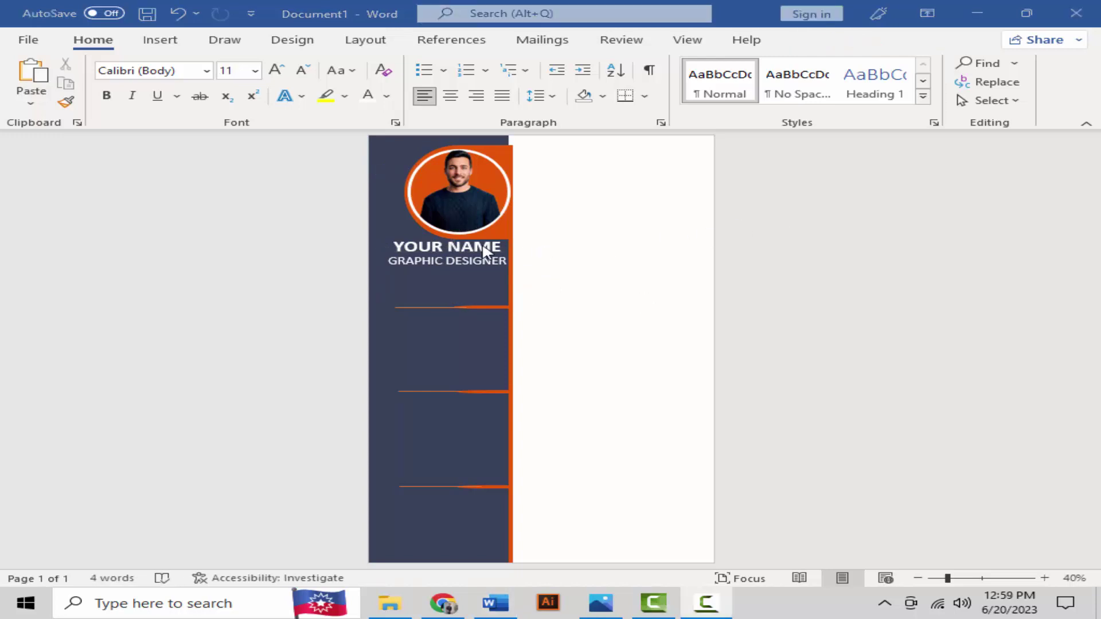
click(455, 257)
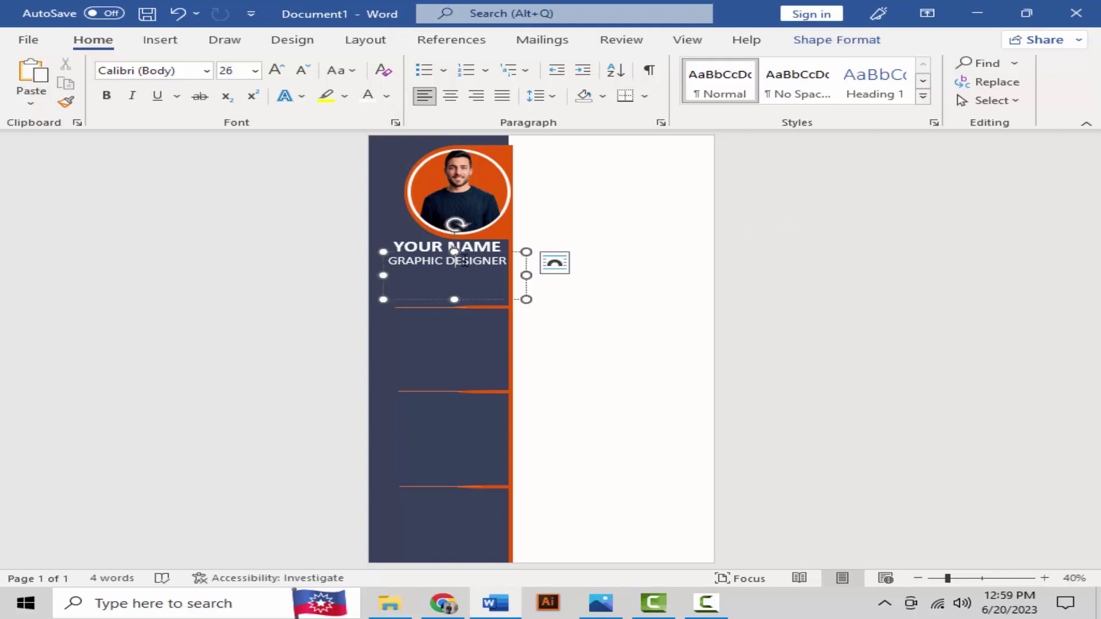
Step: Duplicate the subtitle box above the first orange line, retype it 'CONTACT', and paste a spare copy
click(432, 256)
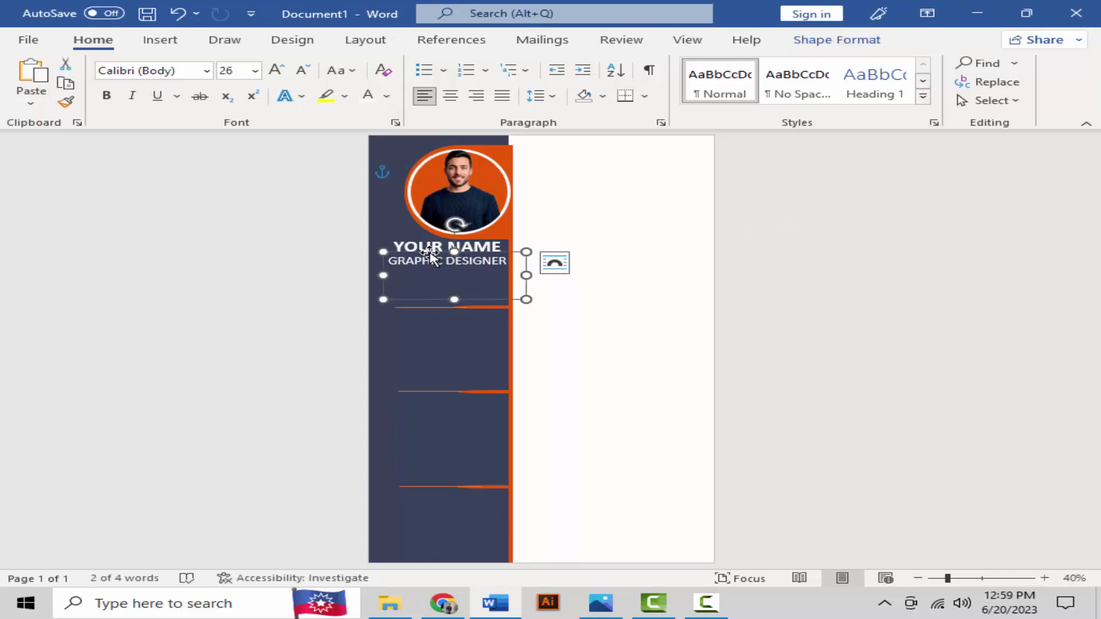
right_click(431, 256)
key(Escape)
right_click(613, 223)
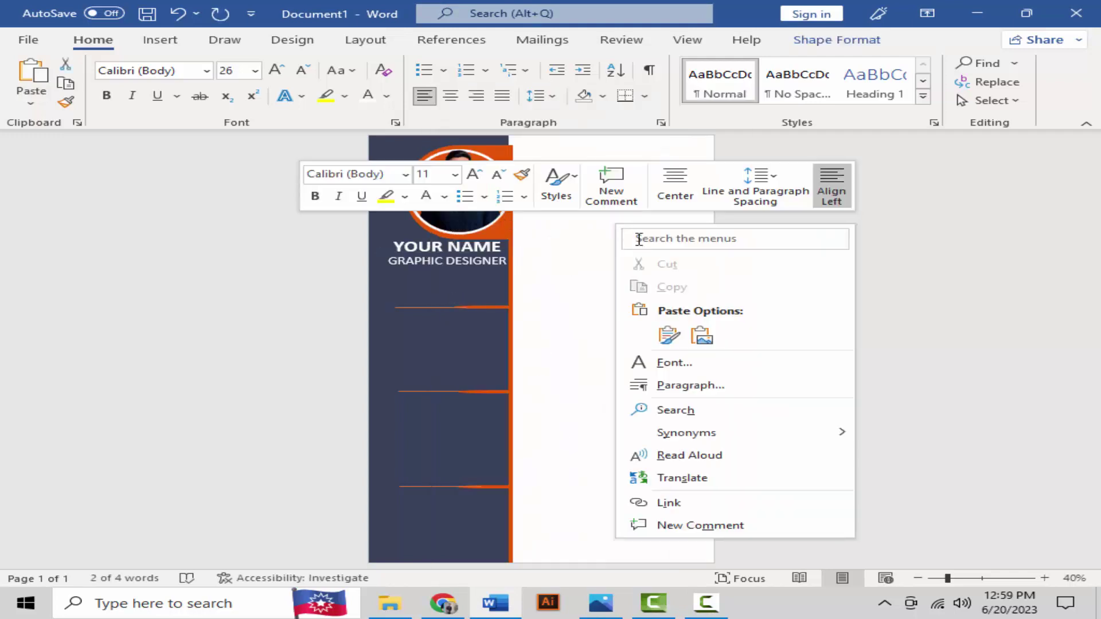
click(667, 336)
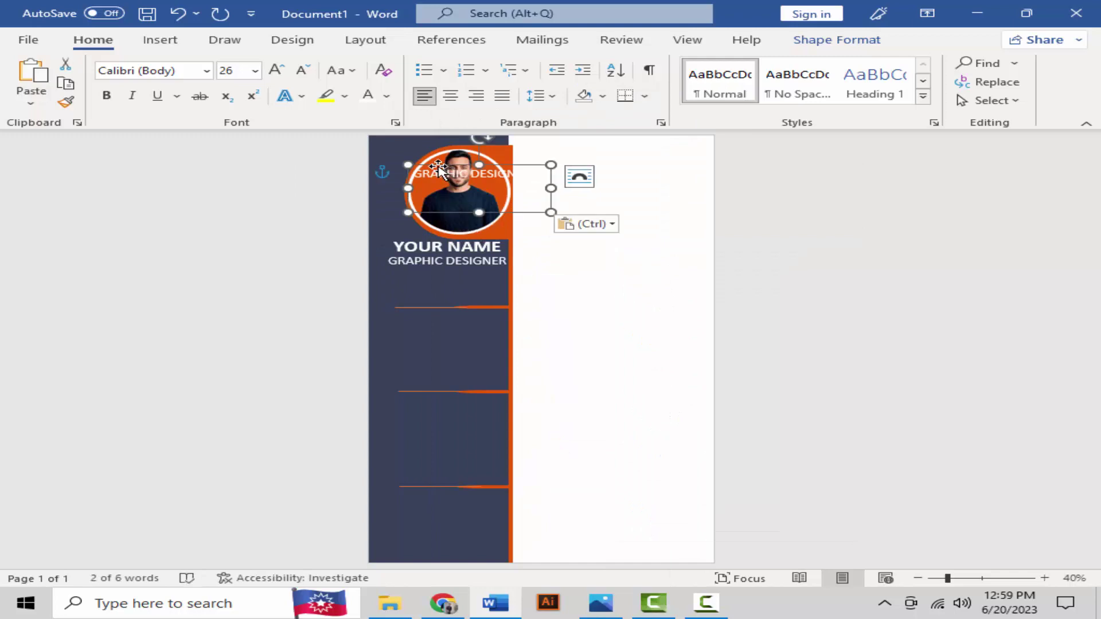
mouse_move(450, 178)
mouse_down()
mouse_move(418, 259)
mouse_move(438, 289)
mouse_move(345, 291)
mouse_up()
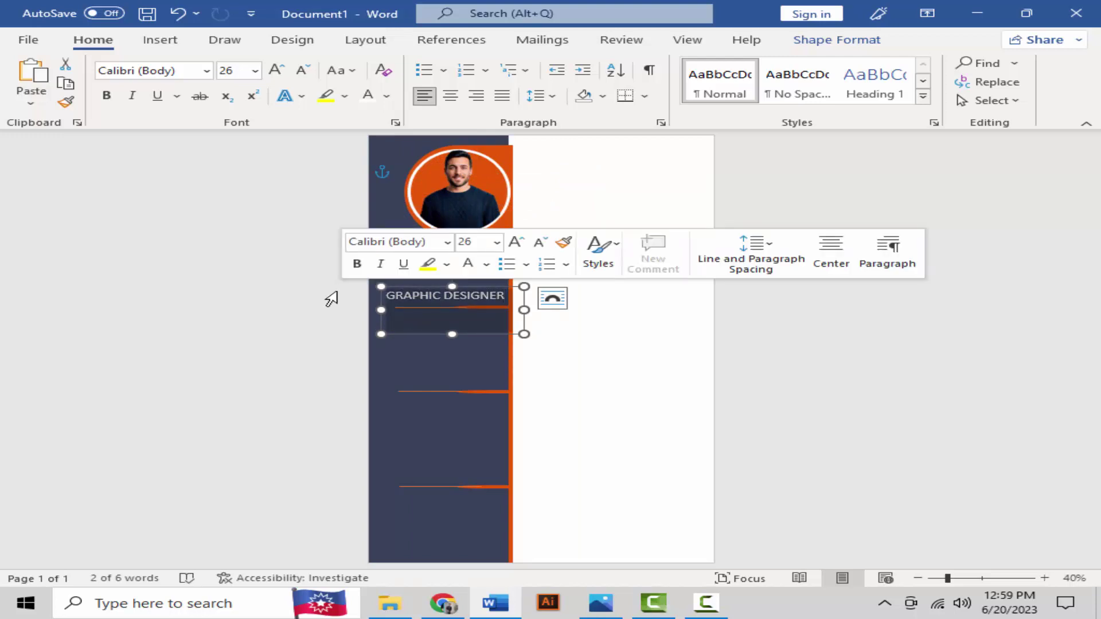
text(CONTACT)
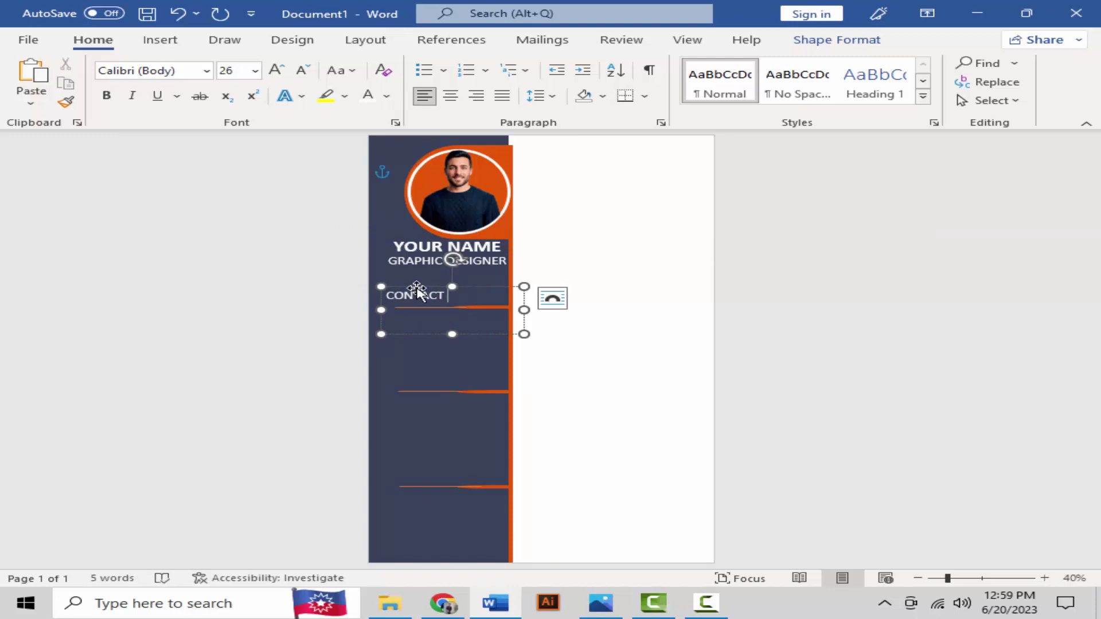
drag(419, 286, 430, 290)
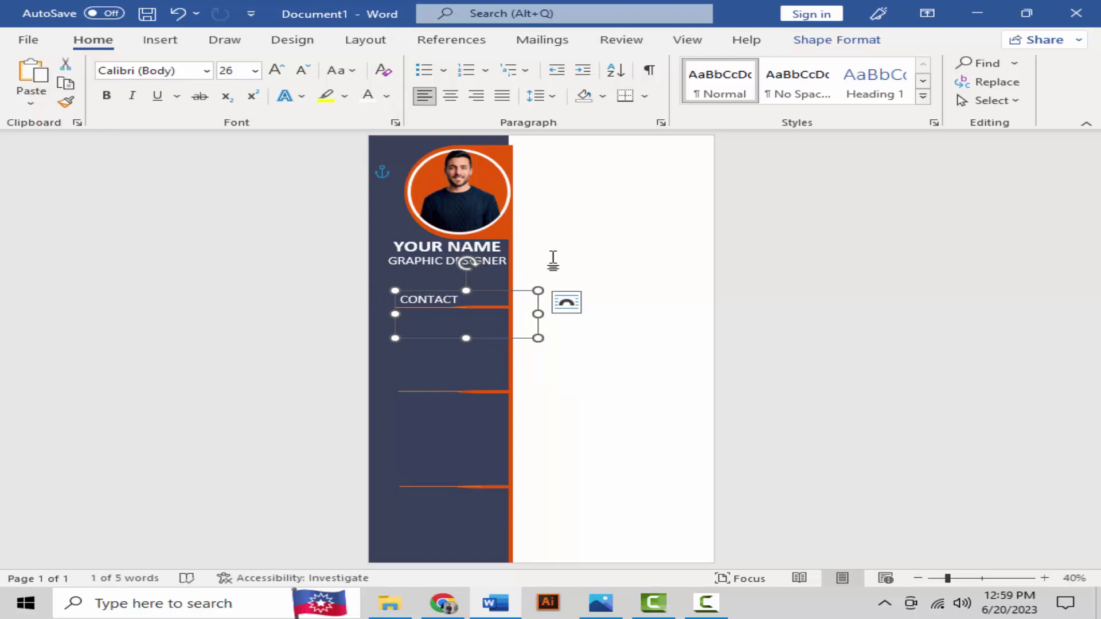
right_click(590, 247)
click(643, 365)
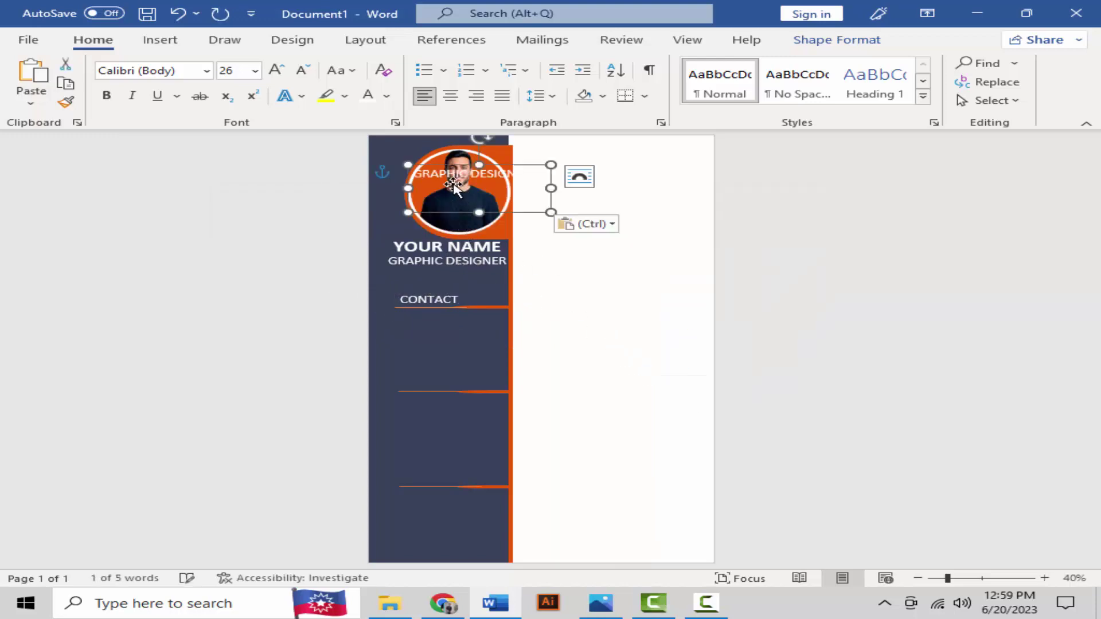
Step: Replace the spare copy's text with 'AWARD' and set it on the middle orange line
drag(453, 185, 406, 367)
drag(519, 379, 383, 378)
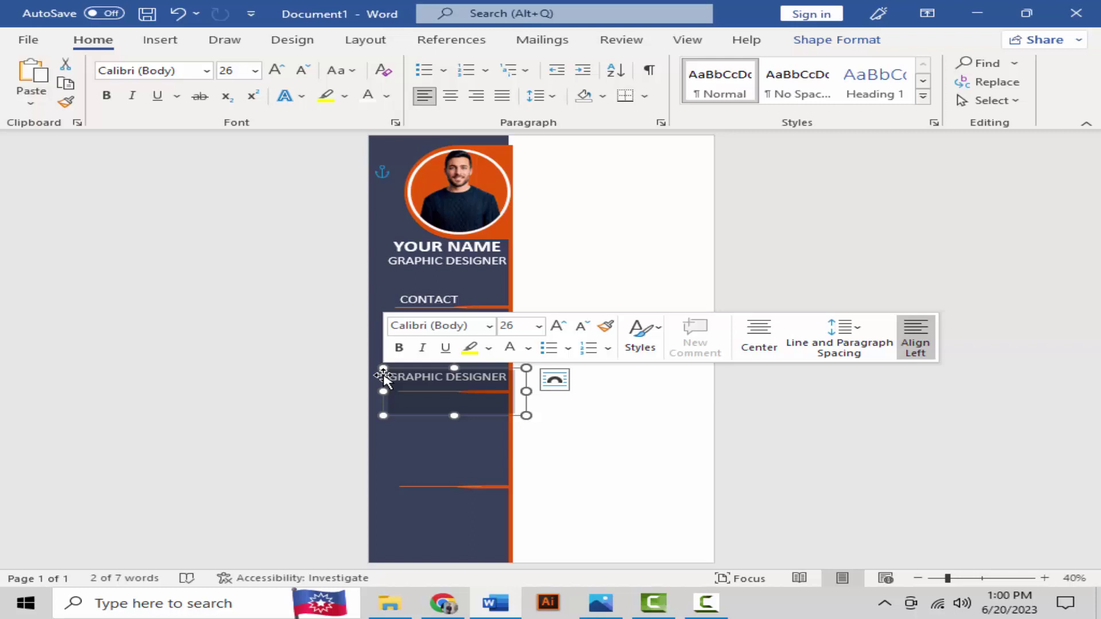
key(Delete)
text(AWARD)
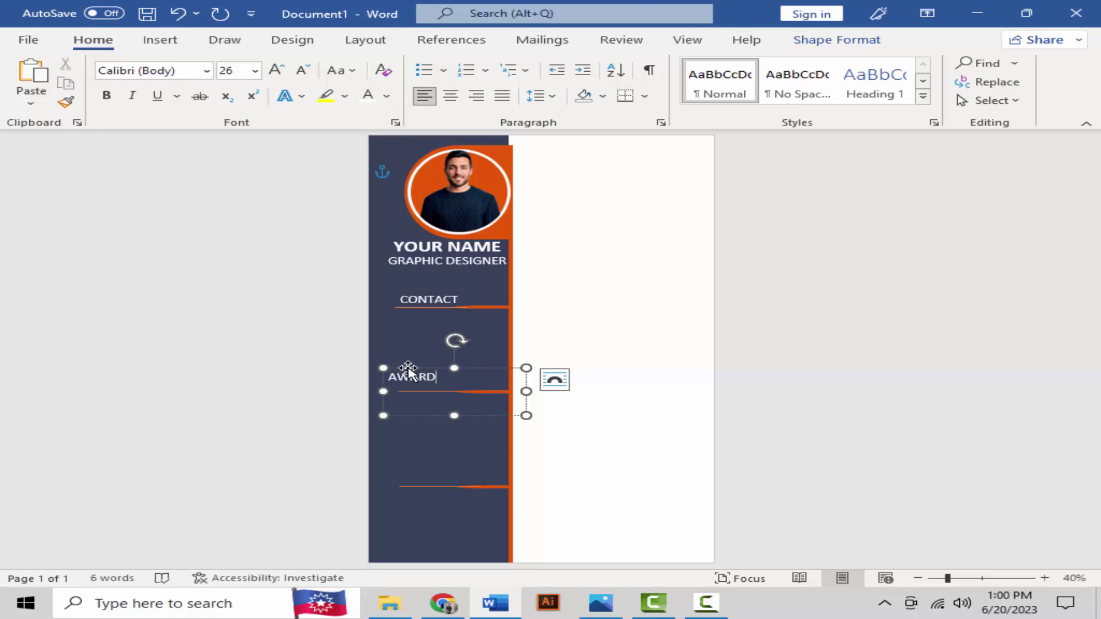
drag(412, 367, 430, 374)
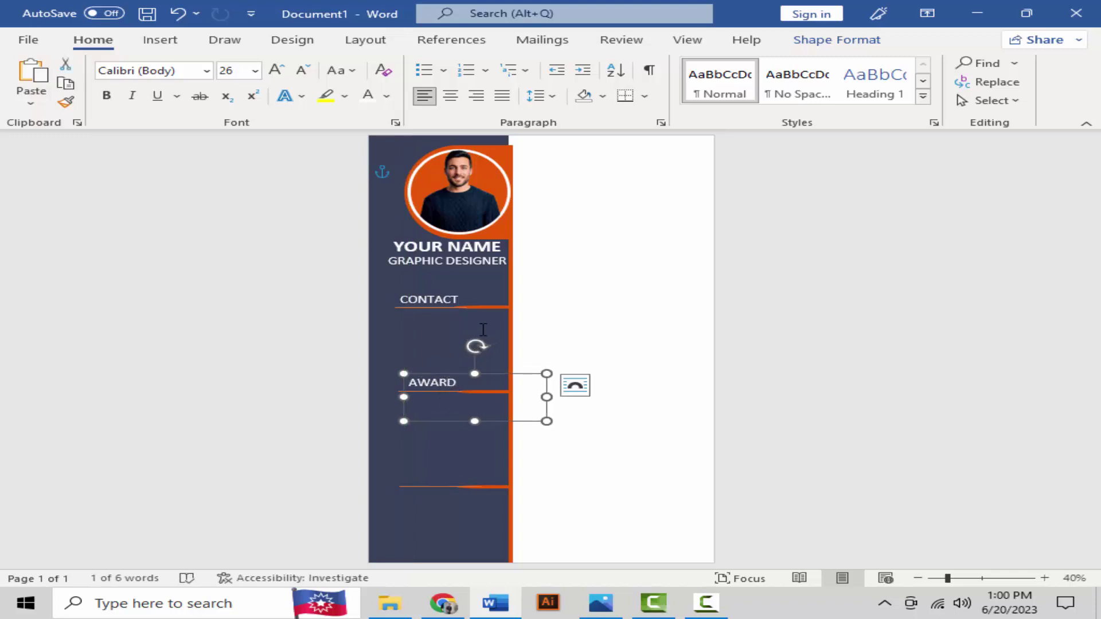
Step: Paste another heading copy onto the lowest orange line and retype it 'SKILL'
right_click(633, 280)
click(688, 382)
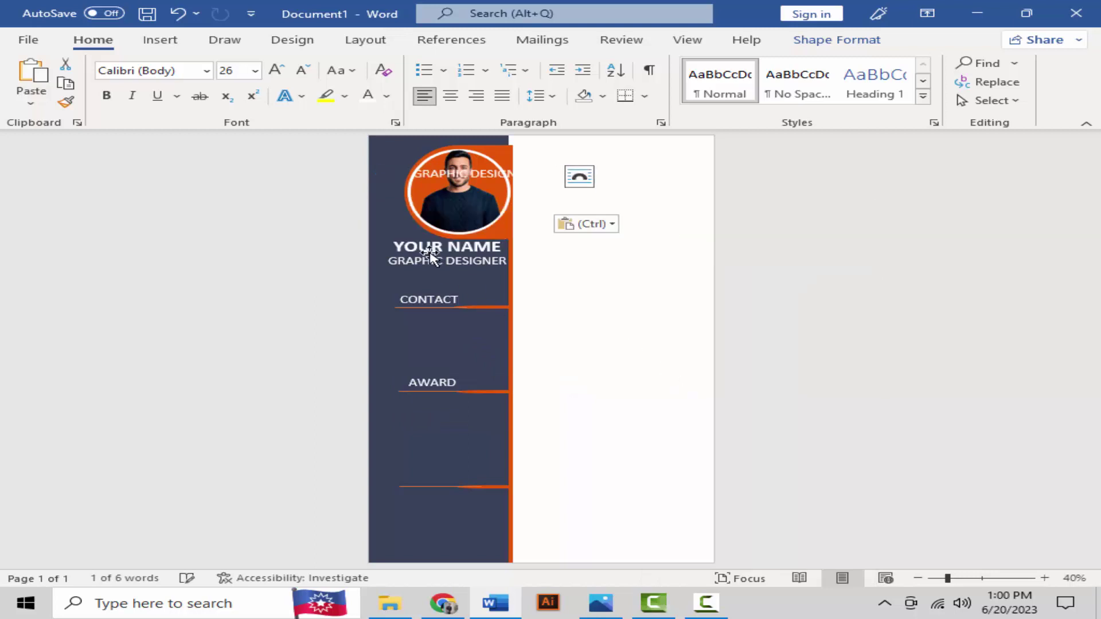
mouse_move(437, 180)
mouse_down()
mouse_move(410, 261)
mouse_move(413, 467)
mouse_up()
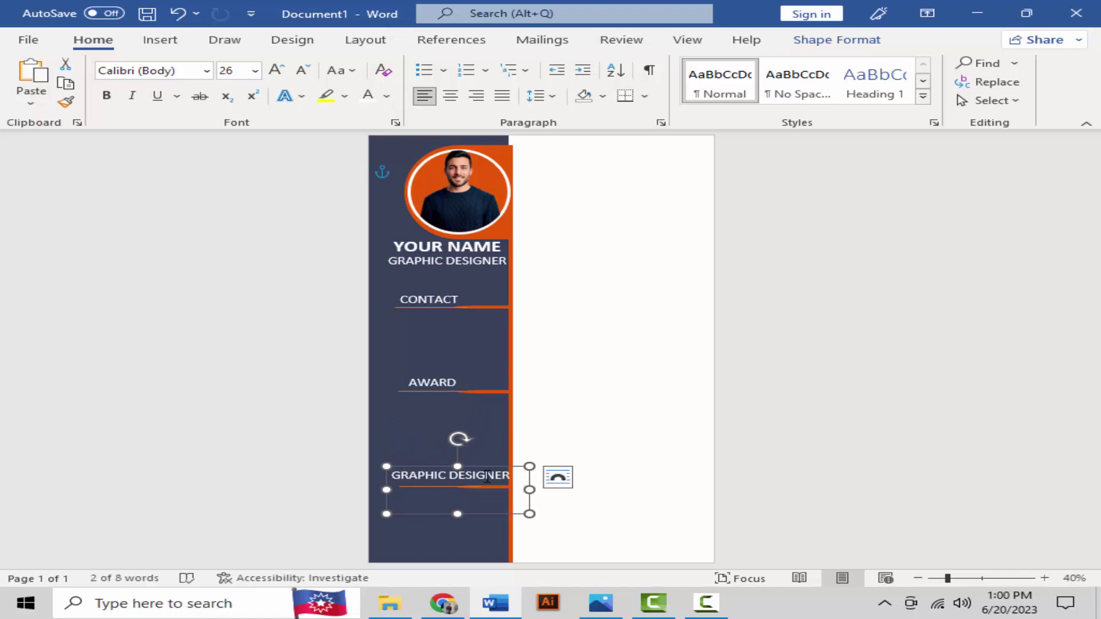
click(372, 471)
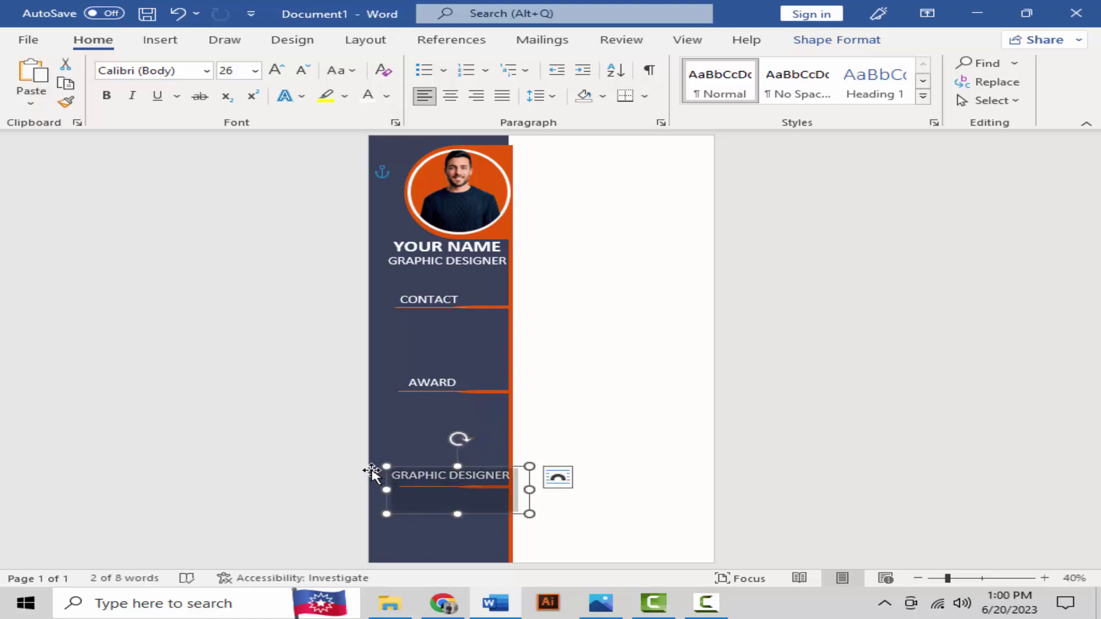
text(SKILL)
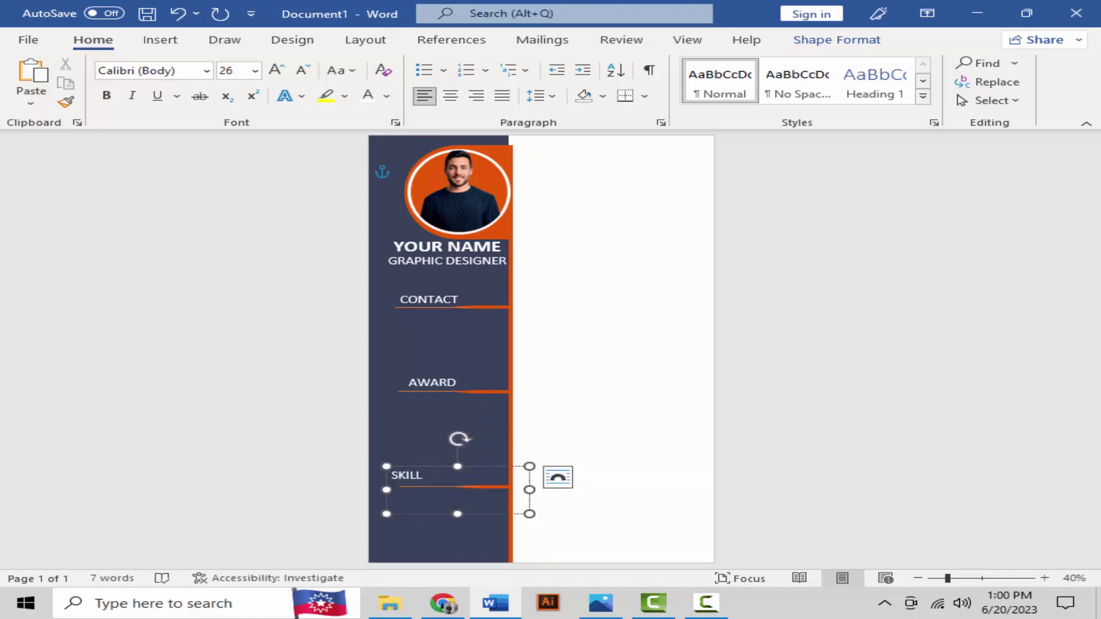
drag(422, 467, 436, 469)
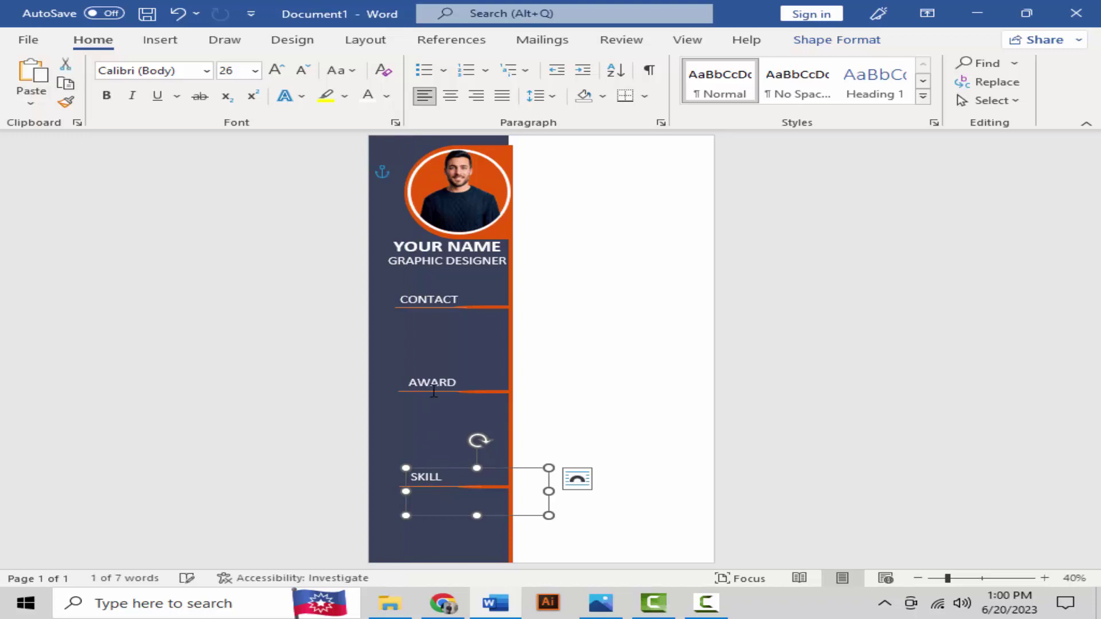
Step: Align the CONTACT heading and the name/title box along the sidebar's left side
click(433, 304)
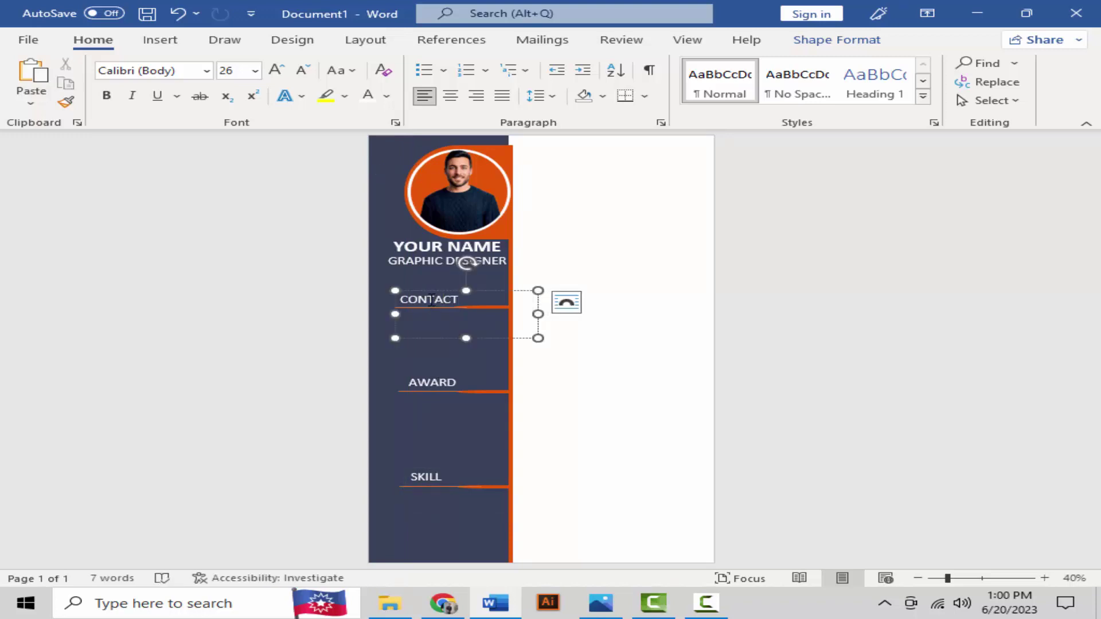
key(ctrl+z)
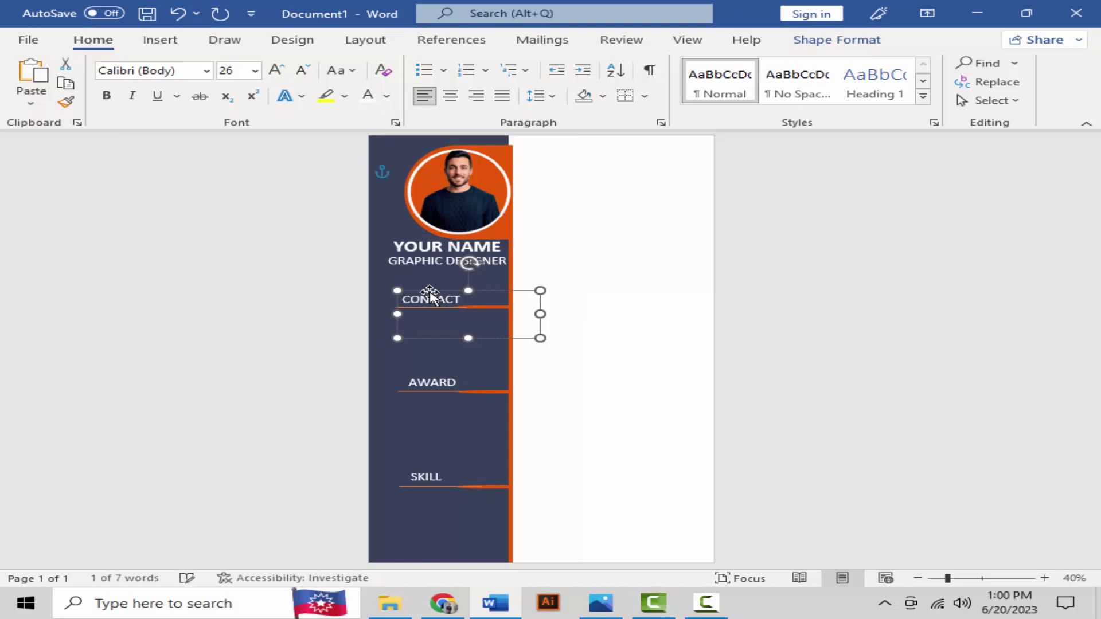
drag(430, 295, 432, 295)
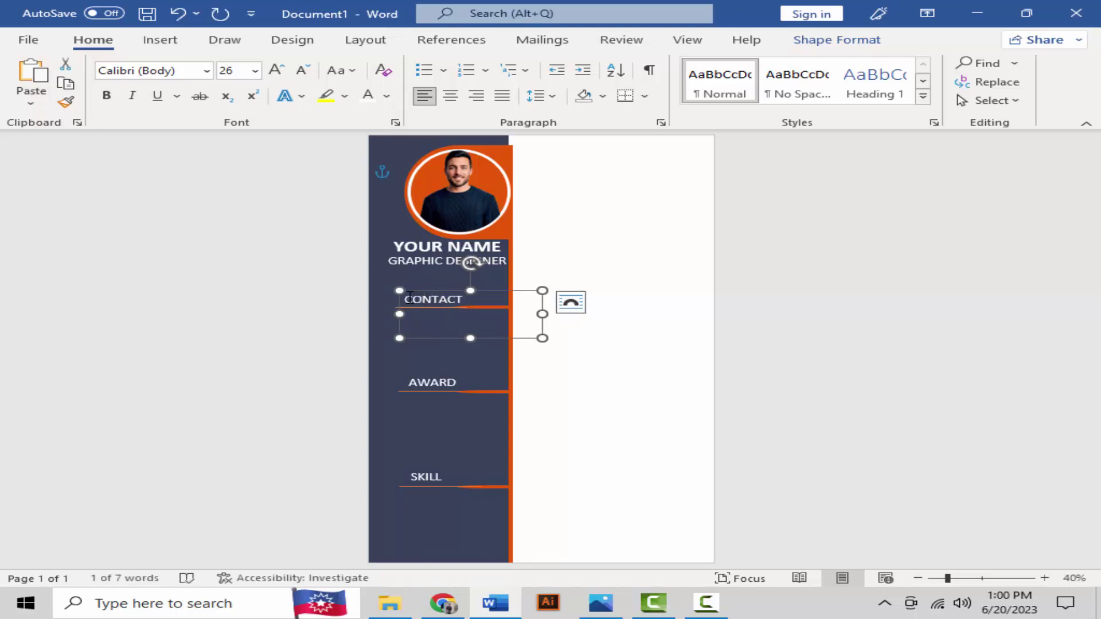
drag(420, 312, 411, 303)
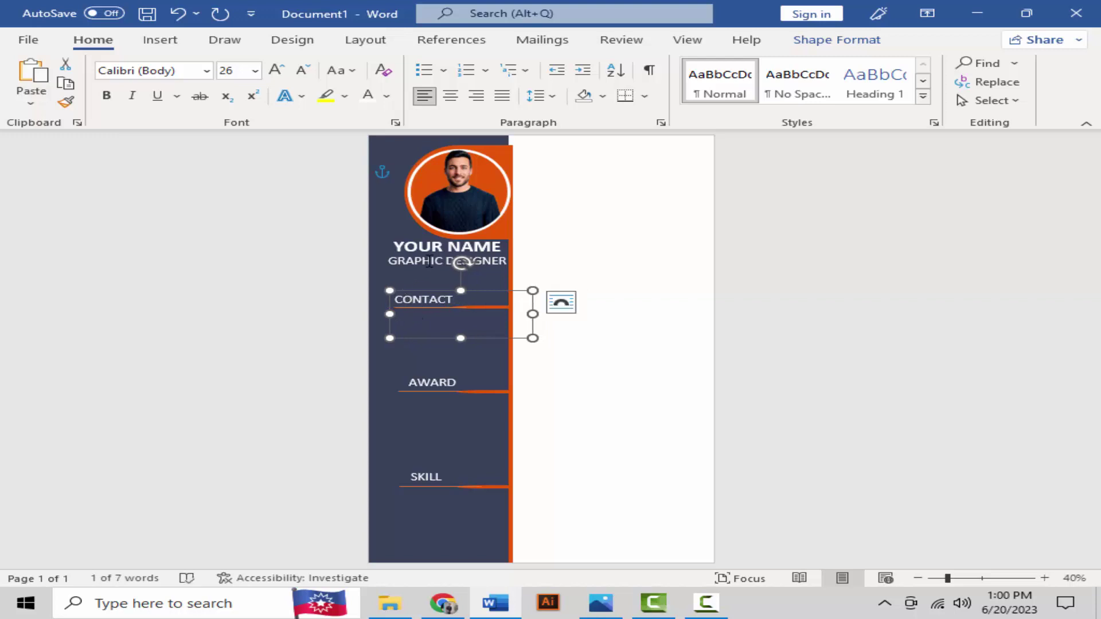
drag(429, 262, 419, 258)
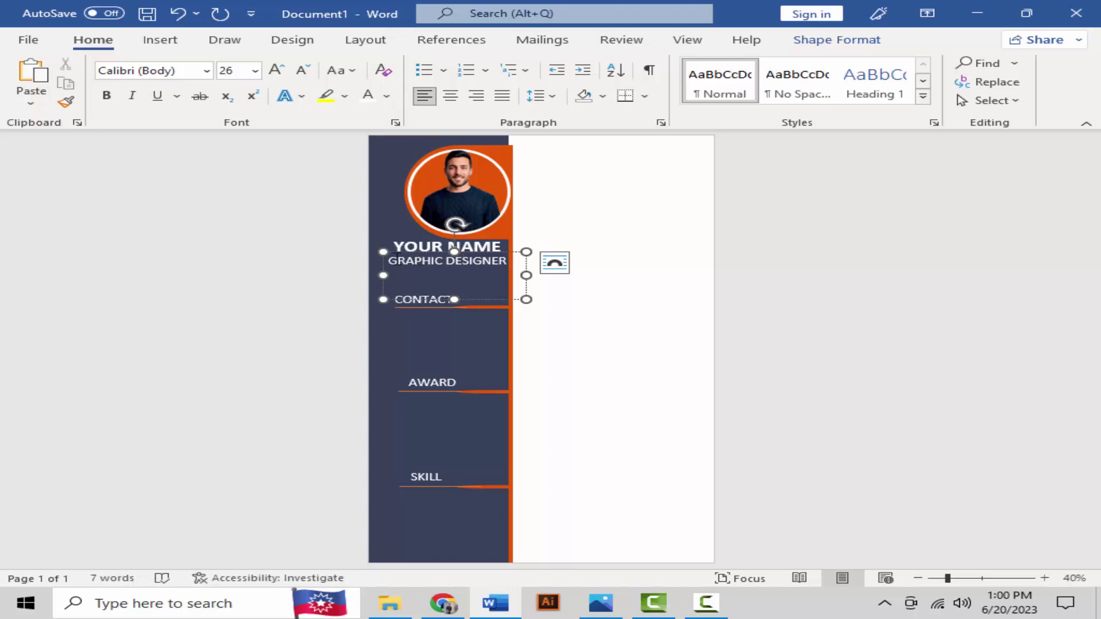
drag(411, 256, 417, 255)
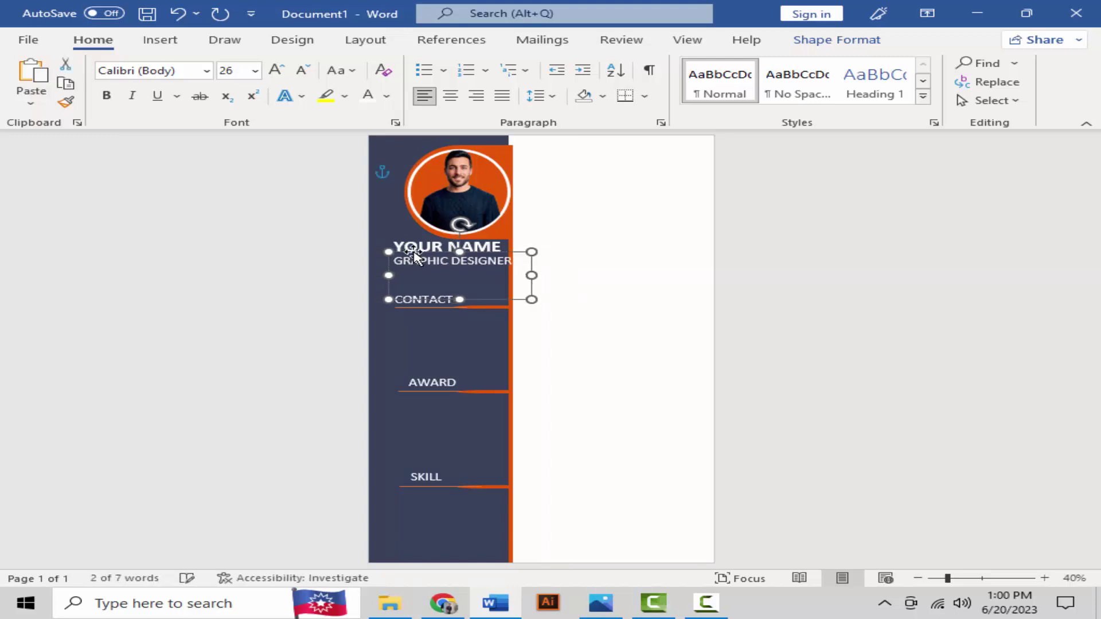
Step: Nudge the AWARD and SKILL headings left to line up with CONTACT
click(421, 377)
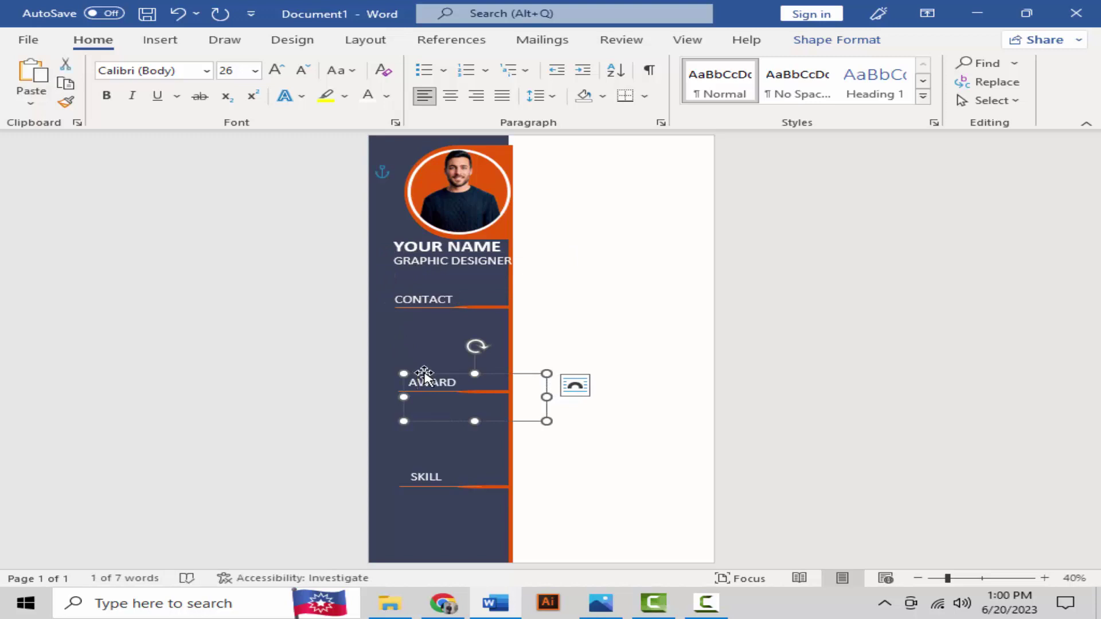
key(Left)
key(Left)
key(Left)
key(Left)
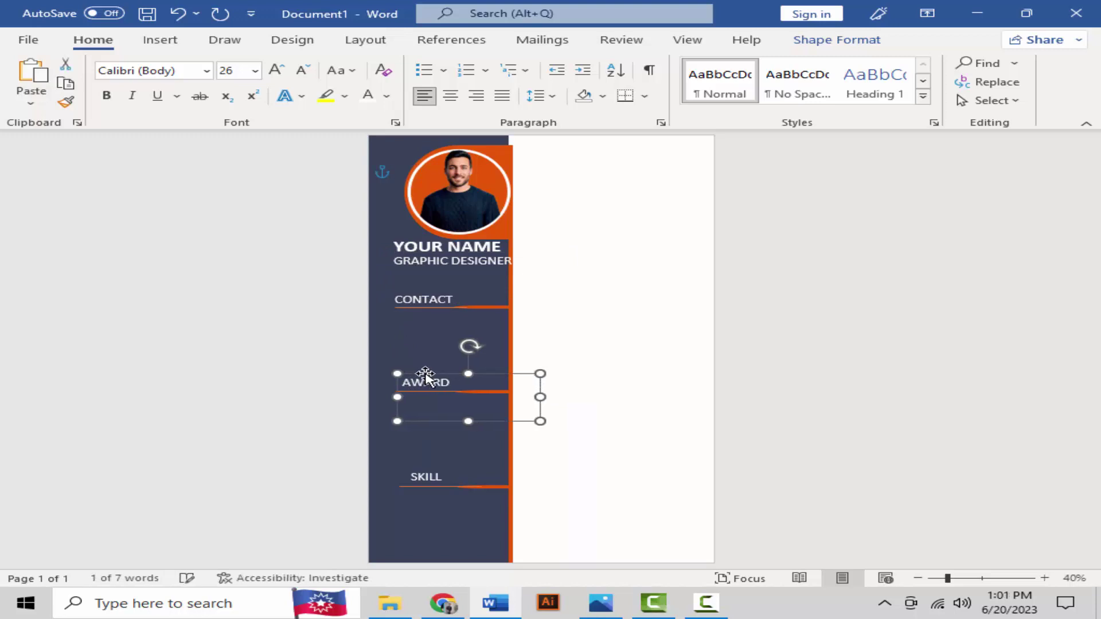
click(434, 474)
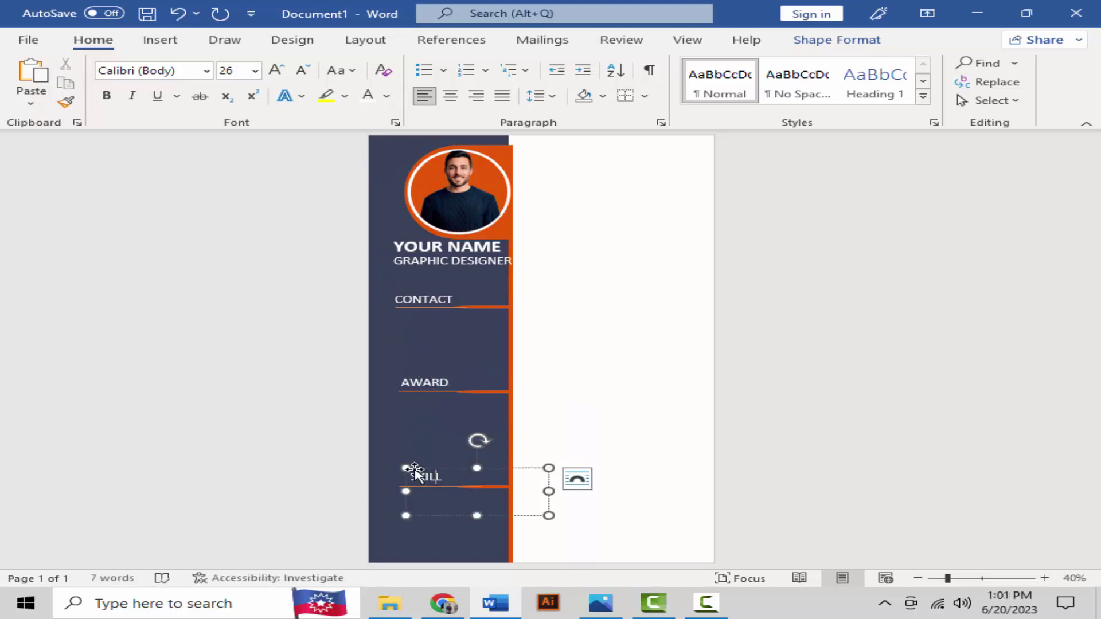
key(Left)
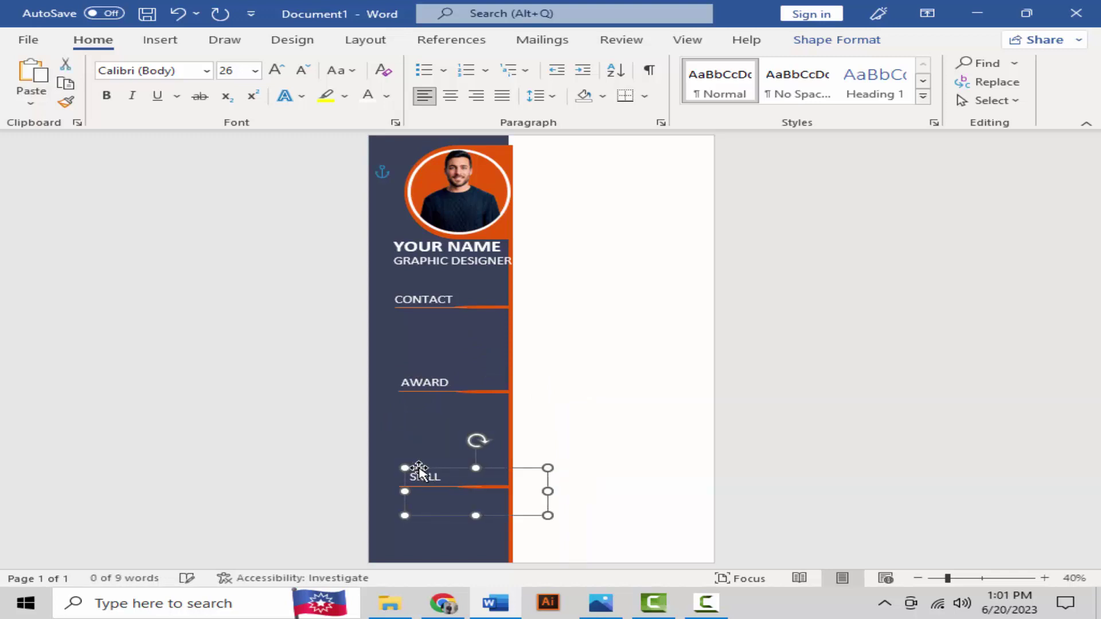
key(Left)
key(Left)
key(Left)
key(Left)
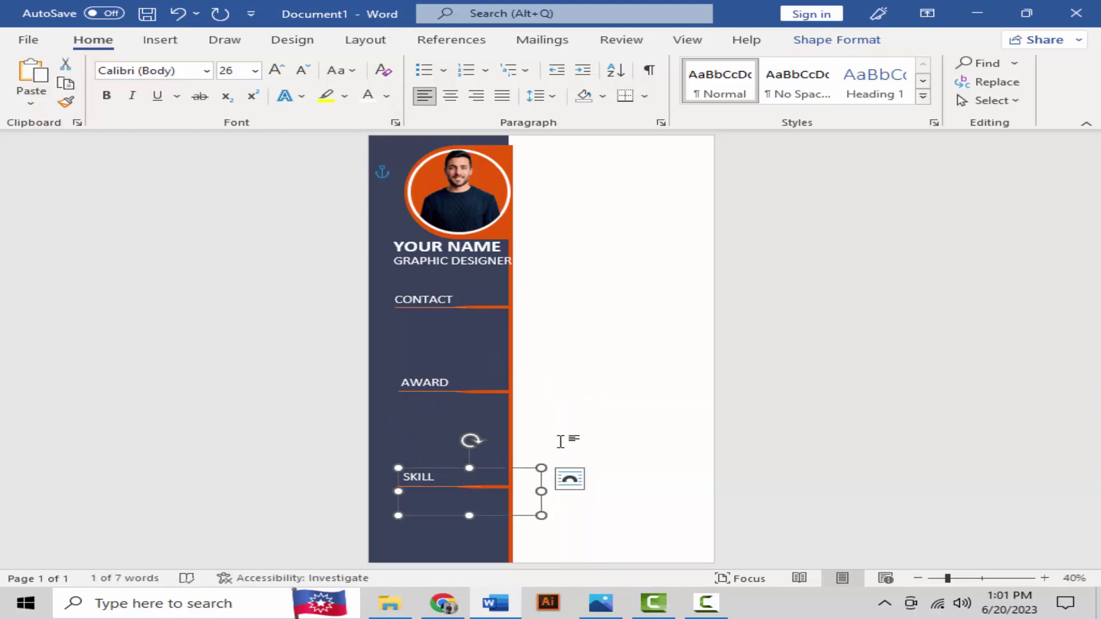
click(582, 424)
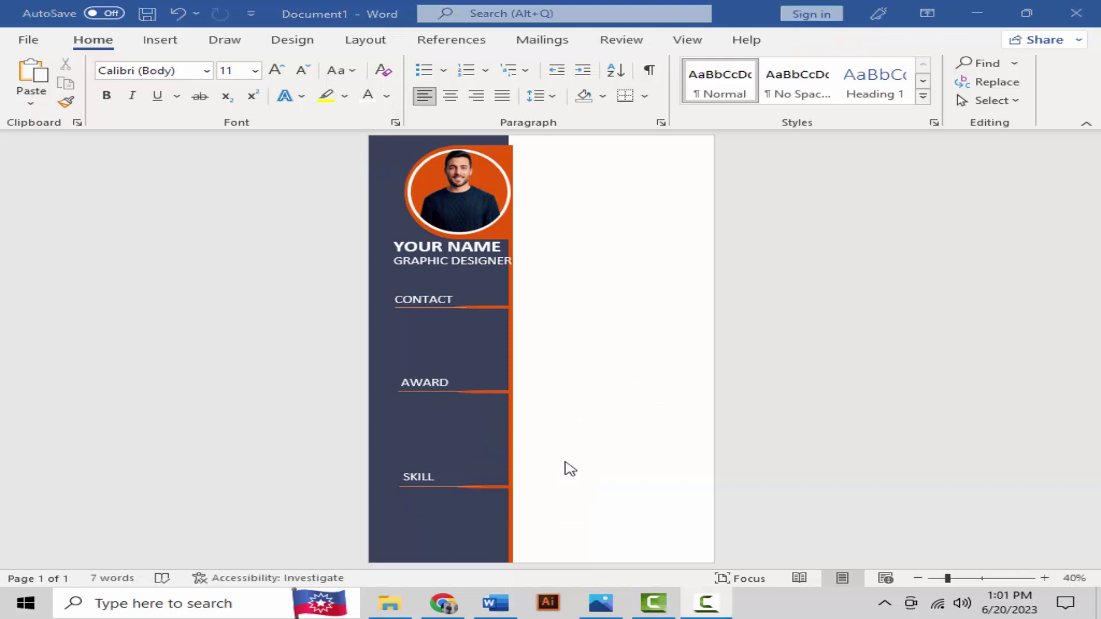
key(F9)
Step: Paste another copy of the GRAPHIC DESIGNER box just below the CONTACT heading
ctrl+scroll(608, 378, down, 1)
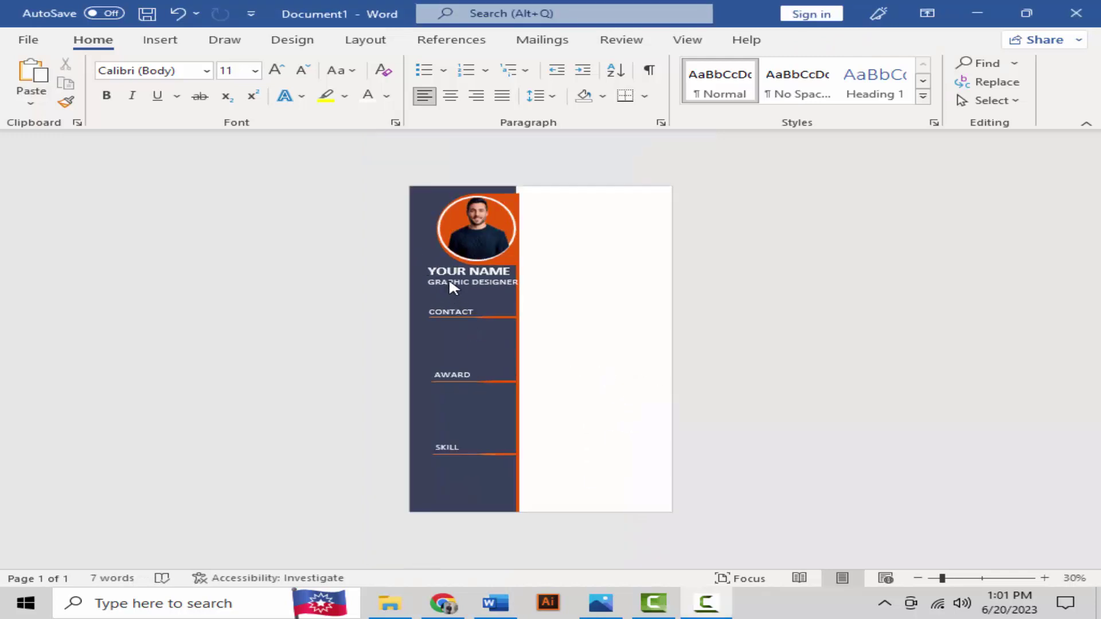
click(449, 282)
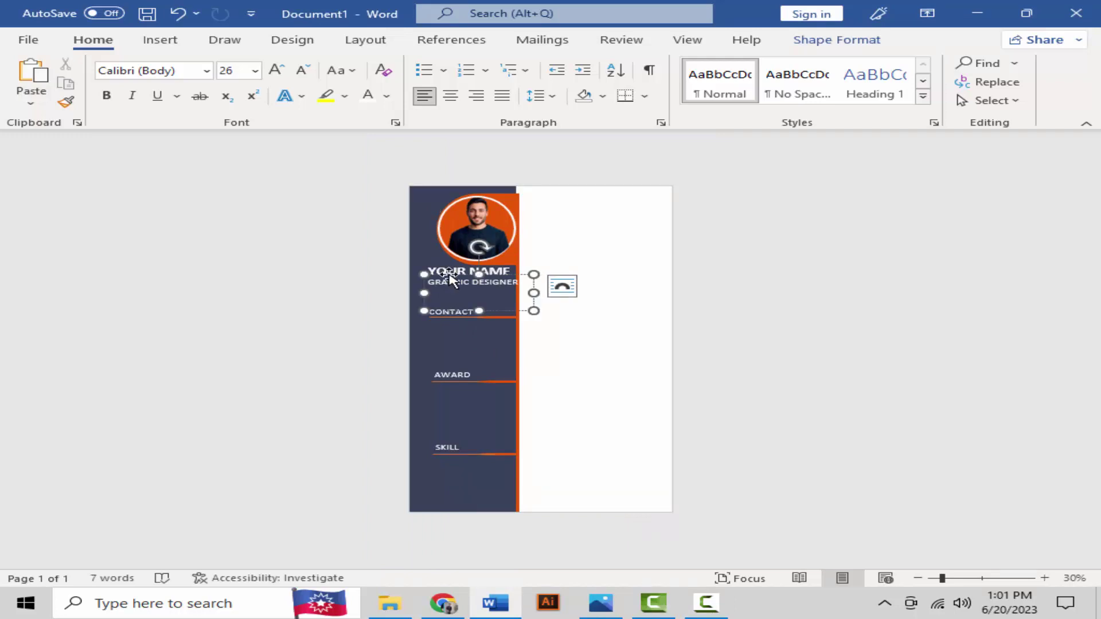
right_click(452, 280)
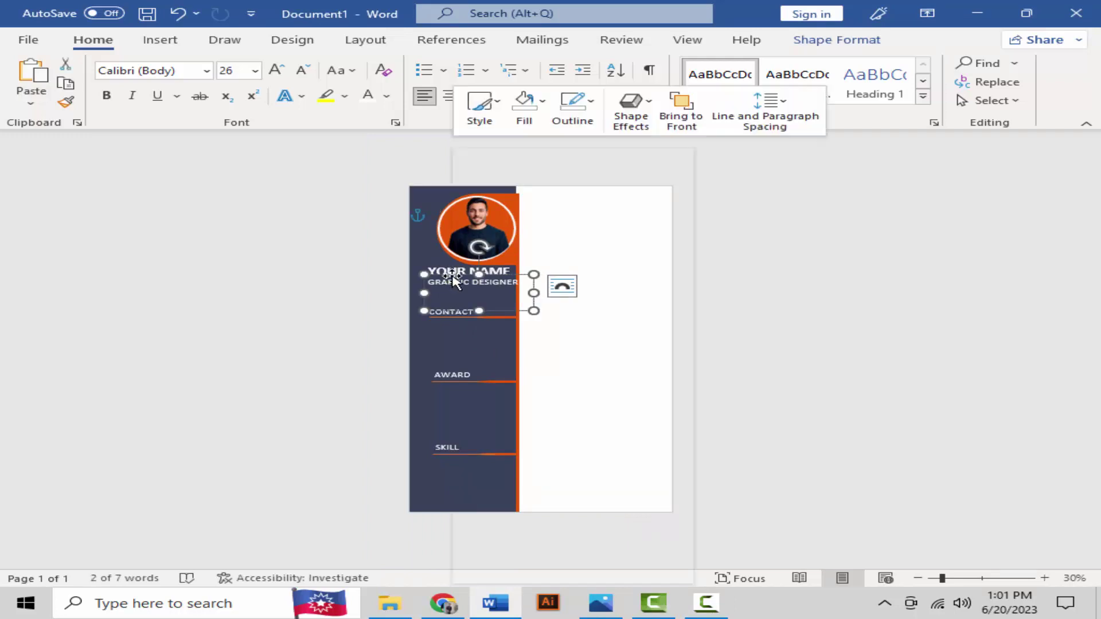
click(586, 215)
right_click(586, 215)
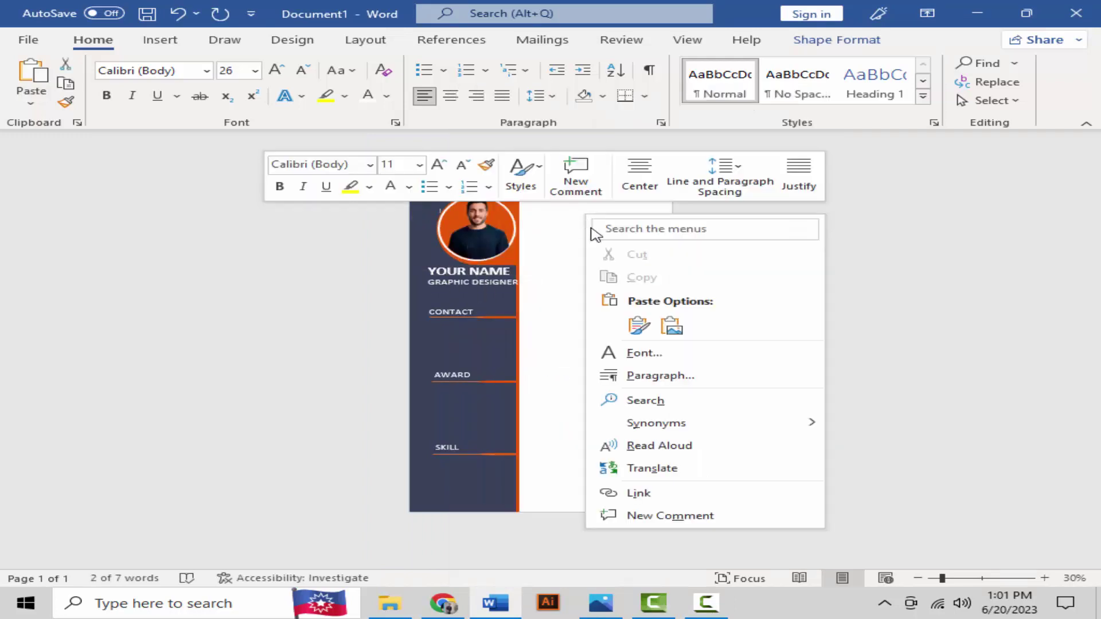
click(641, 320)
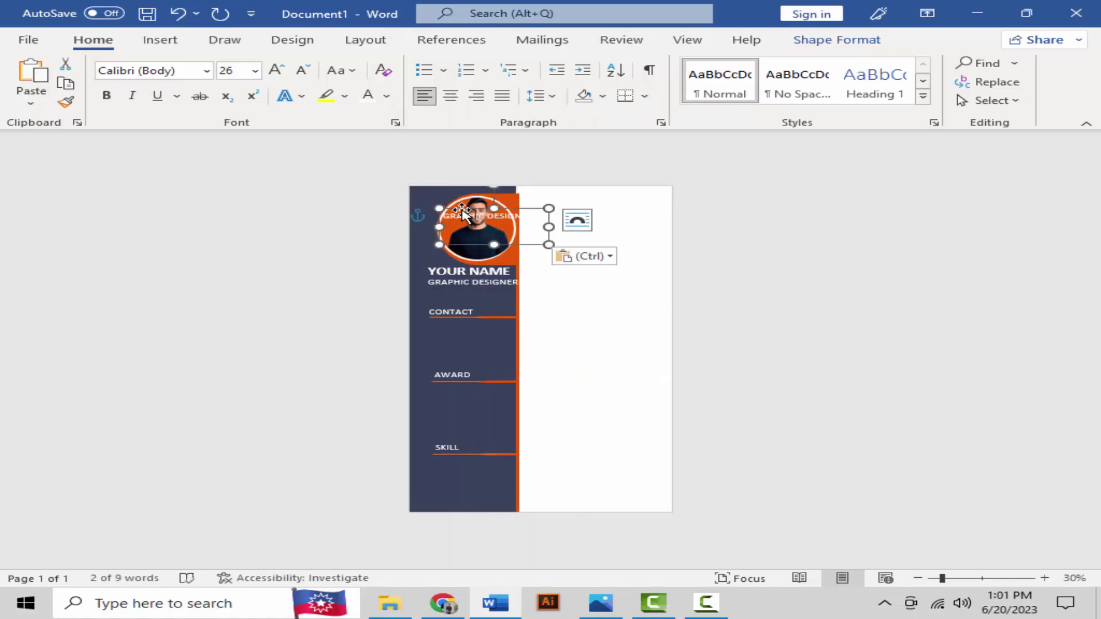
drag(459, 205, 447, 331)
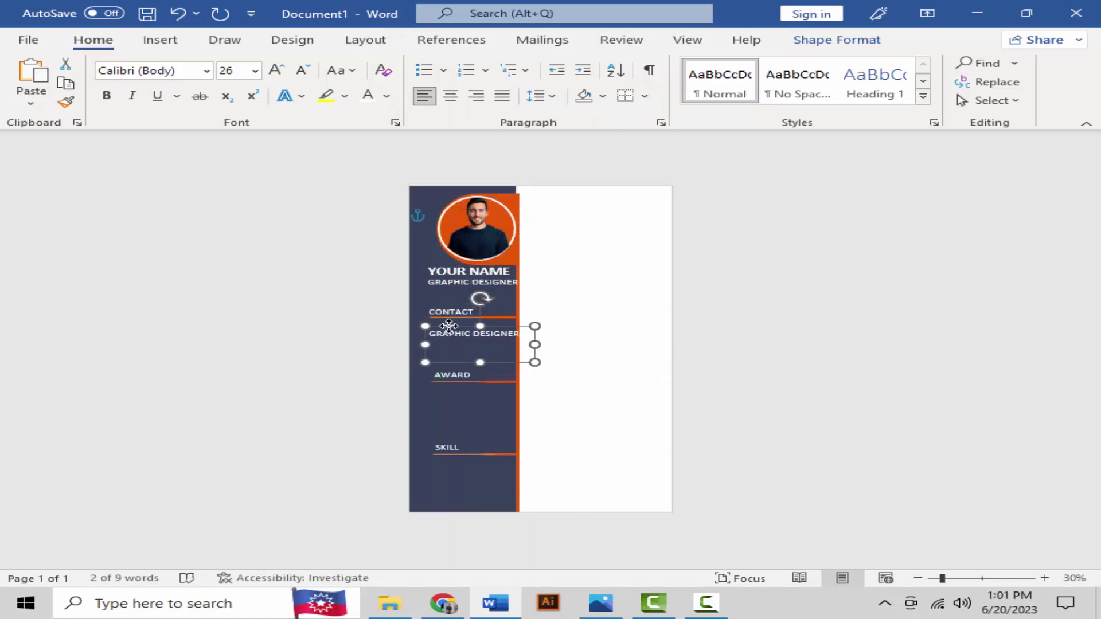
Step: Shrink the pasted text to 18 pt and type the phone number over it
drag(526, 332, 427, 355)
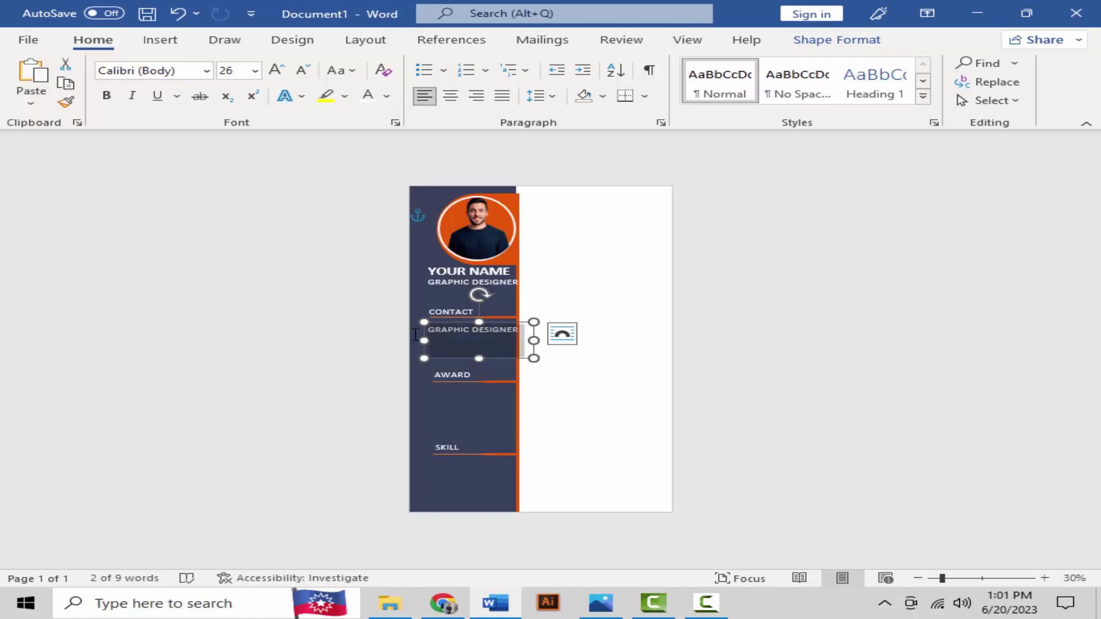
click(301, 70)
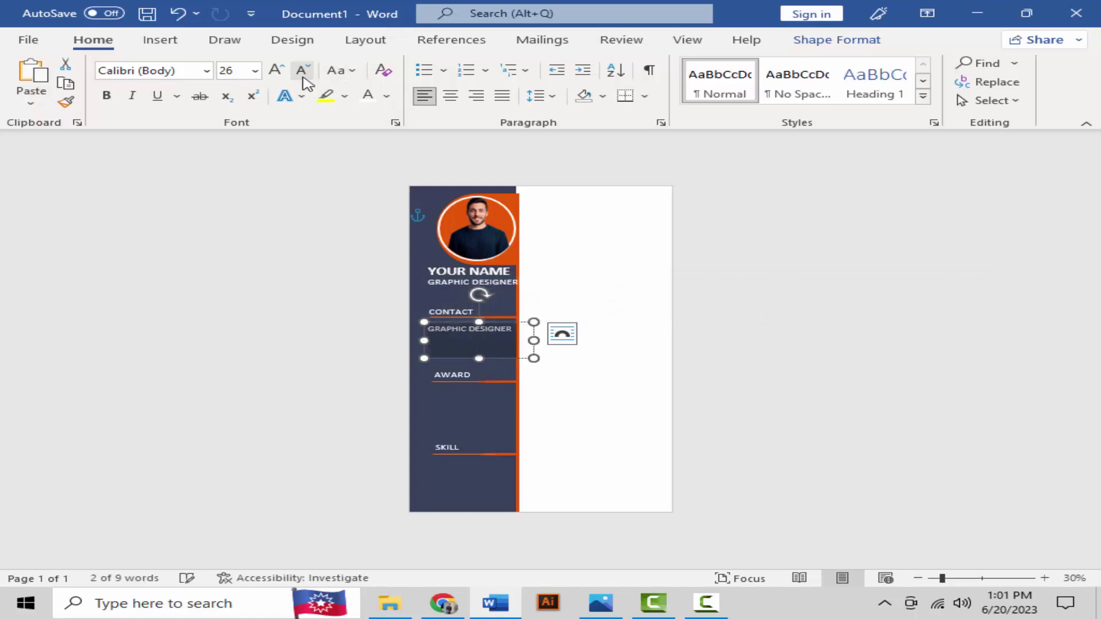
click(302, 69)
click(301, 69)
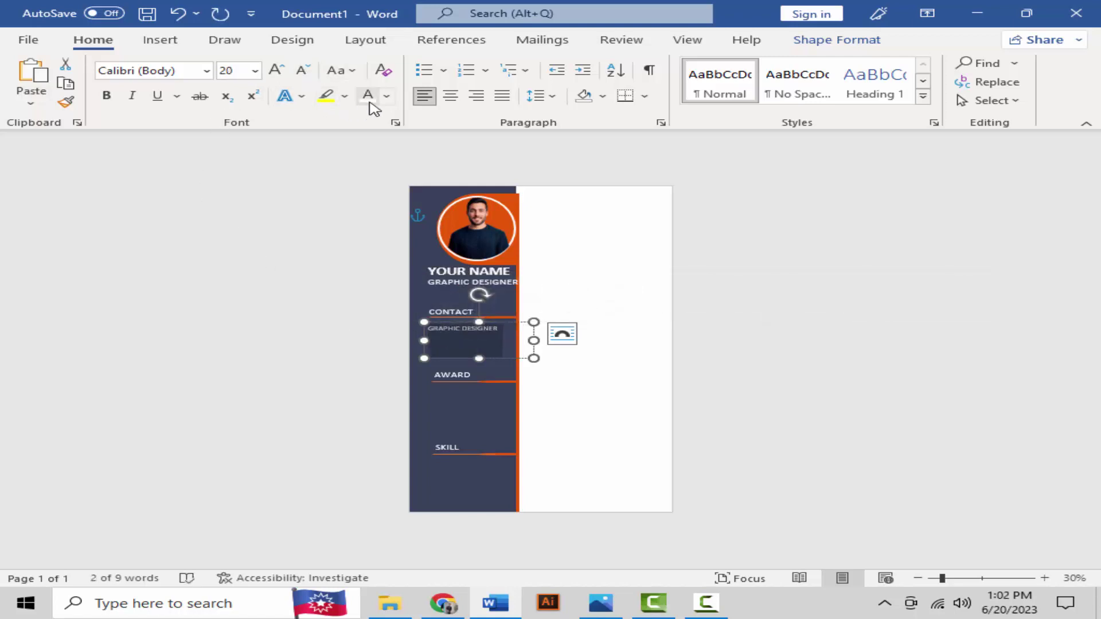
click(309, 74)
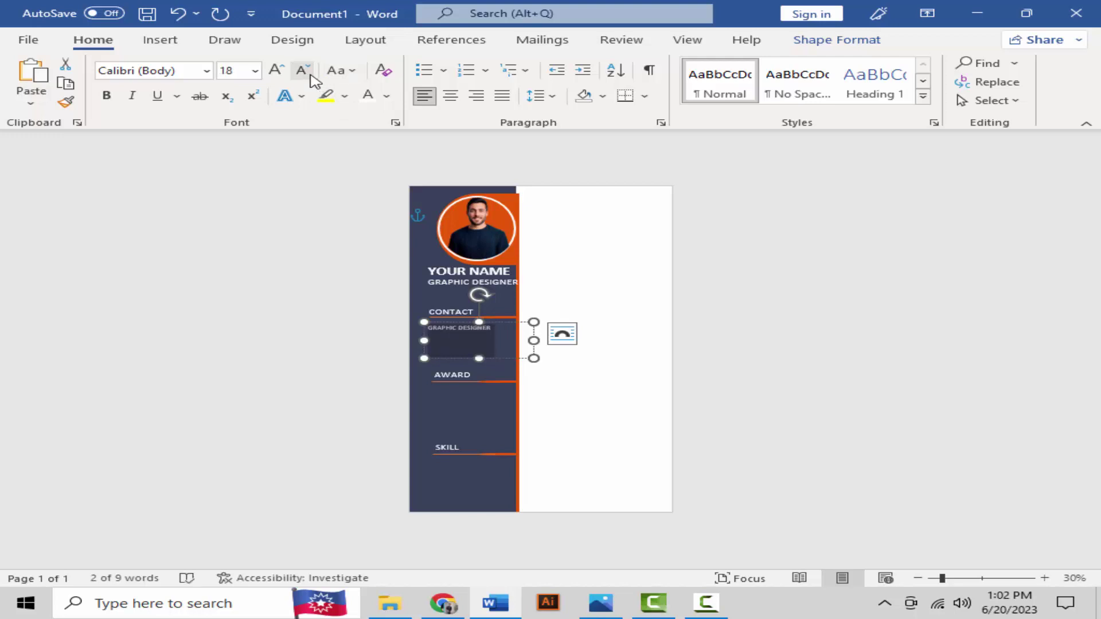
ctrl+scroll(472, 344, up, 2)
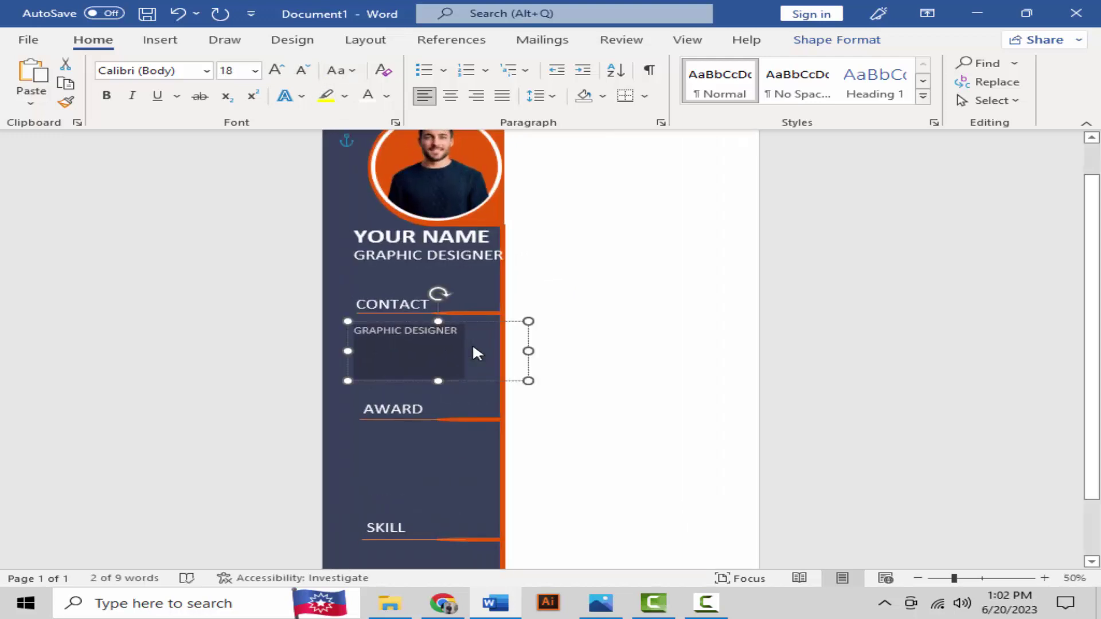
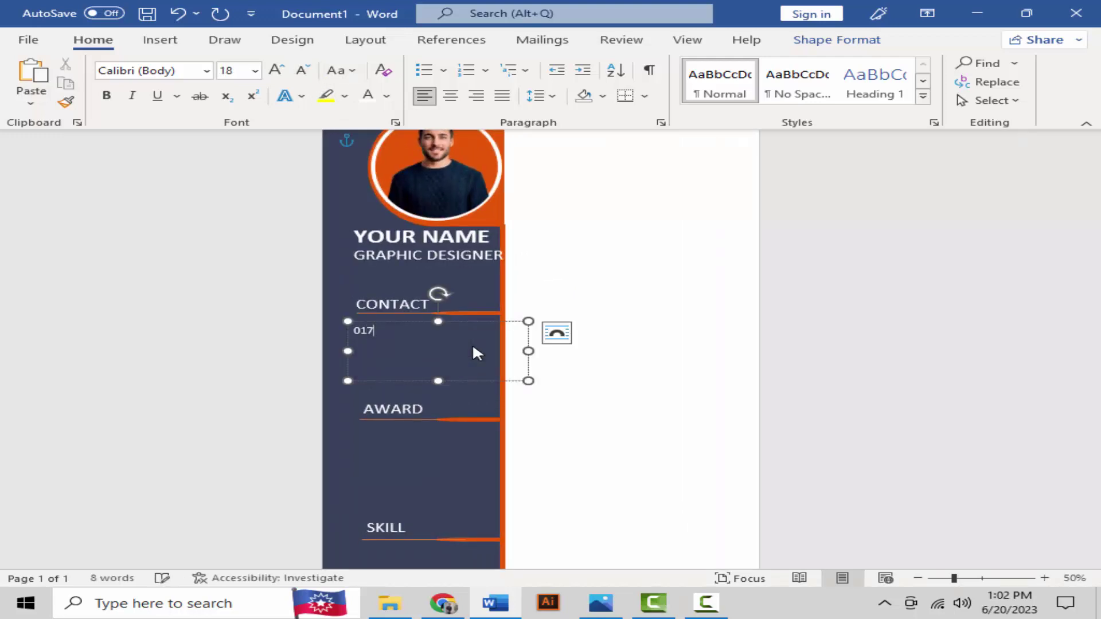
Step: Copy the phone-number box and paste a duplicate line just beneath it
double_click(388, 329)
right_click(389, 329)
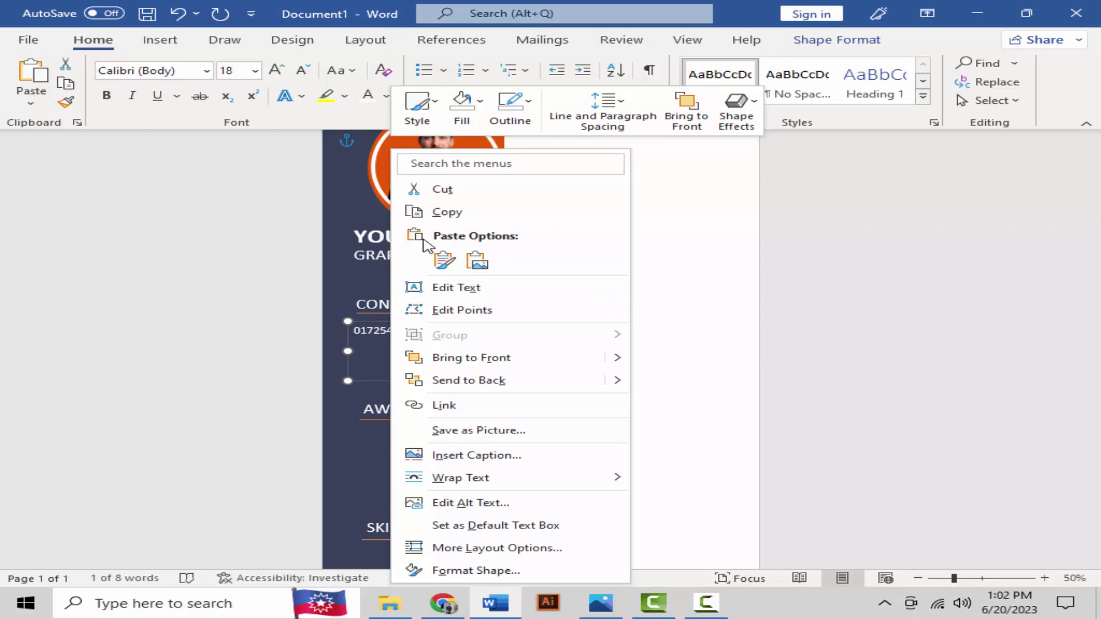
click(438, 213)
right_click(552, 241)
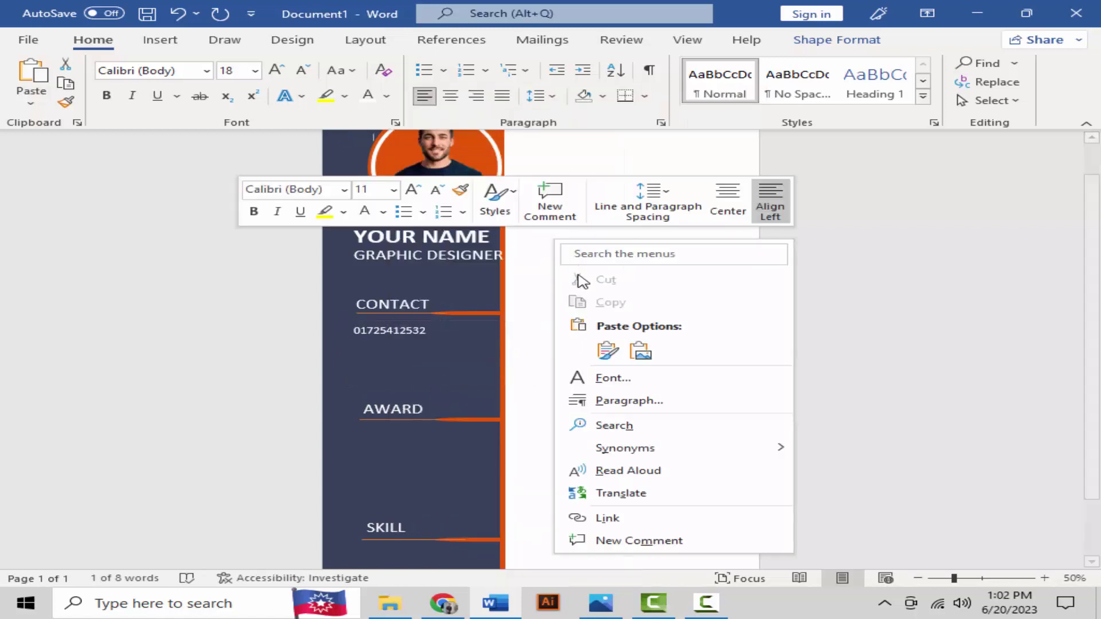
click(606, 349)
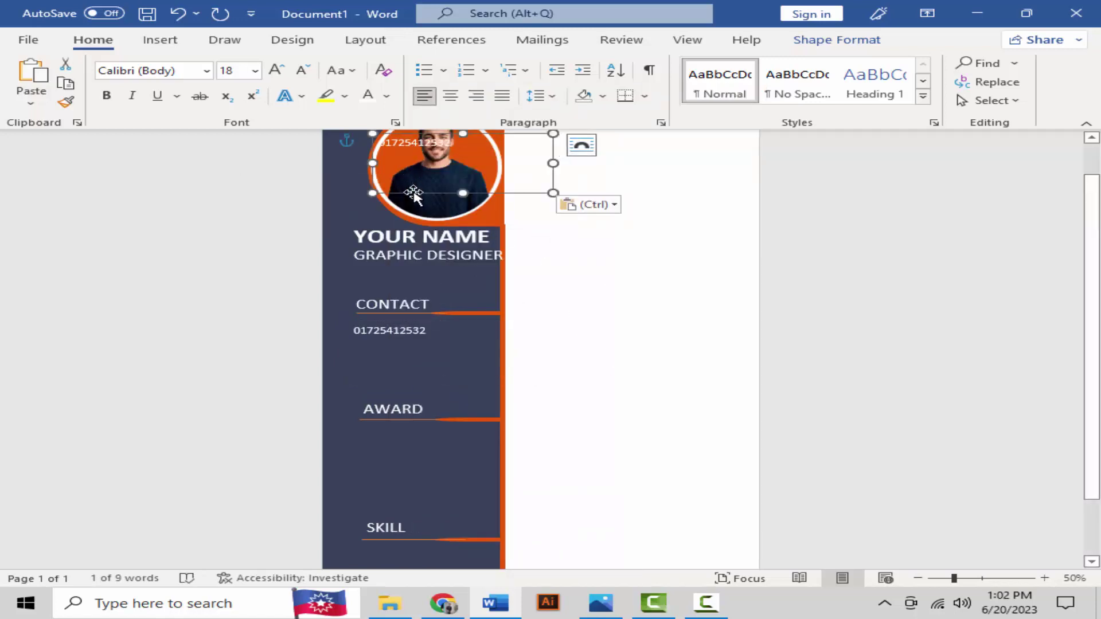
mouse_move(414, 194)
mouse_down()
mouse_move(370, 375)
mouse_move(389, 395)
mouse_up()
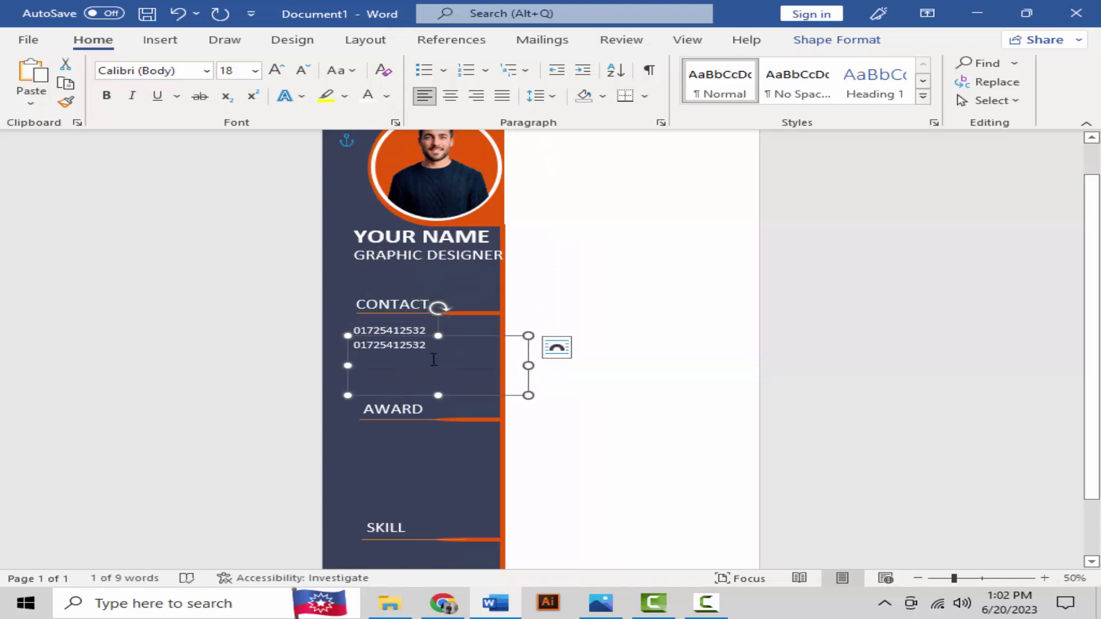
Step: Replace the duplicate line's text with the e-mail address
right_click(372, 350)
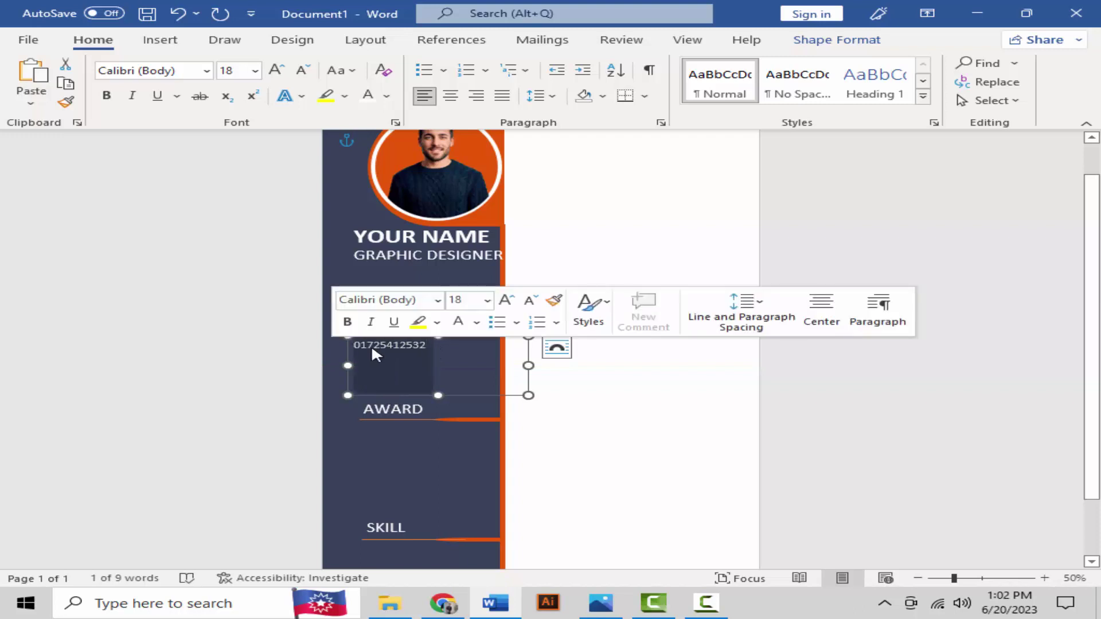
click(372, 349)
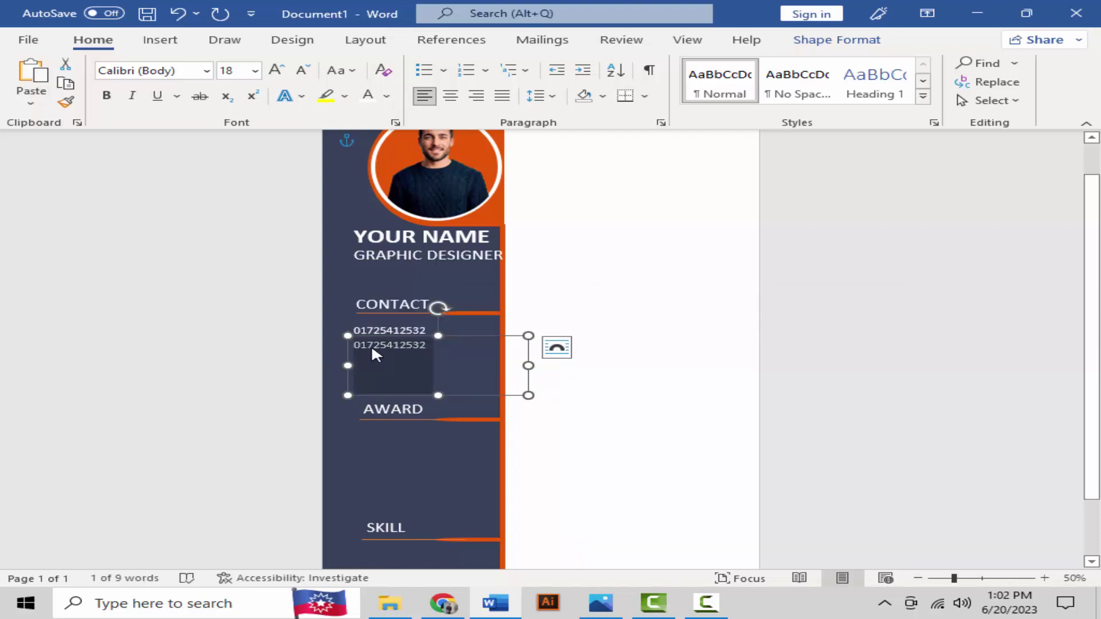
text(abcd@g)
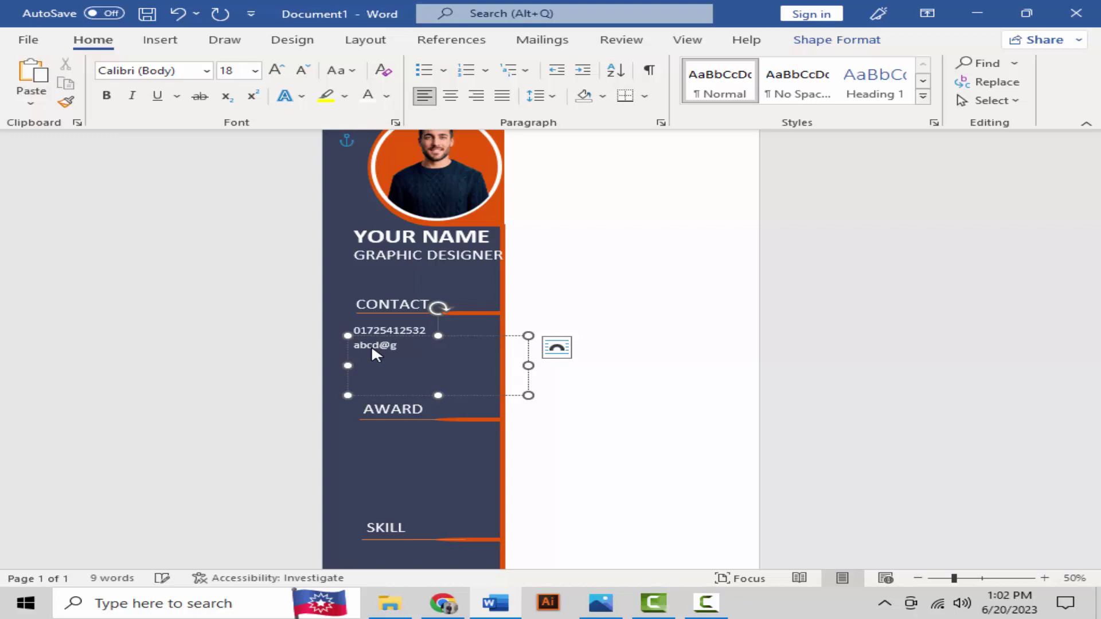
text(ail)
text(.c)
text(om)
Step: Paste another copy of the contact text box onto the page
scroll(421, 348, up, 1)
right_click(566, 287)
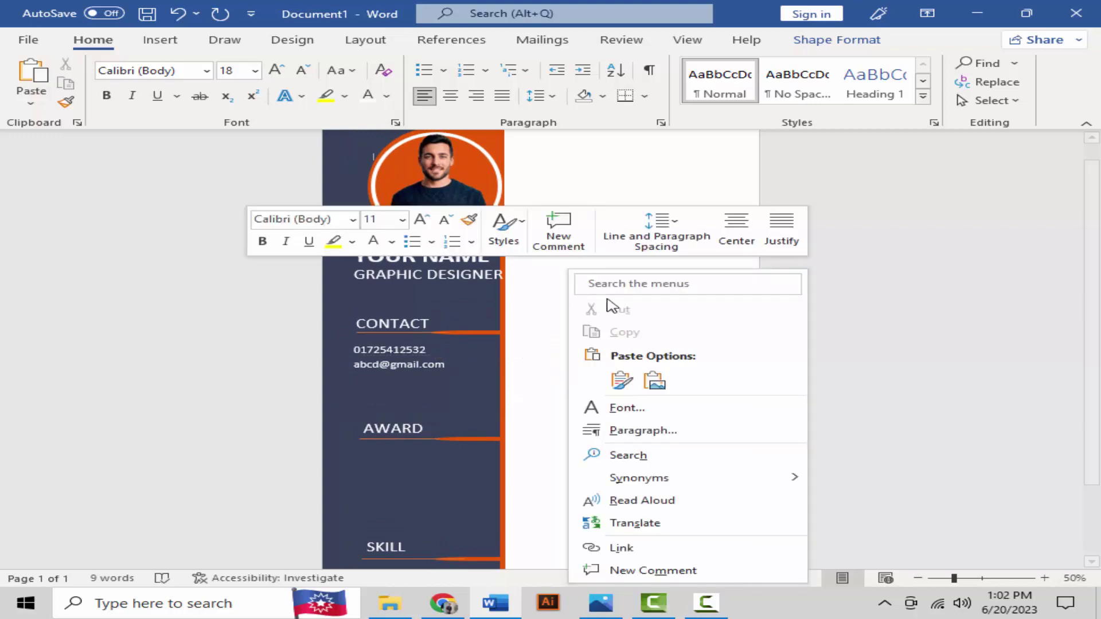
click(622, 381)
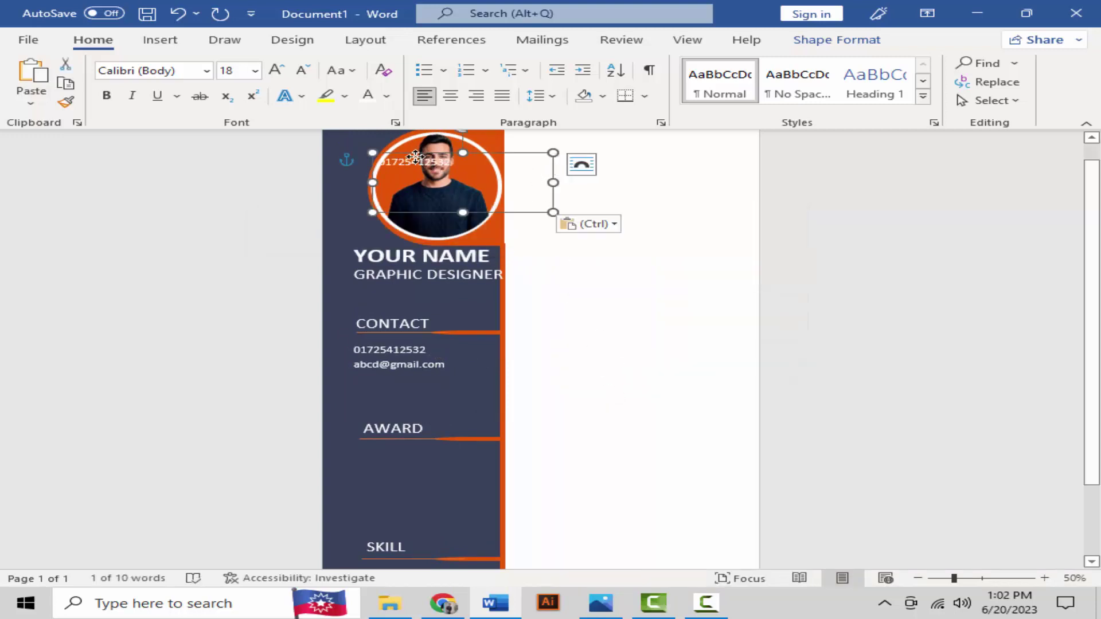
Step: Move the copied box beneath the e-mail, space the three lines evenly, and replace its number with a street address
drag(433, 161, 391, 391)
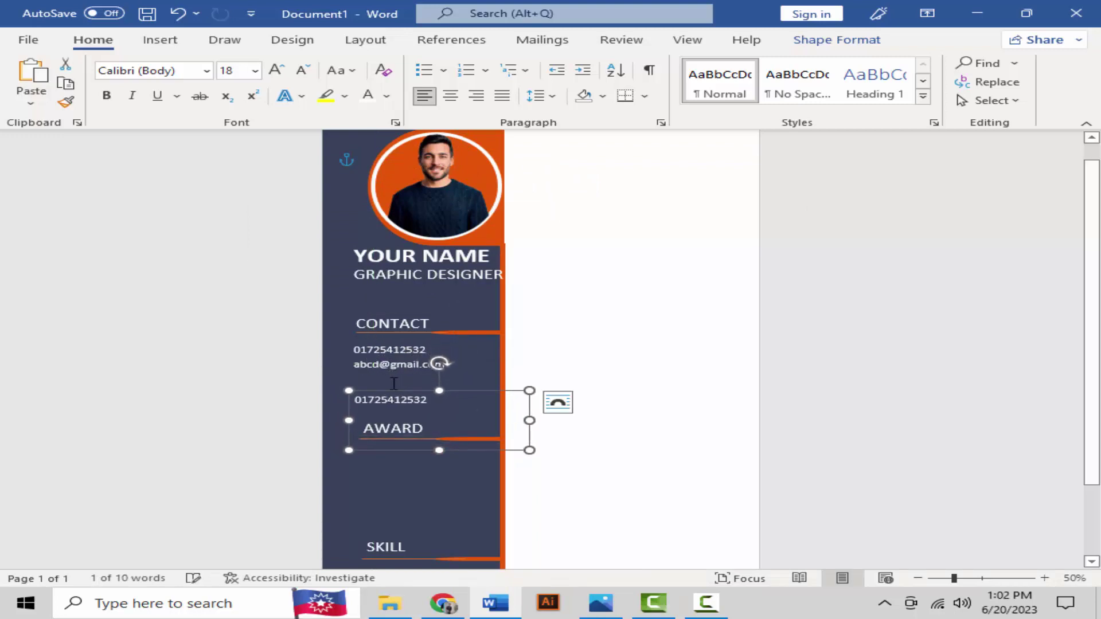
click(377, 360)
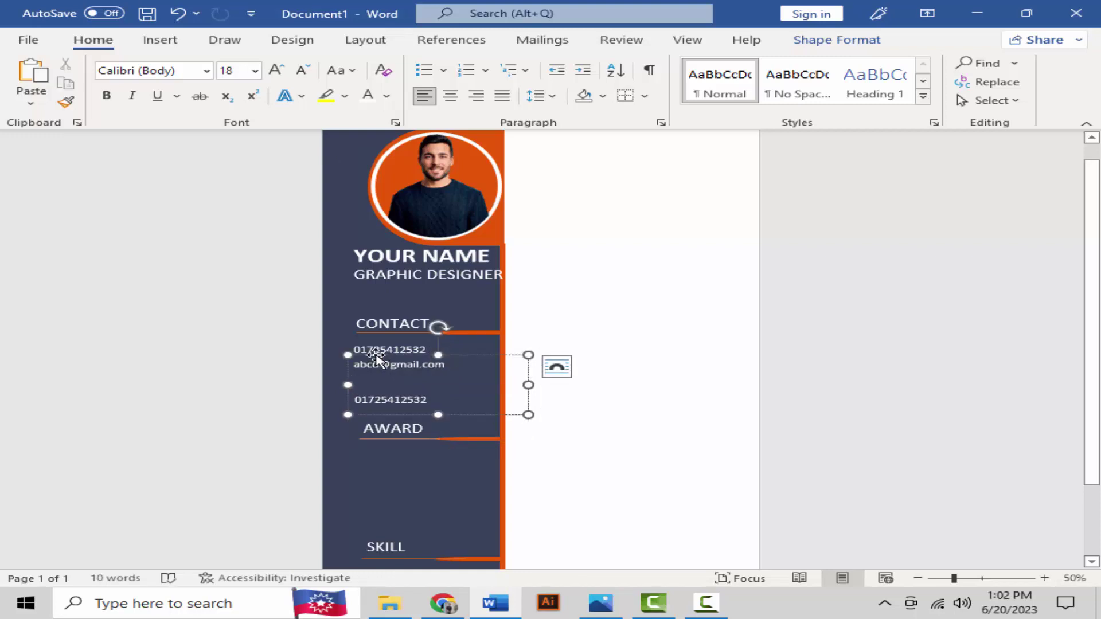
drag(376, 359, 375, 363)
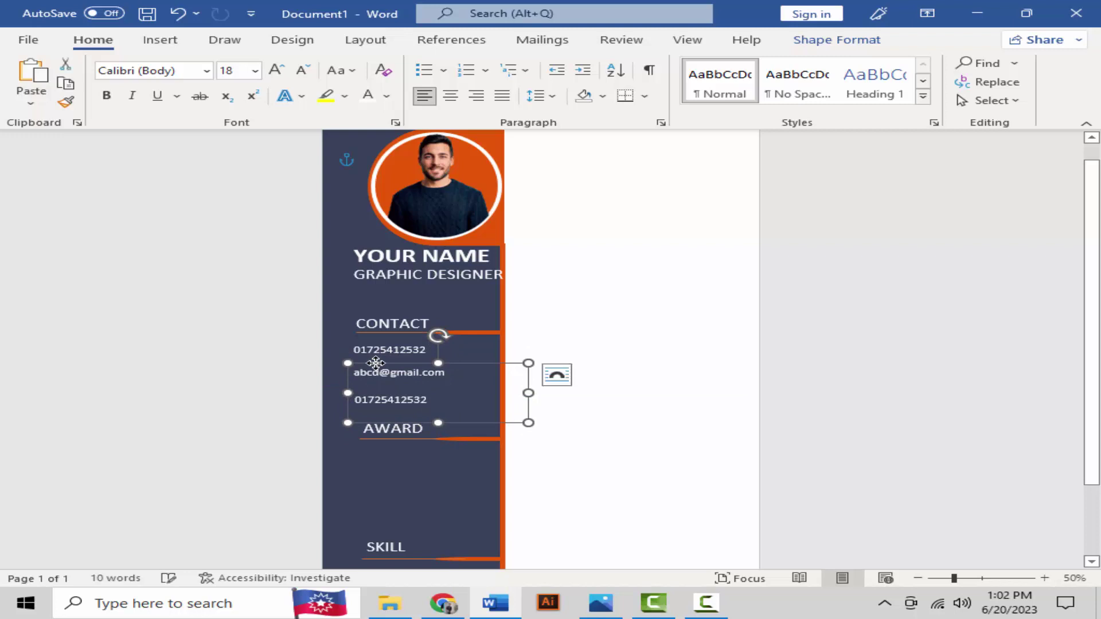
click(434, 400)
double_click(415, 403)
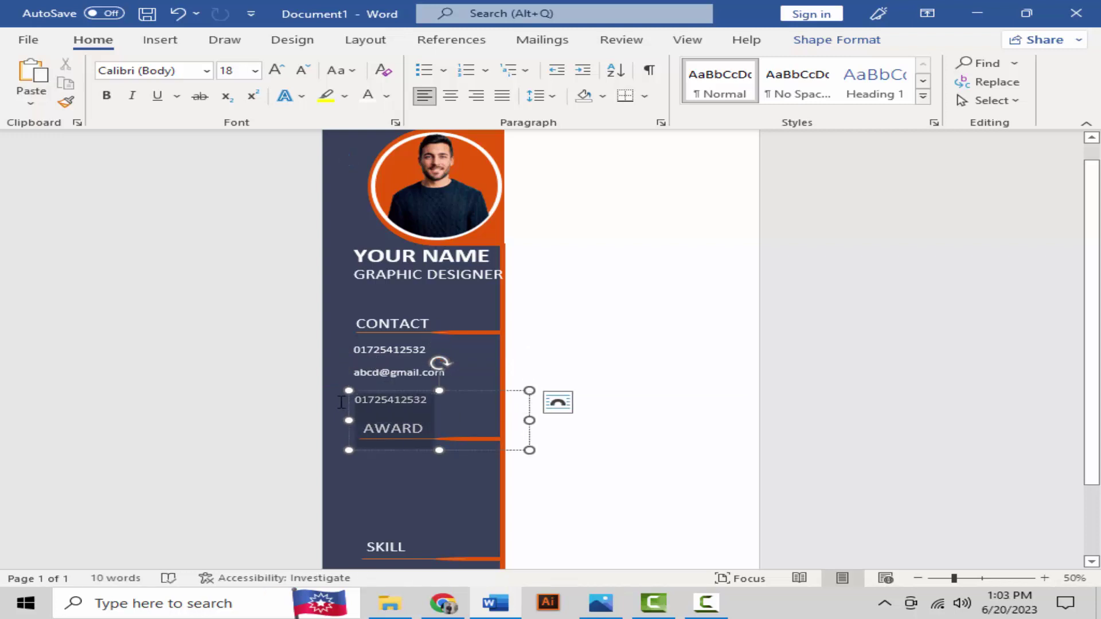
click(434, 405)
drag(434, 405, 347, 390)
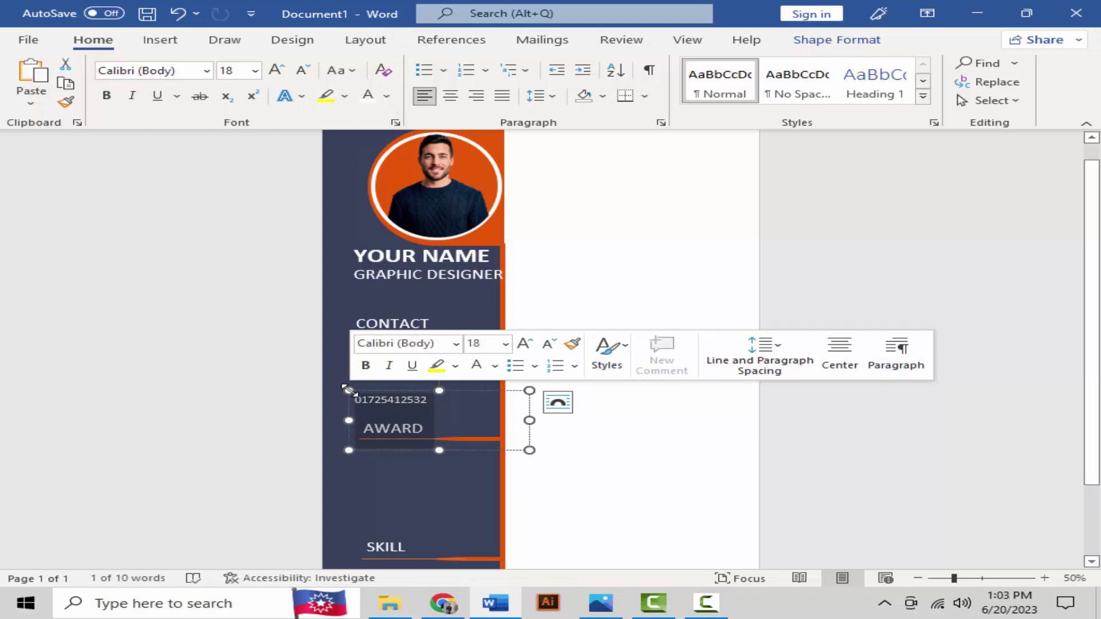
text(123 avenue new york)
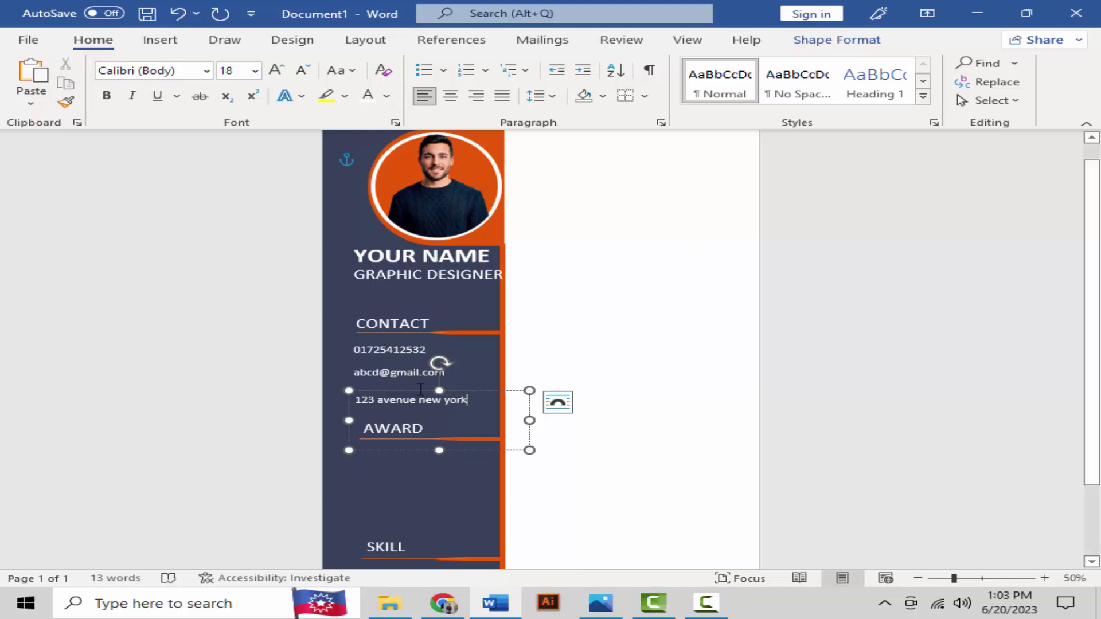
click(595, 354)
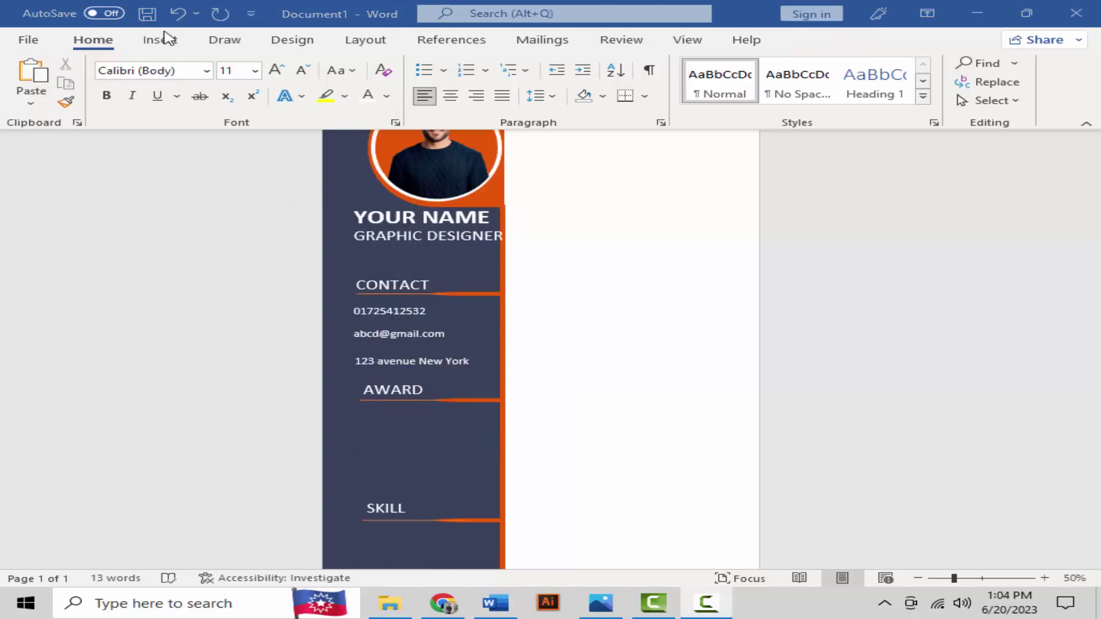
Step: Insert the telephone icon from Word's stock Icons library into the page
click(161, 40)
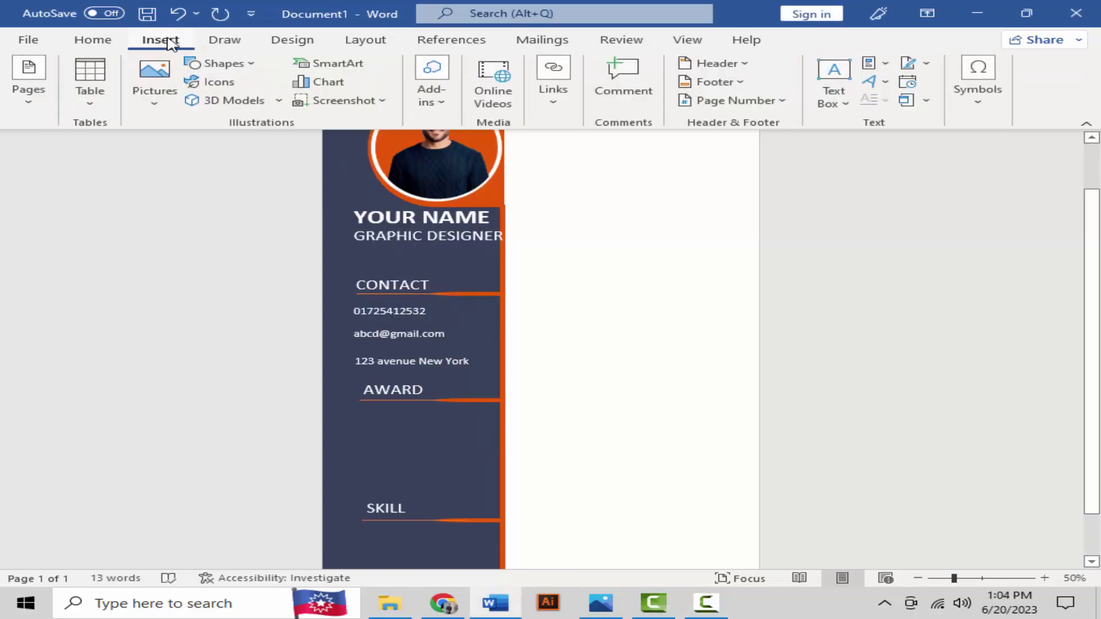
click(204, 83)
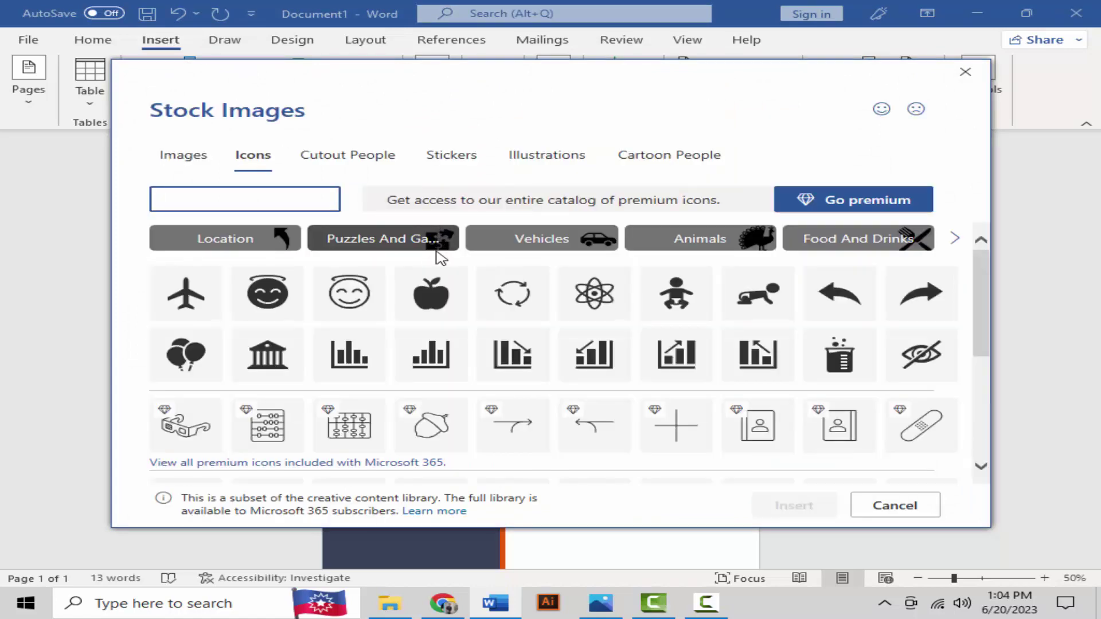
scroll(441, 258, down, 2)
scroll(438, 270, down, 2)
scroll(448, 270, down, 2)
scroll(458, 271, down, 2)
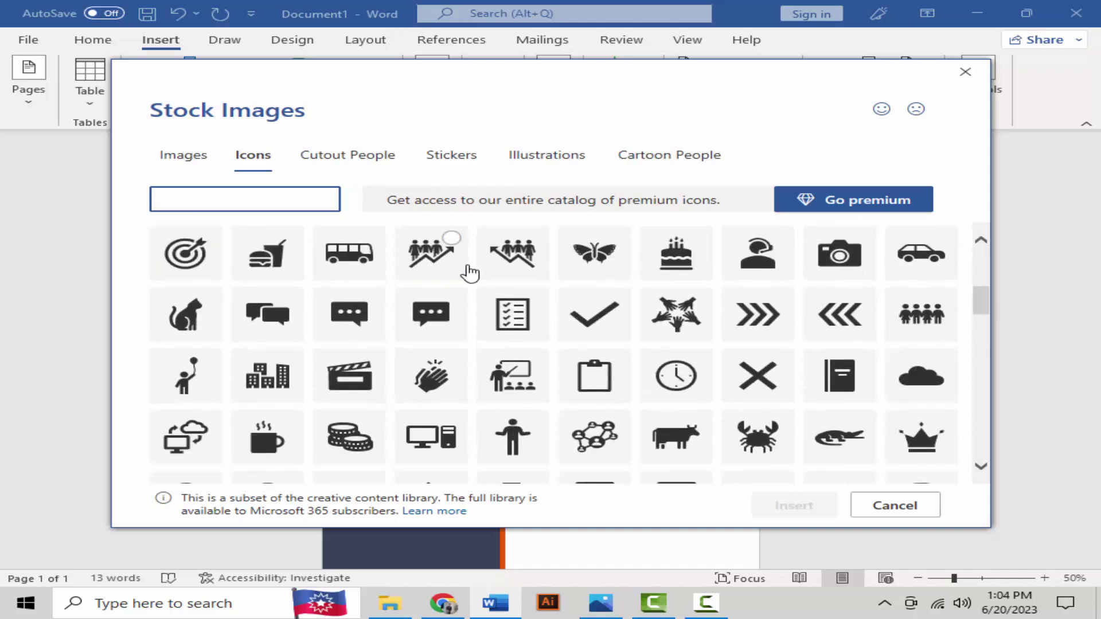
scroll(467, 270, down, 3)
scroll(480, 281, down, 2)
scroll(481, 281, down, 2)
scroll(480, 280, down, 1)
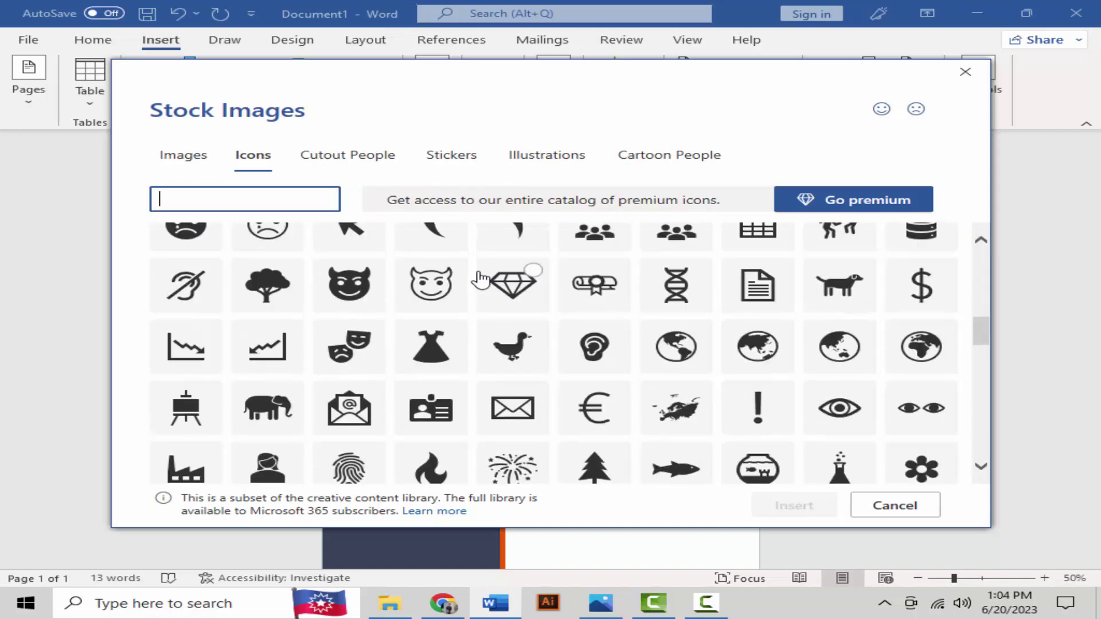
scroll(480, 279, down, 1)
scroll(481, 279, down, 2)
scroll(480, 278, down, 1)
scroll(480, 277, down, 1)
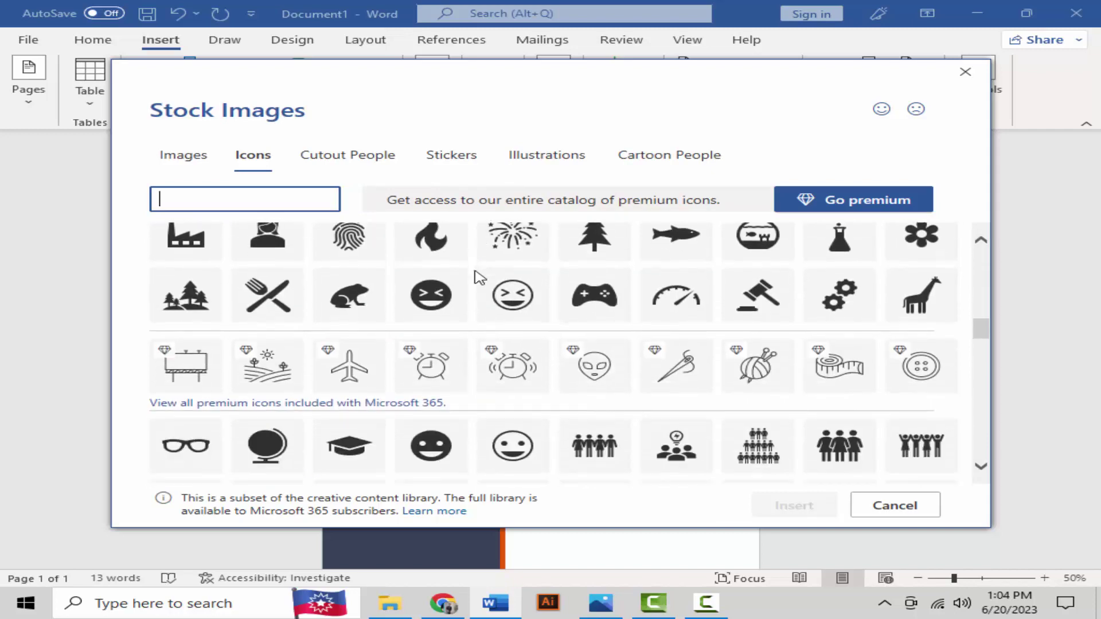
scroll(480, 276, down, 1)
scroll(480, 276, down, 1)
scroll(480, 276, down, 1)
scroll(480, 275, down, 2)
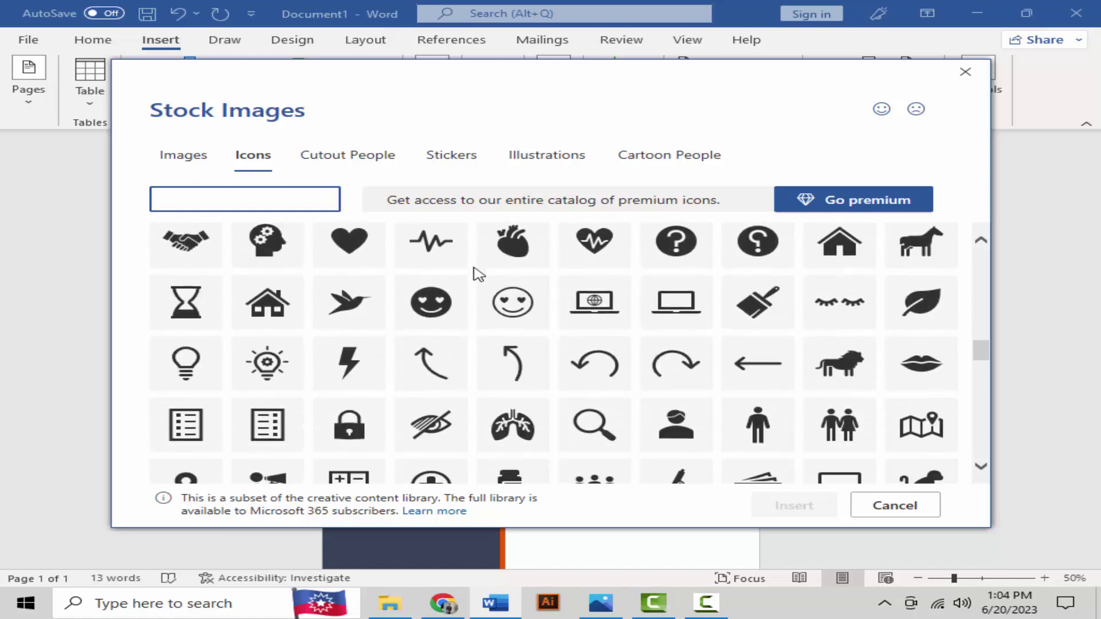
scroll(479, 274, down, 1)
scroll(480, 274, down, 1)
scroll(479, 276, down, 2)
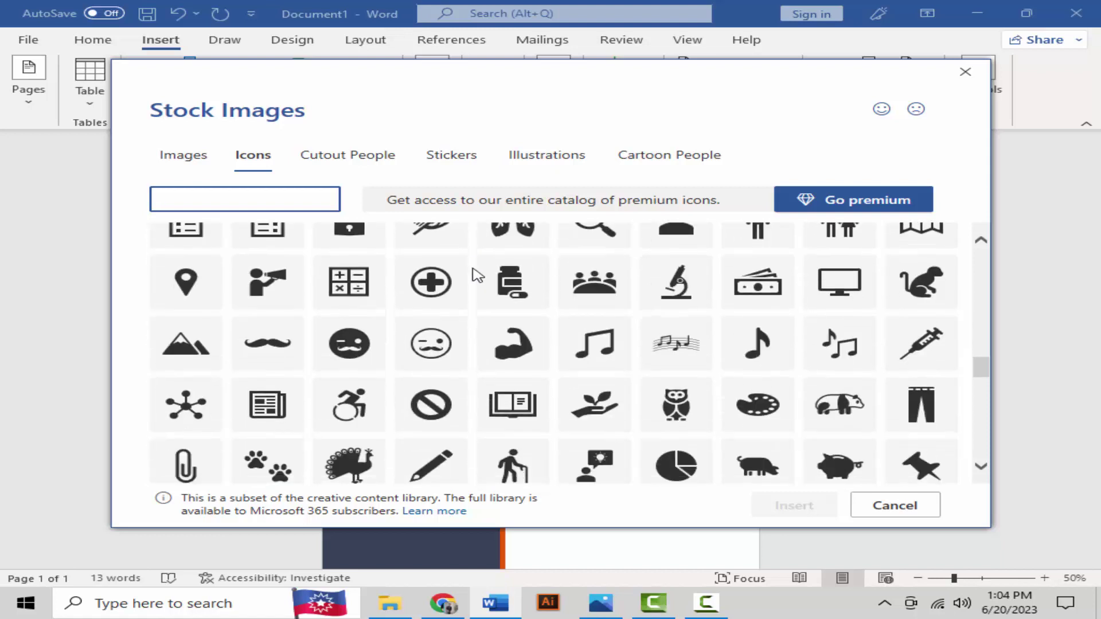
scroll(478, 276, down, 1)
scroll(476, 276, down, 1)
scroll(475, 275, down, 2)
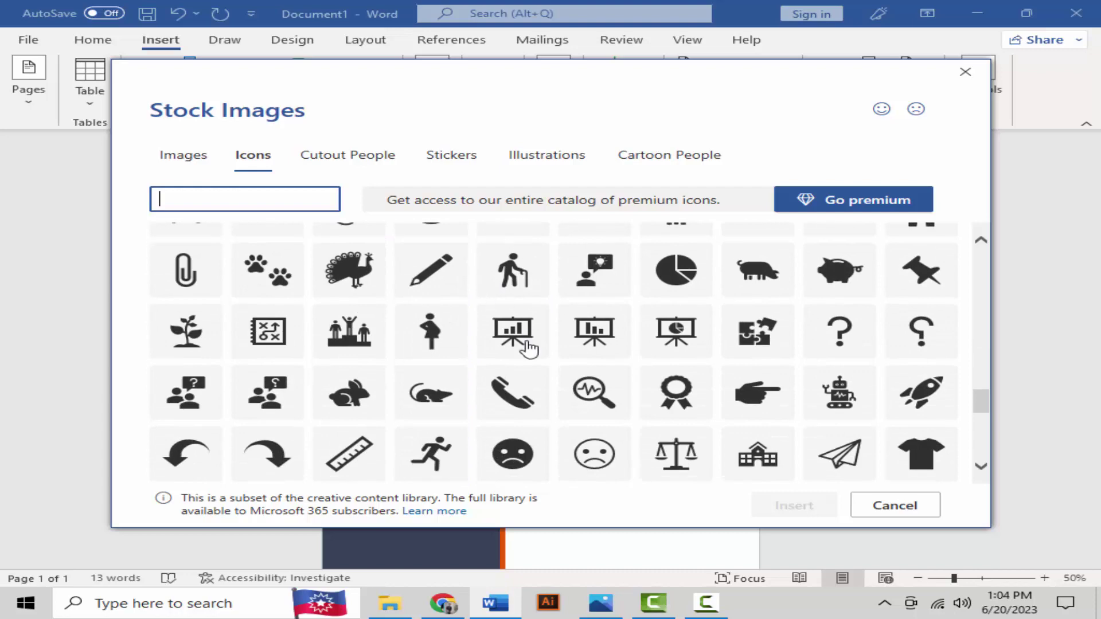
click(522, 390)
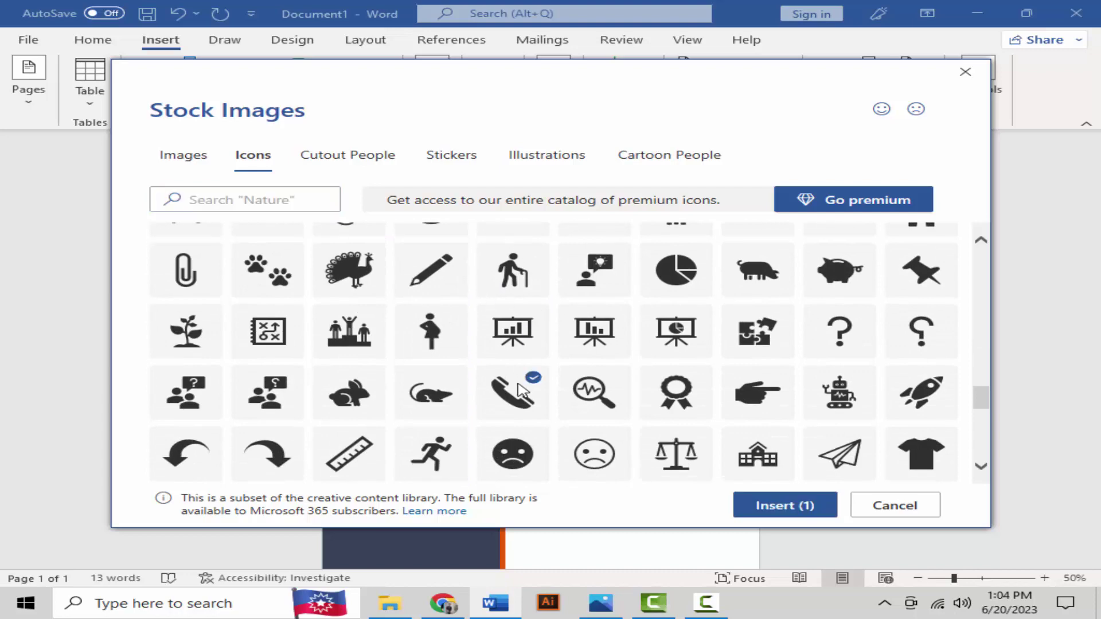
click(793, 515)
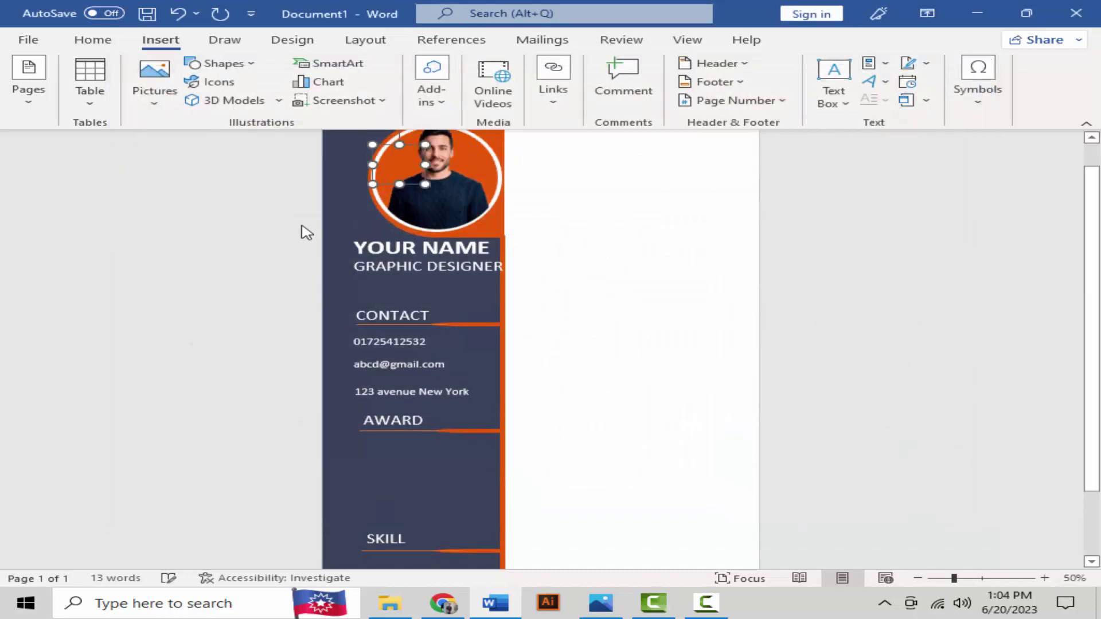
Step: Set the phone icon to In Front of Text and move it off the photo toward the phone number
click(550, 95)
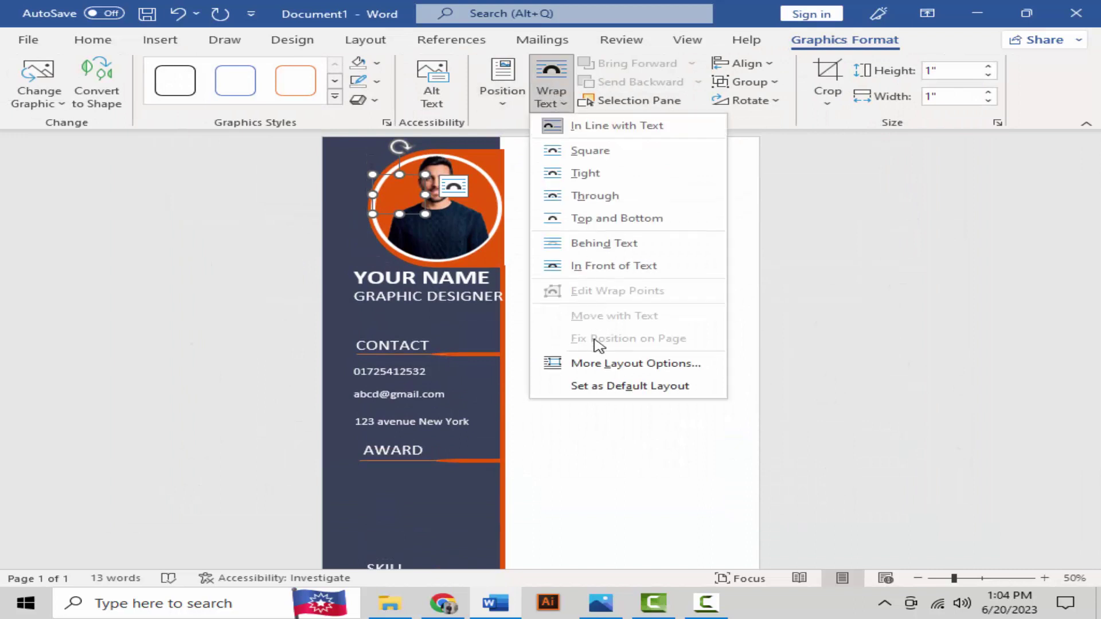
click(576, 265)
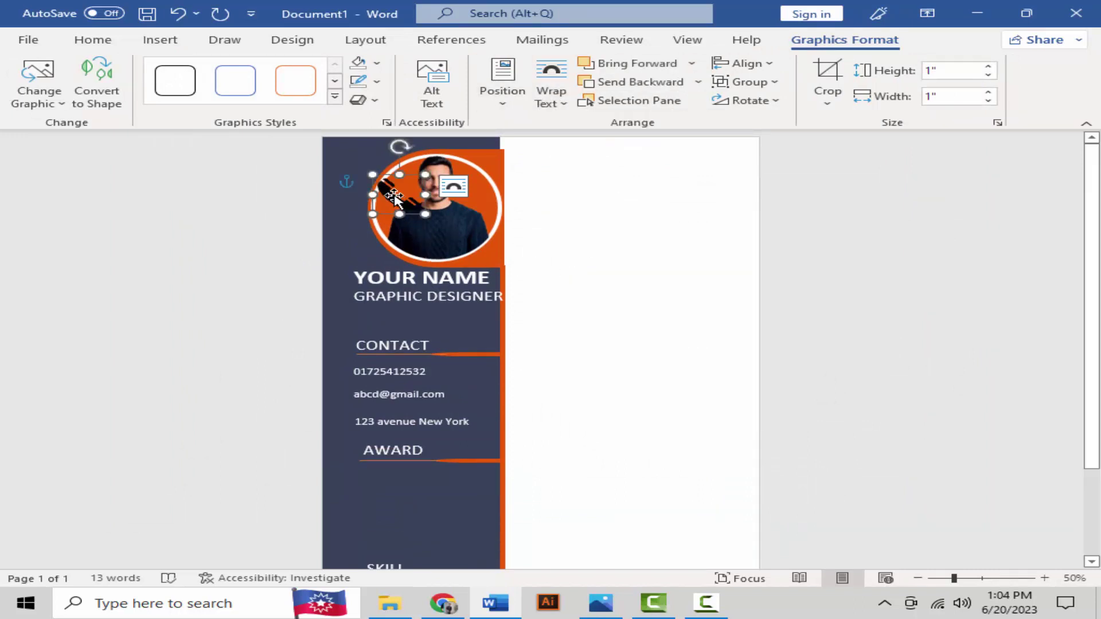
mouse_move(387, 209)
mouse_down()
mouse_move(368, 389)
mouse_move(338, 363)
mouse_move(348, 373)
mouse_up()
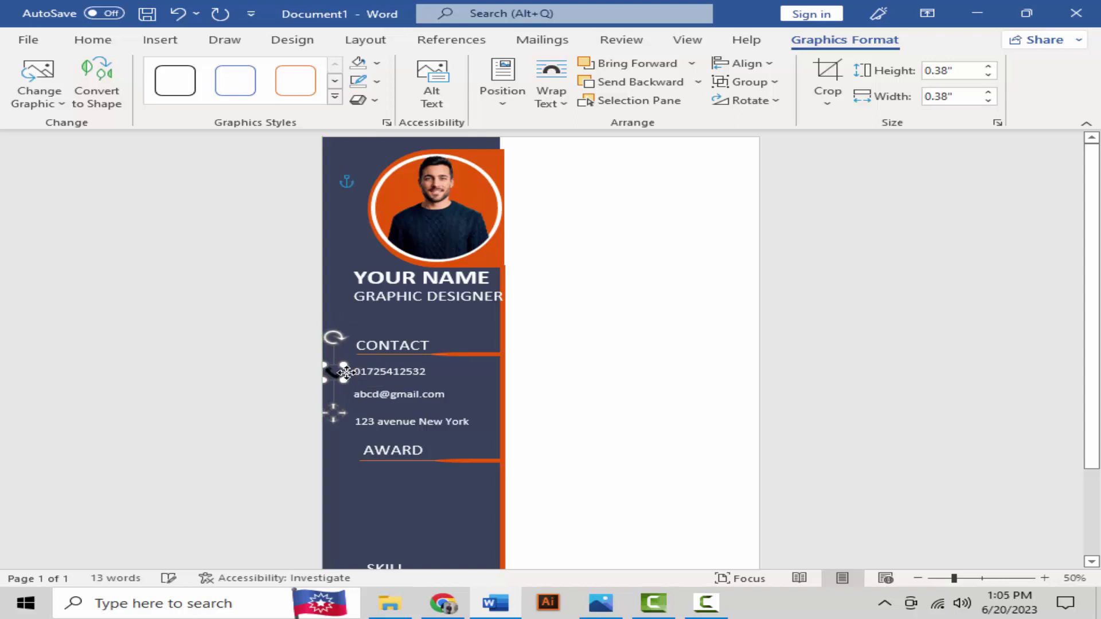
Step: Give the phone icon no outline and an orange fill, aligned just left of the number
click(377, 81)
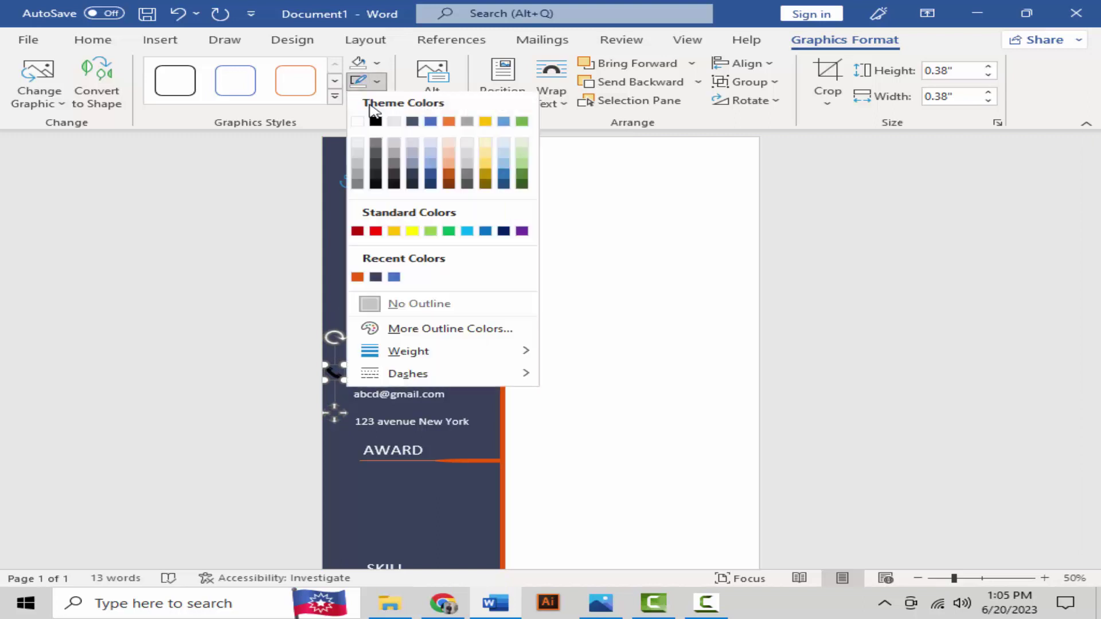
click(395, 305)
click(377, 63)
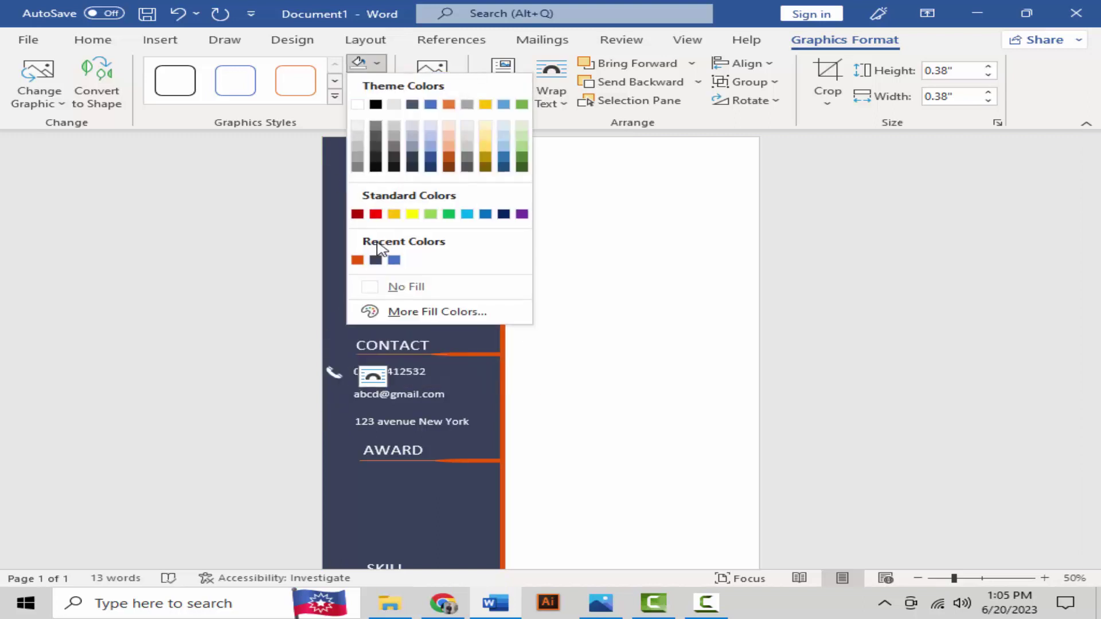
click(356, 255)
drag(351, 379, 356, 377)
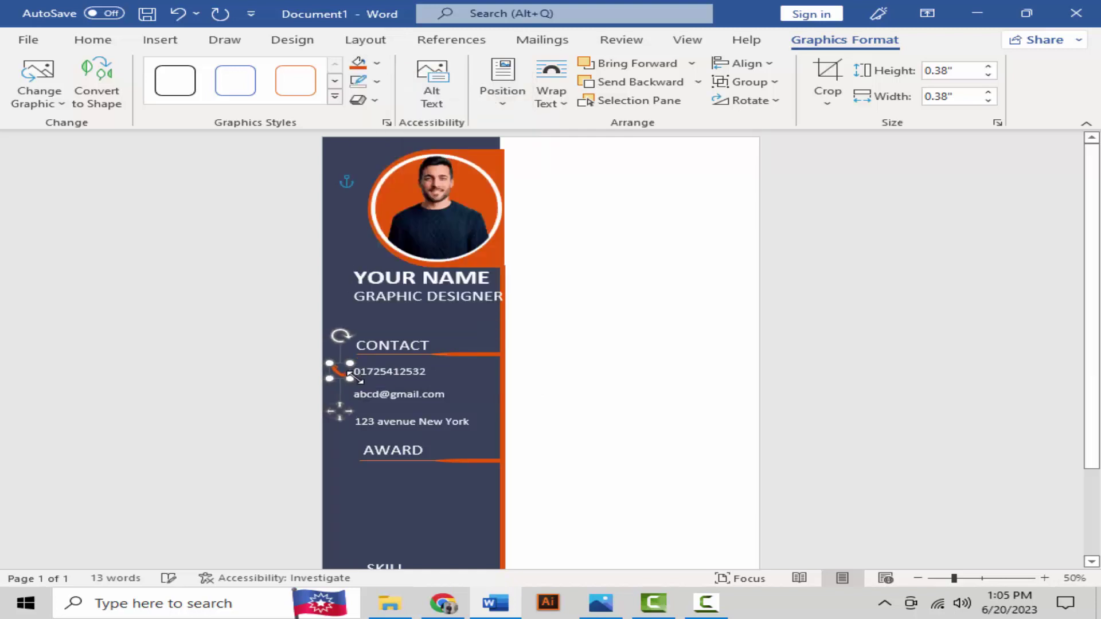
click(581, 373)
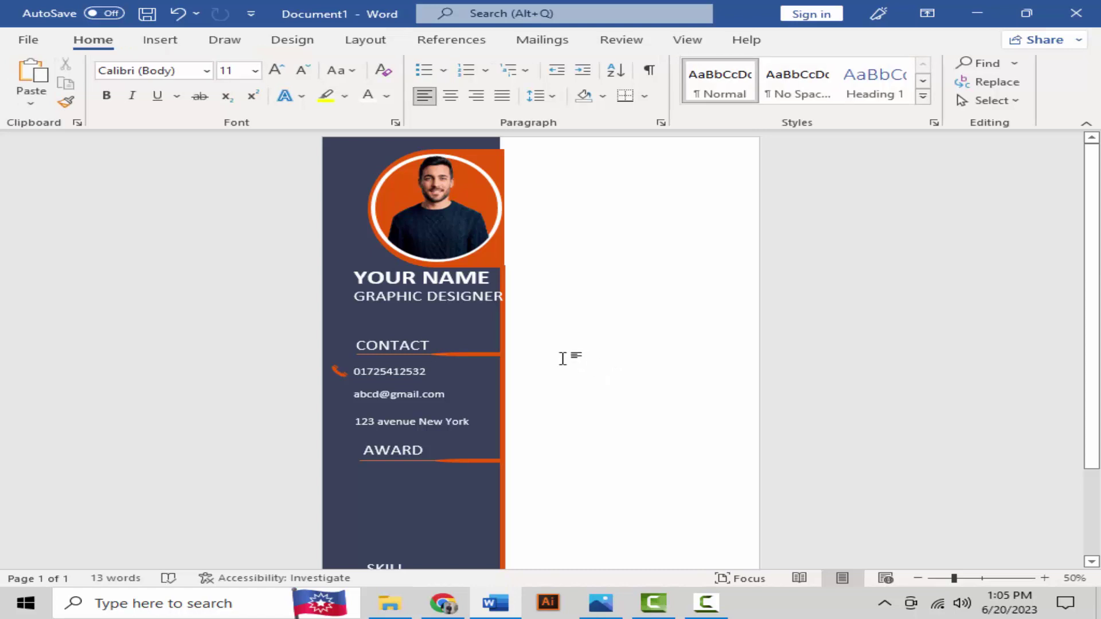
Step: Insert the envelope icon from the stock Icons library
click(170, 44)
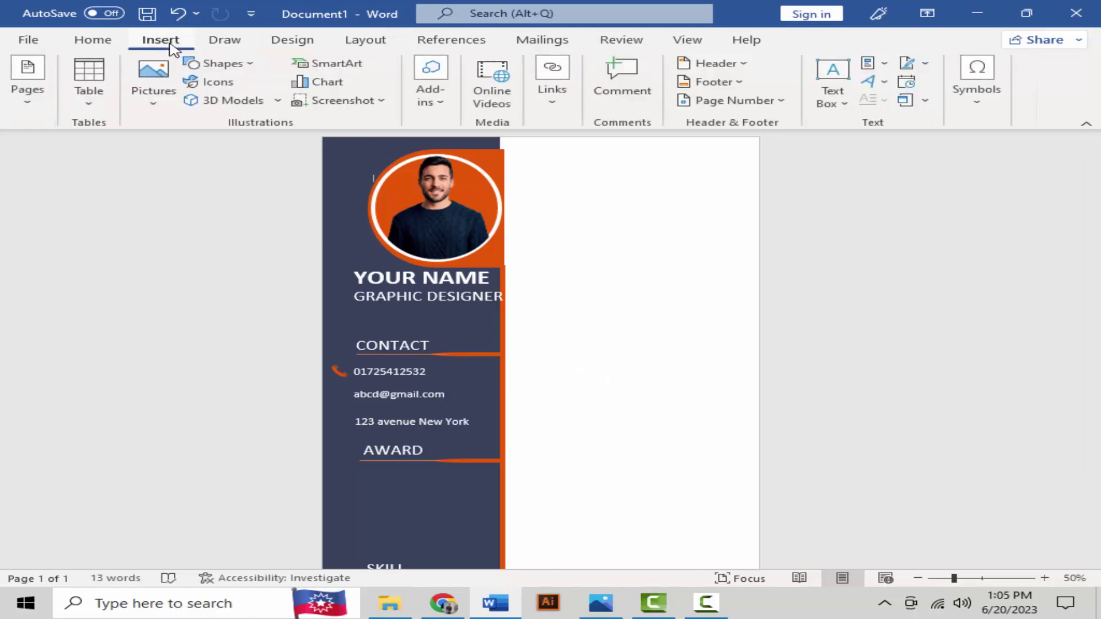
click(225, 83)
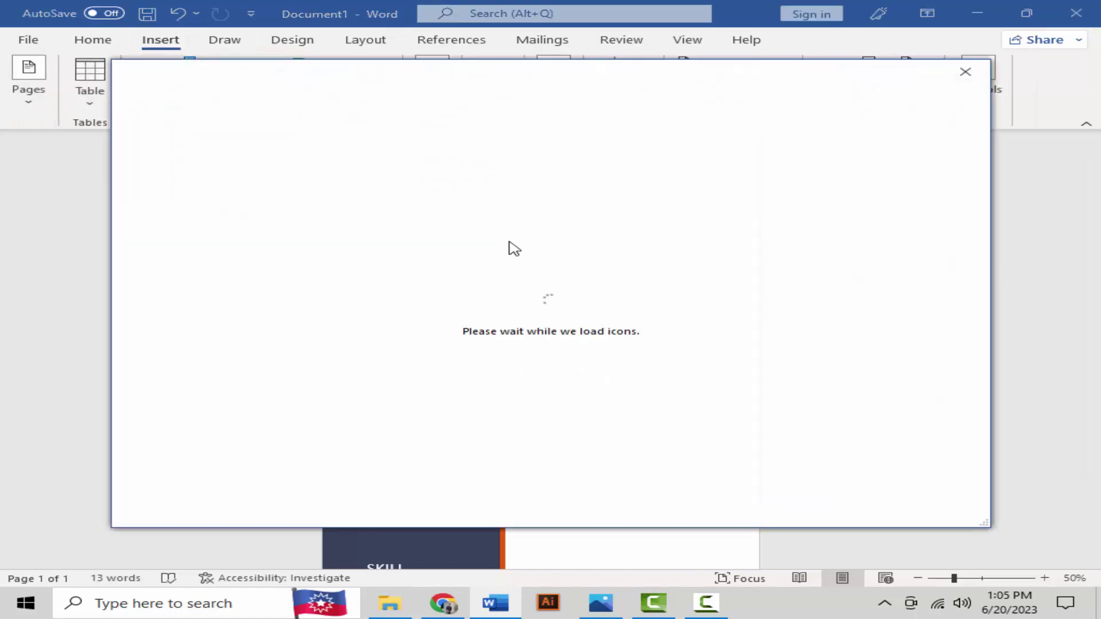
scroll(527, 264, down, 3)
scroll(539, 276, down, 2)
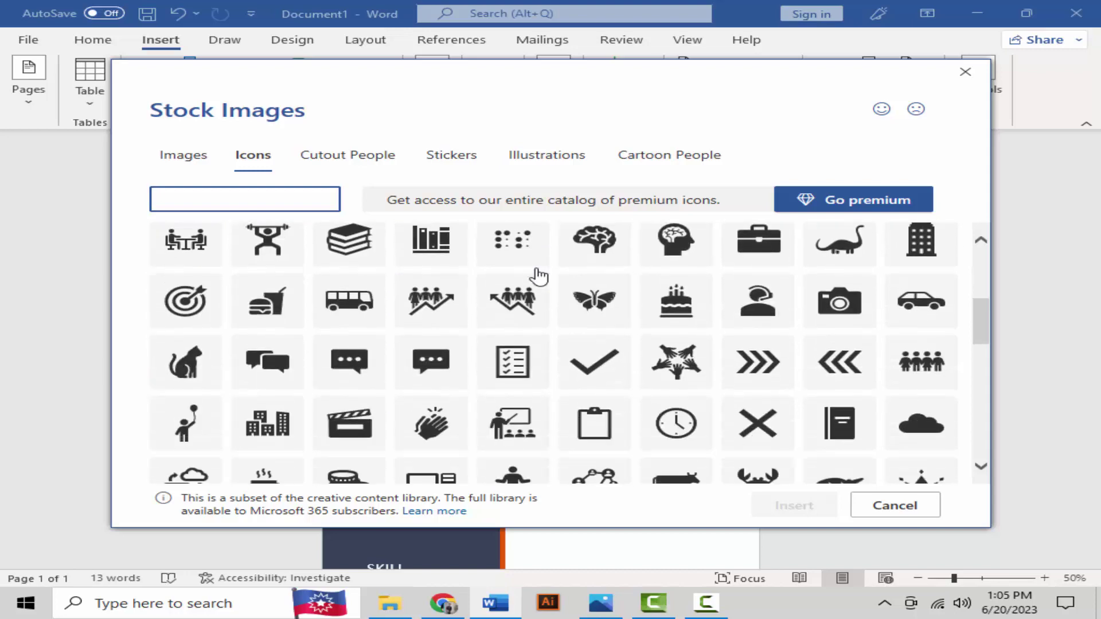
scroll(539, 276, down, 2)
scroll(539, 276, down, 2)
scroll(539, 276, down, 3)
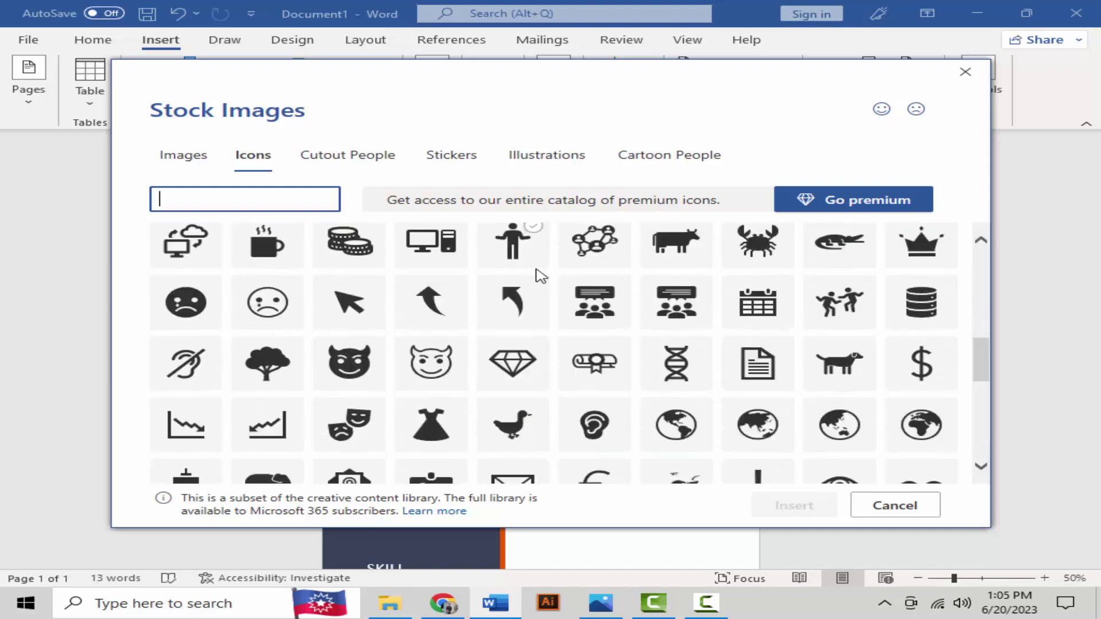
scroll(539, 277, down, 1)
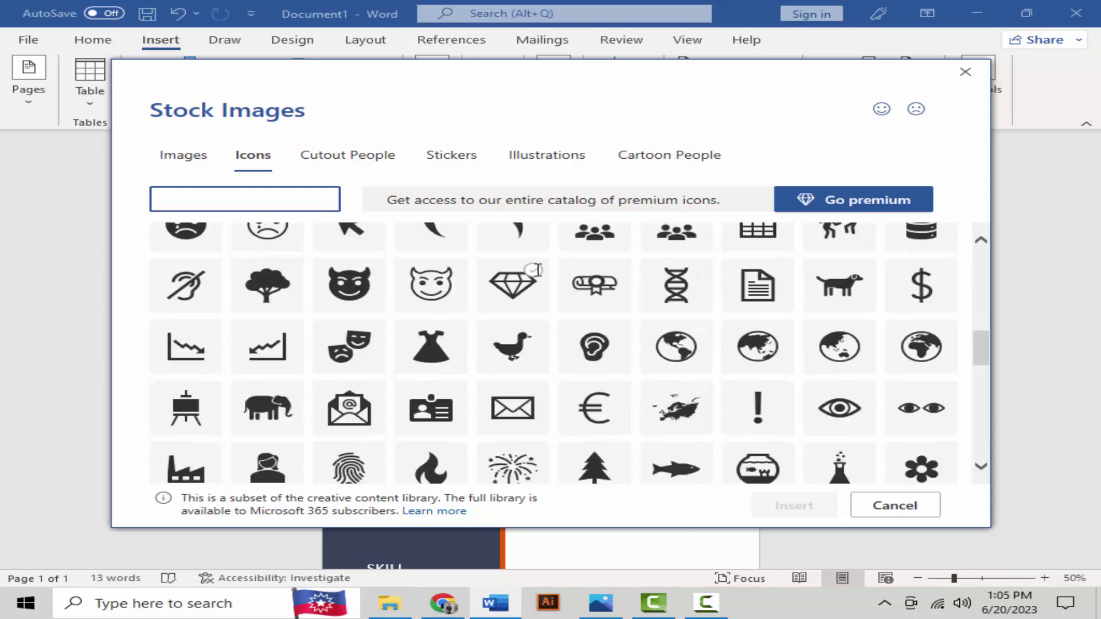
click(377, 418)
click(771, 515)
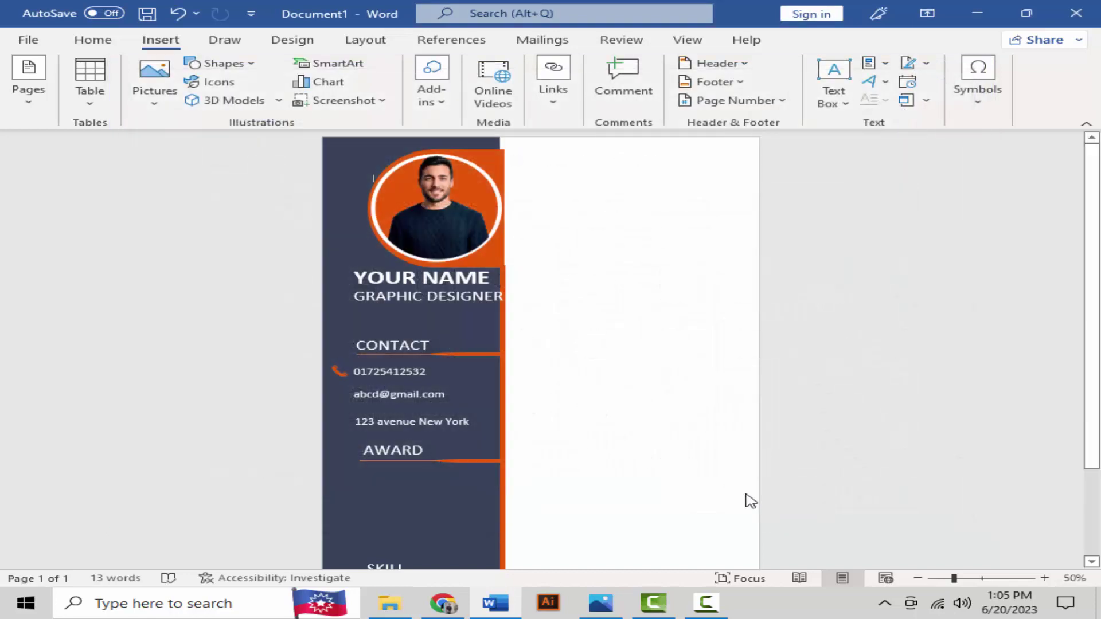
Step: Float the envelope icon in front of text, shrink it to 0.38", and place it beside the e-mail
click(552, 104)
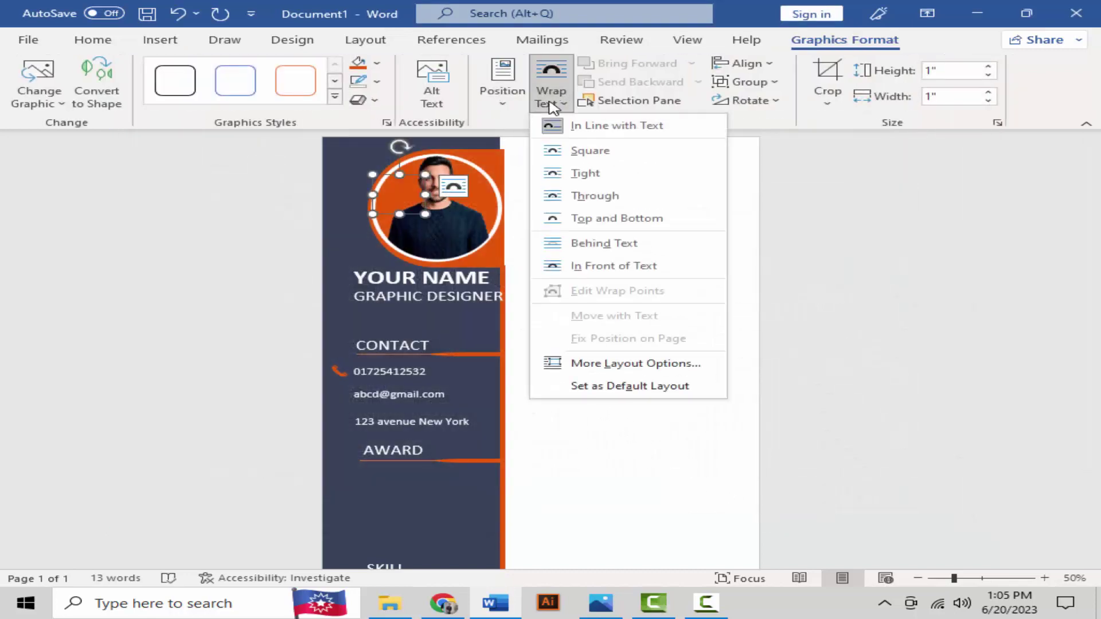
click(576, 266)
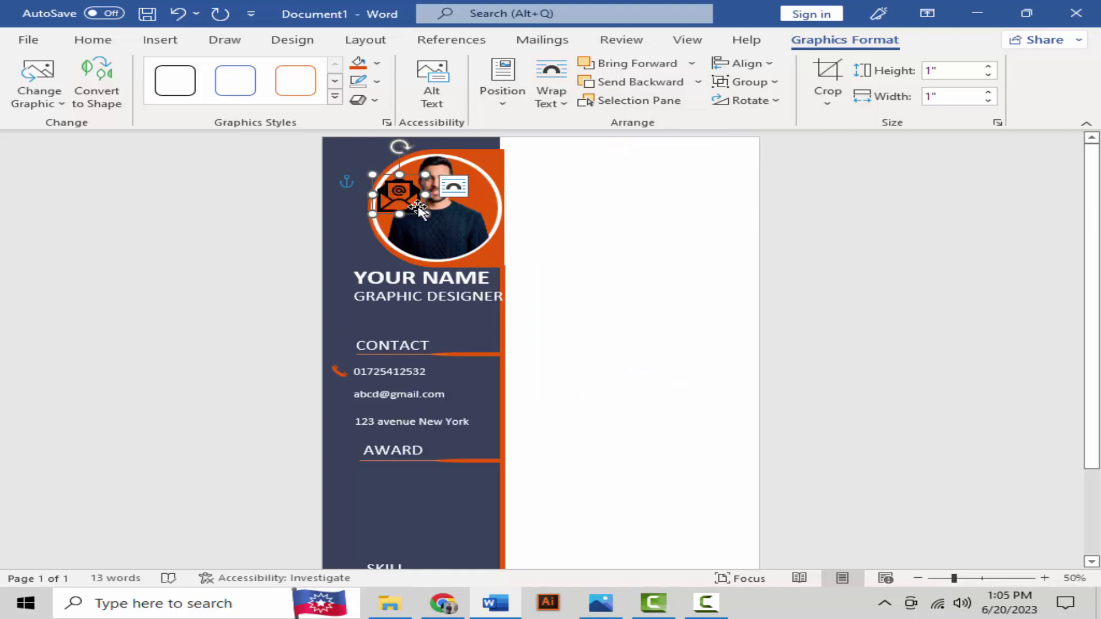
mouse_move(418, 210)
mouse_down()
mouse_move(405, 189)
mouse_move(373, 220)
mouse_move(344, 404)
mouse_move(357, 403)
mouse_move(339, 393)
mouse_up()
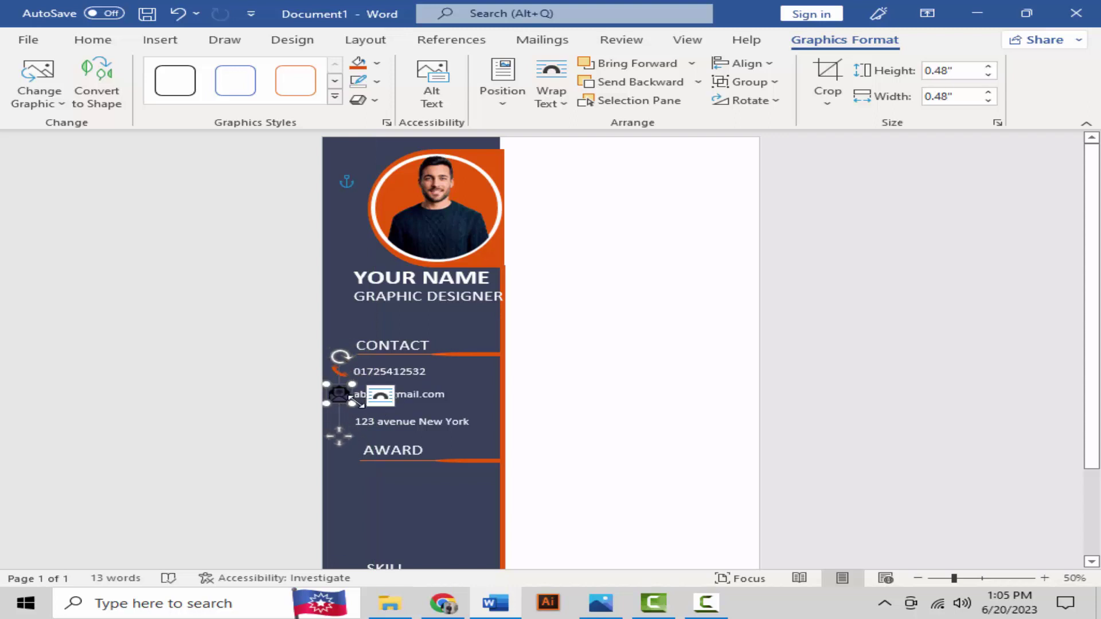
drag(350, 396, 343, 392)
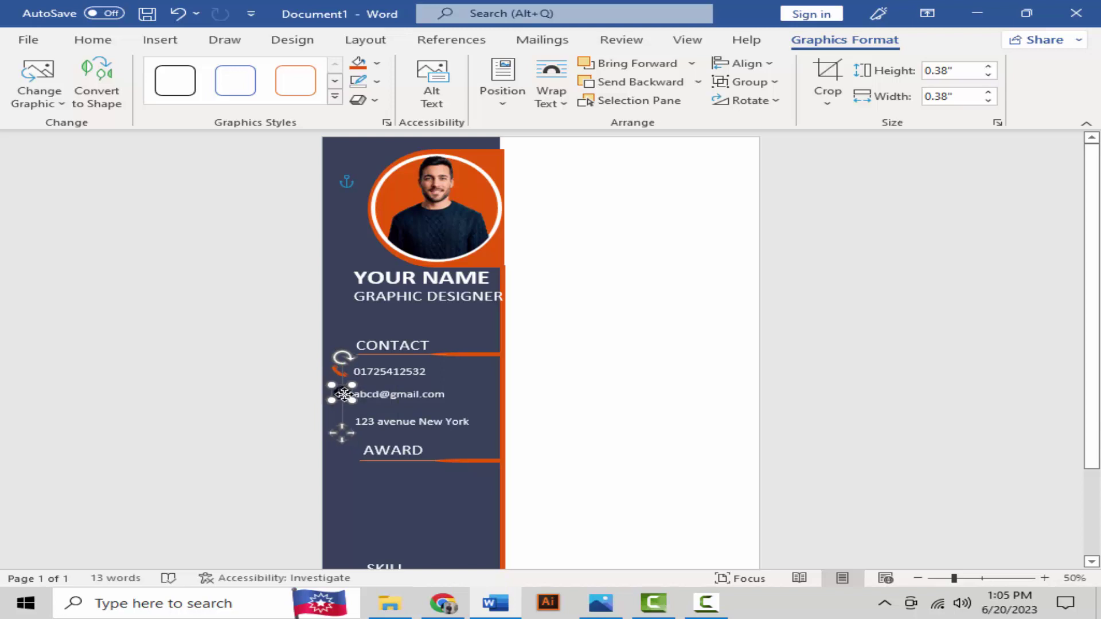
key(ctrl+z)
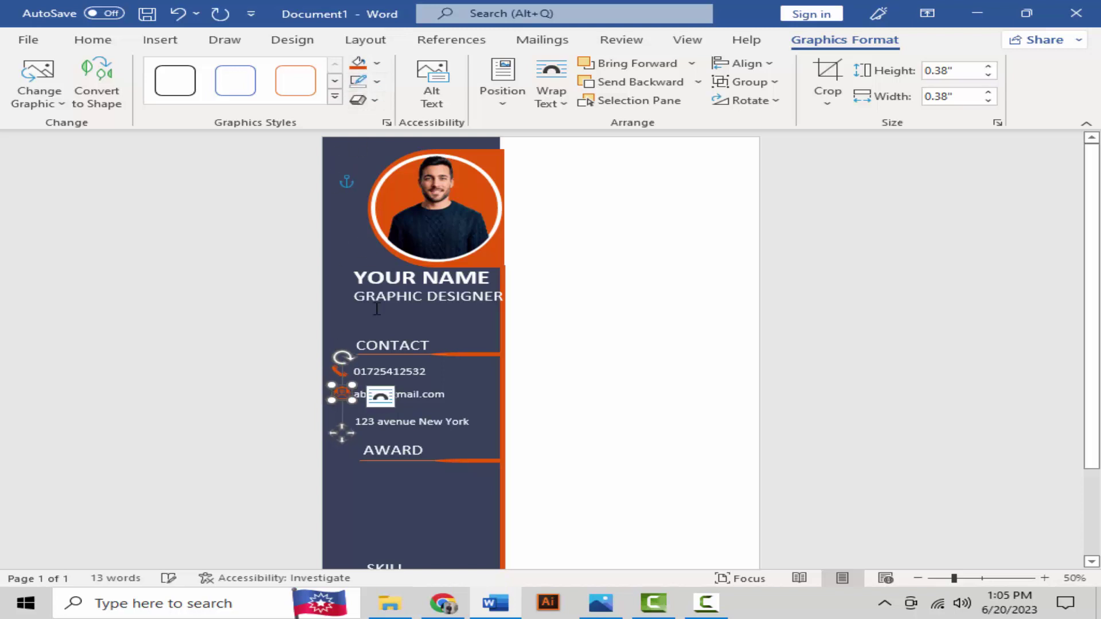
click(632, 421)
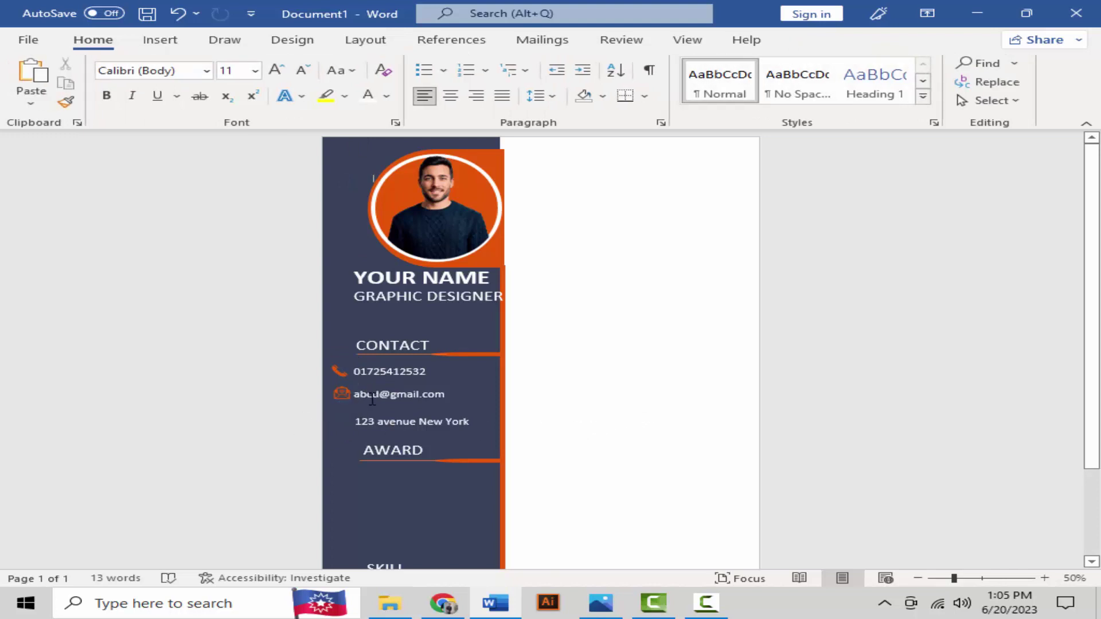
click(340, 397)
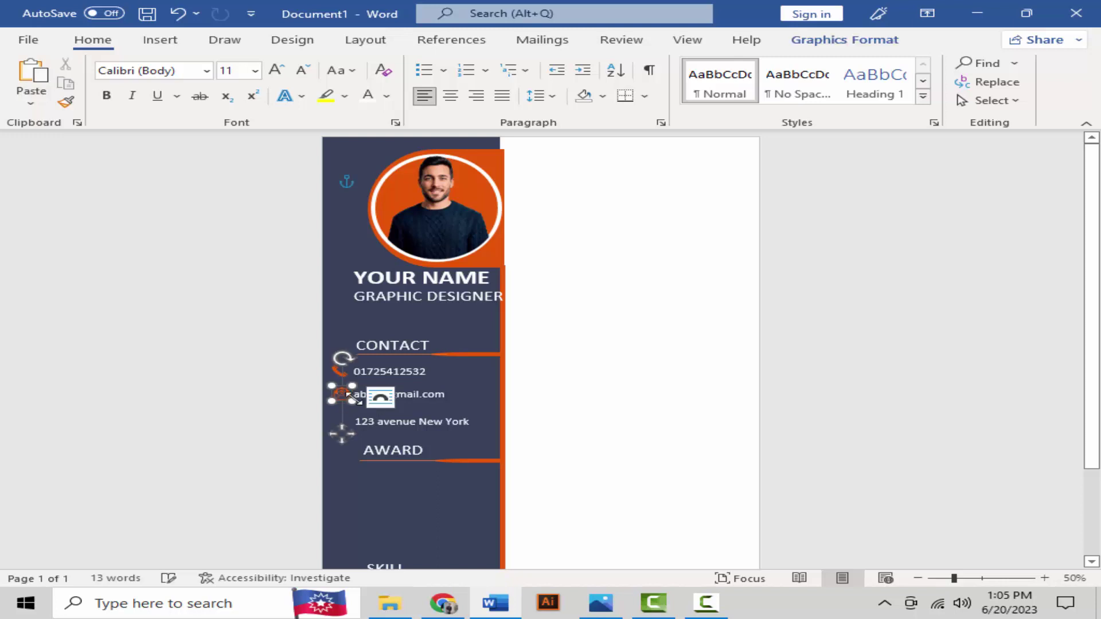
click(421, 393)
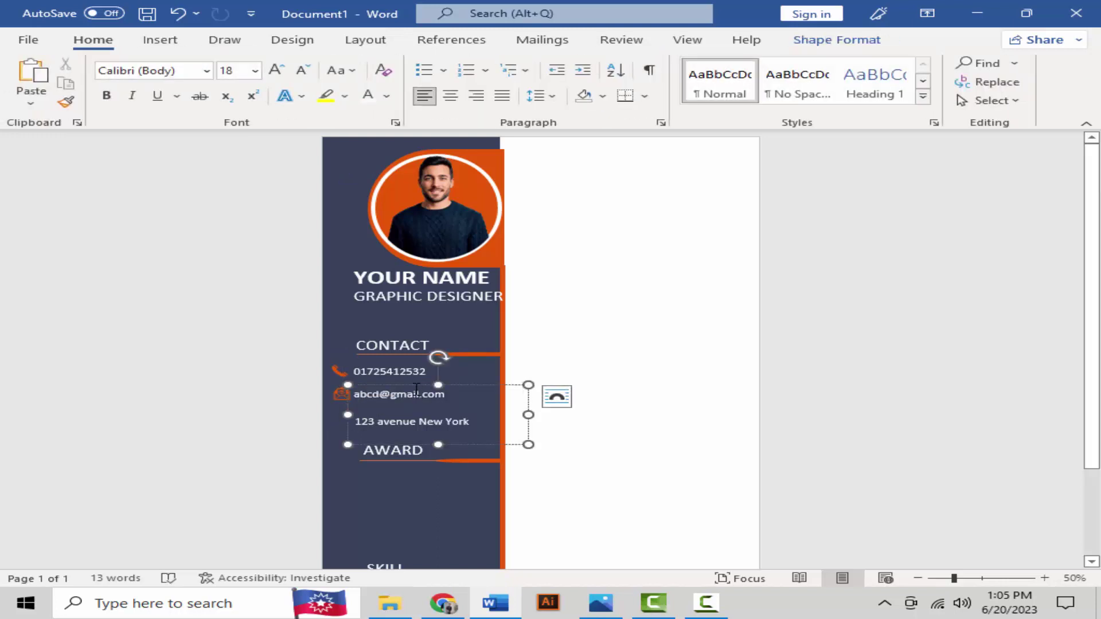
key(ctrl+z)
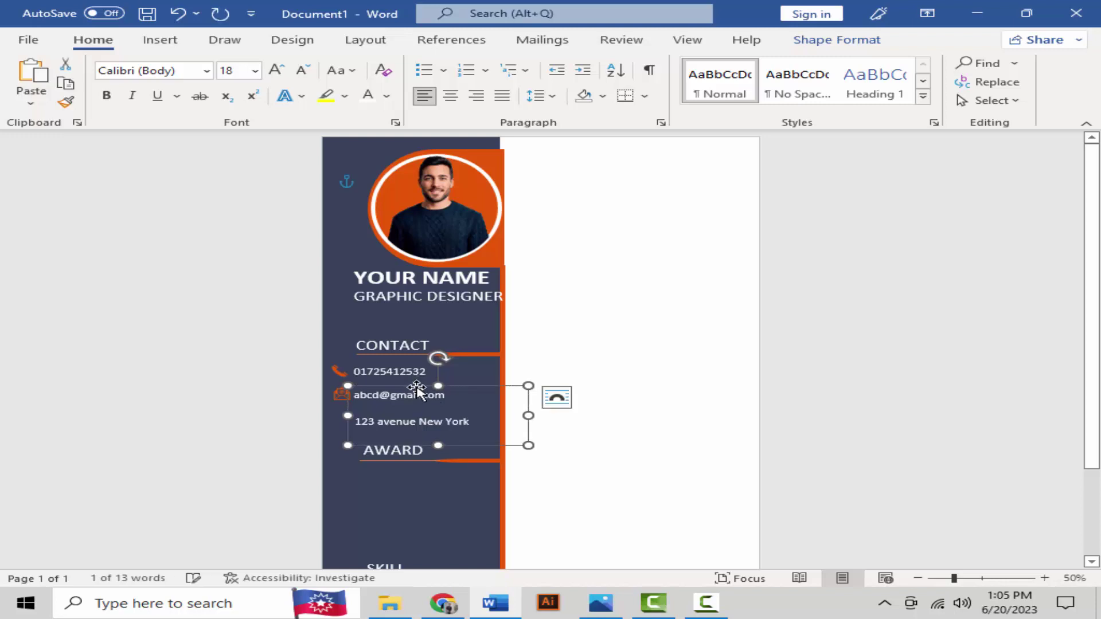
click(342, 396)
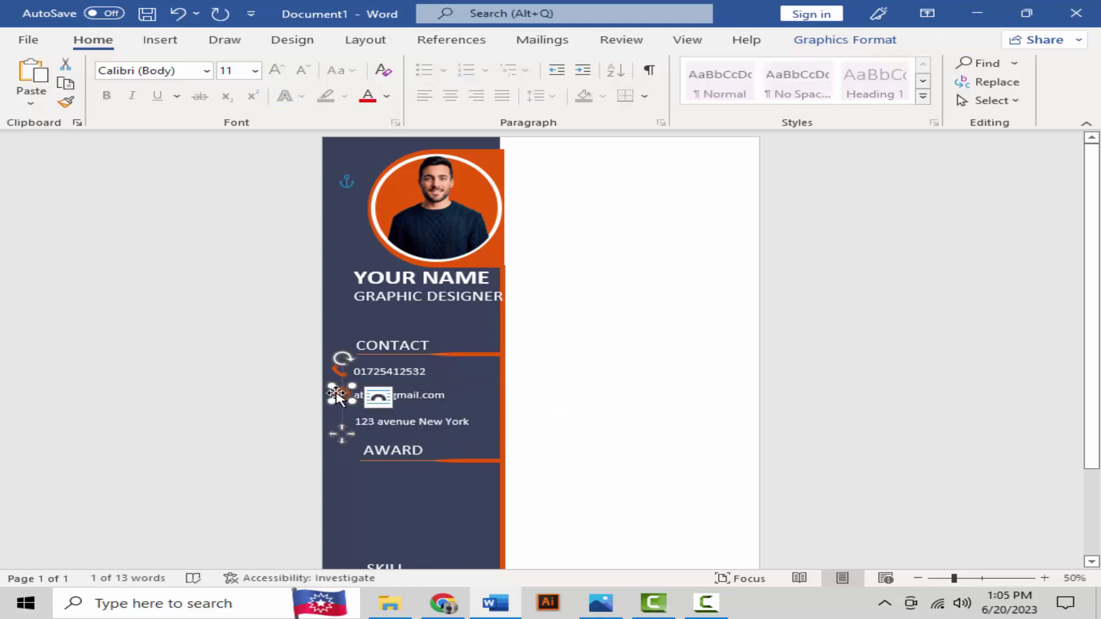
click(590, 385)
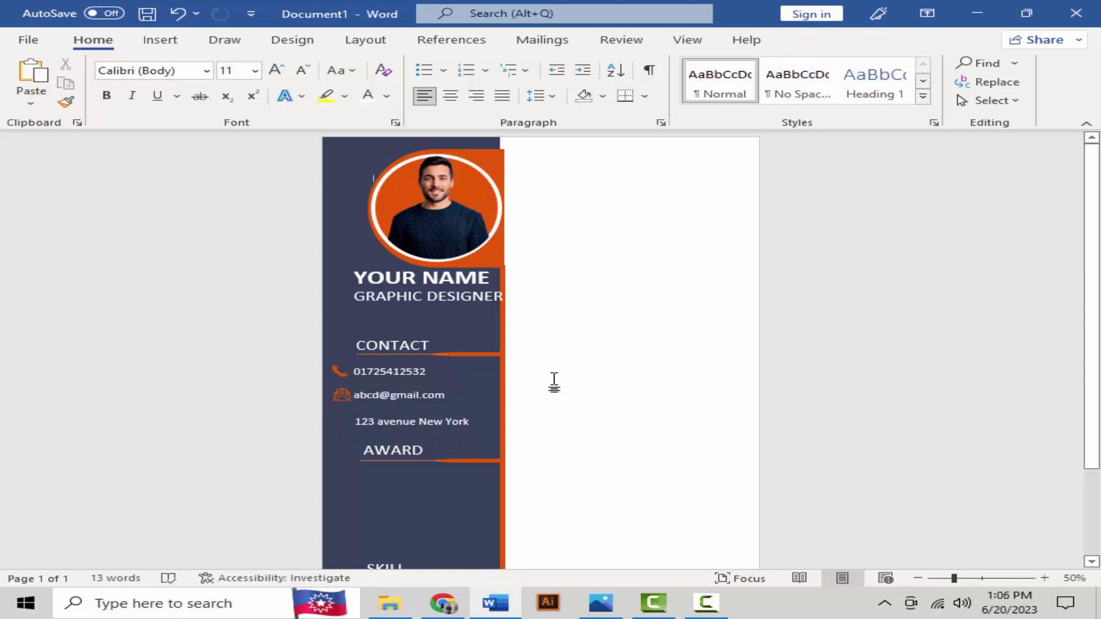
Step: In the stock Icons library, find and check the location pin icon
click(160, 42)
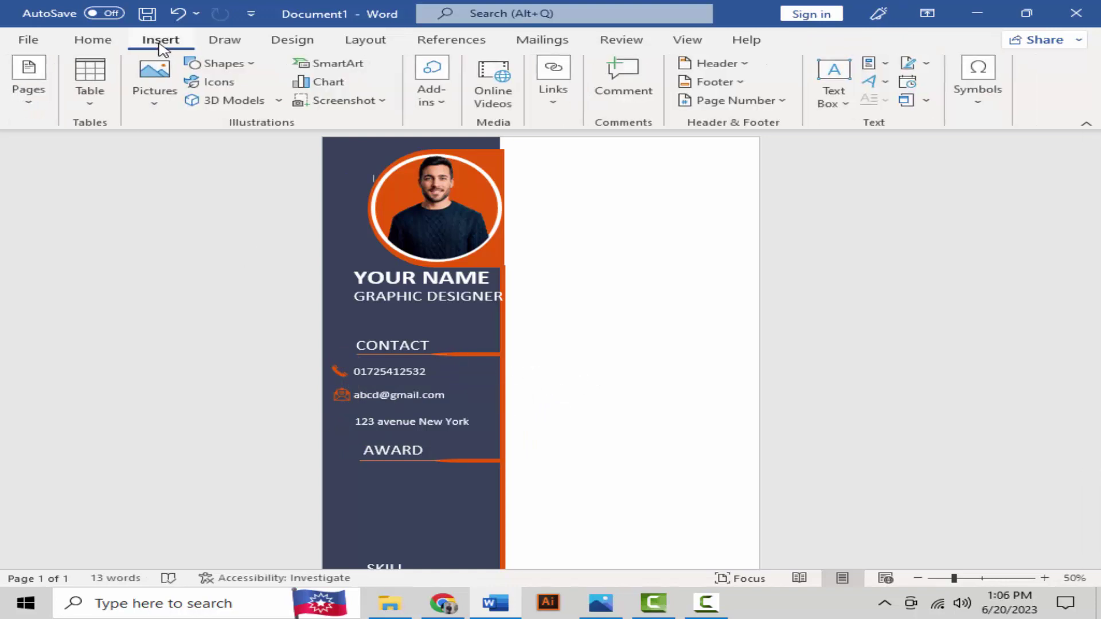
click(213, 81)
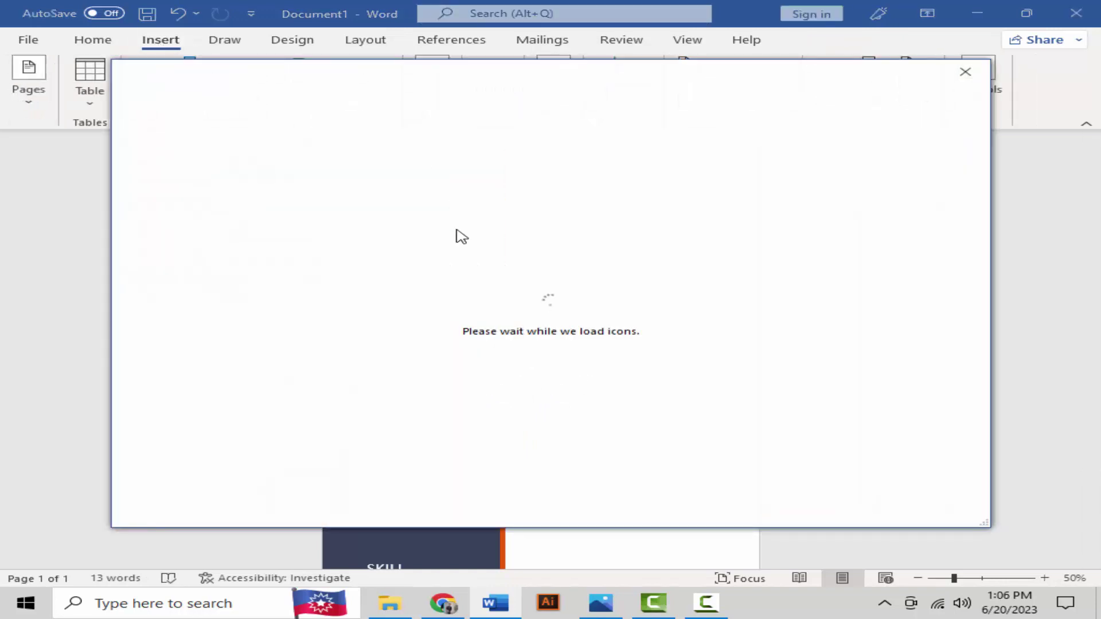
scroll(529, 315, down, 1)
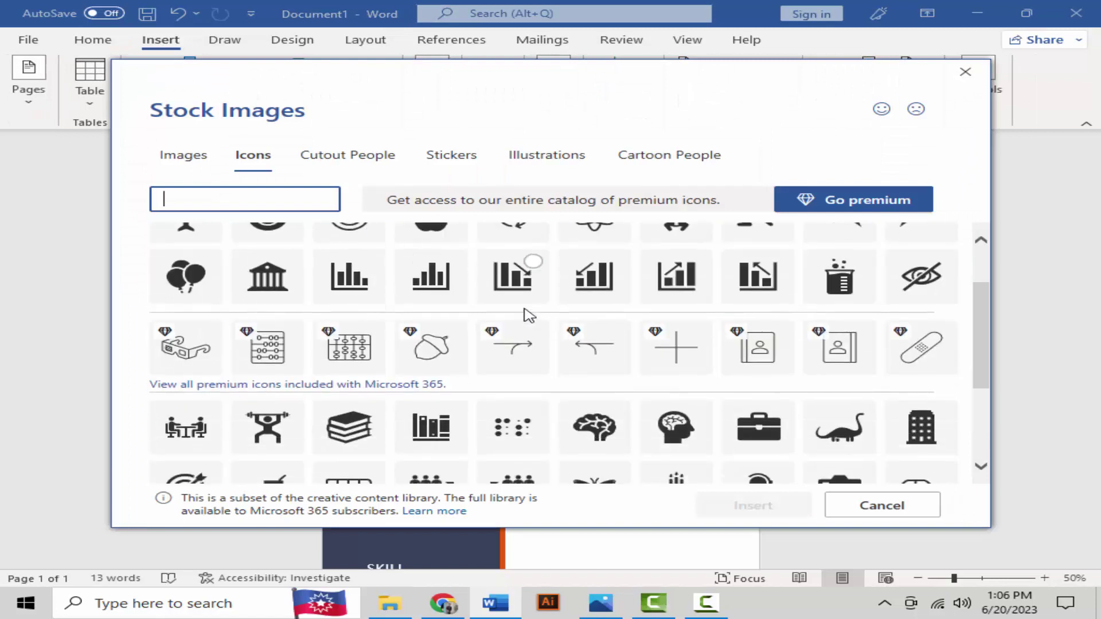
scroll(528, 315, down, 1)
scroll(524, 305, down, 2)
scroll(527, 301, down, 2)
scroll(531, 299, down, 2)
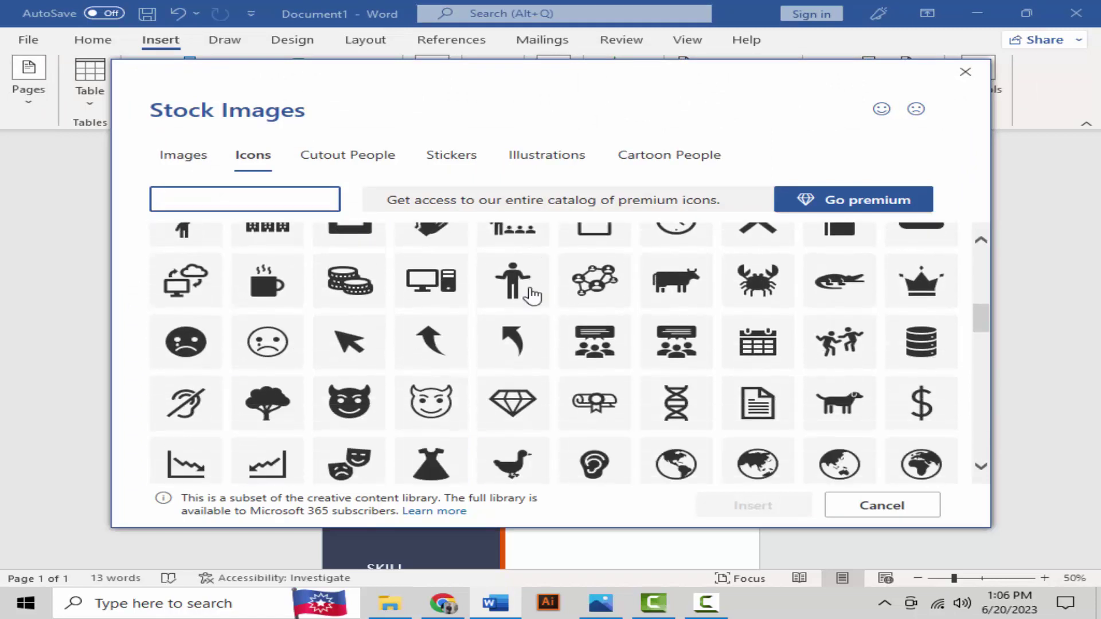
scroll(532, 295, down, 2)
scroll(532, 296, down, 2)
scroll(532, 296, down, 1)
scroll(532, 297, down, 3)
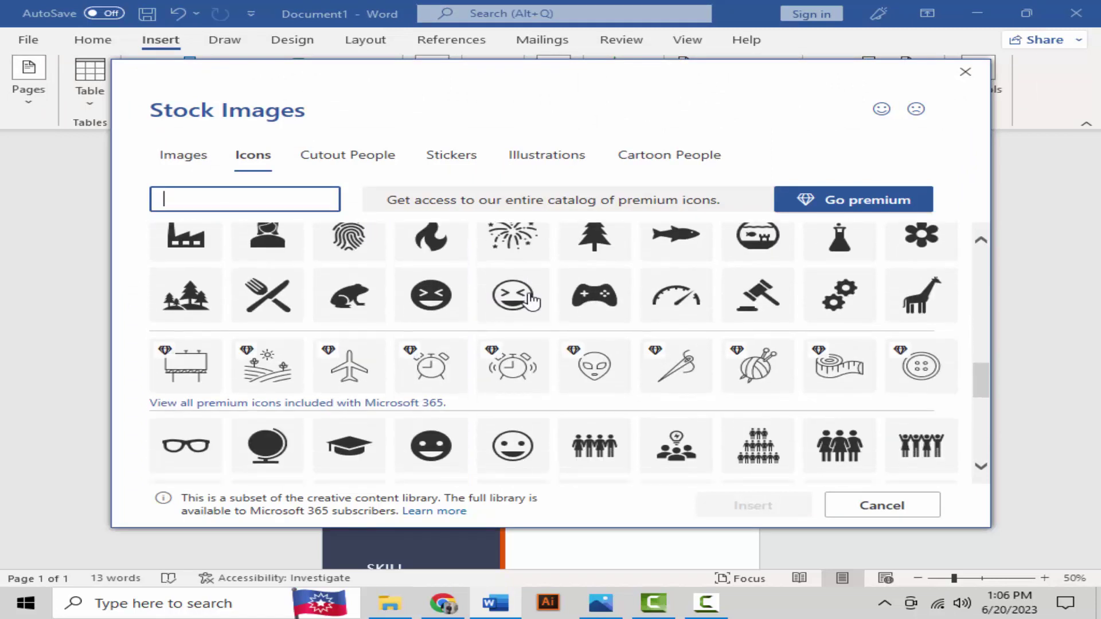
scroll(533, 298, down, 1)
scroll(532, 300, down, 2)
scroll(531, 295, down, 1)
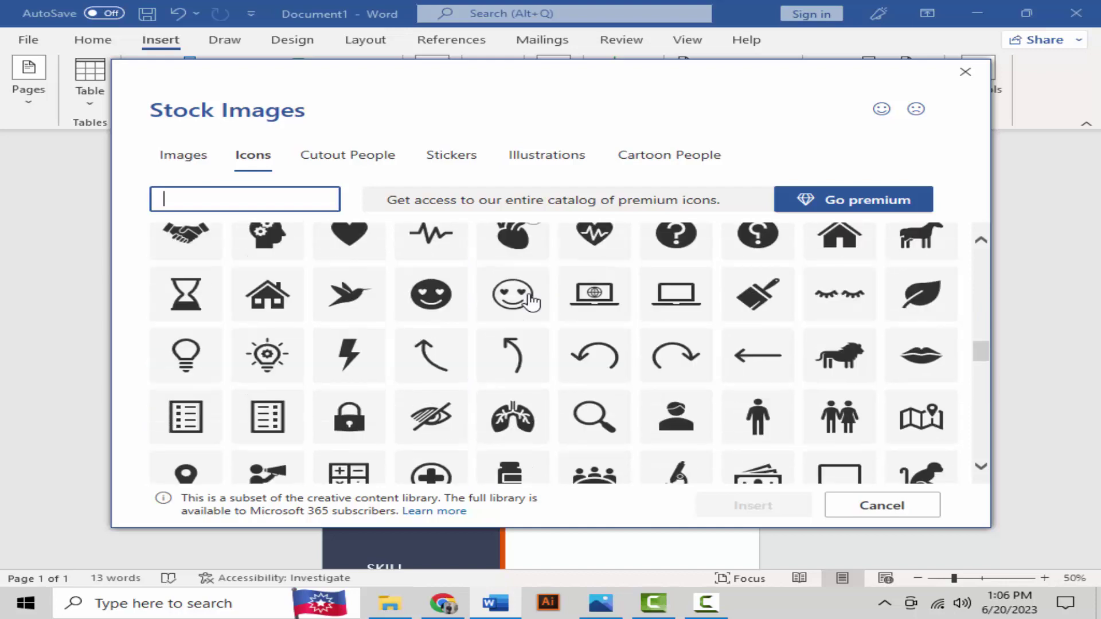
scroll(531, 297, down, 1)
scroll(532, 299, down, 1)
scroll(532, 298, down, 1)
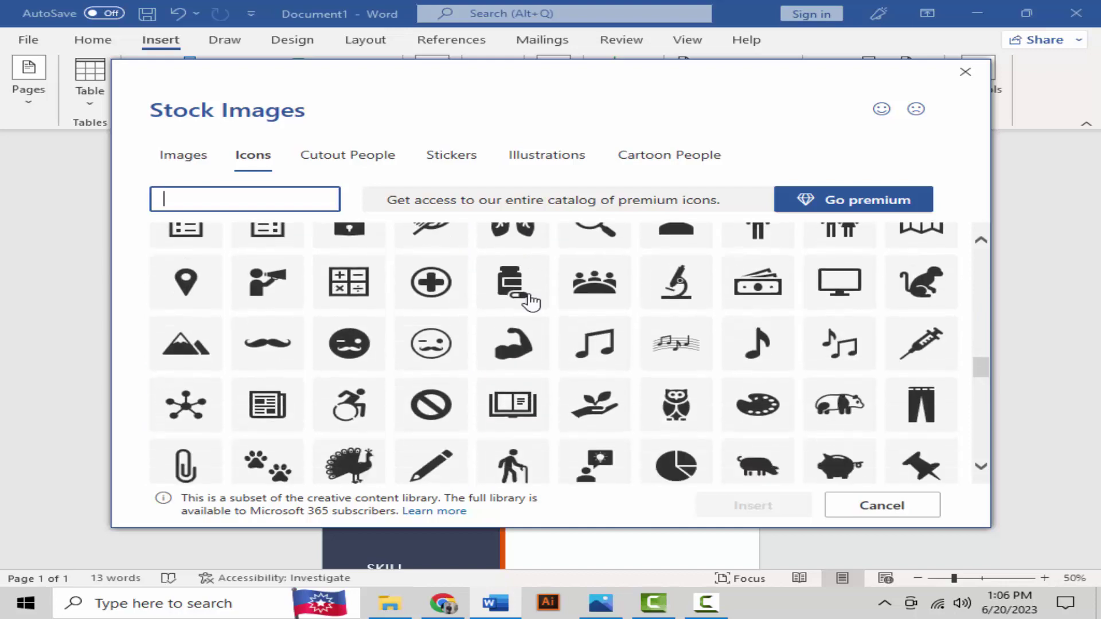
scroll(533, 299, down, 2)
scroll(533, 300, down, 1)
scroll(532, 301, down, 2)
scroll(532, 301, down, 1)
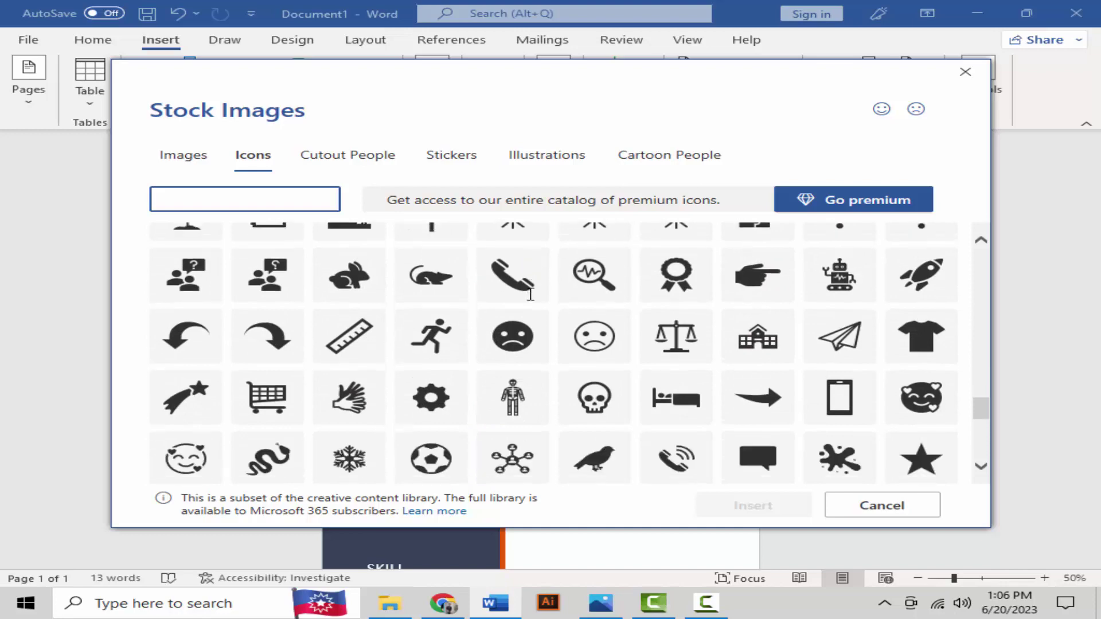
scroll(531, 301, down, 1)
scroll(532, 301, down, 1)
scroll(532, 301, down, 1)
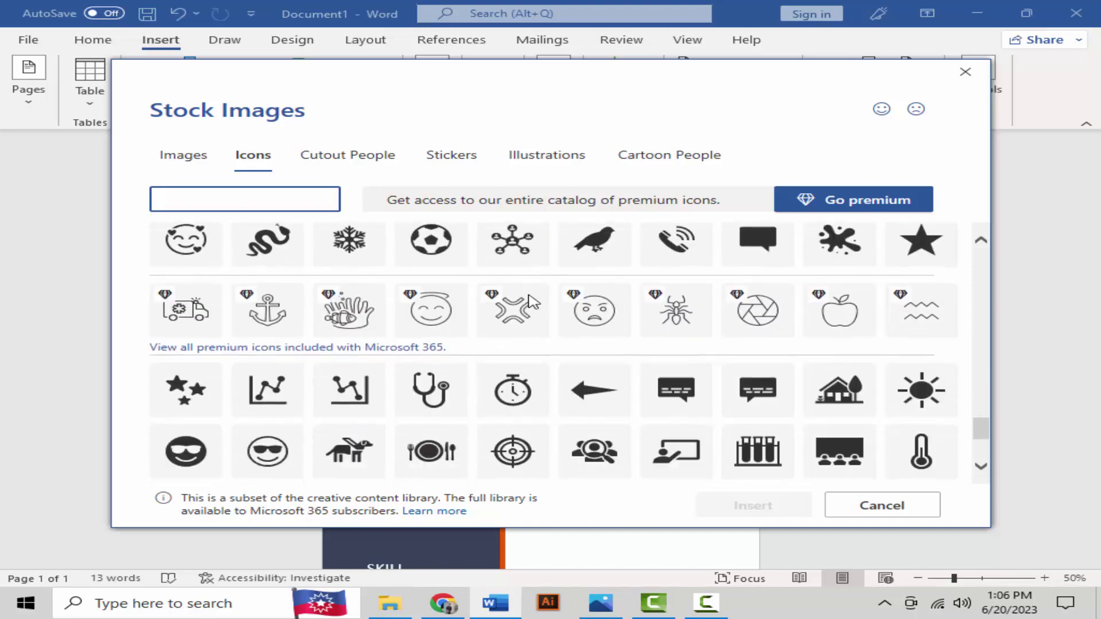
scroll(531, 301, down, 1)
scroll(531, 298, down, 1)
scroll(531, 298, down, 1)
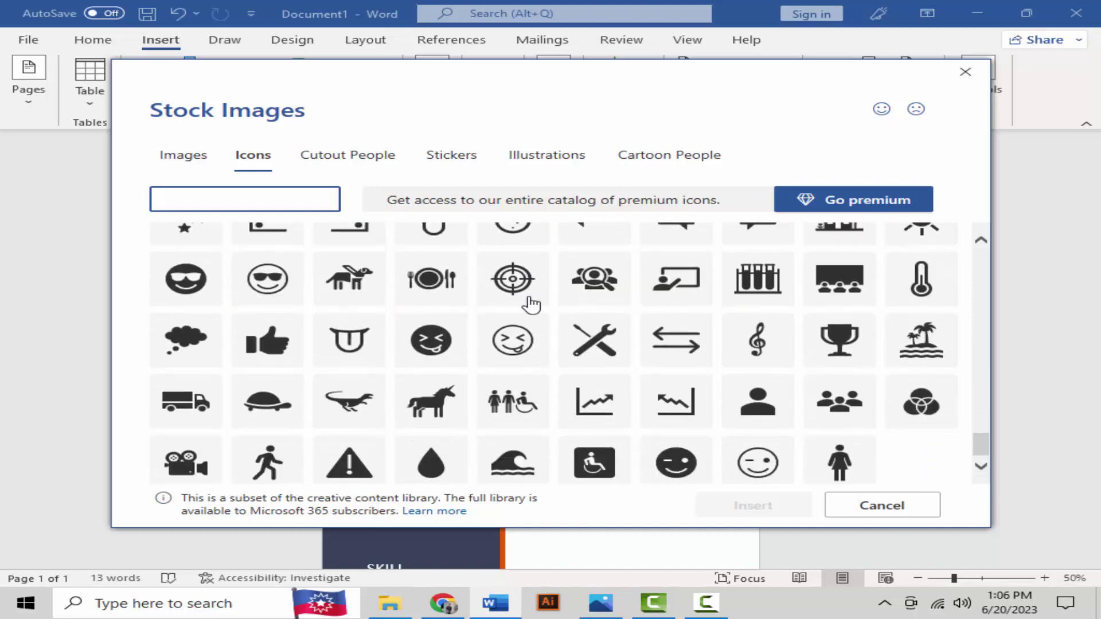
scroll(529, 297, up, 1)
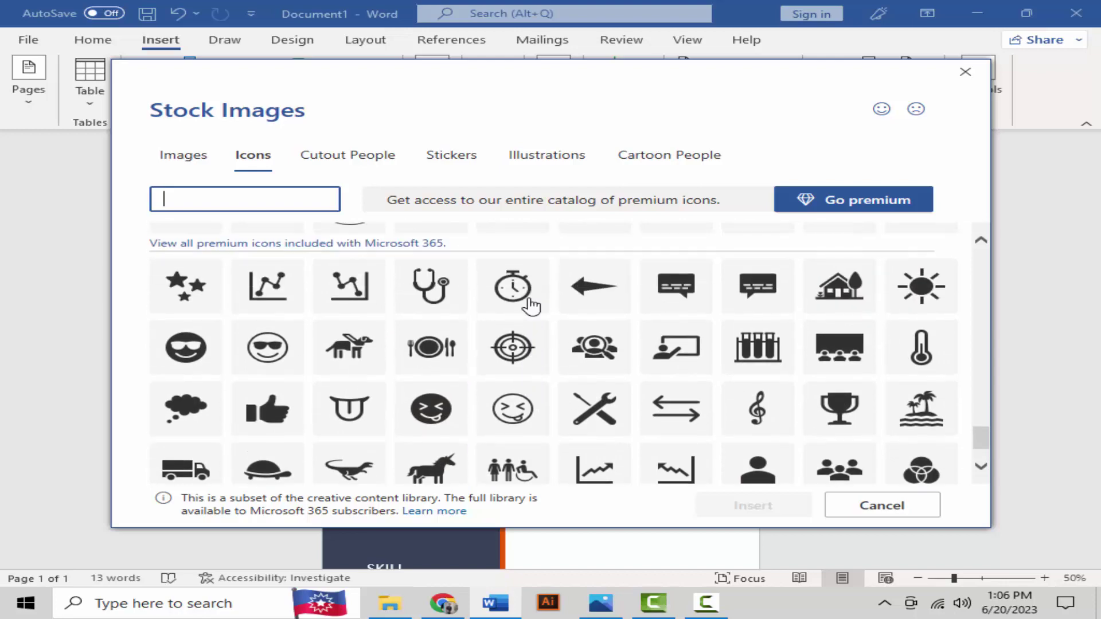
scroll(528, 297, up, 1)
scroll(529, 298, up, 1)
scroll(530, 299, up, 1)
scroll(532, 305, up, 1)
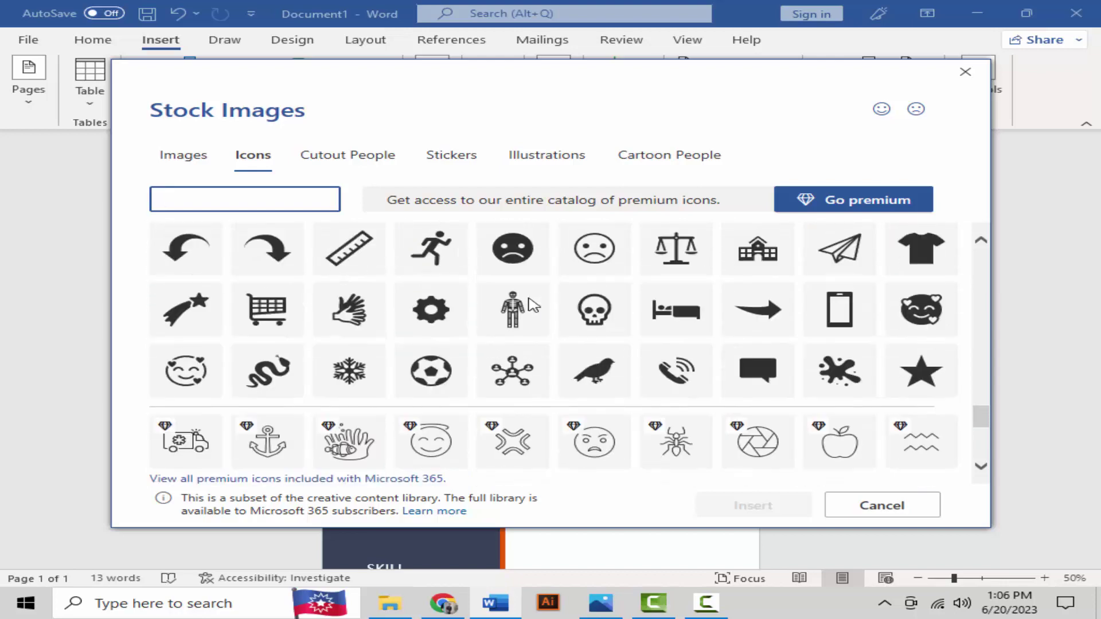
scroll(562, 340, up, 1)
scroll(561, 341, up, 1)
scroll(562, 341, up, 1)
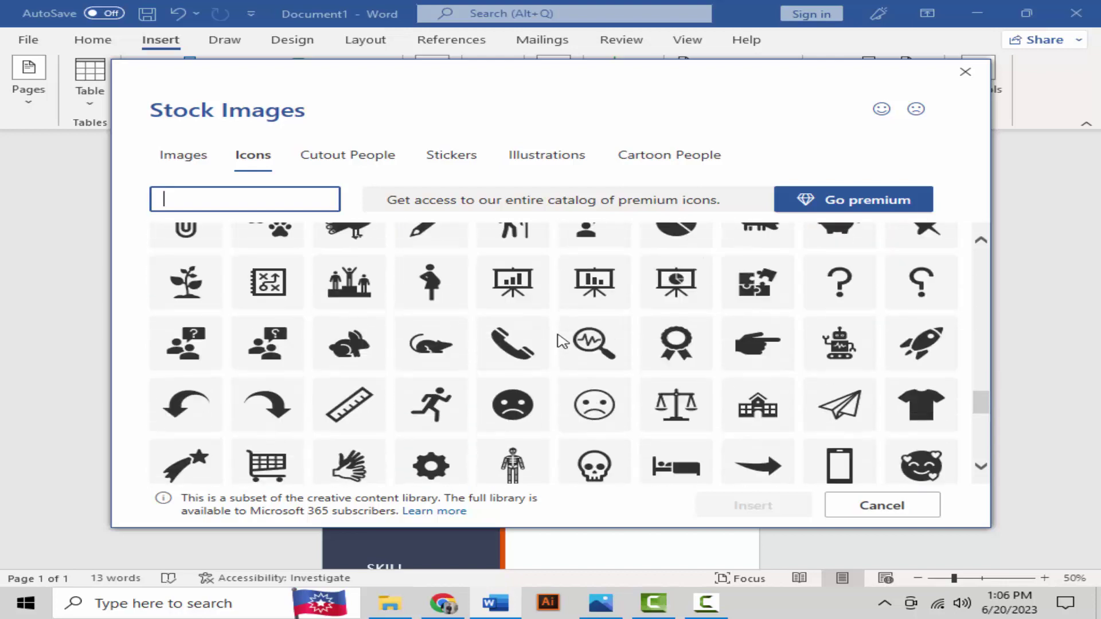
scroll(562, 341, up, 1)
scroll(562, 340, up, 1)
scroll(562, 340, up, 1)
scroll(562, 341, up, 1)
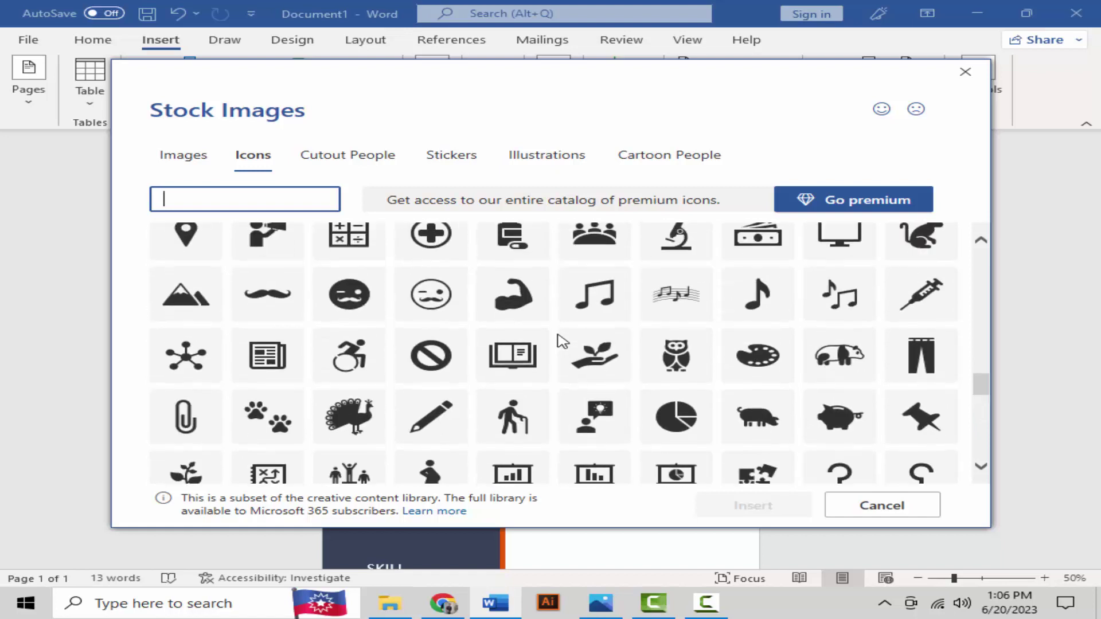
scroll(562, 340, up, 2)
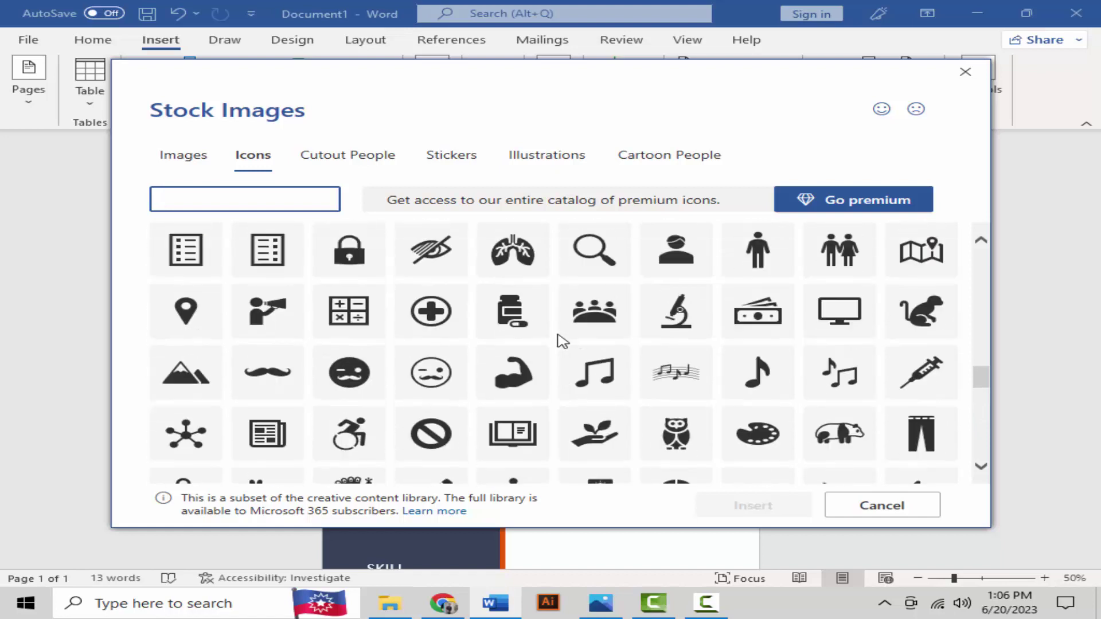
click(191, 312)
Step: Insert the pin icon, set it to In Front of Text, and drag it toward the address line
click(753, 516)
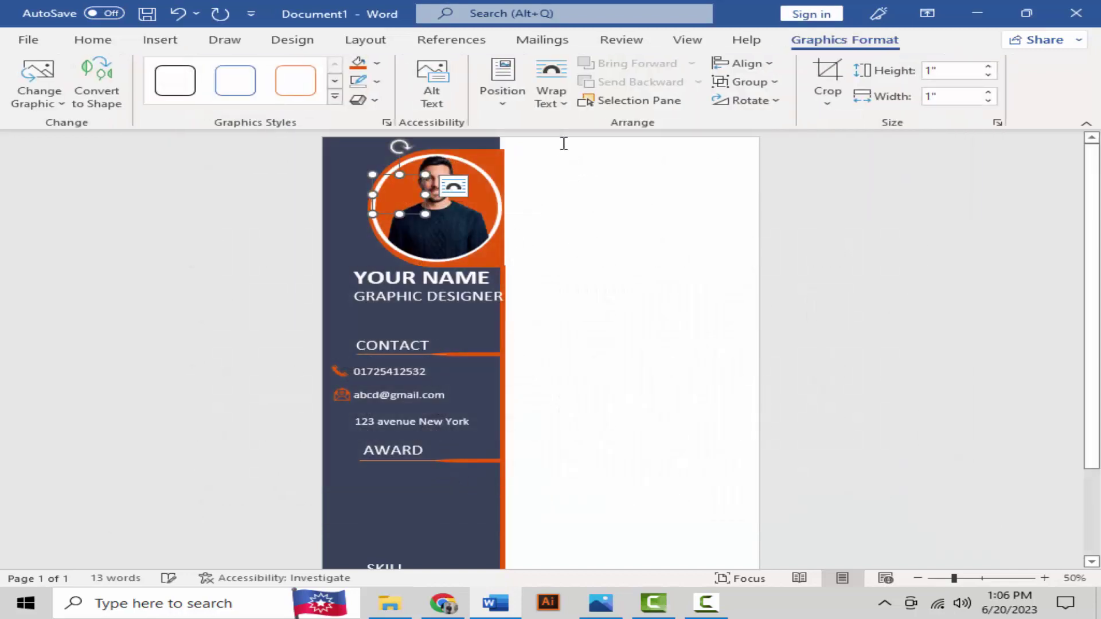
click(551, 95)
click(573, 265)
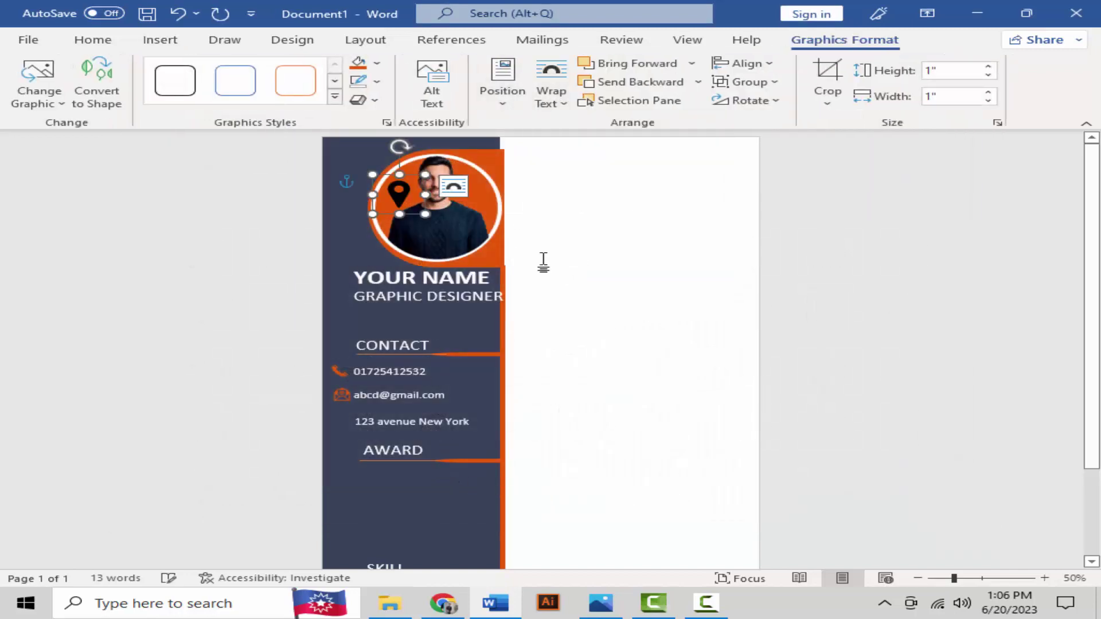
drag(370, 228, 344, 421)
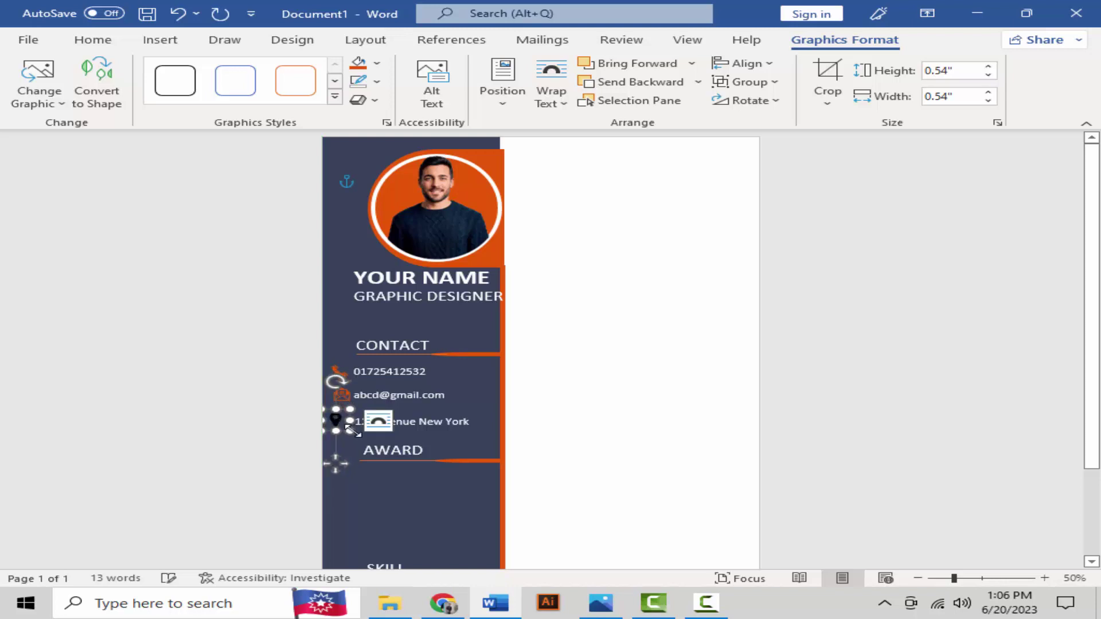
Step: Resize the pin icon to 0.44" and align it just left of the address
key(ctrl+z)
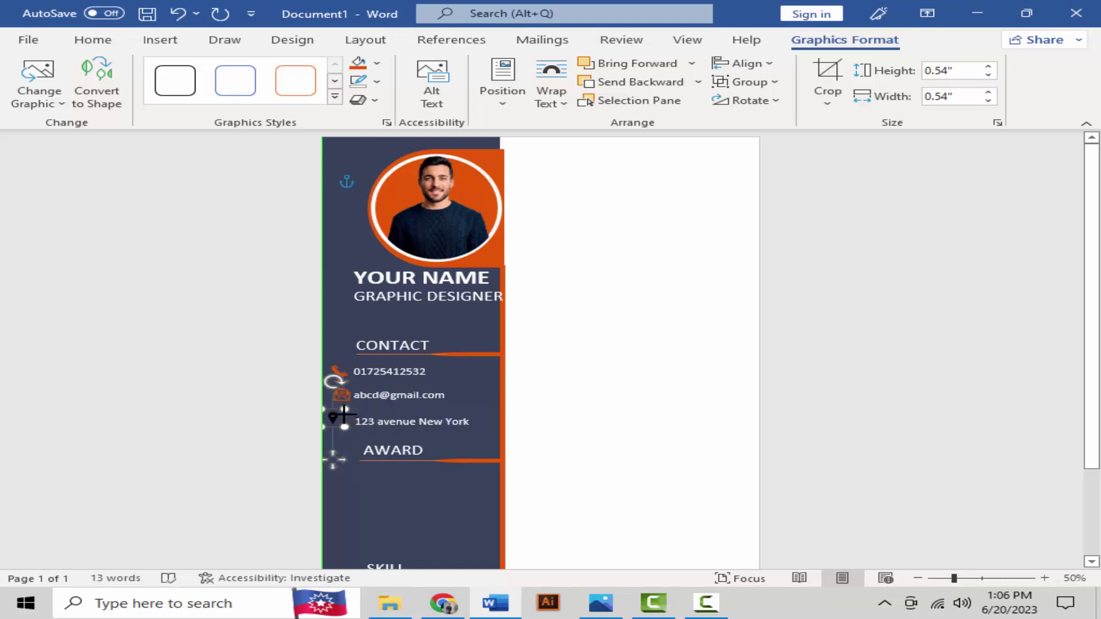
drag(346, 417, 353, 419)
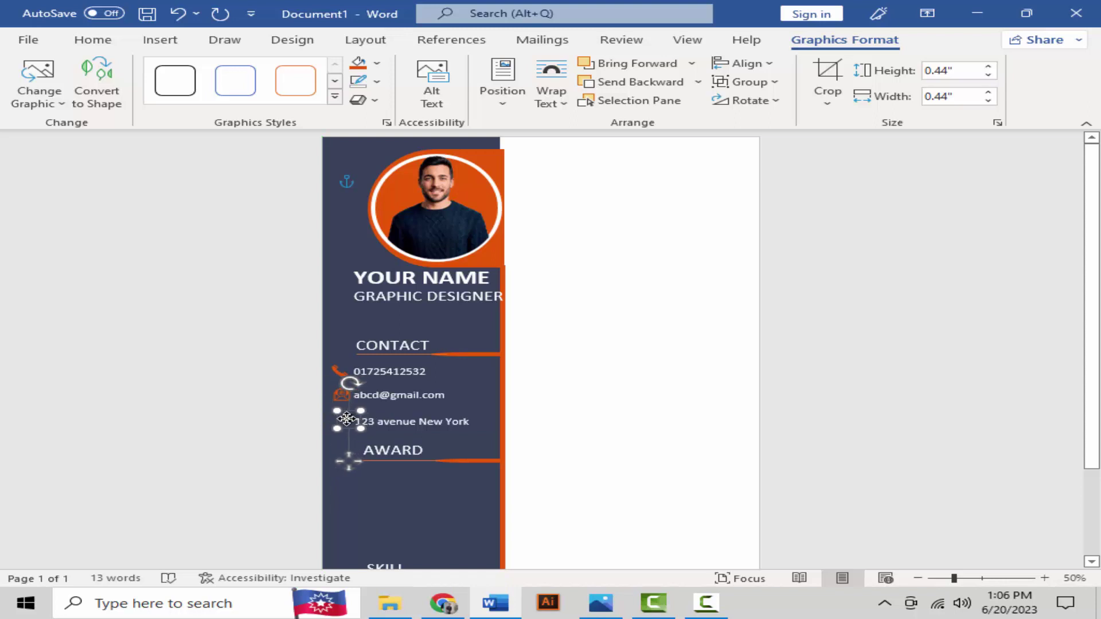
drag(352, 419, 348, 419)
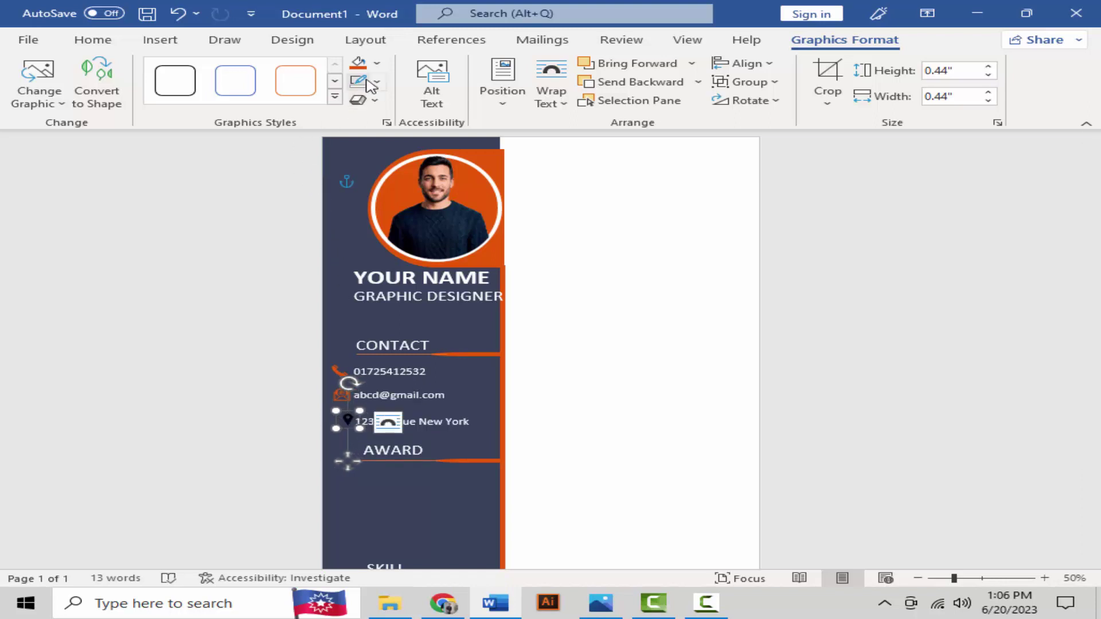
key(ctrl+z)
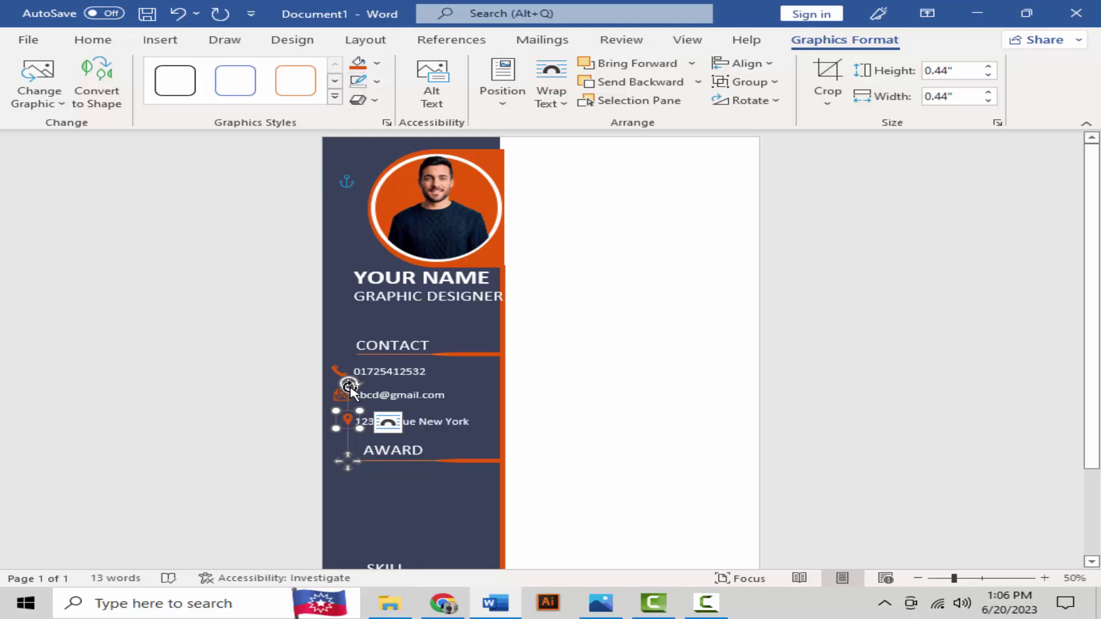
drag(348, 404, 344, 404)
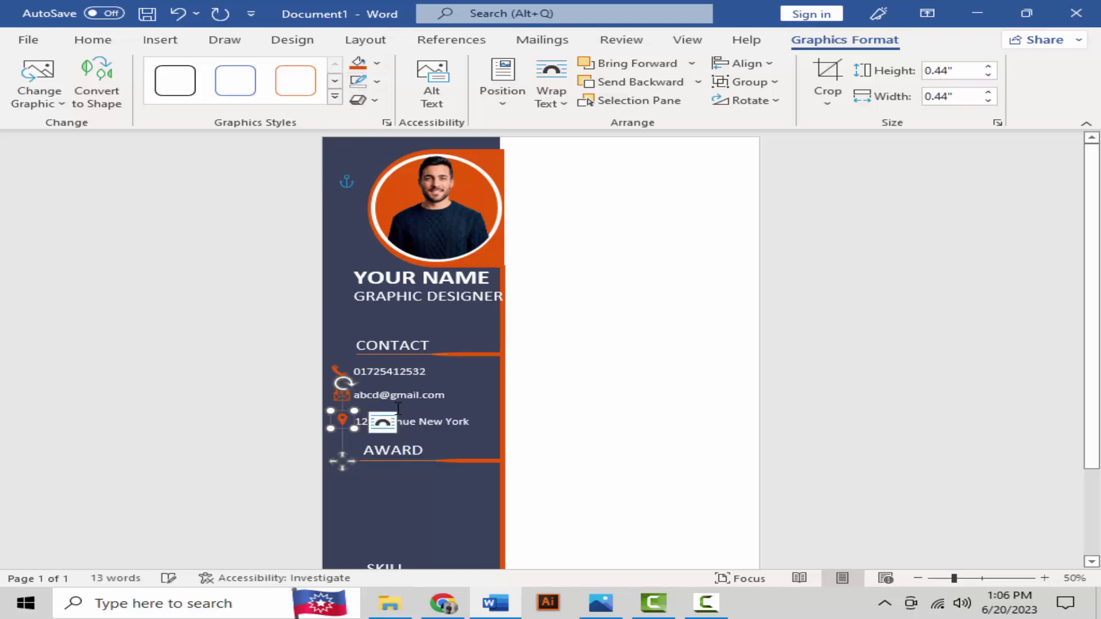
click(584, 413)
scroll(583, 407, down, 1)
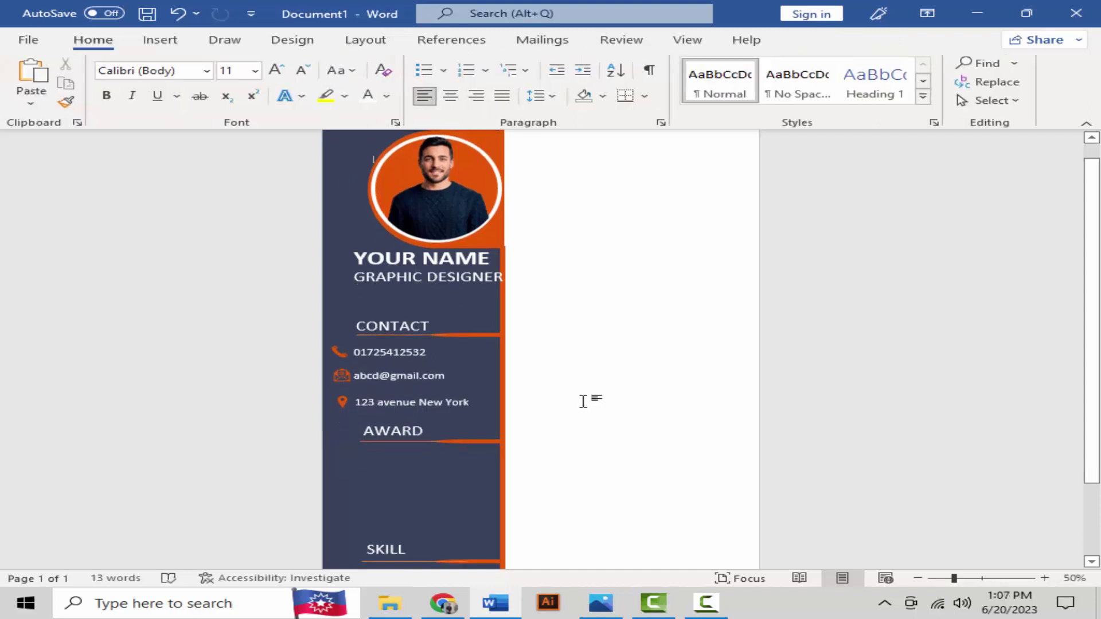
Step: Zoom out and duplicate the address text box with Copy and Paste
ctrl+scroll(576, 382, down, 1)
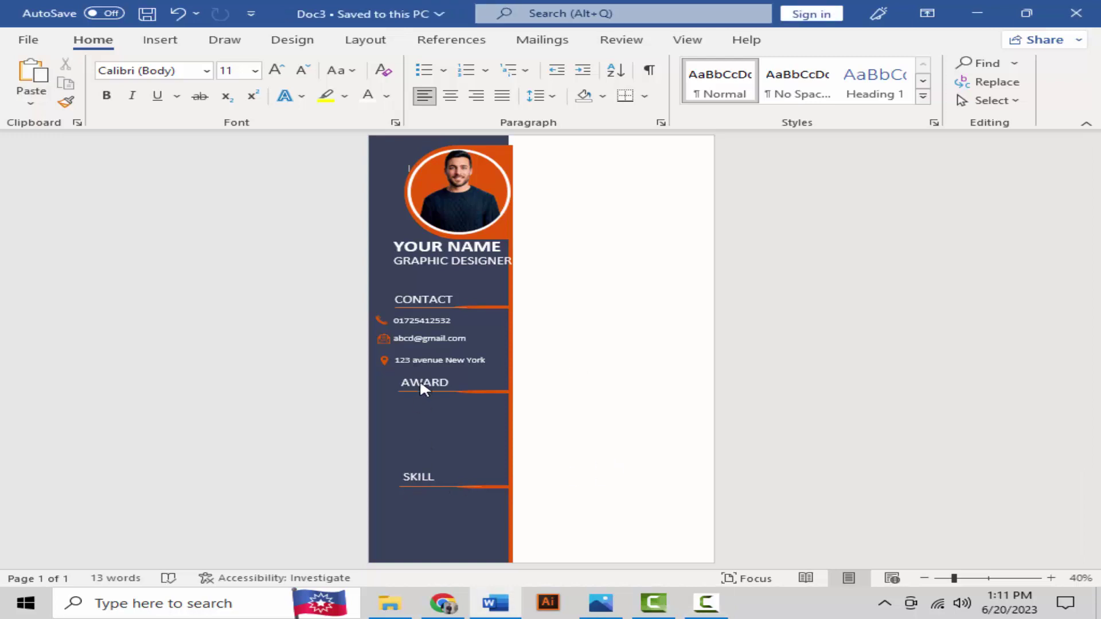
click(434, 380)
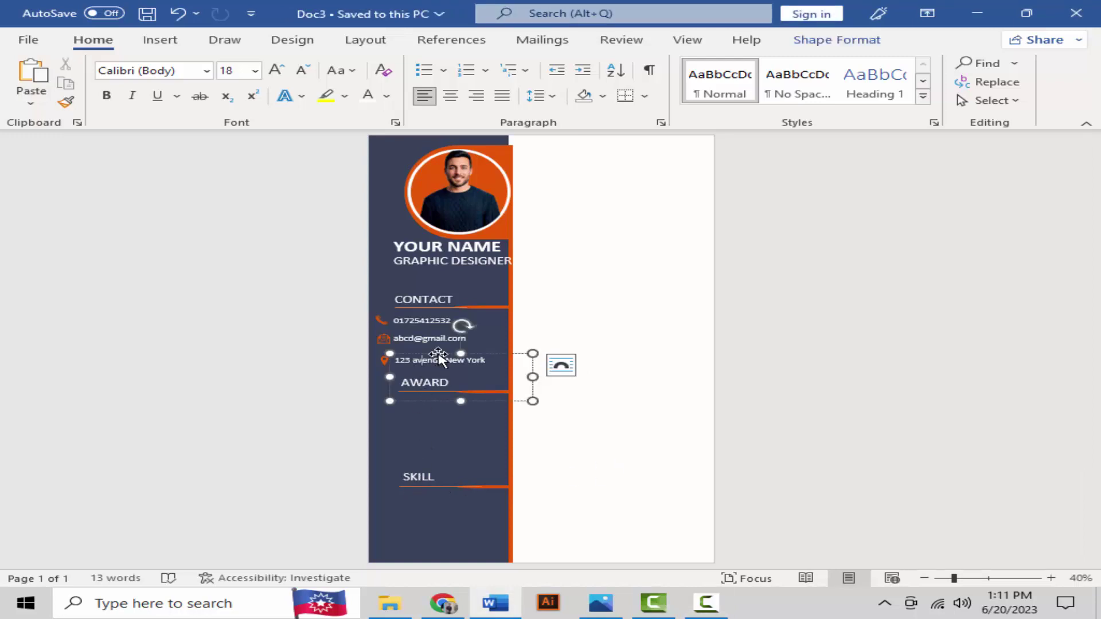
right_click(437, 358)
click(492, 213)
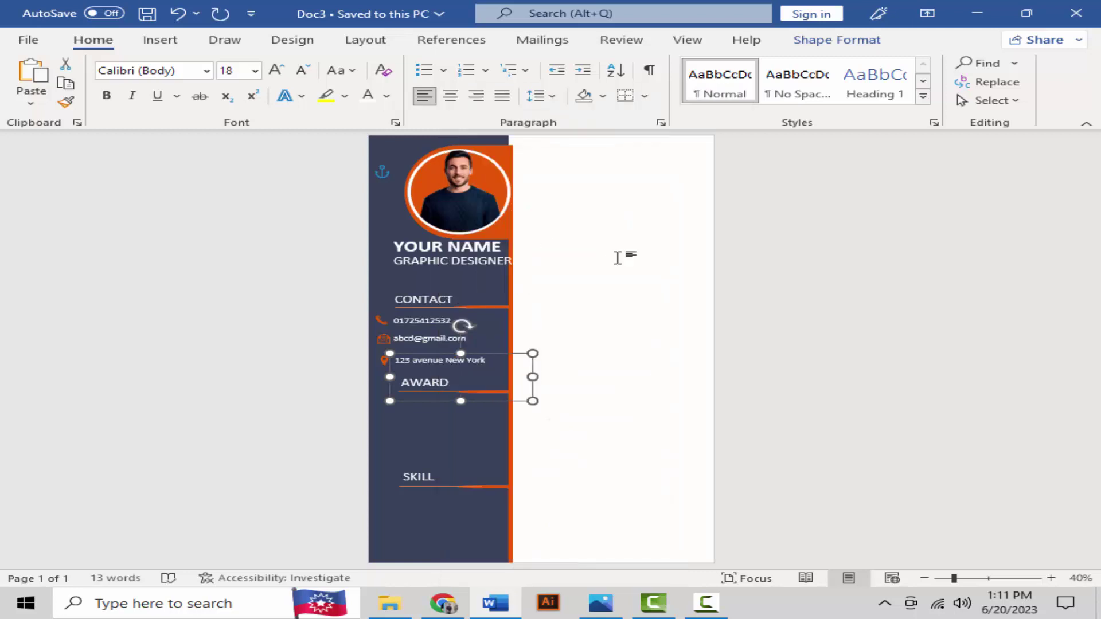
right_click(617, 258)
click(671, 369)
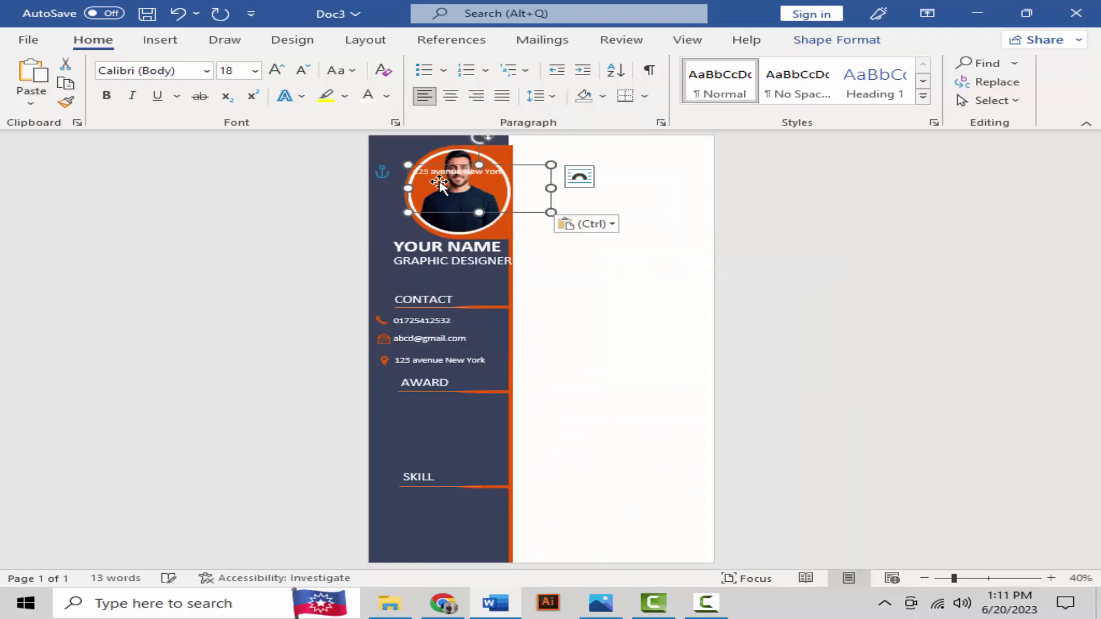
Step: Move the copy under the AWARD heading and start retyping its text as LORAM
mouse_move(440, 183)
mouse_down()
mouse_move(413, 397)
mouse_move(423, 398)
mouse_up()
right_click(401, 413)
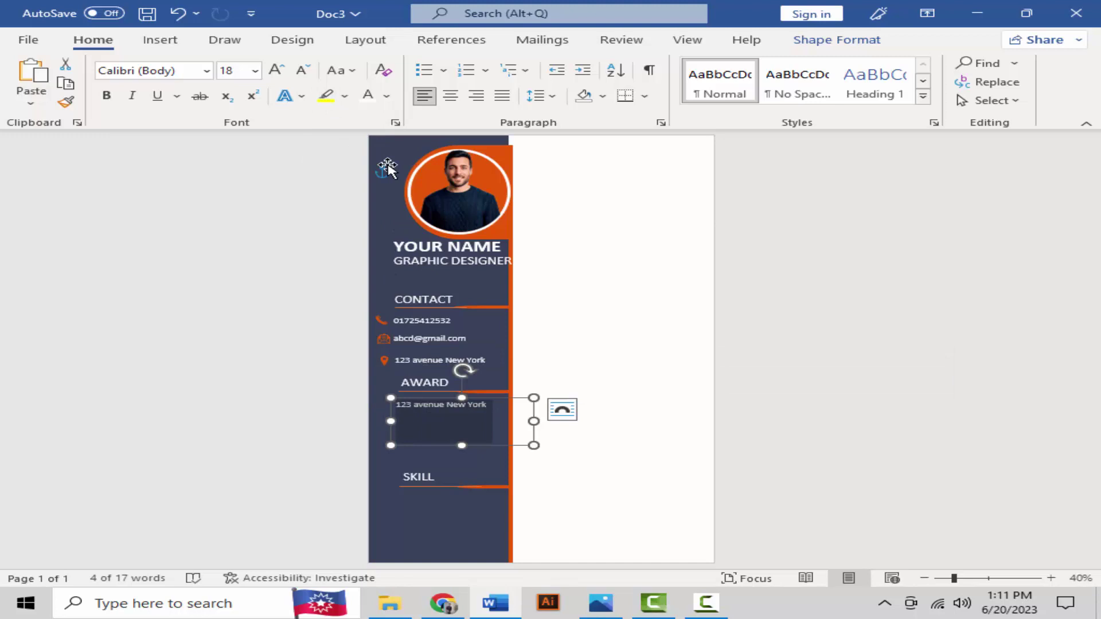
text(LORAM ISPAM)
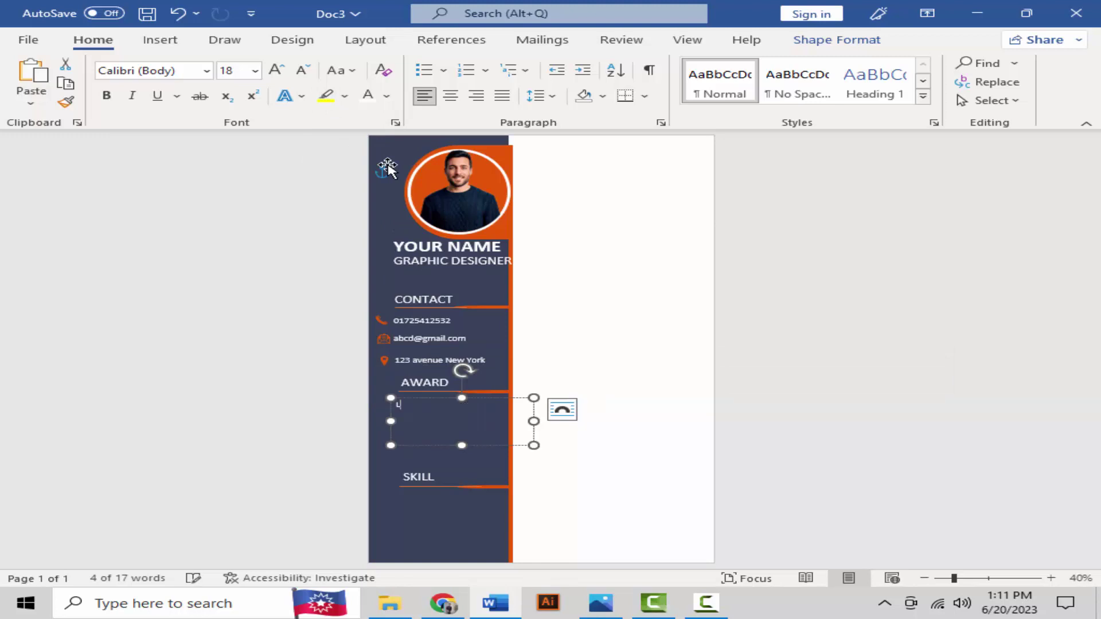
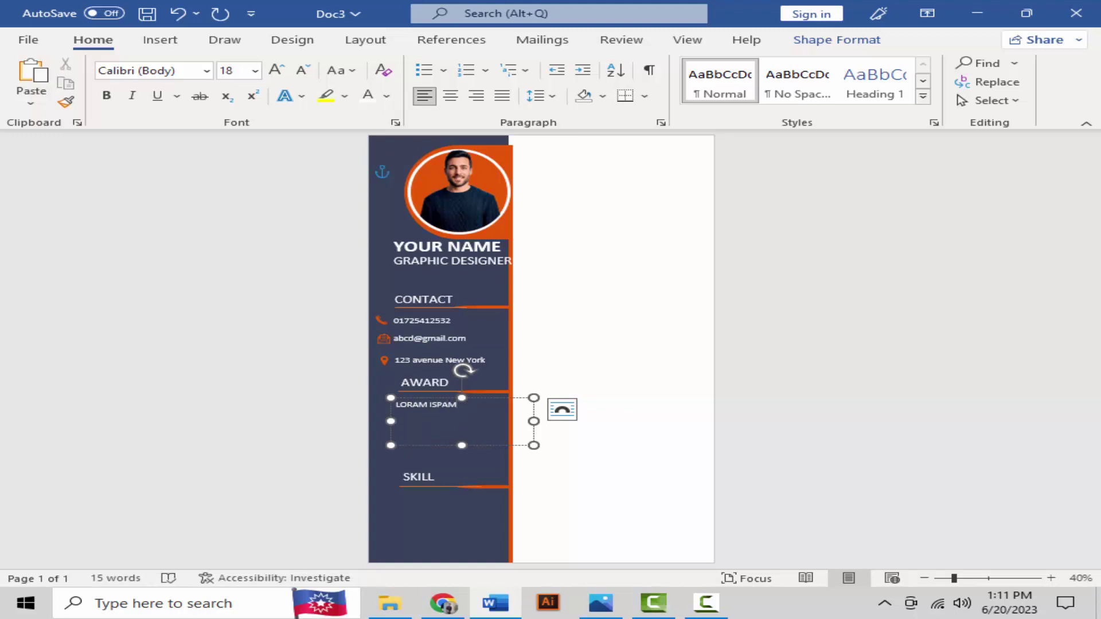
Step: Make the LORAM ISPAM award text bold at size 20 and fit its box under the AWARD heading
key(ctrl+a)
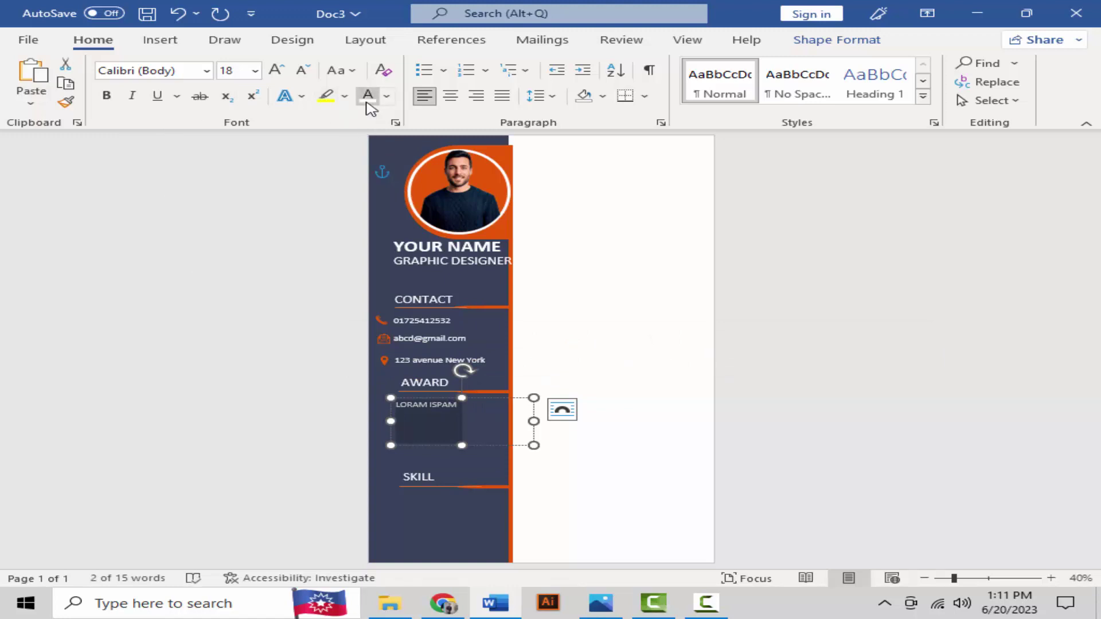
click(106, 97)
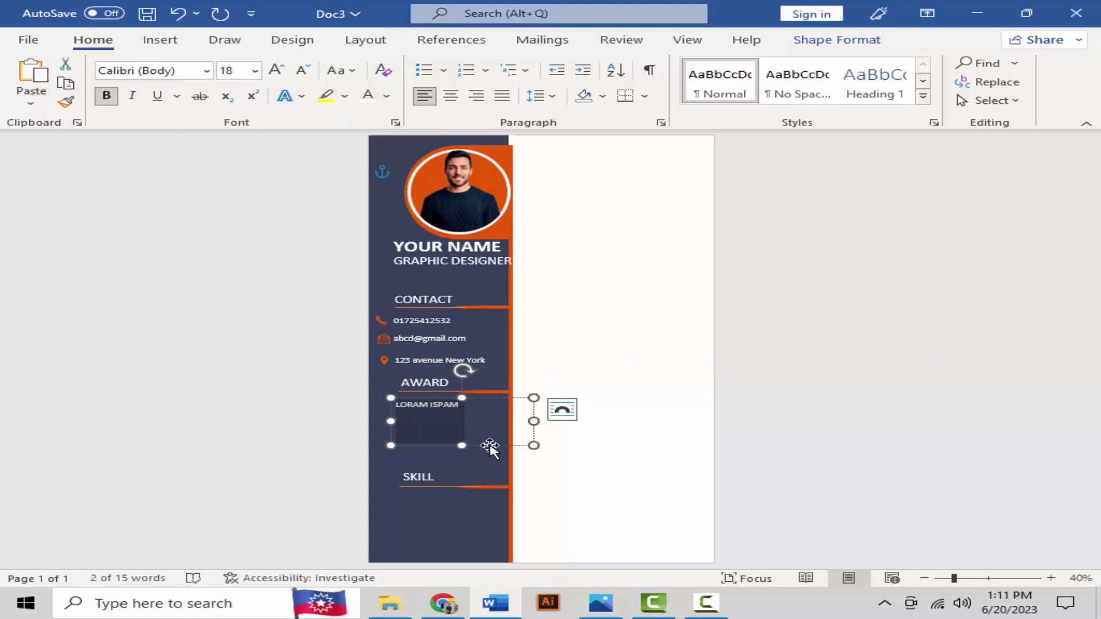
drag(533, 445, 535, 446)
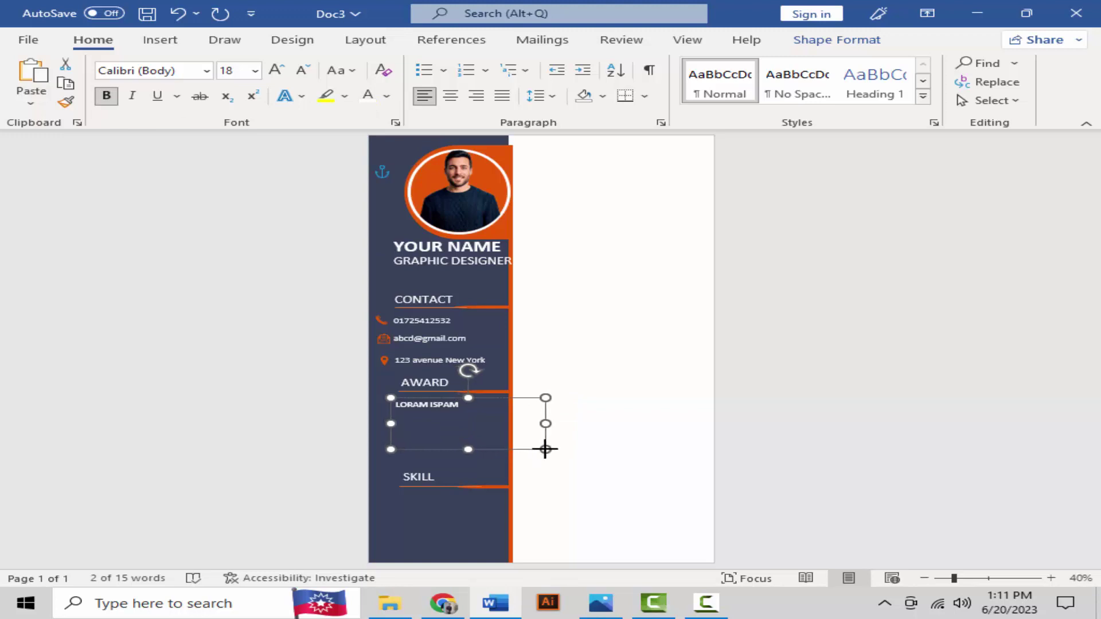
key(ctrl+a)
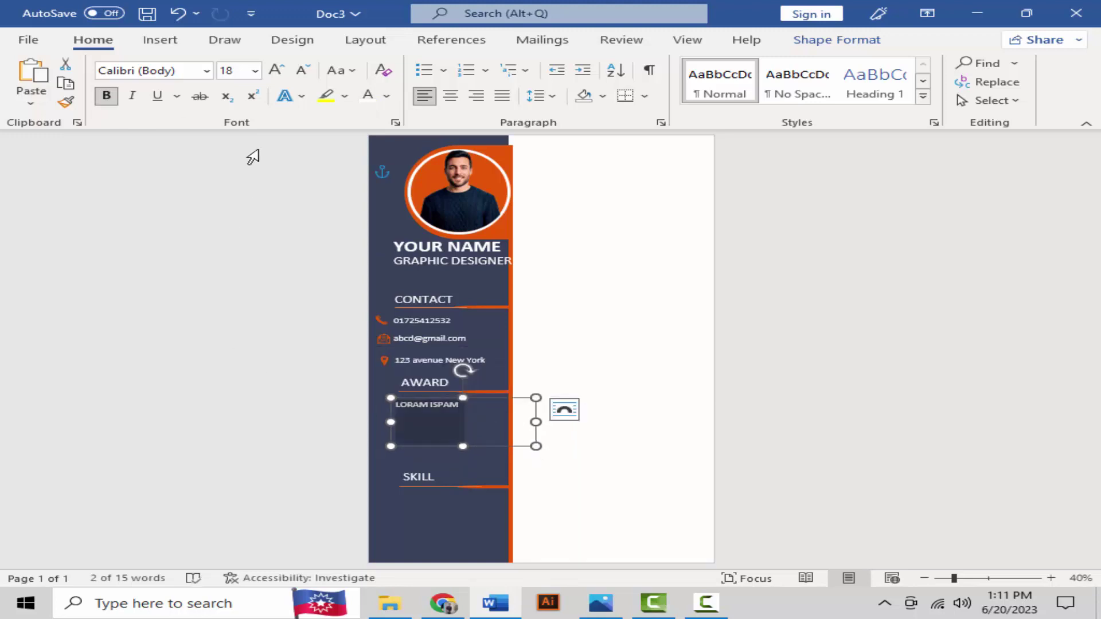
click(277, 69)
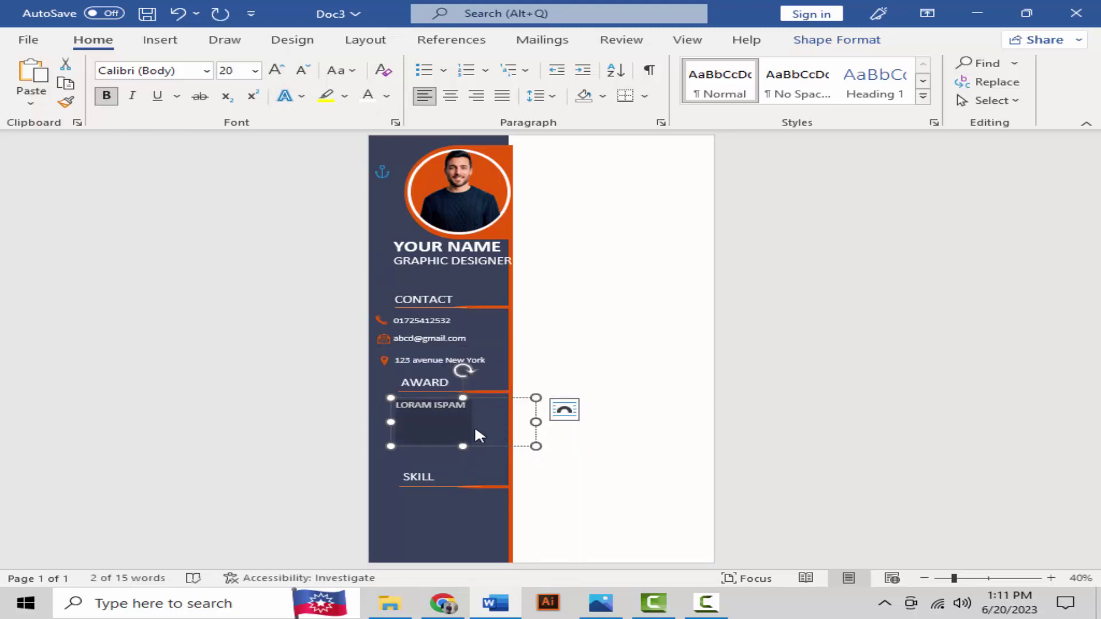
drag(425, 397, 425, 396)
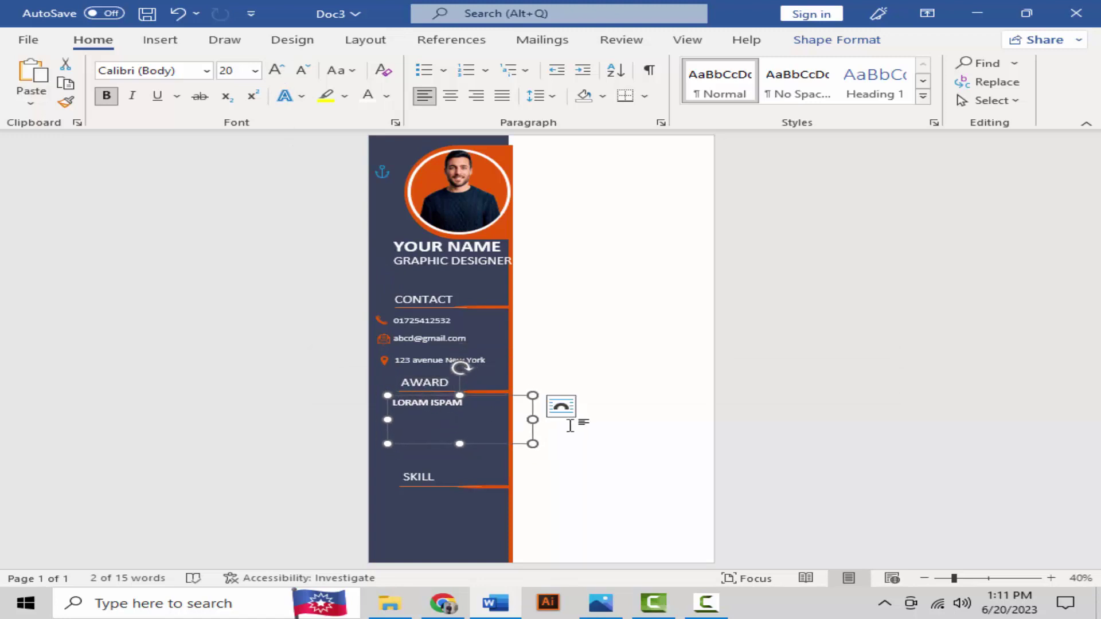
click(610, 388)
Step: Paste a text box beside LORAM ISPAM and make it read 2015 at size 16
right_click(634, 329)
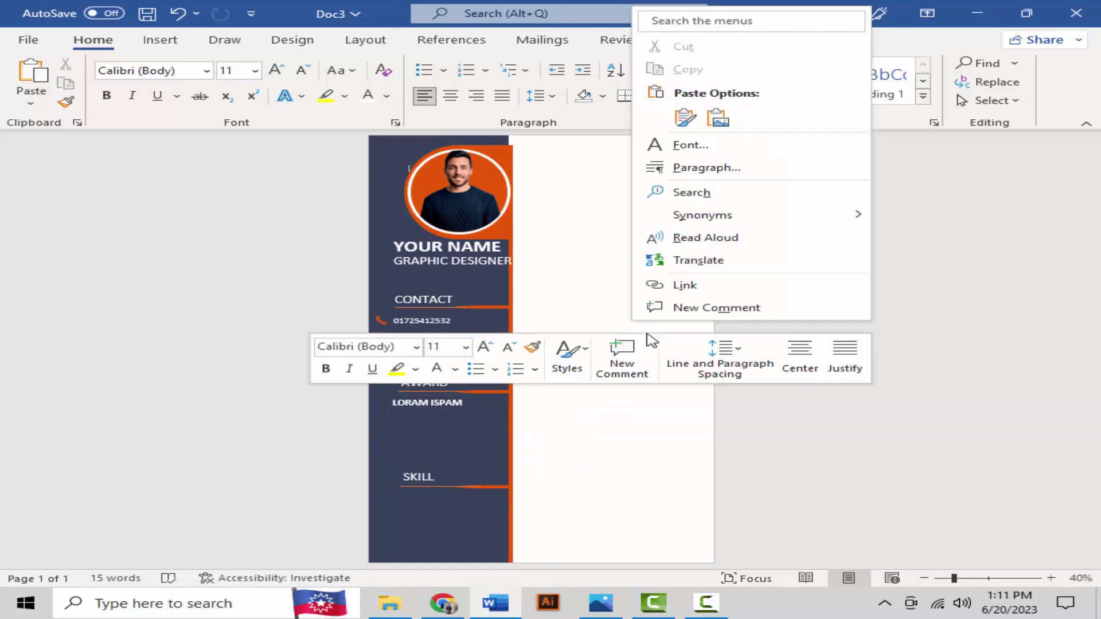
click(683, 118)
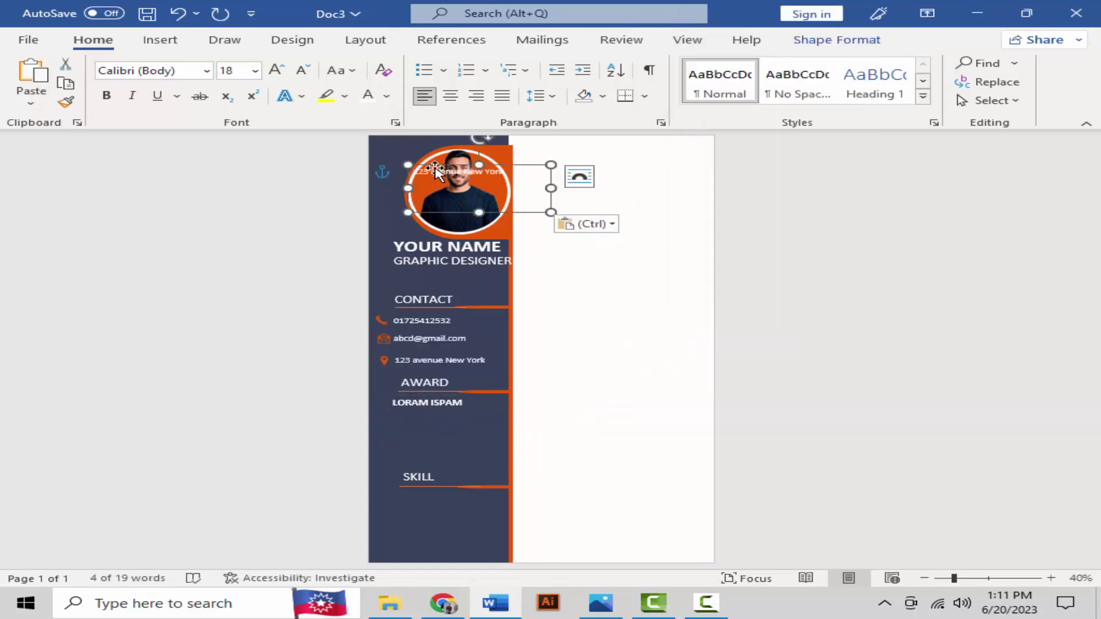
drag(434, 171, 480, 395)
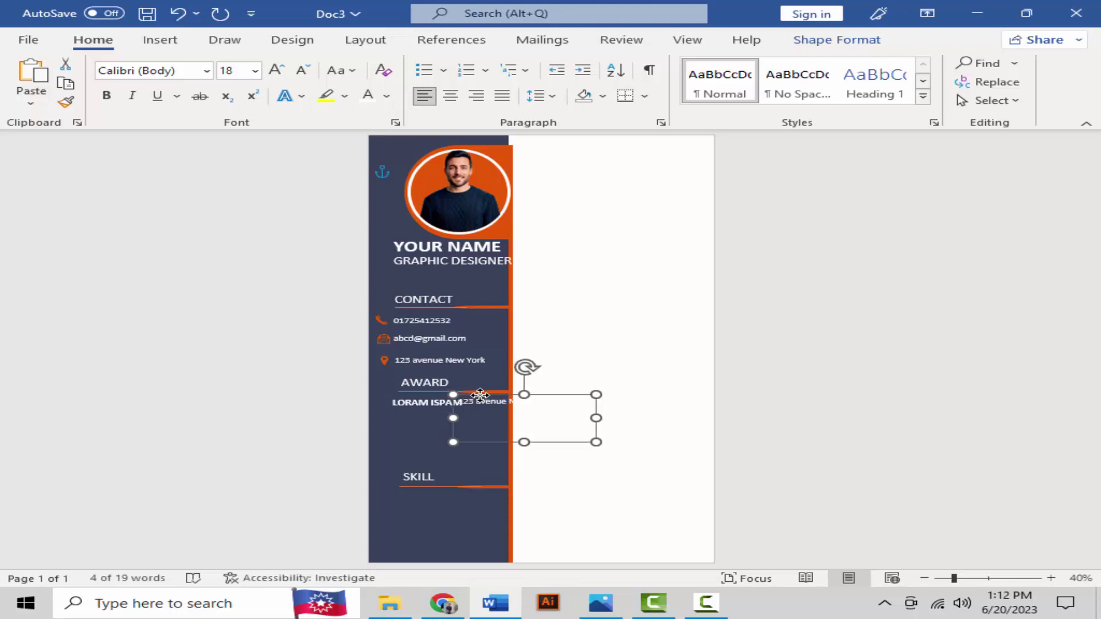
drag(480, 395, 487, 396)
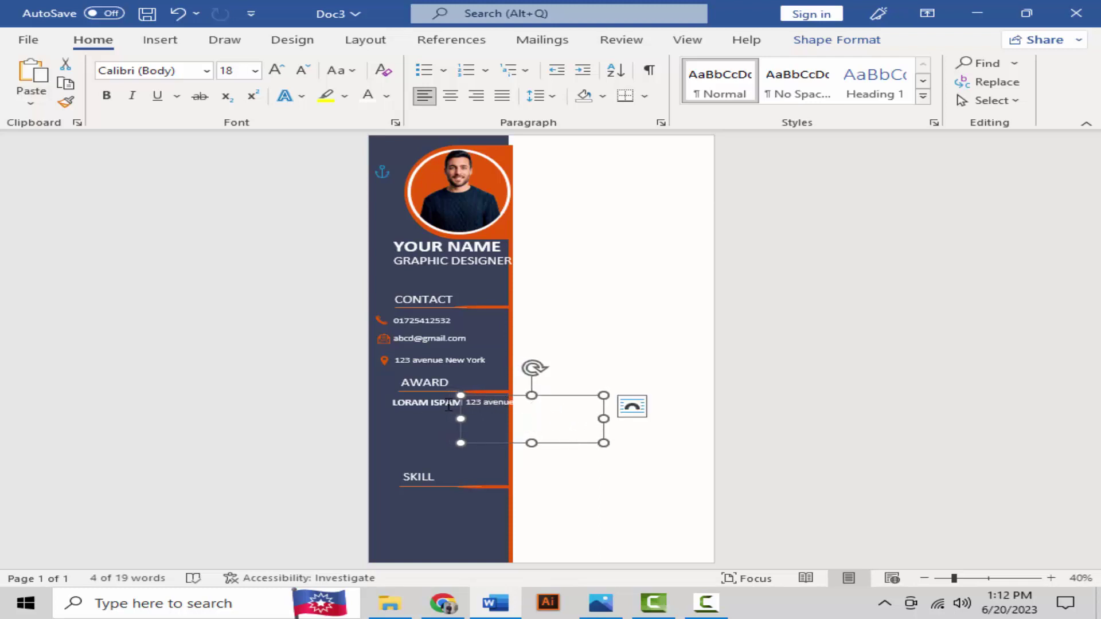
drag(449, 406, 401, 406)
key(ctrl+z)
text(2015)
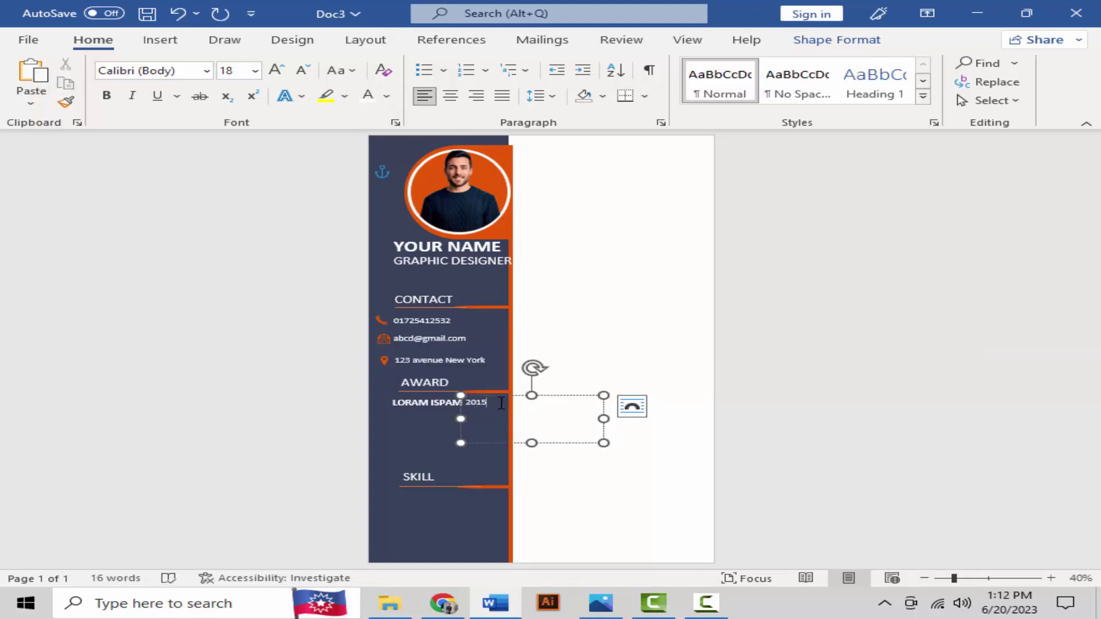
click(311, 72)
drag(500, 413, 462, 403)
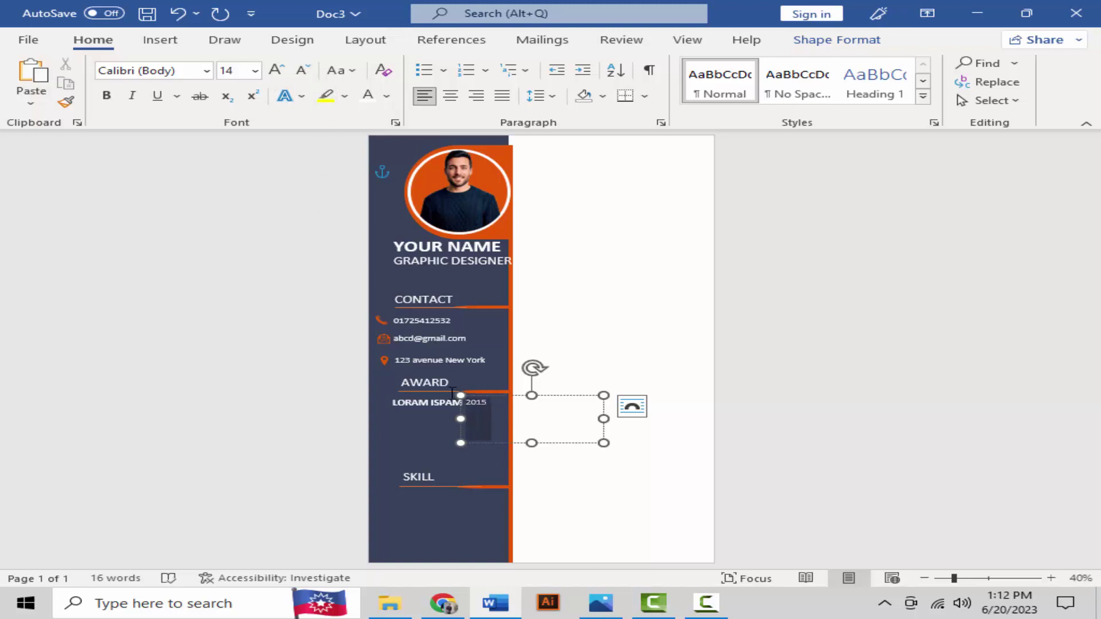
click(304, 72)
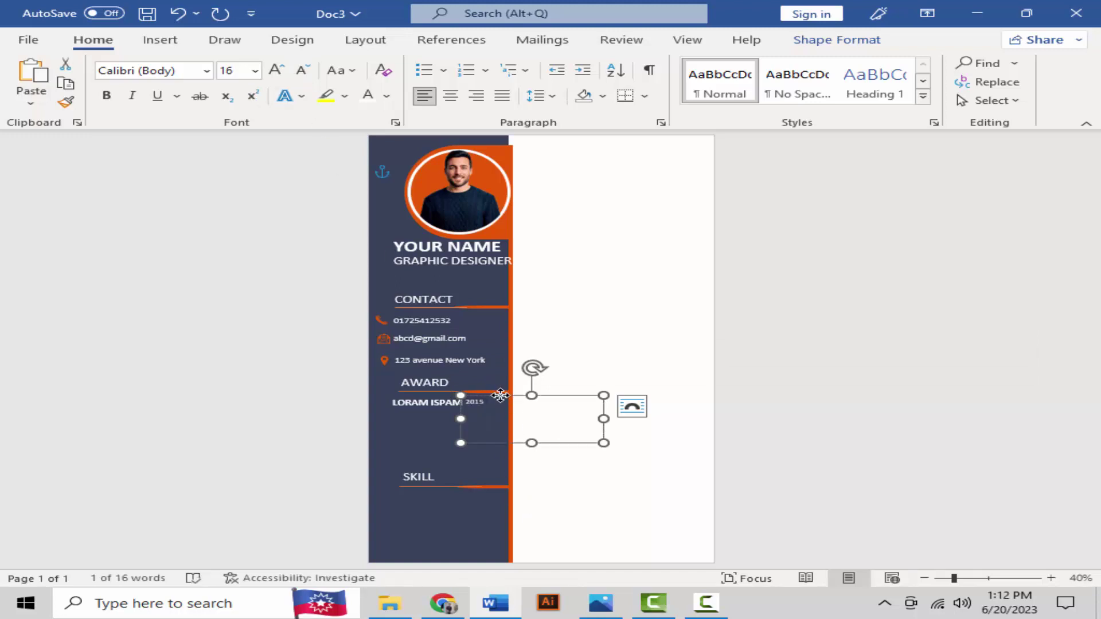
drag(500, 395, 512, 395)
Step: Duplicate the LORAM ISPAM text box and place the copy beneath the first entry
click(441, 402)
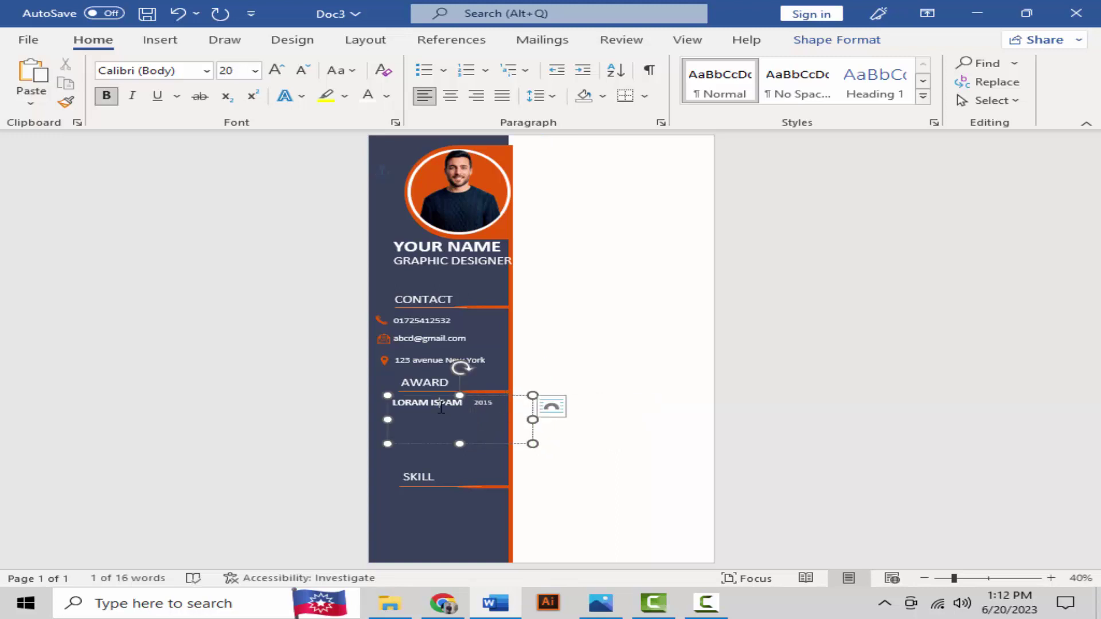
click(441, 397)
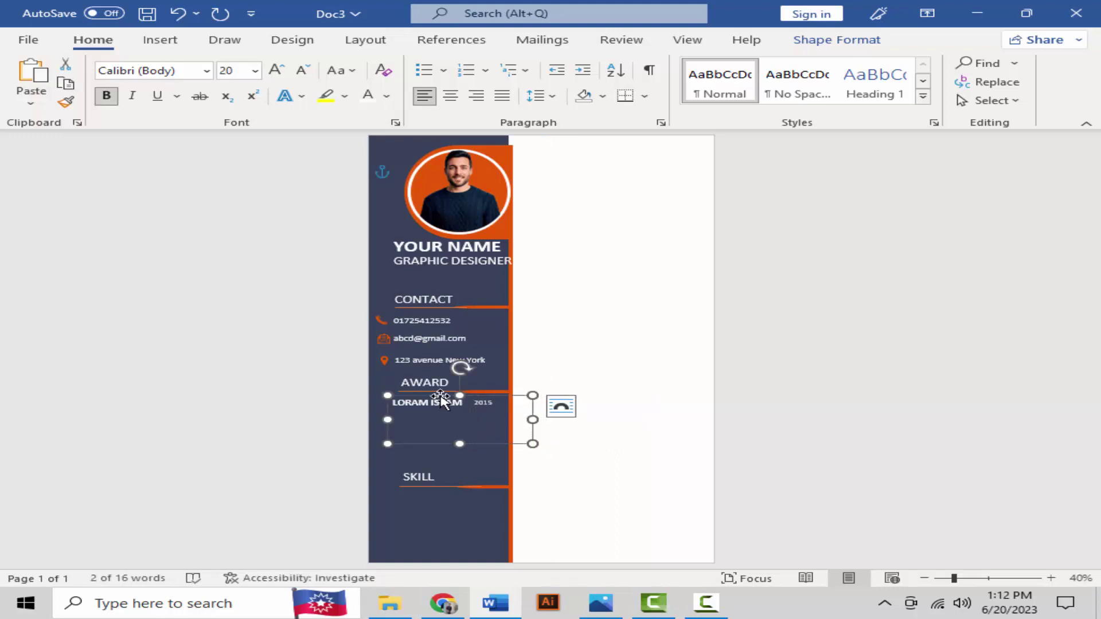
right_click(441, 400)
click(494, 217)
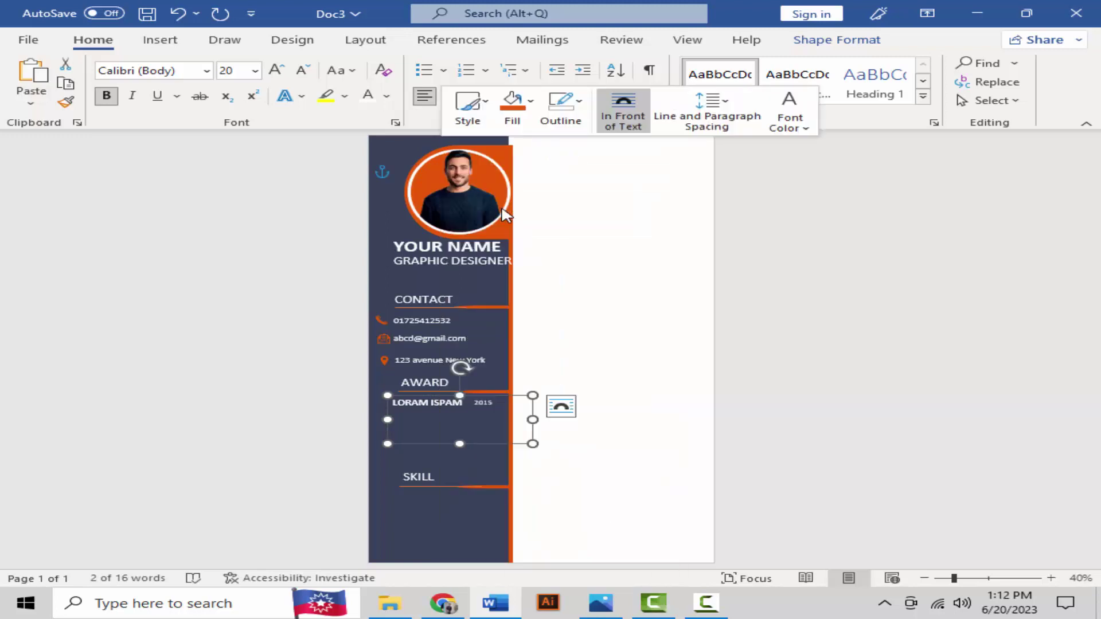
right_click(611, 217)
click(665, 330)
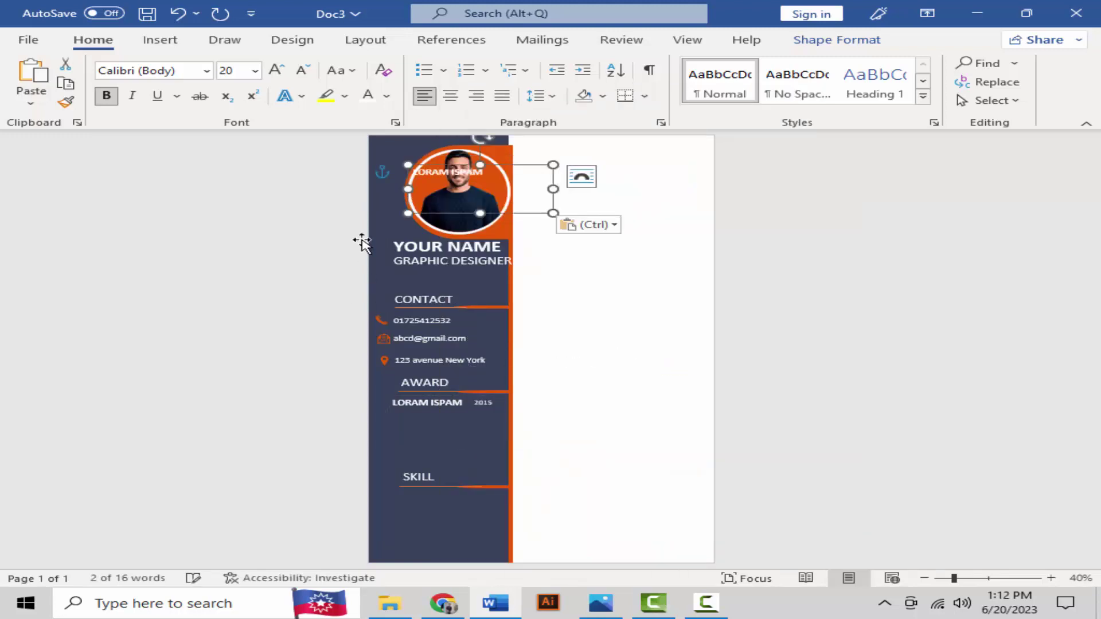
drag(427, 166, 406, 418)
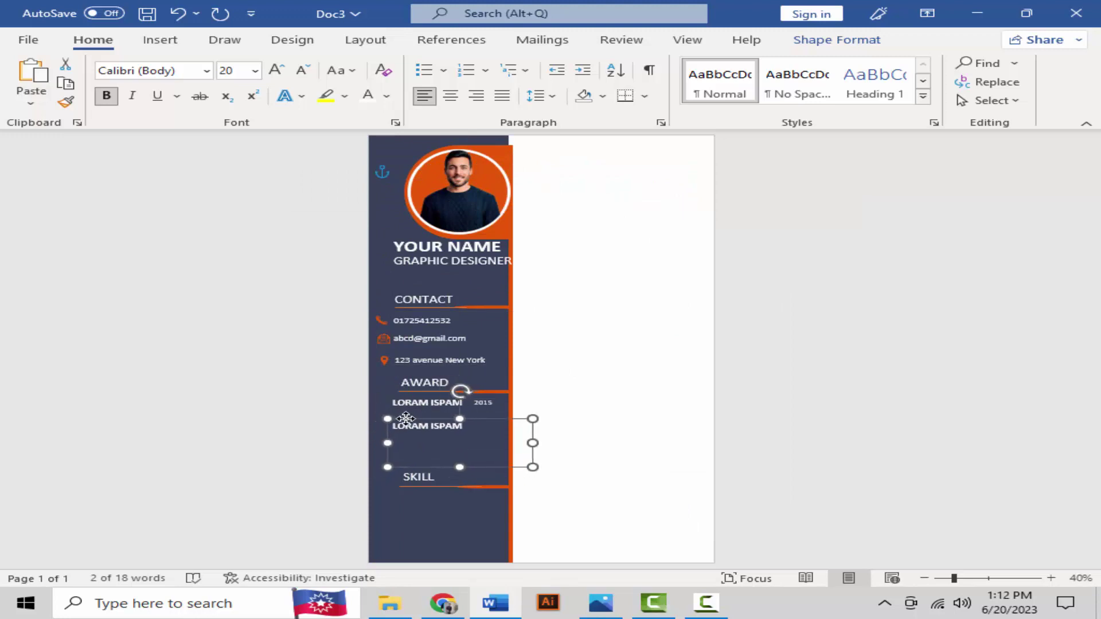
Step: Copy the 2015 date box beside the second LORAM ISPAM entry
click(484, 406)
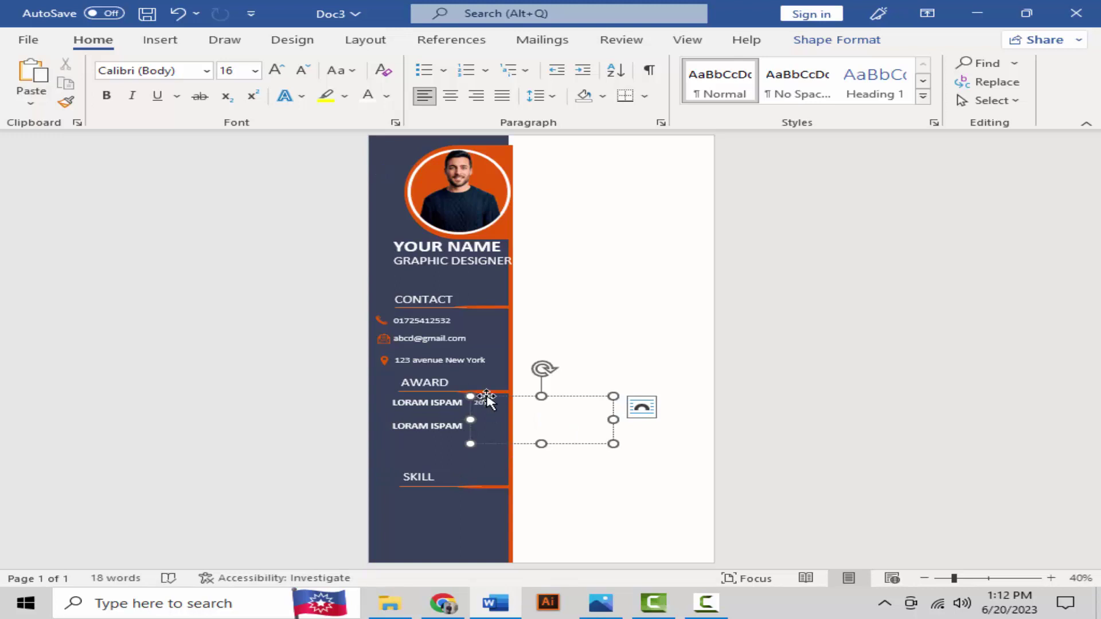
right_click(484, 399)
click(534, 213)
right_click(582, 266)
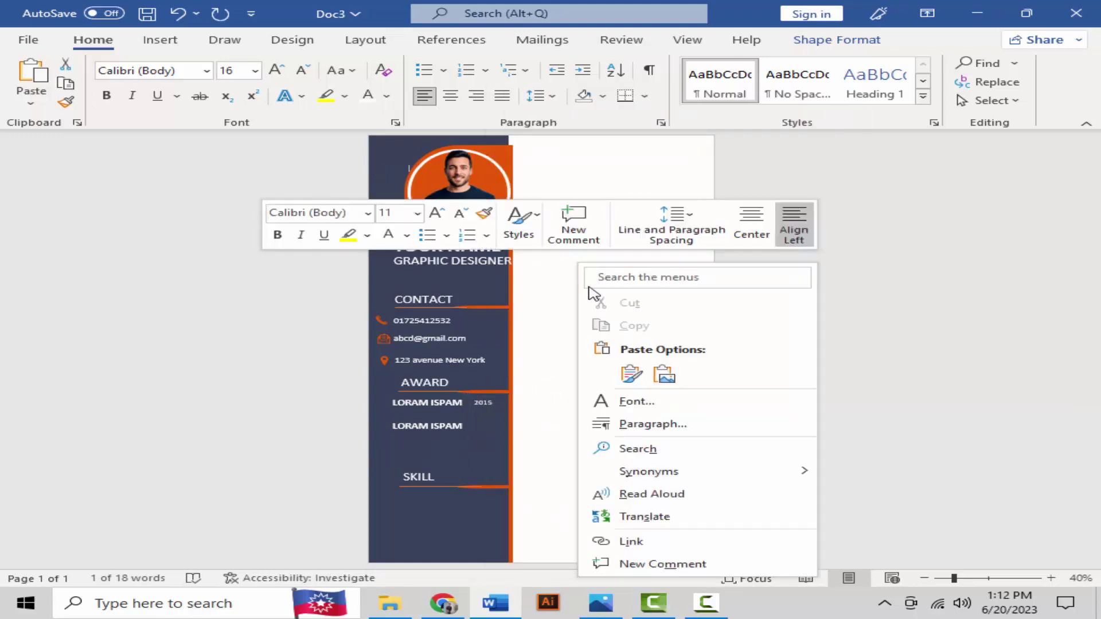
click(625, 367)
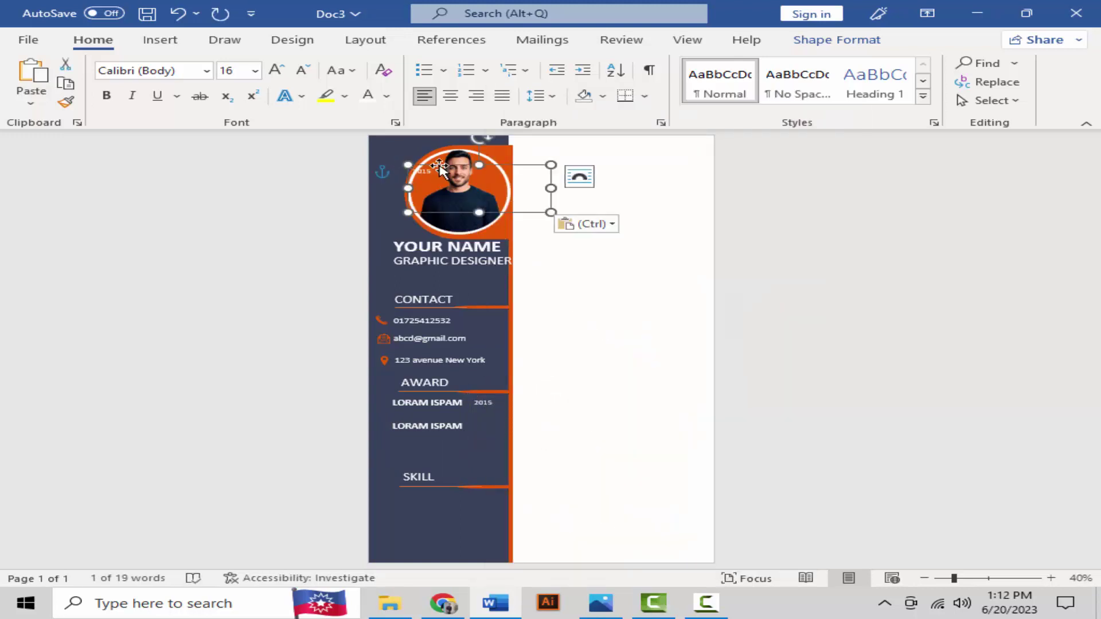
drag(436, 168, 502, 419)
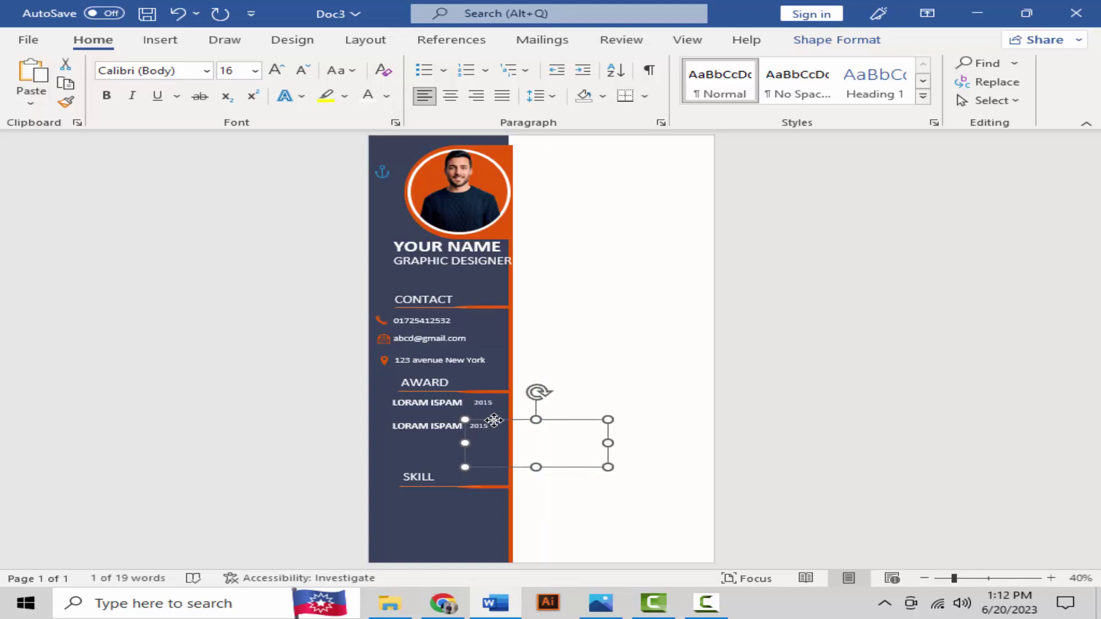
drag(502, 419, 499, 420)
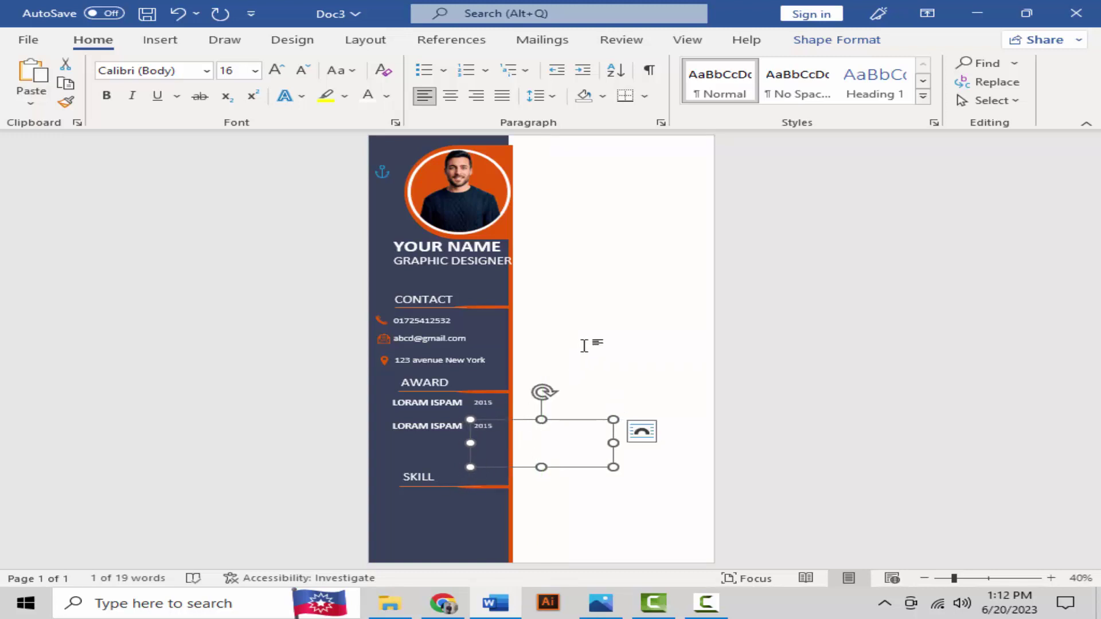
key(Delete)
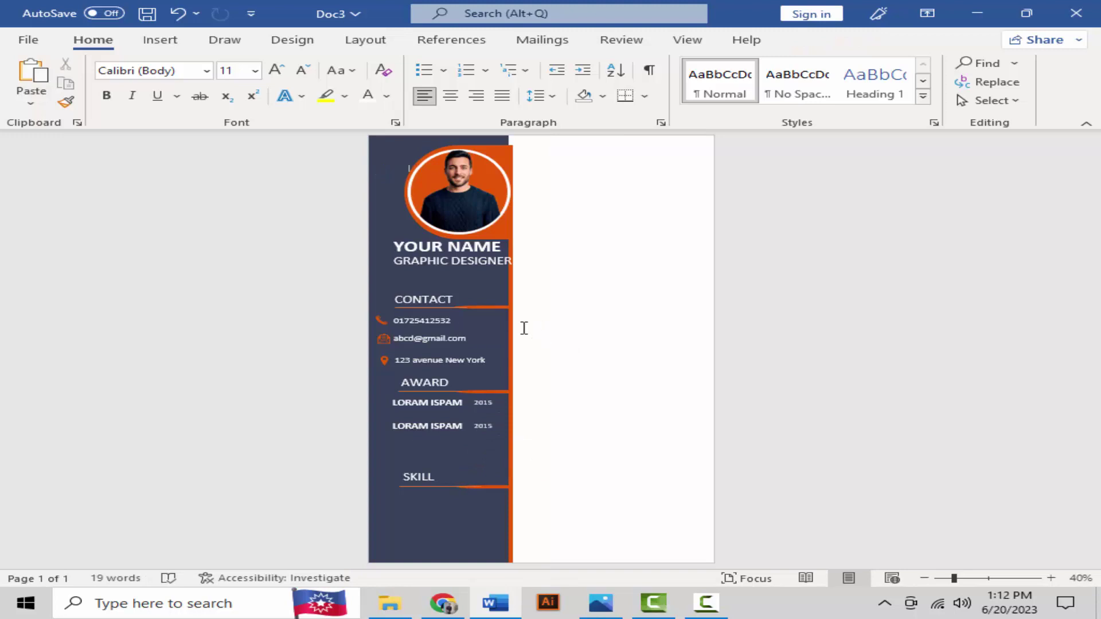
key(ctrl+z)
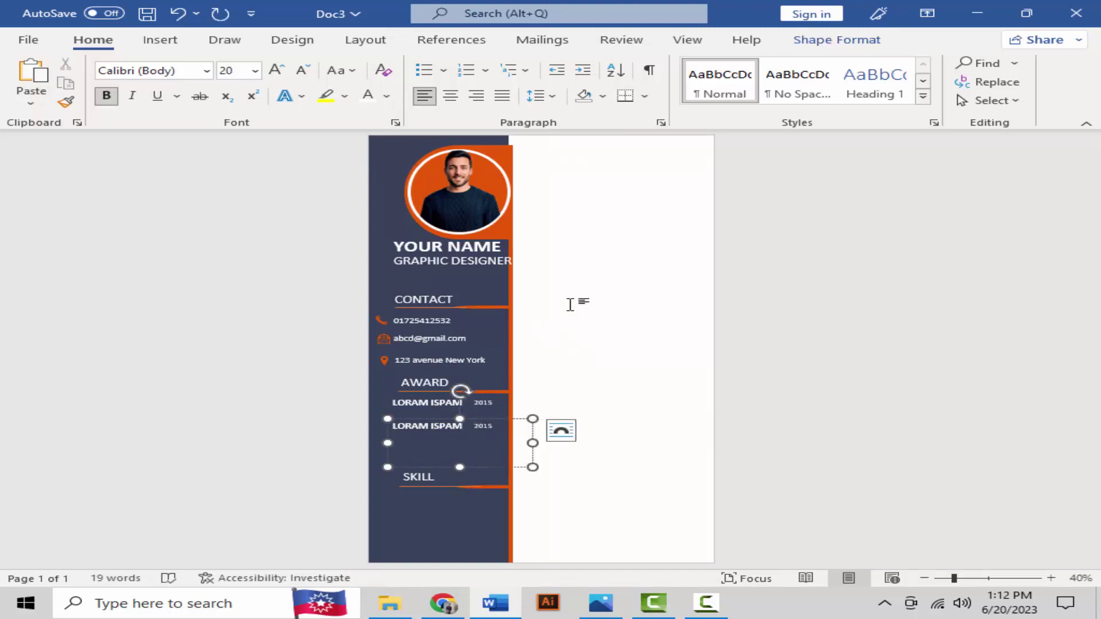
Step: Place a third LORAM ISPAM entry with its 2015 date below the second award
right_click(593, 302)
click(621, 380)
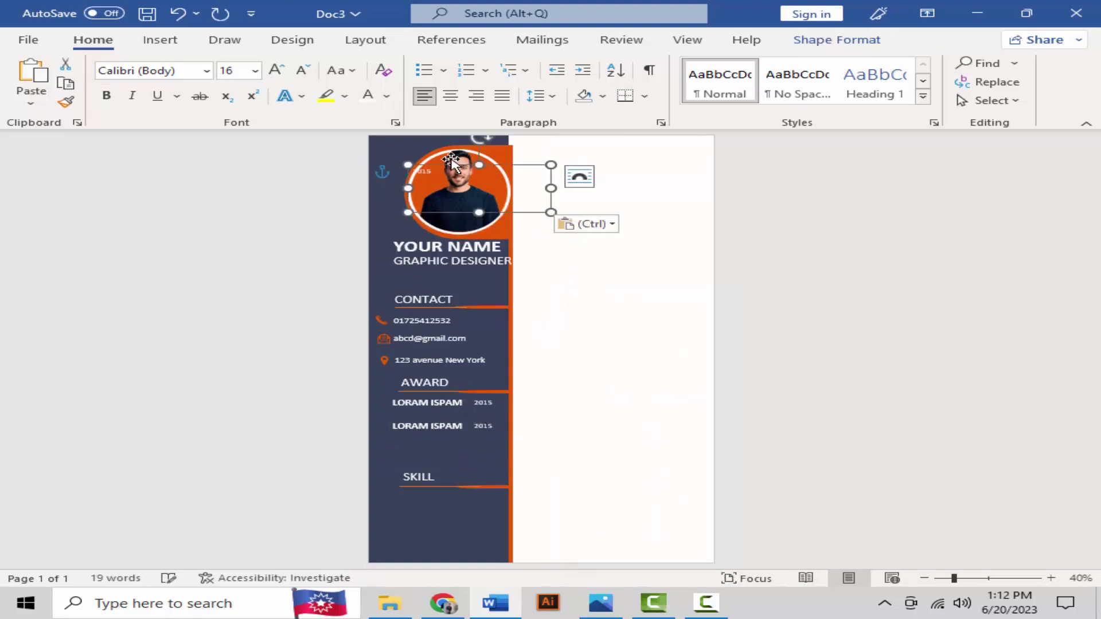
mouse_move(435, 165)
mouse_down()
mouse_move(485, 439)
mouse_move(498, 439)
mouse_move(434, 424)
mouse_up()
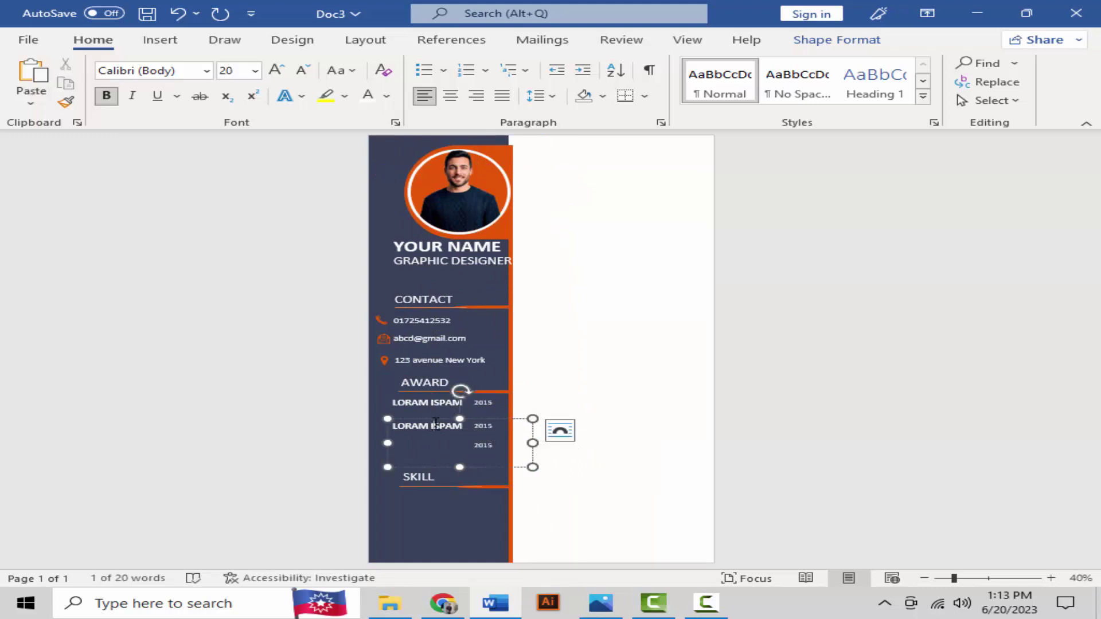
right_click(434, 425)
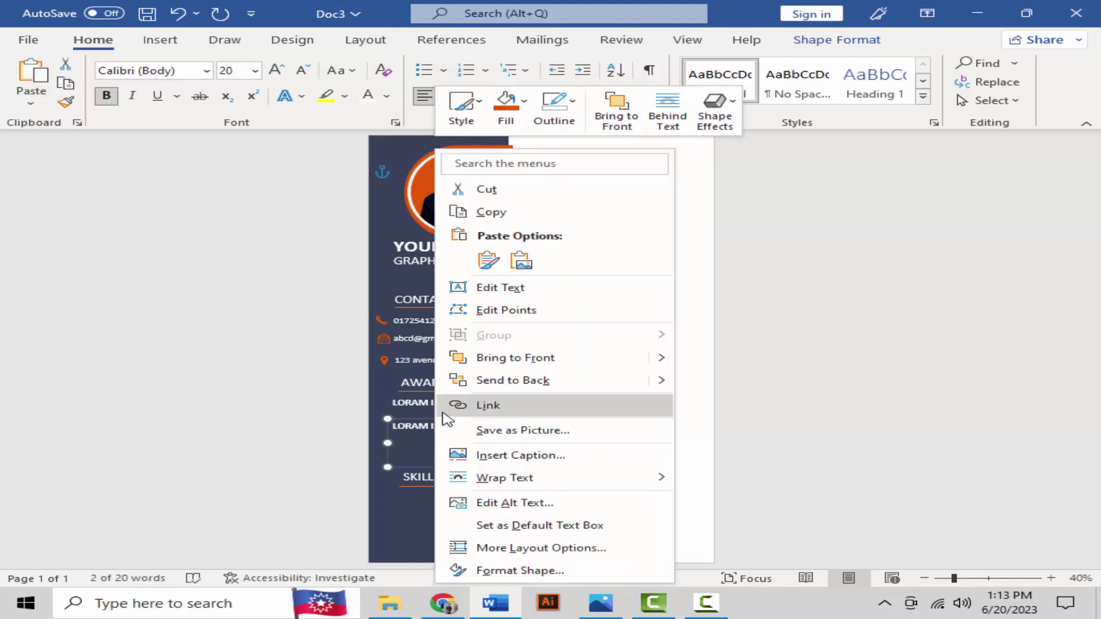
click(491, 226)
right_click(560, 240)
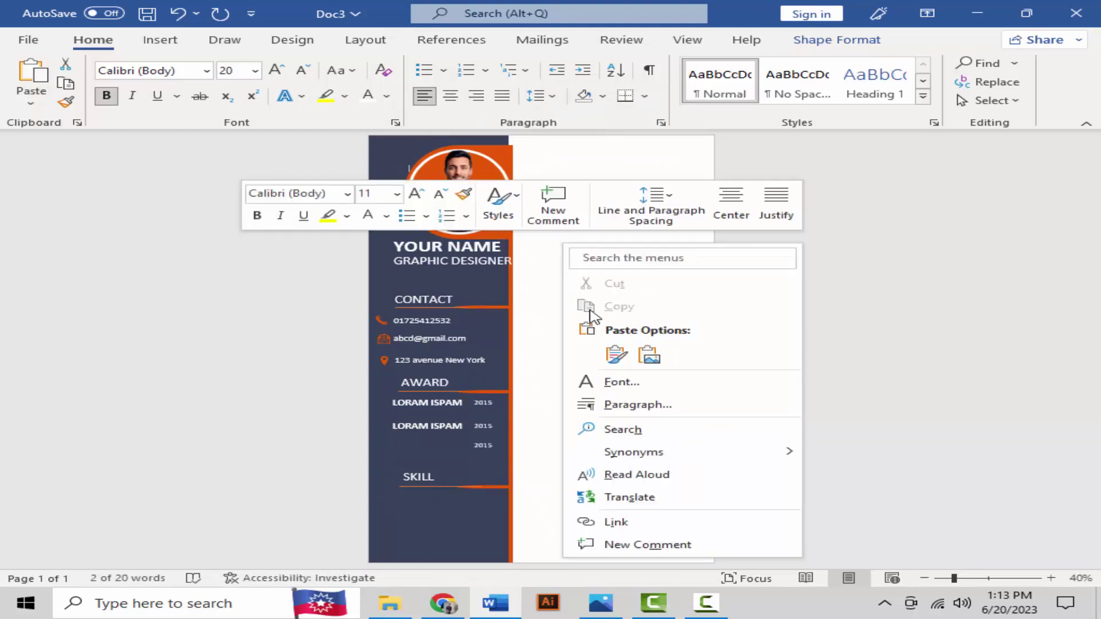
click(614, 354)
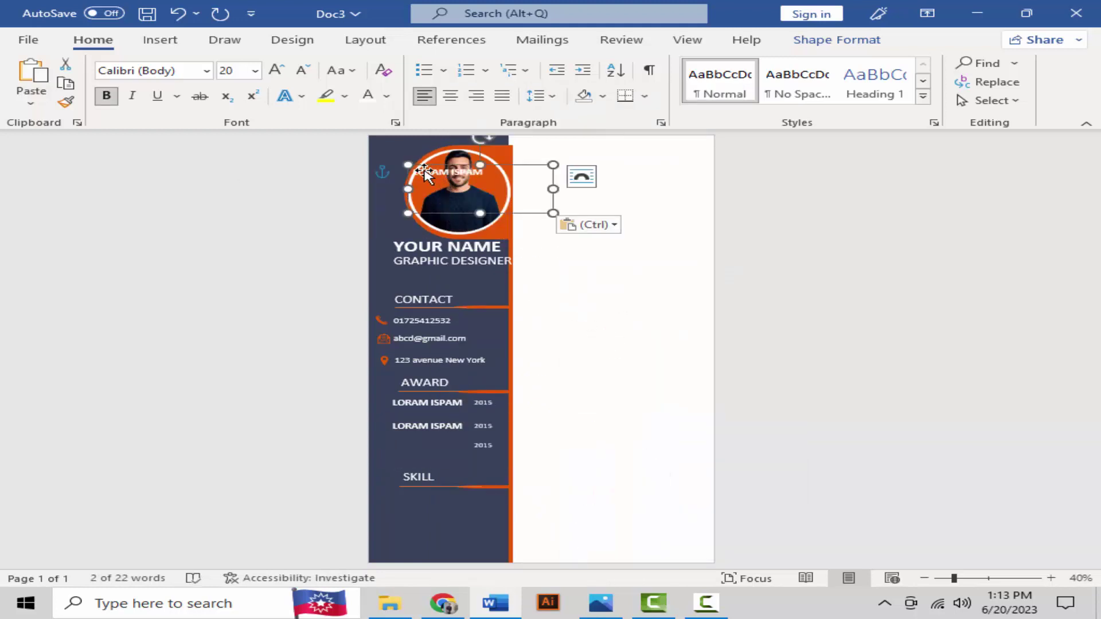
drag(428, 172, 408, 438)
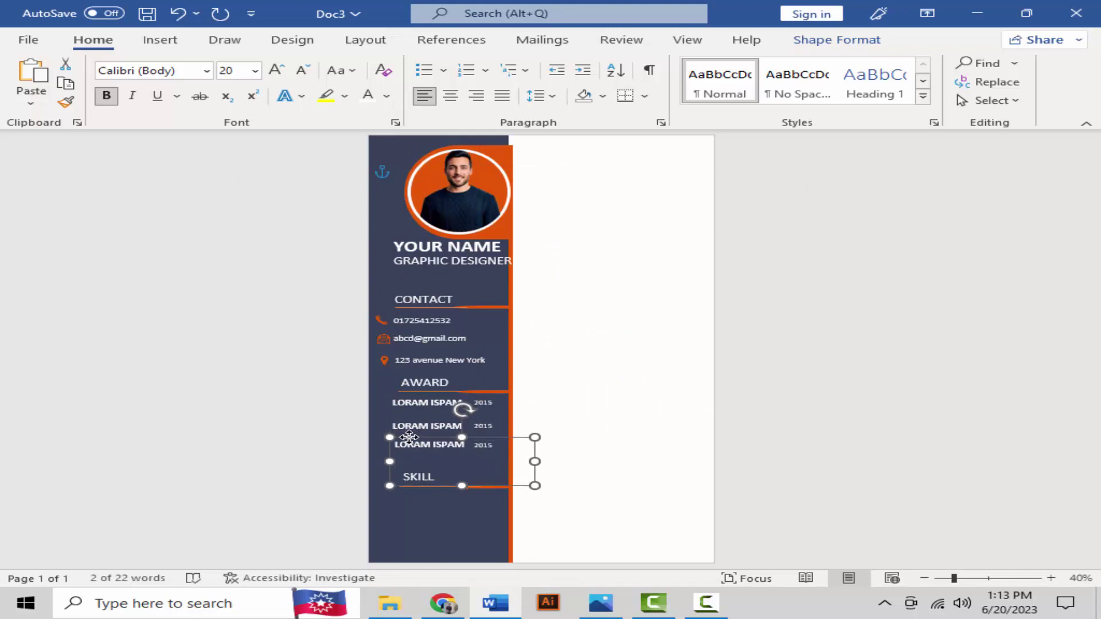
key(Left)
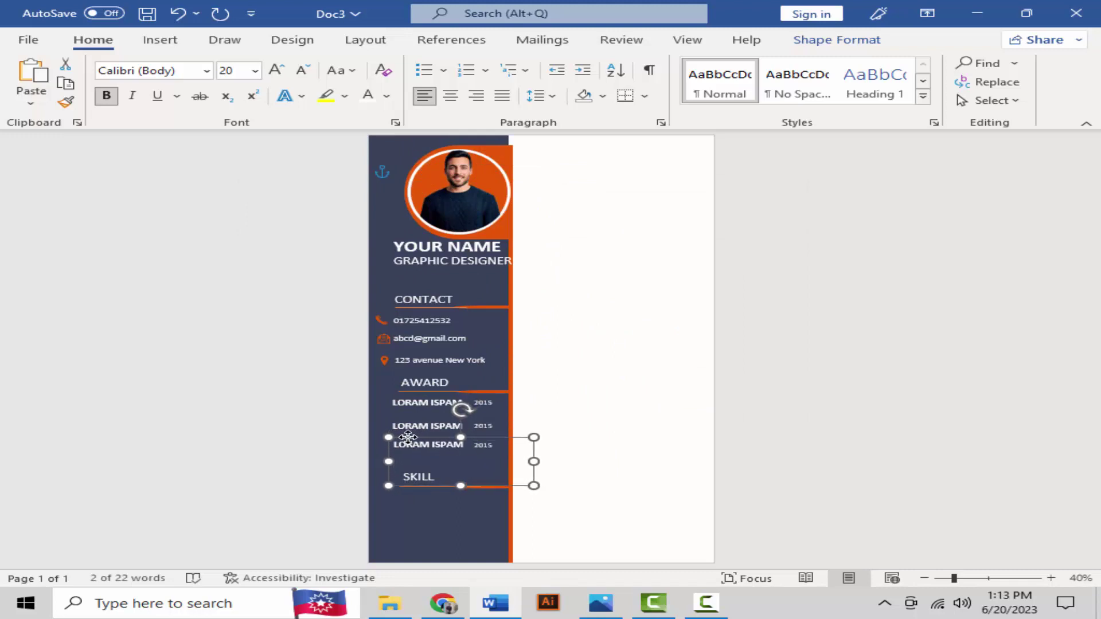
click(592, 387)
key(F10)
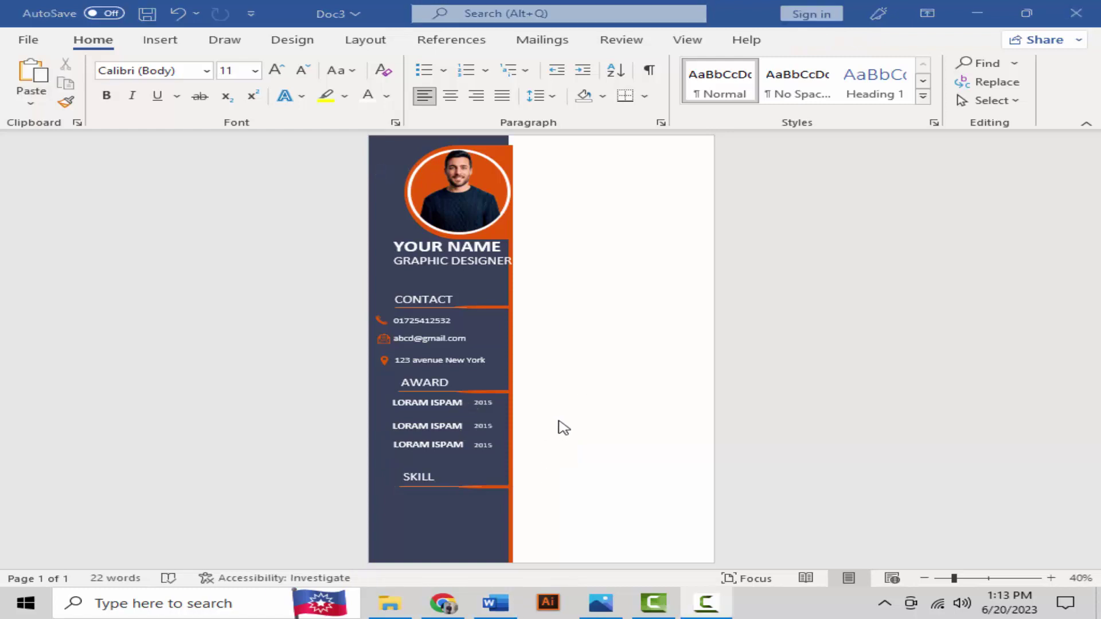
Step: Draw a short straight line under the SKILL heading
click(172, 41)
click(208, 65)
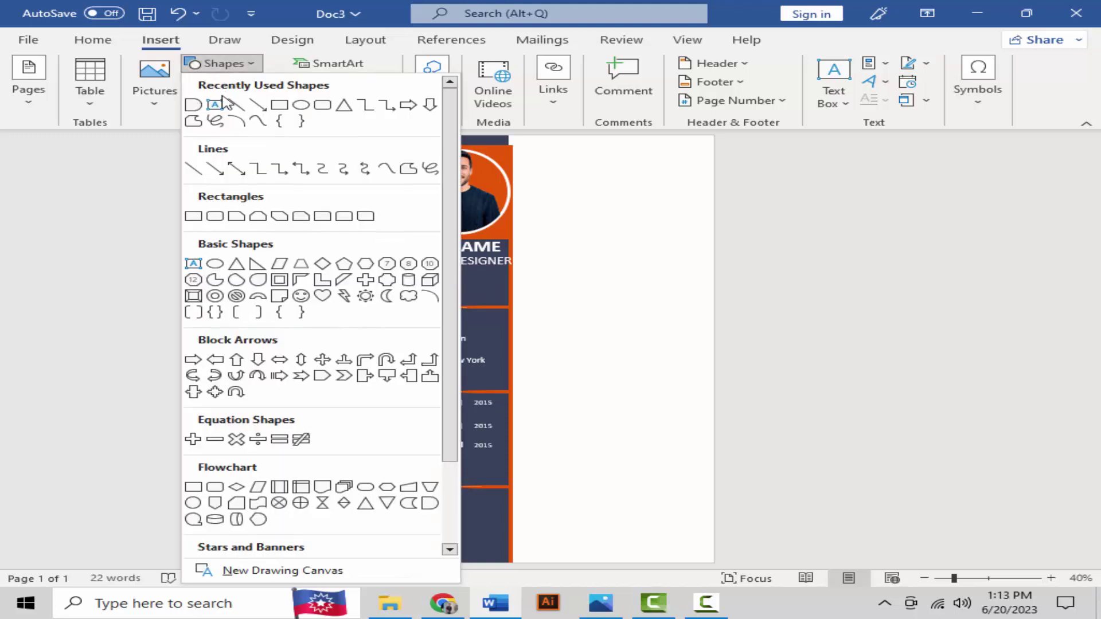
click(279, 105)
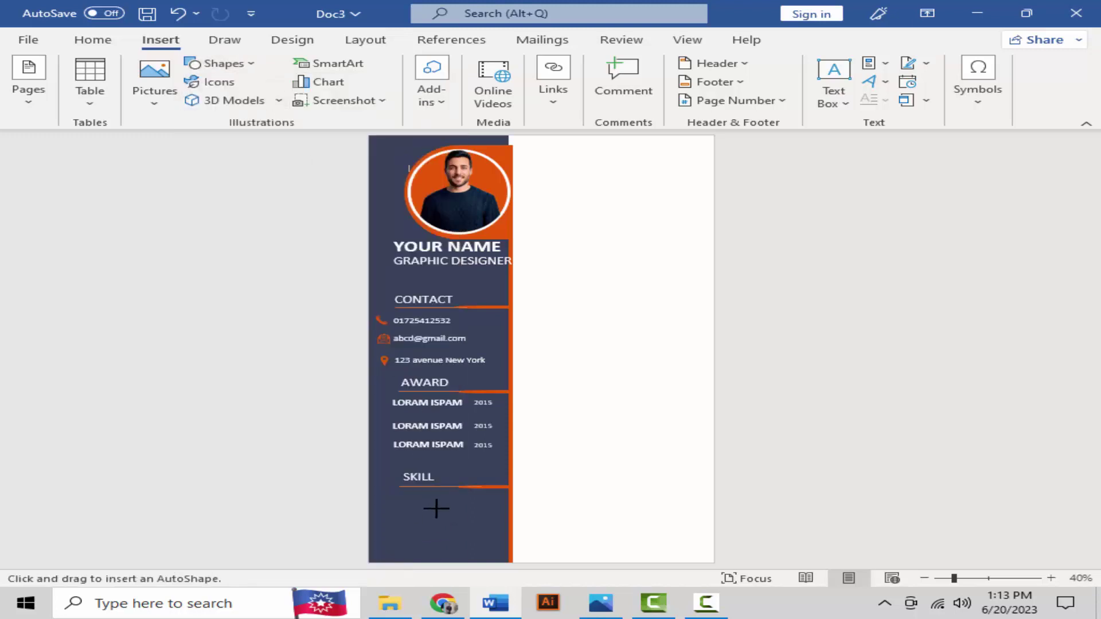
drag(429, 501, 457, 502)
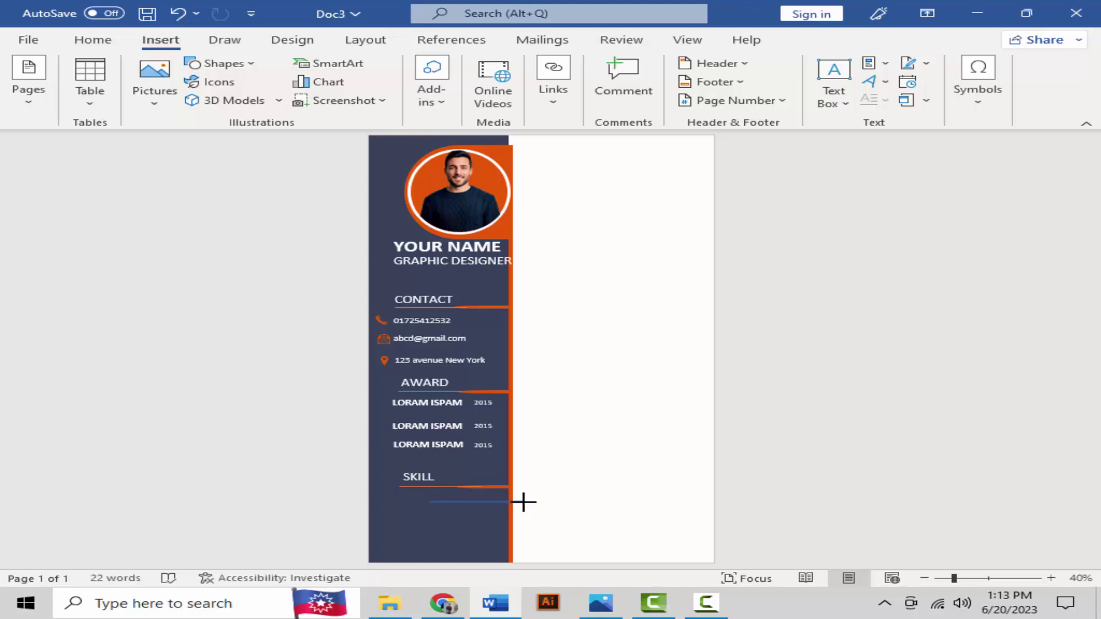
drag(521, 502, 515, 503)
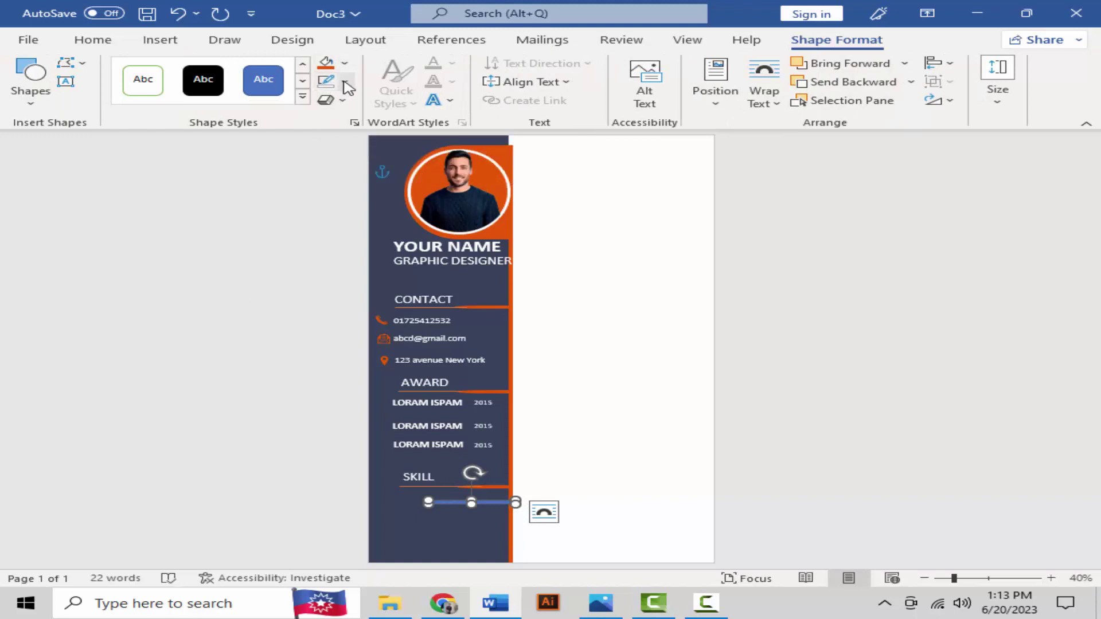
Step: Give the line no fill and an orange outline, and shift it left under SKILL
click(345, 63)
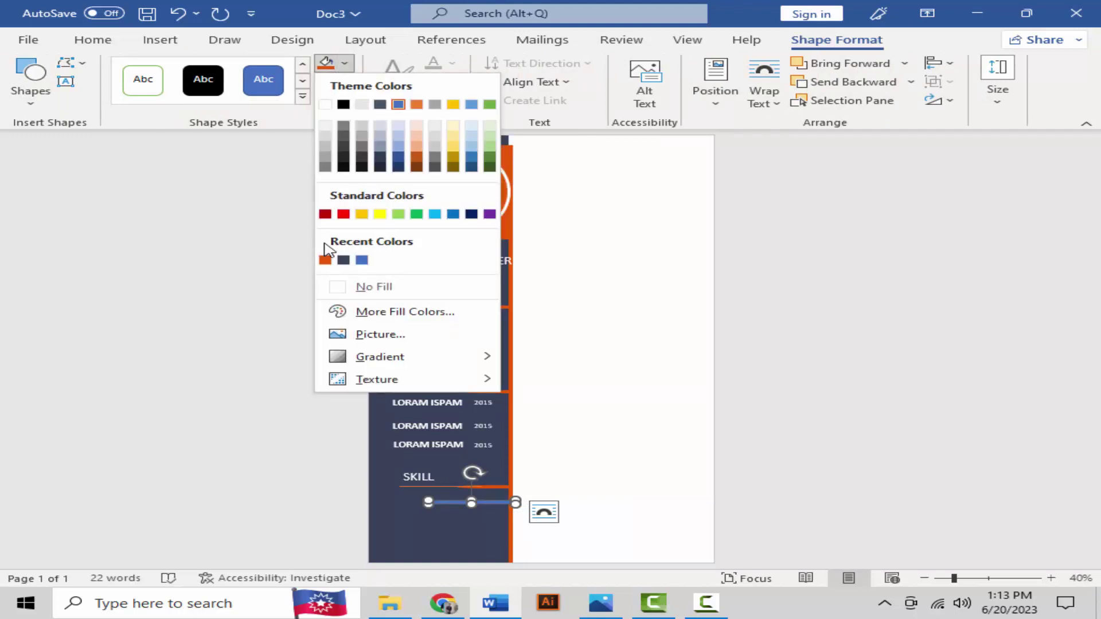
click(344, 287)
click(345, 82)
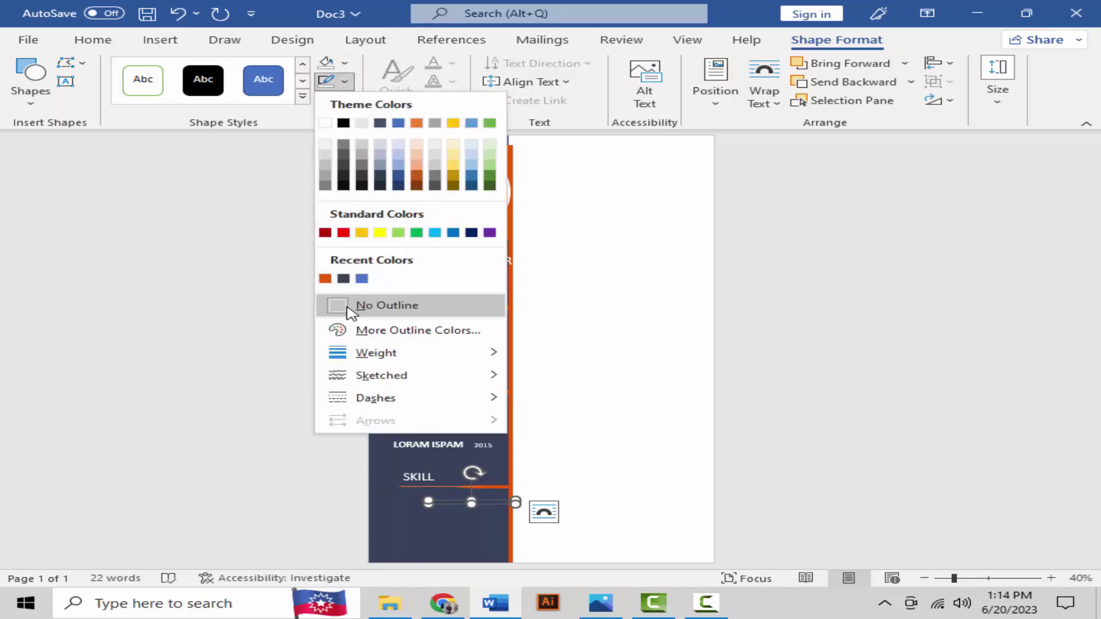
click(324, 281)
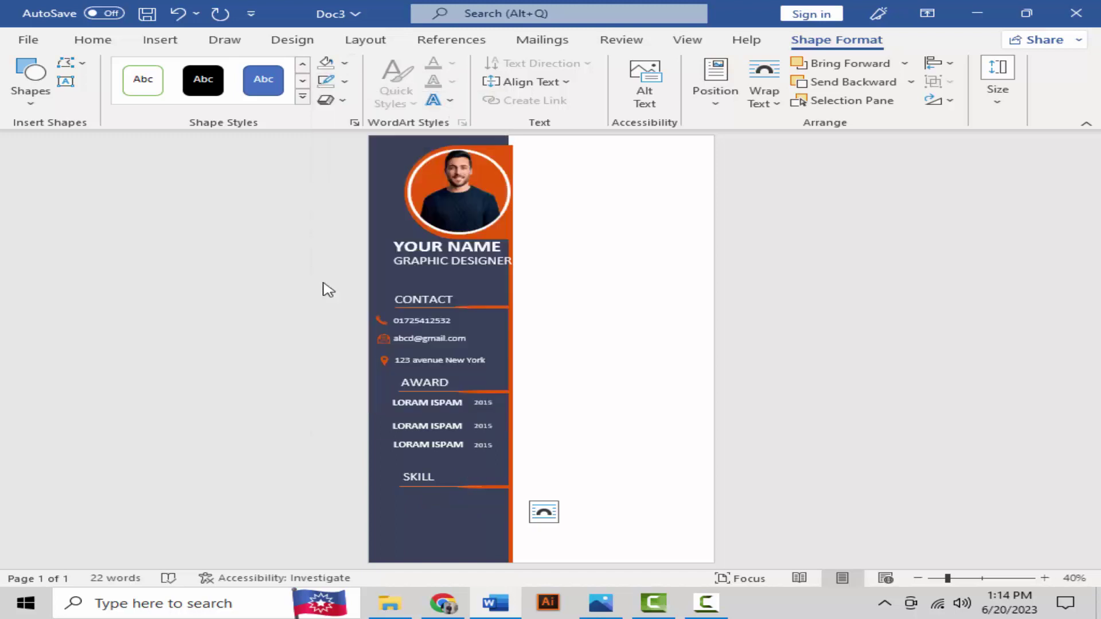
ctrl+scroll(490, 525, up, 2)
ctrl+scroll(492, 526, up, 1)
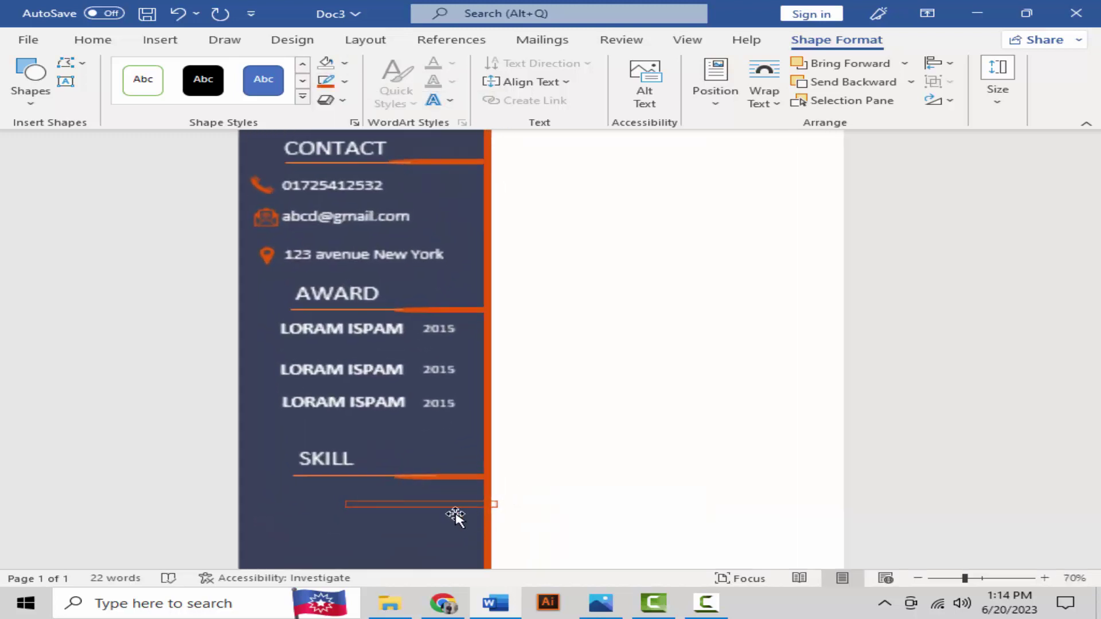
click(407, 502)
mouse_move(404, 499)
mouse_down()
mouse_move(352, 502)
mouse_move(362, 504)
mouse_up()
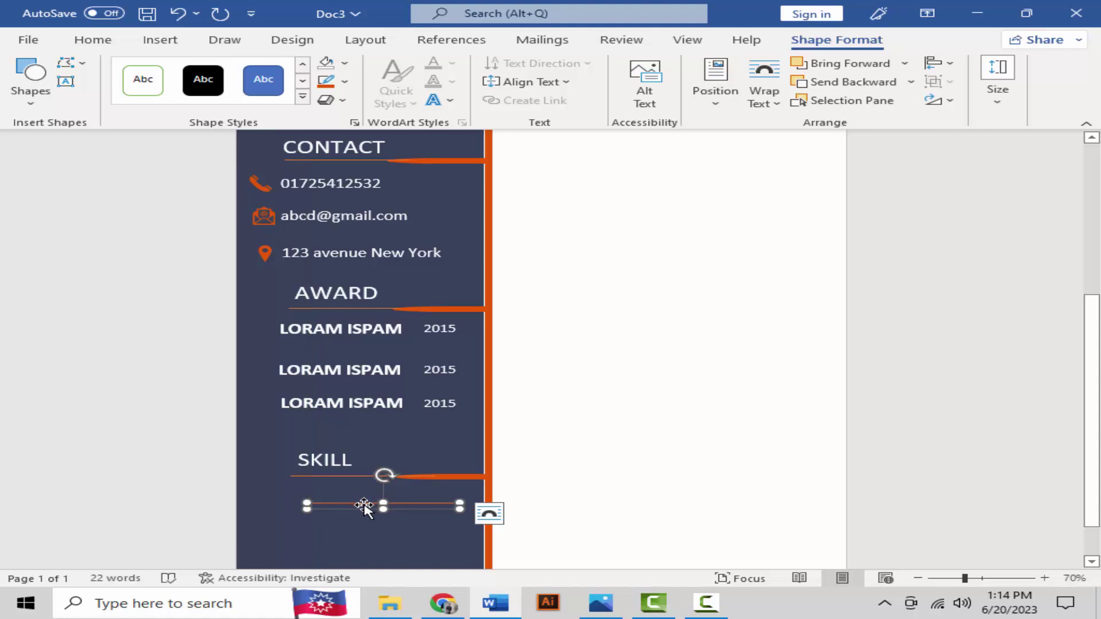
Step: Copy the orange line and paste a duplicate onto the page
right_click(363, 506)
click(420, 135)
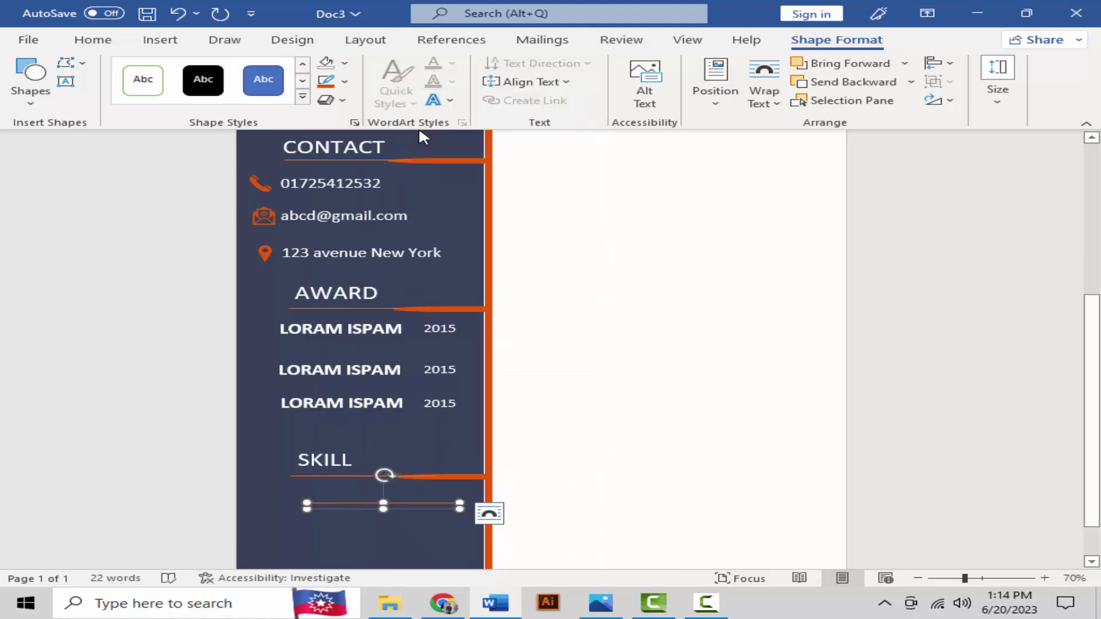
right_click(592, 198)
click(643, 303)
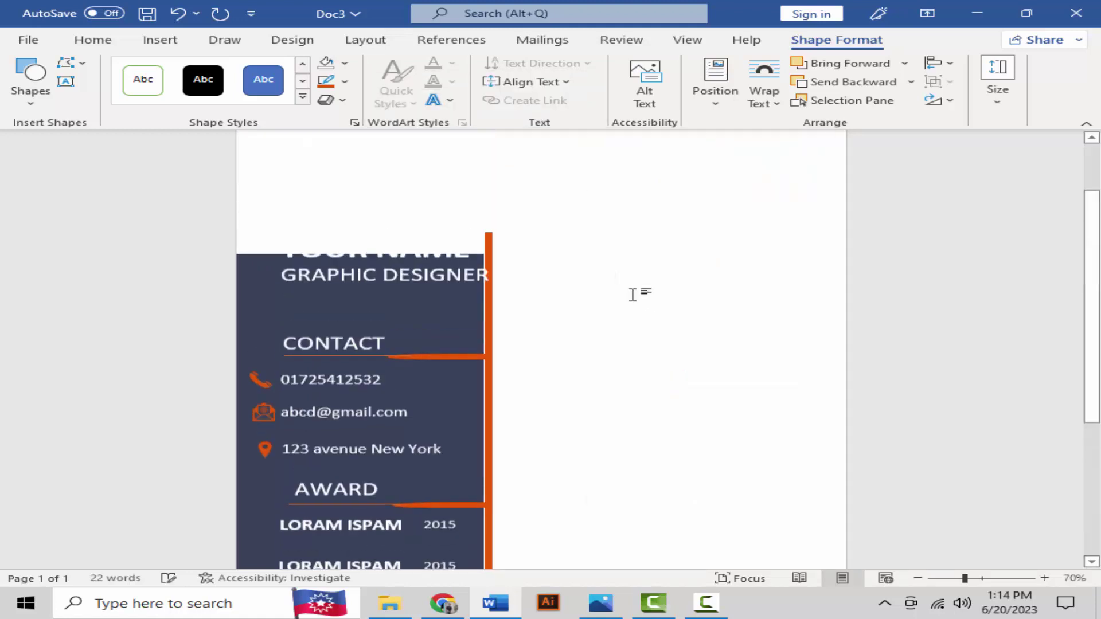
Step: Drag the pasted orange bar from the page top down to just below SKILL
drag(321, 198, 336, 556)
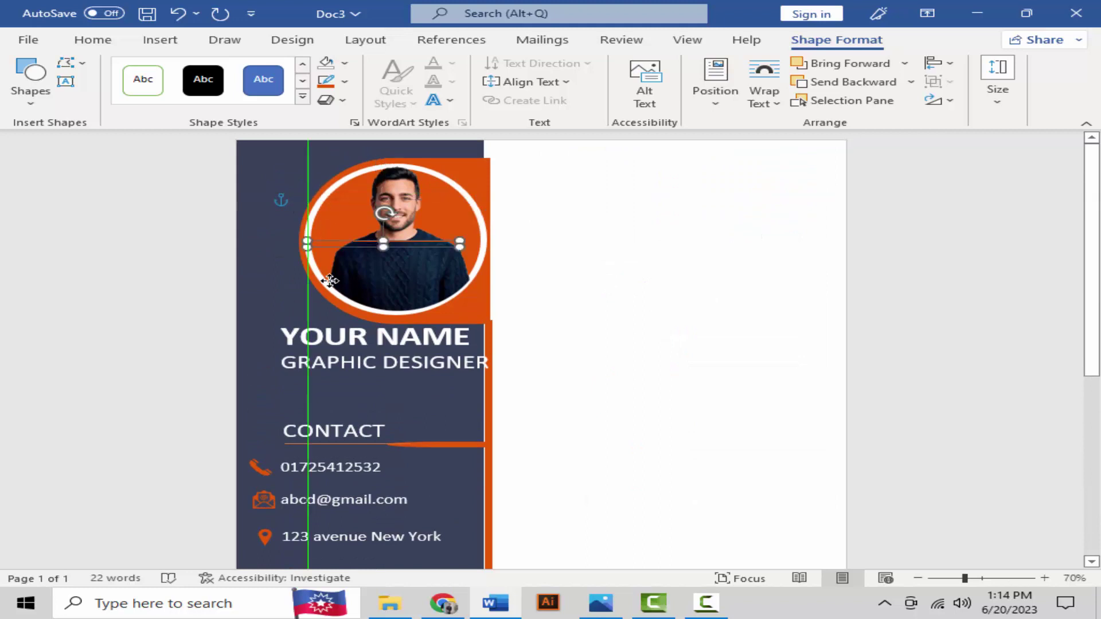
scroll(339, 566, down, 1)
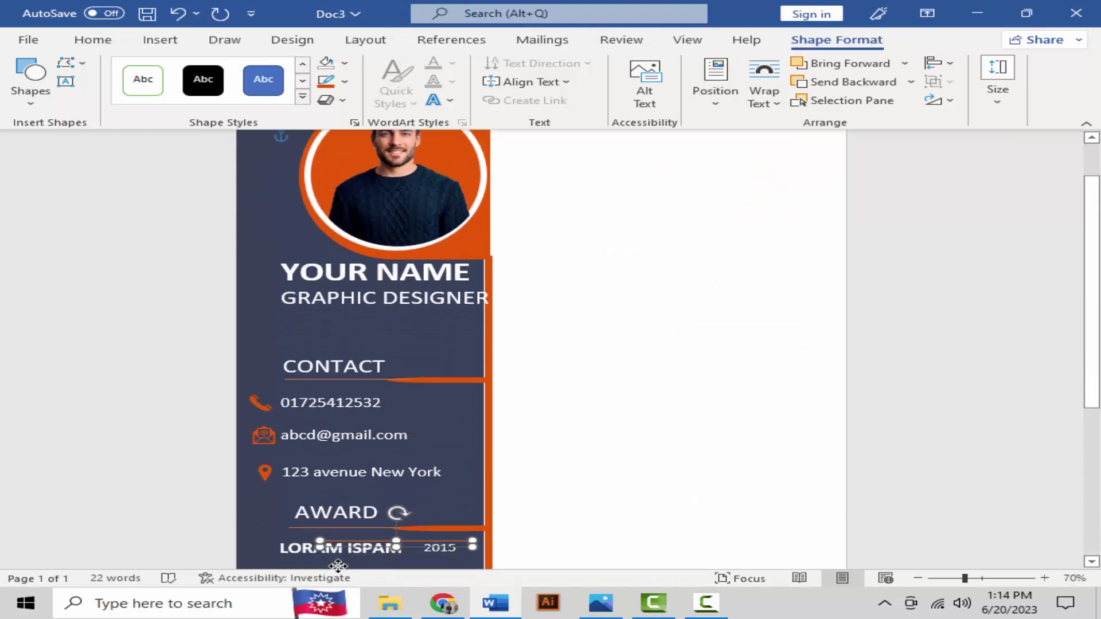
scroll(339, 567, down, 1)
scroll(339, 567, down, 1)
scroll(338, 567, down, 1)
scroll(338, 567, down, 1)
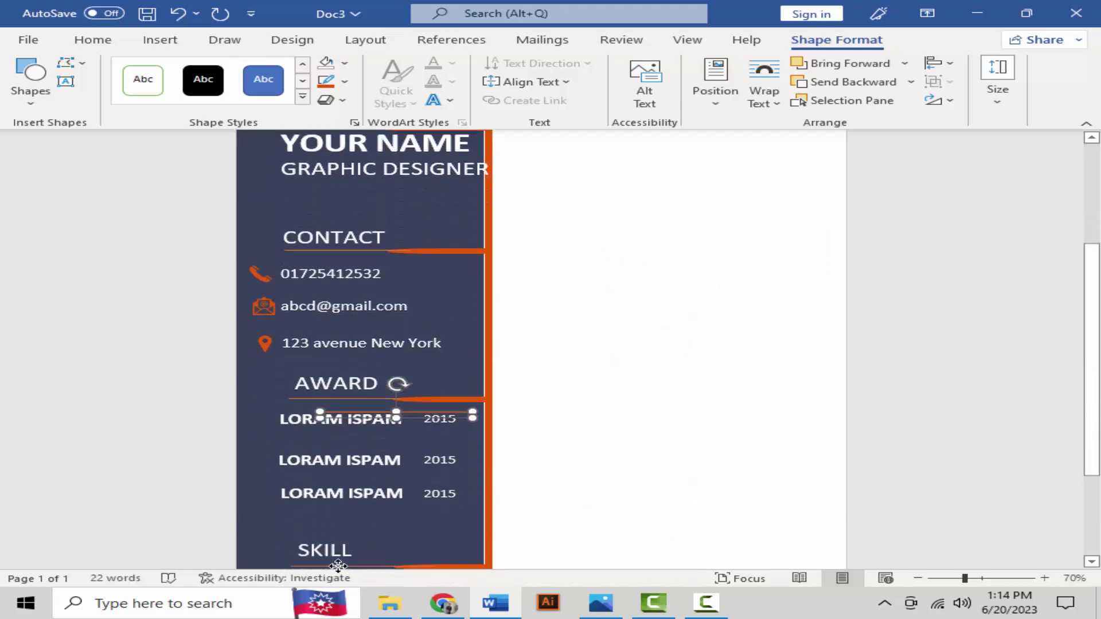
scroll(338, 567, down, 1)
scroll(338, 567, down, 1)
scroll(339, 567, down, 1)
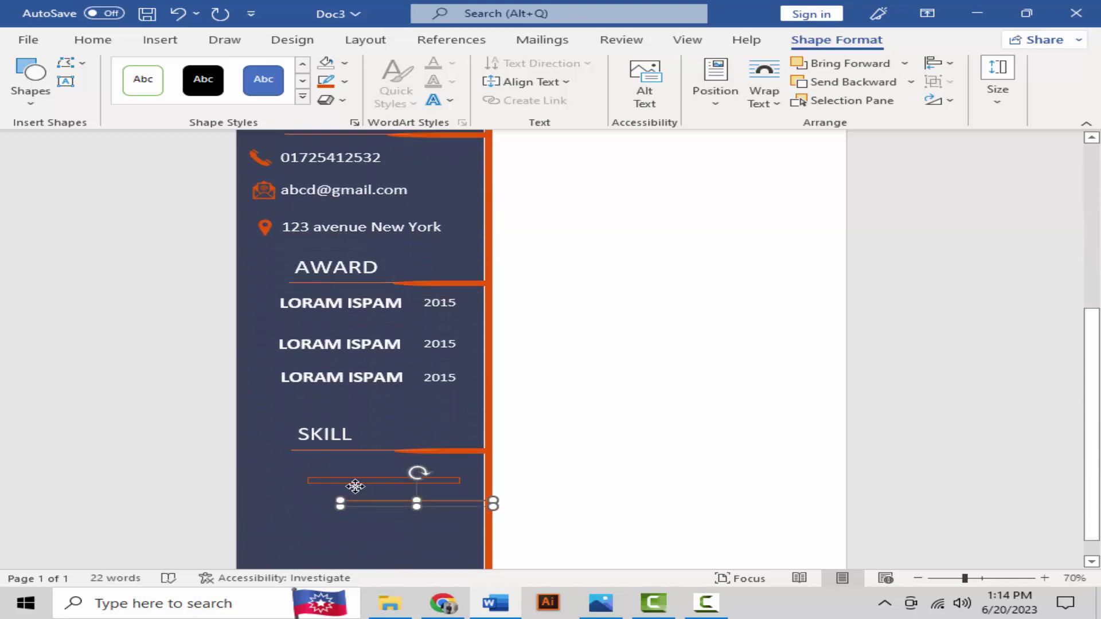
mouse_move(338, 566)
mouse_down()
mouse_move(327, 481)
mouse_move(307, 479)
mouse_up()
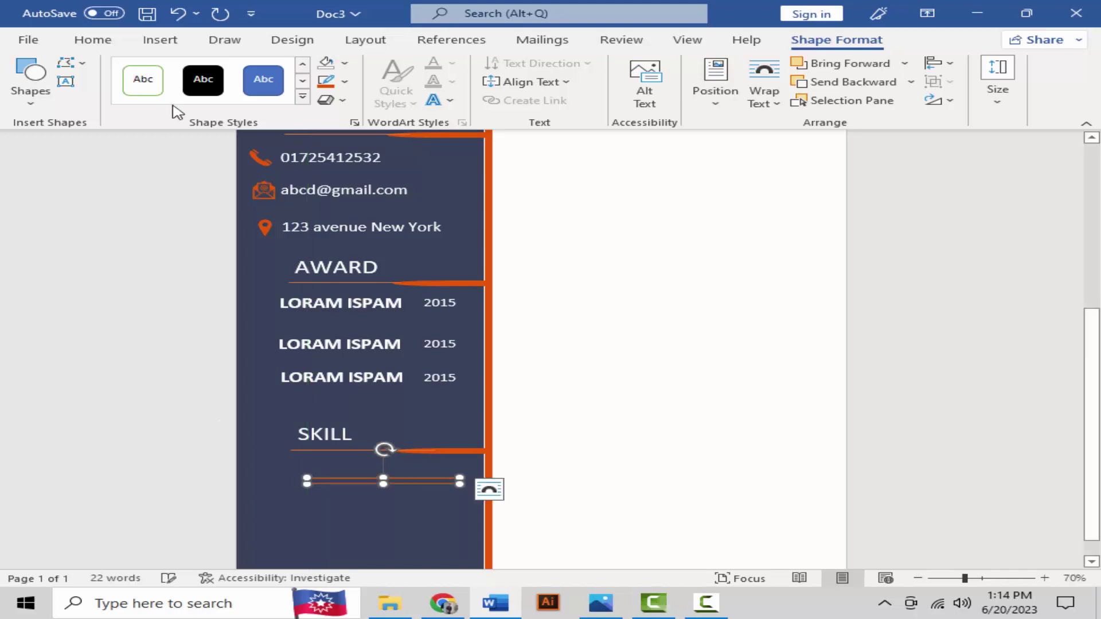
Step: Remove the bar's outline, fill it with the recent orange, and nudge it slightly left
click(345, 81)
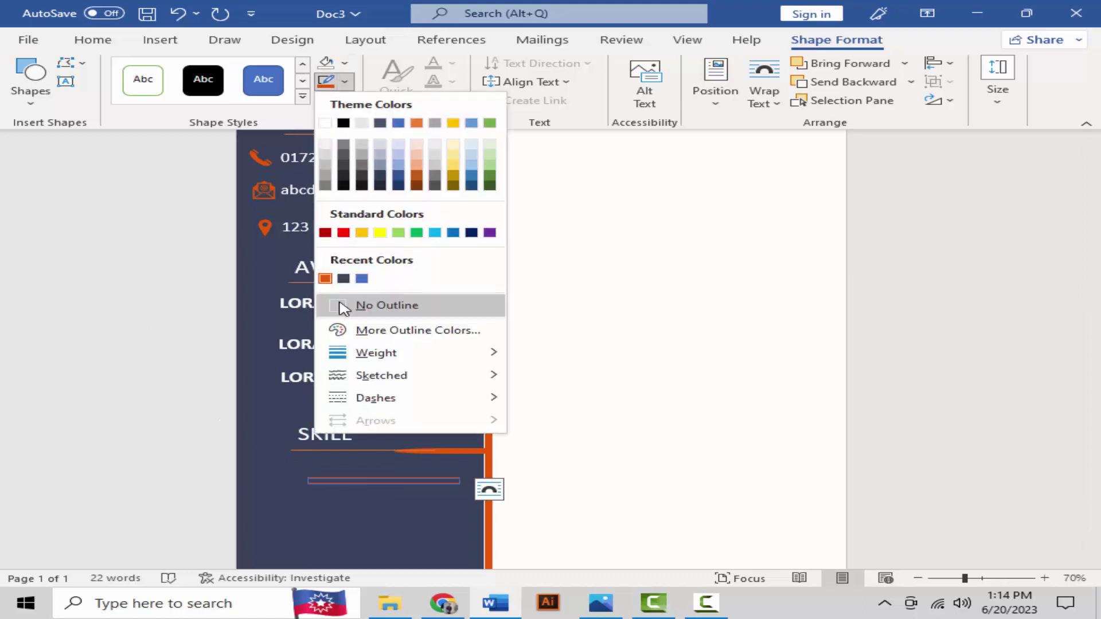
click(378, 304)
click(345, 64)
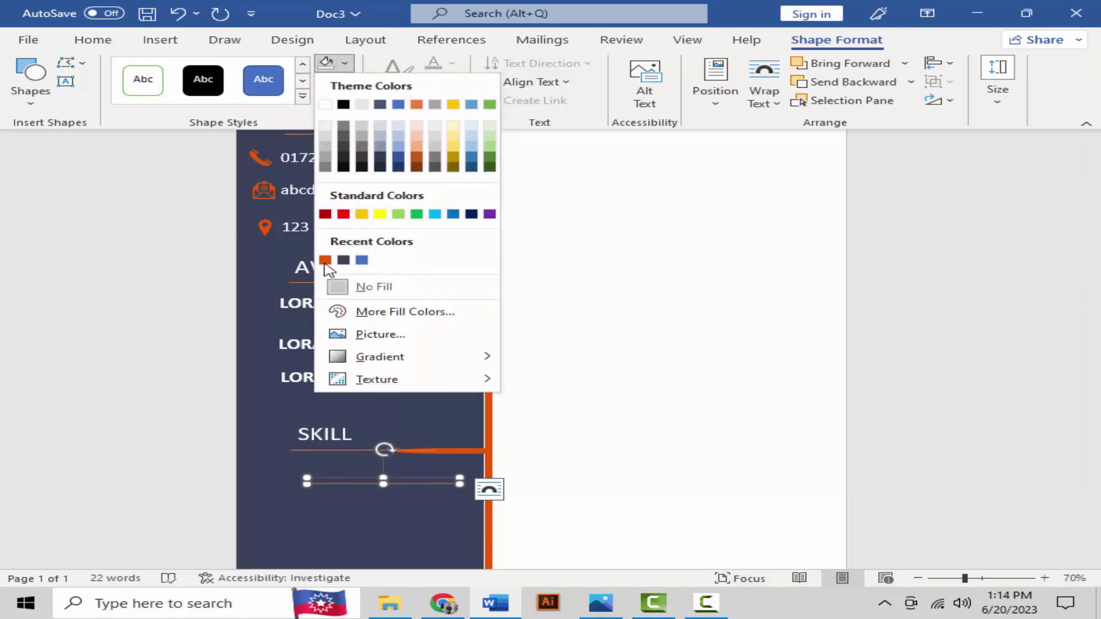
click(325, 261)
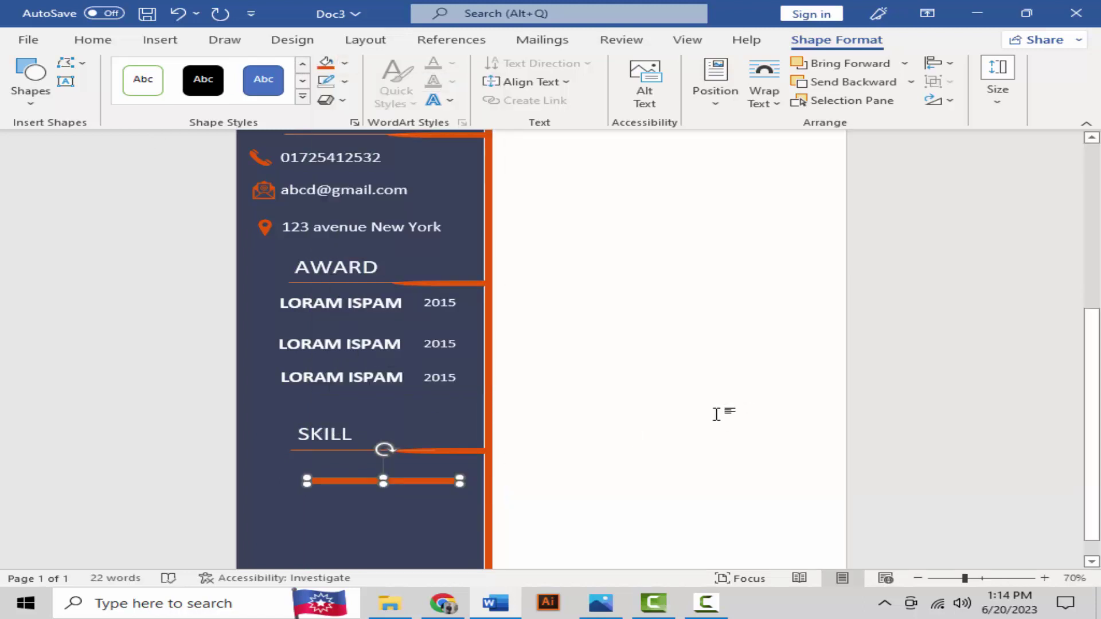
scroll(717, 414, down, 1)
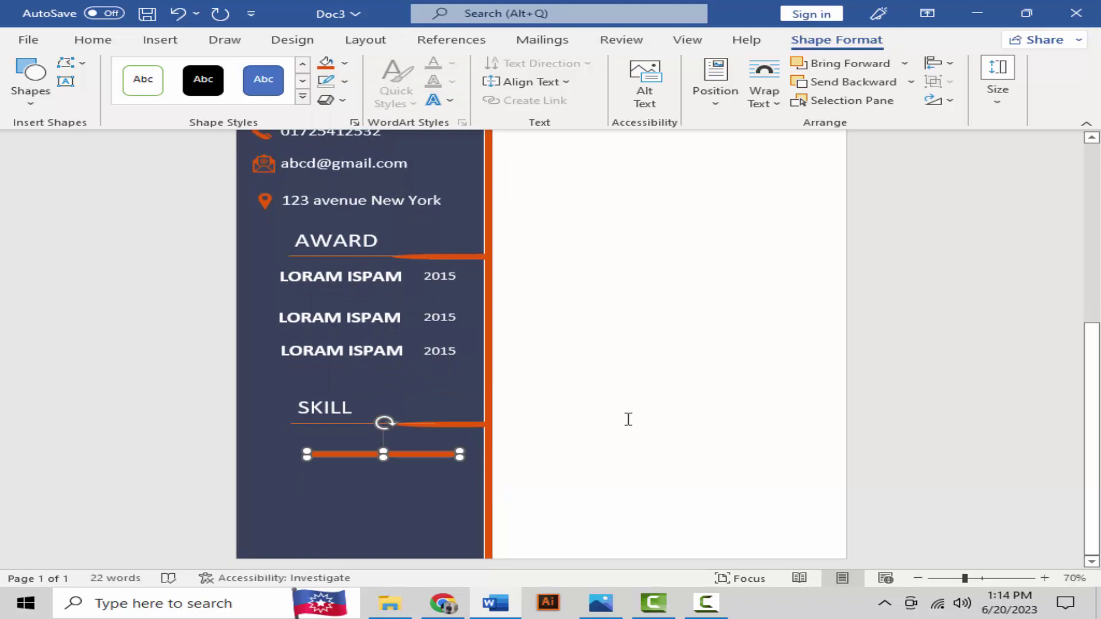
click(597, 425)
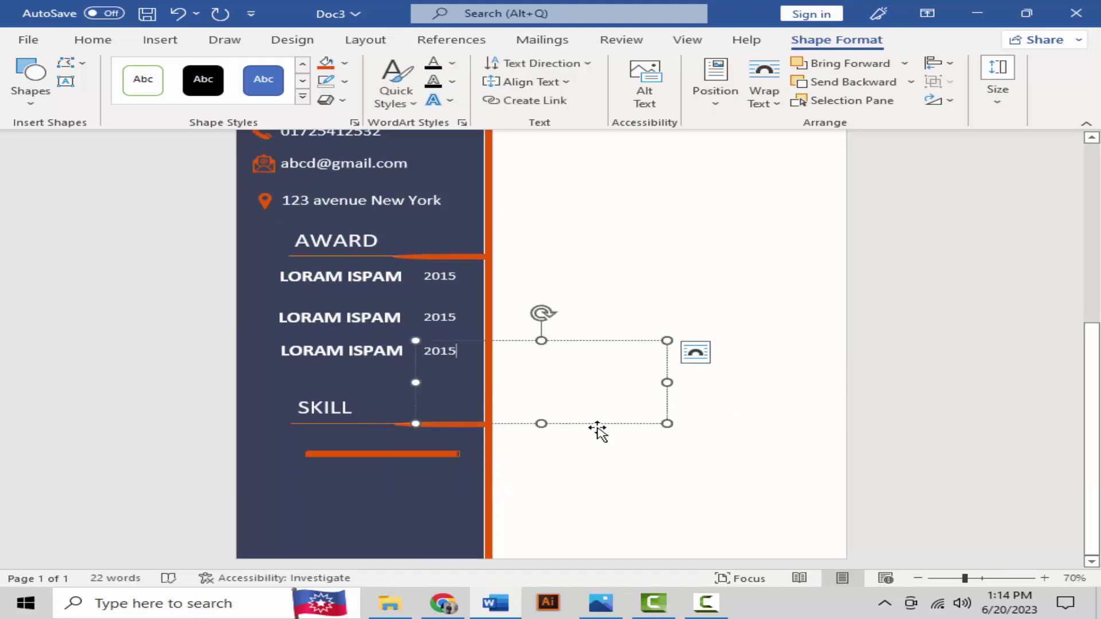
click(402, 454)
click(538, 462)
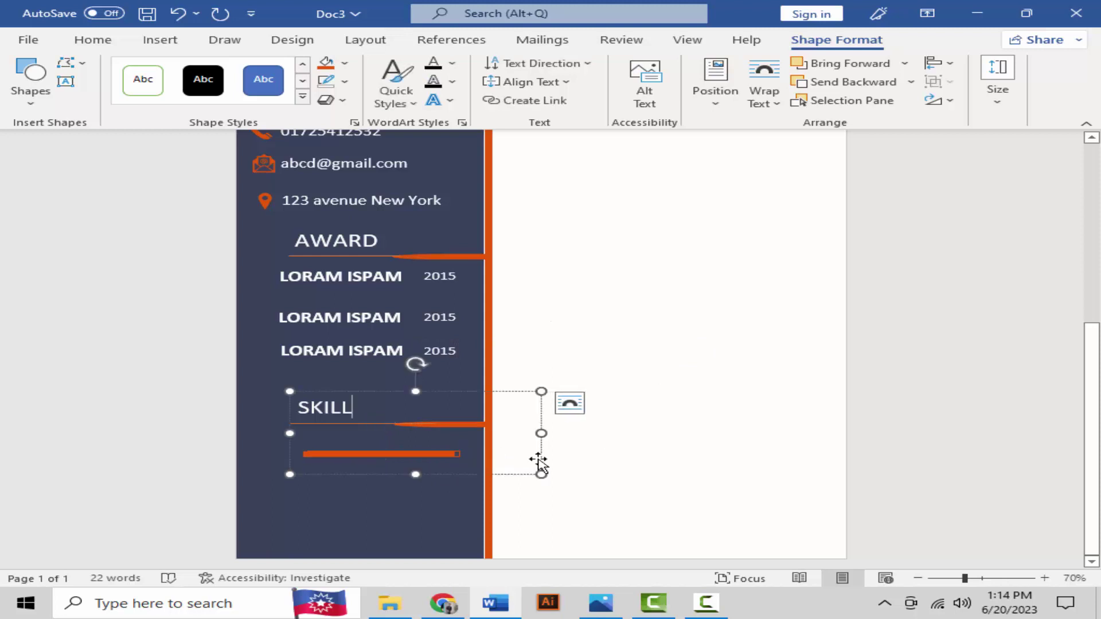
click(387, 454)
drag(387, 454, 384, 455)
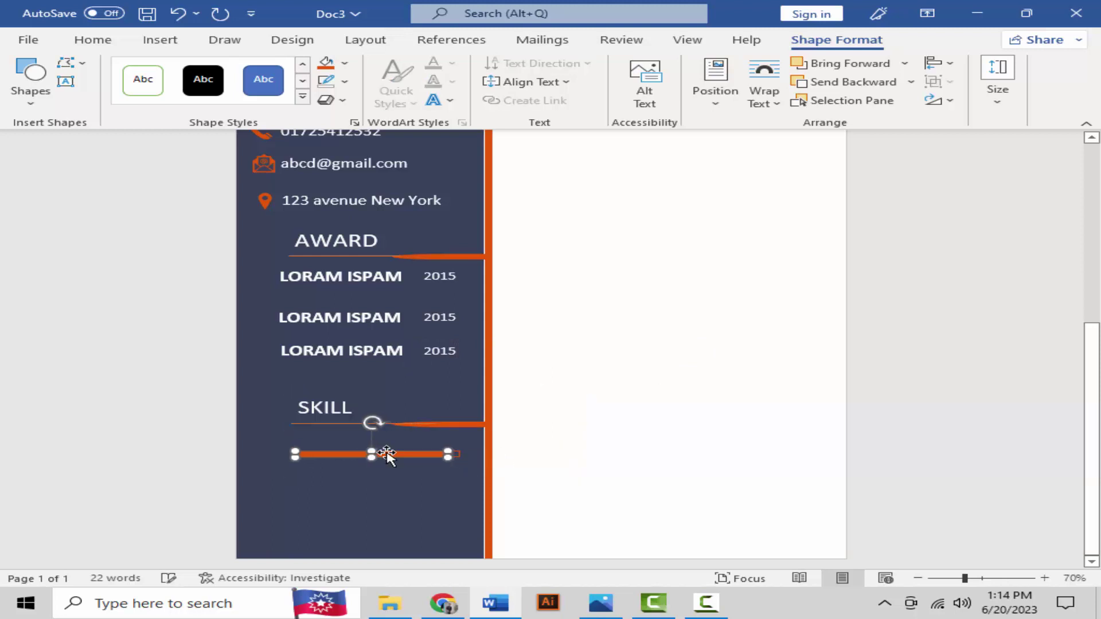
Step: Group the orange bar and its outlined track into one skill bar
click(684, 428)
scroll(590, 386, down, 2)
scroll(553, 369, down, 5)
scroll(540, 365, down, 3)
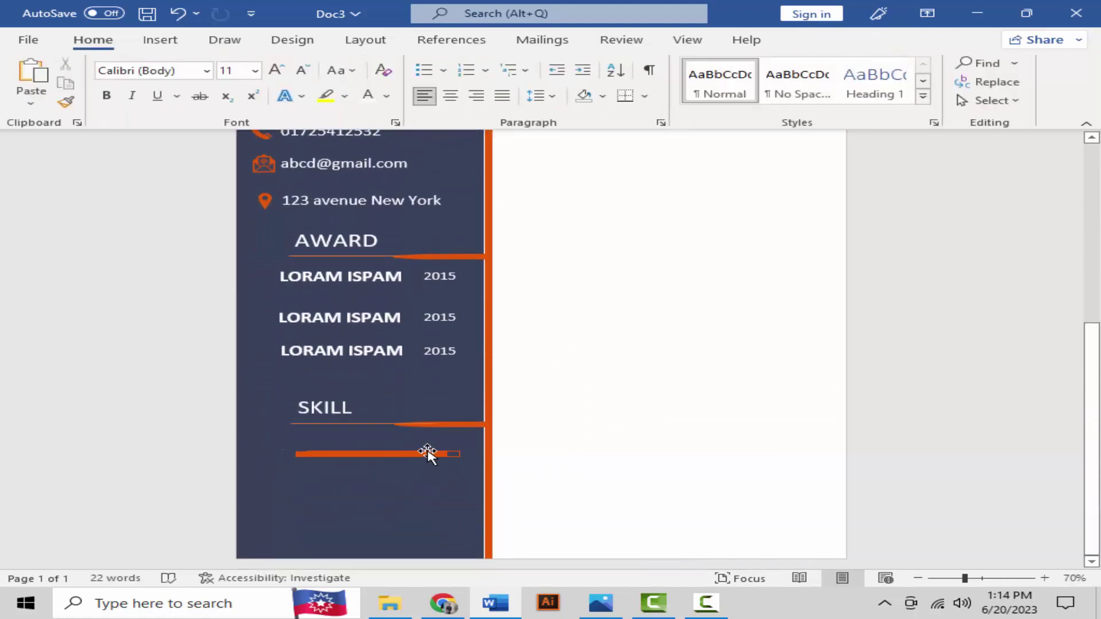
click(419, 456)
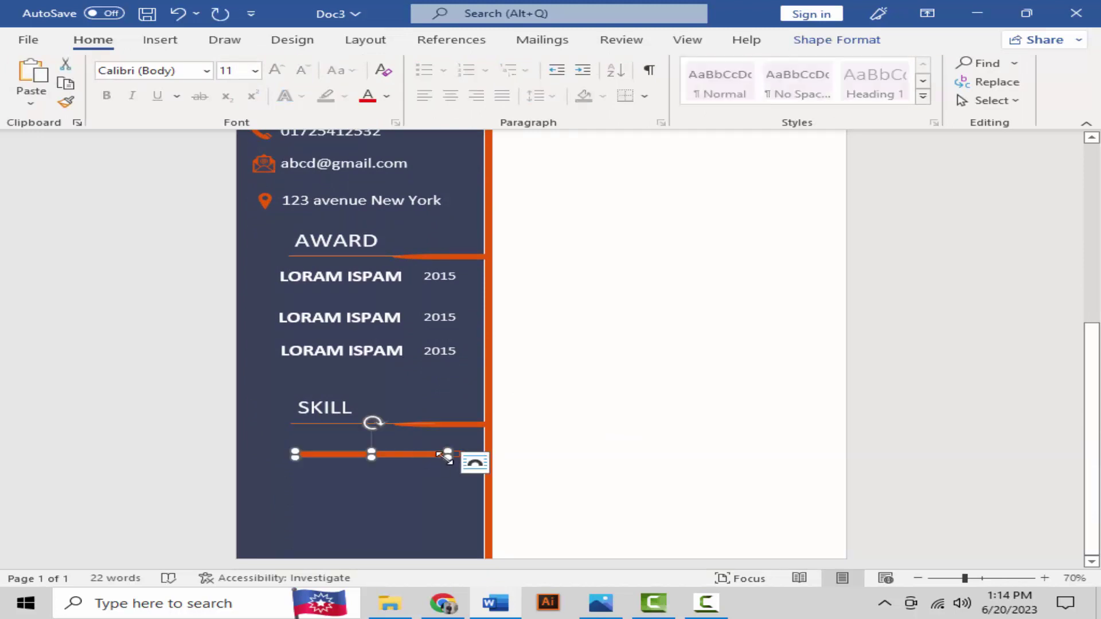
drag(457, 454, 458, 457)
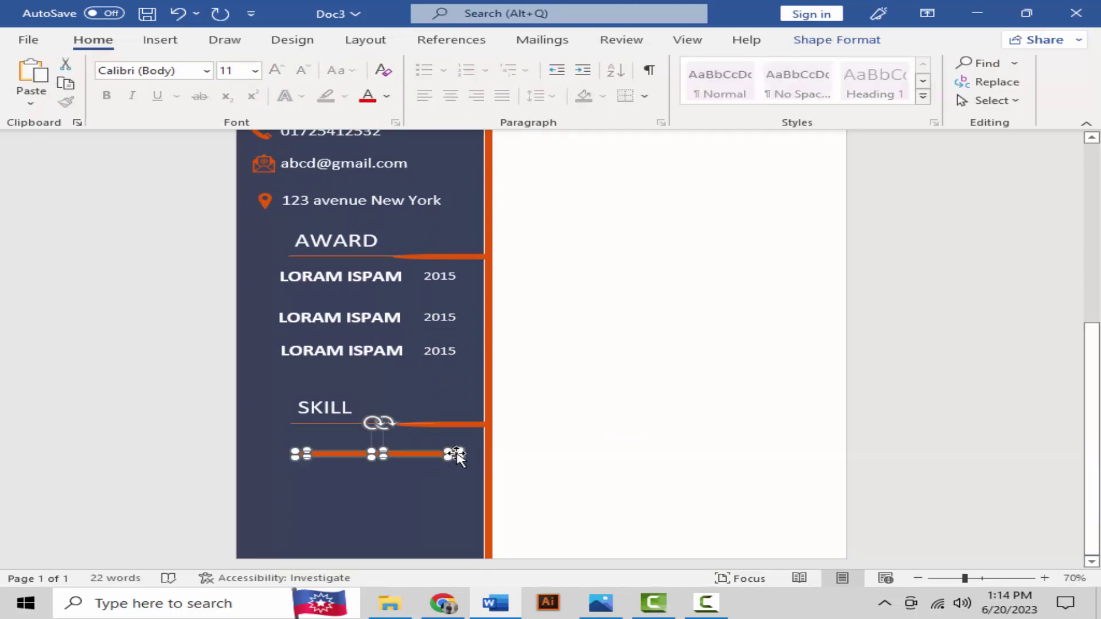
click(832, 41)
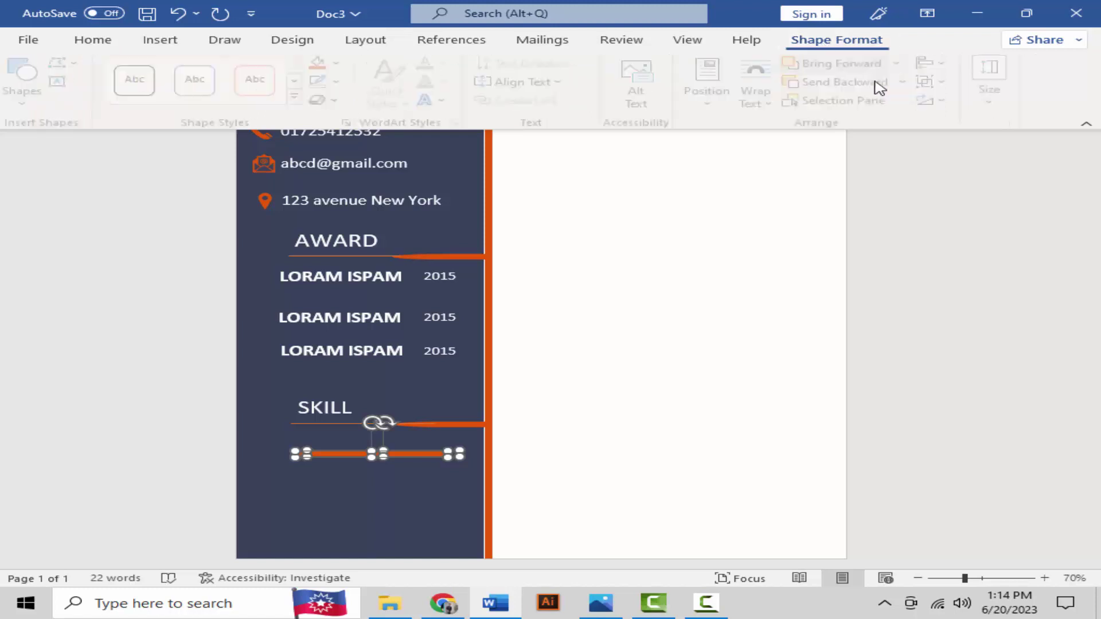
click(941, 81)
click(952, 104)
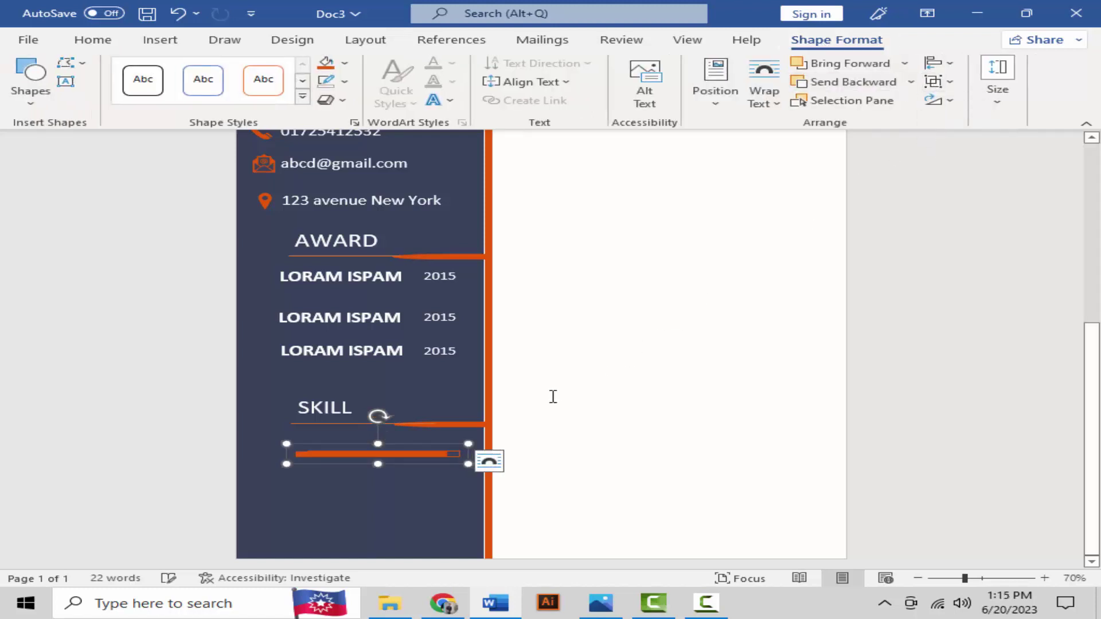
Step: Copy the grouped skill bar under SKILL
right_click(352, 447)
click(386, 142)
click(563, 265)
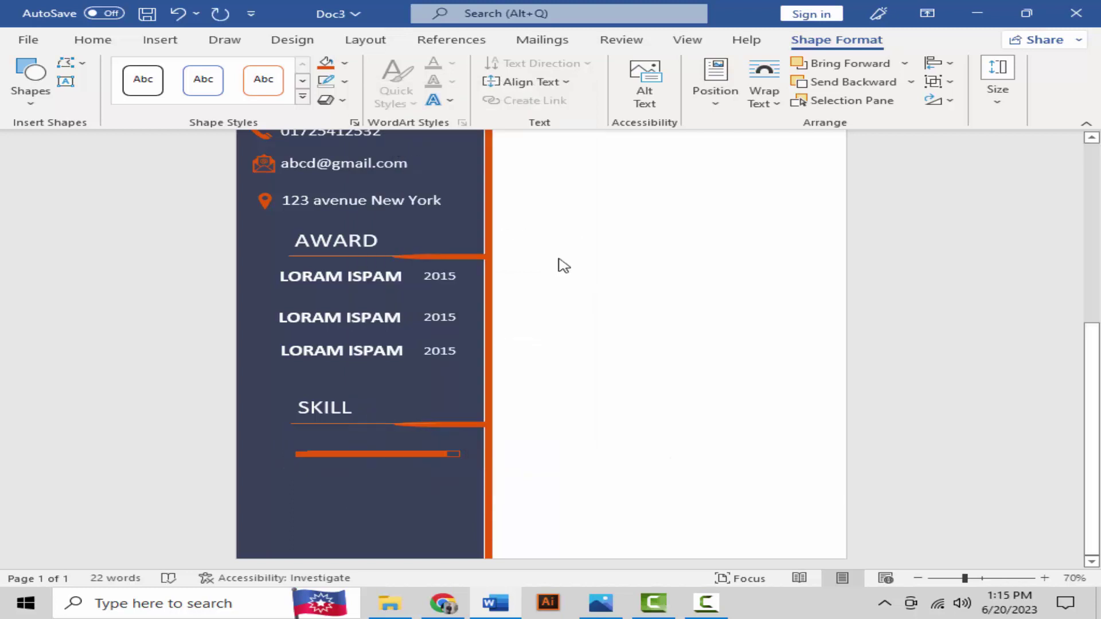
right_click(563, 266)
Step: Paste the skill bar and align it directly beneath the first bar under SKILL
click(599, 358)
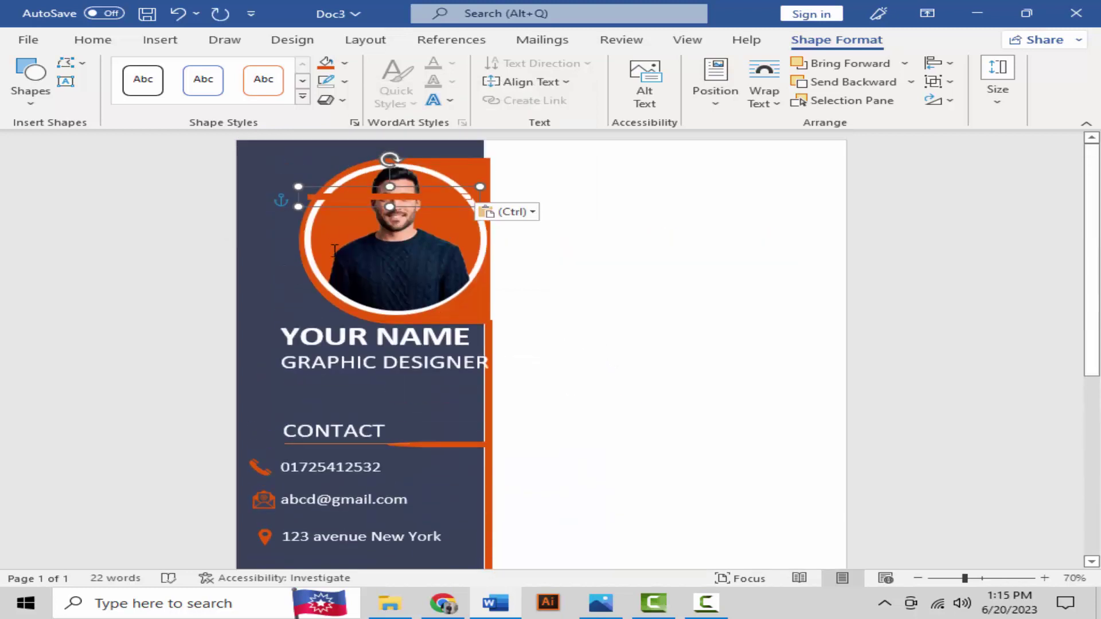
drag(339, 203, 310, 566)
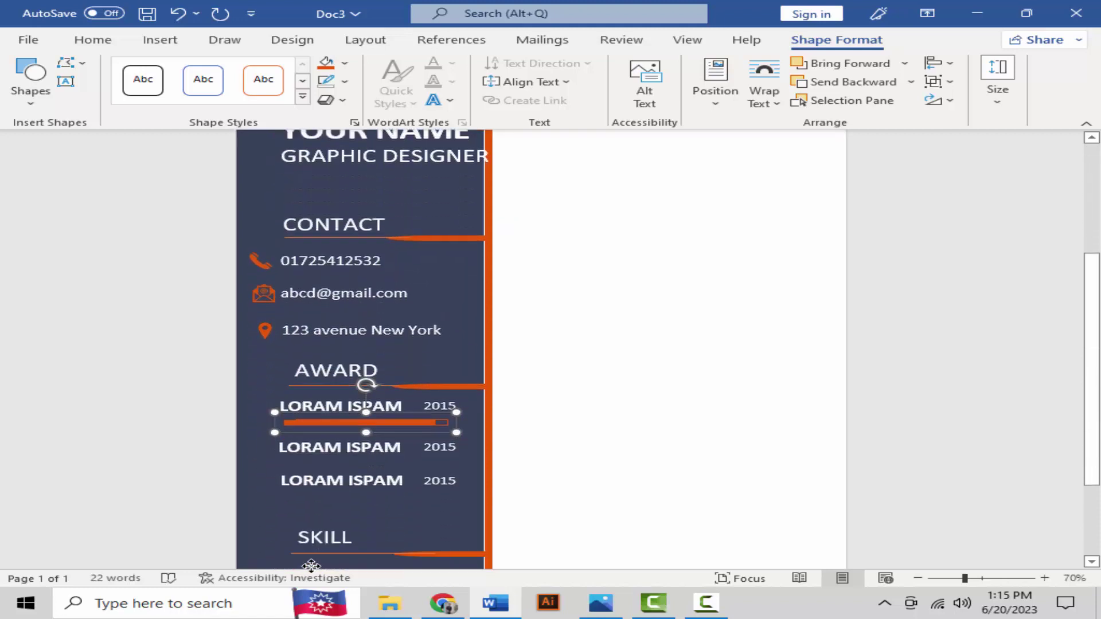
drag(310, 566, 324, 470)
key(Down)
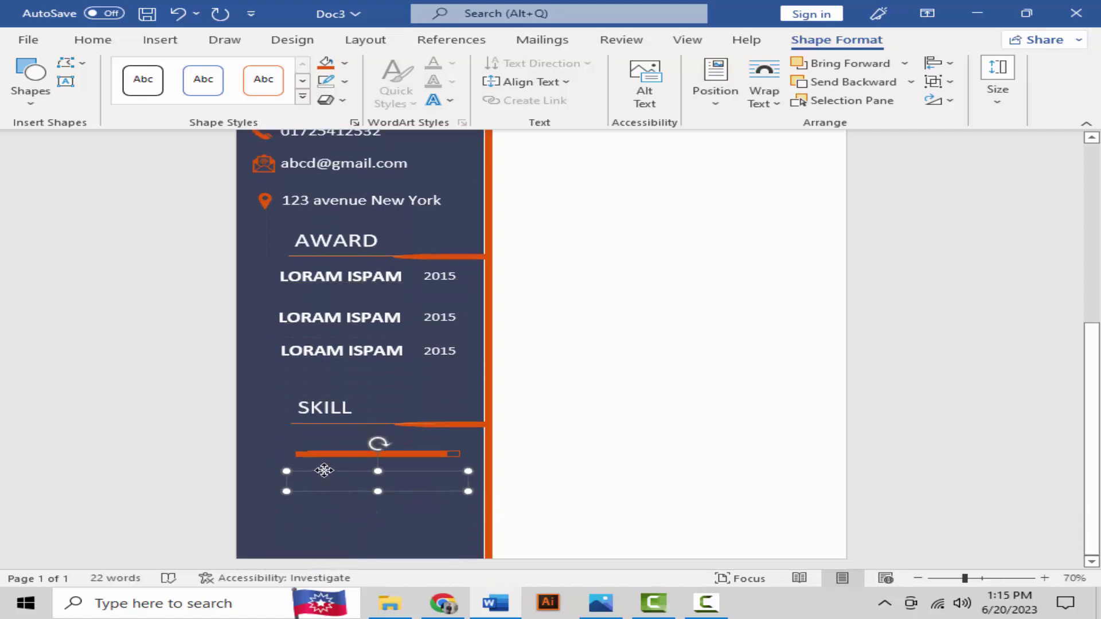
key(ctrl+y)
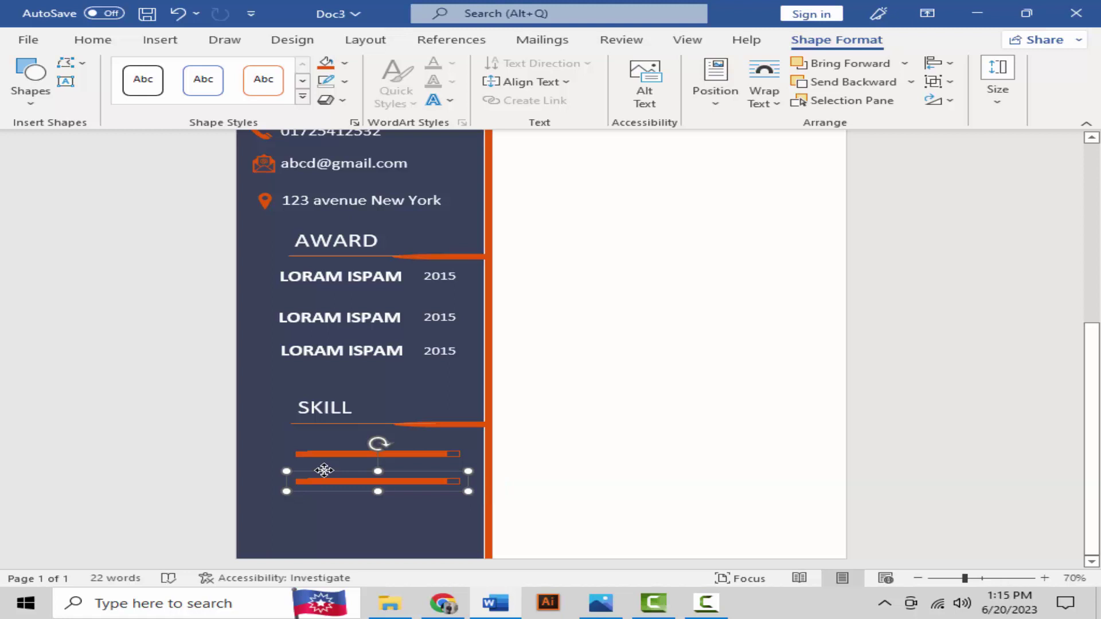
key(ctrl+z)
click(339, 483)
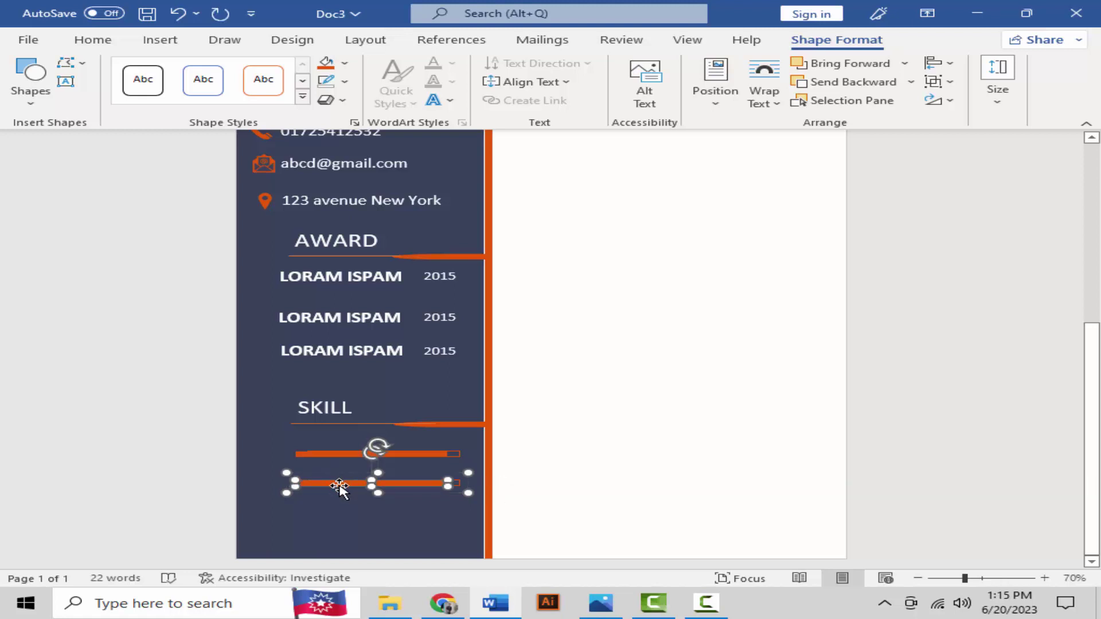
key(Right)
key(Right)
key(Right)
key(Right)
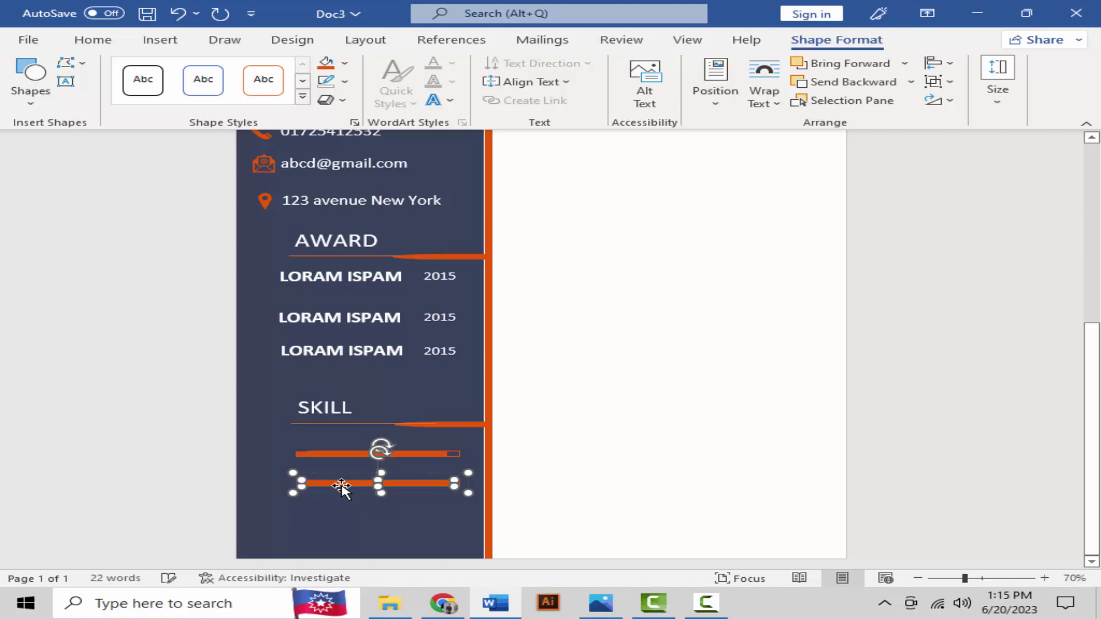
click(604, 484)
scroll(602, 479, down, 5)
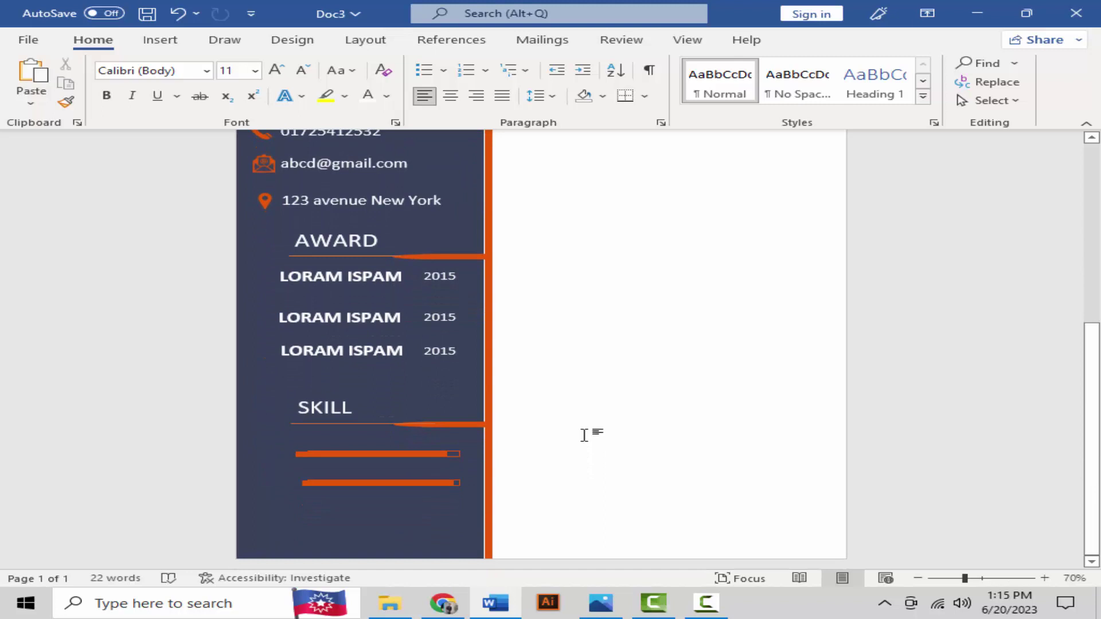
Step: Paste a shape that turns out to be the 2015 box, then undo it
right_click(585, 394)
click(634, 182)
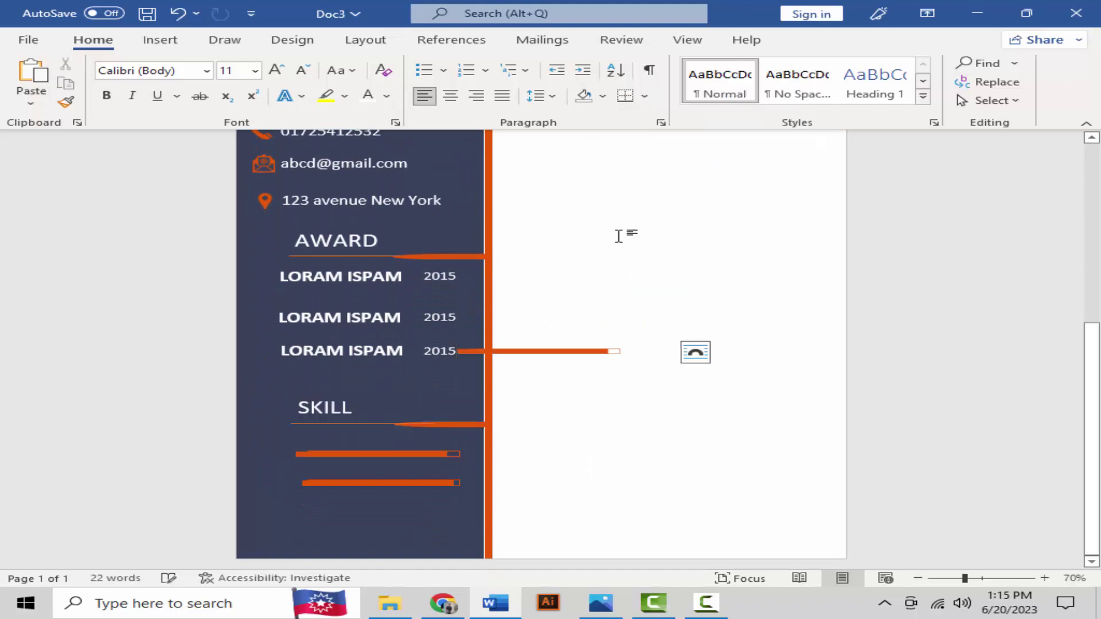
click(557, 344)
mouse_move(525, 341)
mouse_down()
mouse_move(382, 514)
mouse_move(363, 514)
mouse_up()
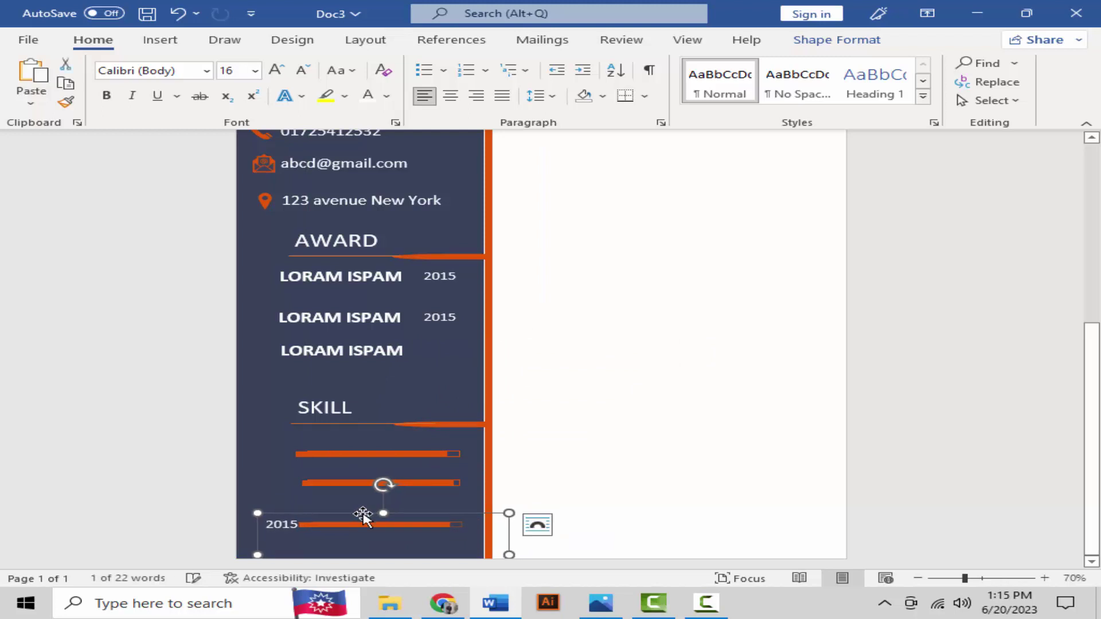
key(ctrl+z)
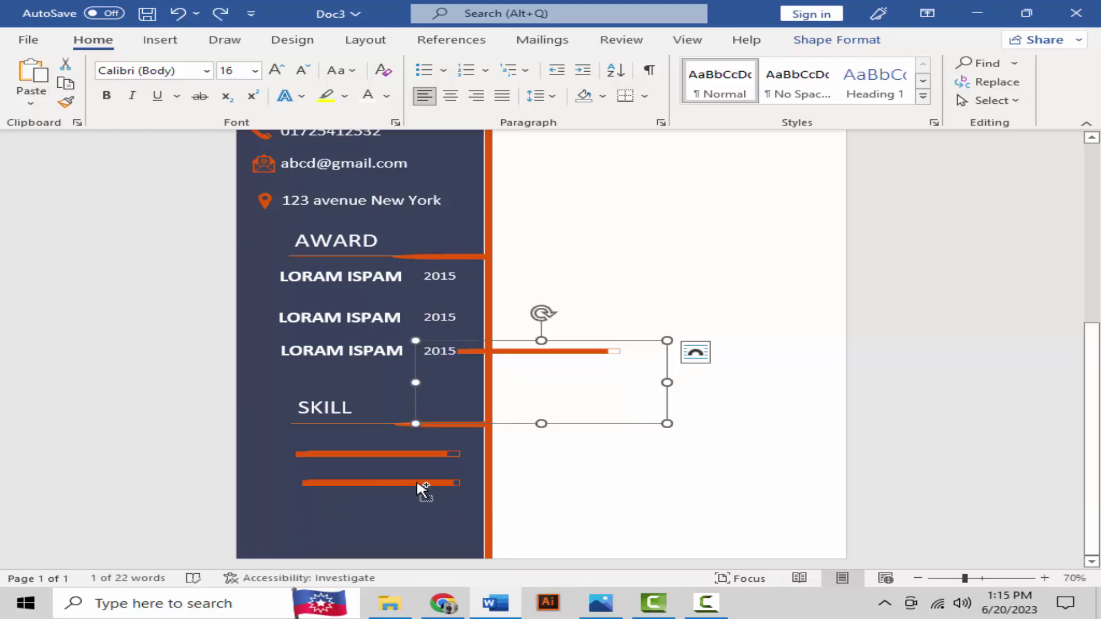
key(ctrl+z)
scroll(690, 287, up, 3)
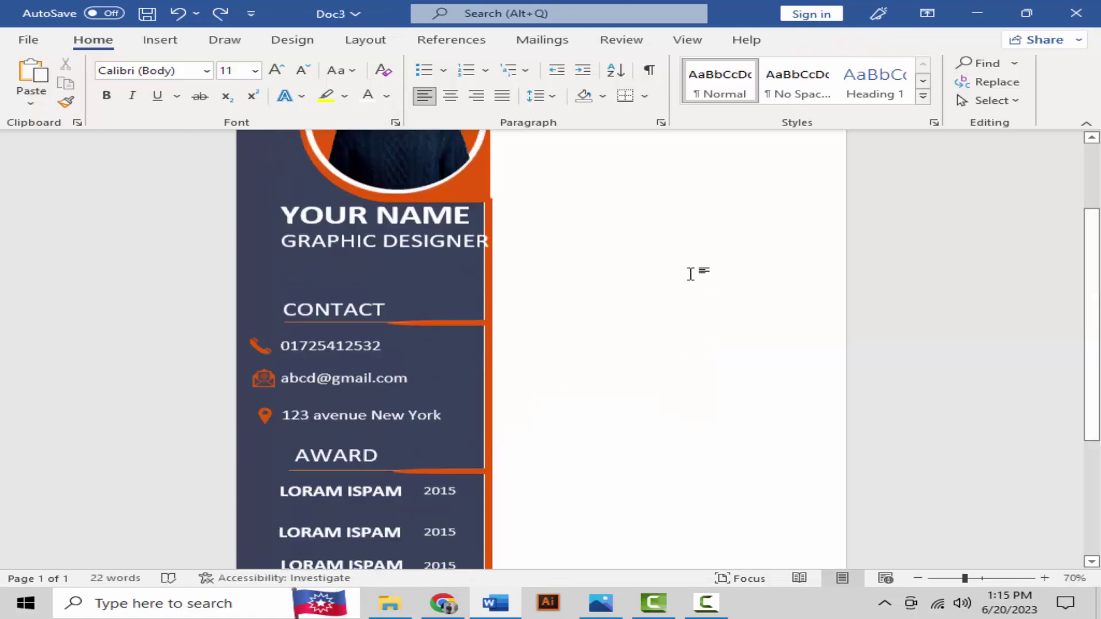
scroll(683, 298, up, 1)
scroll(678, 308, down, 2)
Step: Paste the skill bar again and line it up below the second bar
right_click(679, 308)
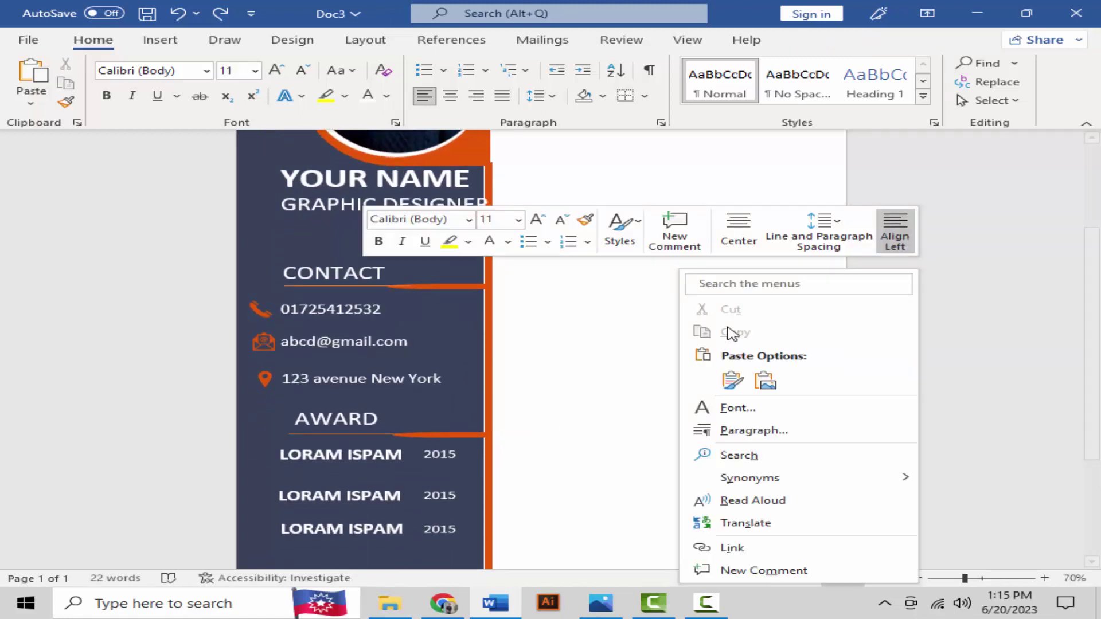
click(734, 380)
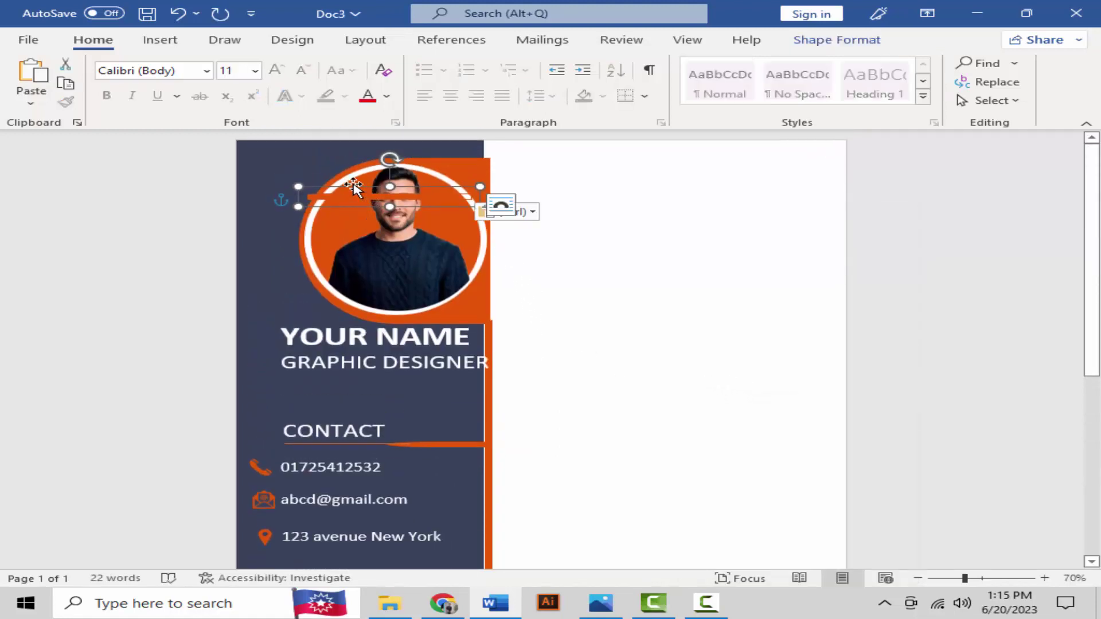
drag(365, 208, 384, 566)
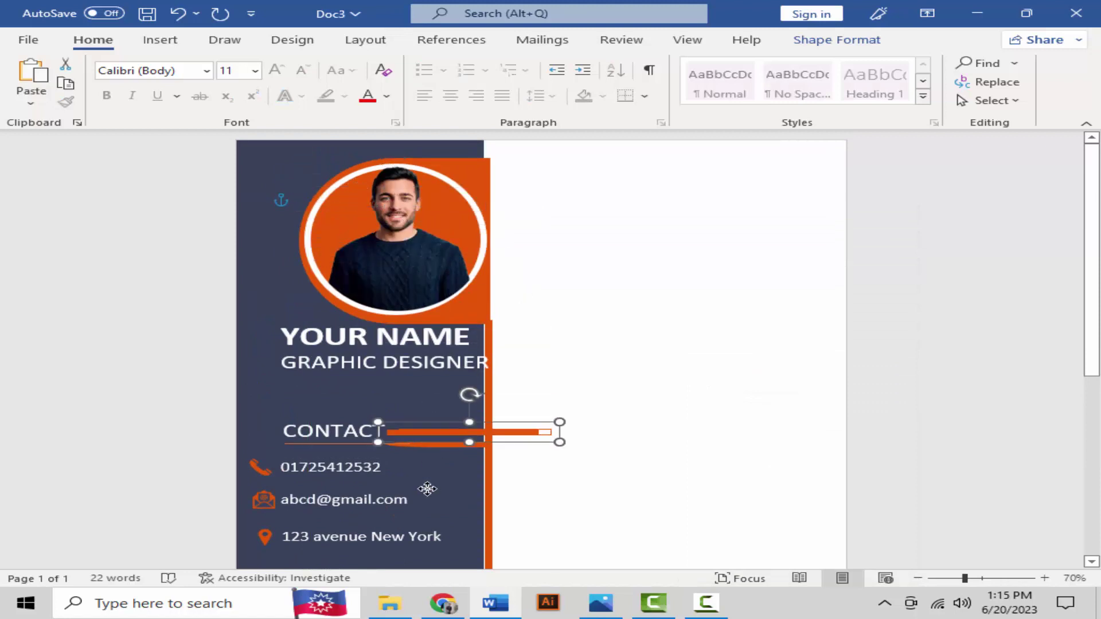
scroll(384, 566, down, 1)
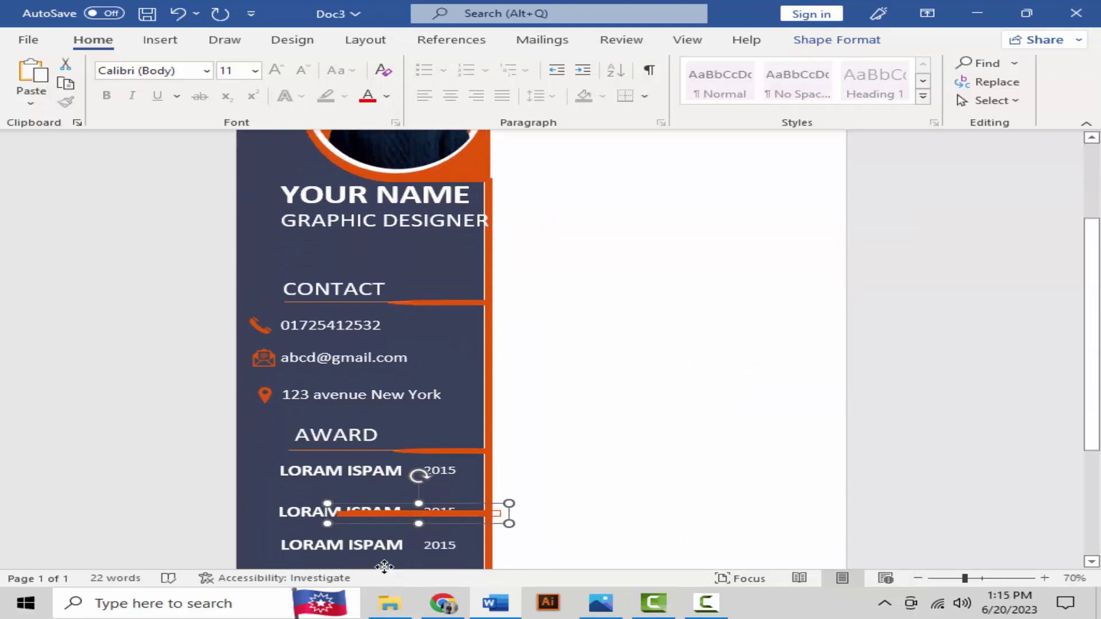
scroll(384, 566, down, 1)
scroll(384, 567, down, 1)
scroll(385, 566, down, 1)
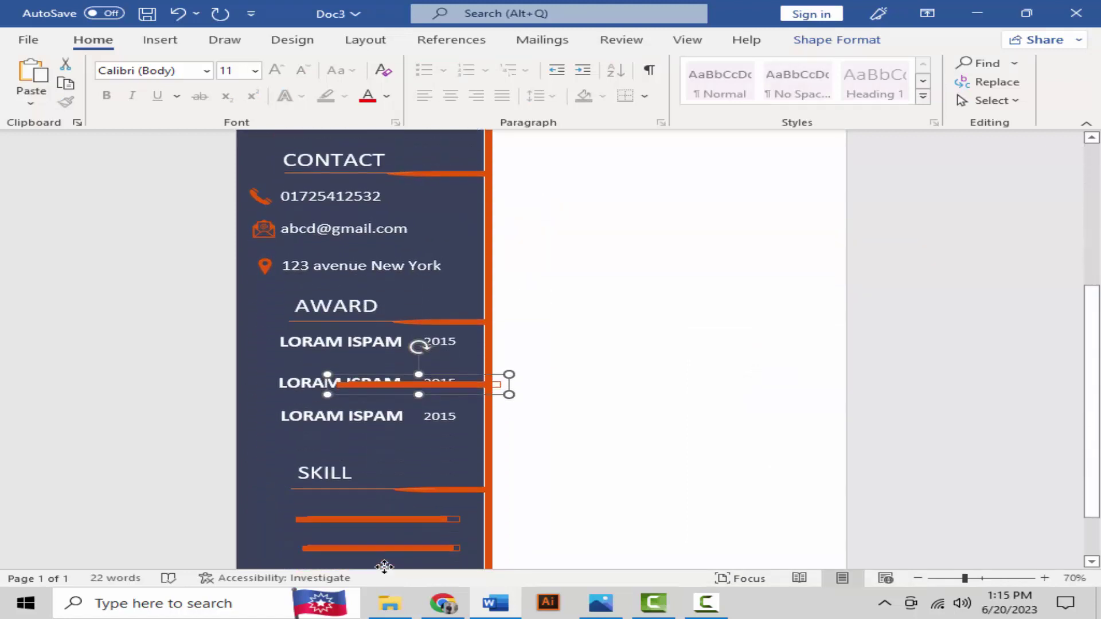
mouse_move(384, 567)
mouse_down()
mouse_move(385, 518)
mouse_move(341, 513)
mouse_up()
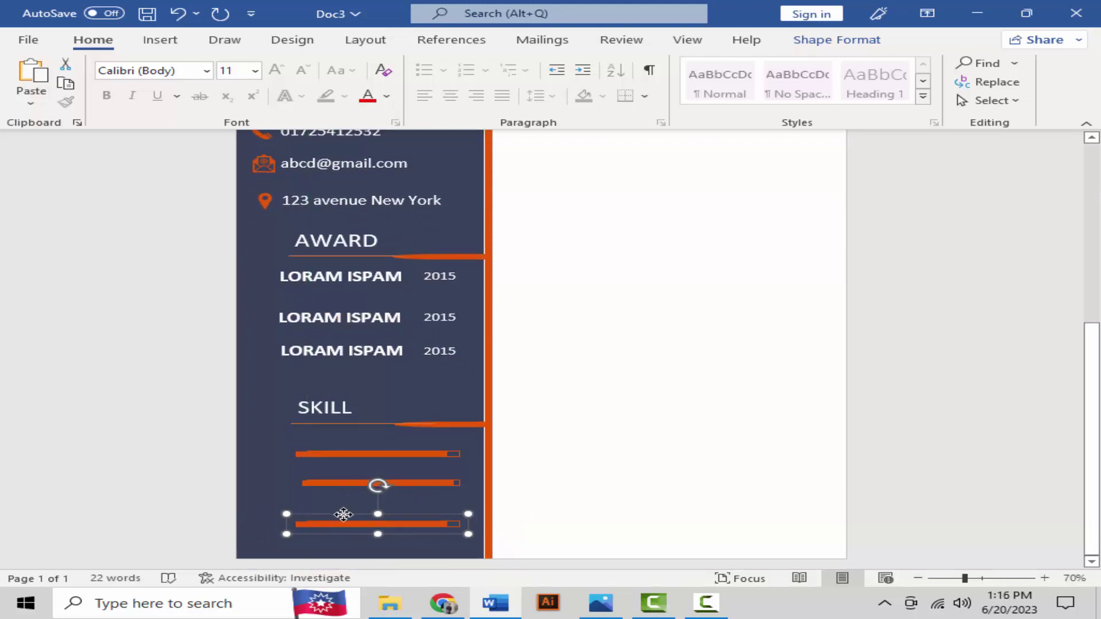
drag(341, 514, 347, 492)
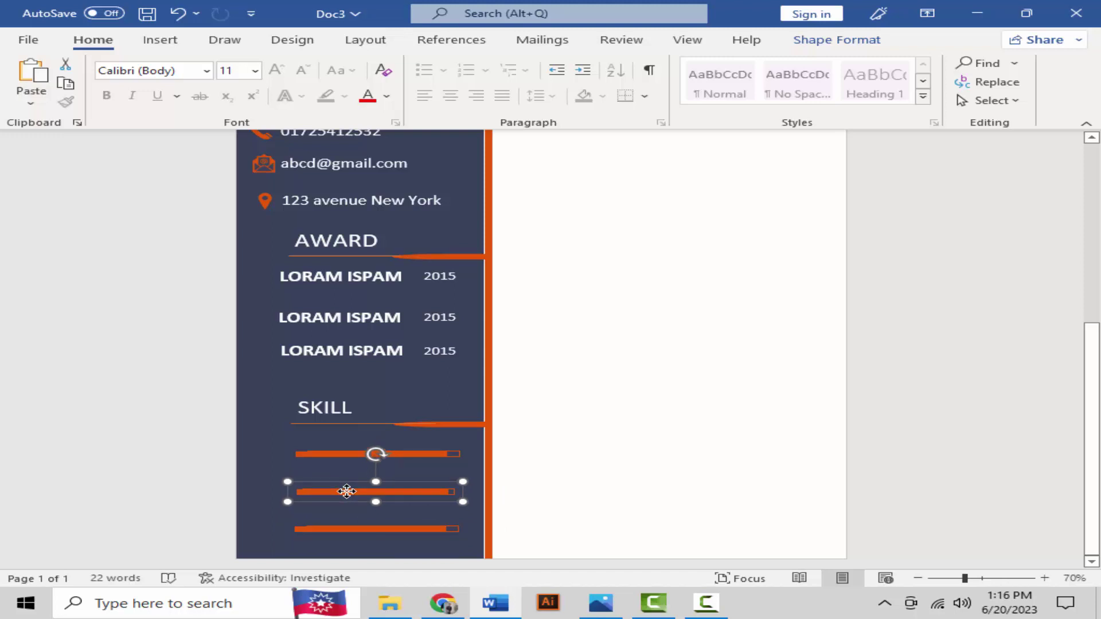
Step: Copy the sidebar's address text box and paste a duplicate onto the page
click(586, 413)
click(372, 443)
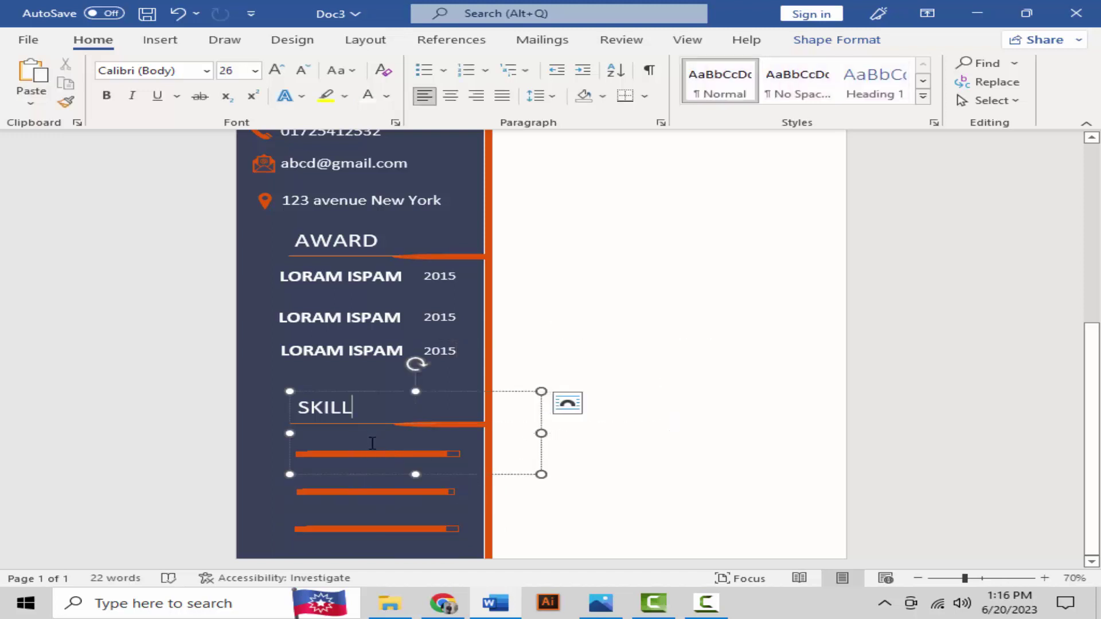
click(333, 202)
right_click(354, 193)
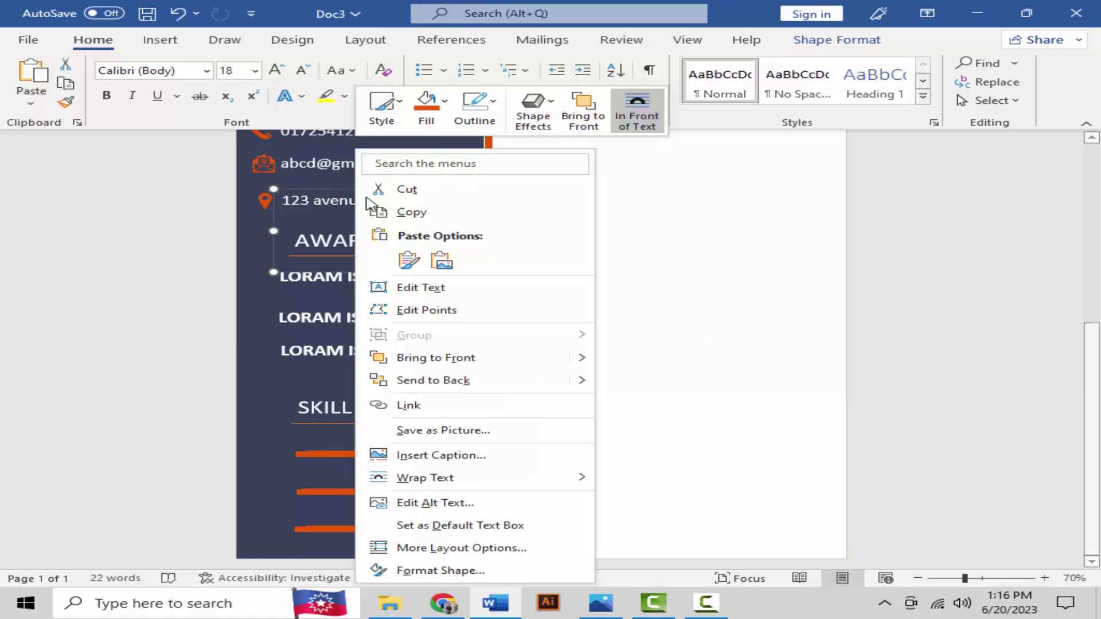
click(407, 212)
right_click(564, 215)
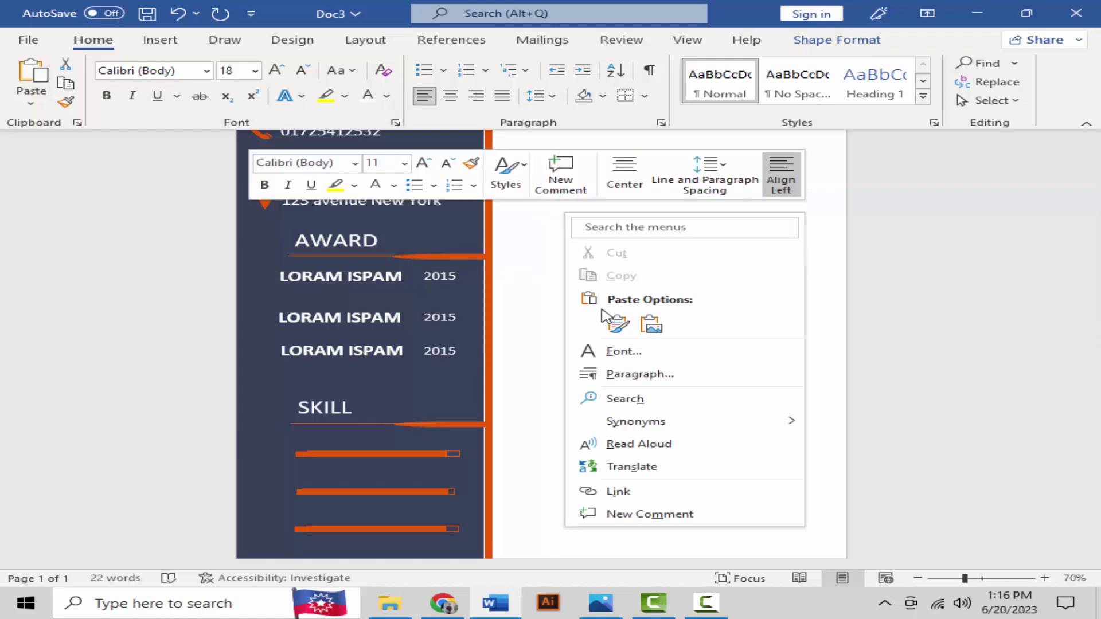
click(612, 323)
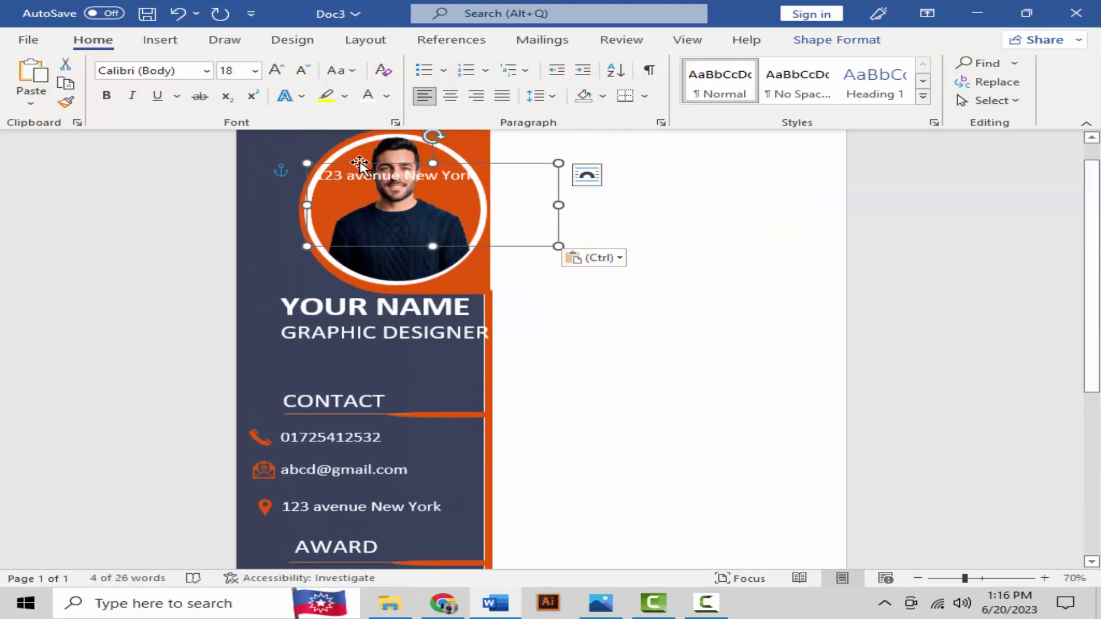
Step: Move the copy down into the SKILL area, clear its address text, and align the ILLUSTATOR label over its bar
mouse_move(360, 165)
mouse_down()
mouse_move(341, 555)
mouse_move(370, 560)
mouse_up()
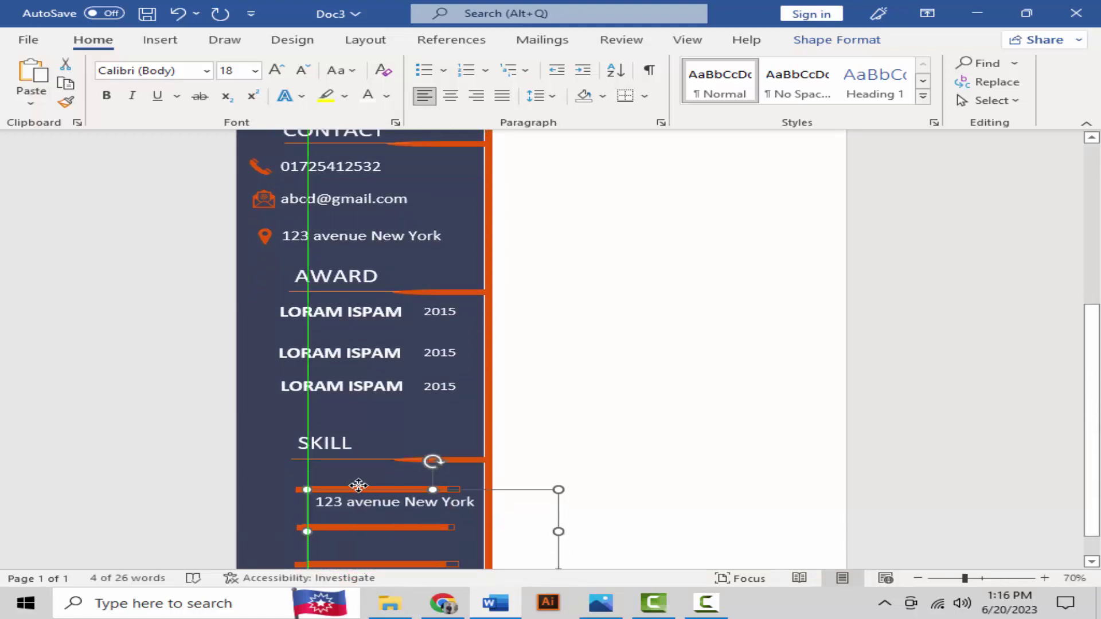
mouse_move(371, 560)
mouse_down()
mouse_move(350, 472)
mouse_move(335, 467)
mouse_move(347, 469)
mouse_up()
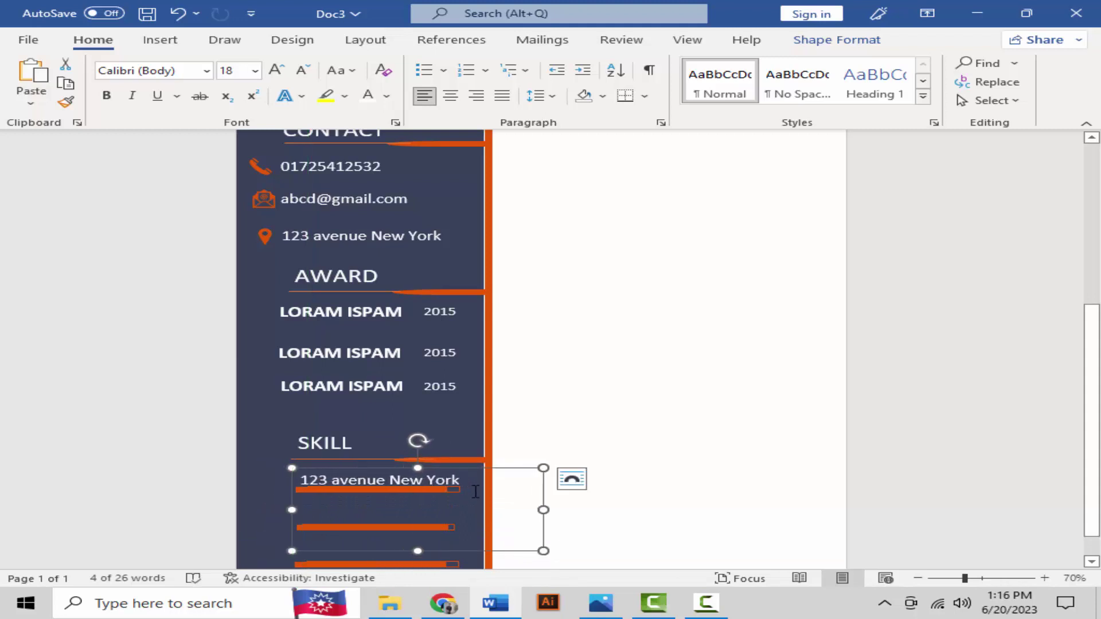
drag(475, 492, 285, 472)
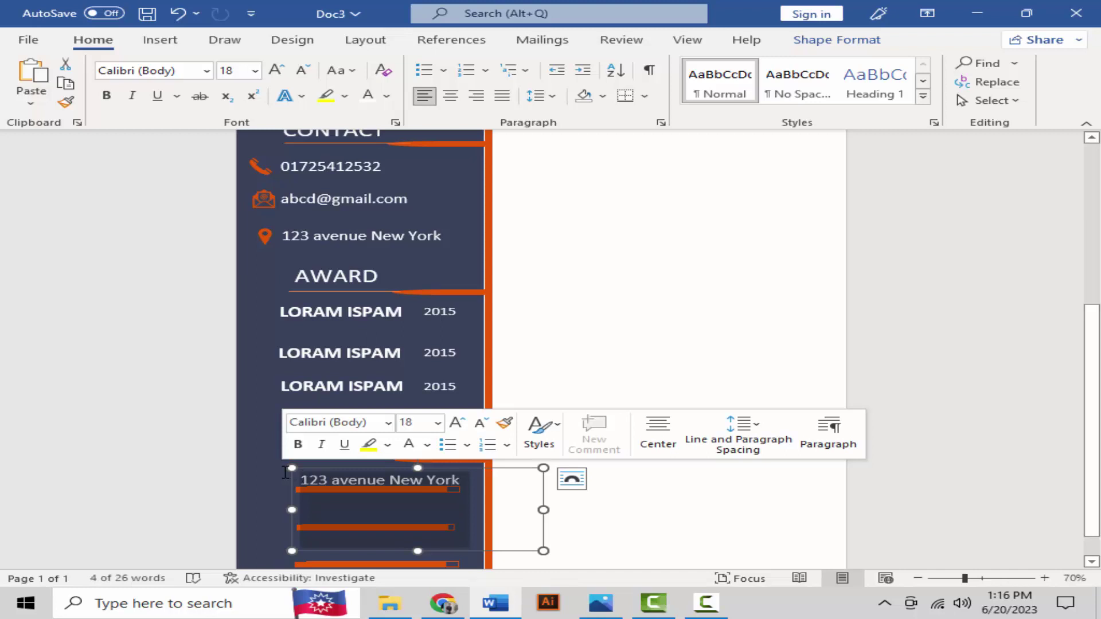
key(Delete)
text(ILLUSTATOR)
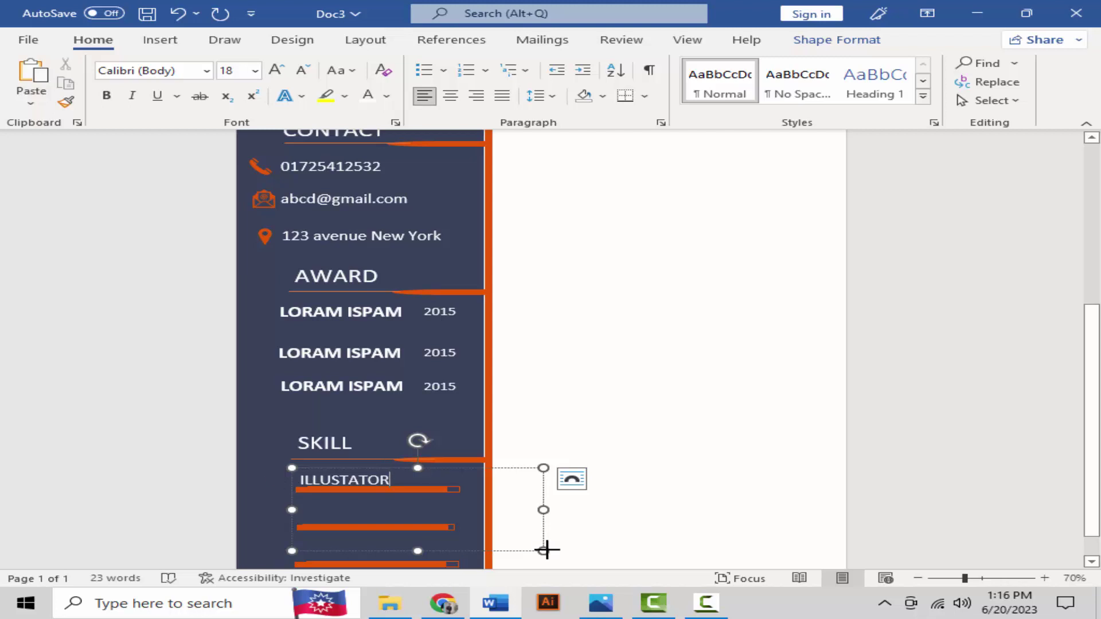
drag(547, 551, 510, 540)
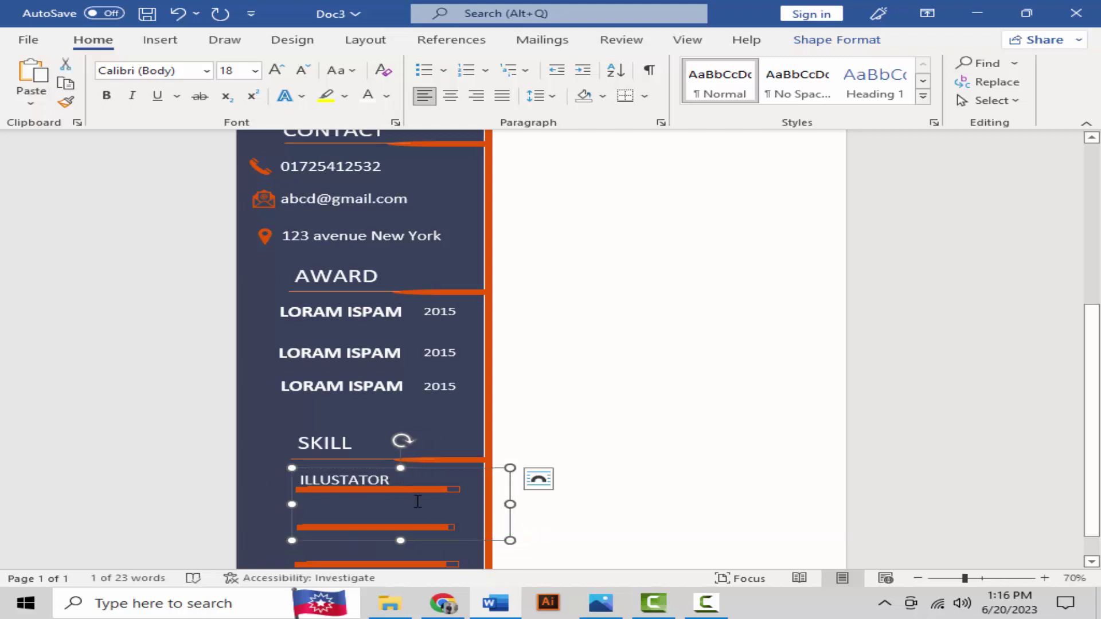
drag(509, 505, 529, 505)
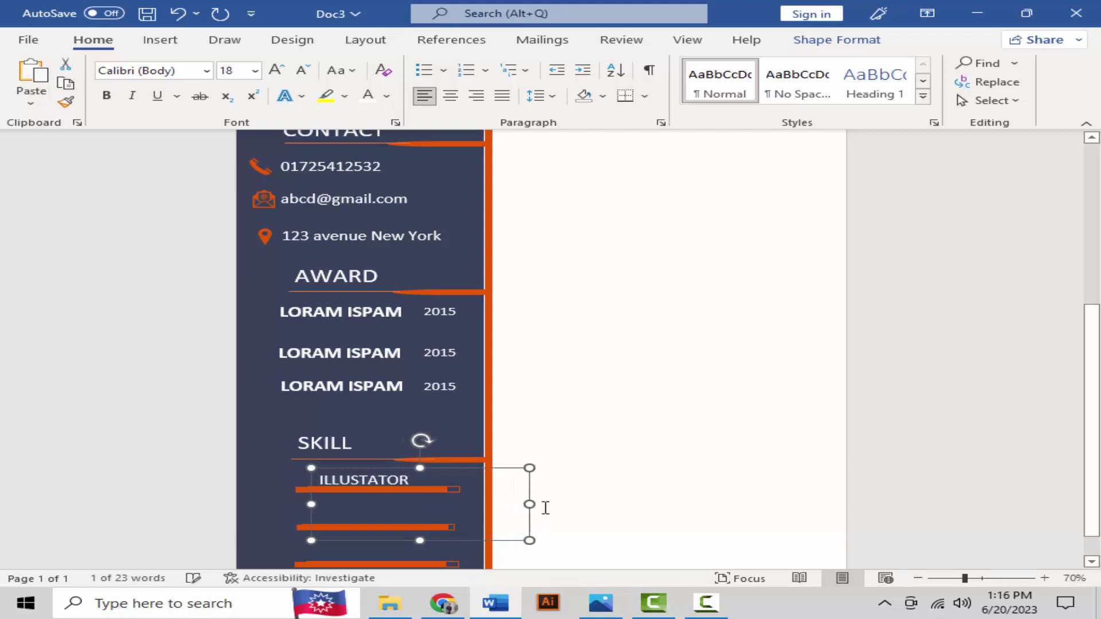
Step: Paste another copy under ILLUSTATOR in the SKILL section and retype its text as PHOTOSHOP
scroll(599, 444, down, 1)
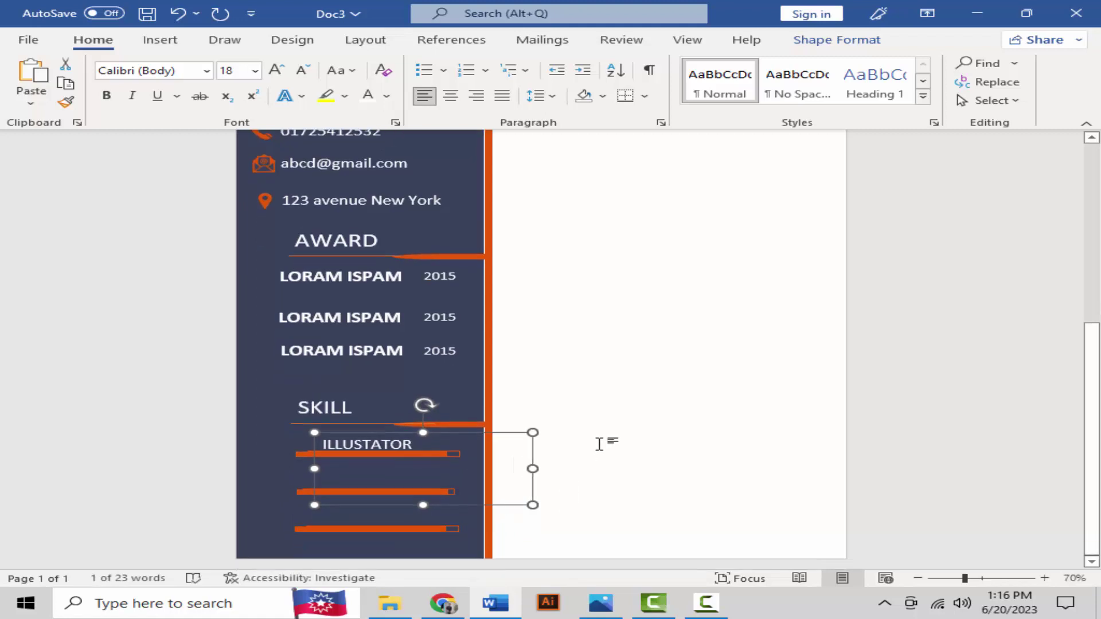
scroll(599, 443, up, 1)
ctrl+scroll(599, 436, down, 2)
right_click(610, 356)
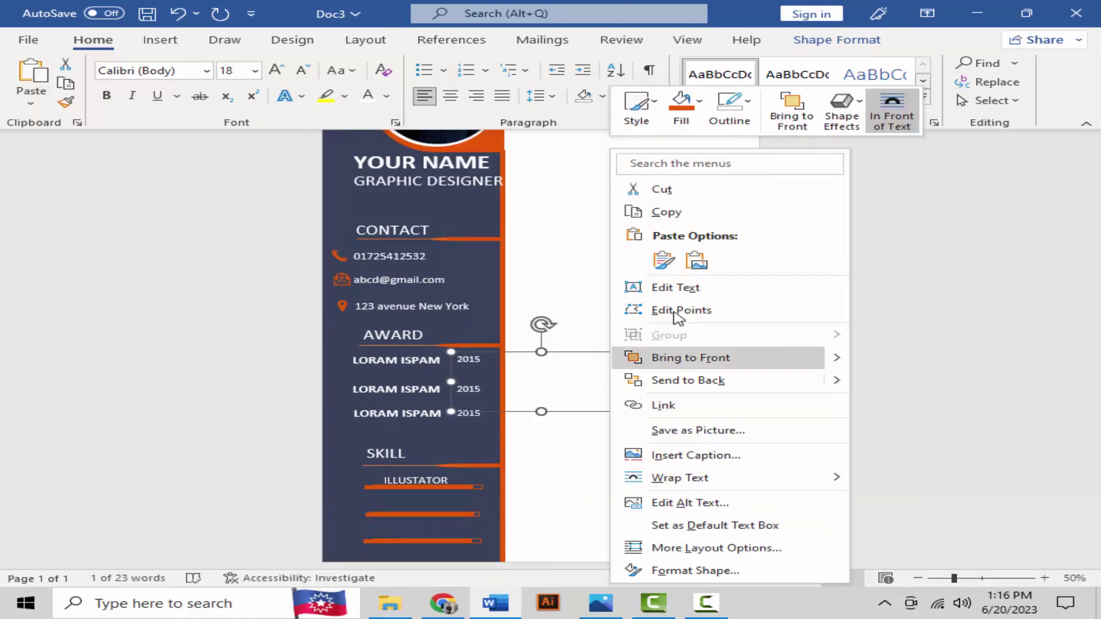
click(663, 261)
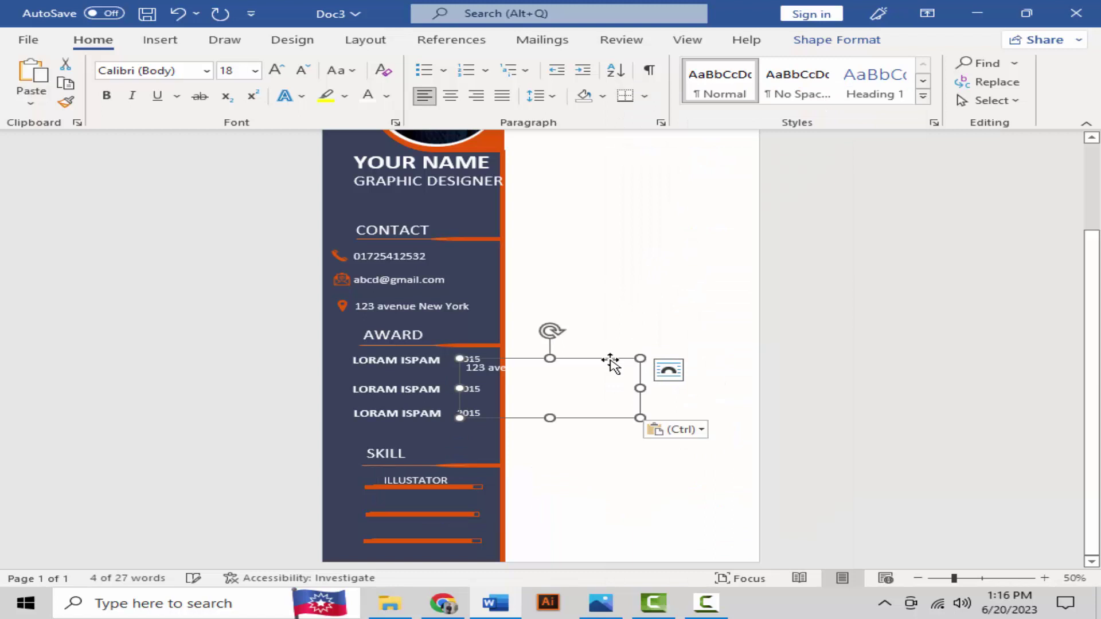
key(ctrl+z)
right_click(623, 261)
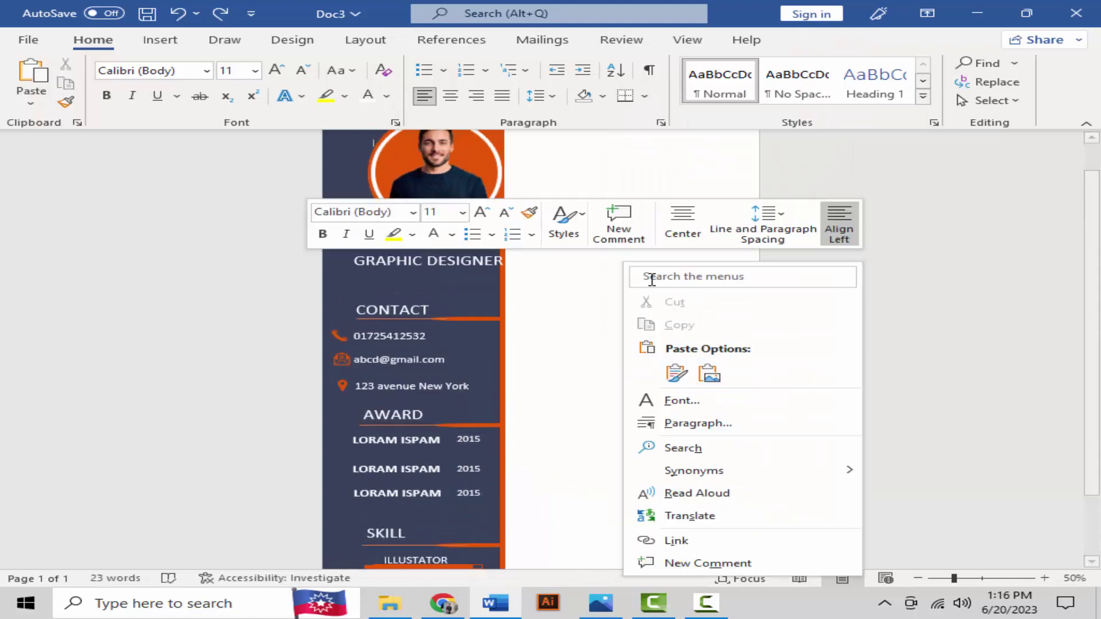
click(677, 373)
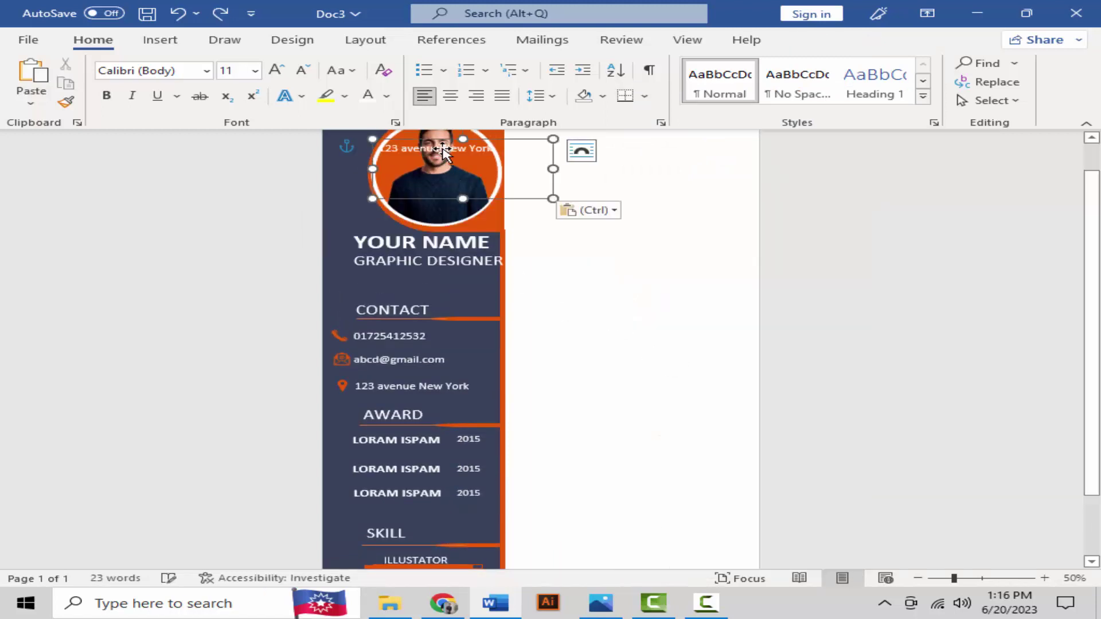
mouse_move(440, 151)
mouse_down()
mouse_move(533, 571)
mouse_move(429, 523)
mouse_up()
right_click(368, 510)
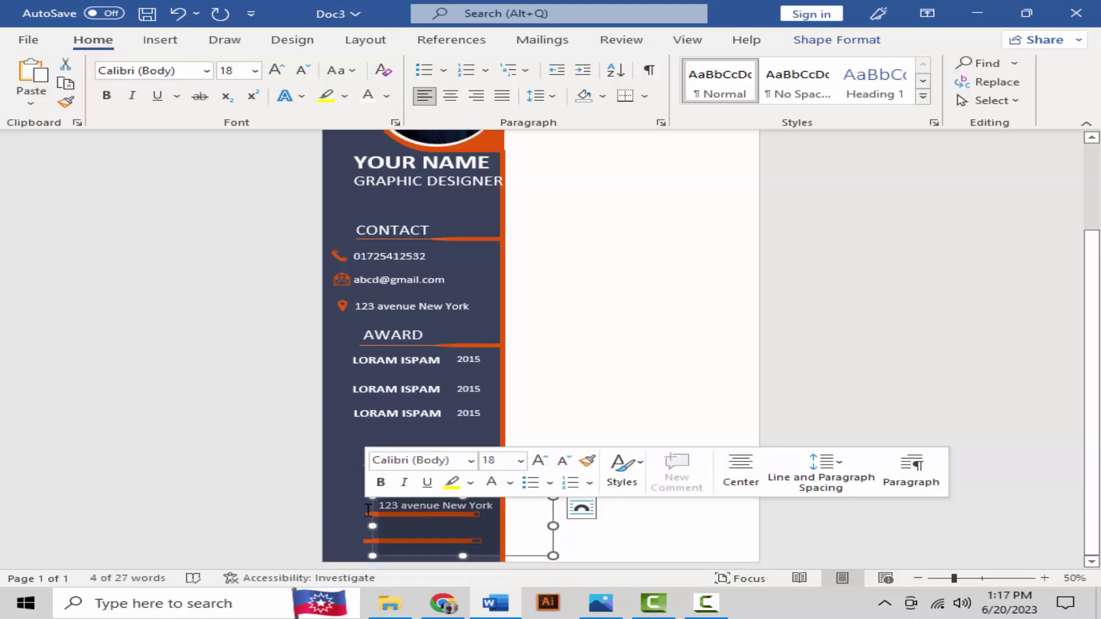
text(PHOTOSHOP)
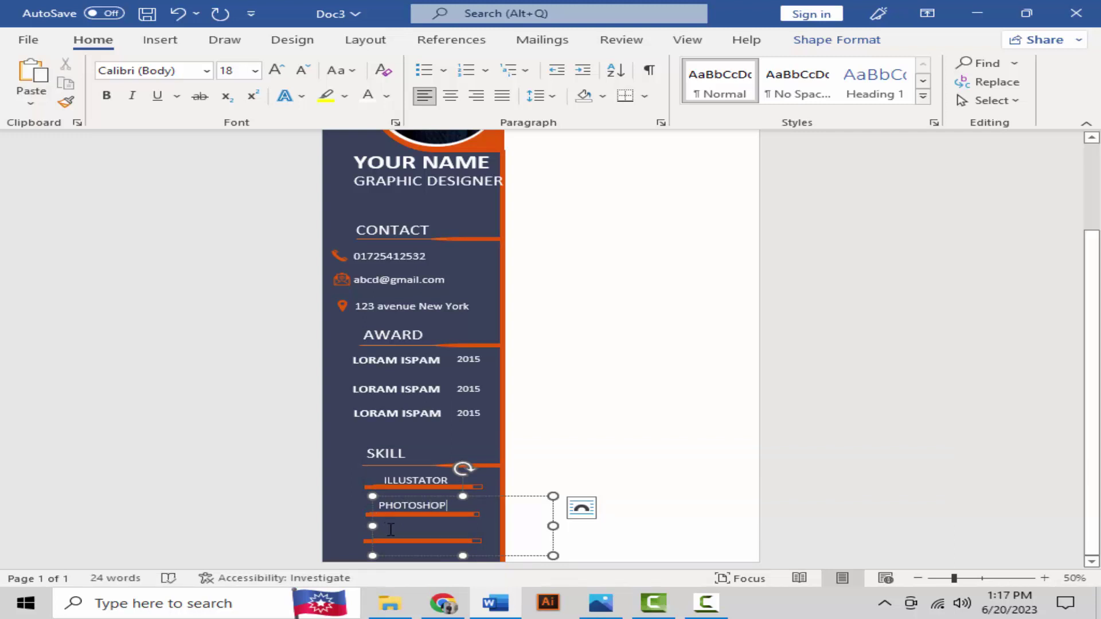
click(438, 499)
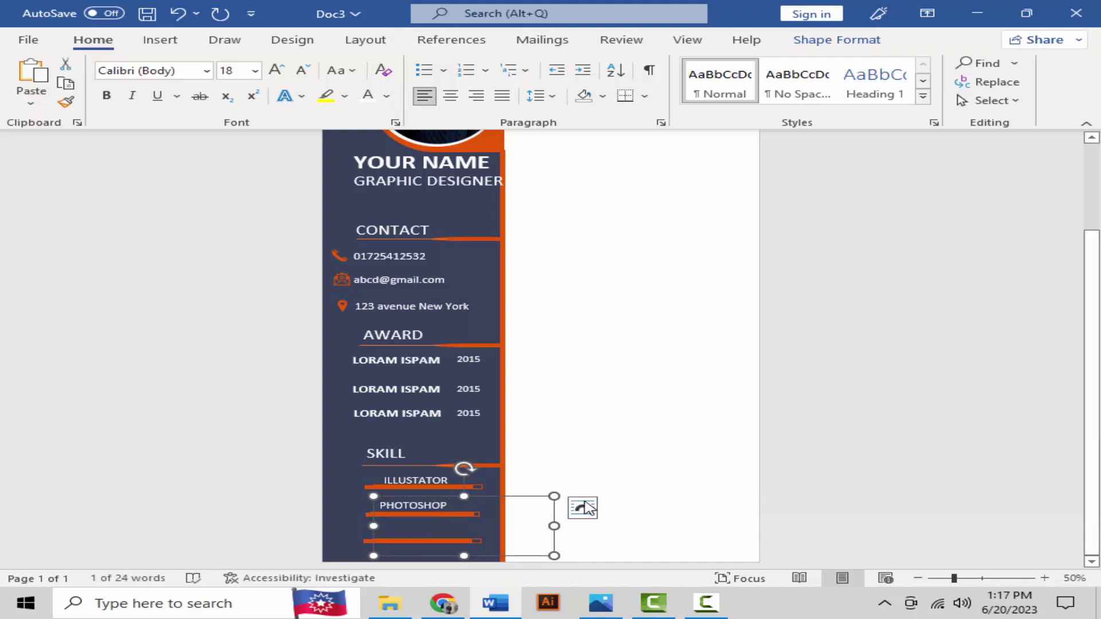
scroll(619, 477, up, 3)
Step: Paste a fresh copy of the label text box and move it down to the SKILL section
scroll(619, 476, down, 2)
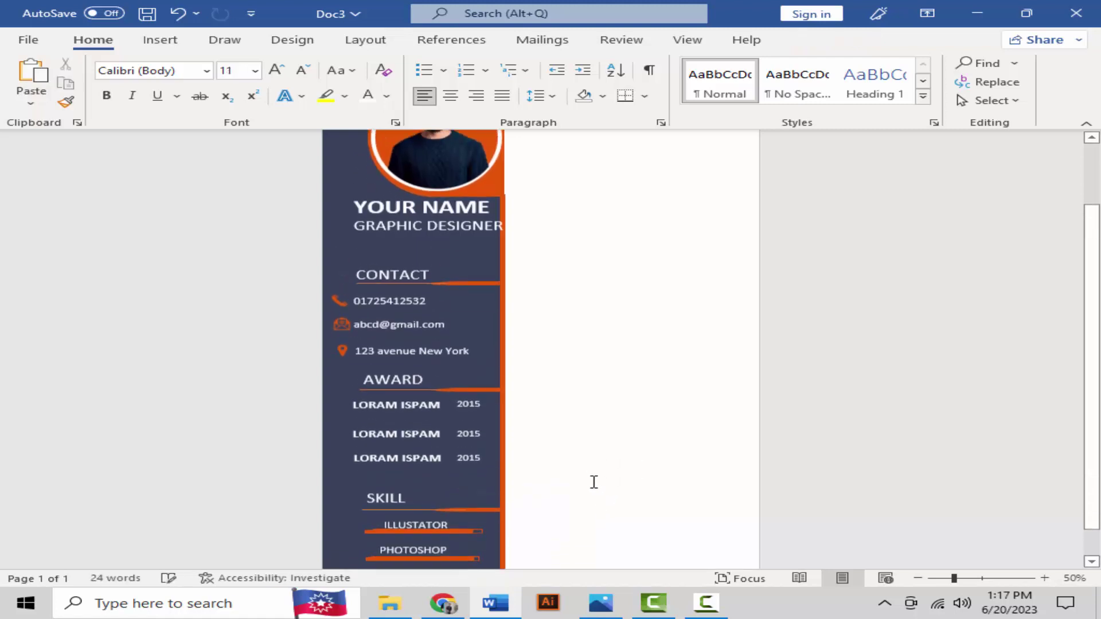
right_click(619, 381)
click(673, 181)
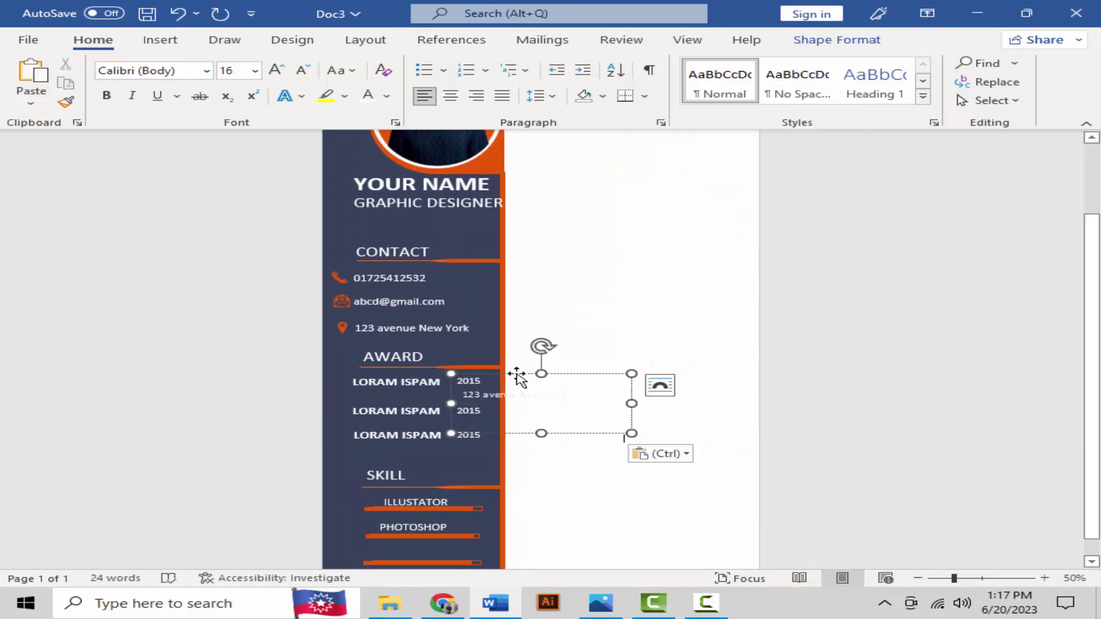
drag(518, 377, 501, 452)
key(ctrl+z)
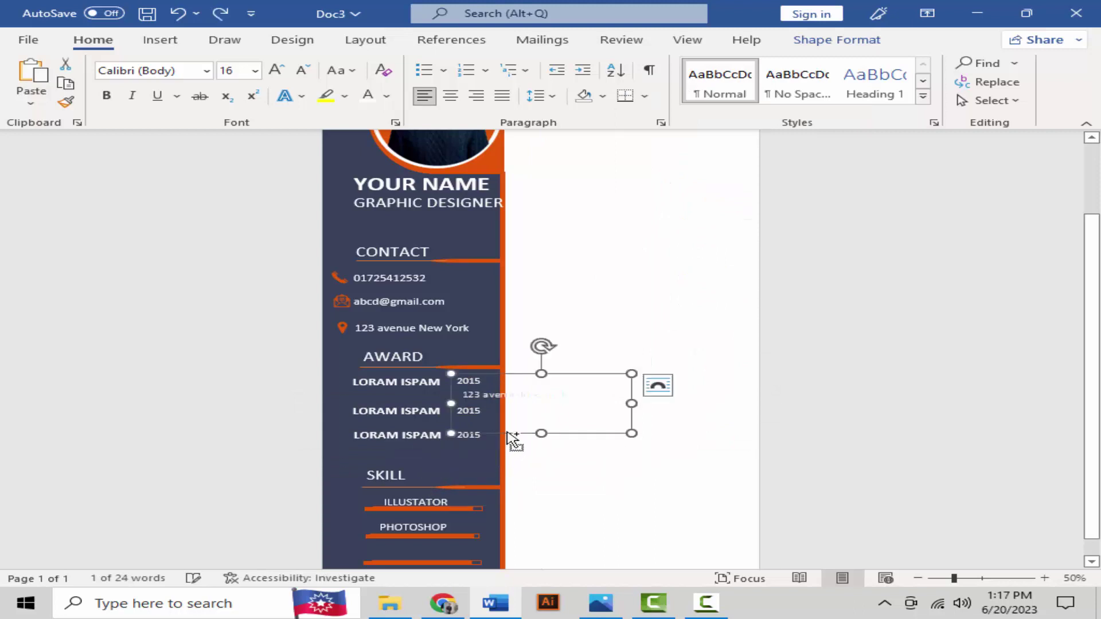
click(528, 405)
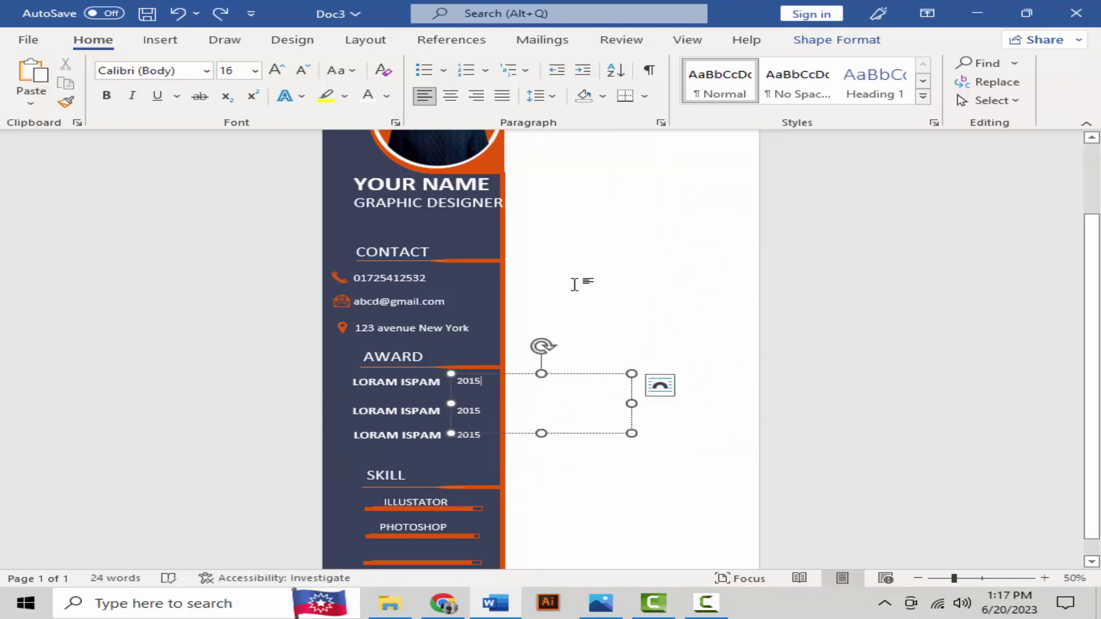
right_click(574, 285)
click(631, 379)
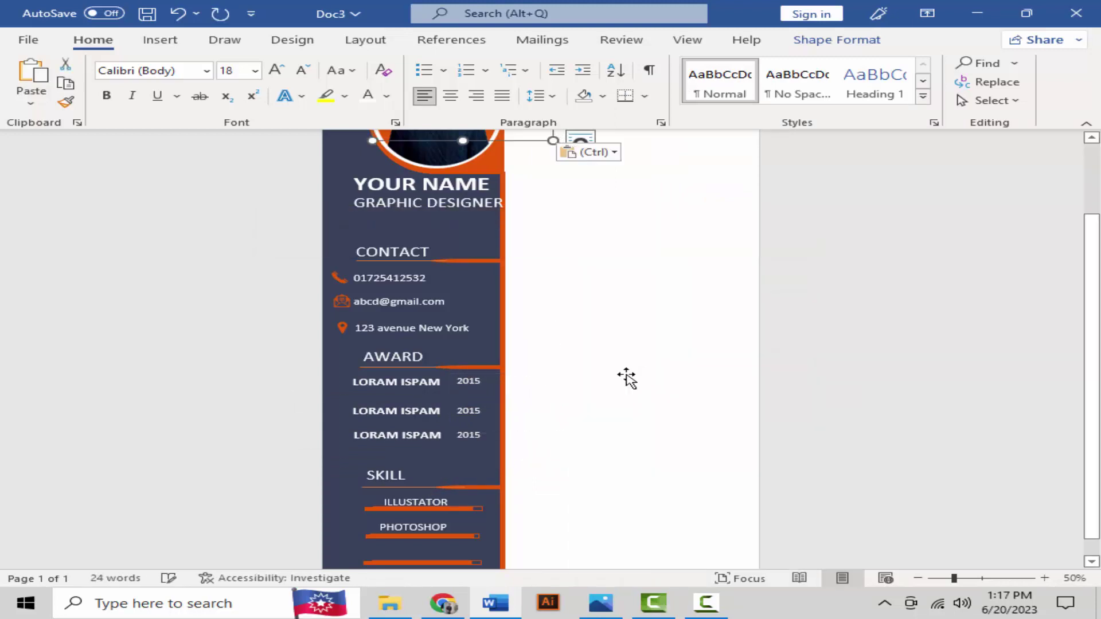
mouse_move(525, 143)
mouse_down()
mouse_move(503, 573)
mouse_move(488, 580)
mouse_move(449, 548)
mouse_move(502, 526)
mouse_up()
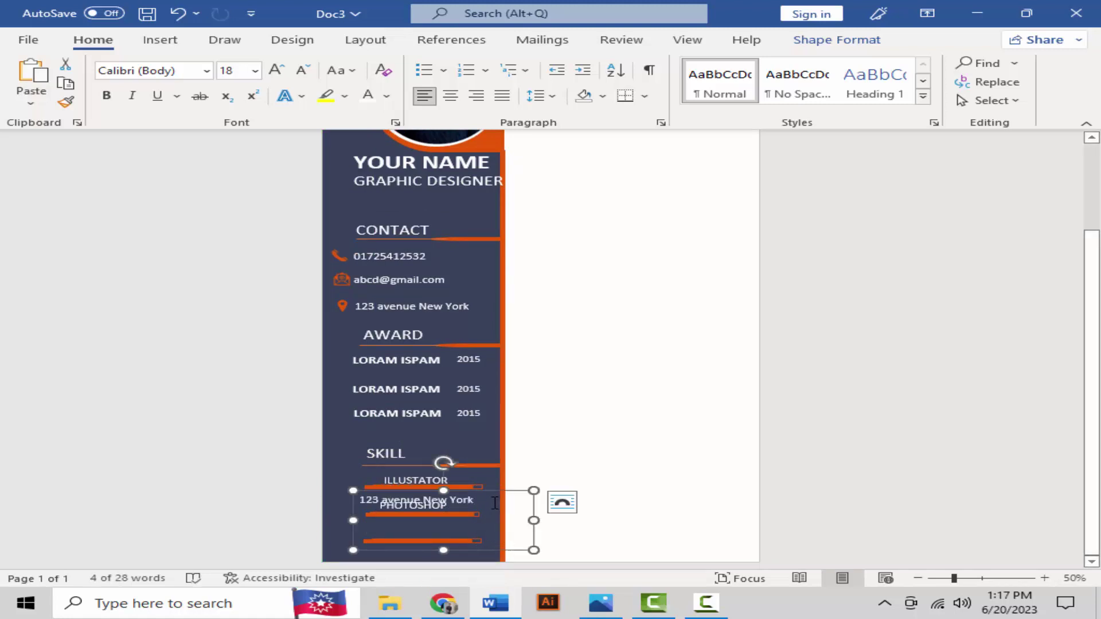
Step: Retype the copy as MICROSOFT WORD, shrink it and place it below PHOTOSHOP
right_click(298, 489)
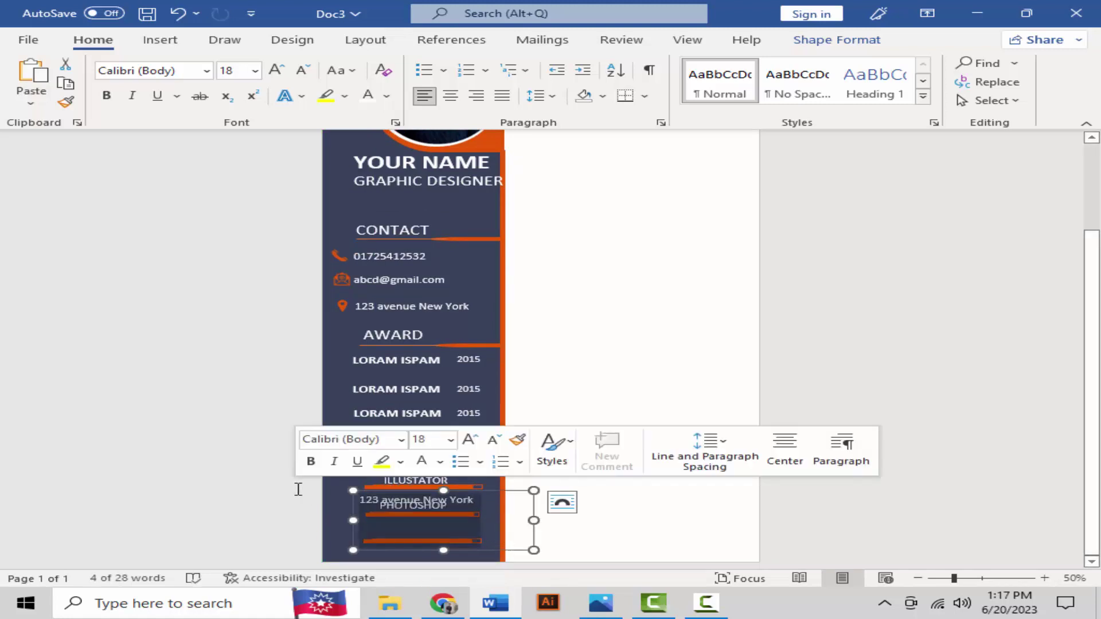
text(MICROSOFT WORD)
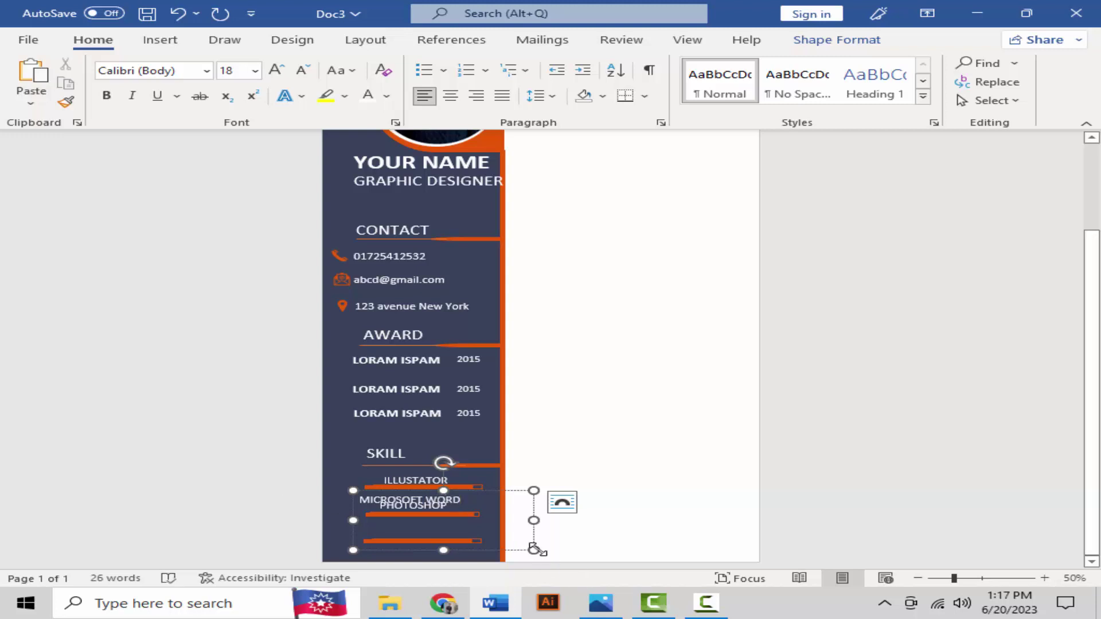
drag(533, 549, 514, 524)
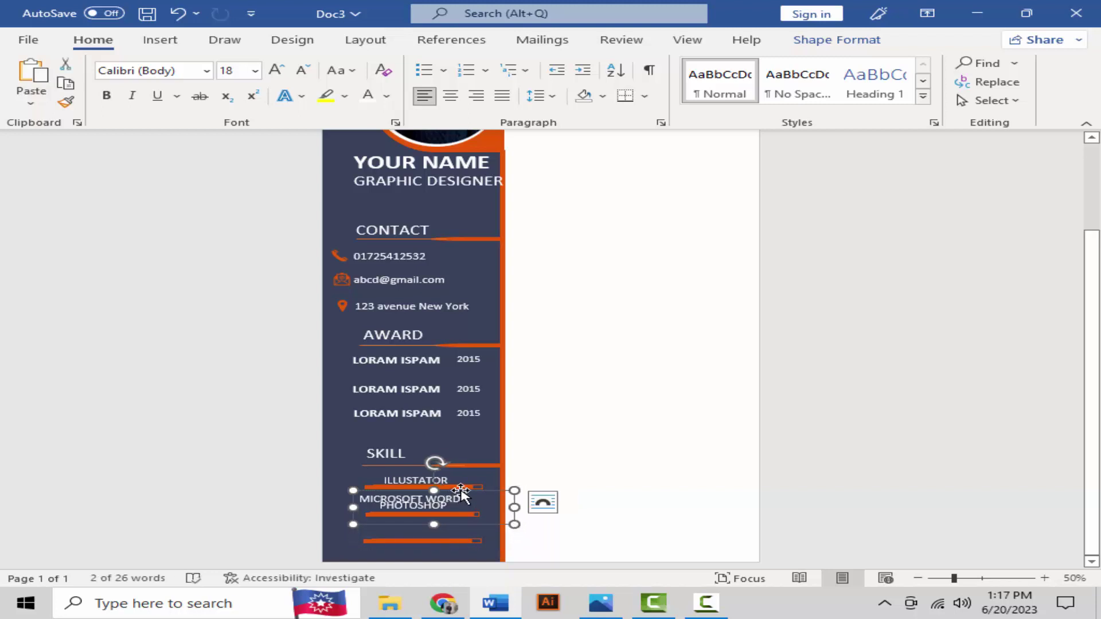
drag(460, 492, 472, 525)
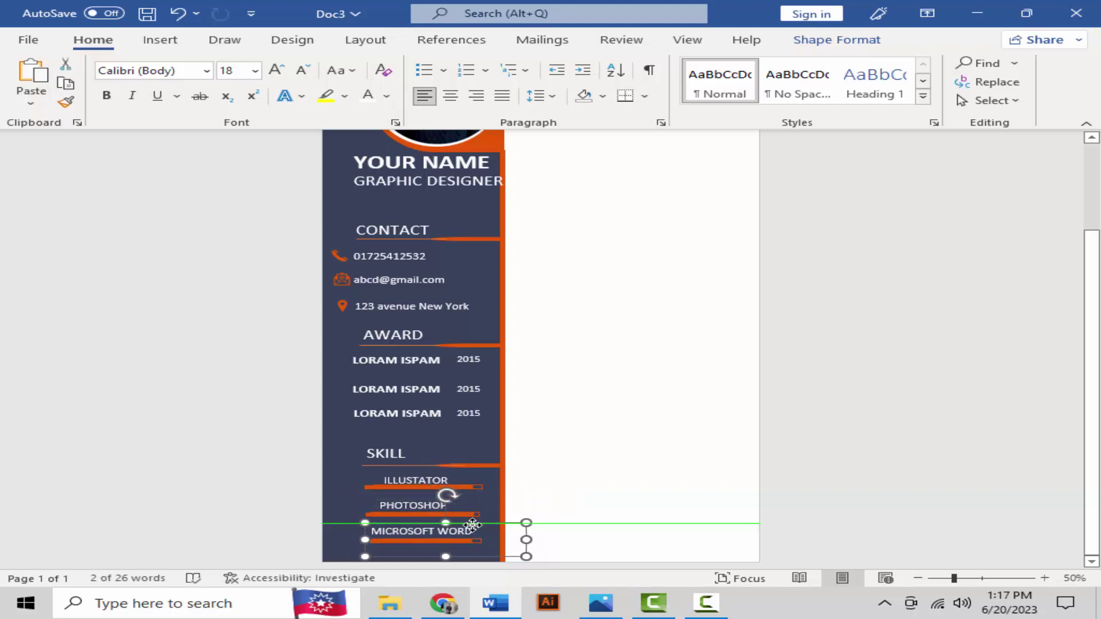
click(612, 475)
scroll(601, 476, up, 2)
scroll(601, 477, down, 1)
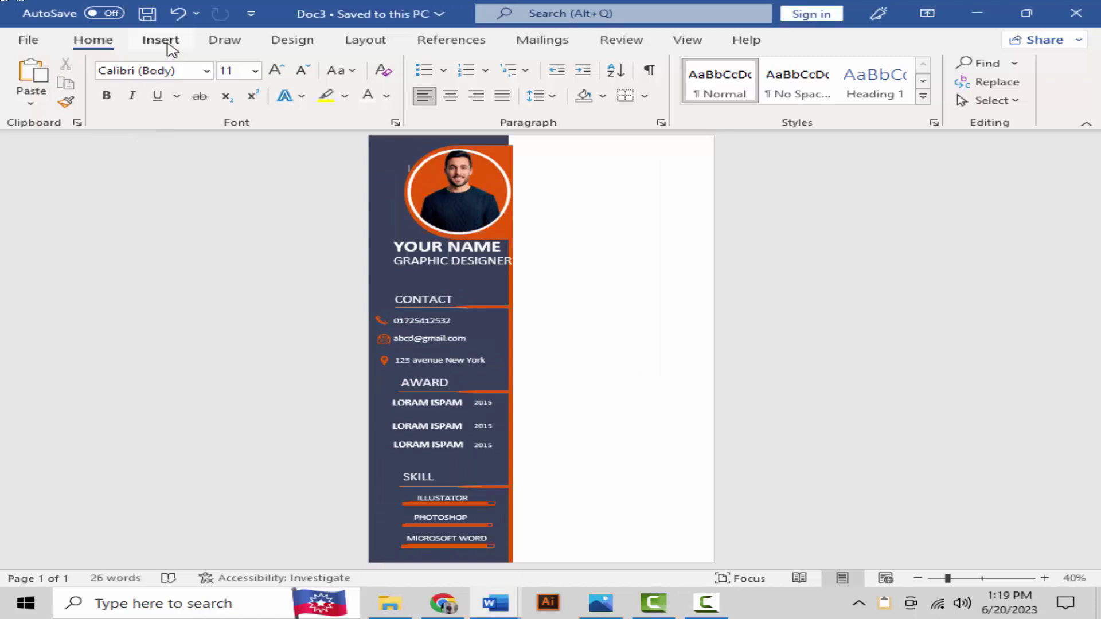
Step: Draw a text box at the top of the right column with no outline and no fill
click(164, 41)
click(834, 89)
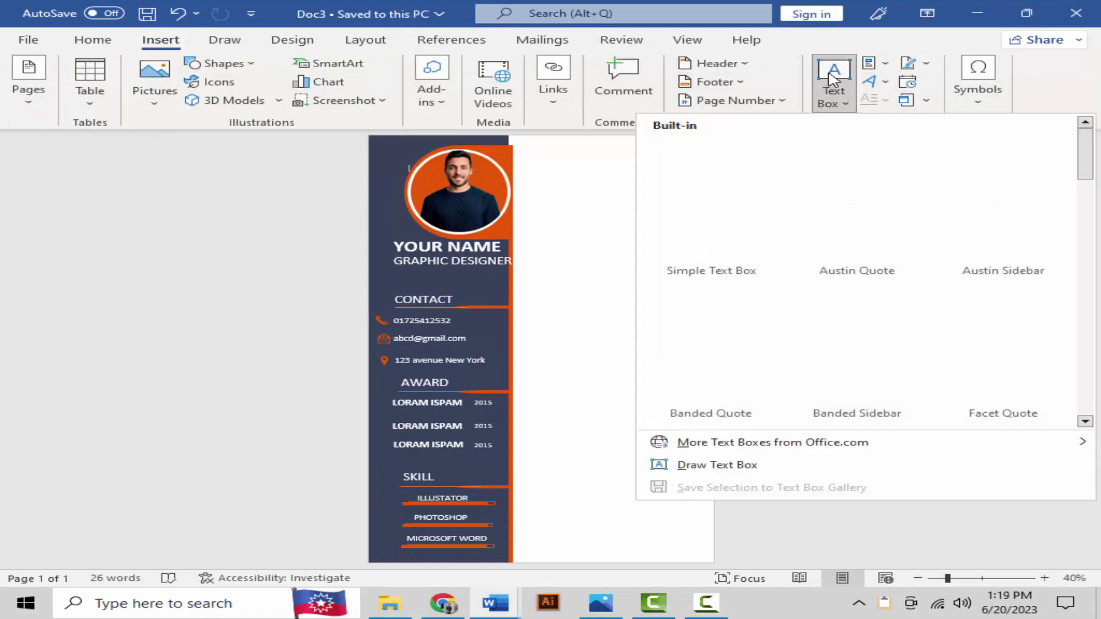
click(745, 464)
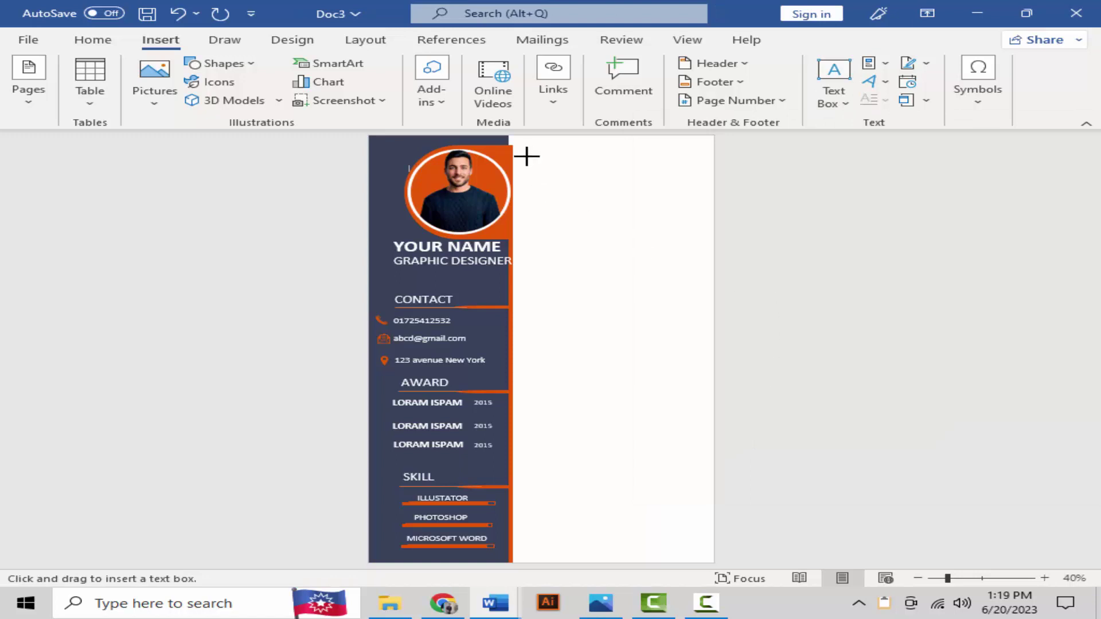
drag(534, 156, 690, 212)
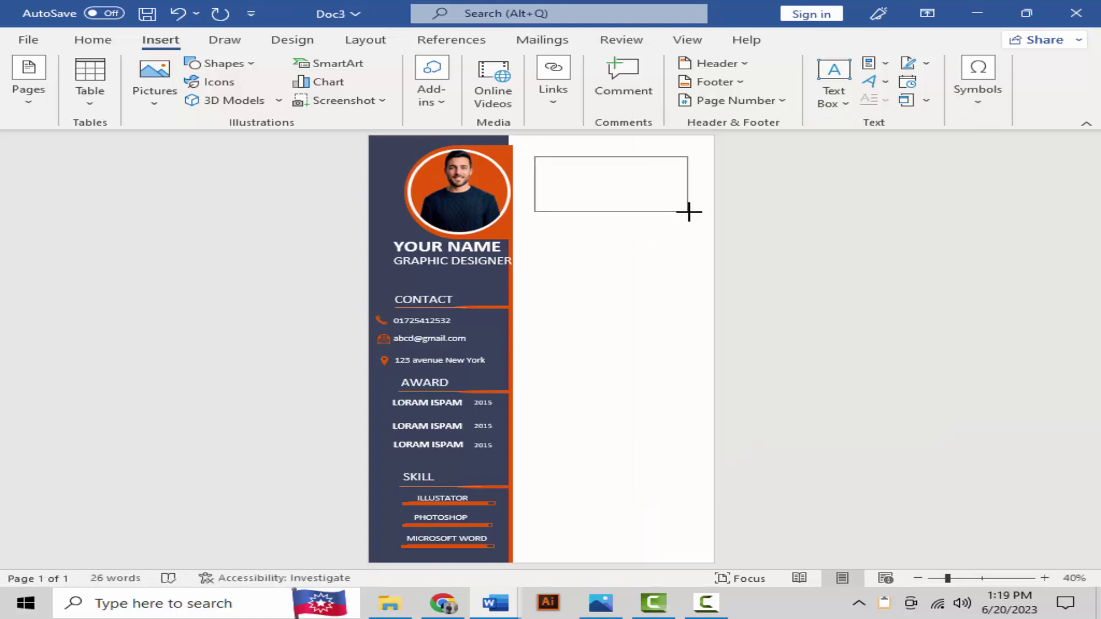
click(344, 81)
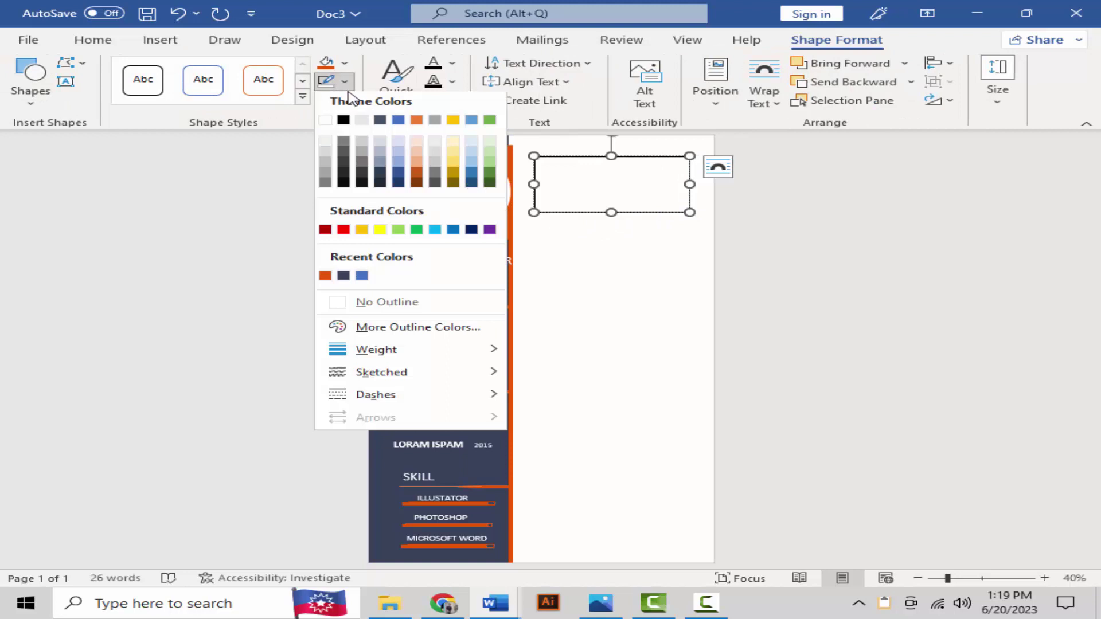
click(367, 305)
click(344, 64)
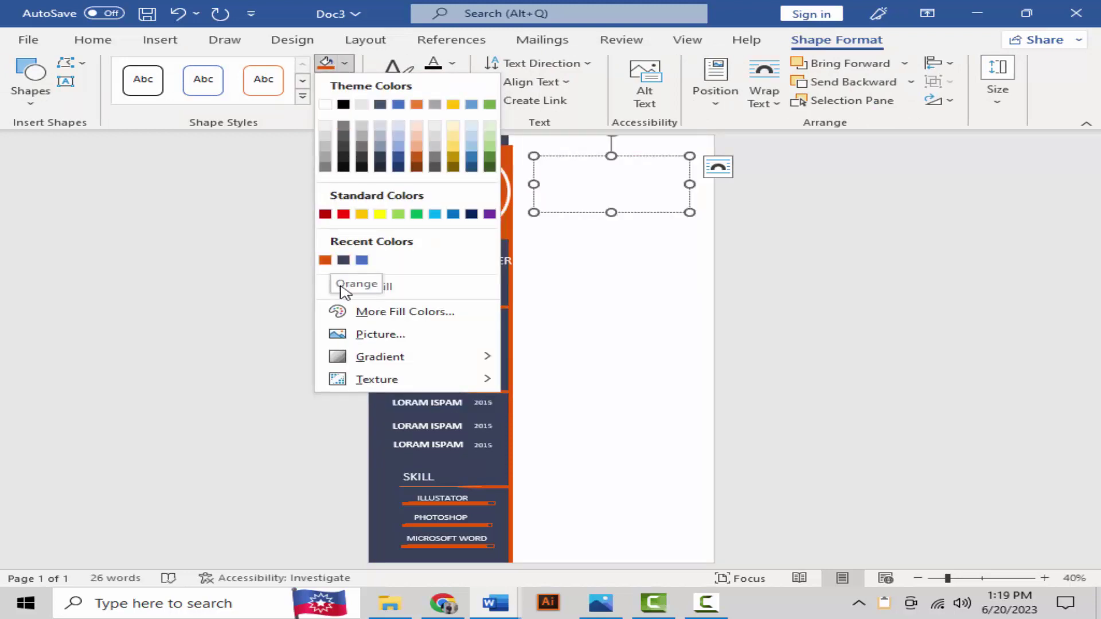
click(404, 294)
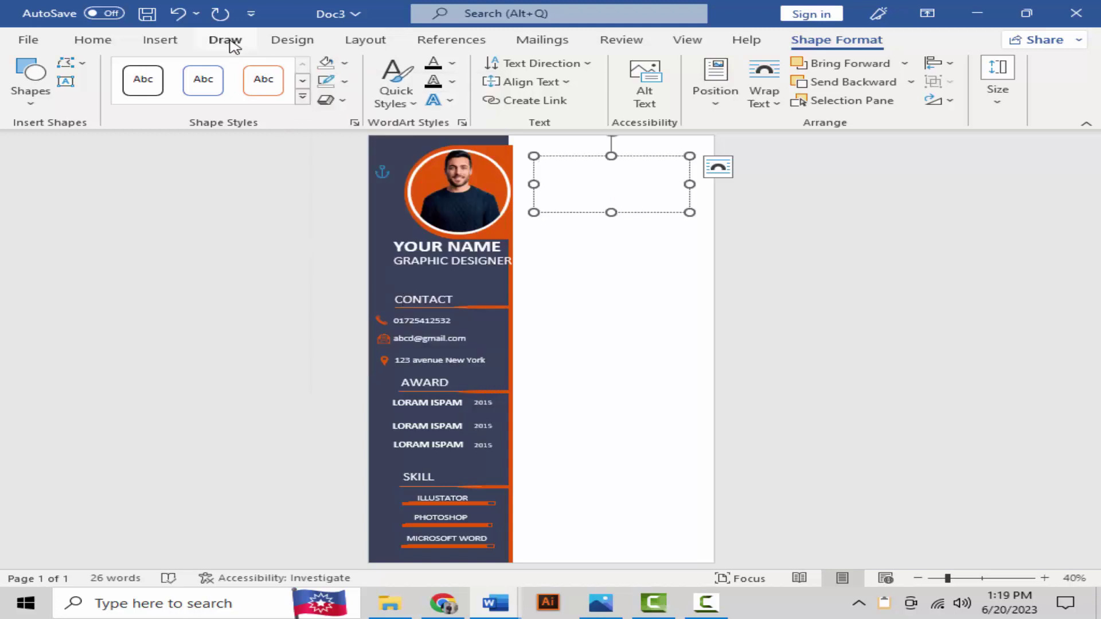
Step: Set the text box's font colour to orange for the ABOUT ME heading
click(176, 42)
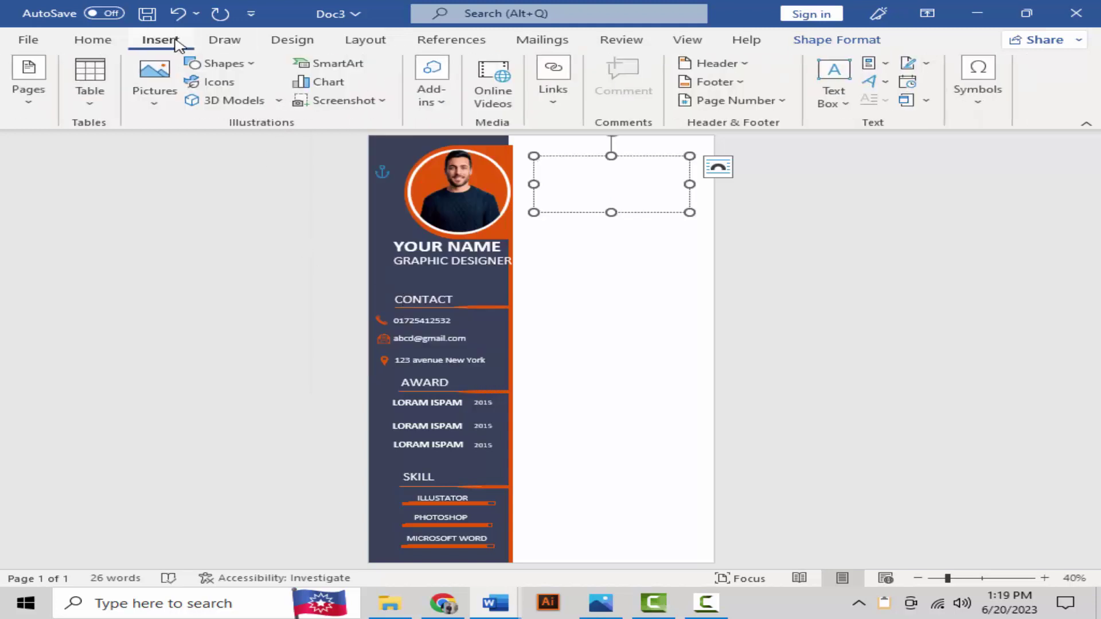
click(113, 42)
click(386, 95)
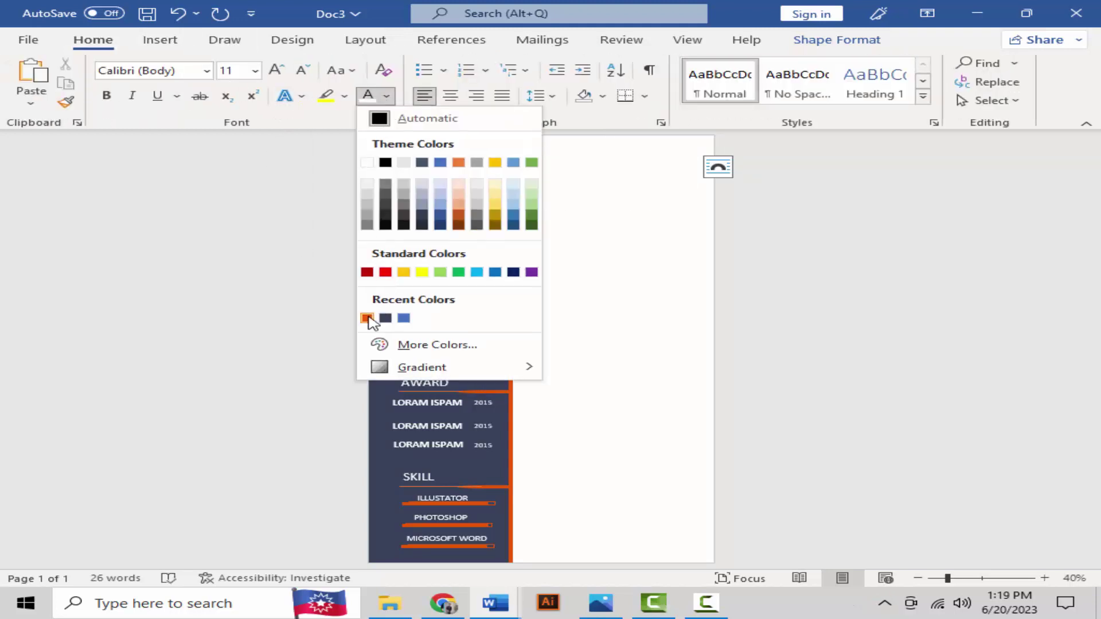
click(368, 318)
text(ABOUT ME)
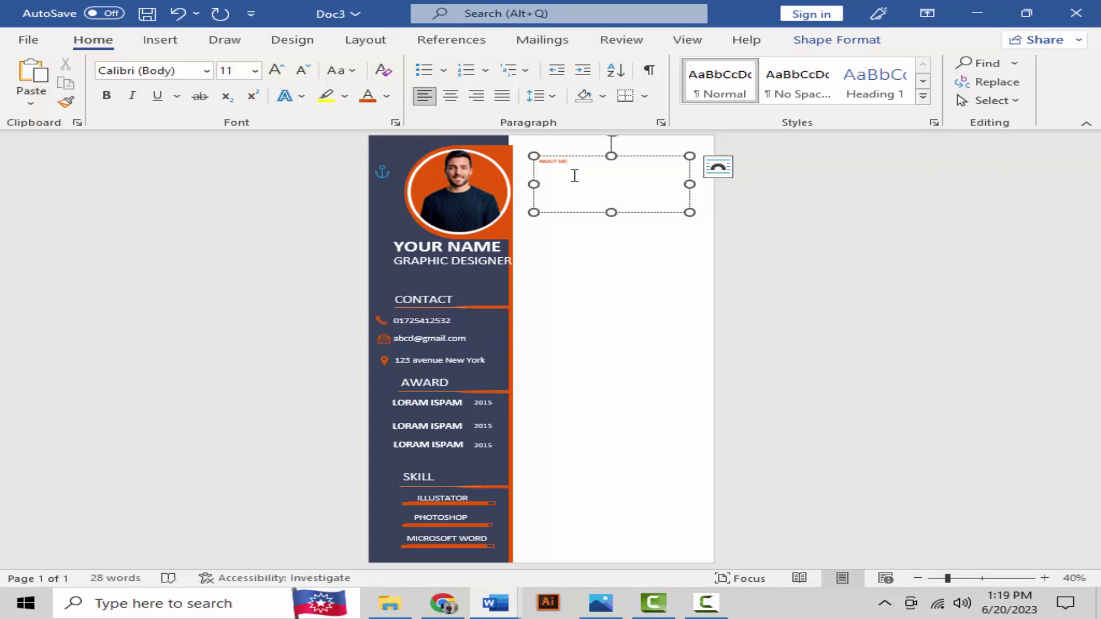
Step: Make the ABOUT ME heading bold at 36 pt and nudge its box to the column top
drag(570, 165, 539, 163)
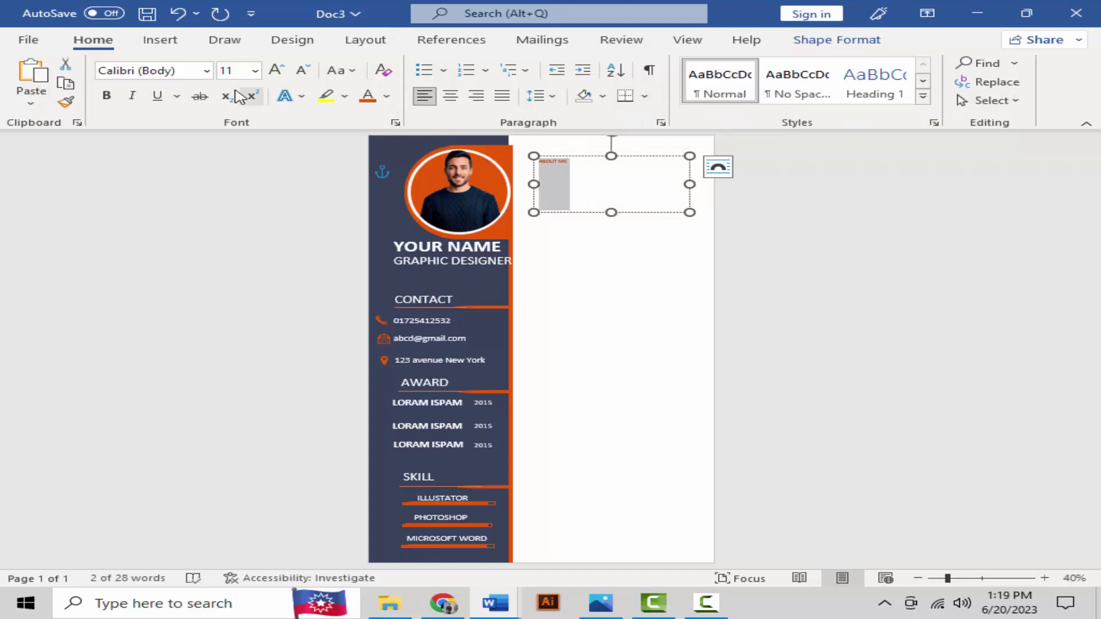
click(105, 96)
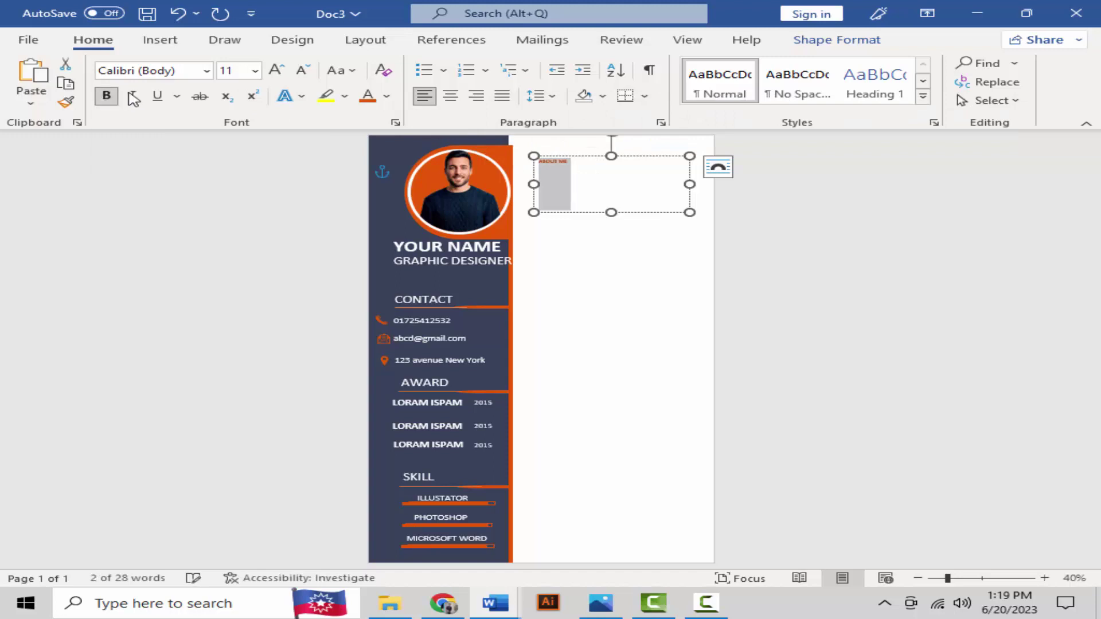
click(277, 72)
click(278, 72)
click(277, 72)
click(277, 72)
click(276, 70)
click(275, 70)
click(276, 70)
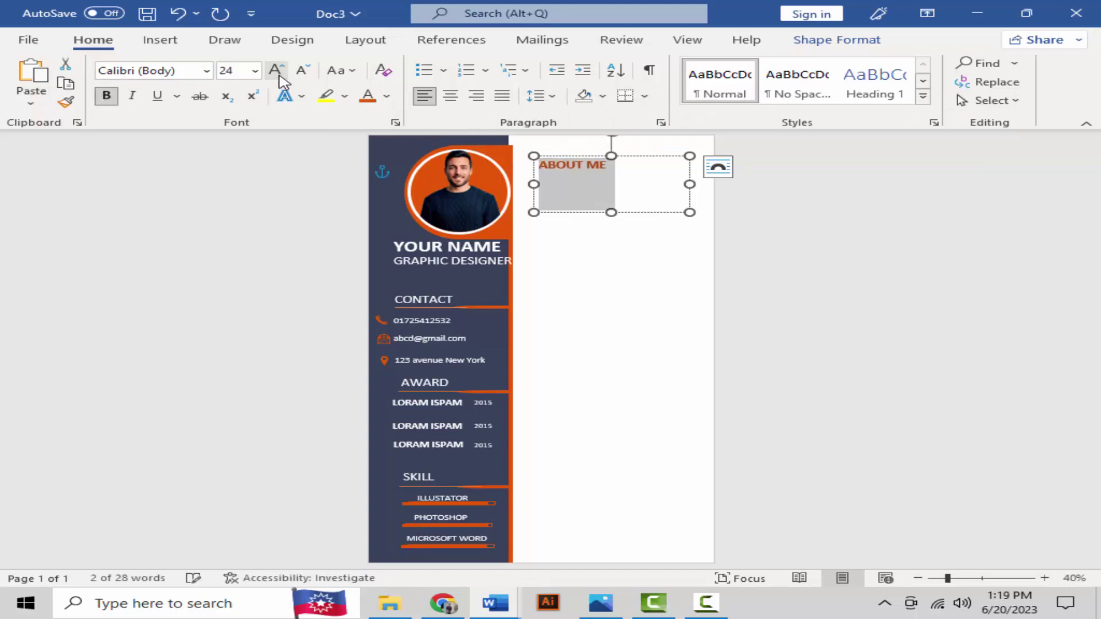
click(276, 70)
click(276, 70)
click(276, 70)
click(303, 71)
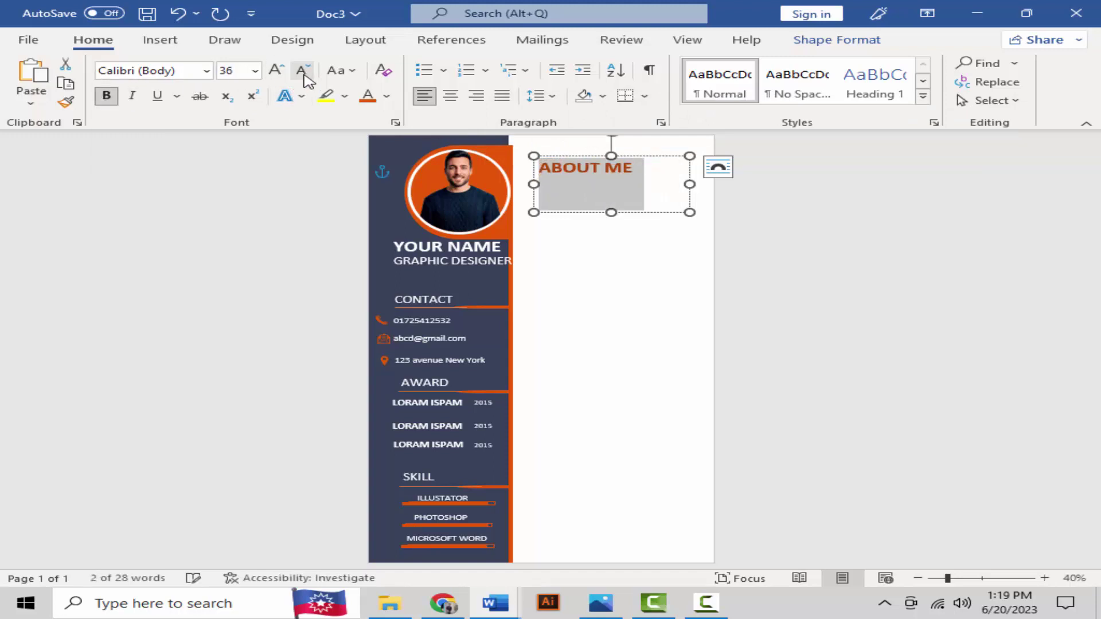
drag(577, 158, 596, 144)
click(747, 237)
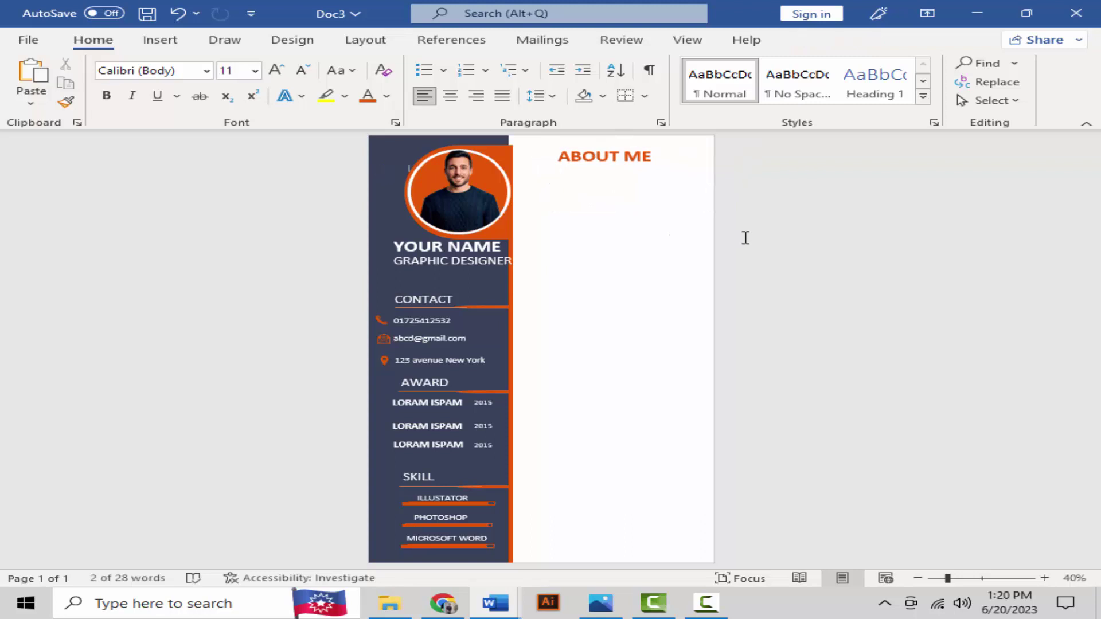
Step: Change the ABOUT ME text colour to black (Automatic)
drag(656, 159, 521, 163)
click(387, 98)
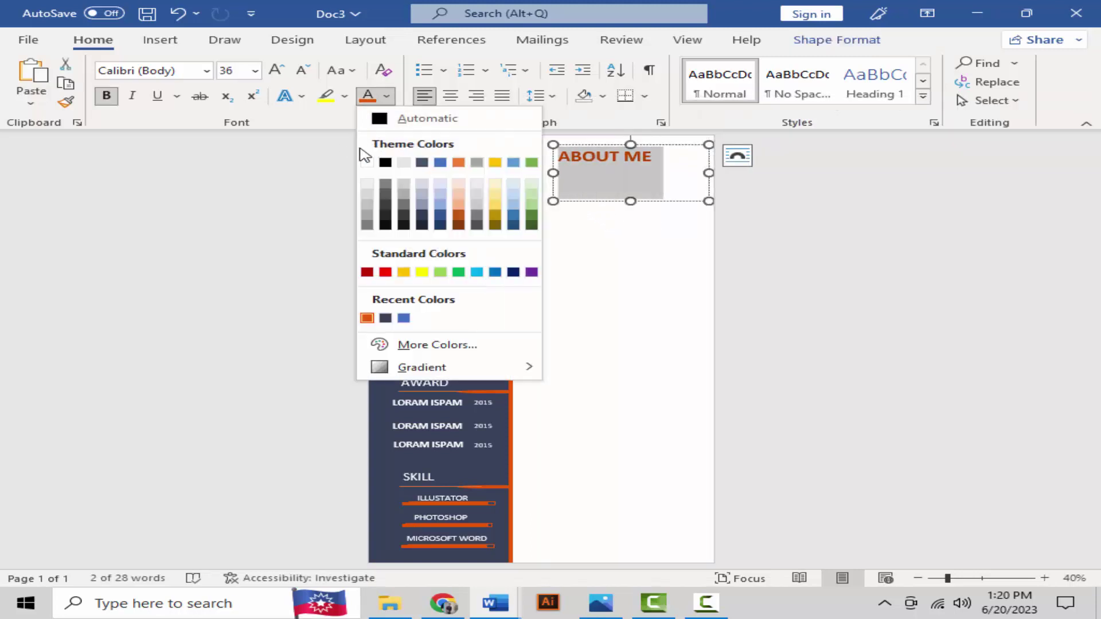
click(378, 115)
click(594, 233)
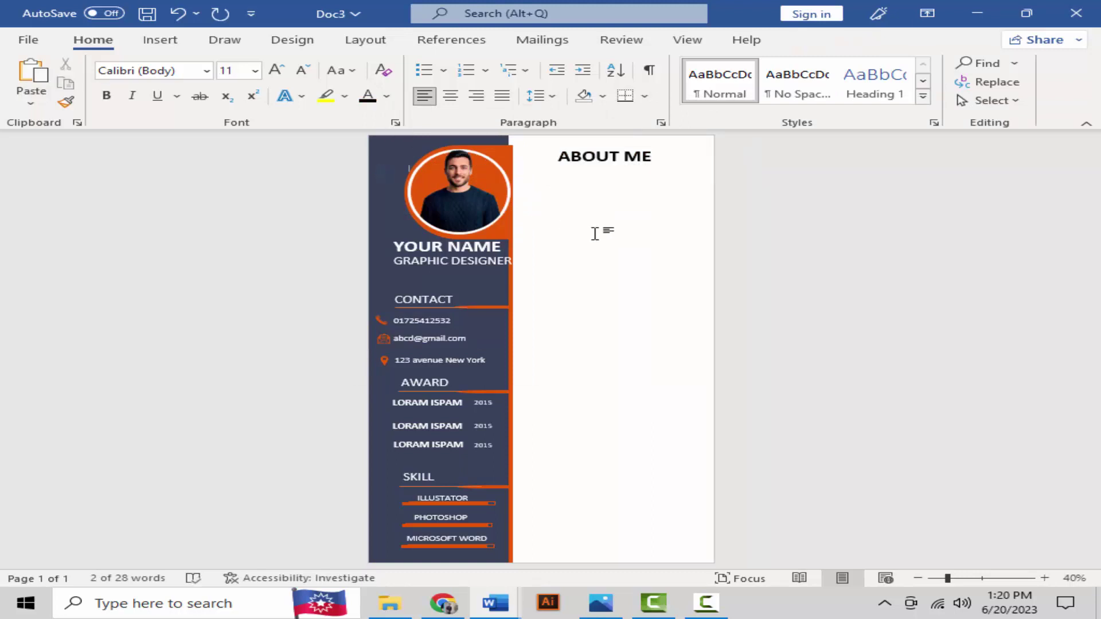
Step: Draw a straight line under ABOUT ME and give its outline and fill the recent orange
click(160, 40)
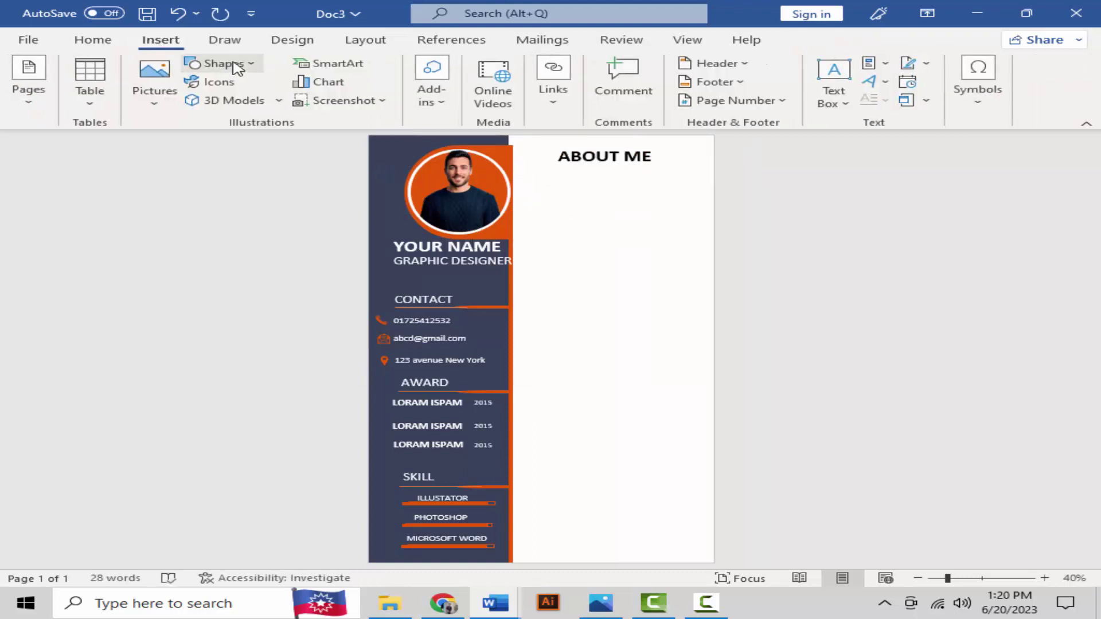
click(222, 63)
click(280, 105)
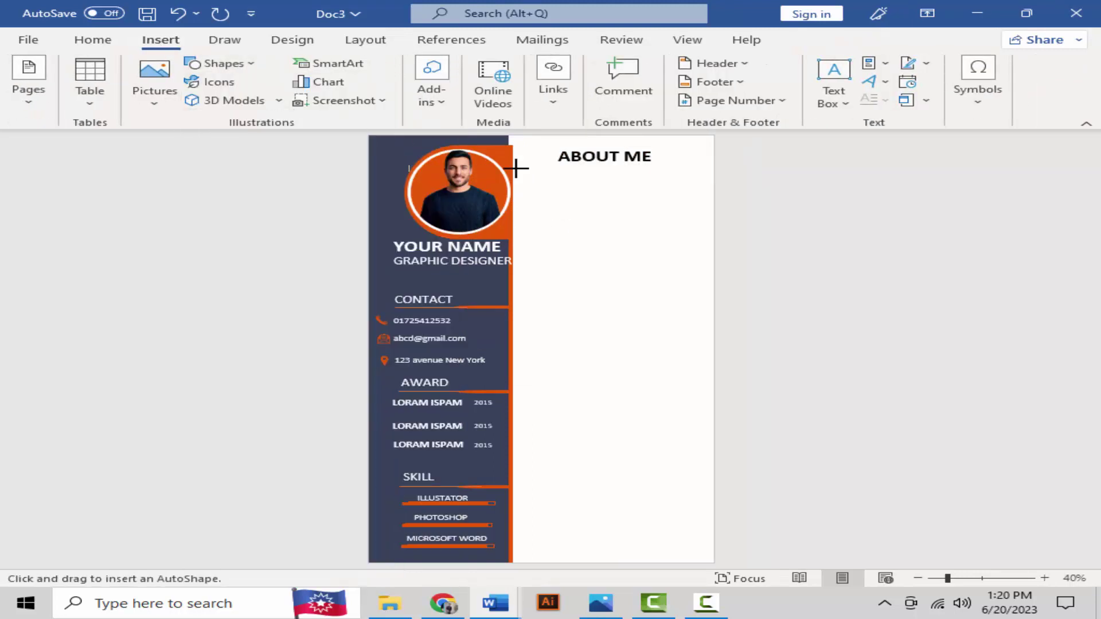
drag(555, 167, 629, 166)
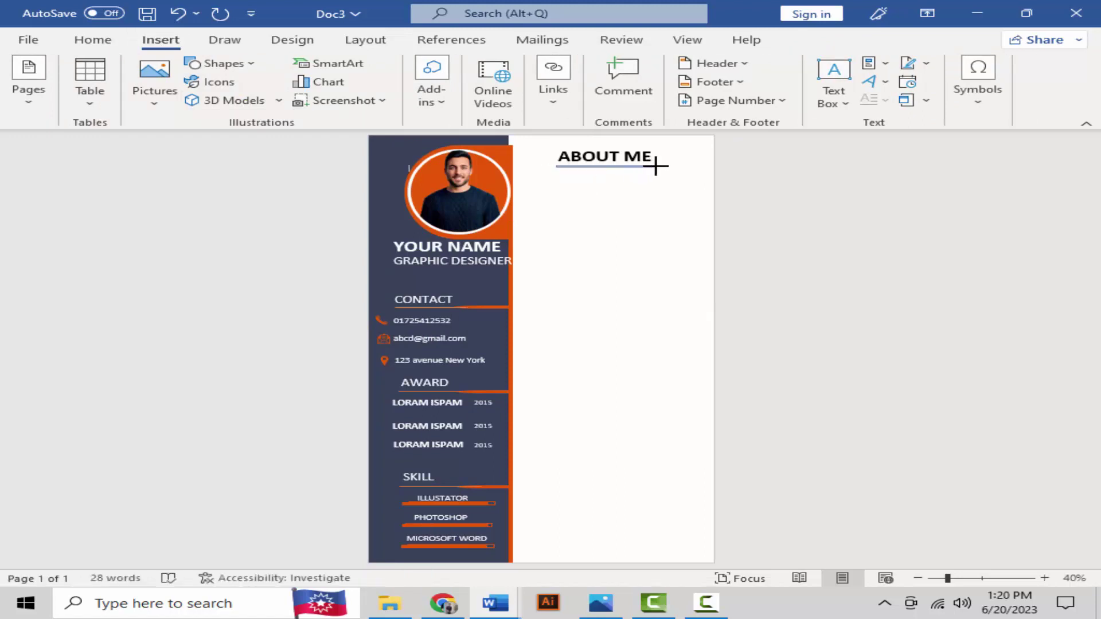
drag(657, 168, 586, 162)
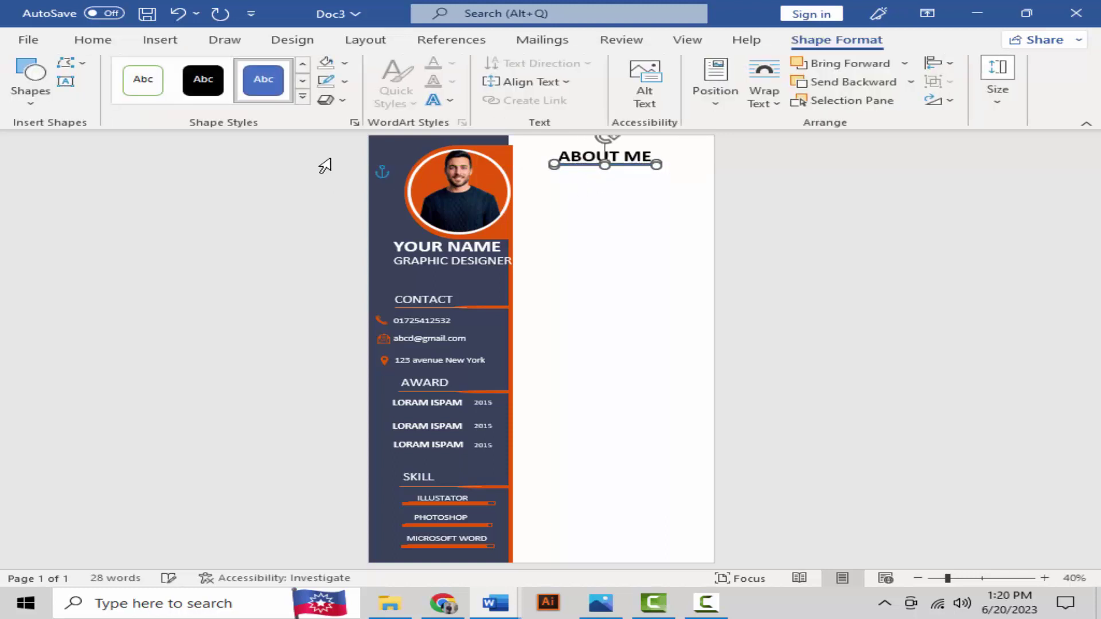
click(344, 81)
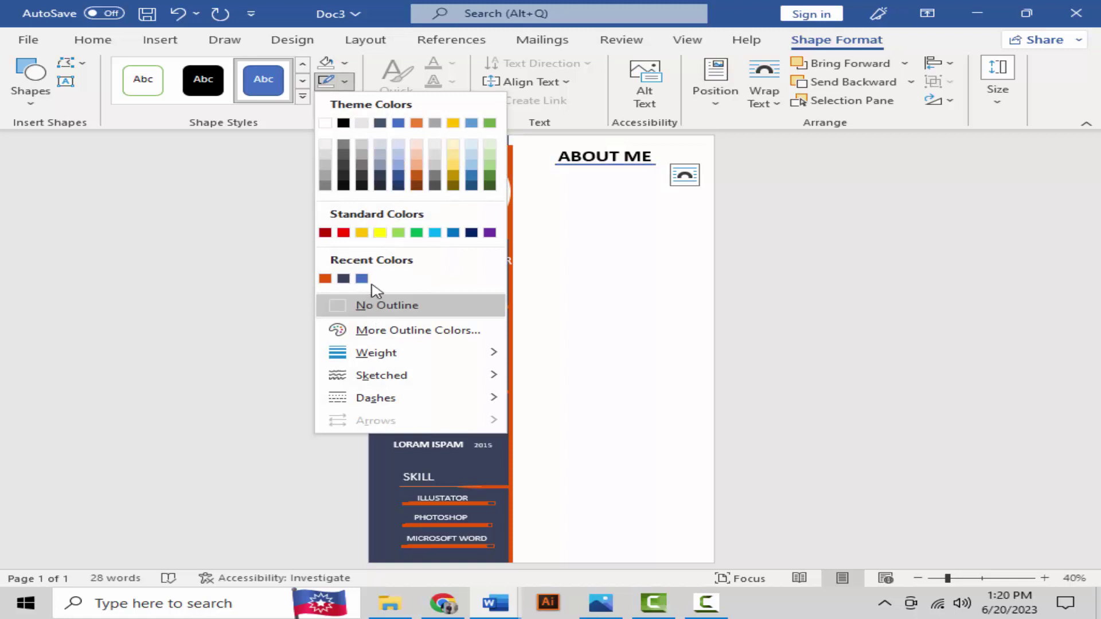
click(344, 278)
click(344, 63)
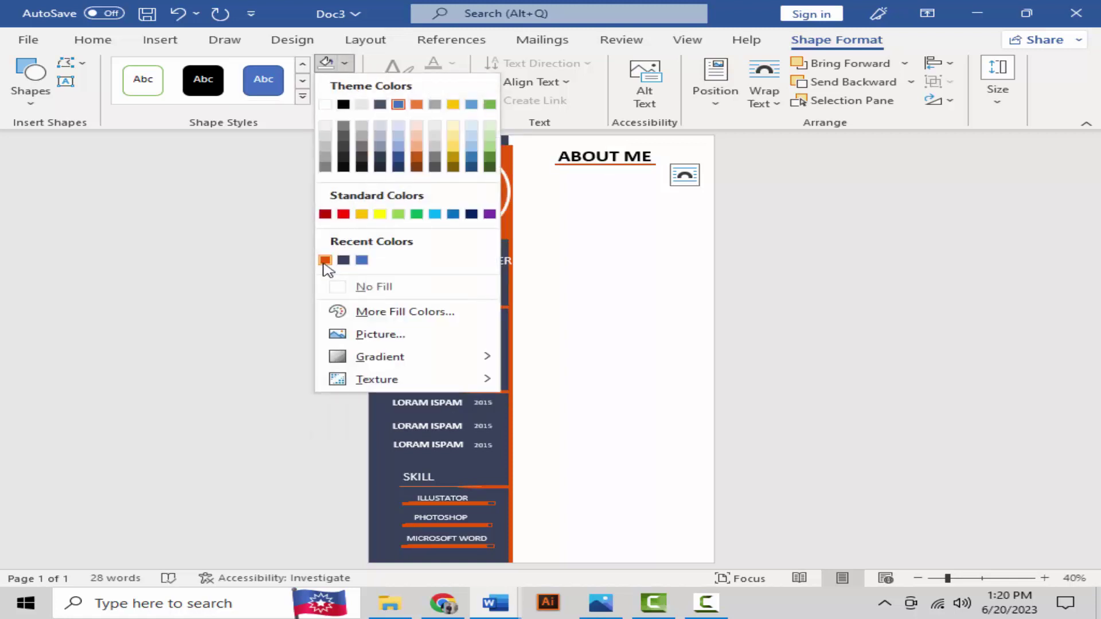
click(343, 260)
click(777, 247)
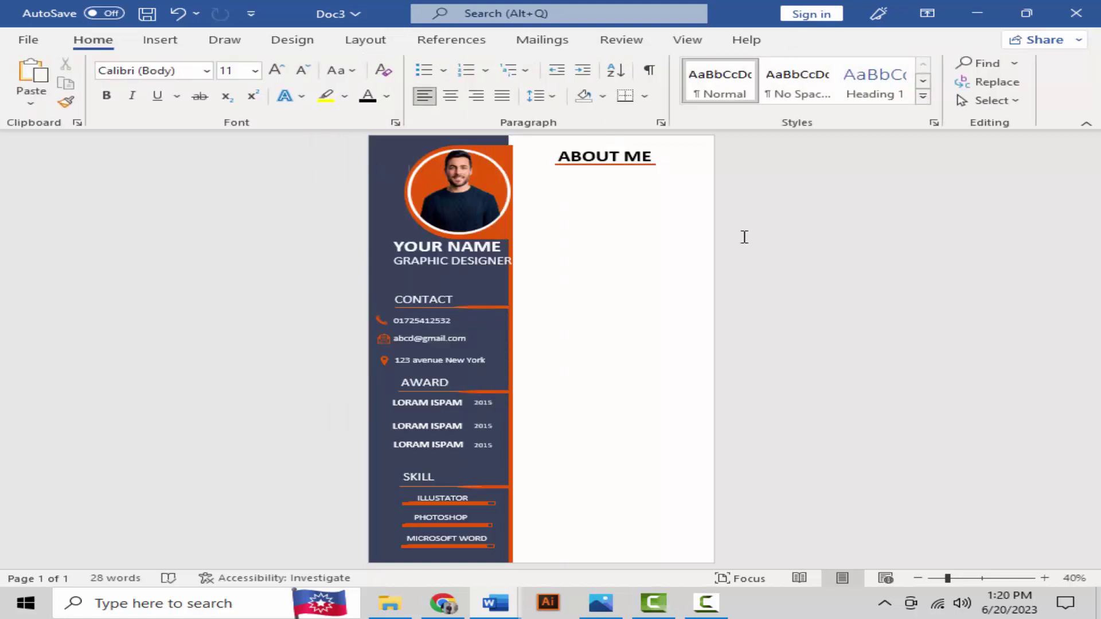
key(F10)
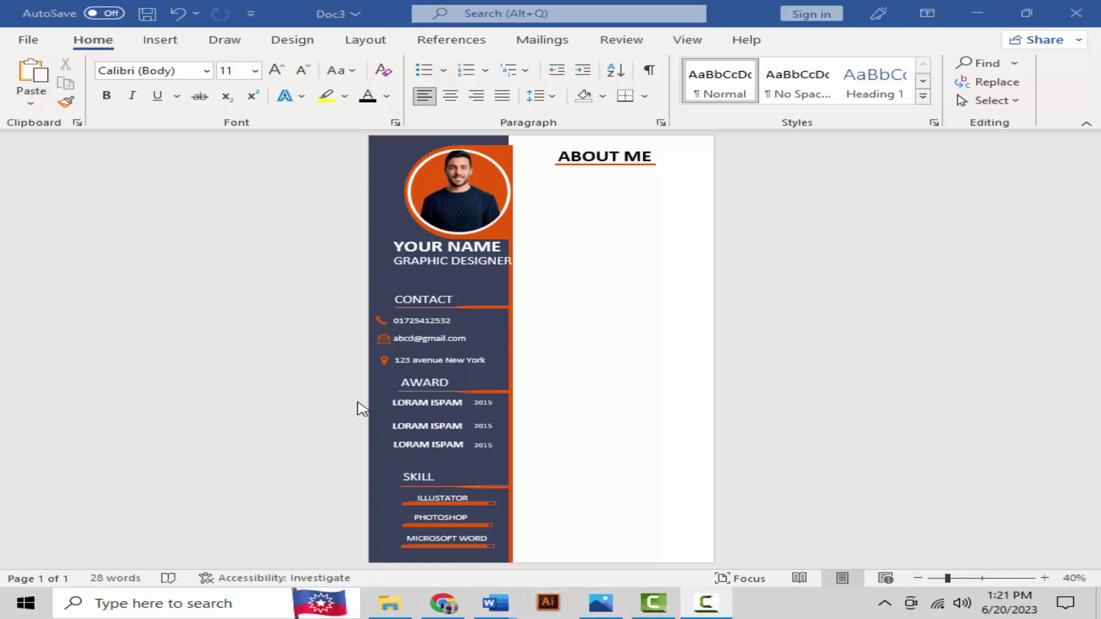
Step: Draw a text box below ABOUT ME and paste the description paragraphs into it
click(160, 46)
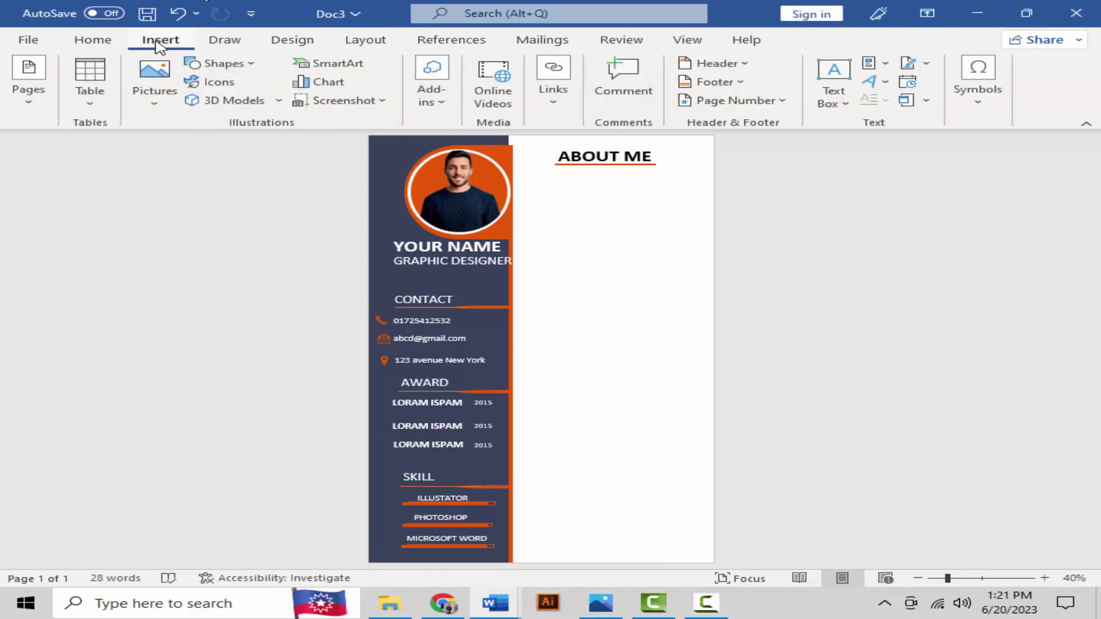
click(847, 86)
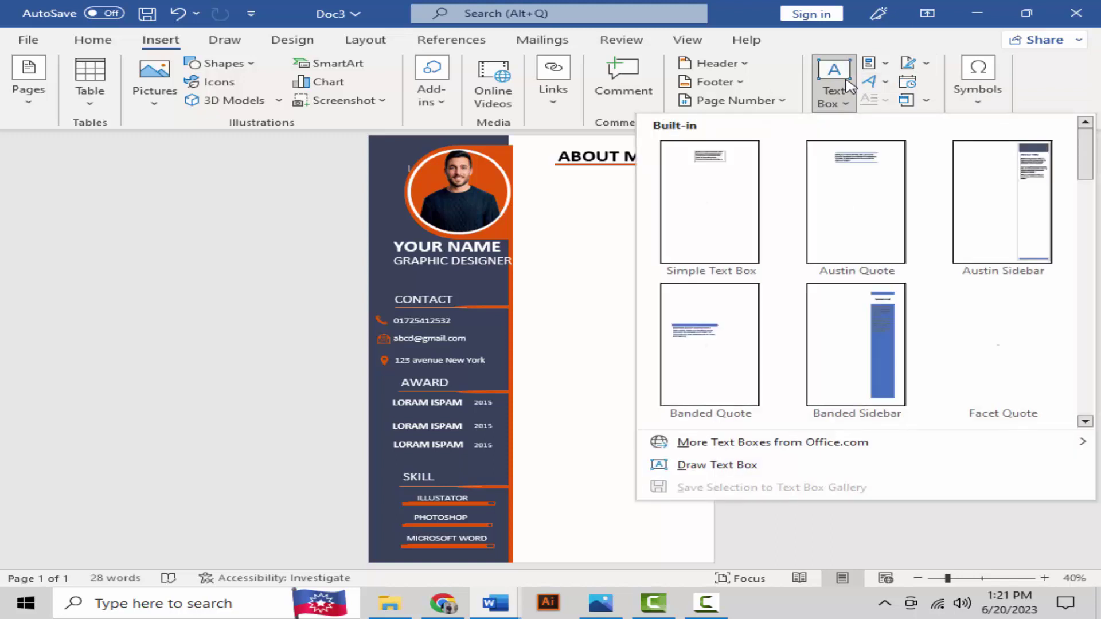
click(718, 465)
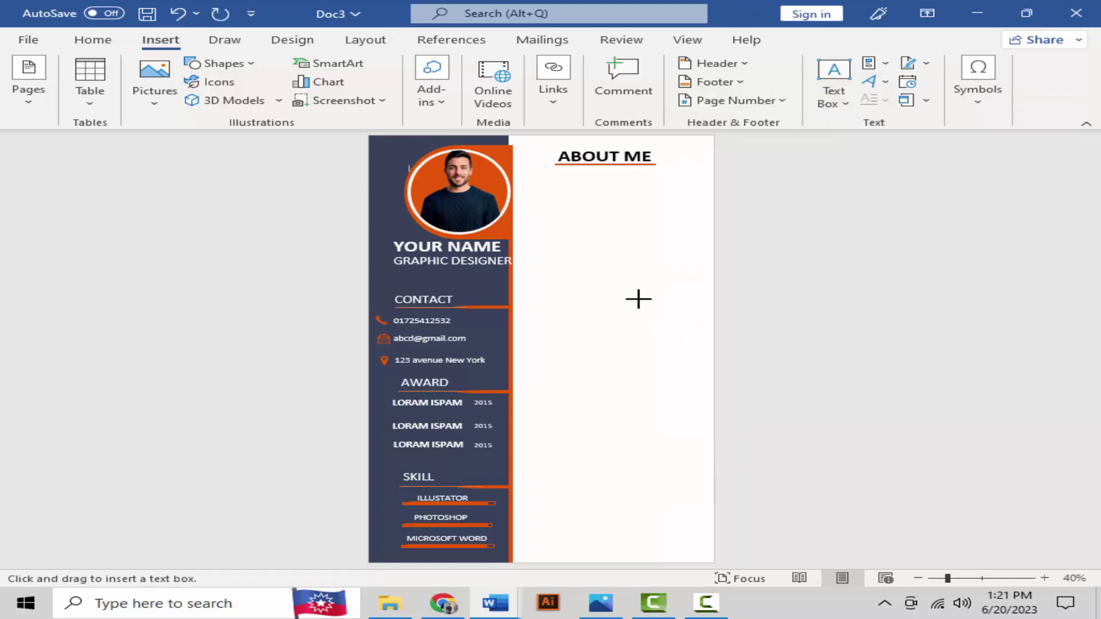
drag(538, 173, 703, 288)
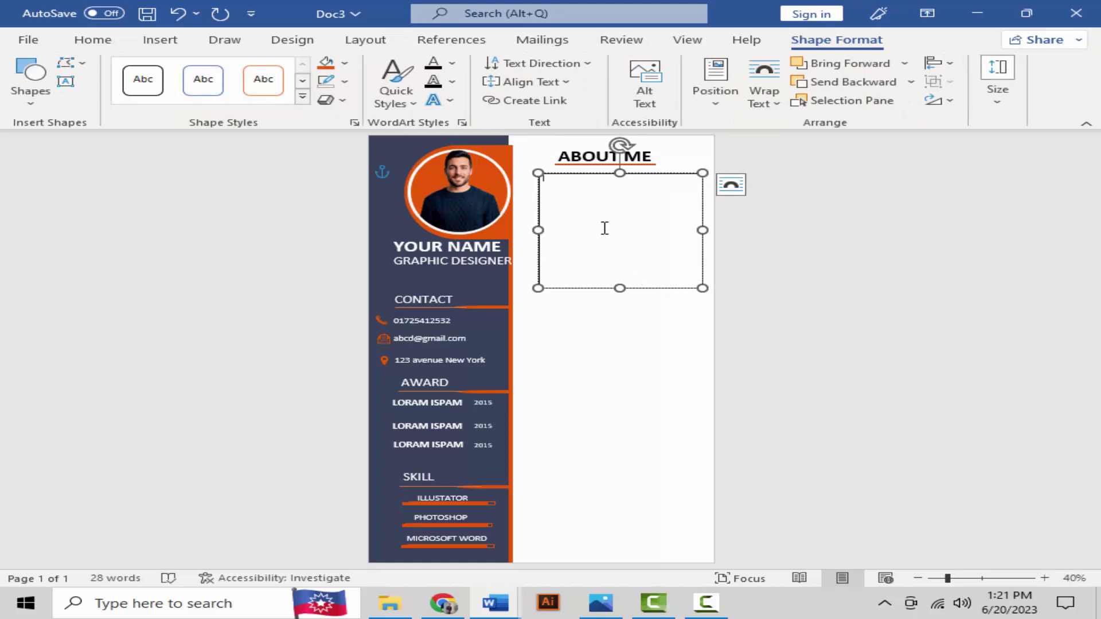
text(Business Administration student. I consider myself a Responsible and orderly person. I am looking forward for my first work experience.)
text(Business Administration student. I consider myself a Responsible and orderly person. I am looking forward for my first work experience.)
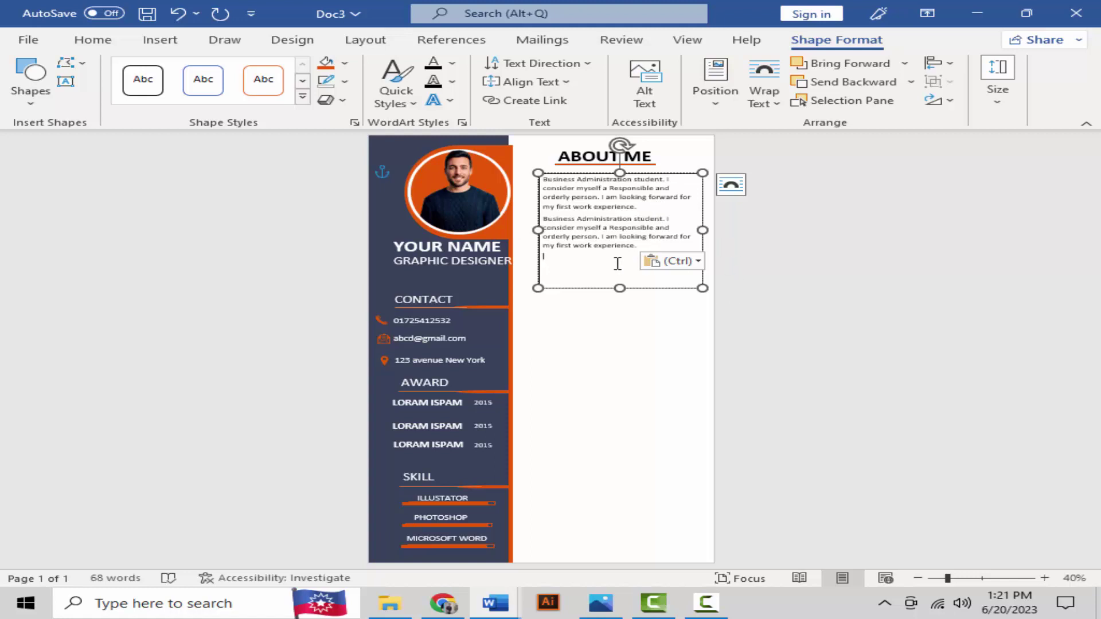
click(774, 307)
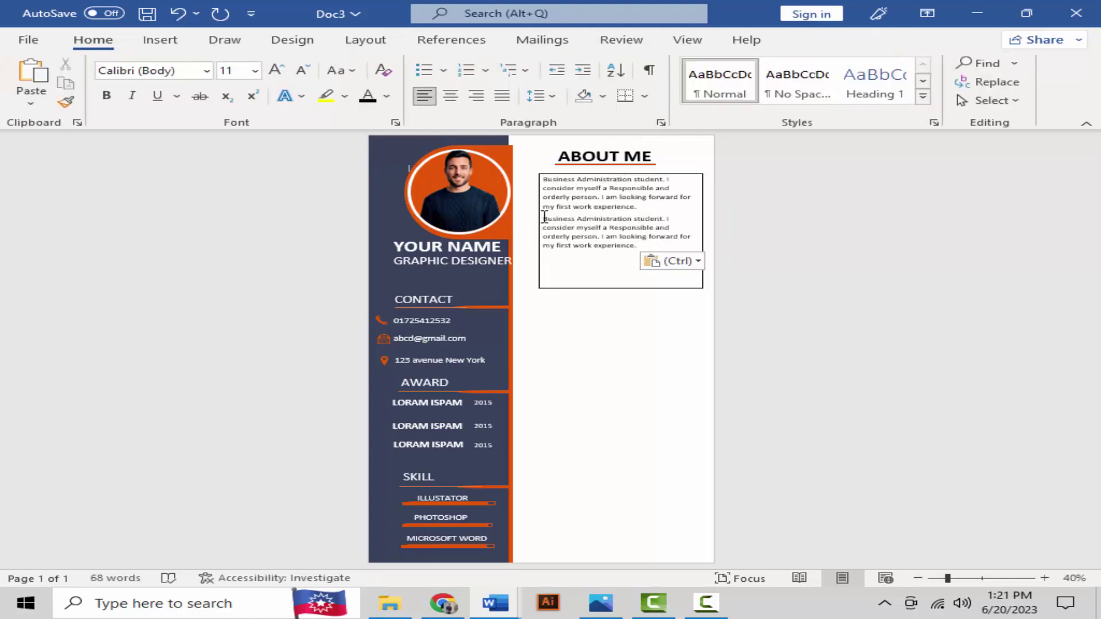
Step: Remove the description box's border and fill, then align it just beneath the heading
click(542, 265)
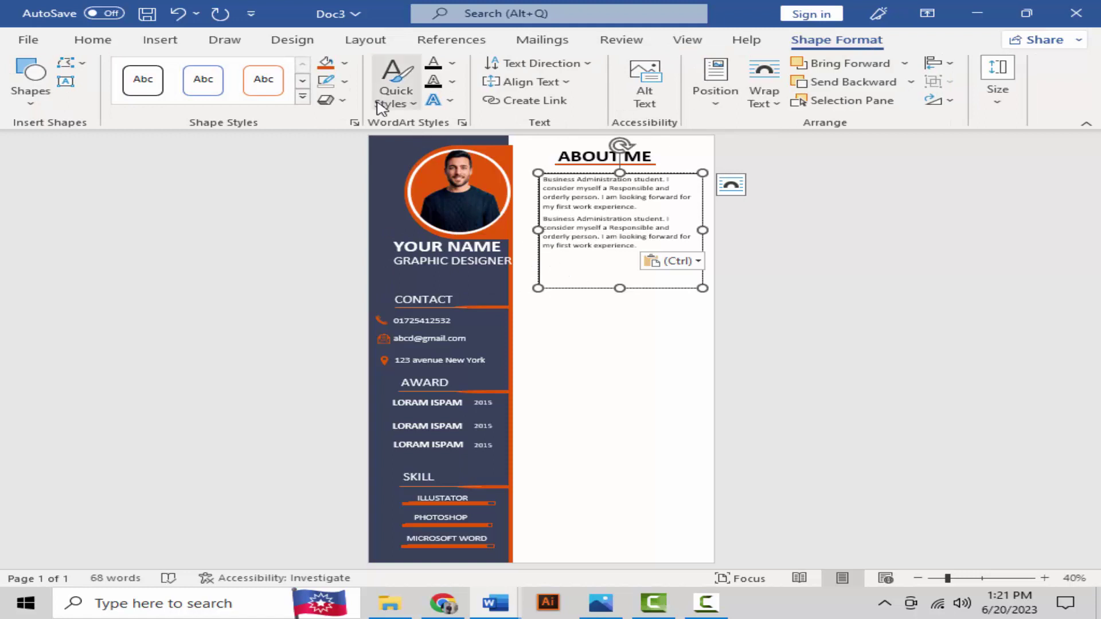
click(344, 81)
click(338, 304)
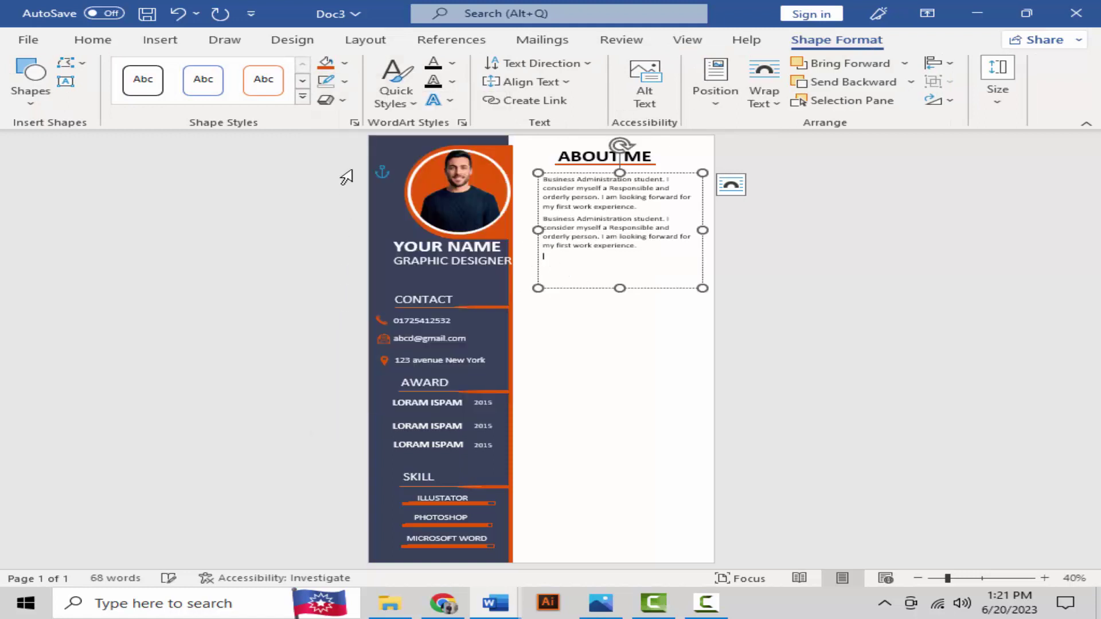
click(344, 63)
click(355, 285)
drag(576, 173, 578, 165)
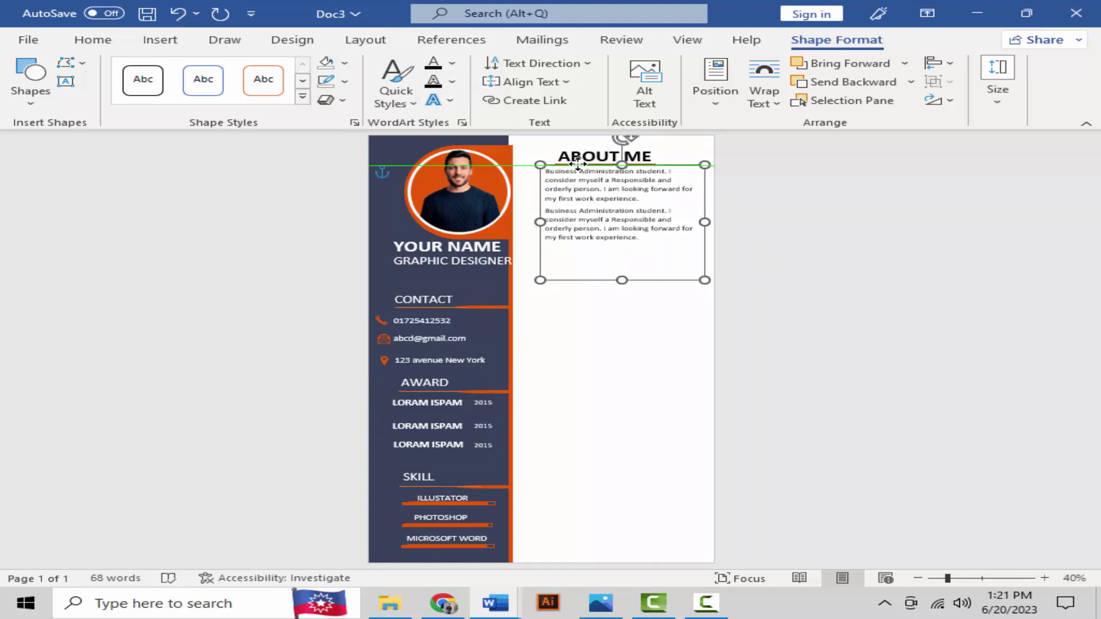
drag(582, 164, 574, 164)
click(759, 260)
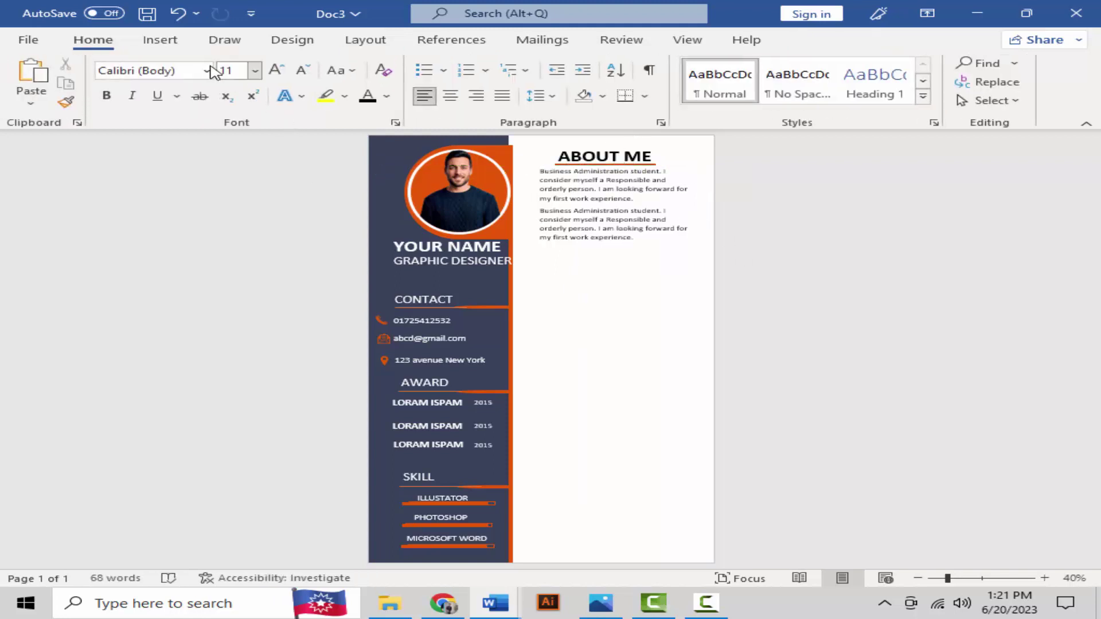
Step: Place a small oval beside the first ABOUT ME paragraph with orange outline and fill
click(164, 40)
click(226, 63)
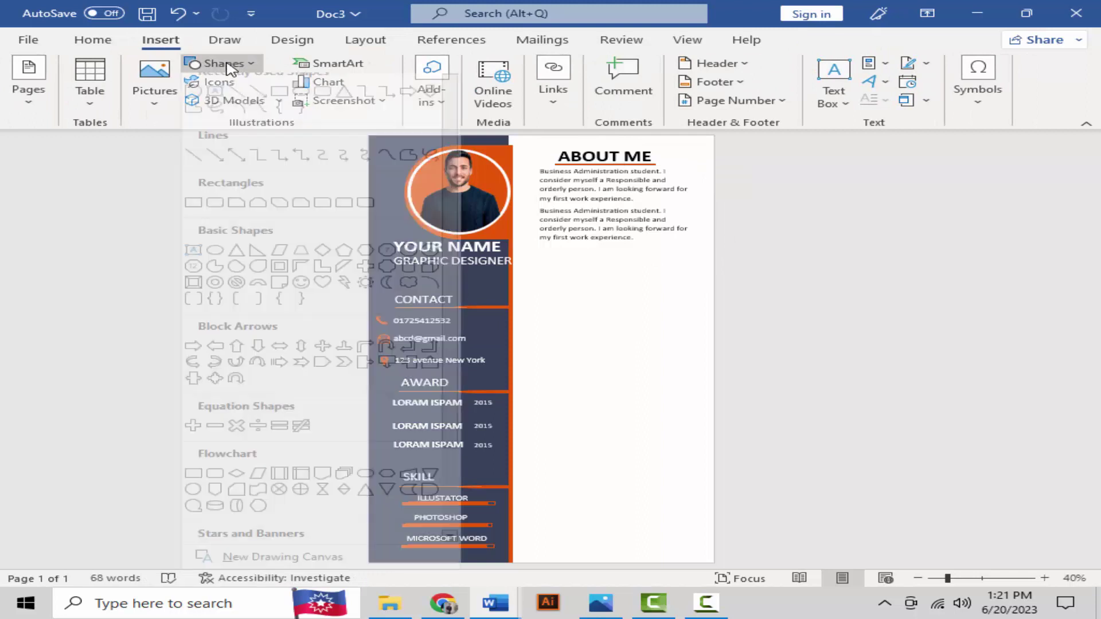
click(240, 105)
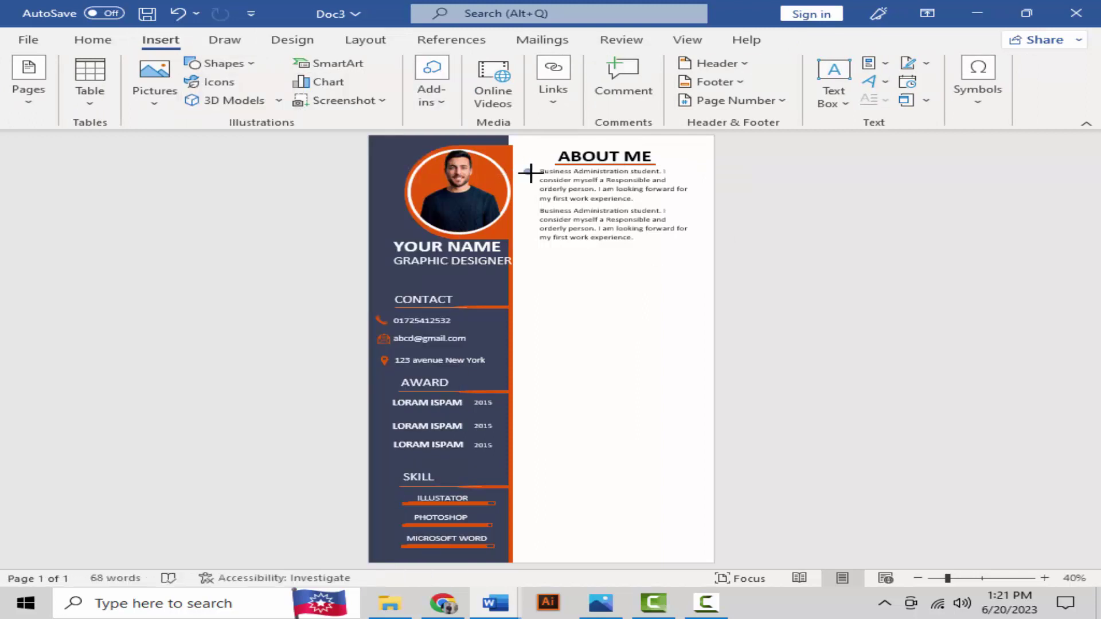
click(530, 173)
click(345, 81)
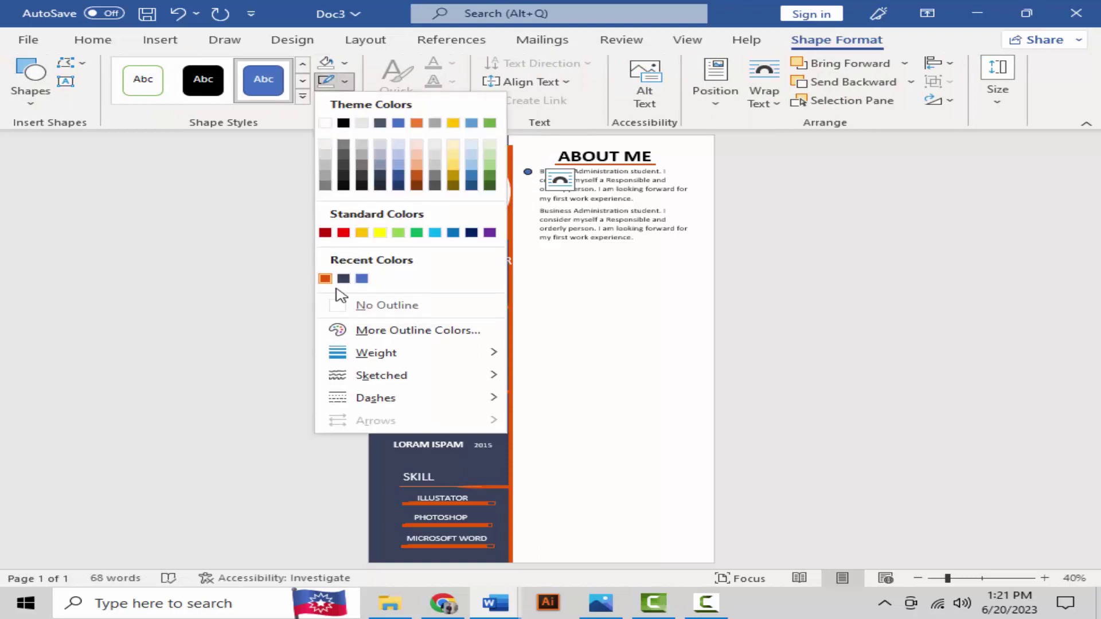
click(325, 278)
click(345, 63)
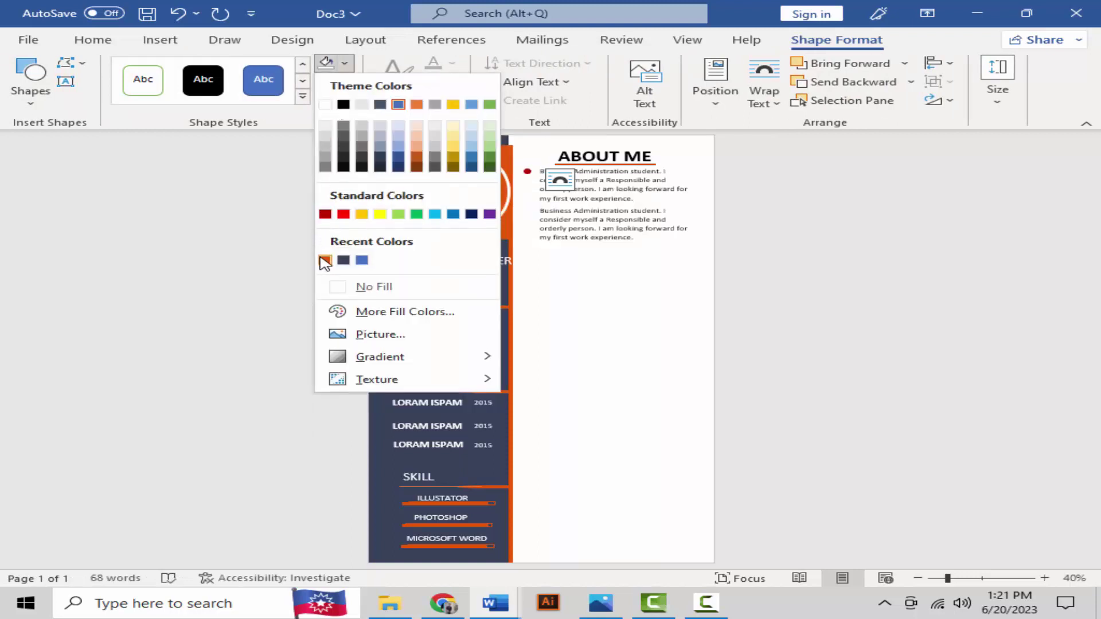
click(325, 261)
click(734, 282)
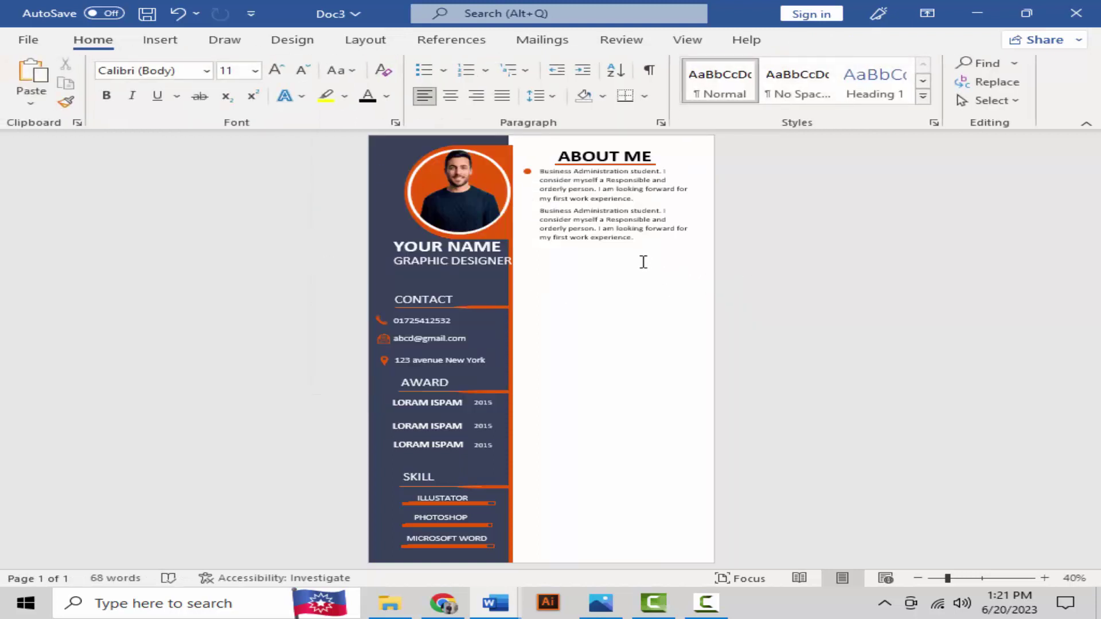
scroll(641, 258, down, 1)
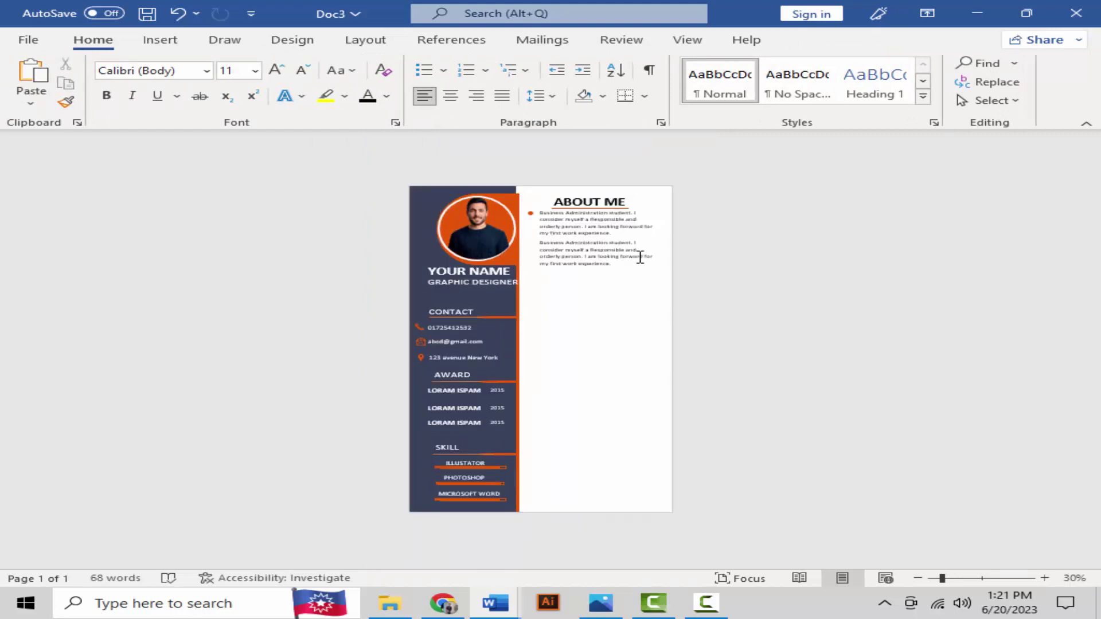
scroll(640, 257, up, 1)
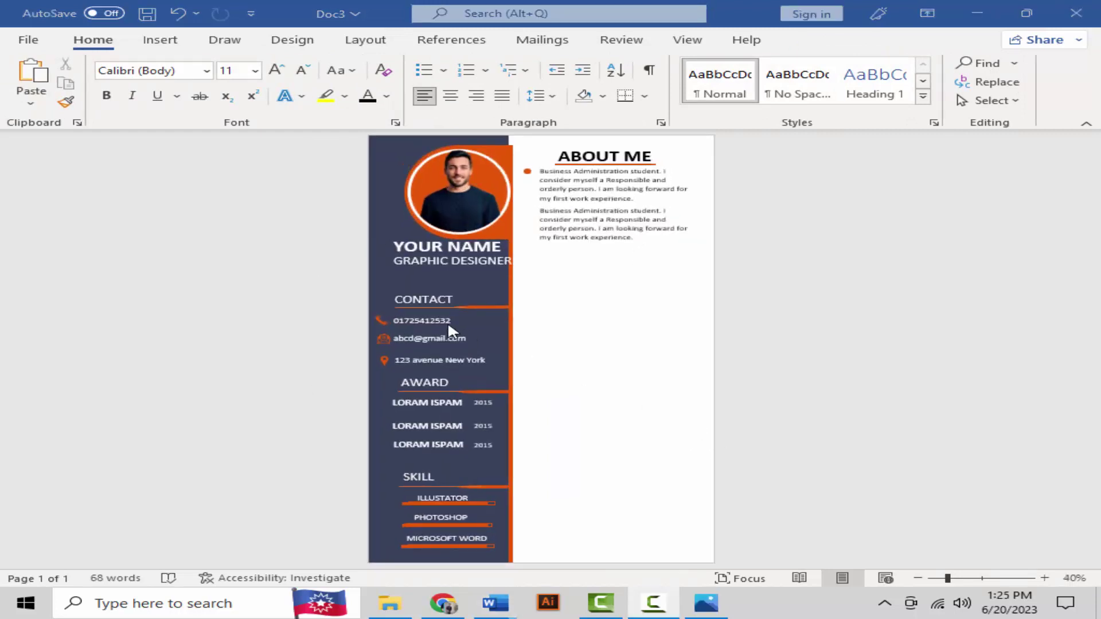
Step: Copy the CONTACT heading group and paste a duplicate onto the page
click(430, 294)
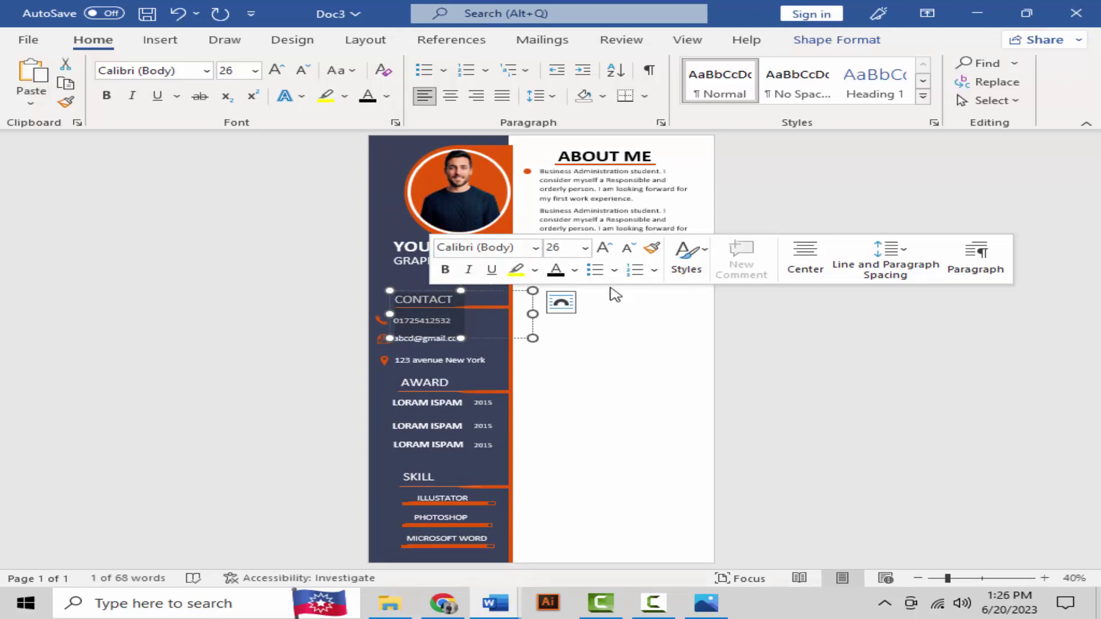
right_click(592, 323)
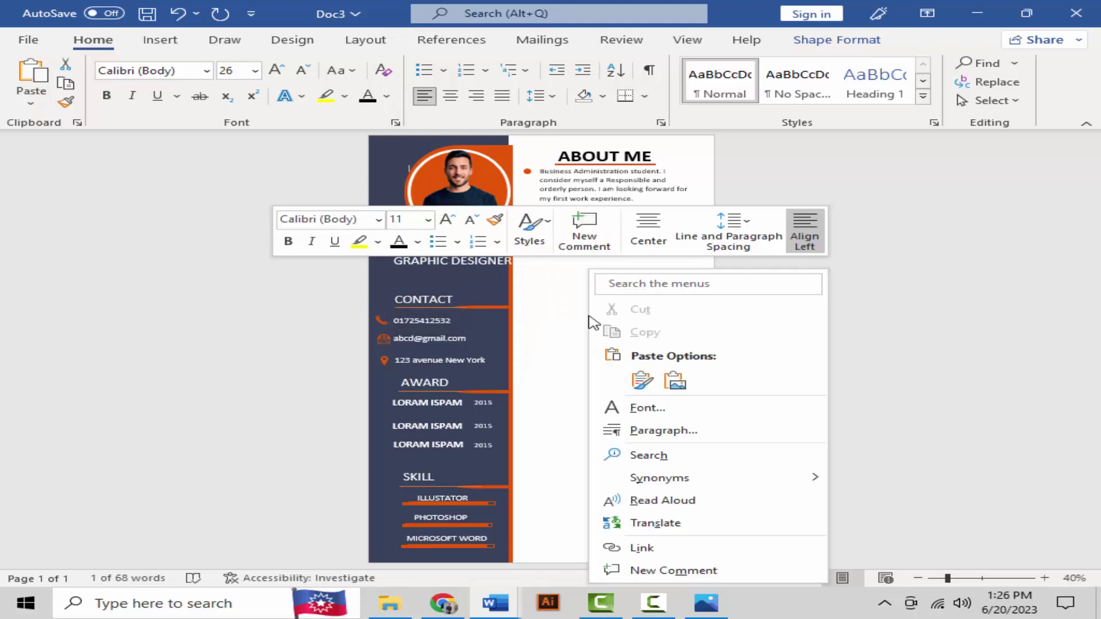
click(446, 300)
click(432, 295)
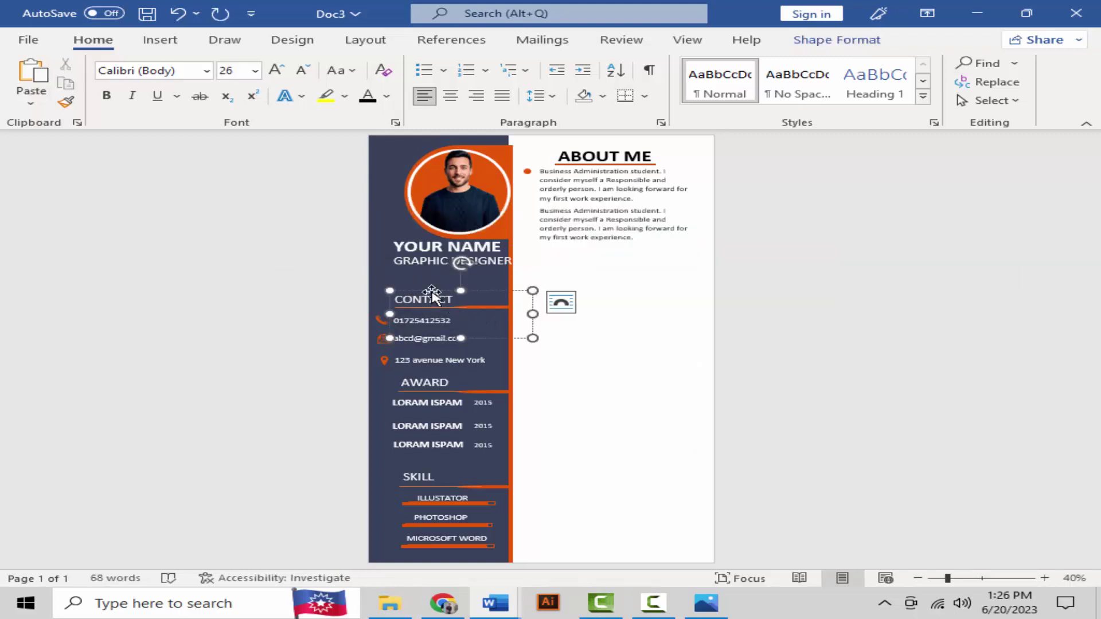
right_click(434, 293)
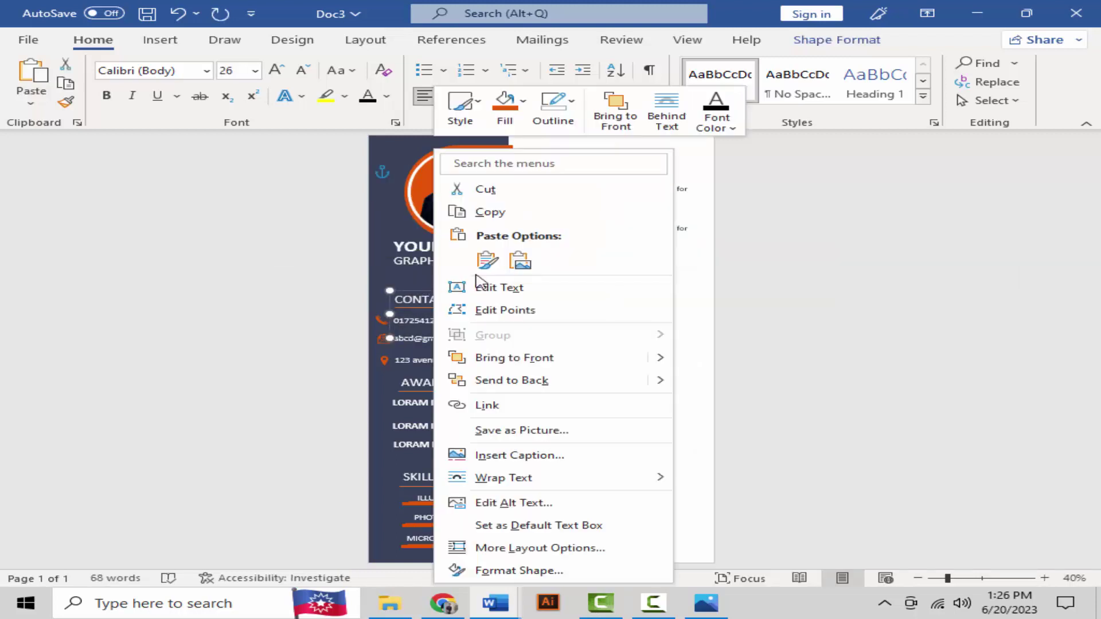
click(510, 214)
right_click(778, 282)
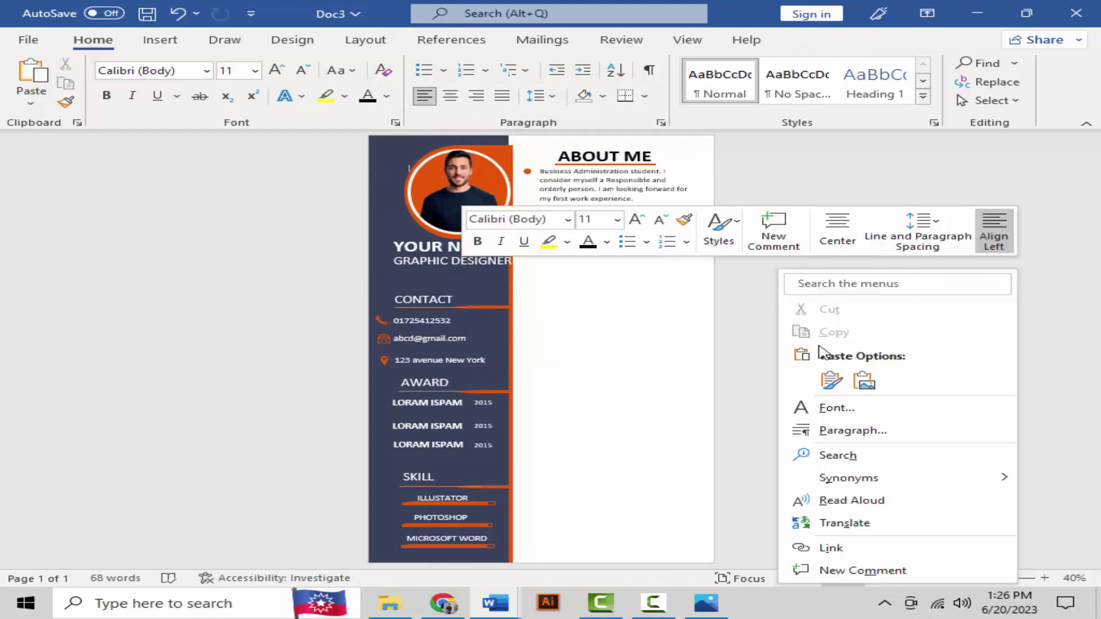
click(831, 380)
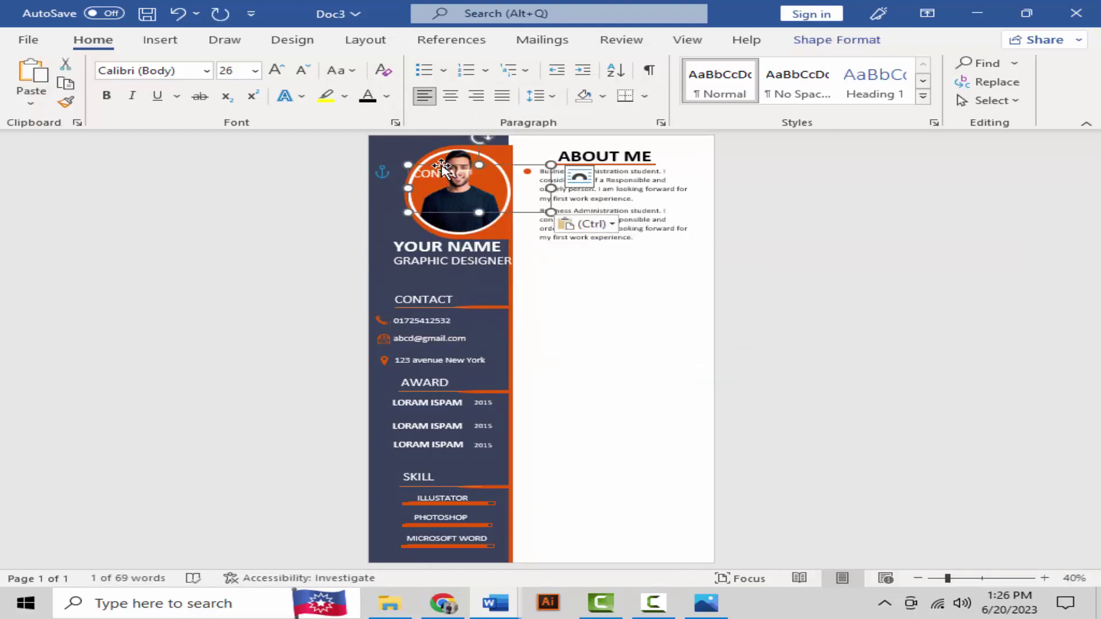
Step: Move the copy below the About Me text, set it to 24 pt, and retype it as EXPERIENCE
drag(441, 167, 589, 274)
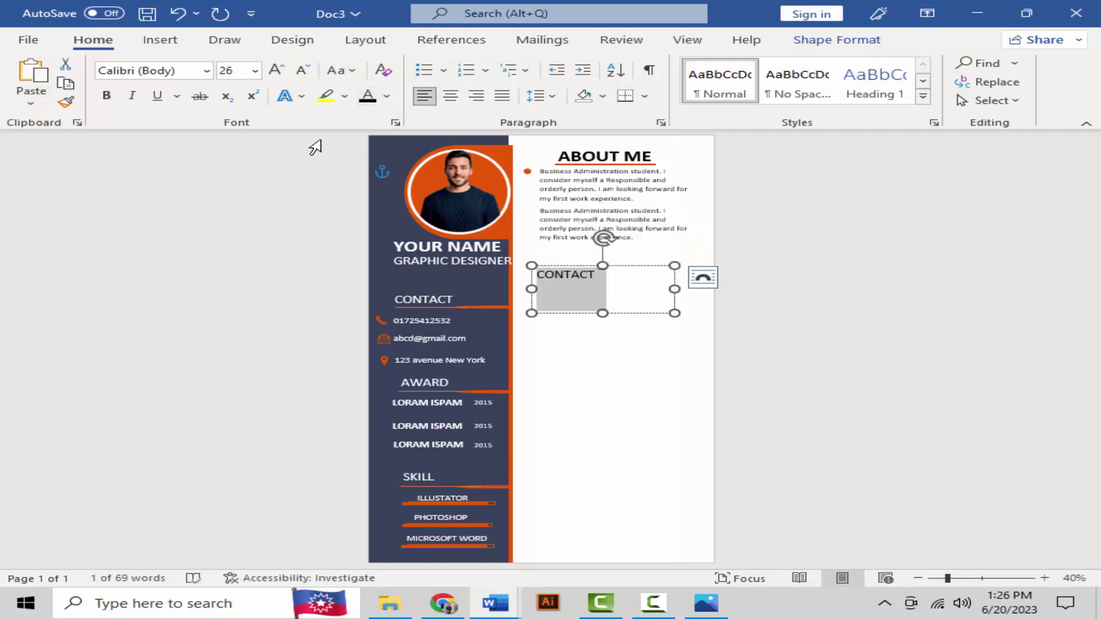
click(303, 70)
text(W)
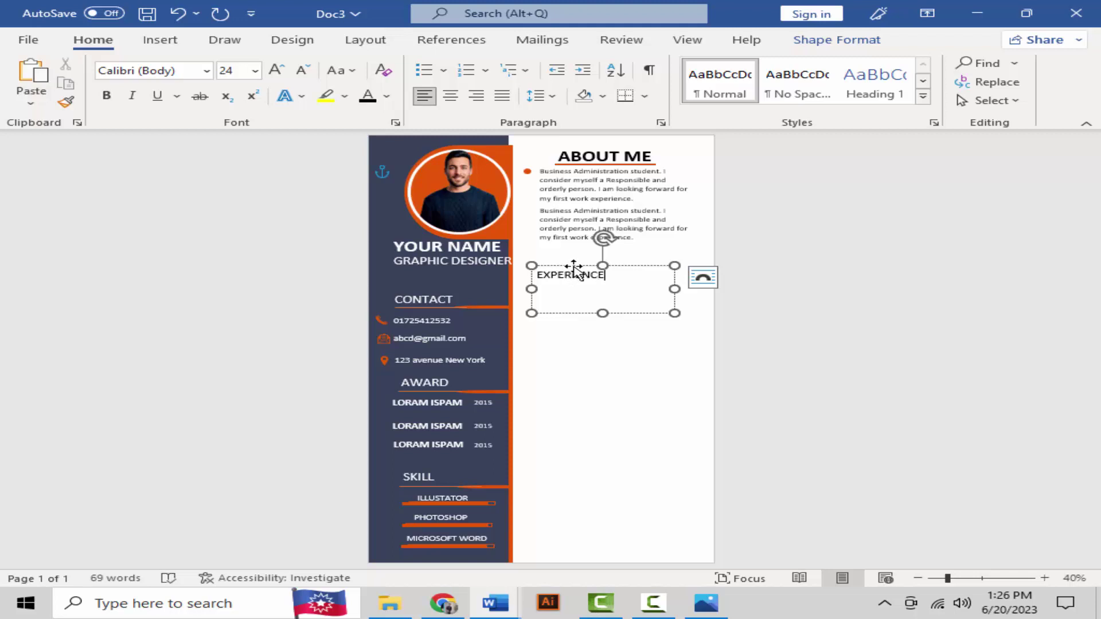
drag(574, 268, 594, 252)
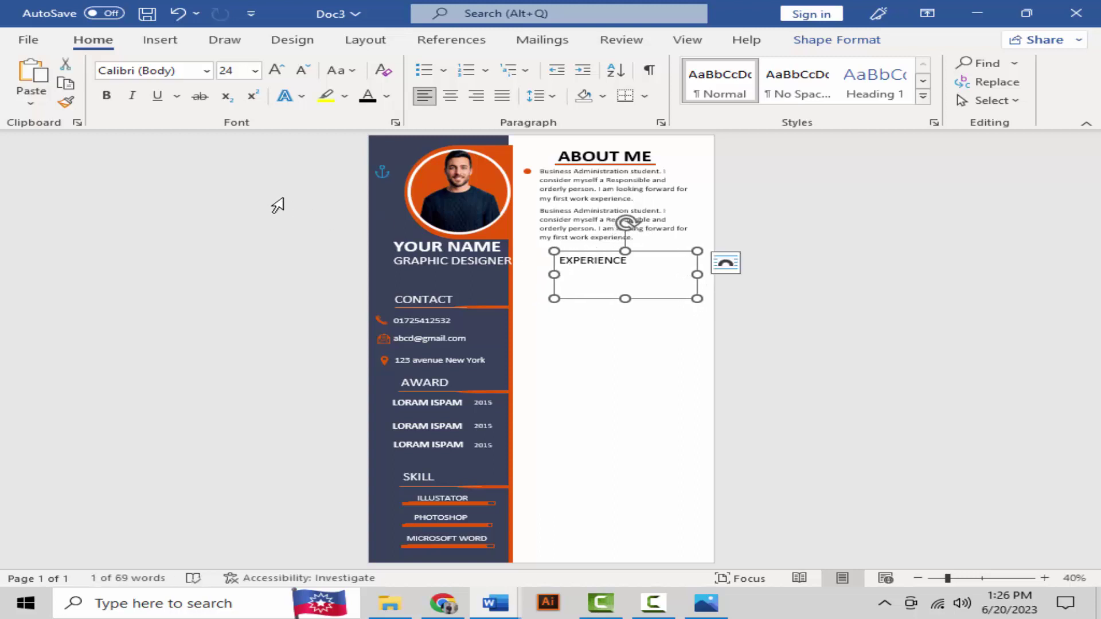
Step: Draw a short straight line under EXPERIENCE and apply an orange shape style
click(160, 41)
click(221, 64)
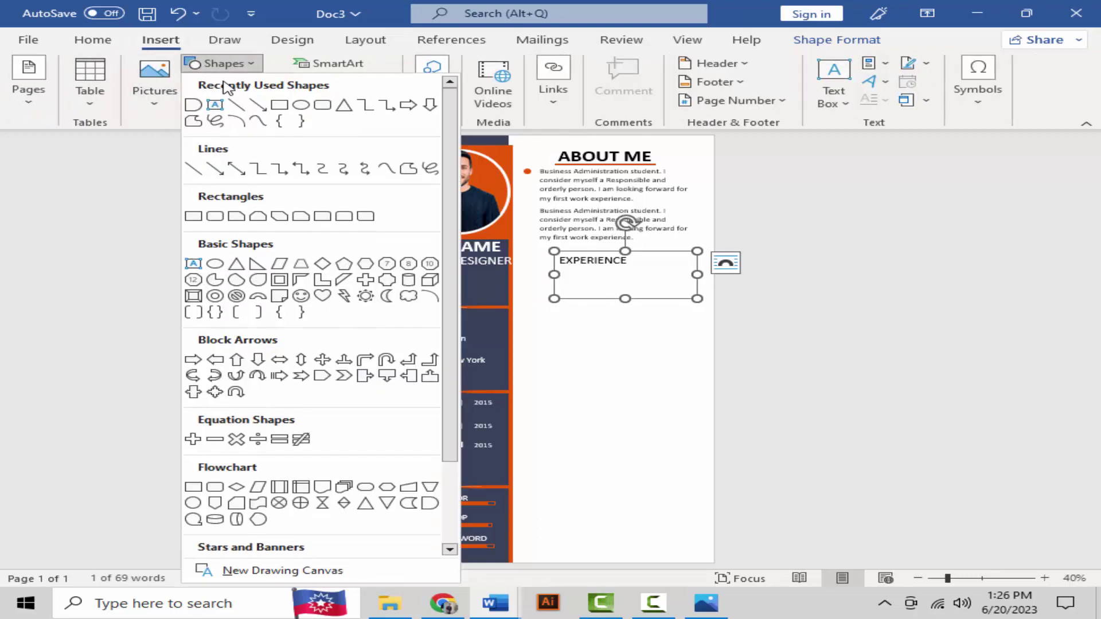
click(321, 108)
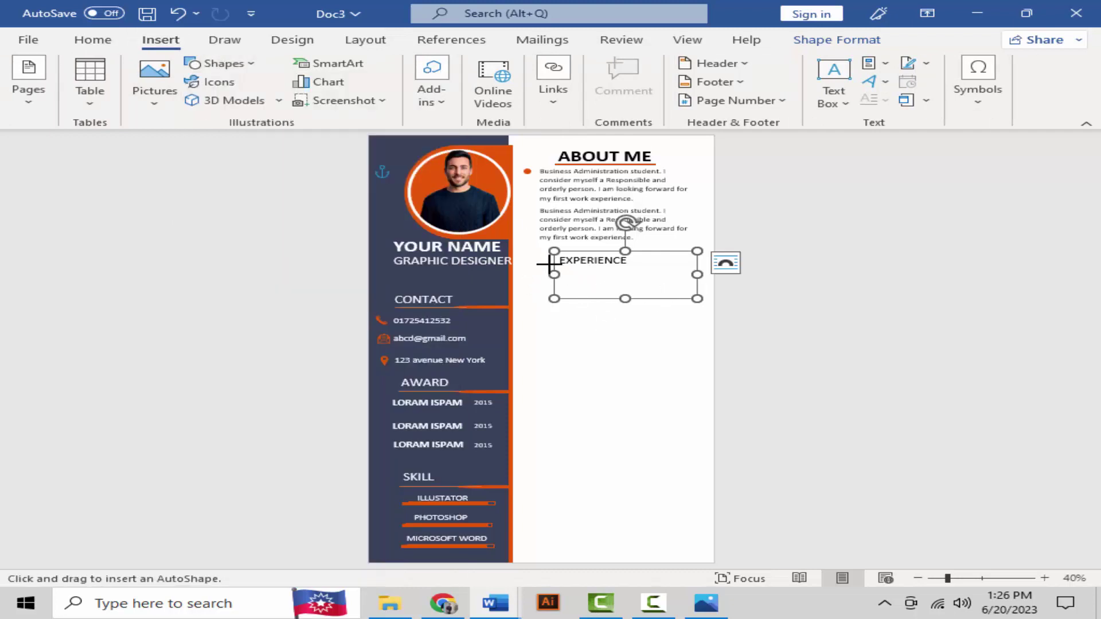
drag(546, 264, 628, 267)
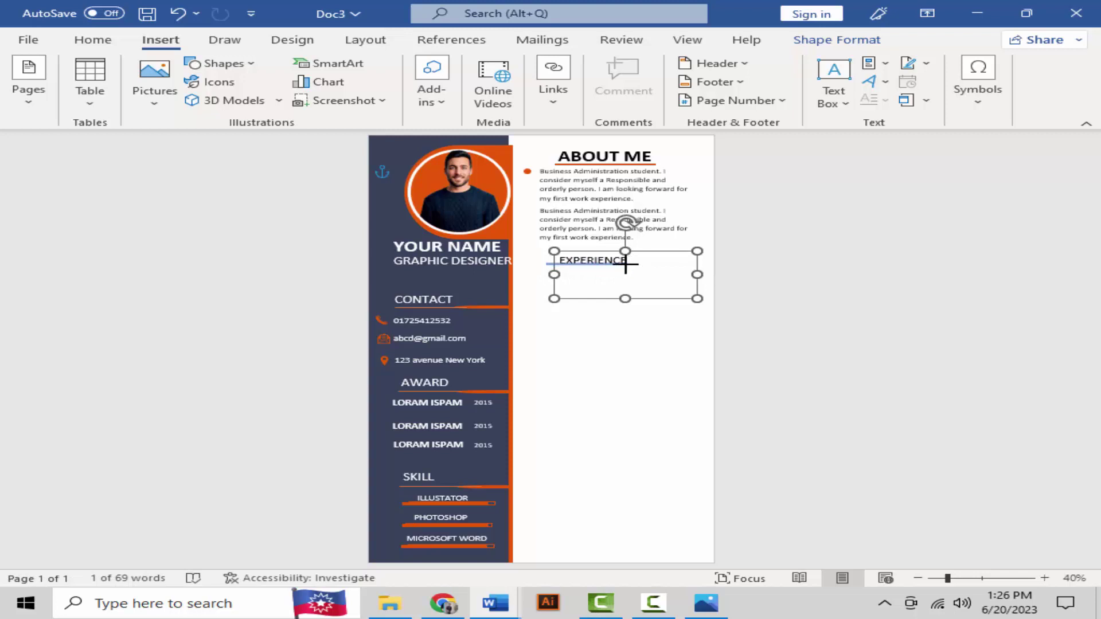
drag(630, 265, 629, 265)
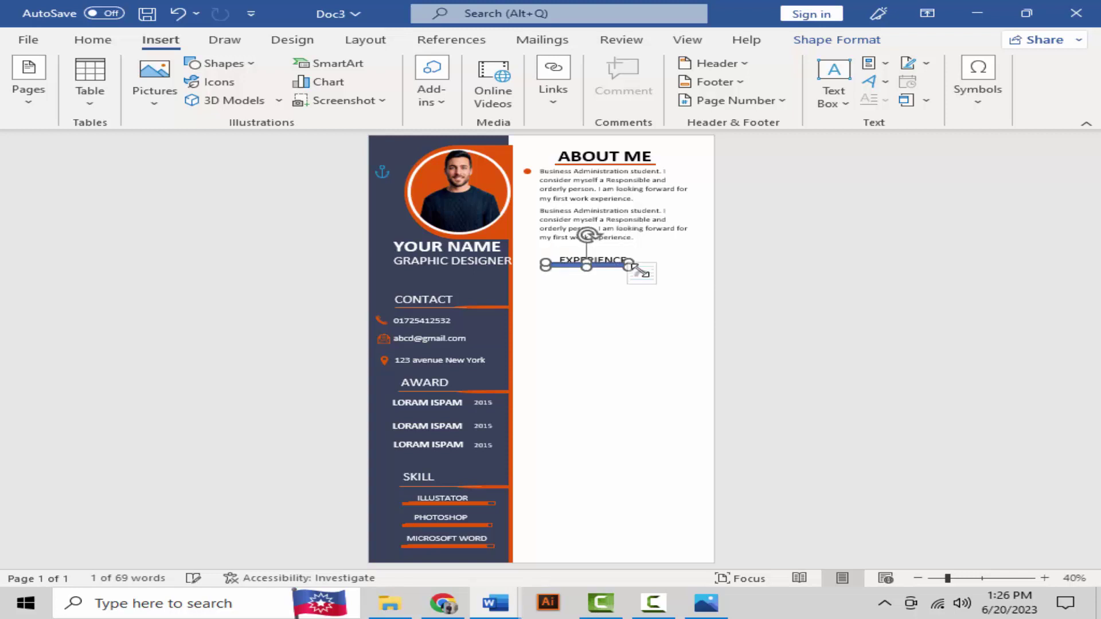
click(325, 67)
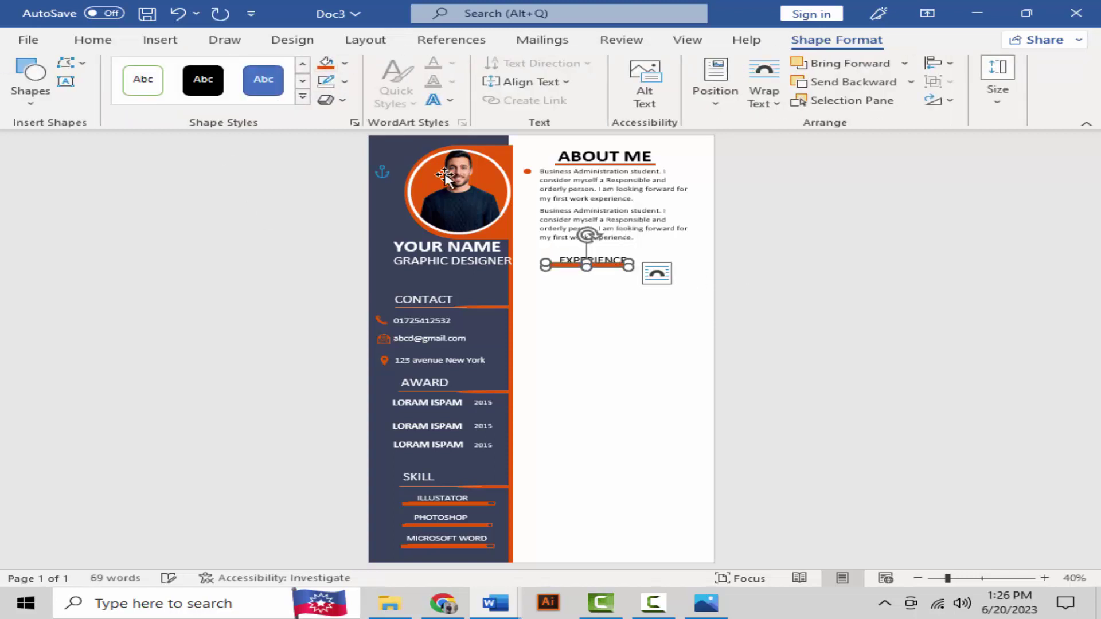
Step: Nudge the orange line so it sits neatly beneath the EXPERIENCE word
key(Right)
key(Right)
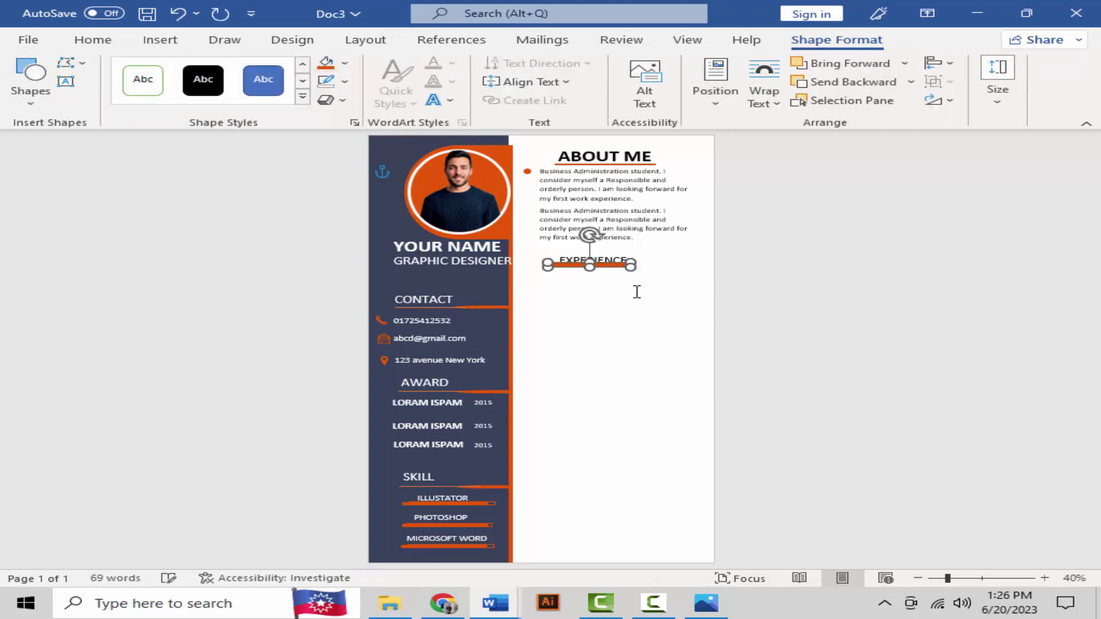
key(Right)
key(Down)
key(Down)
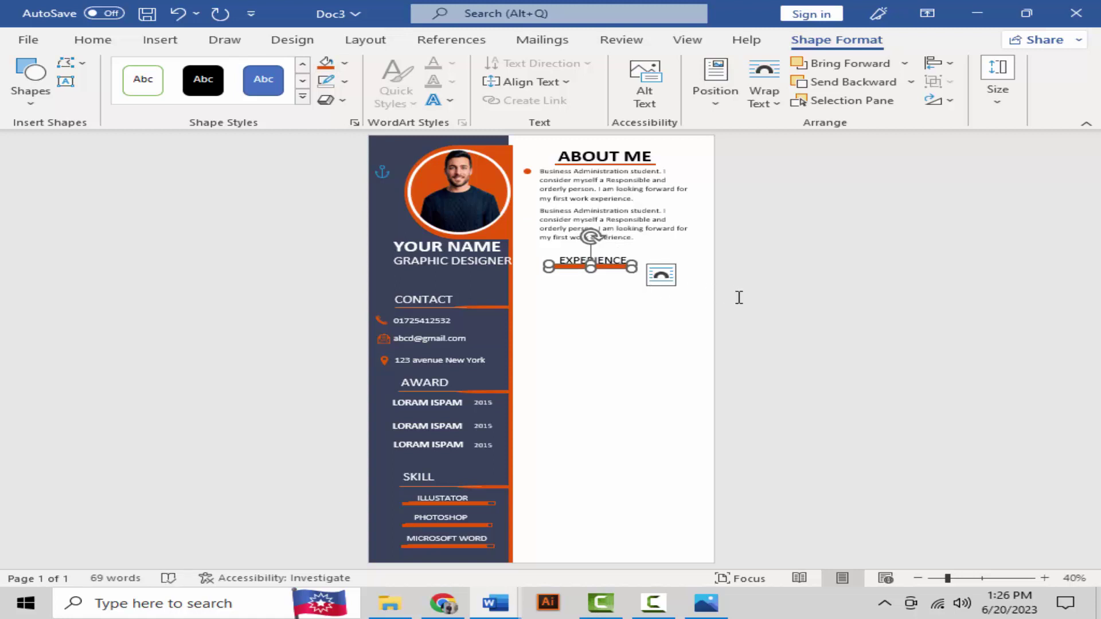
click(706, 309)
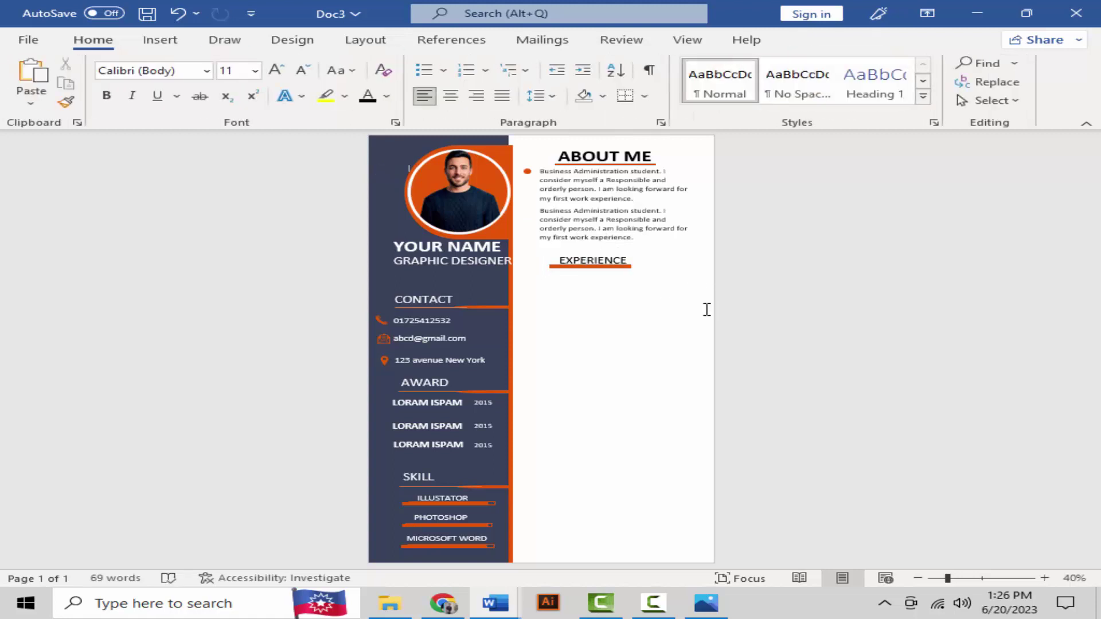
click(611, 267)
drag(590, 269, 590, 266)
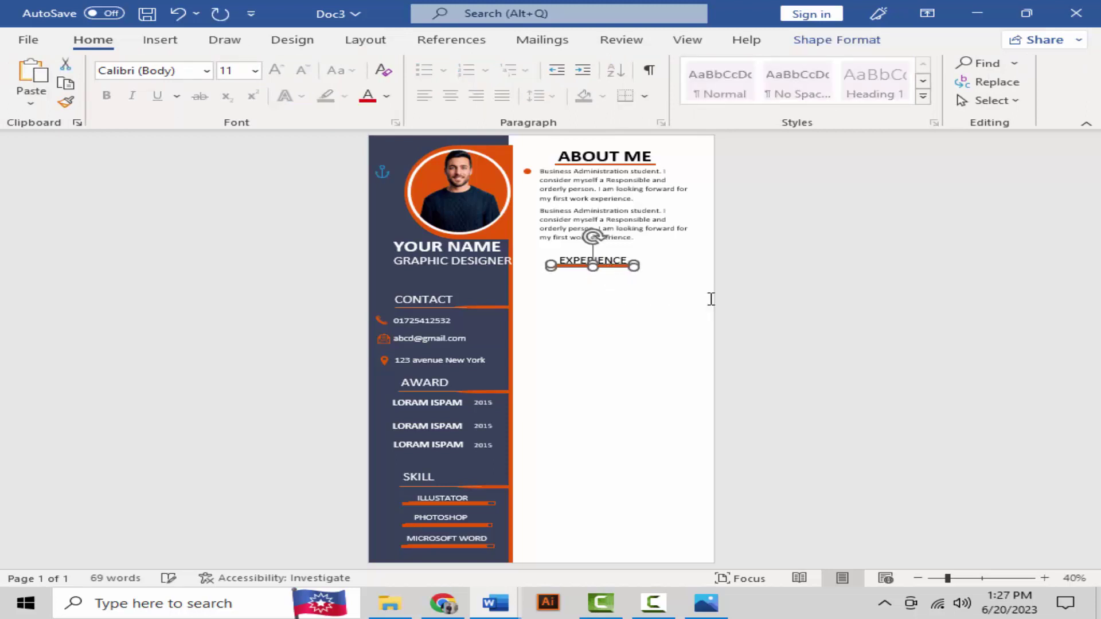
click(726, 320)
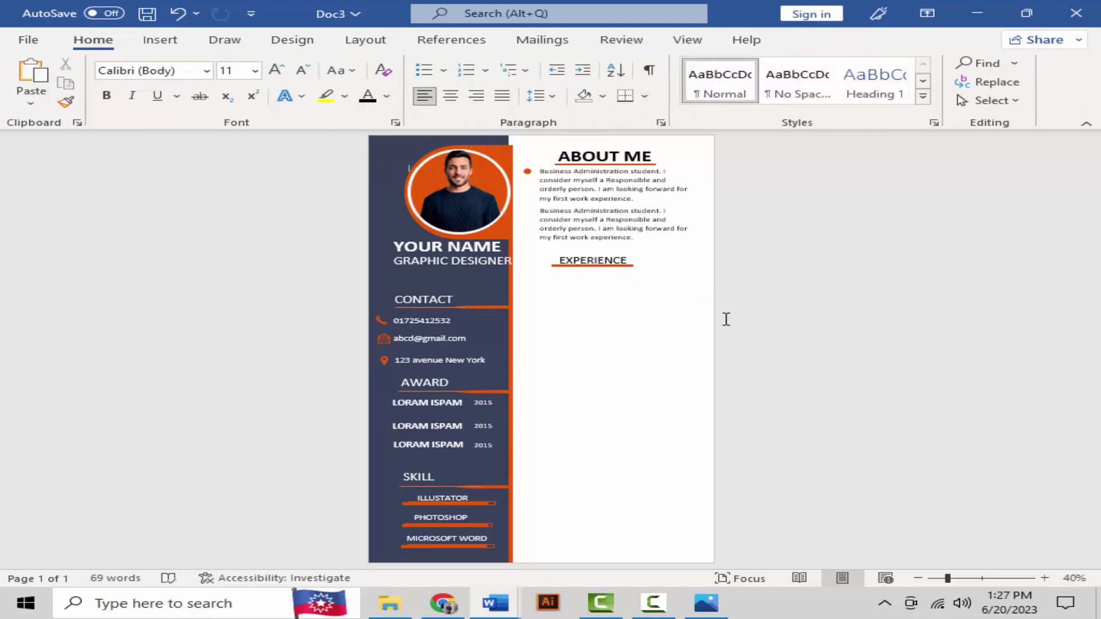
Step: Draw a thin straight line from the EXPERIENCE underline out to the right page edge
click(161, 41)
click(221, 63)
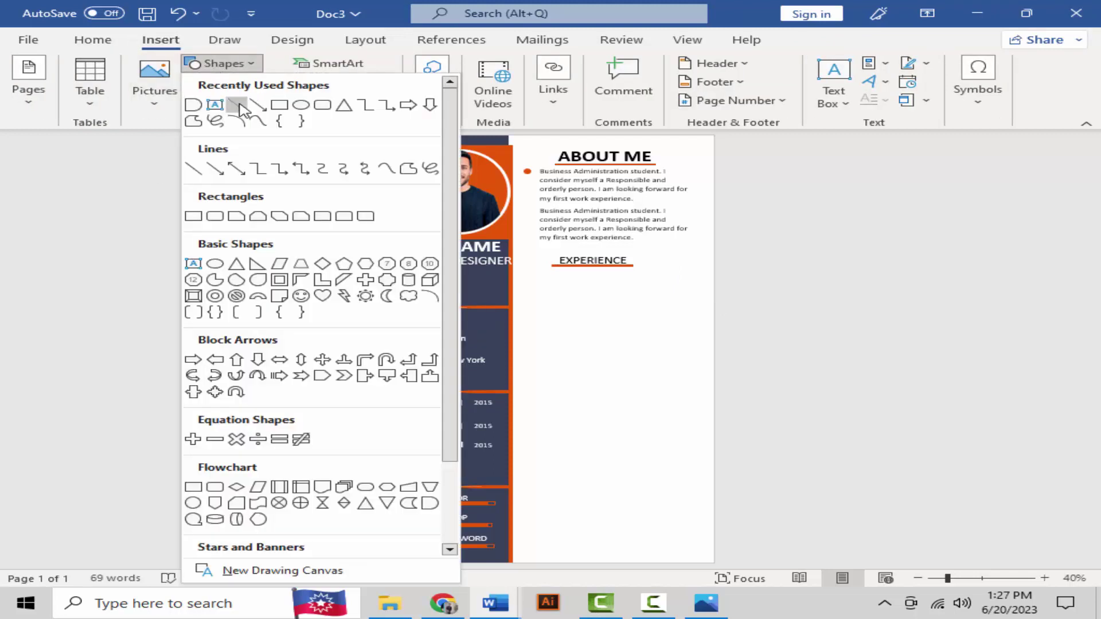
click(238, 105)
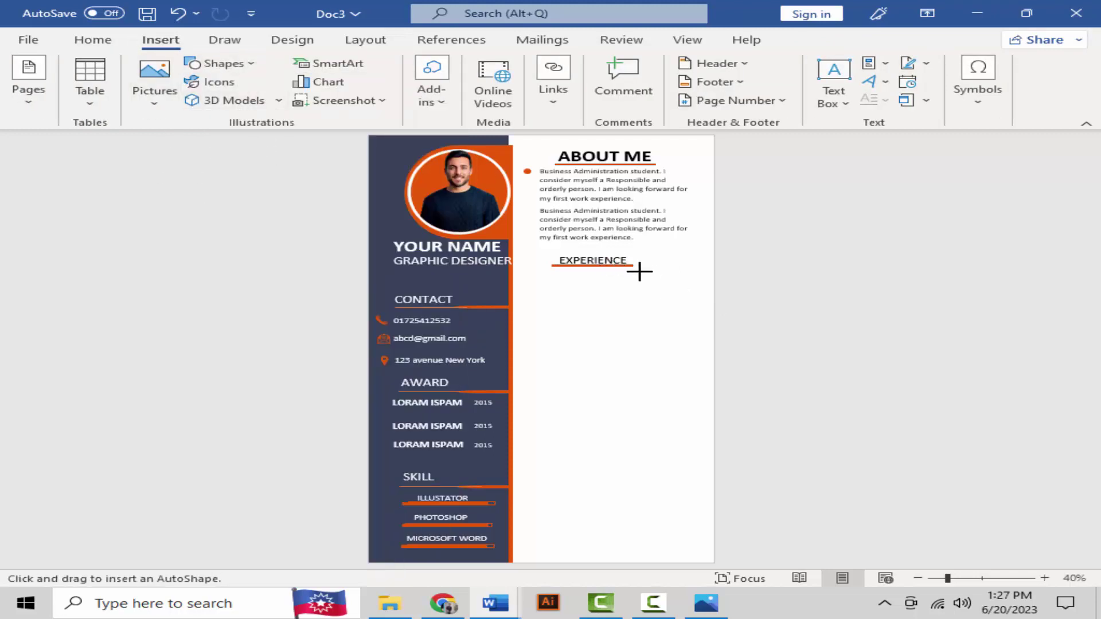
drag(635, 265, 713, 265)
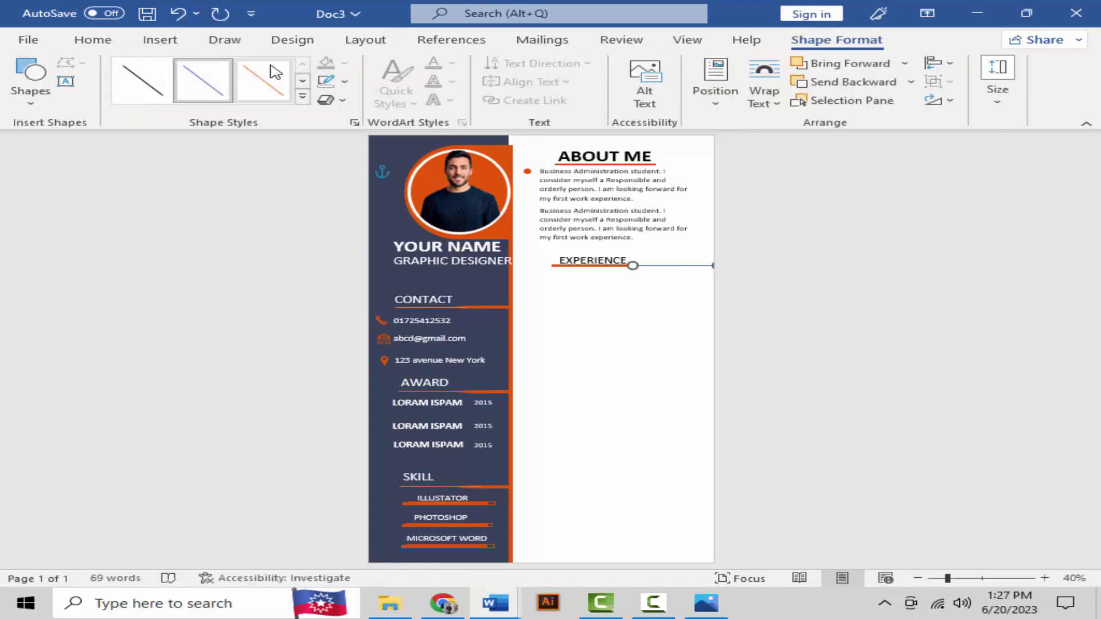
click(599, 317)
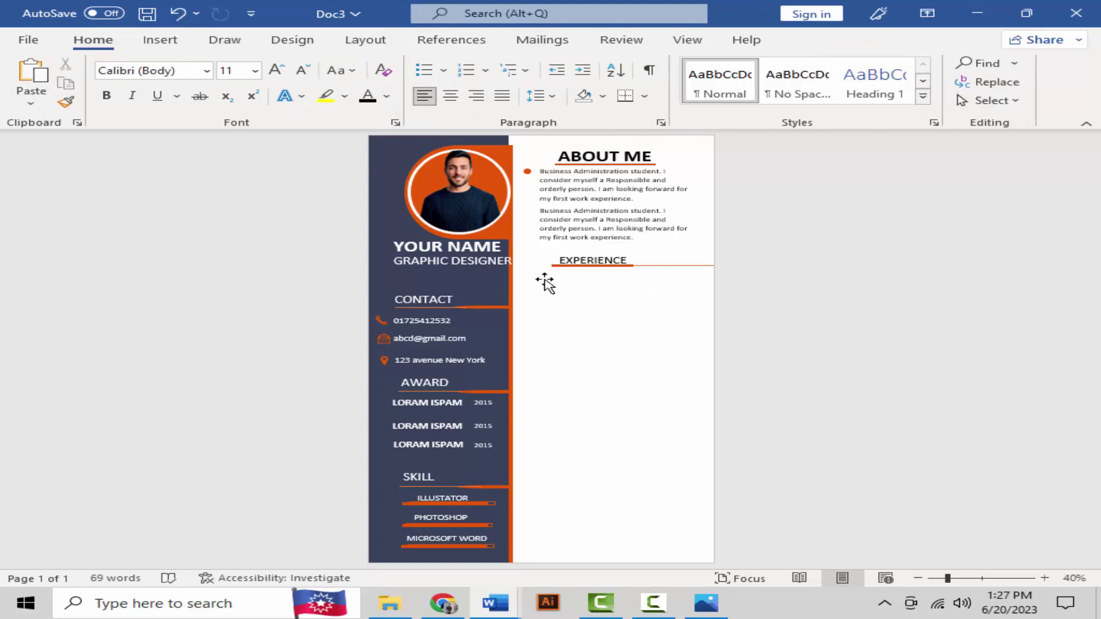
Step: Copy the orange dot beside About Me and move the copy below the EXPERIENCE heading
click(528, 170)
right_click(527, 171)
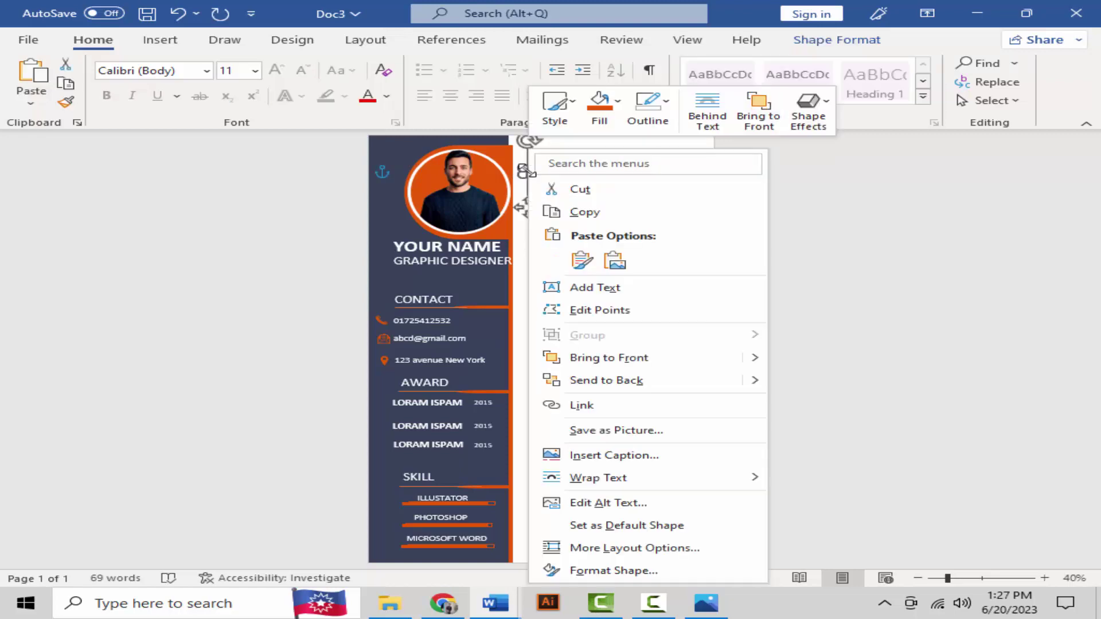
click(575, 187)
right_click(782, 263)
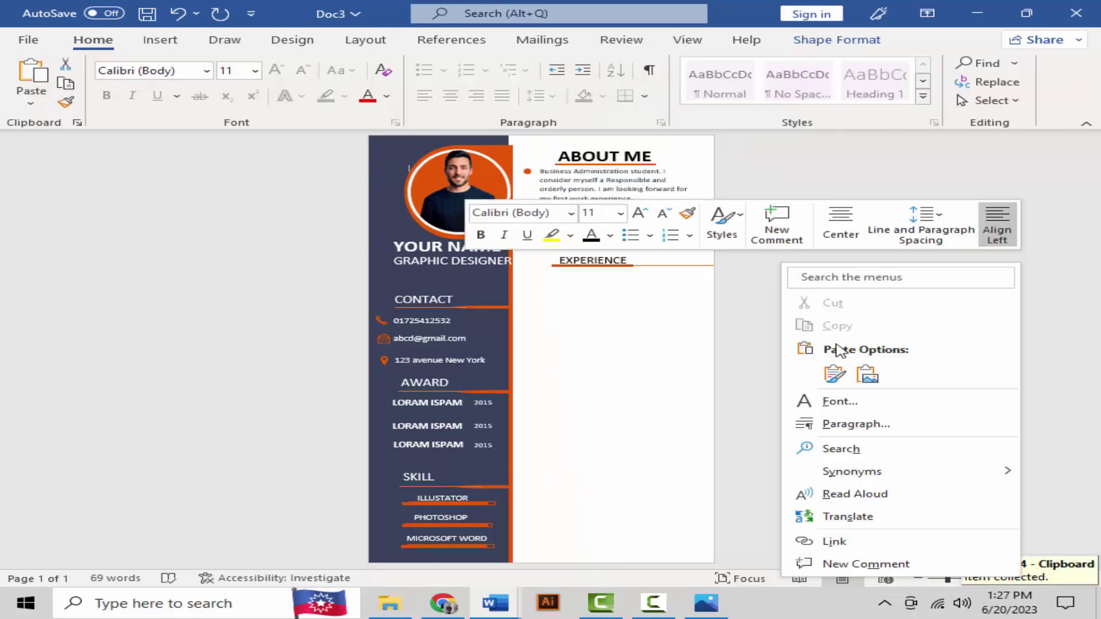
click(833, 373)
ctrl+scroll(507, 306, up, 2)
ctrl+scroll(506, 307, up, 2)
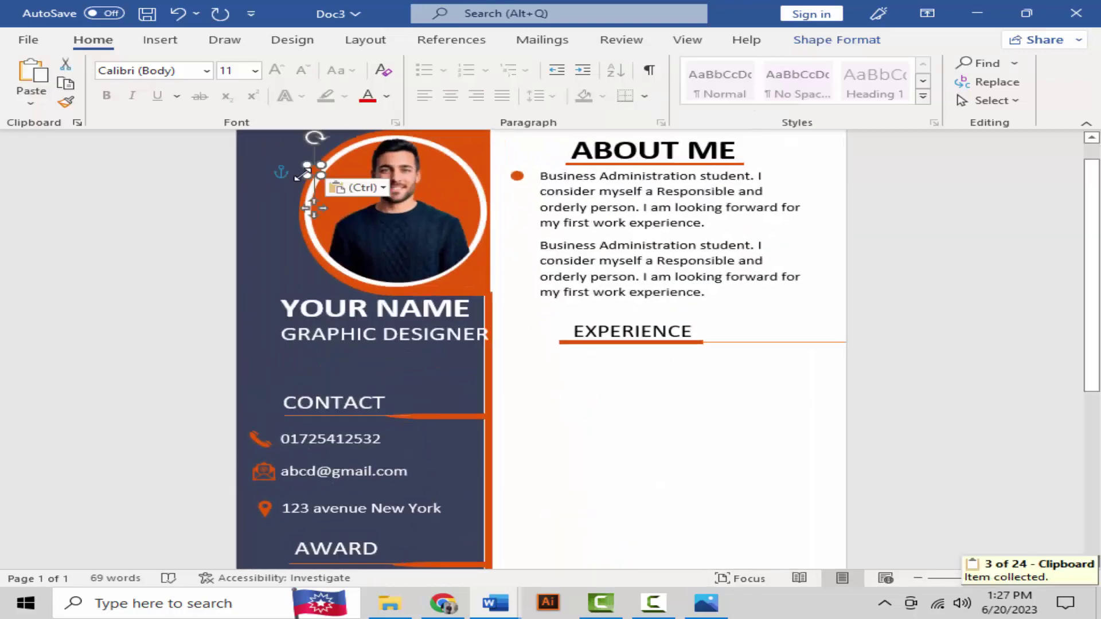
mouse_move(314, 172)
mouse_down()
mouse_move(526, 367)
mouse_move(522, 382)
mouse_up()
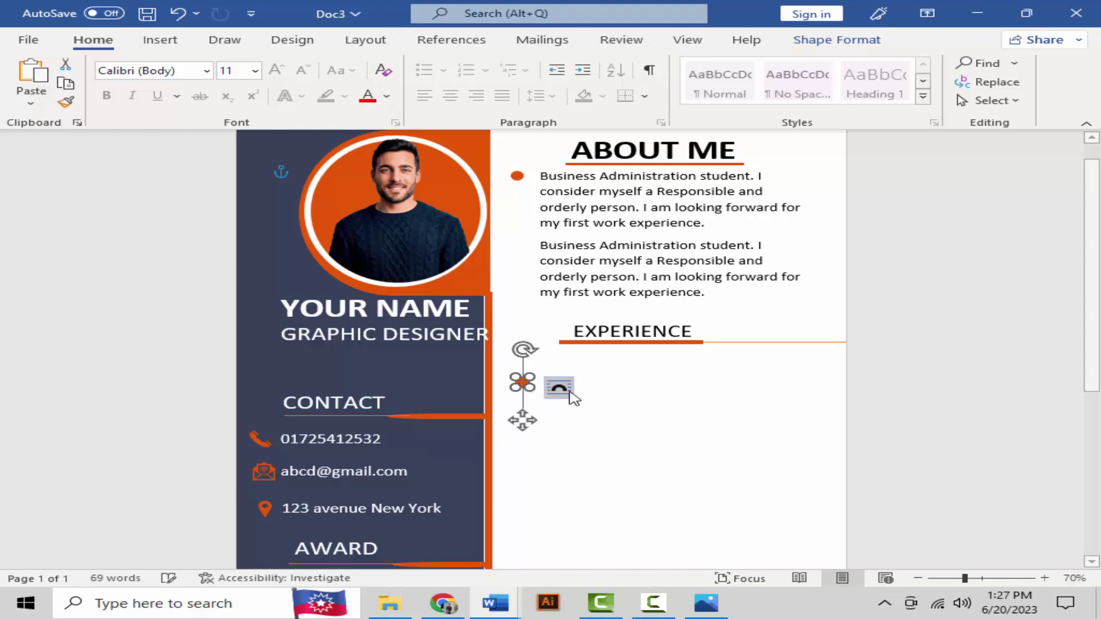
click(590, 388)
scroll(574, 355, down, 2)
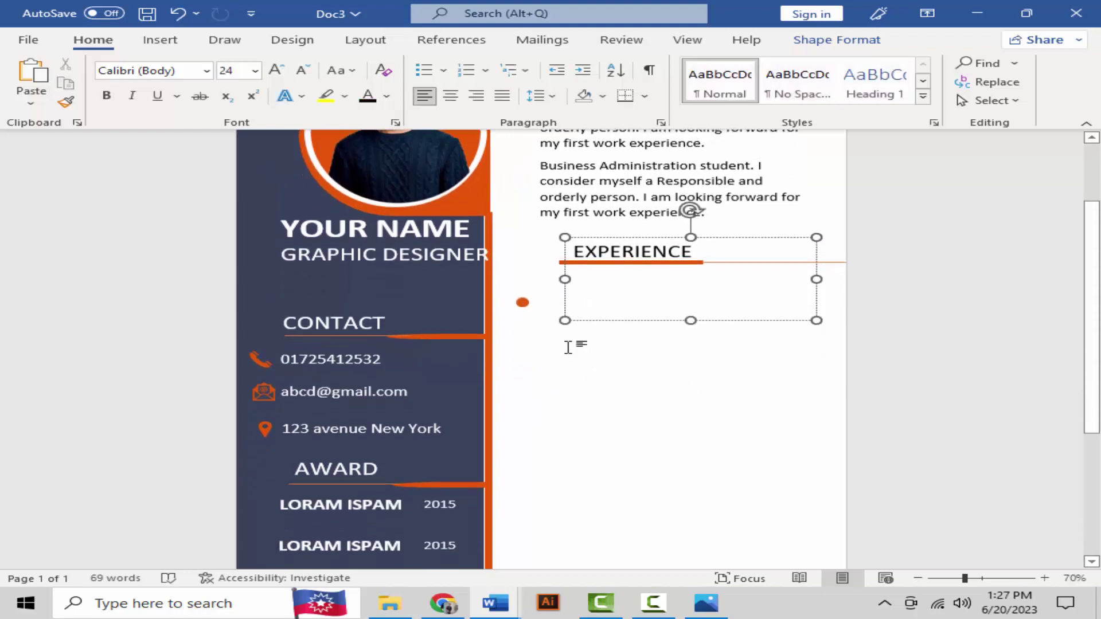
click(552, 306)
scroll(564, 346, down, 1)
scroll(564, 347, down, 1)
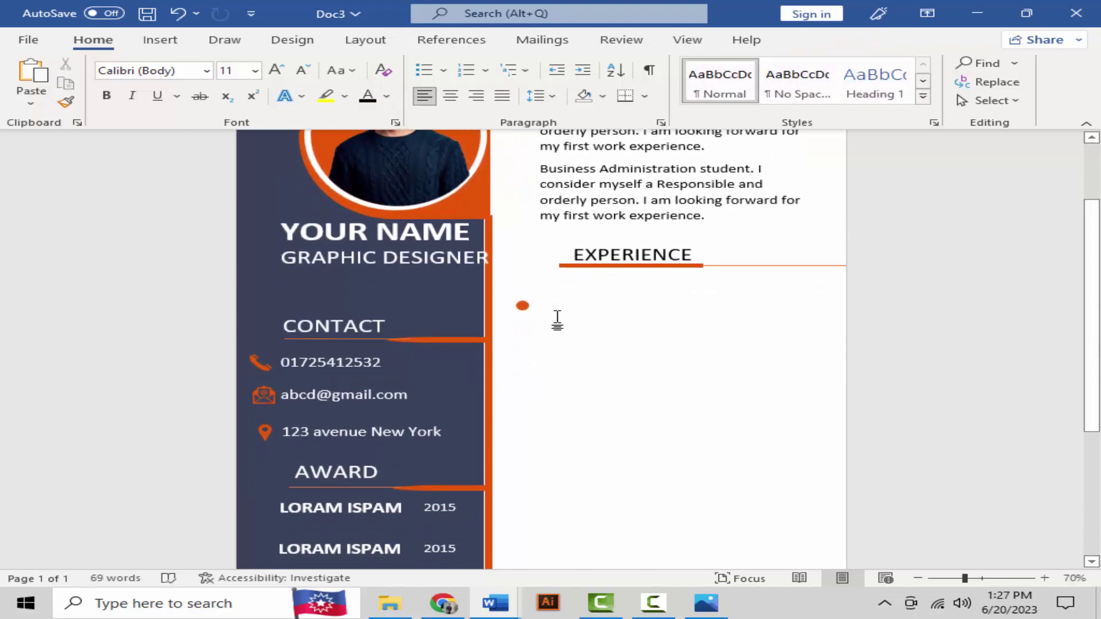
click(160, 39)
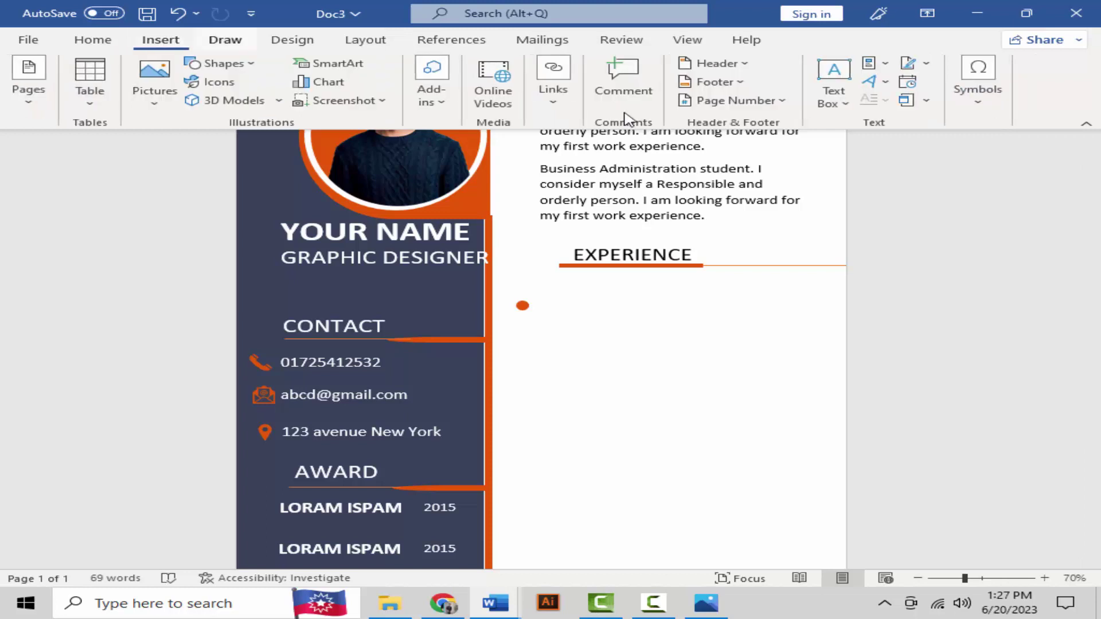
Step: Draw a text box under EXPERIENCE with no outline and no fill, and type the date 2012-2015
click(833, 92)
click(711, 465)
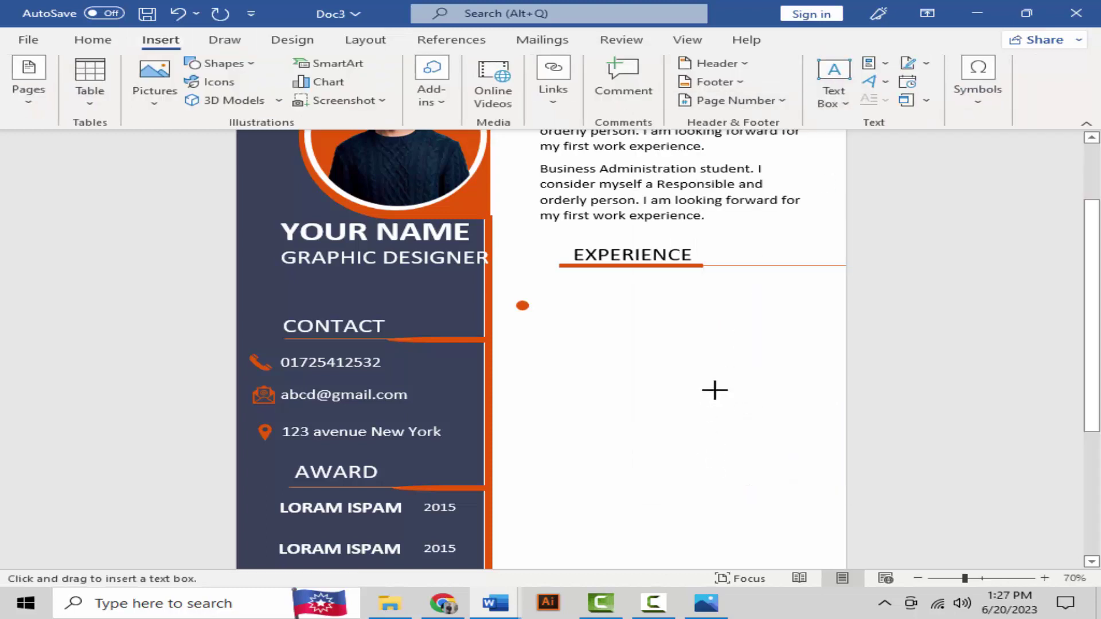
drag(533, 297, 668, 341)
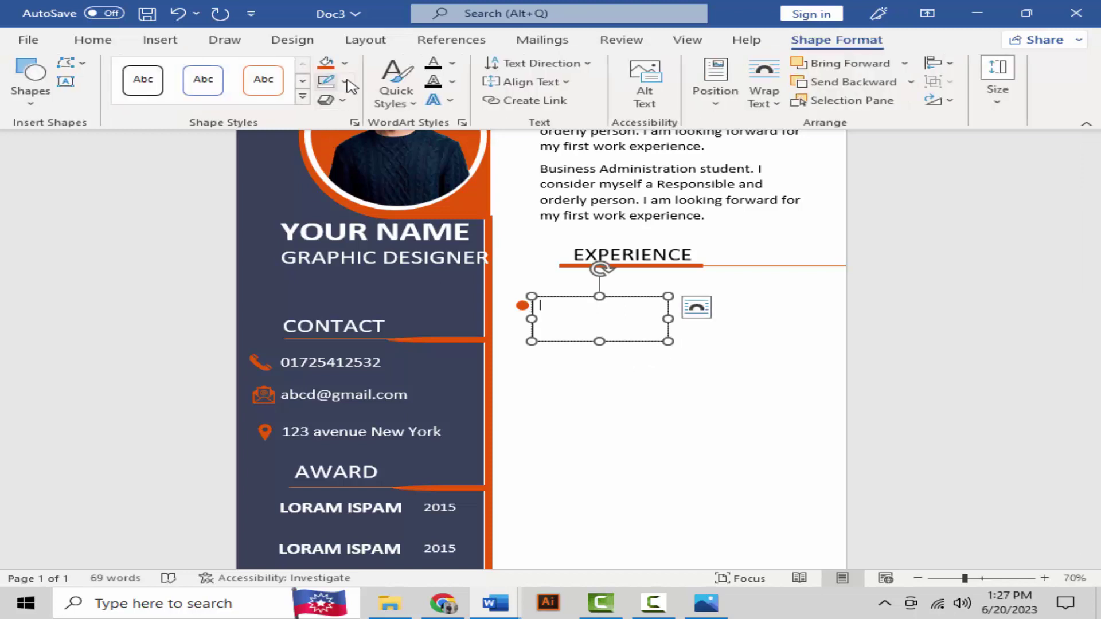
click(344, 81)
click(367, 305)
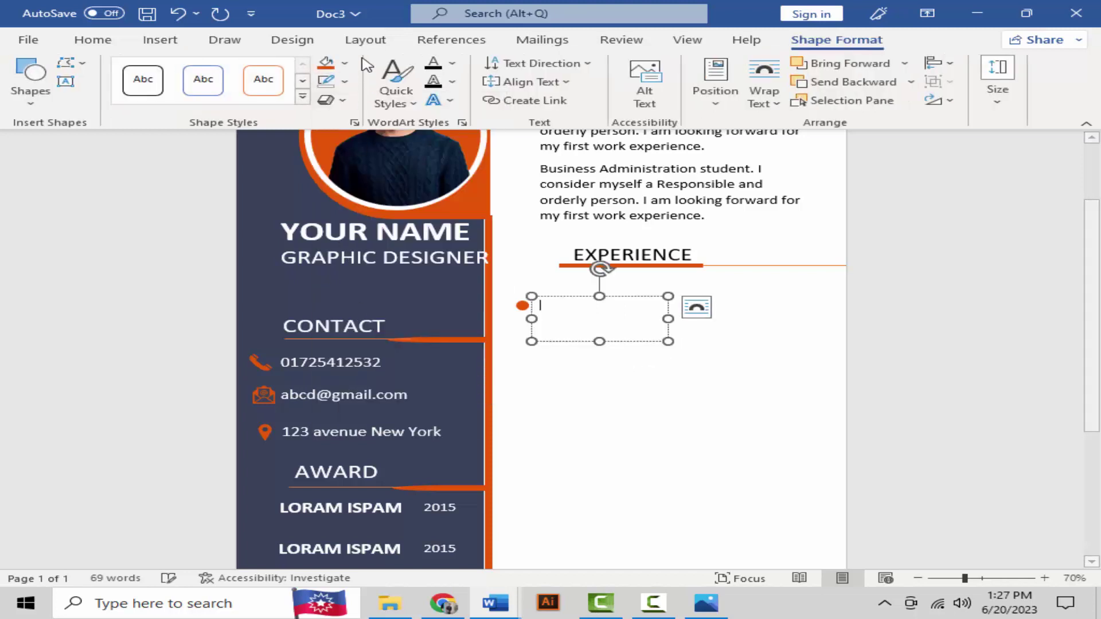
click(344, 63)
click(361, 286)
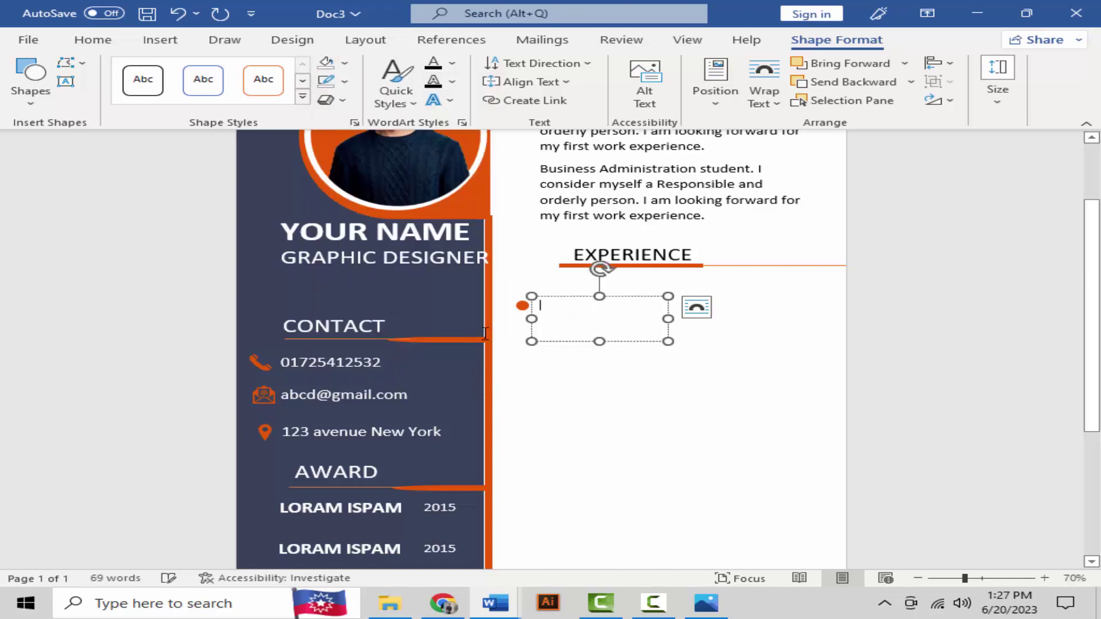
text(2012-2015)
scroll(746, 356, down, 1)
Step: Copy the orange timeline dot and paste a copy onto the page
click(878, 334)
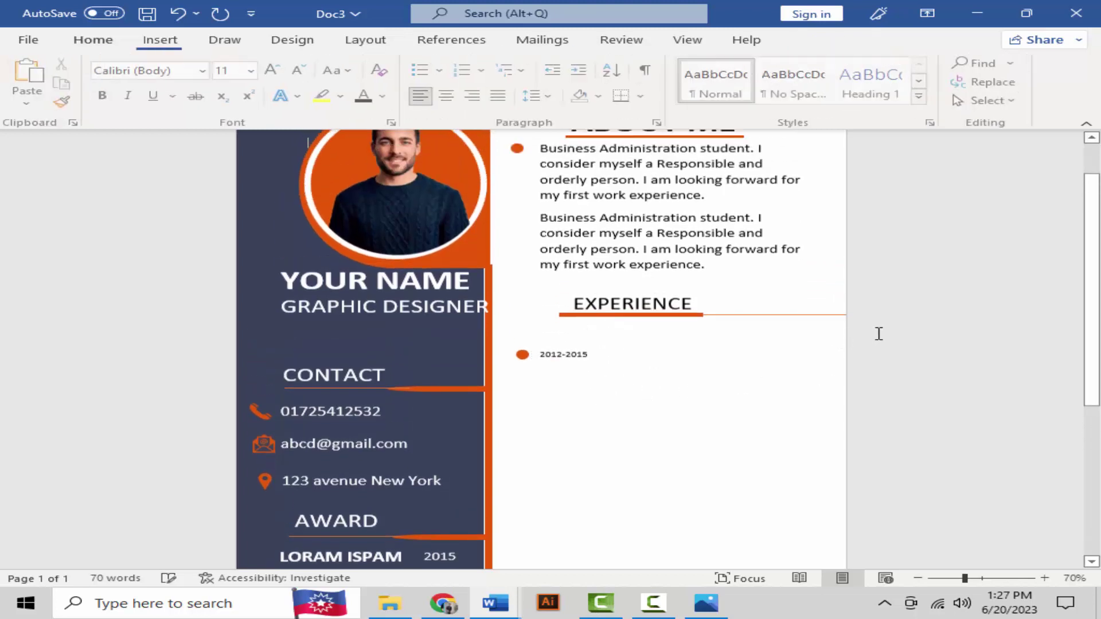
scroll(860, 329, down, 1)
ctrl+scroll(811, 330, down, 1)
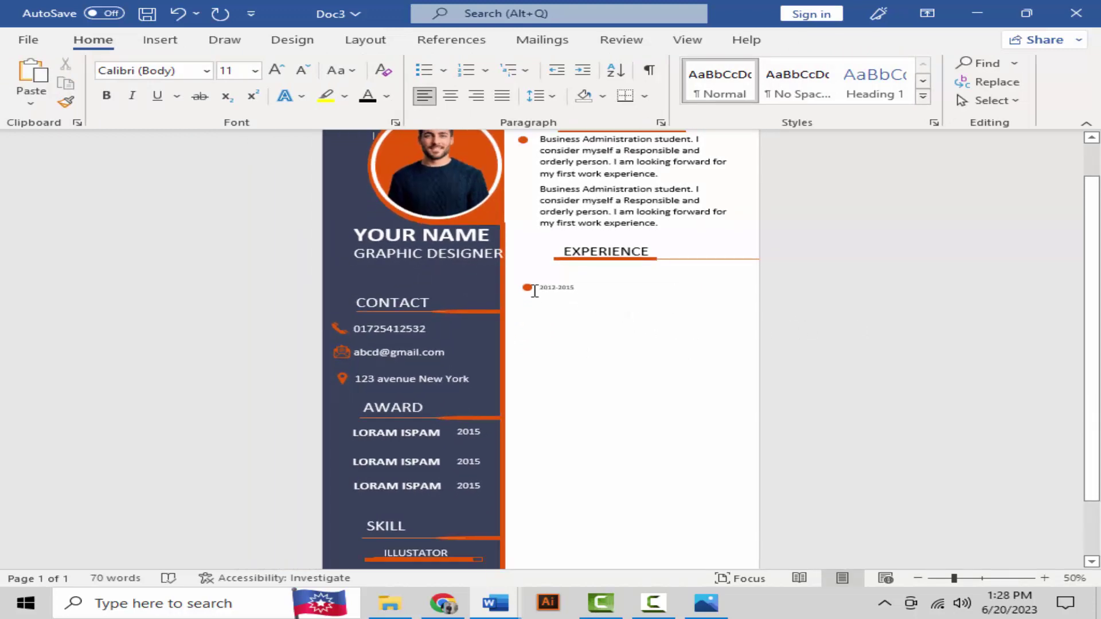
click(528, 288)
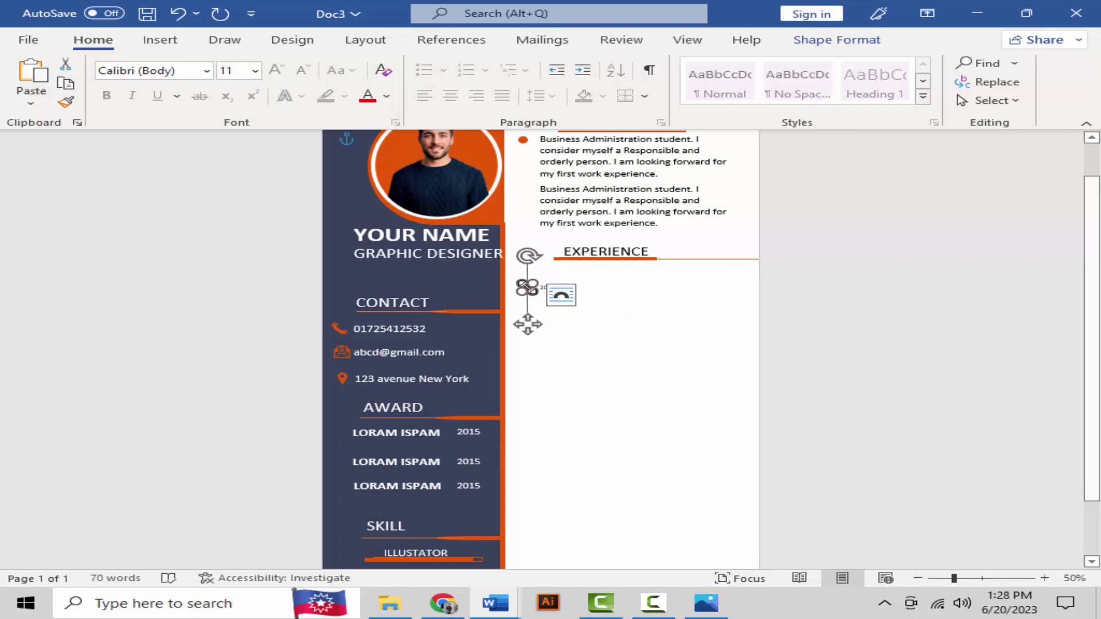
ctrl+scroll(529, 288, up, 1)
ctrl+scroll(524, 288, up, 1)
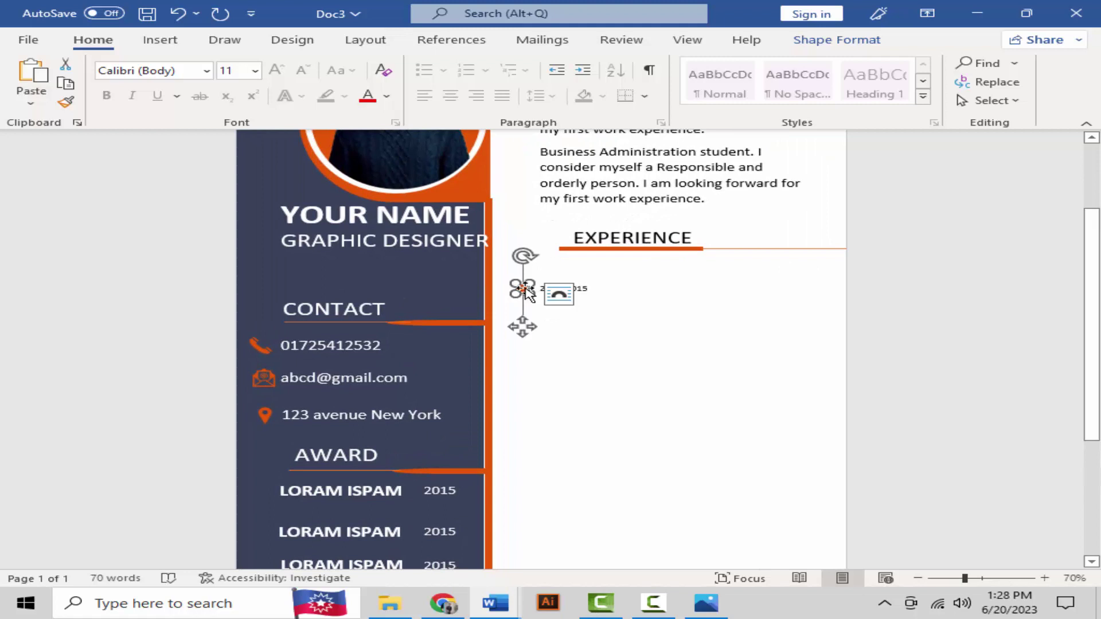
right_click(523, 293)
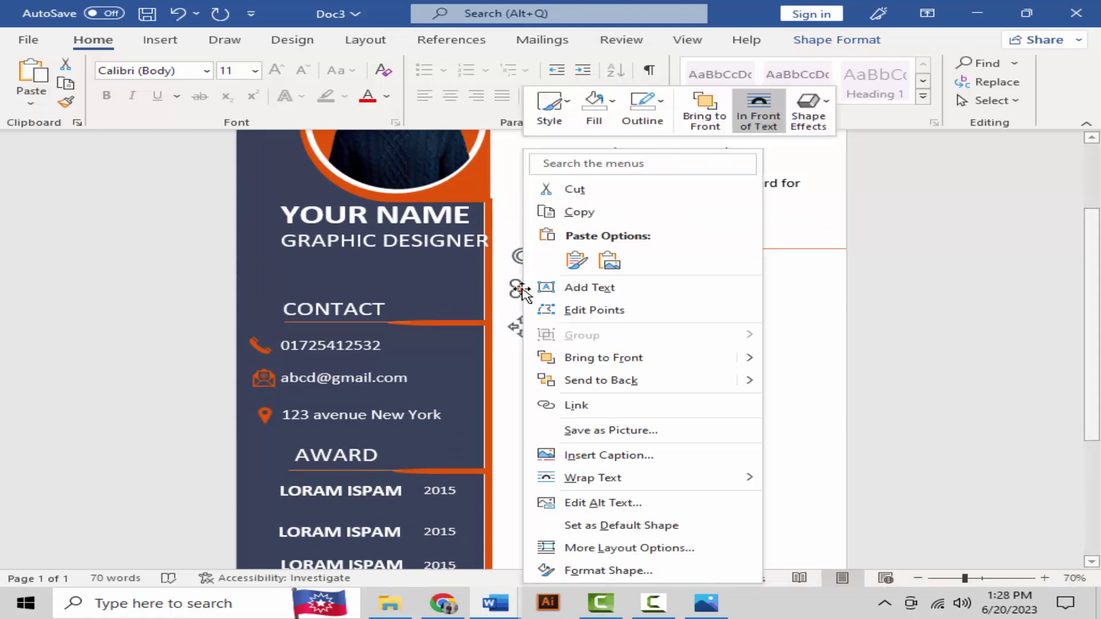
click(575, 212)
right_click(773, 297)
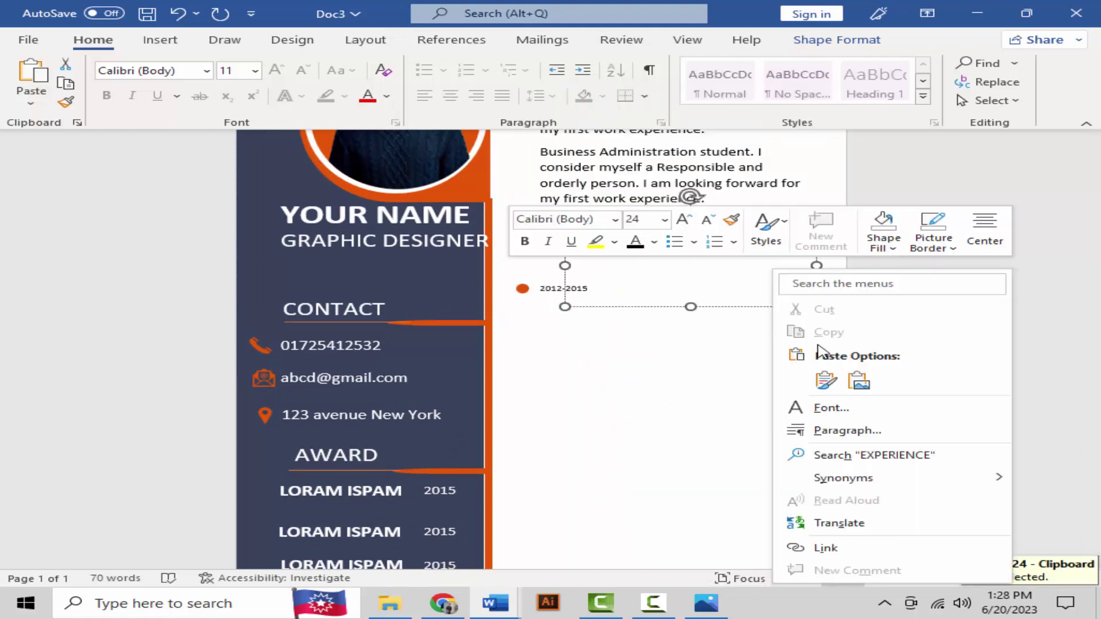
click(732, 405)
scroll(793, 348, up, 1)
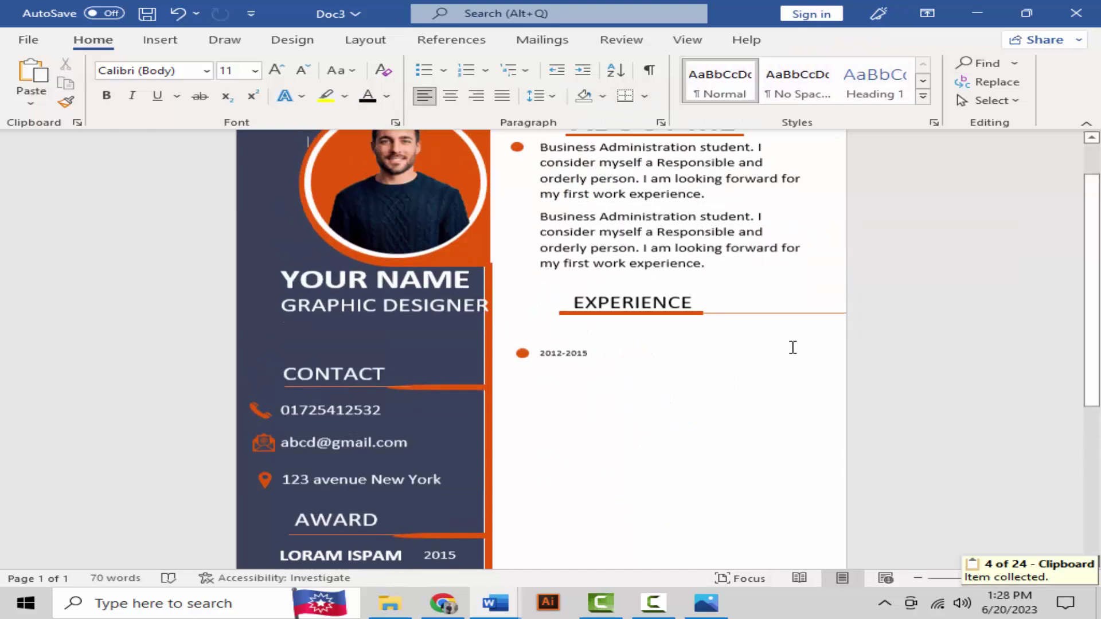
right_click(872, 268)
click(683, 380)
Step: Drag the pasted dot down the EXPERIENCE column, undoing an accidental stretch
click(320, 182)
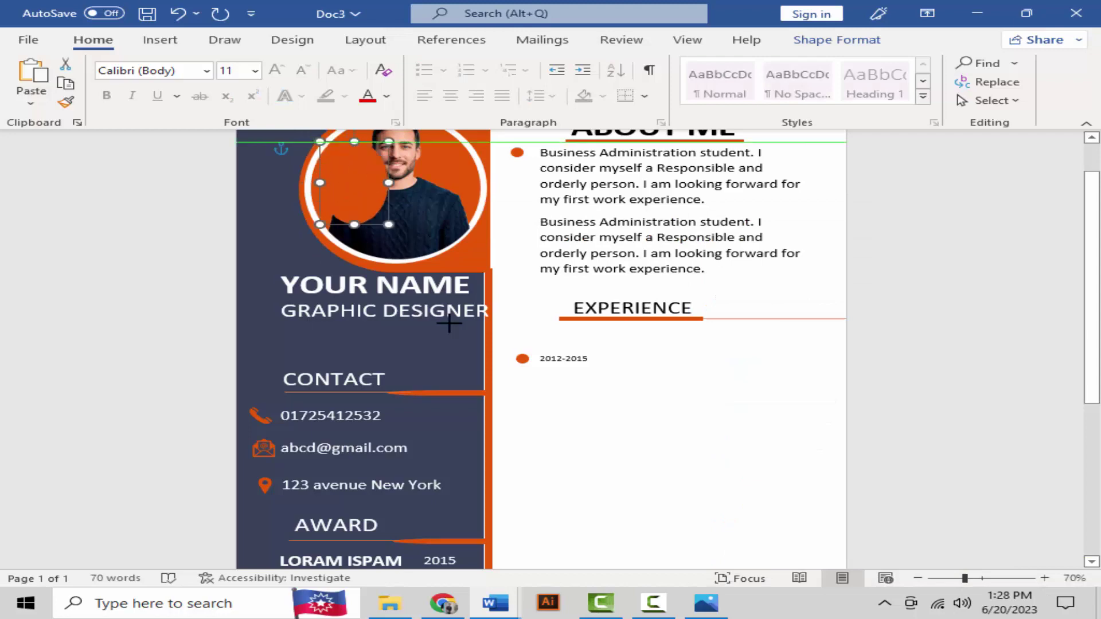
drag(315, 150, 460, 356)
key(ctrl+z)
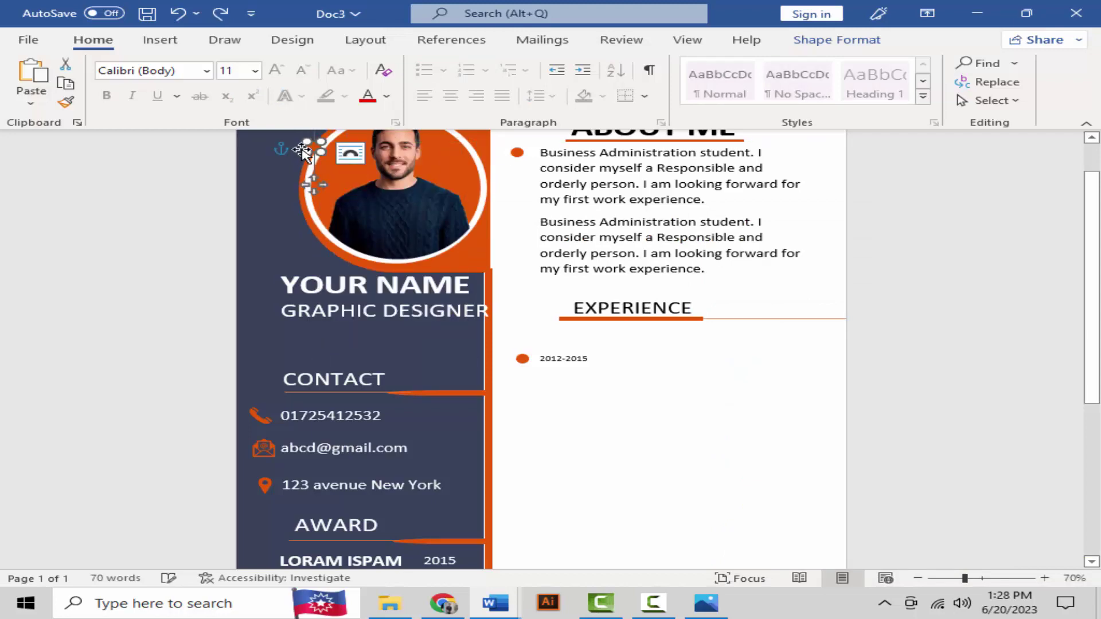
scroll(314, 148, up, 2)
mouse_move(250, 151)
mouse_down()
mouse_move(517, 526)
mouse_move(518, 465)
mouse_move(520, 494)
mouse_up()
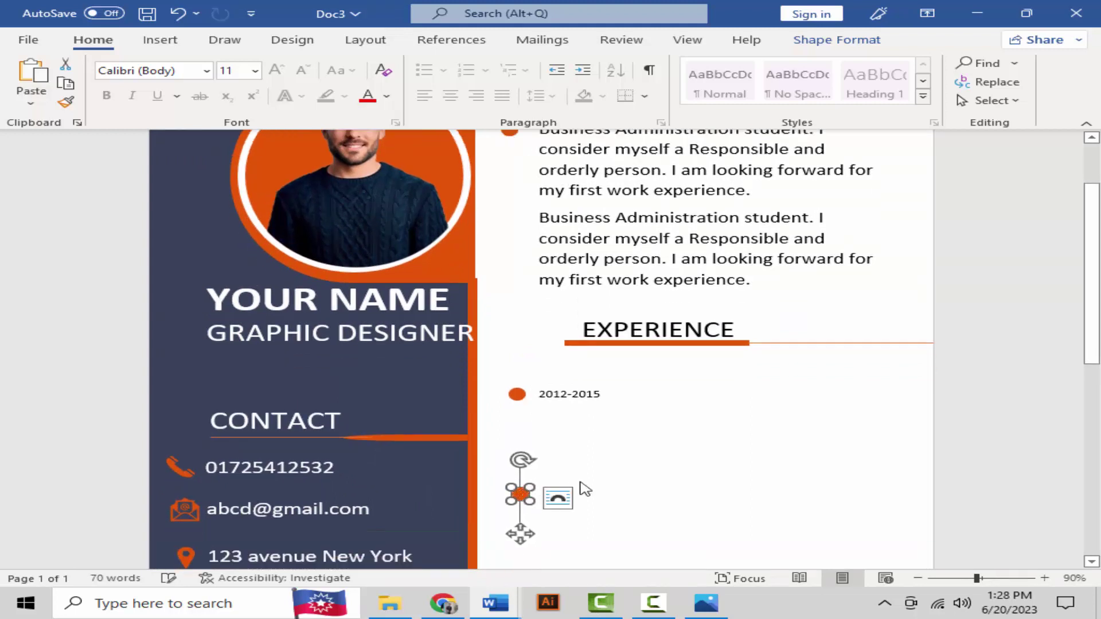
scroll(617, 432, down, 3)
scroll(831, 411, up, 3)
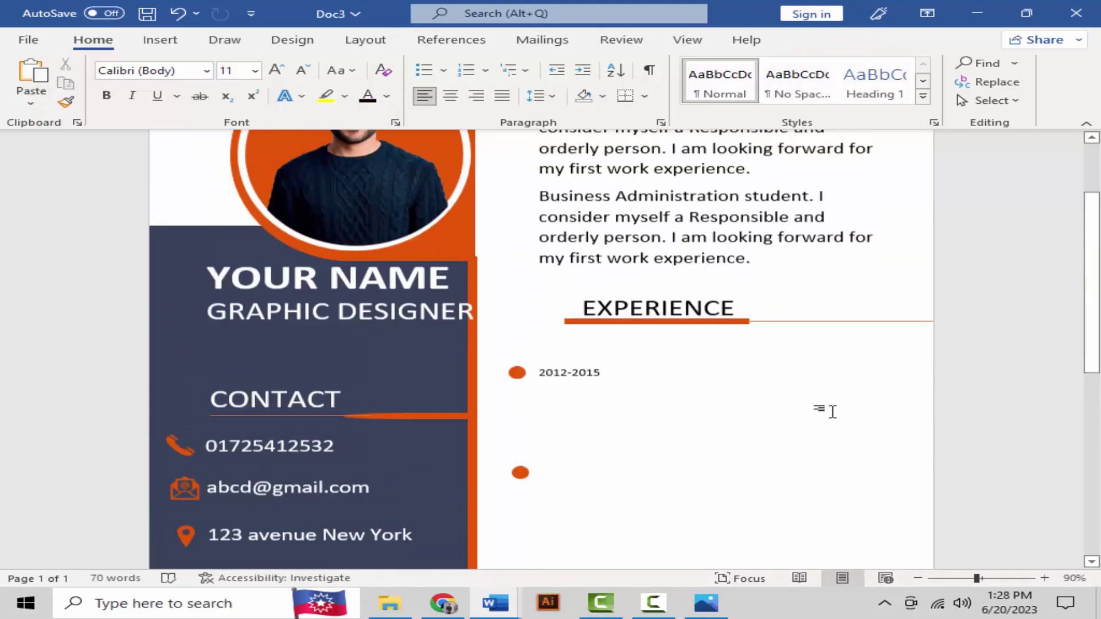
scroll(833, 411, up, 1)
Step: Paste another orange dot and position it just below the 2012-2015 entry
right_click(834, 411)
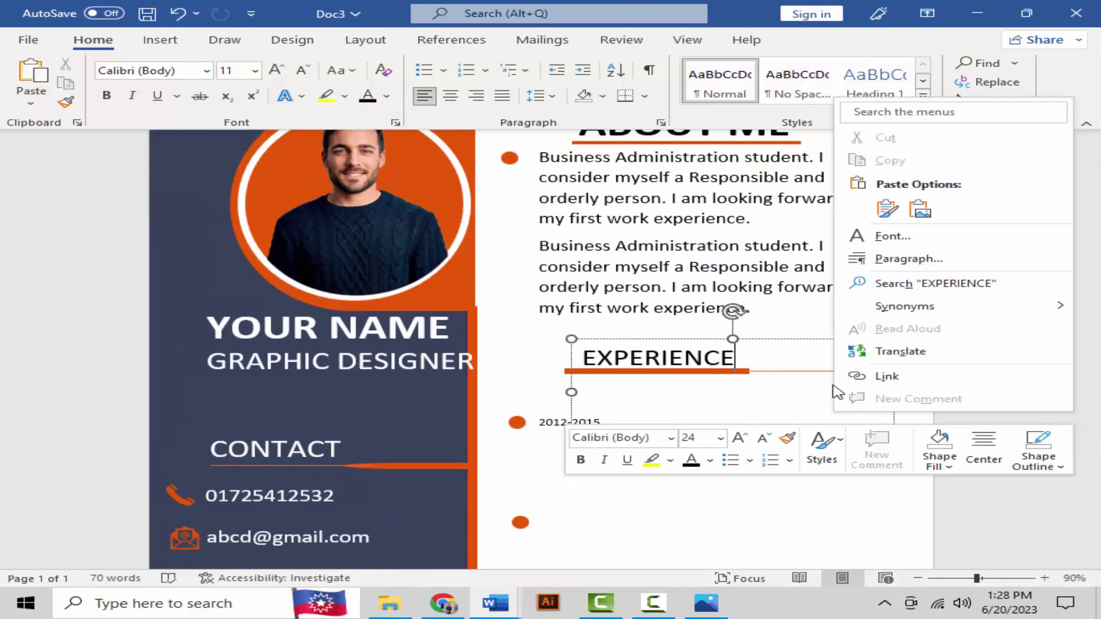
click(755, 533)
click(983, 498)
right_click(878, 228)
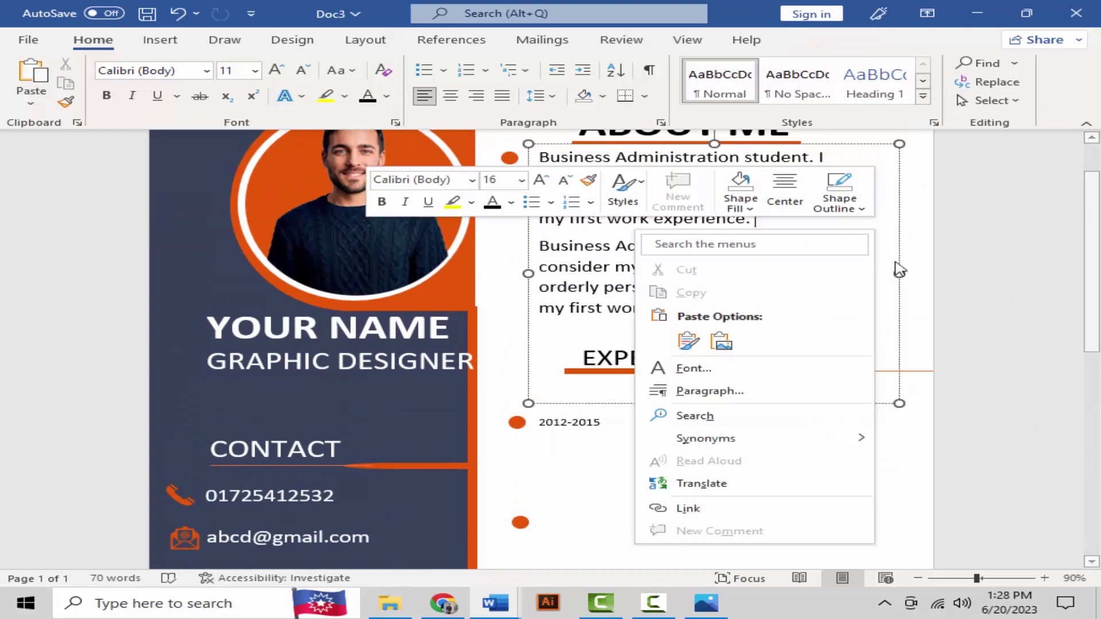
click(985, 330)
right_click(985, 331)
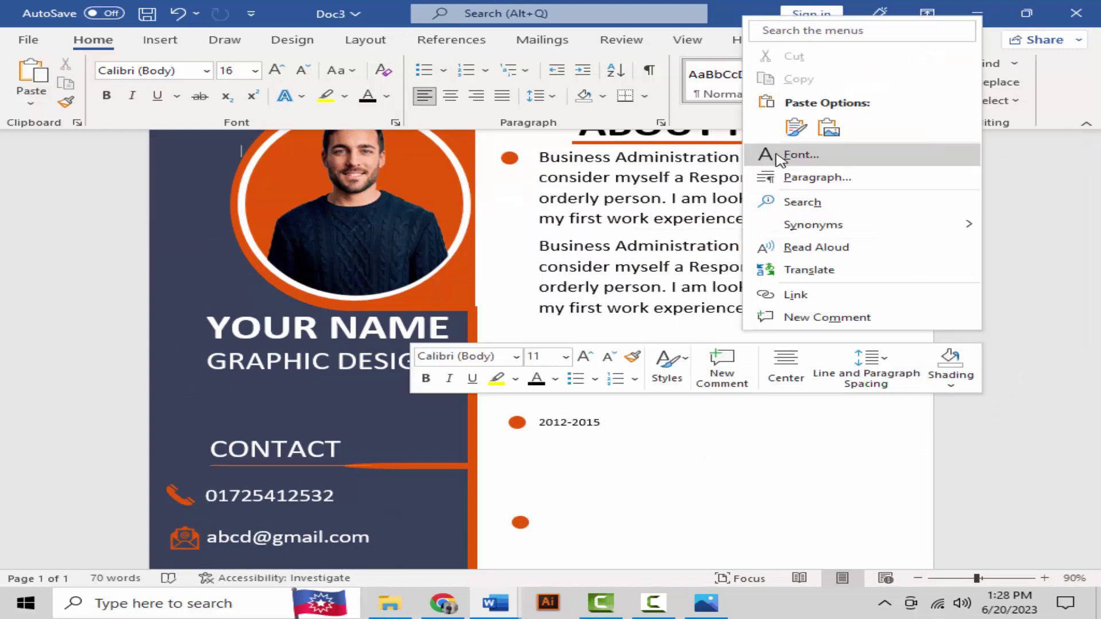
click(793, 128)
click(241, 154)
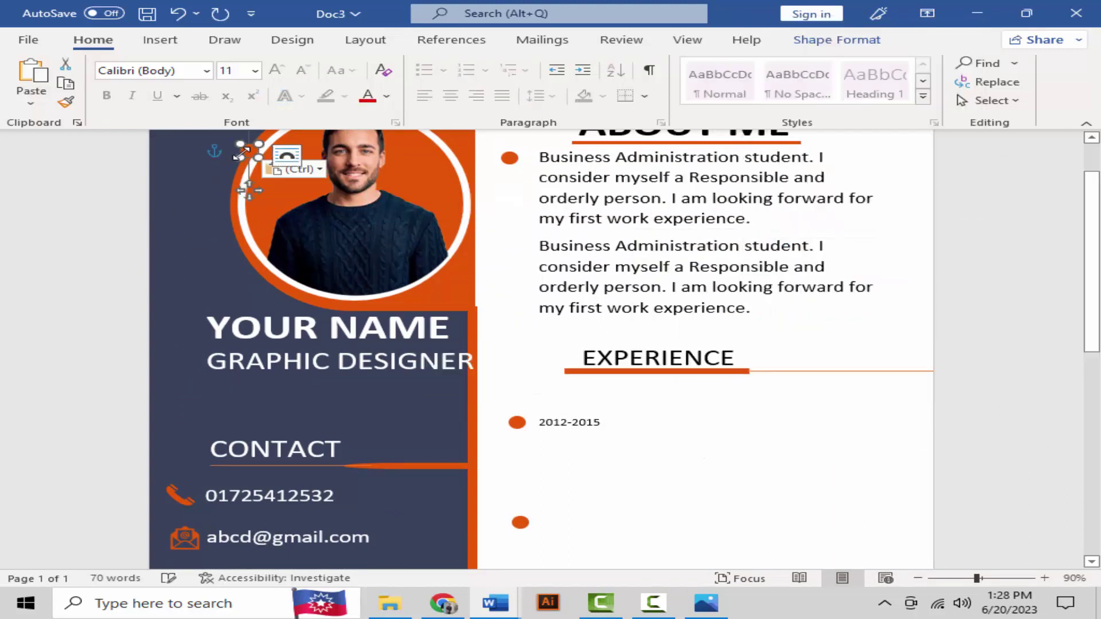
drag(249, 155, 498, 579)
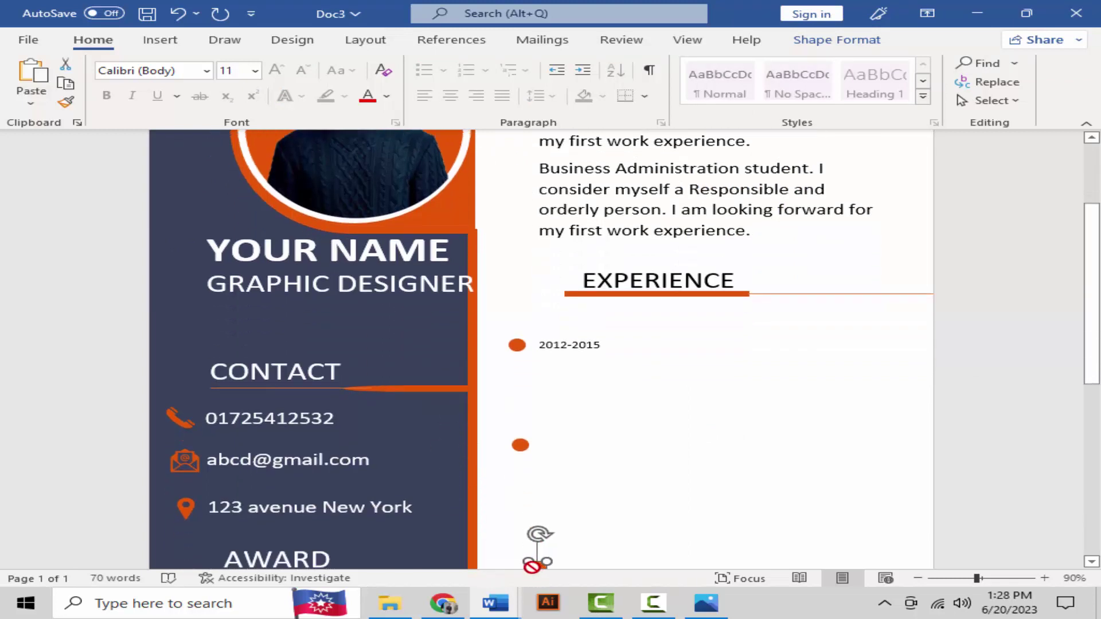
drag(533, 577, 517, 516)
drag(516, 477, 519, 469)
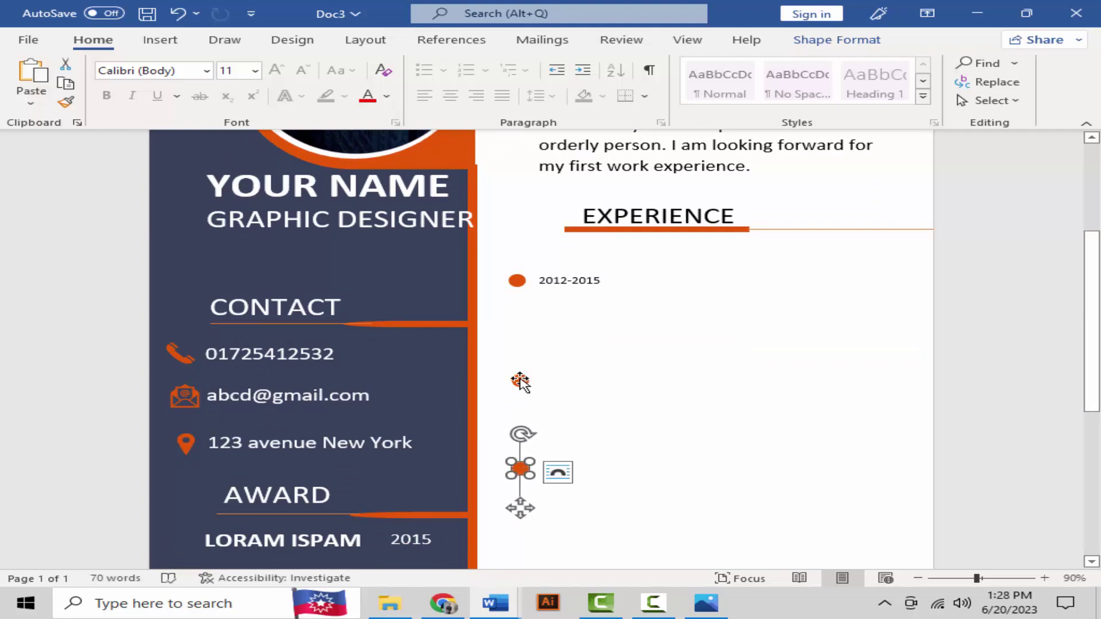
drag(520, 381, 521, 382)
key(ctrl+z)
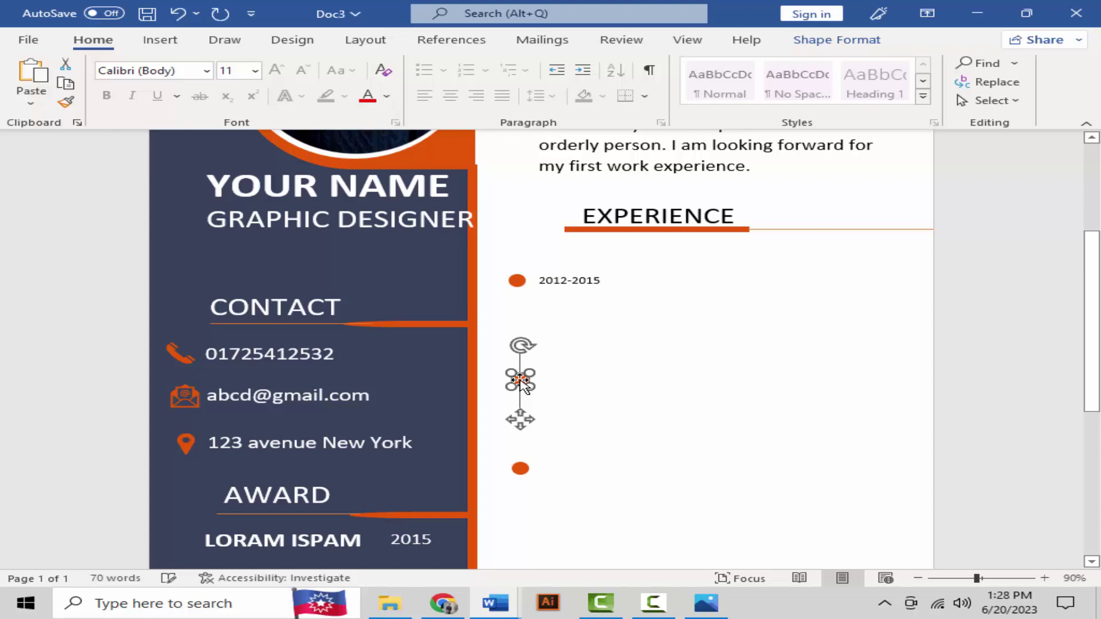
key(Up)
key(Up)
key(Up)
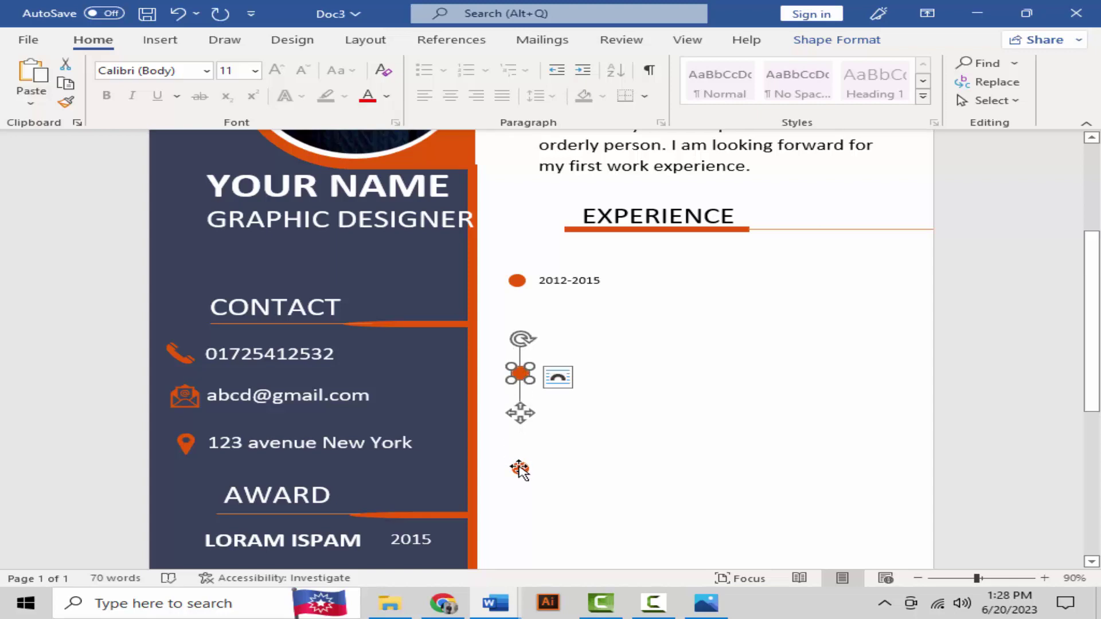
Step: Nudge the second timeline dot slightly upward, closer to the first
click(971, 413)
scroll(952, 396, up, 3)
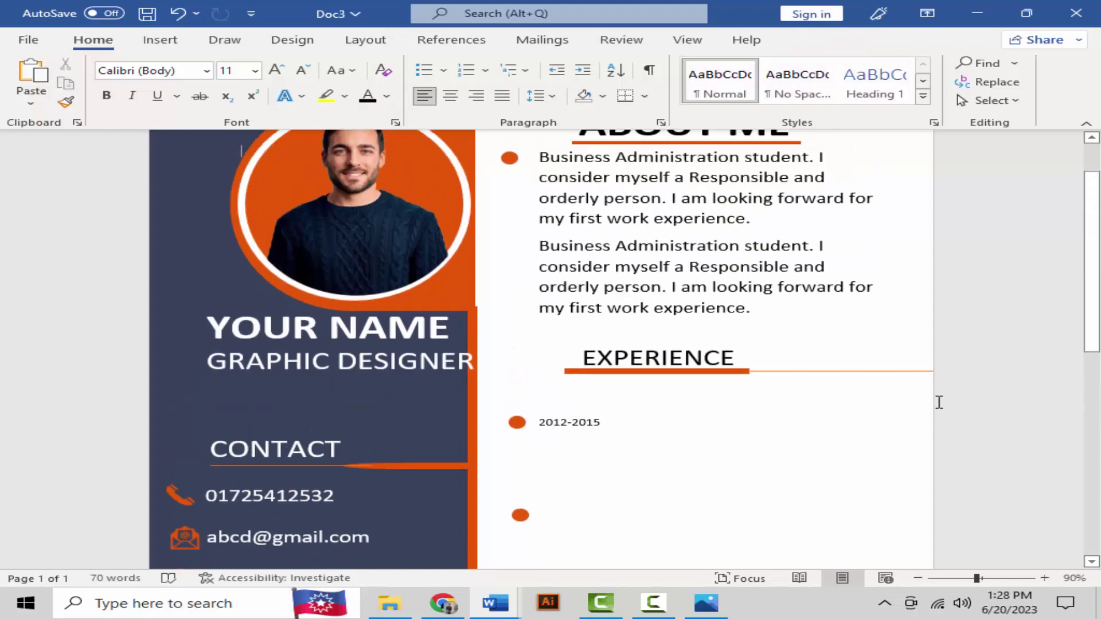
ctrl+scroll(937, 400, down, 1)
ctrl+scroll(889, 412, down, 1)
ctrl+scroll(884, 414, down, 1)
ctrl+scroll(885, 413, down, 1)
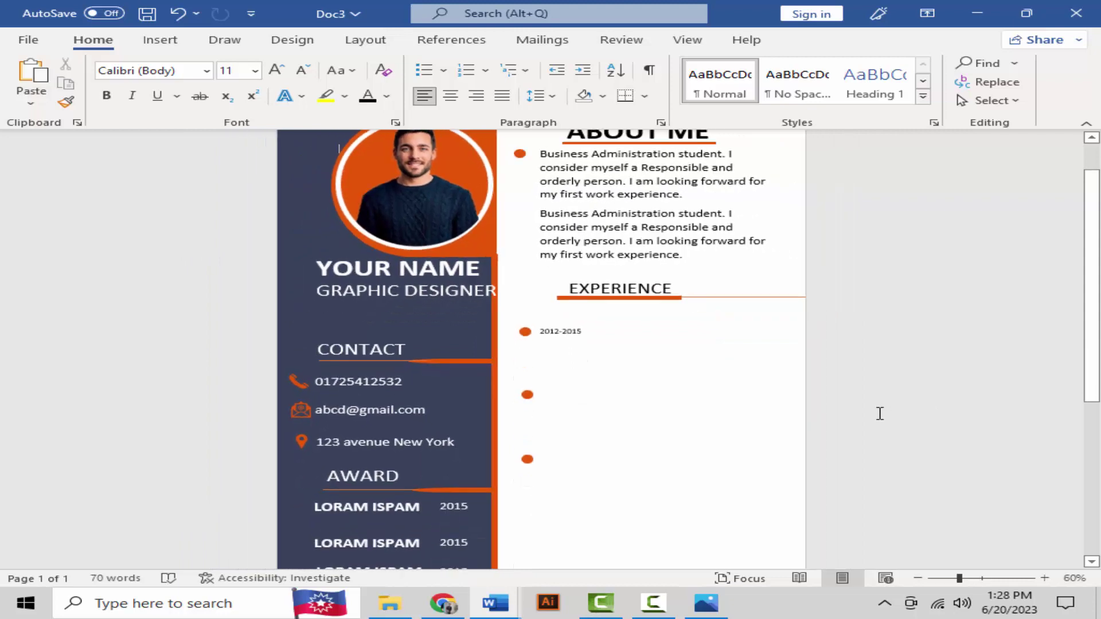
ctrl+scroll(880, 413, down, 1)
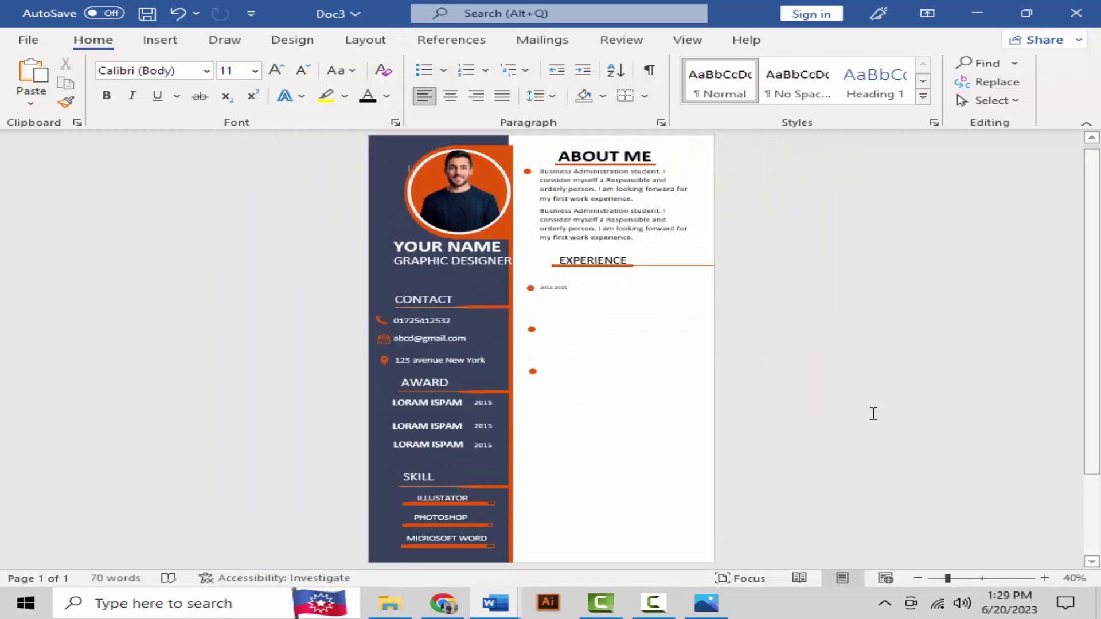
click(532, 333)
drag(533, 333, 533, 330)
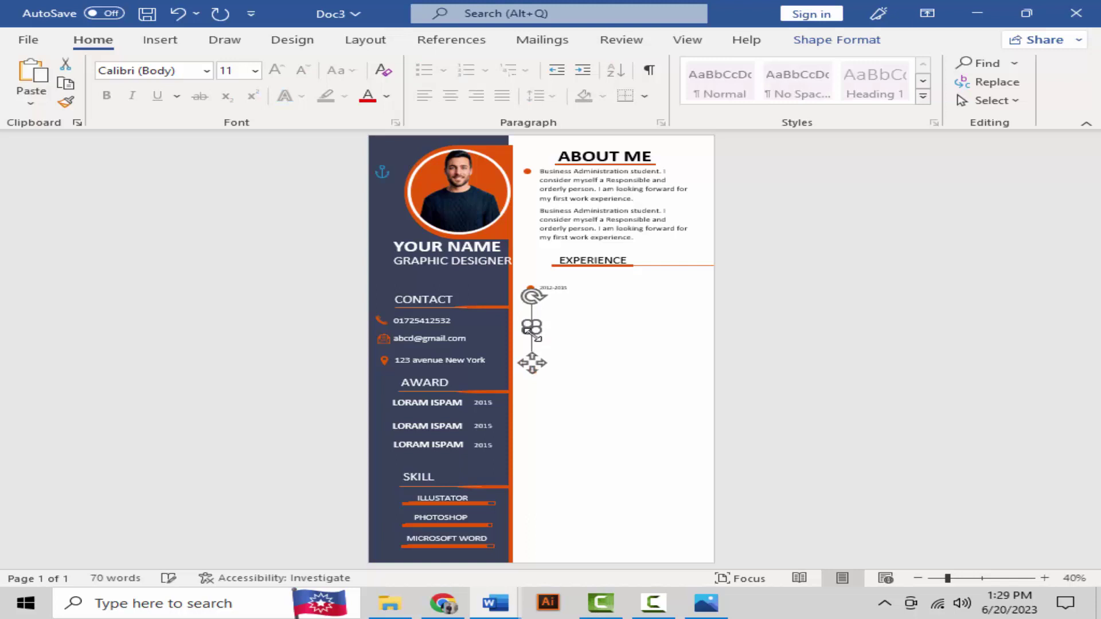
click(771, 358)
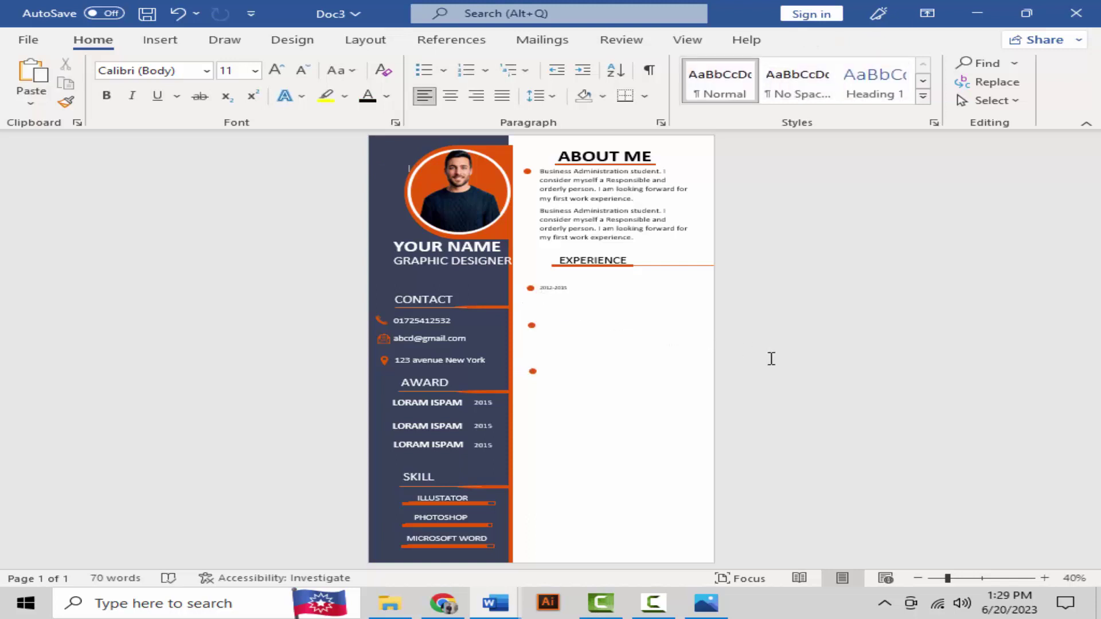
click(535, 375)
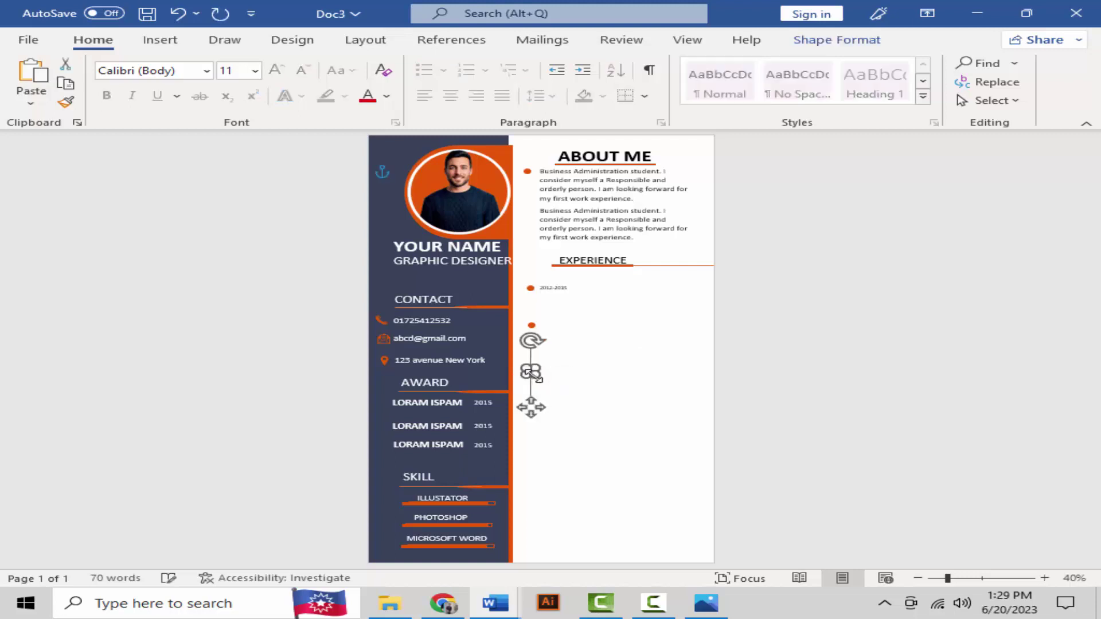
click(783, 380)
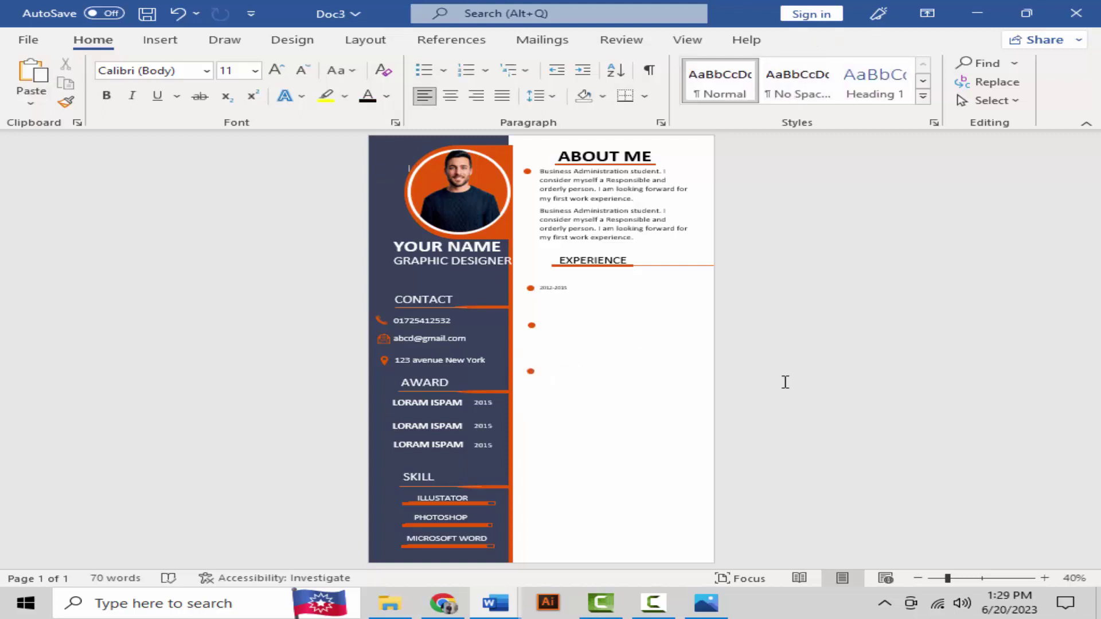
Step: Delete the stray line shape sitting beside the bullets
click(531, 376)
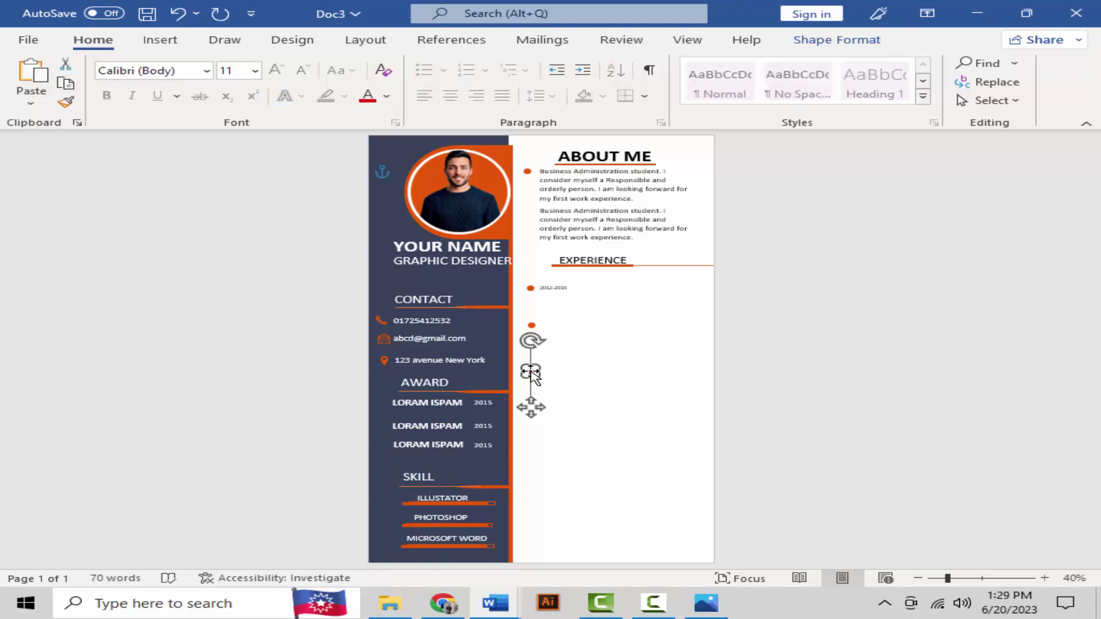
key(Delete)
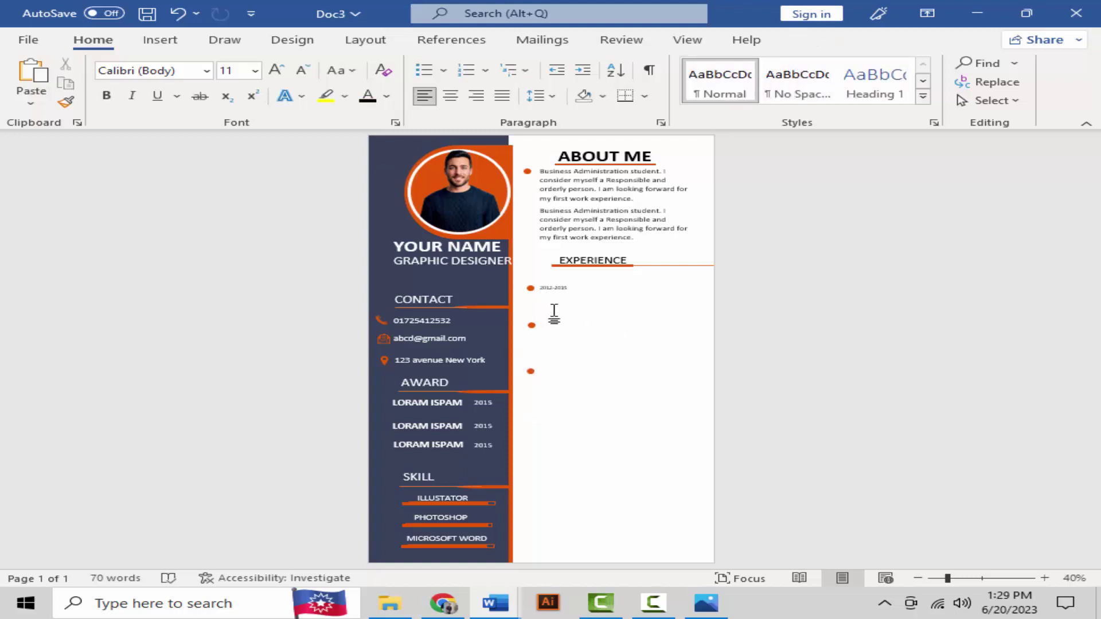
ctrl+scroll(559, 310, up, 2)
Step: Copy the 2012-2015 date box and place a copy beside the second bullet
click(568, 352)
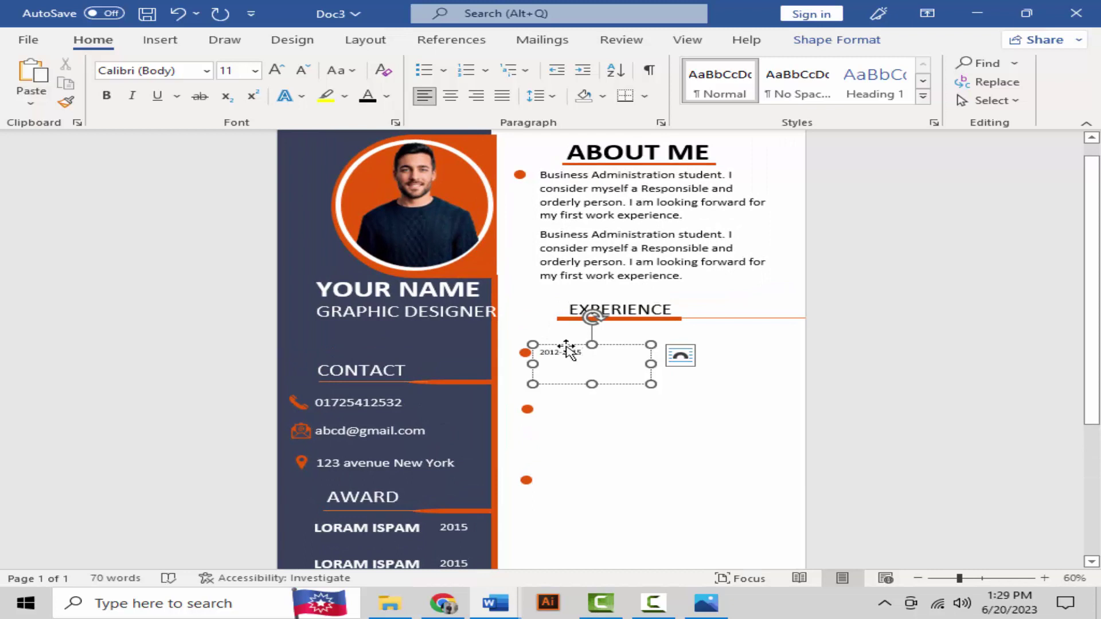
right_click(568, 352)
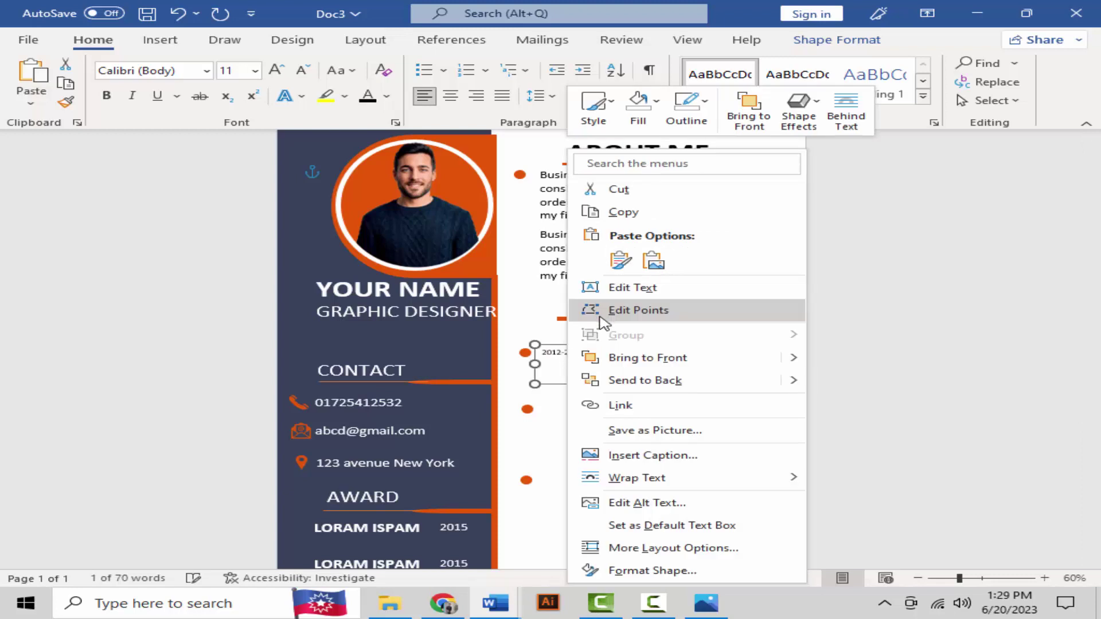
click(622, 212)
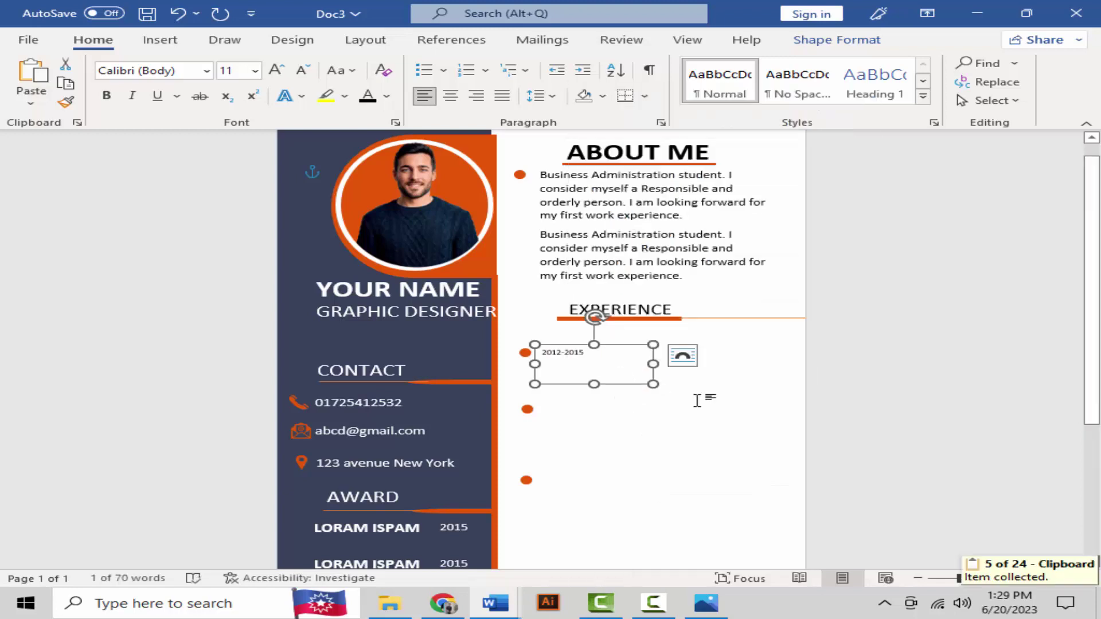
right_click(856, 362)
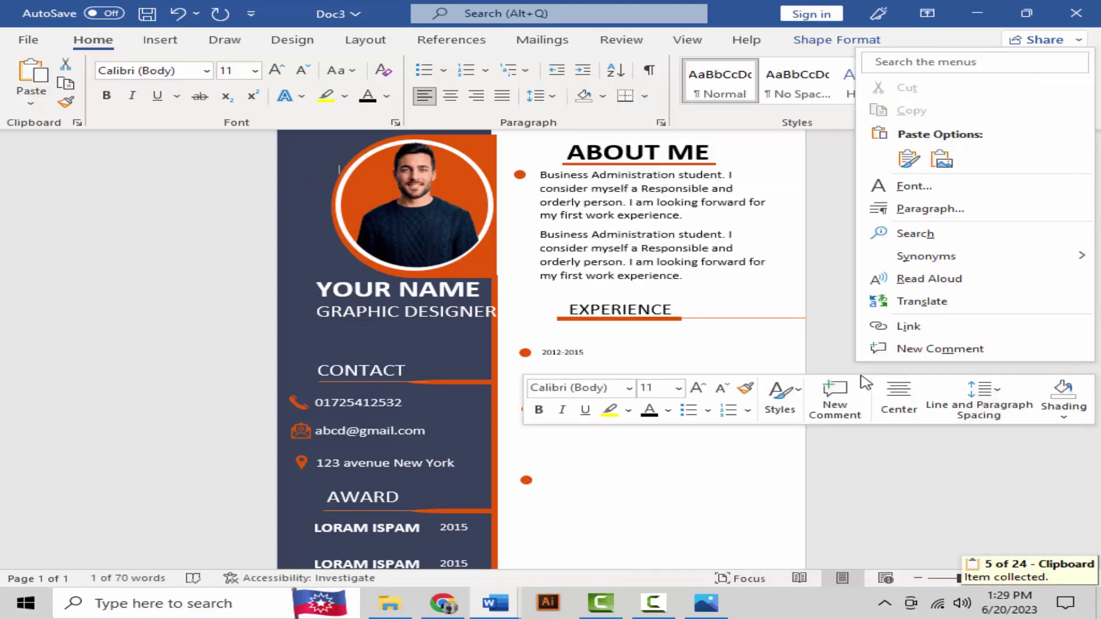
click(894, 166)
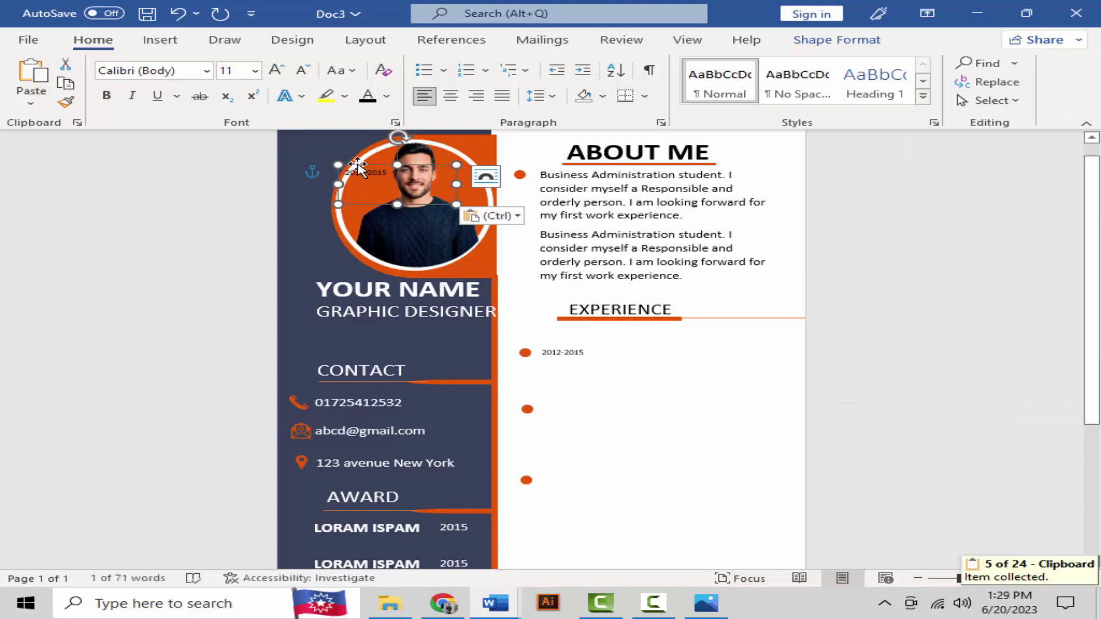
drag(357, 166, 556, 400)
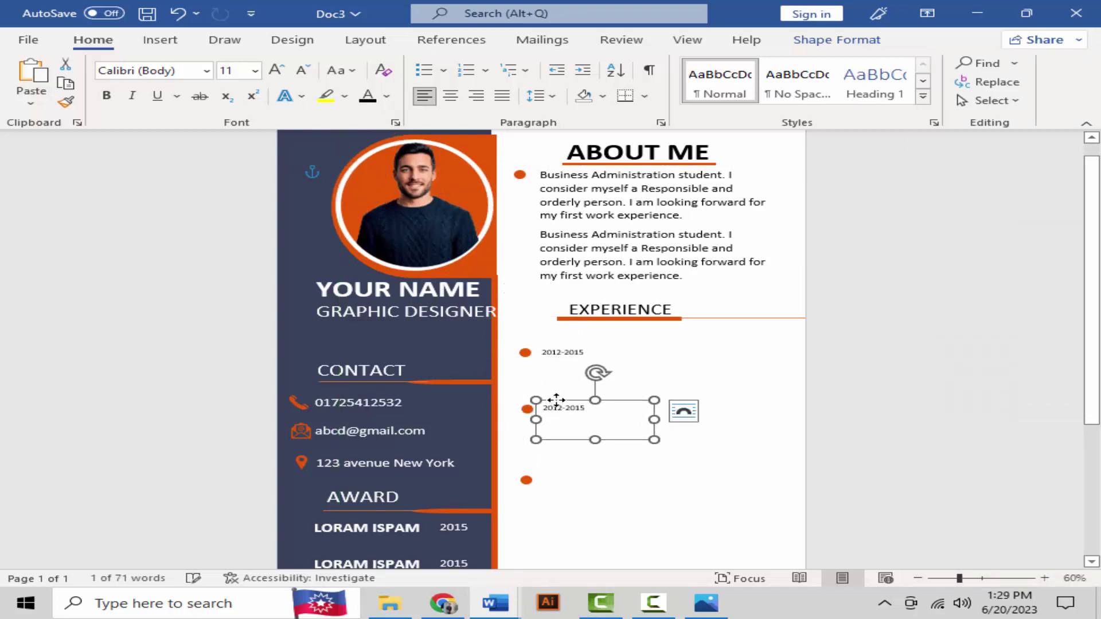
Step: Paste another 2012-2015 date copy beside the third bullet
right_click(894, 354)
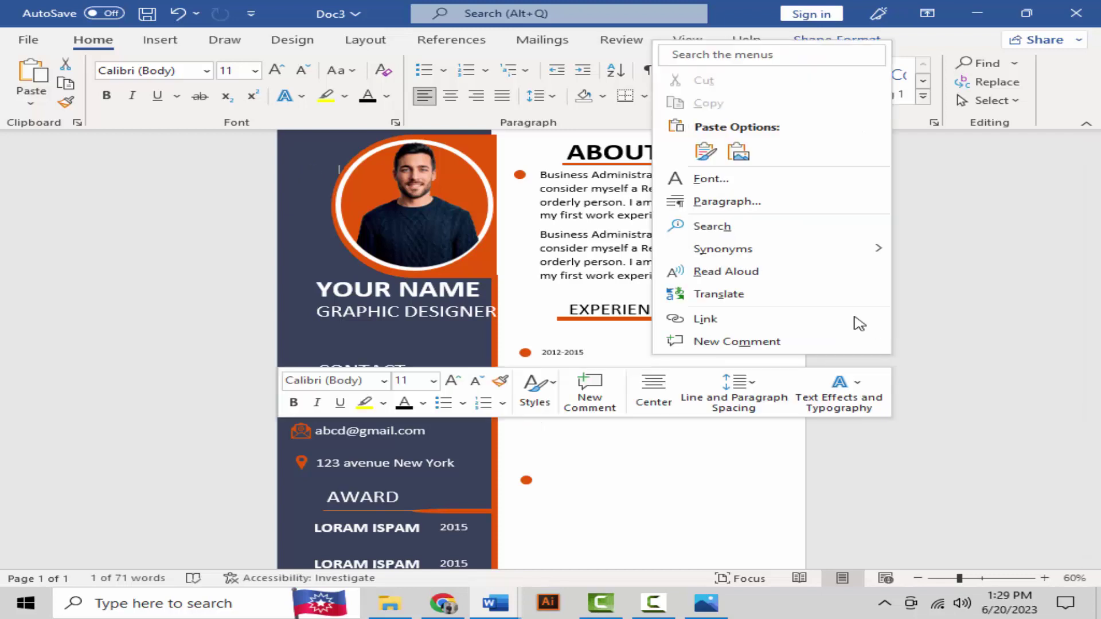
click(705, 150)
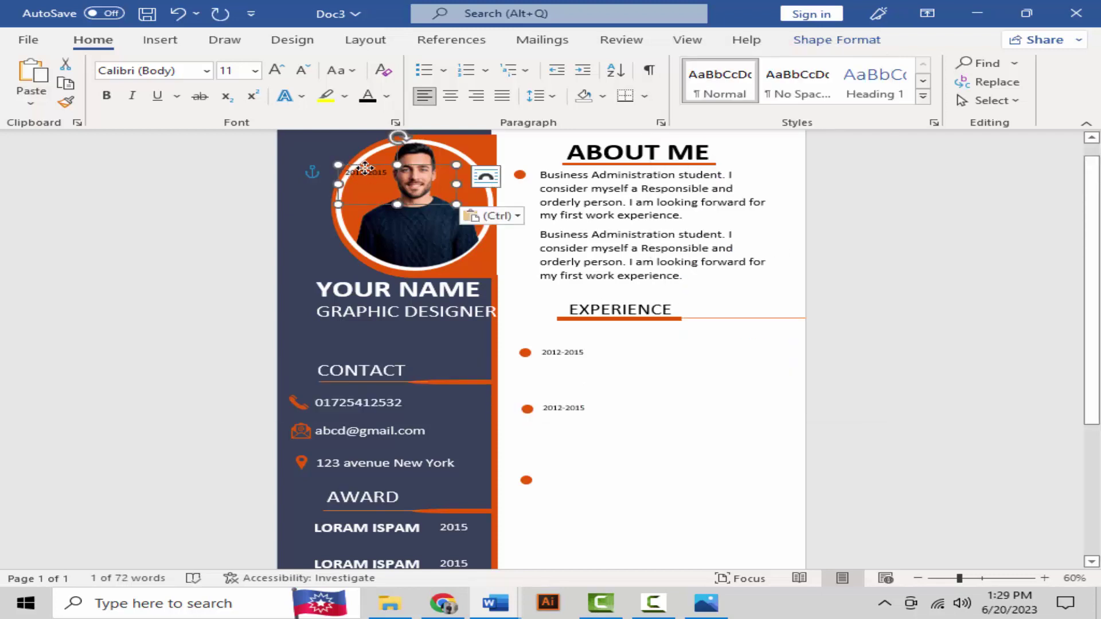
mouse_move(365, 169)
mouse_down()
mouse_move(559, 456)
mouse_move(554, 472)
mouse_up()
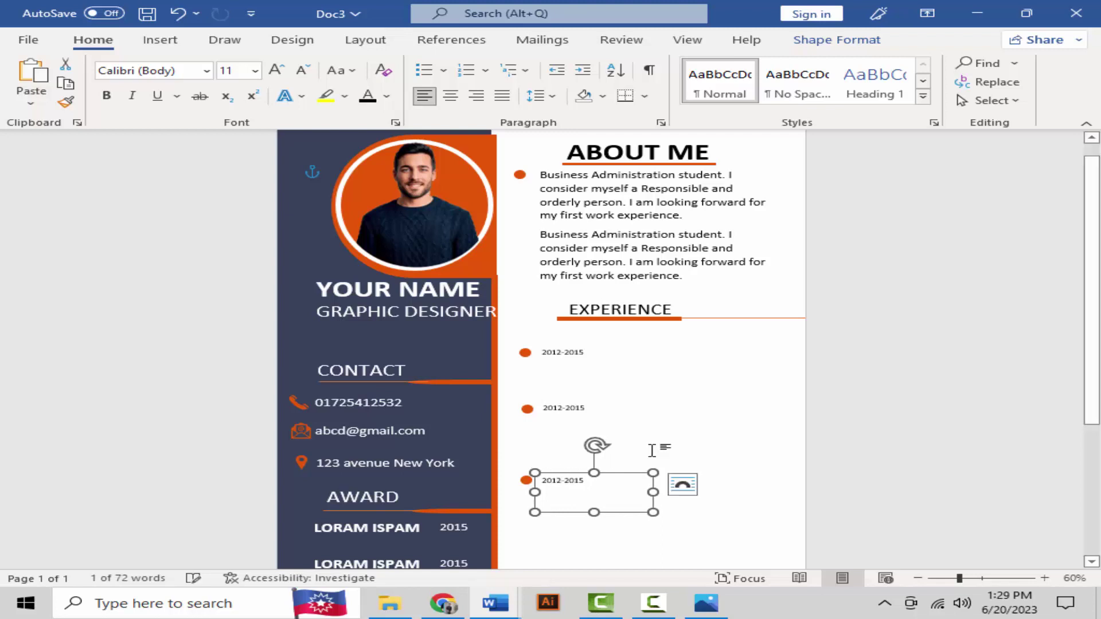
click(894, 393)
ctrl+scroll(832, 339, down, 1)
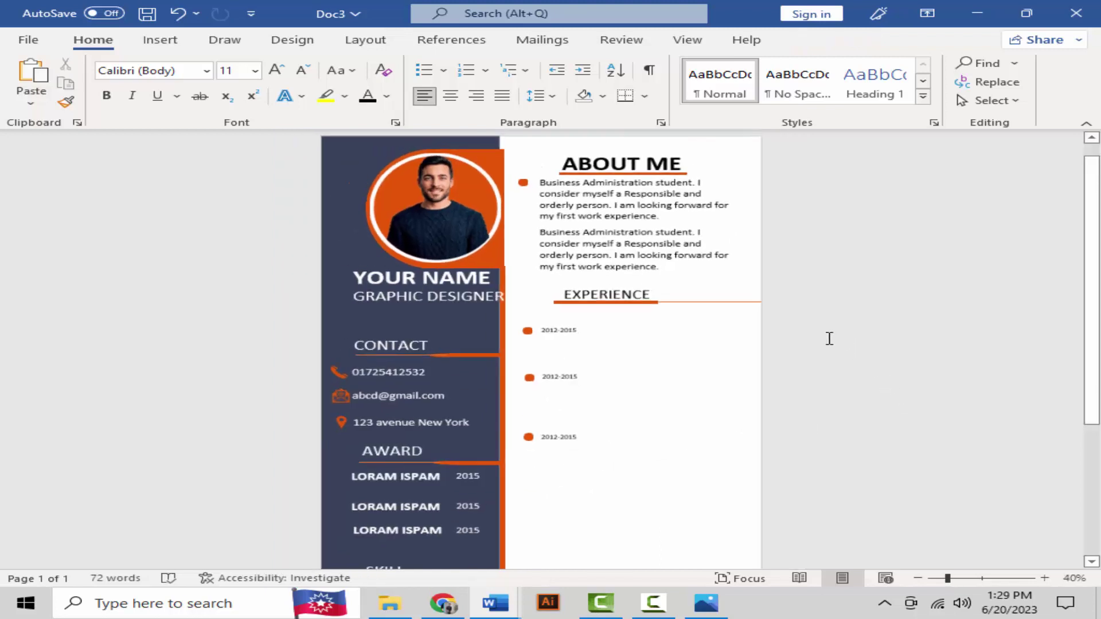
ctrl+scroll(814, 336, down, 1)
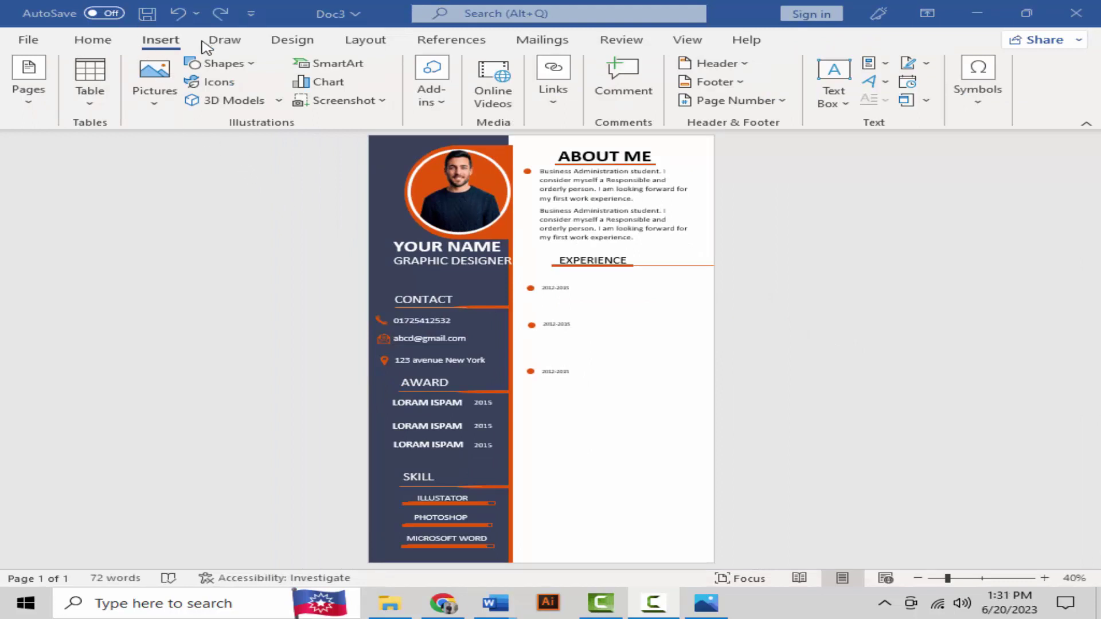
Step: Draw a text box right of the first date, paste the description paragraph, and set it to size 12
click(835, 86)
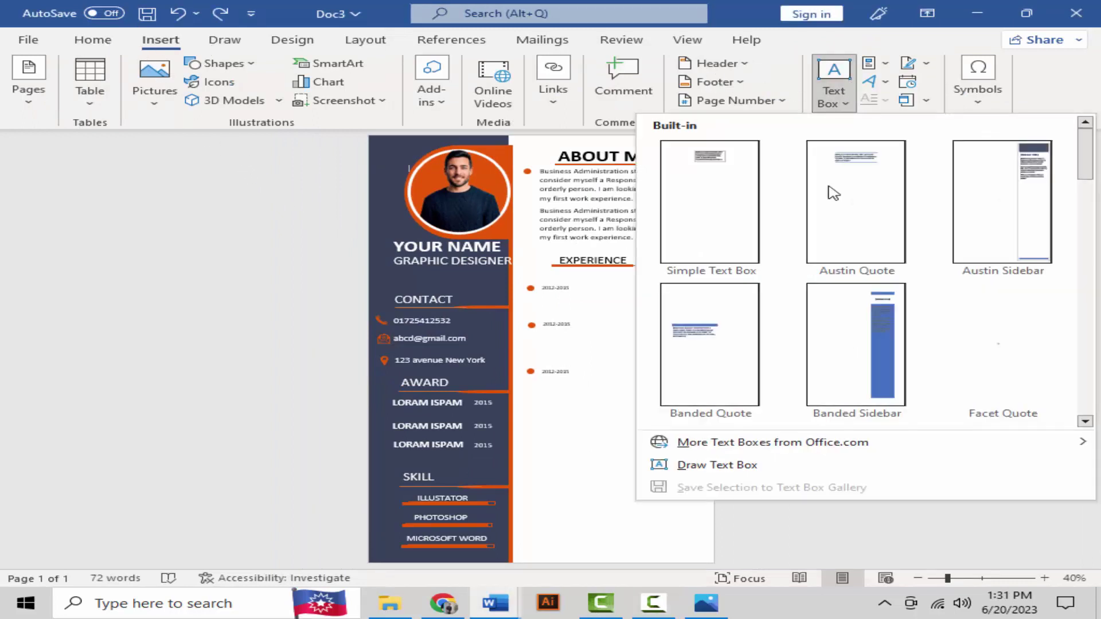
click(738, 465)
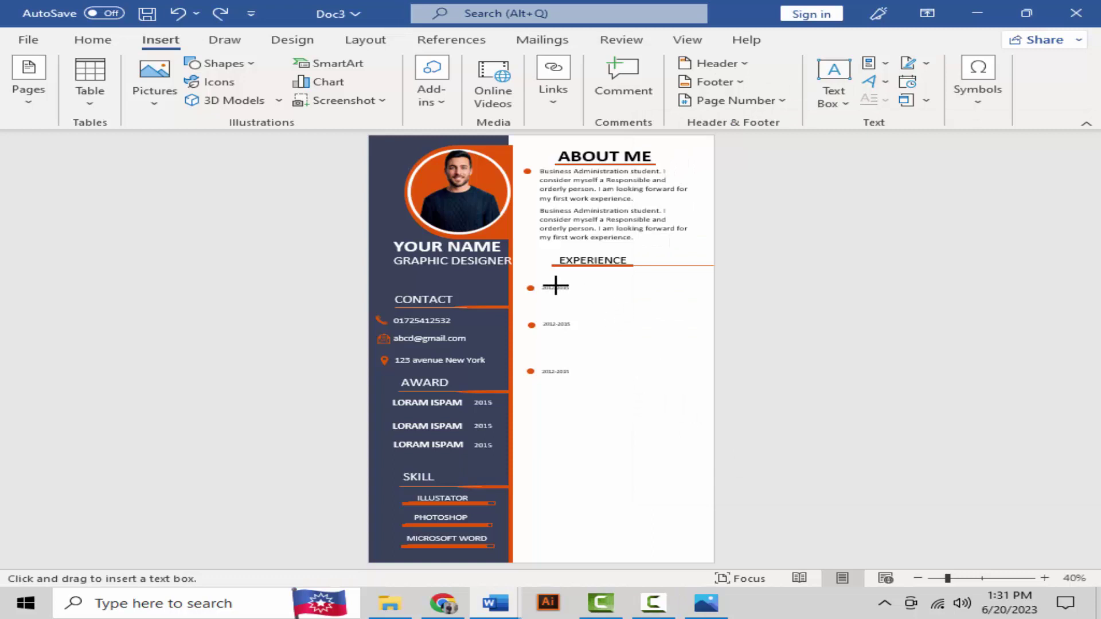
drag(582, 280, 712, 325)
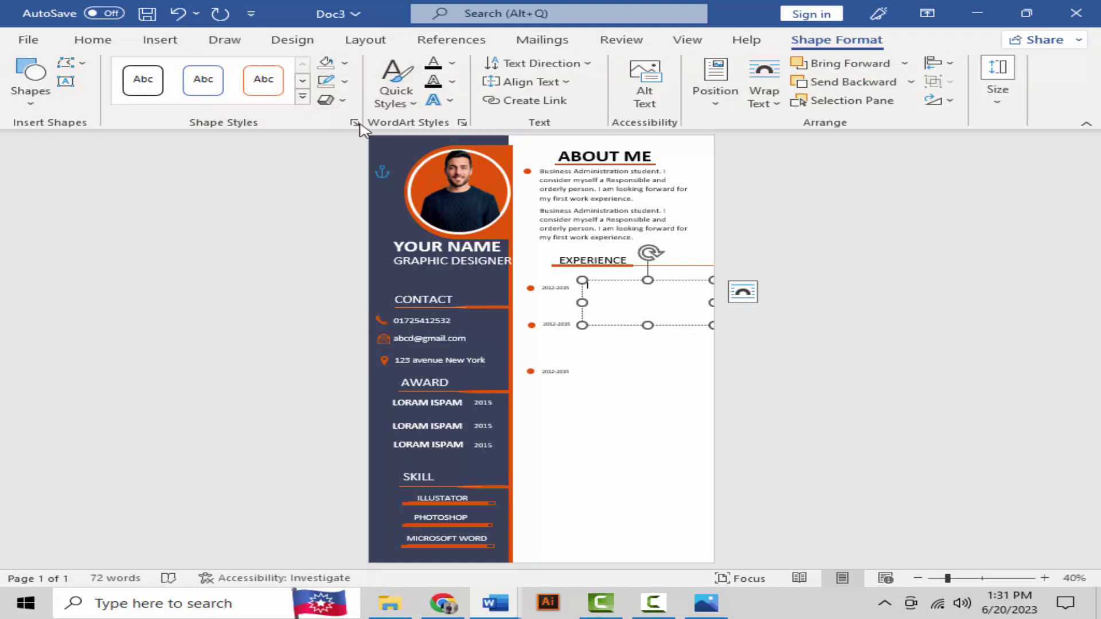
text(Business Administration student. I consider myself a Responsible and orderly person. I am looking forward for my first work experience.)
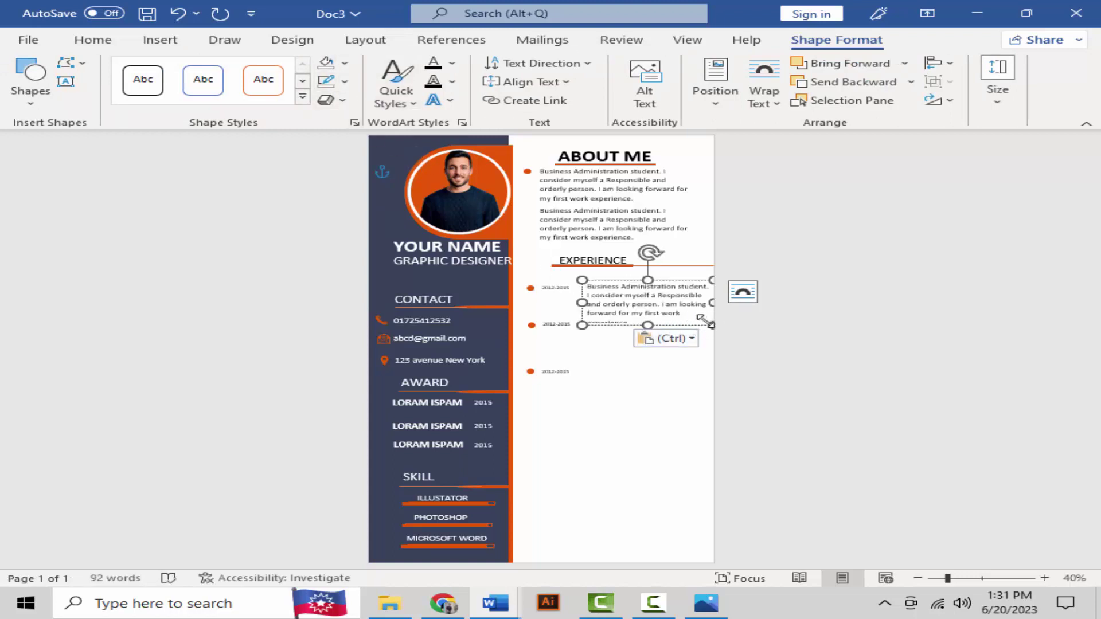
drag(688, 319, 586, 285)
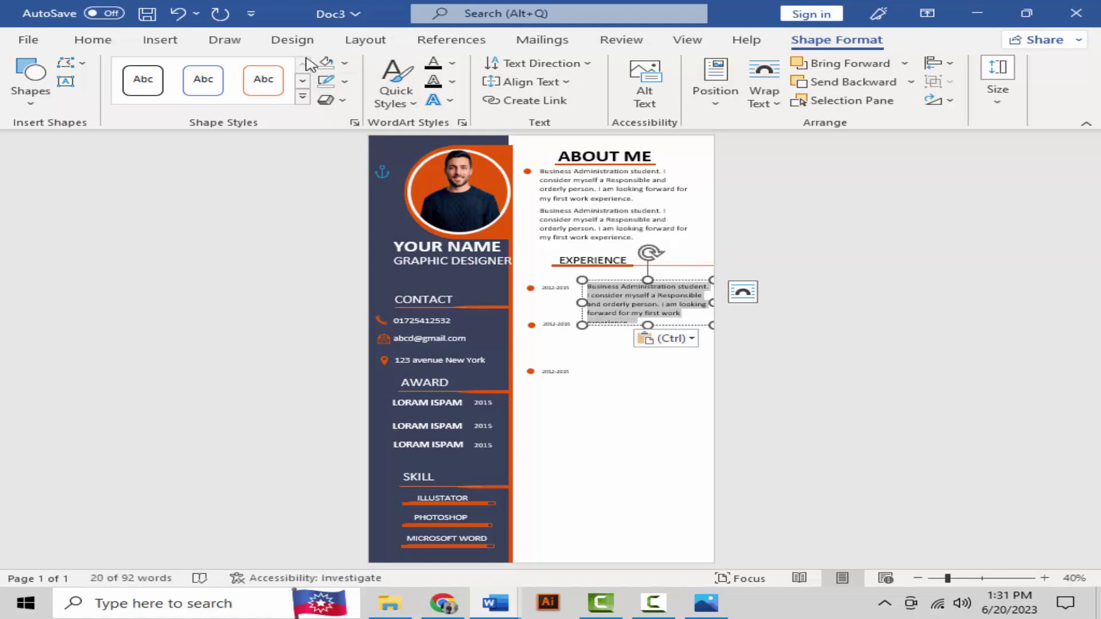
click(93, 40)
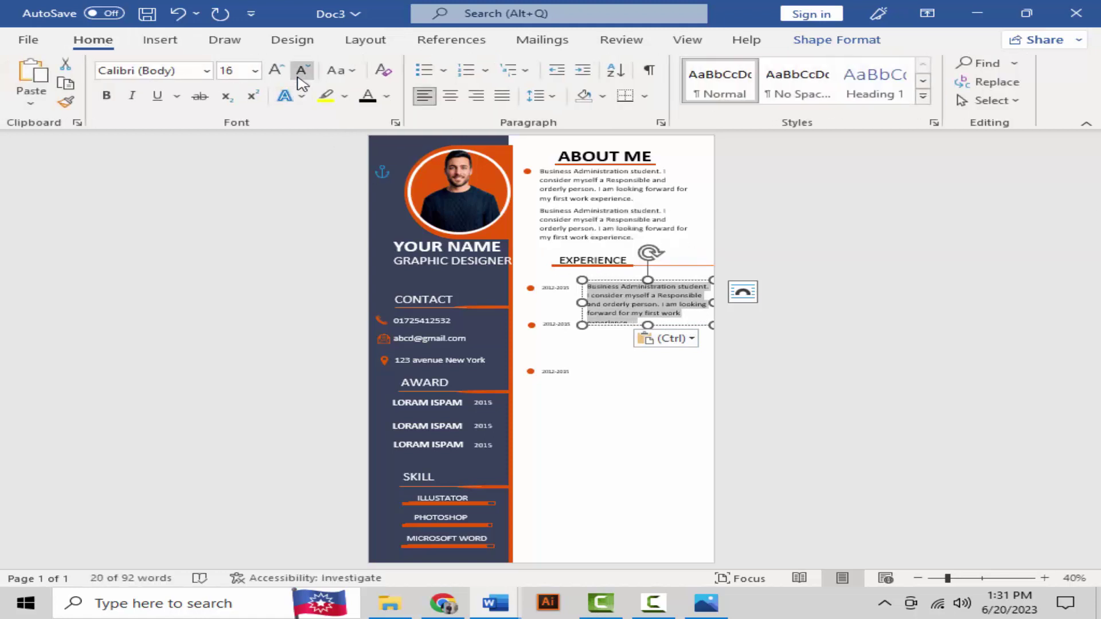
click(299, 73)
click(299, 78)
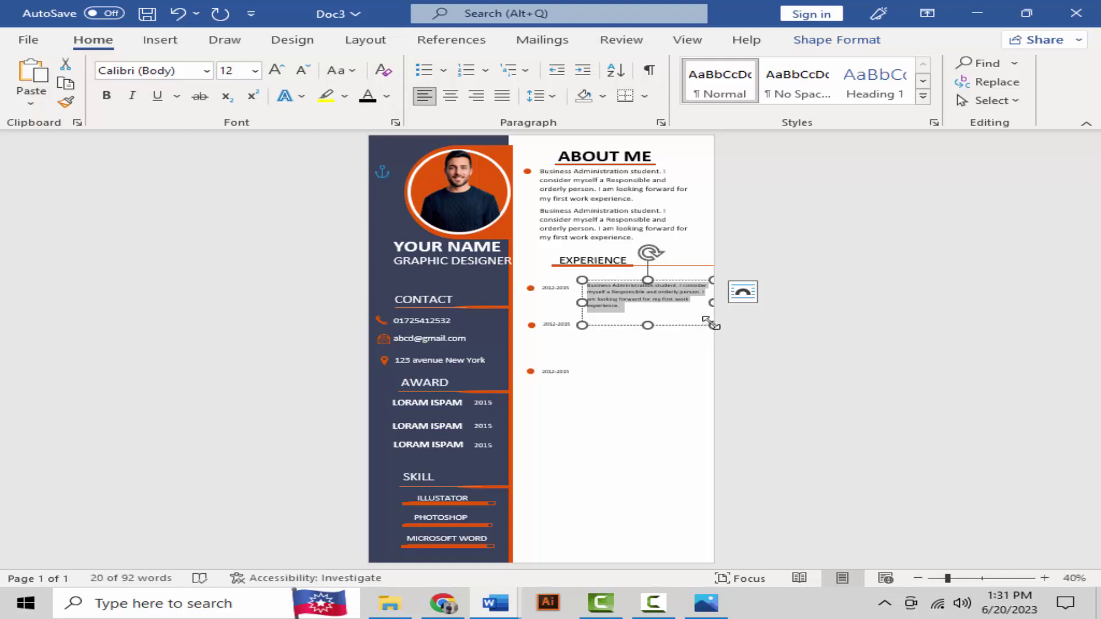
drag(711, 324, 695, 302)
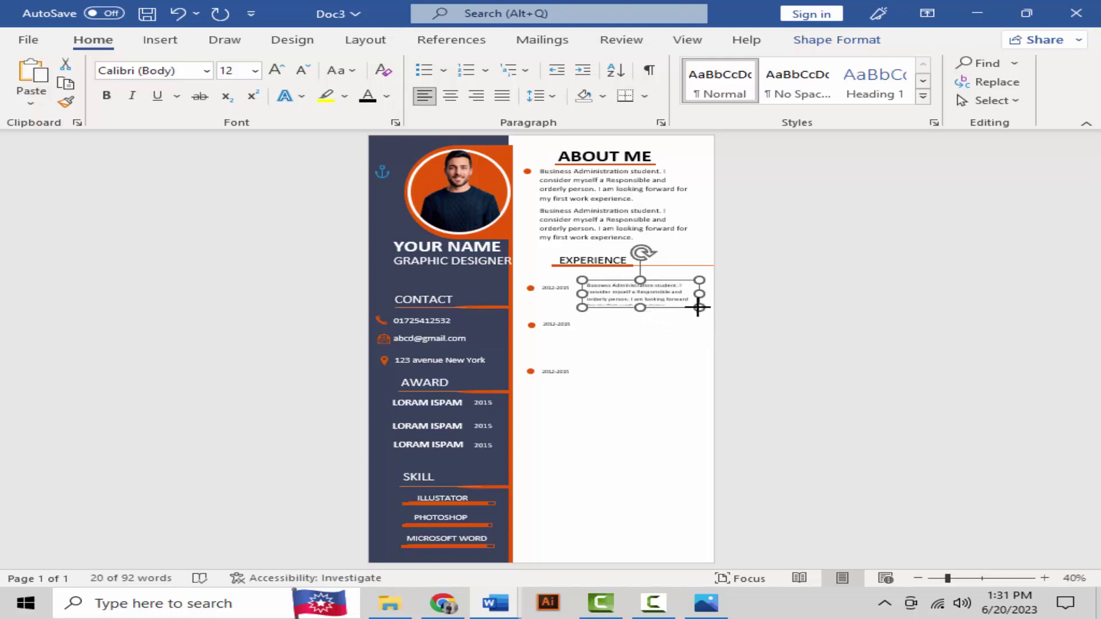
click(837, 342)
Step: Copy the description box and place copies beside the second and third dates
click(654, 303)
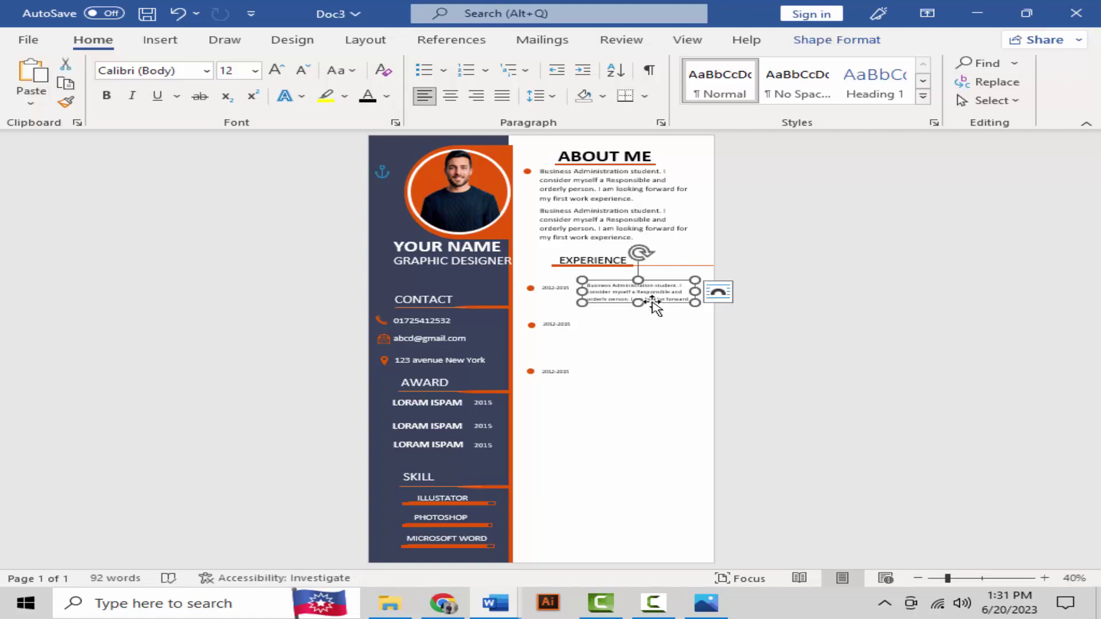
right_click(626, 285)
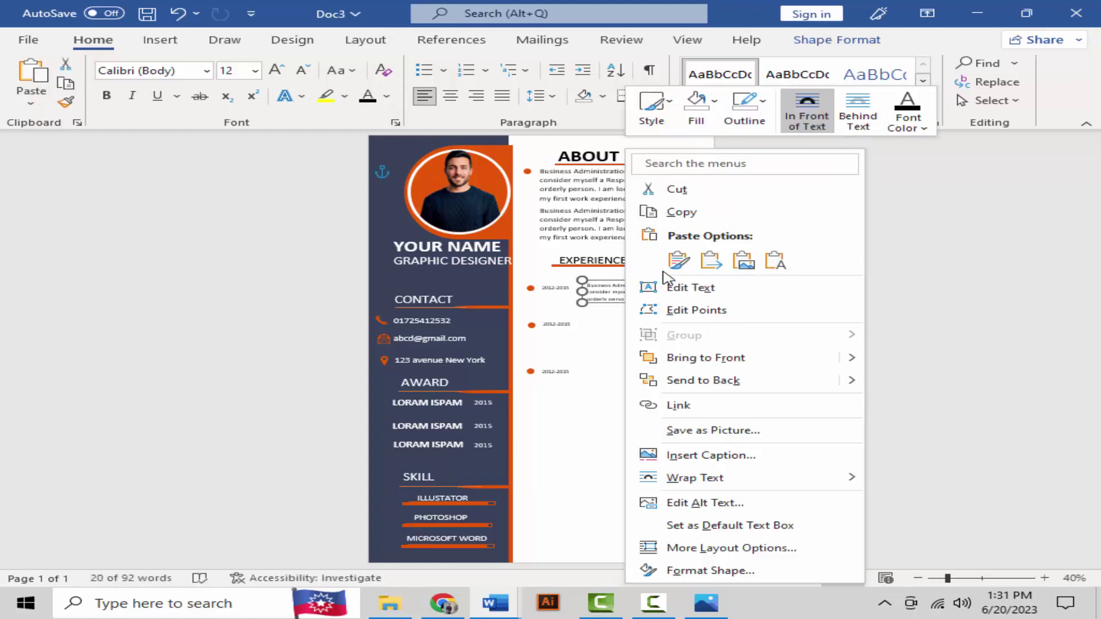
click(680, 213)
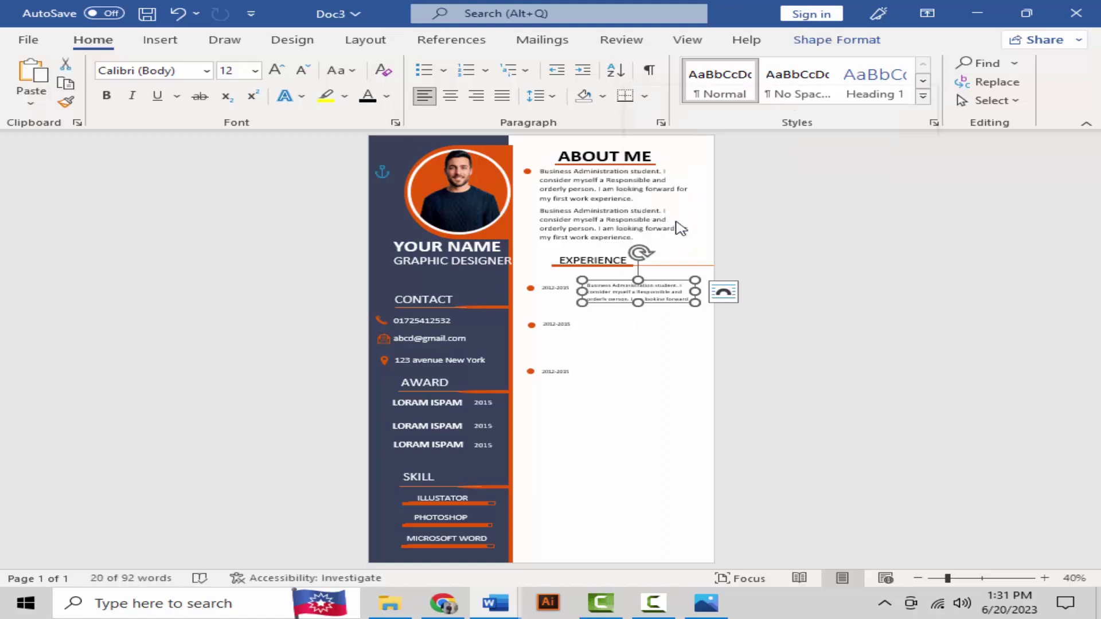
right_click(794, 335)
click(850, 129)
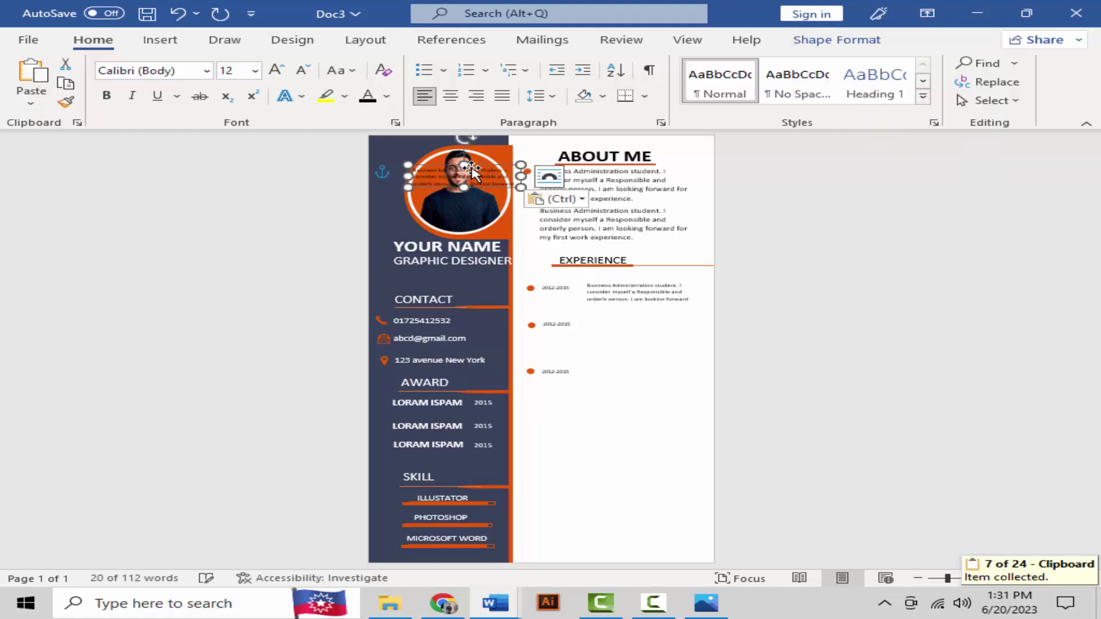
drag(481, 169, 654, 318)
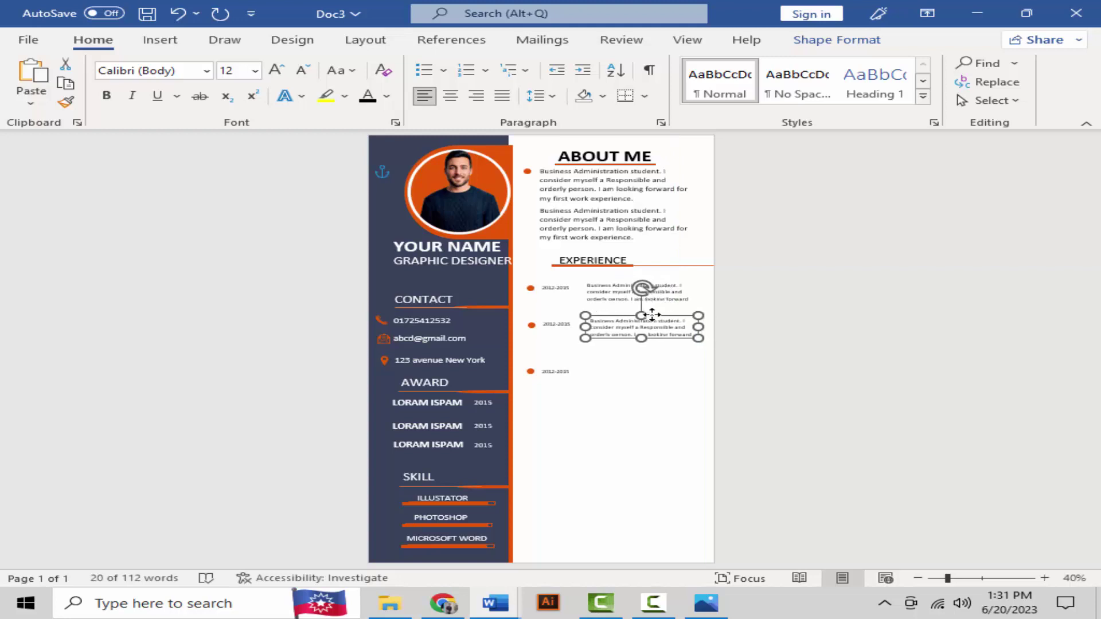
drag(654, 317, 652, 314)
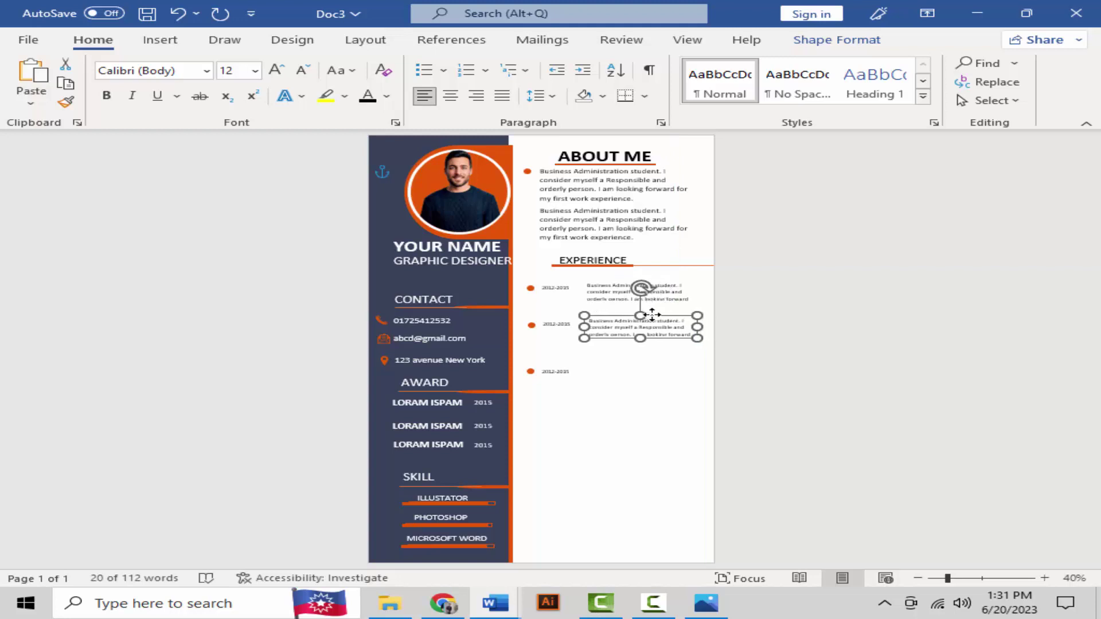
right_click(787, 303)
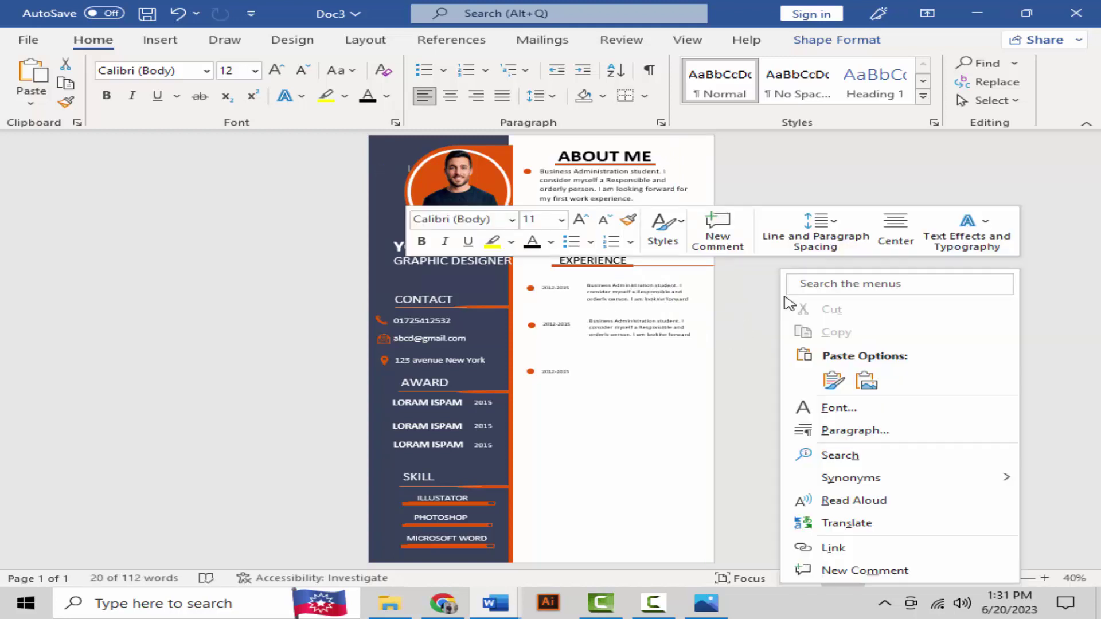
click(833, 380)
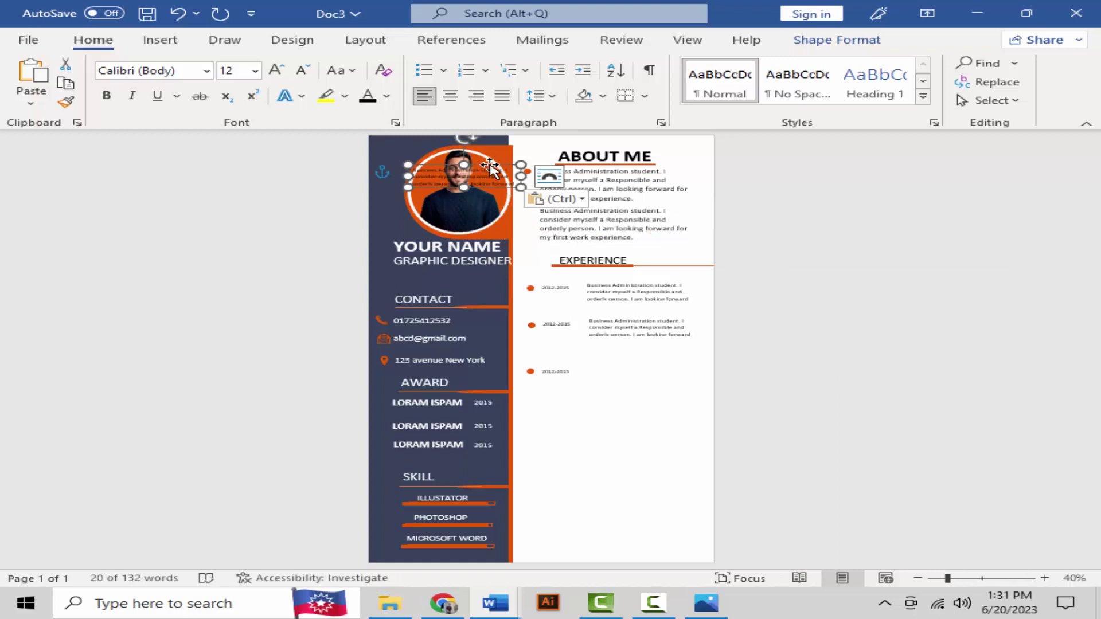
mouse_move(489, 166)
mouse_down()
mouse_move(683, 363)
mouse_move(664, 363)
mouse_up()
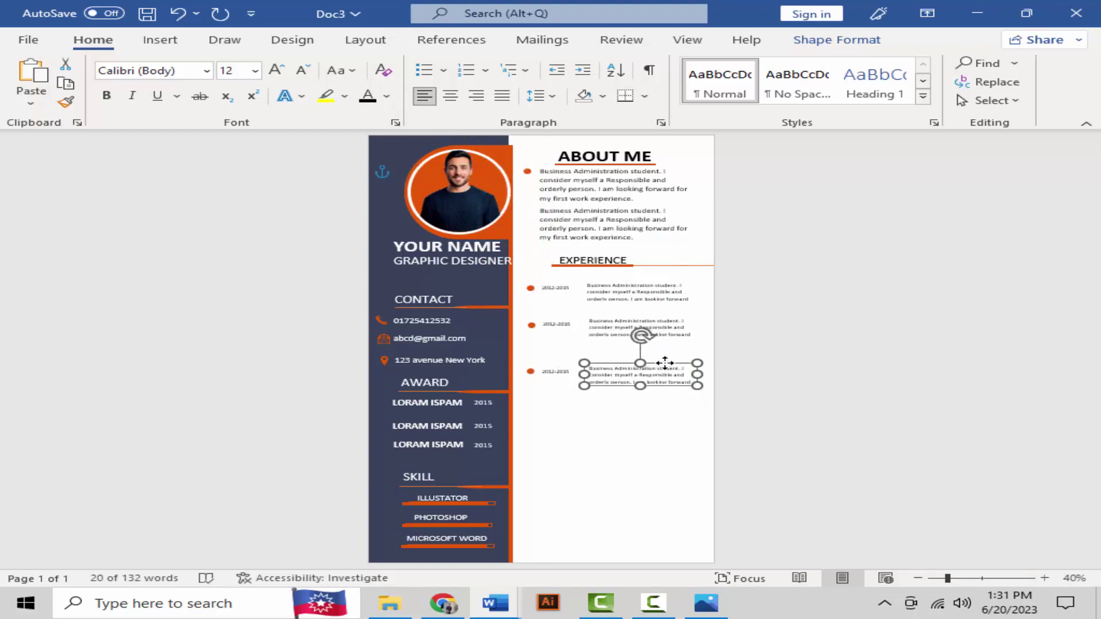
click(732, 363)
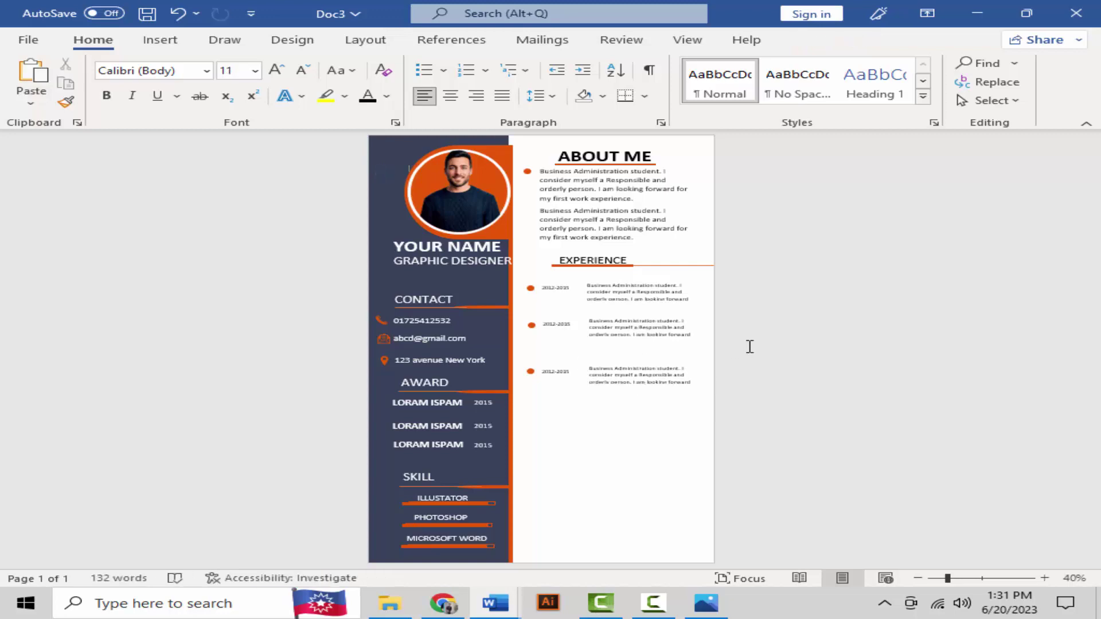
scroll(662, 338, down, 1)
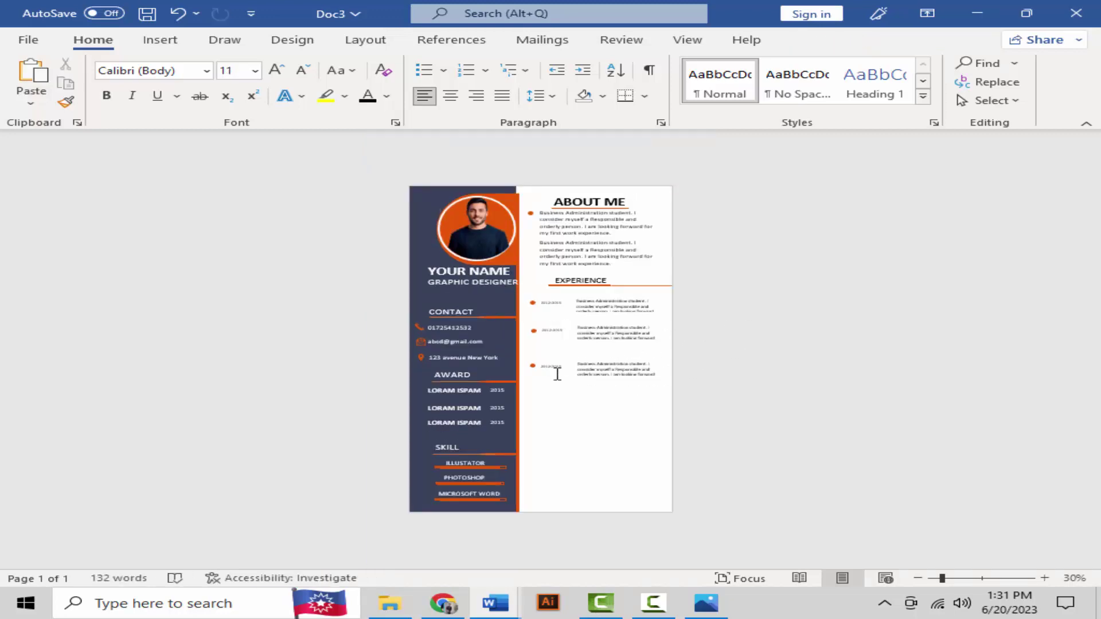
scroll(557, 374, up, 1)
scroll(557, 373, up, 1)
scroll(557, 374, up, 1)
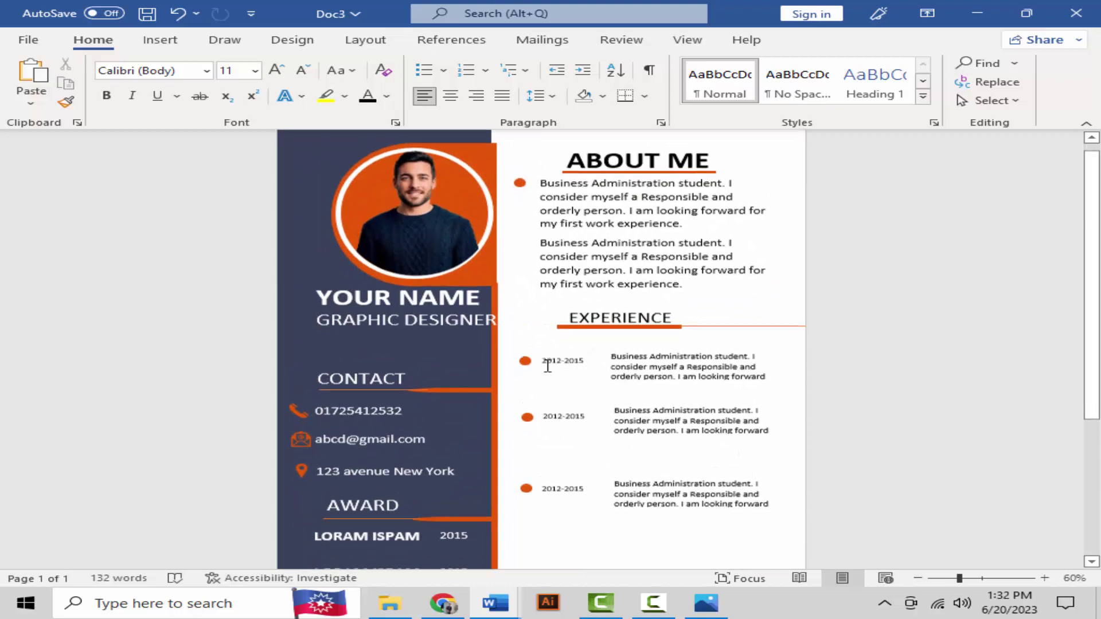
scroll(547, 366, down, 1)
click(554, 363)
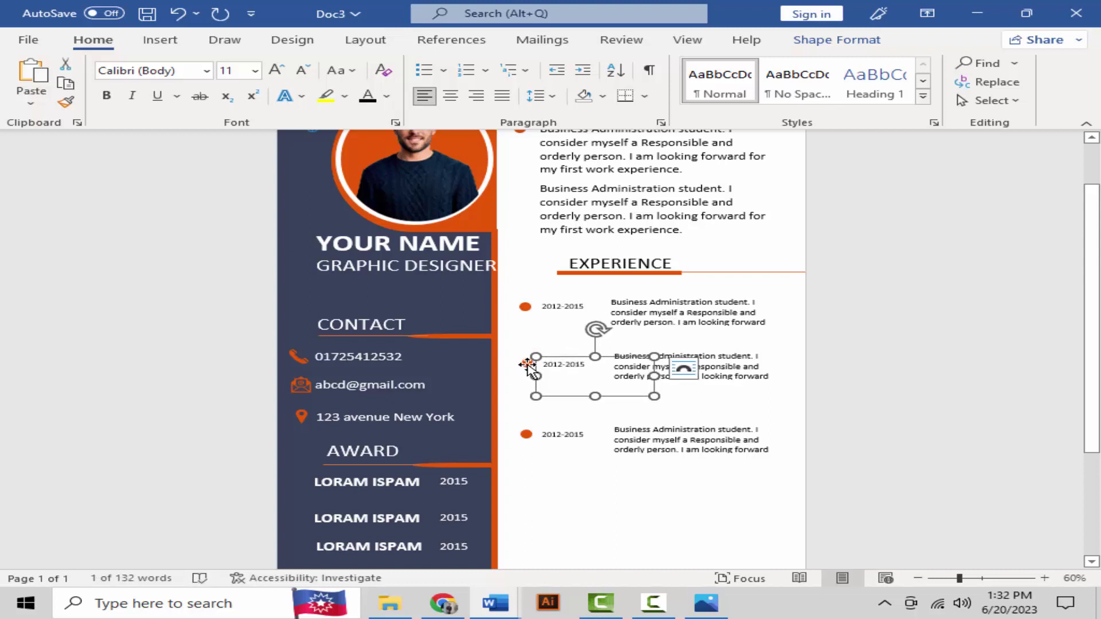
key(ctrl+z)
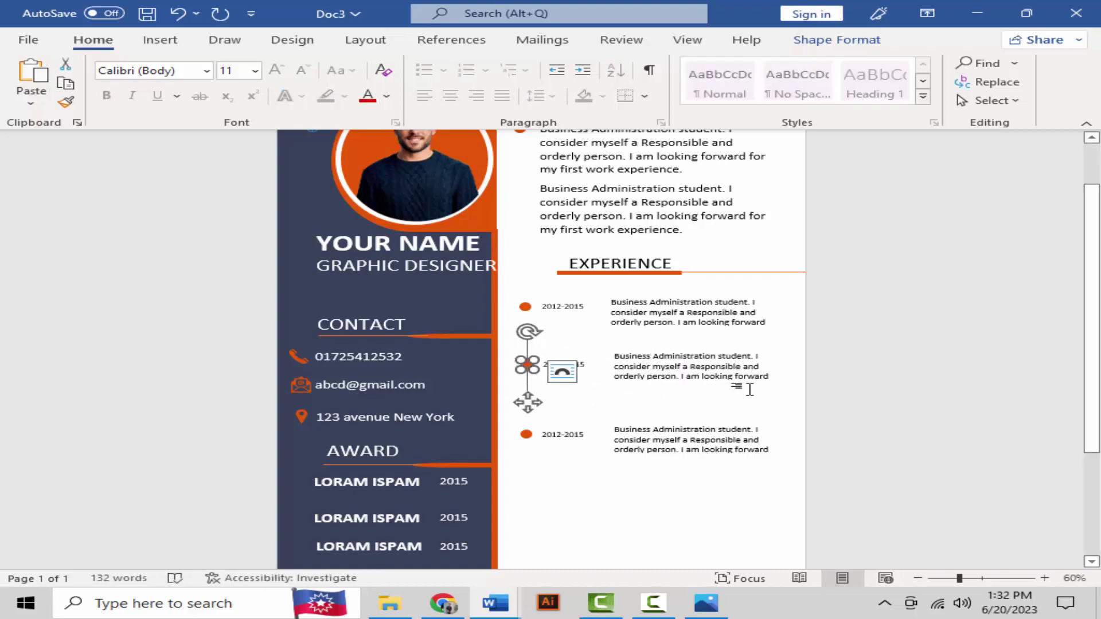
click(841, 399)
scroll(841, 399, up, 1)
click(794, 427)
scroll(654, 426, down, 2)
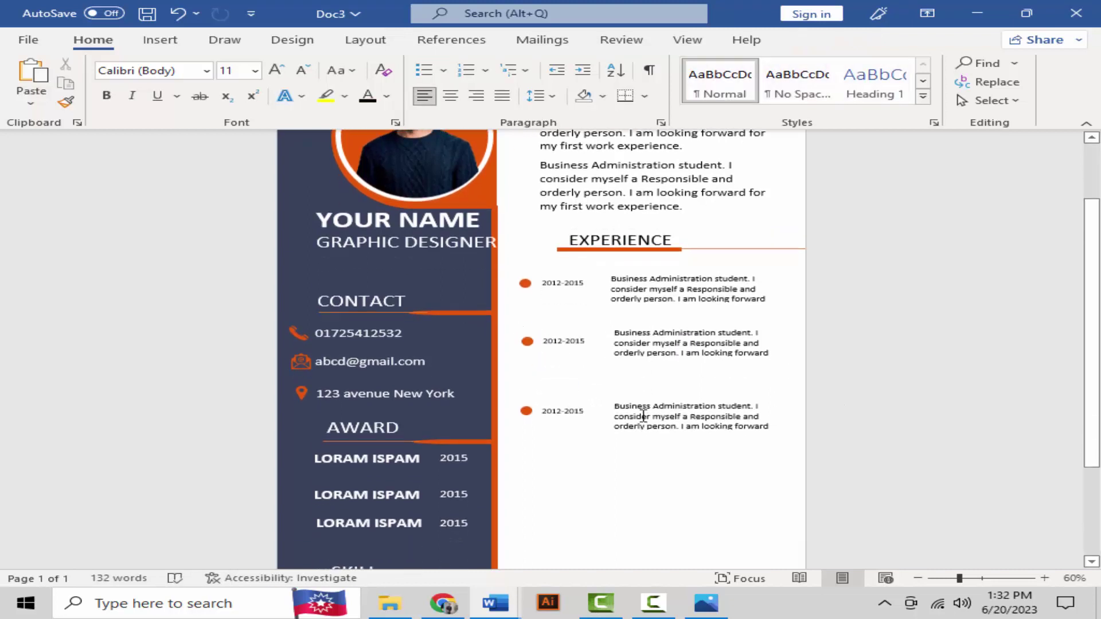
click(643, 416)
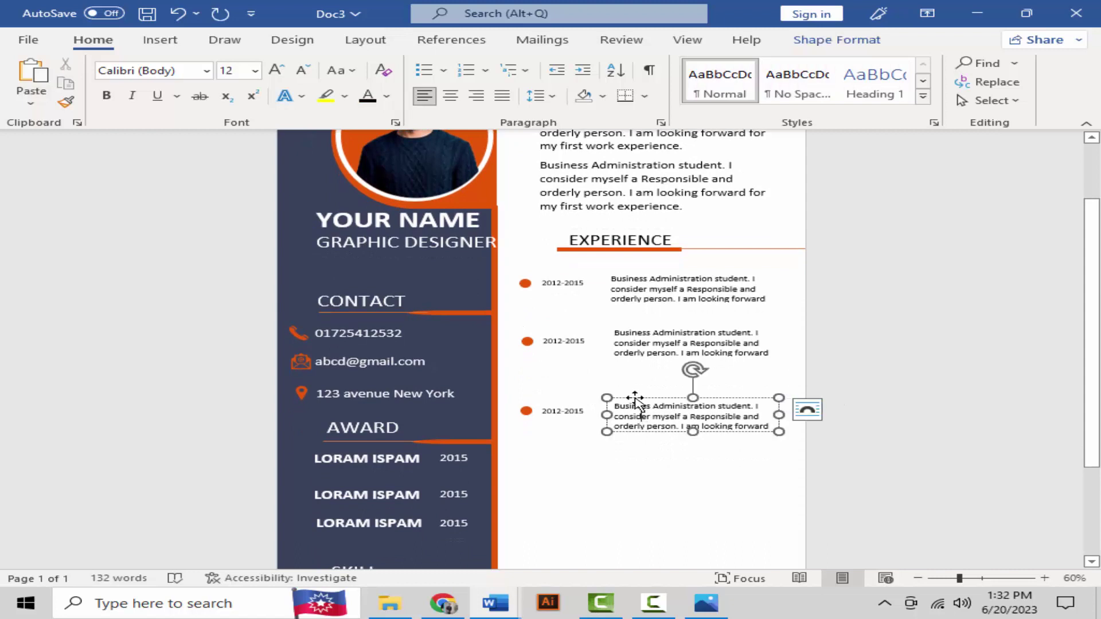
click(635, 398)
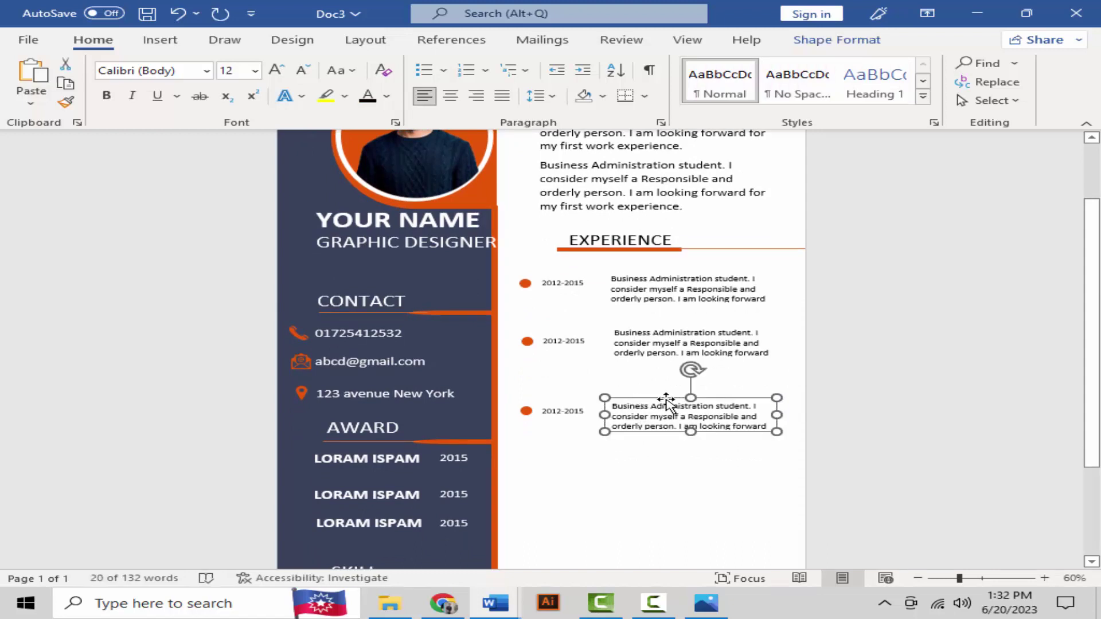
scroll(740, 390, up, 1)
click(626, 393)
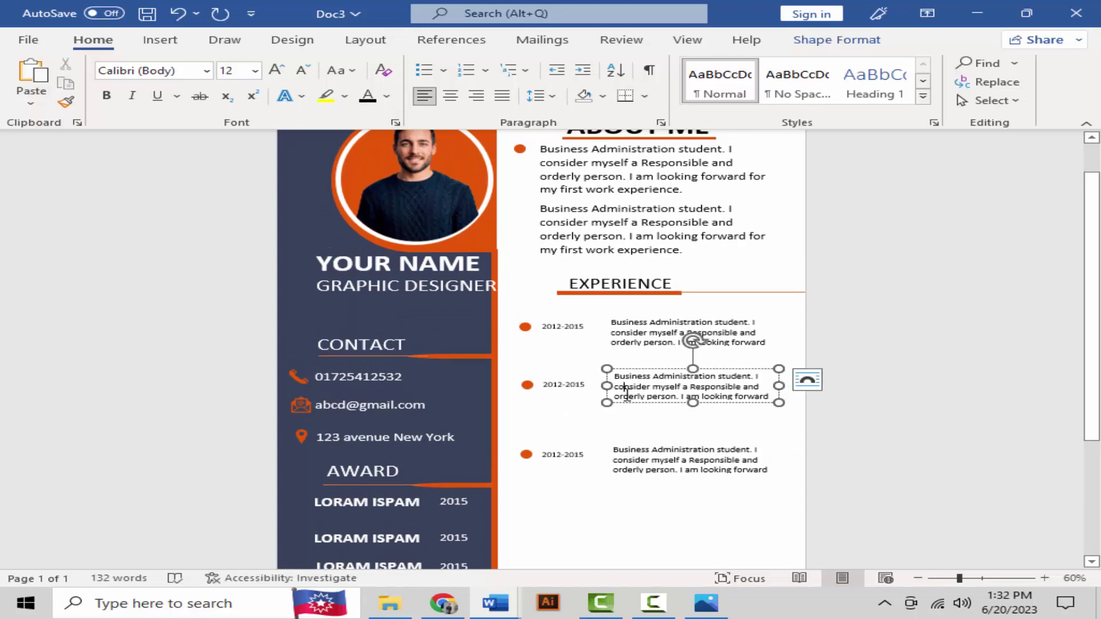
click(636, 373)
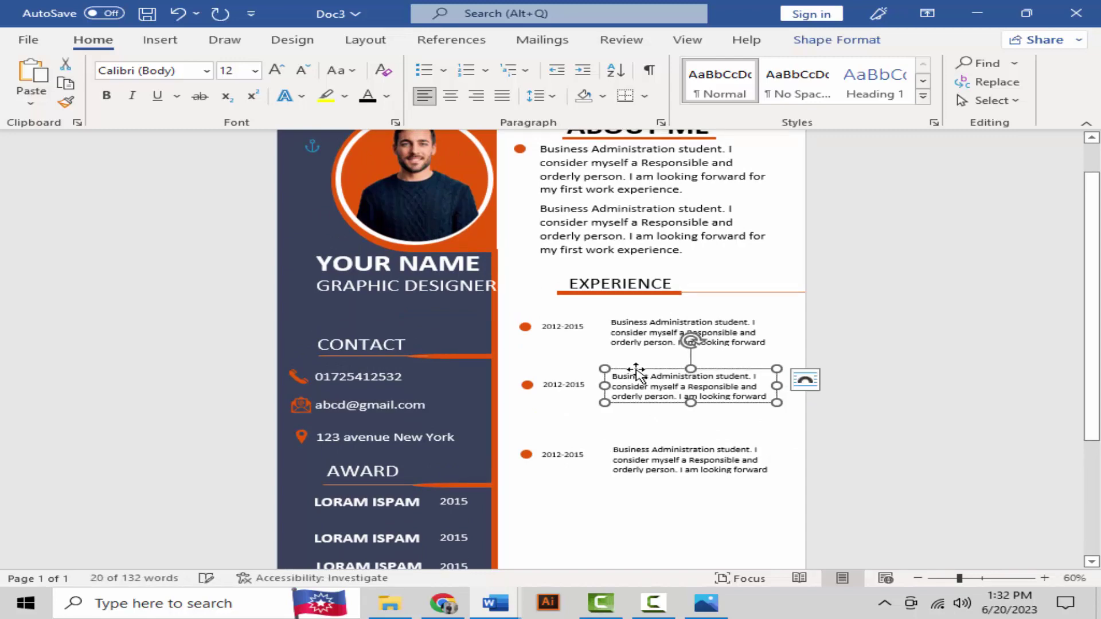
click(863, 380)
scroll(737, 352, down, 1)
scroll(738, 356, down, 1)
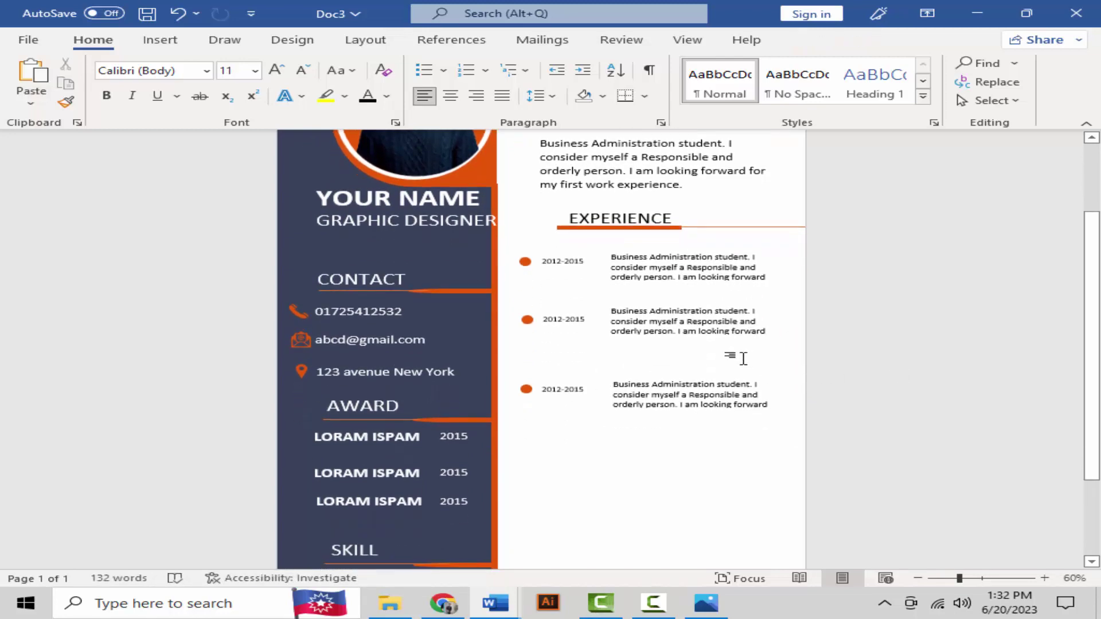
ctrl+scroll(730, 356, down, 1)
scroll(724, 351, down, 1)
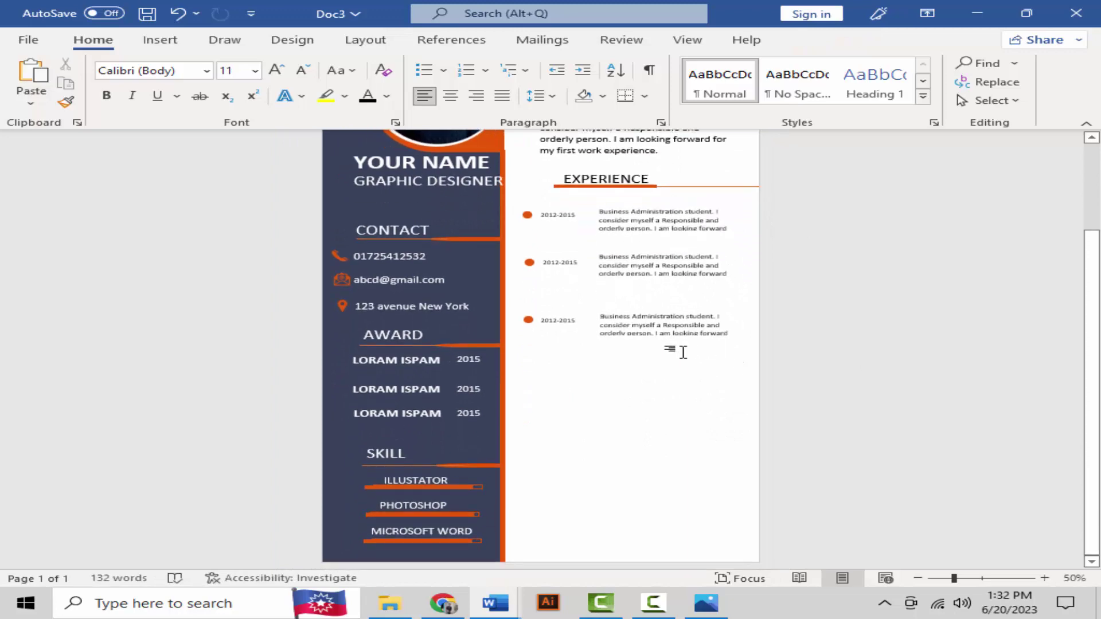
scroll(656, 350, up, 3)
ctrl+scroll(656, 347, down, 1)
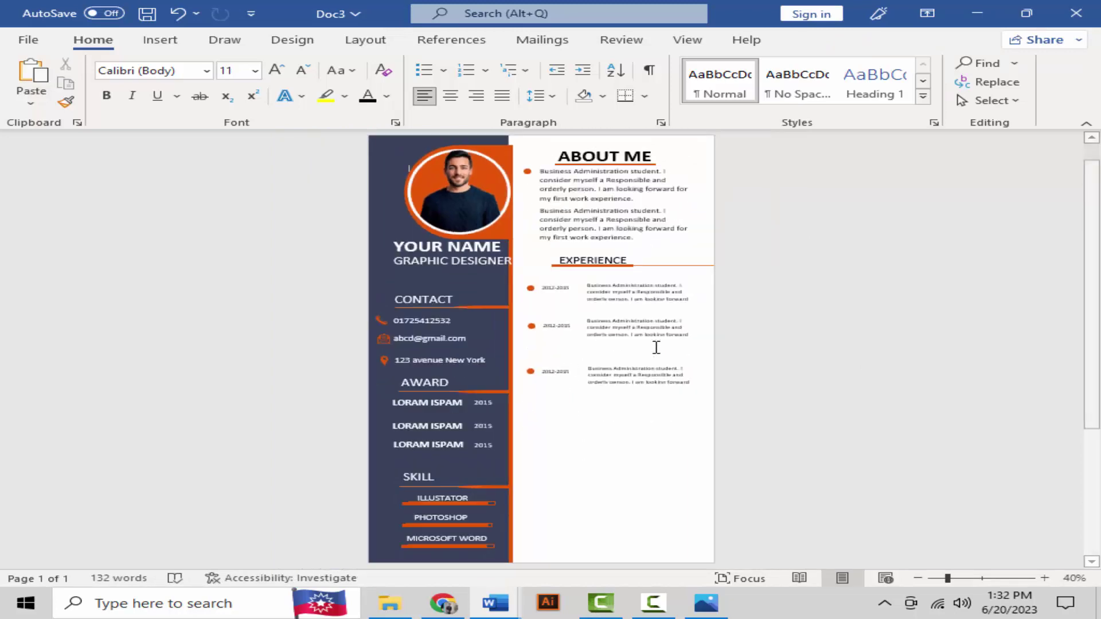
ctrl+scroll(654, 348, down, 1)
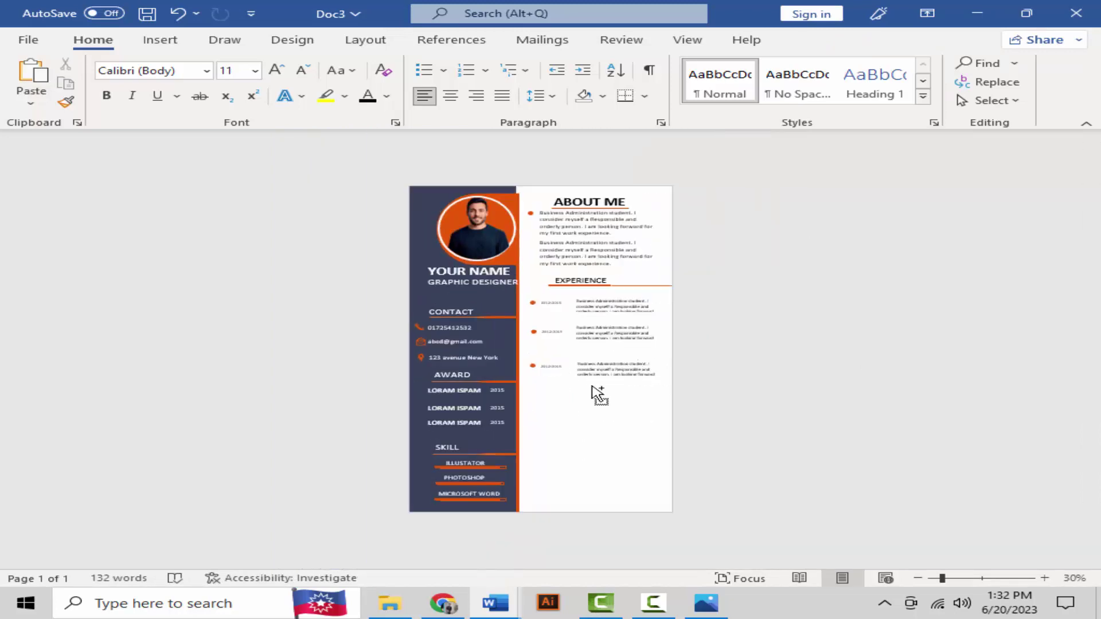
ctrl+scroll(596, 394, up, 1)
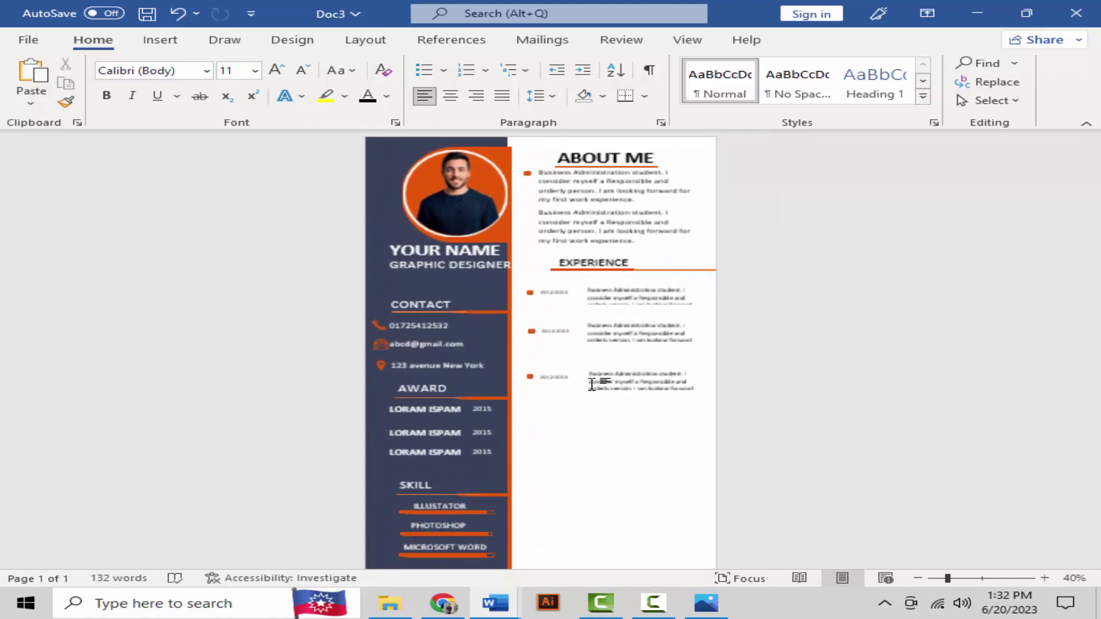
Step: Copy the EXPERIENCE heading box below the experience list and start retyping its word, beginning 'ESI'
click(603, 261)
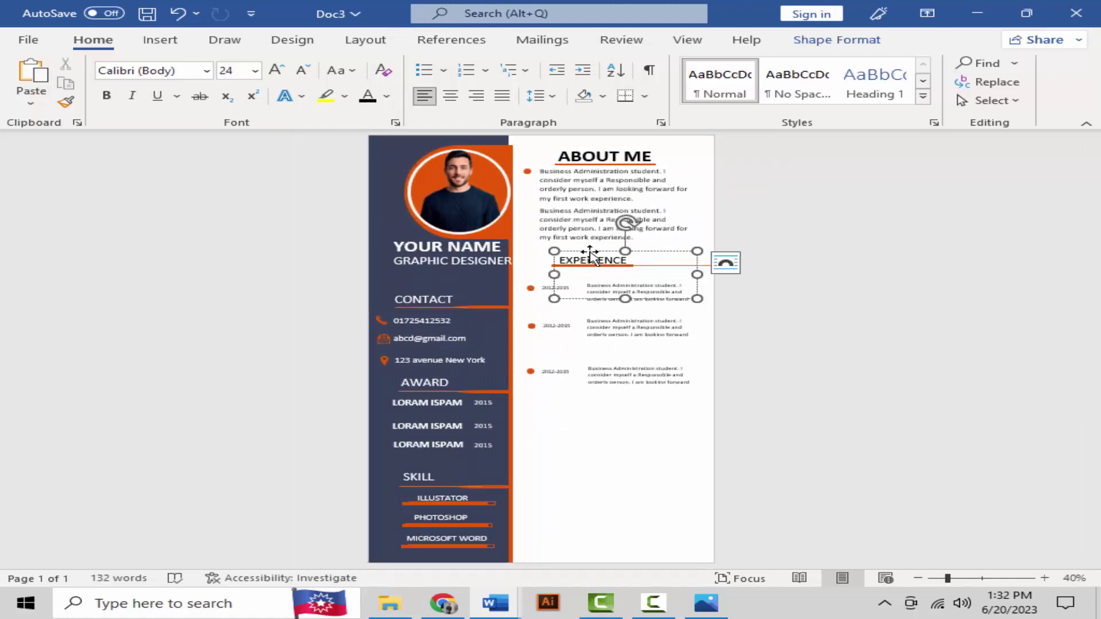
right_click(591, 259)
click(644, 212)
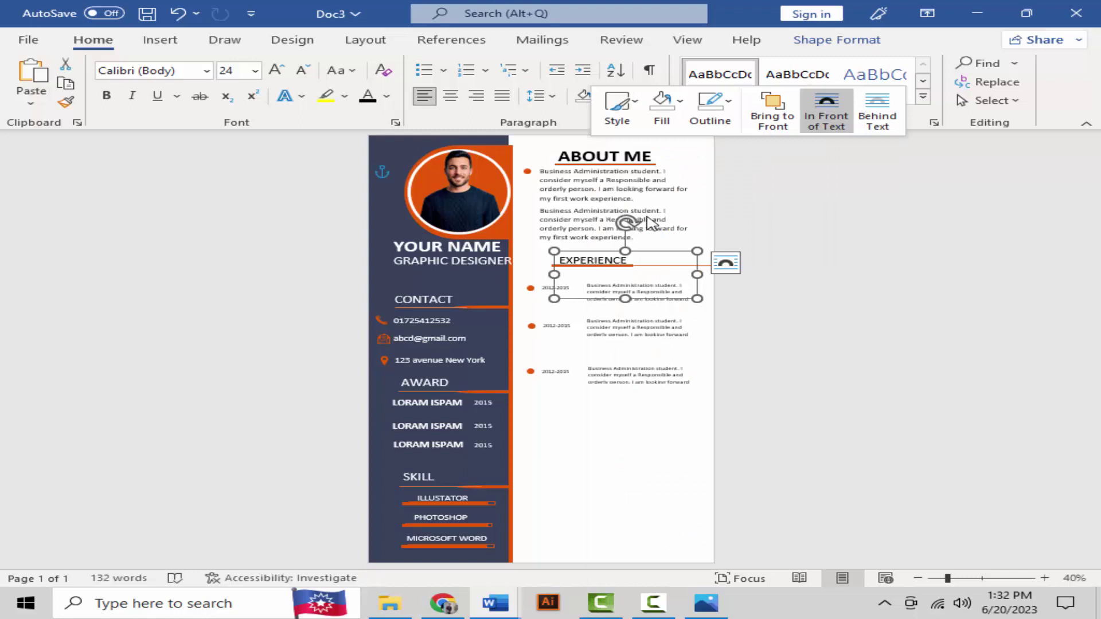
right_click(789, 273)
click(829, 378)
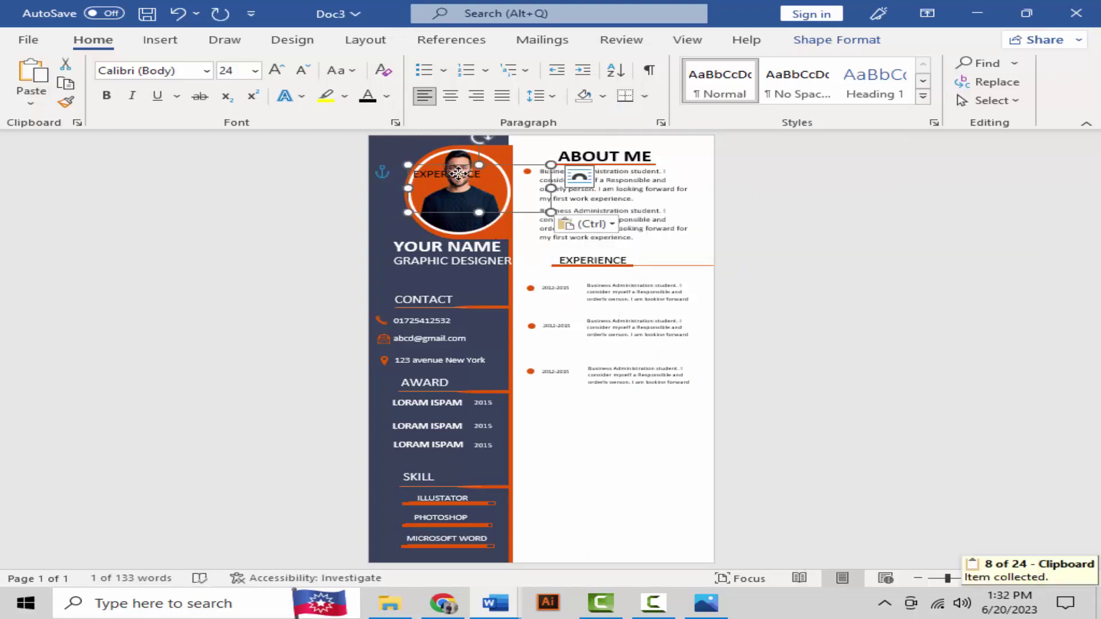
drag(457, 174, 593, 393)
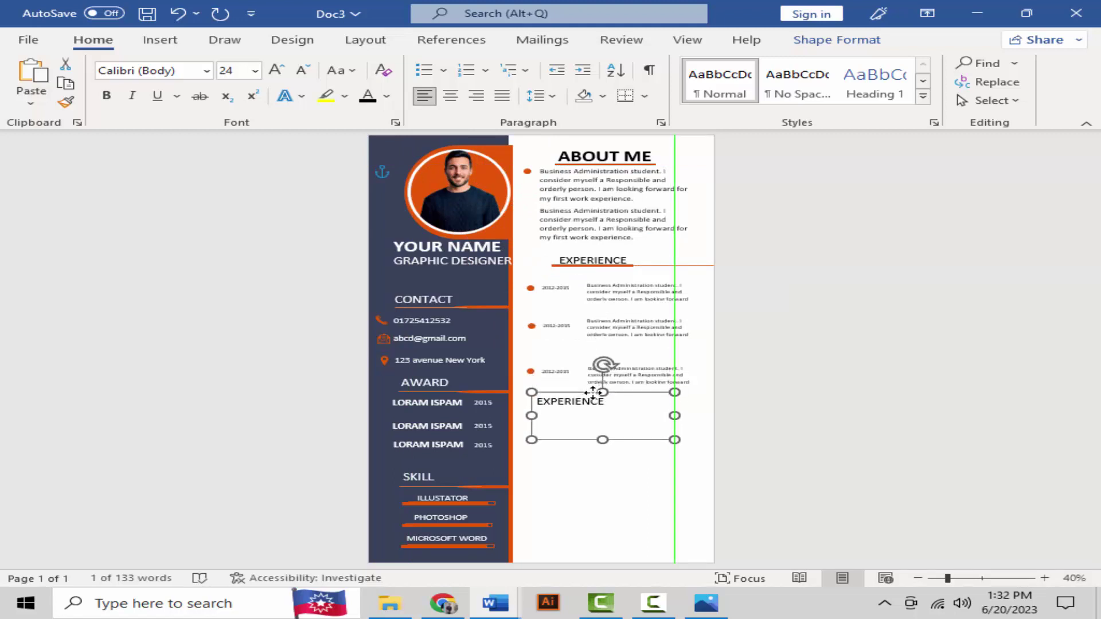
drag(593, 393, 598, 395)
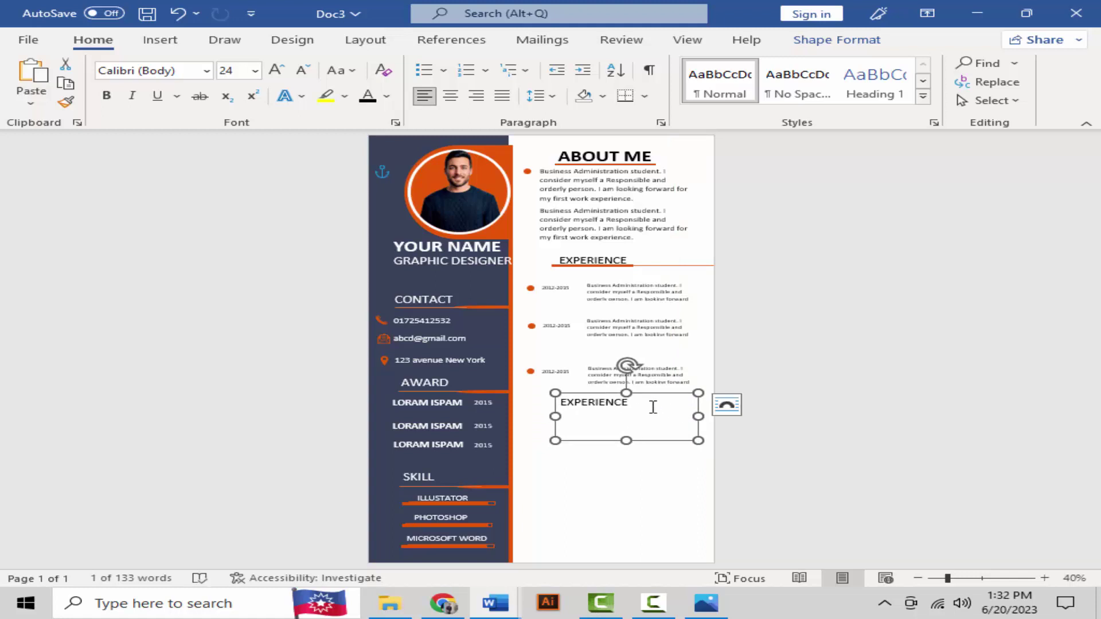
double_click(589, 409)
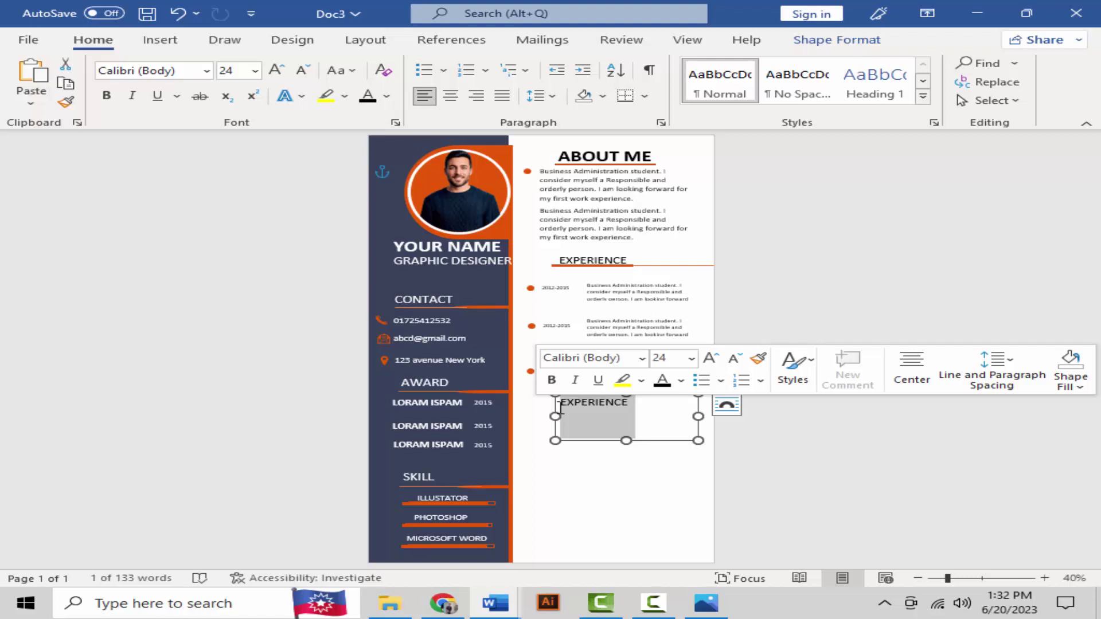
text(ESI)
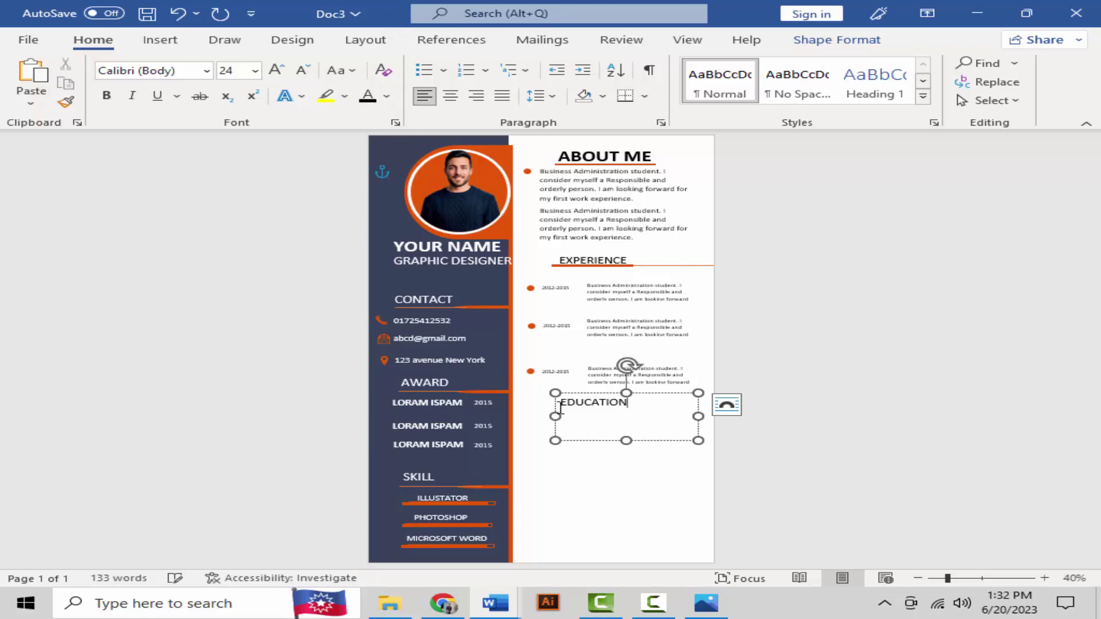
Step: Group the orange underline bars beneath the EXPERIENCE heading into one object
click(803, 351)
scroll(646, 269, up, 2)
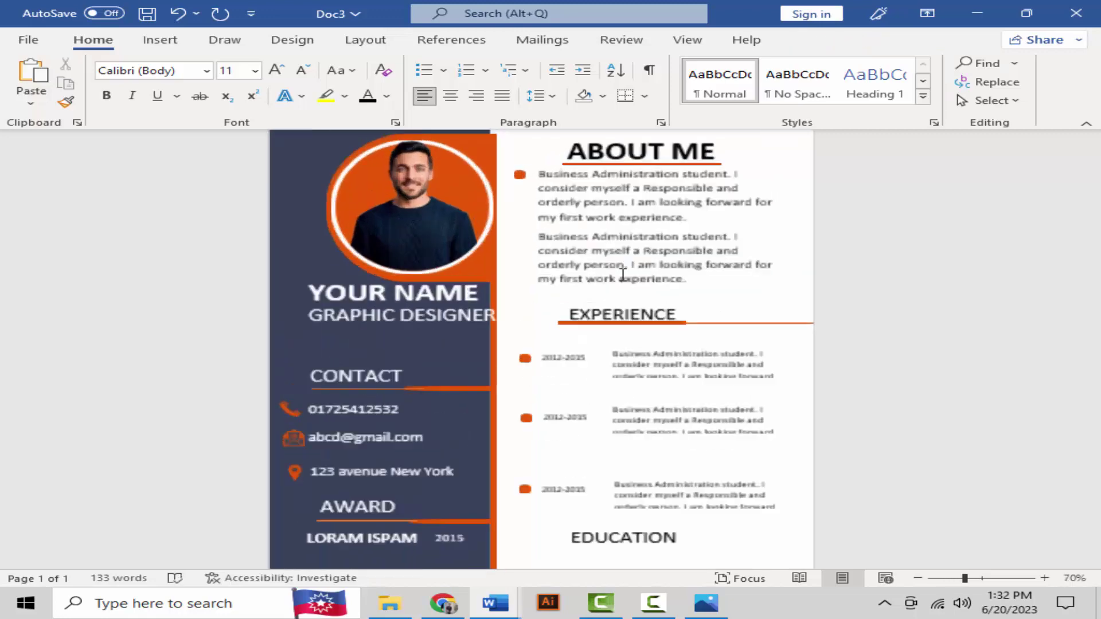
scroll(659, 310, up, 2)
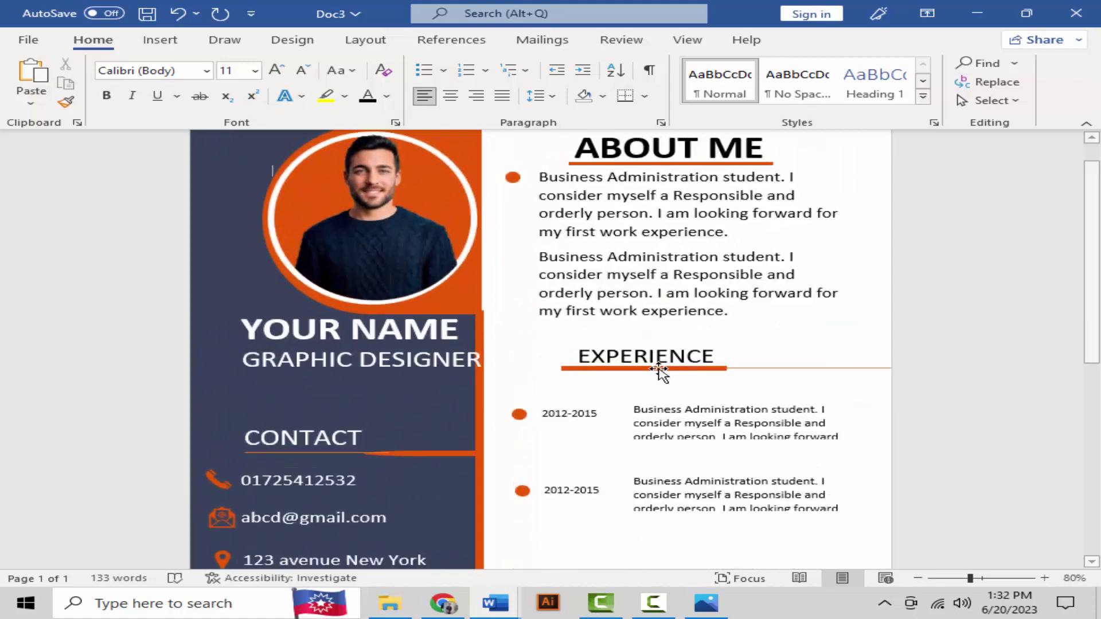
click(689, 370)
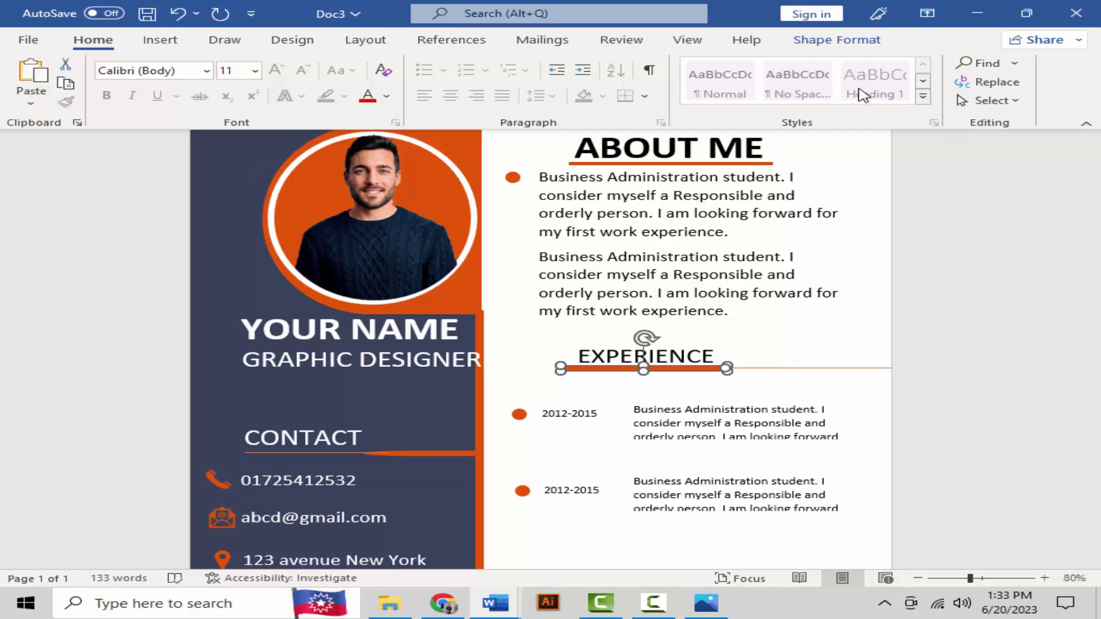
click(860, 41)
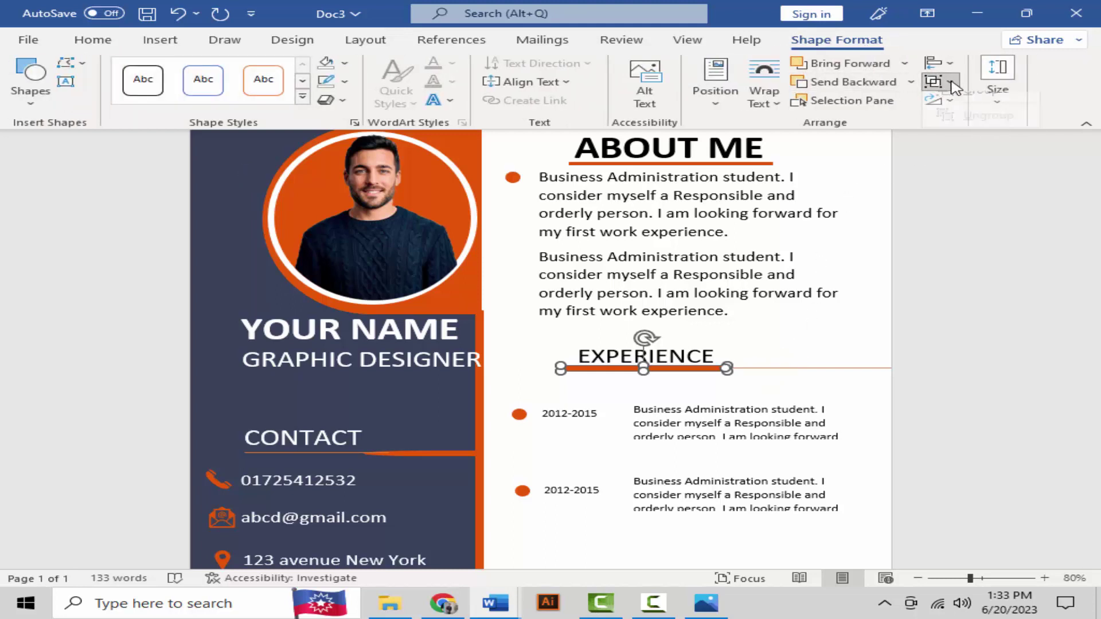
click(936, 81)
click(961, 110)
ctrl+scroll(828, 243, down, 3)
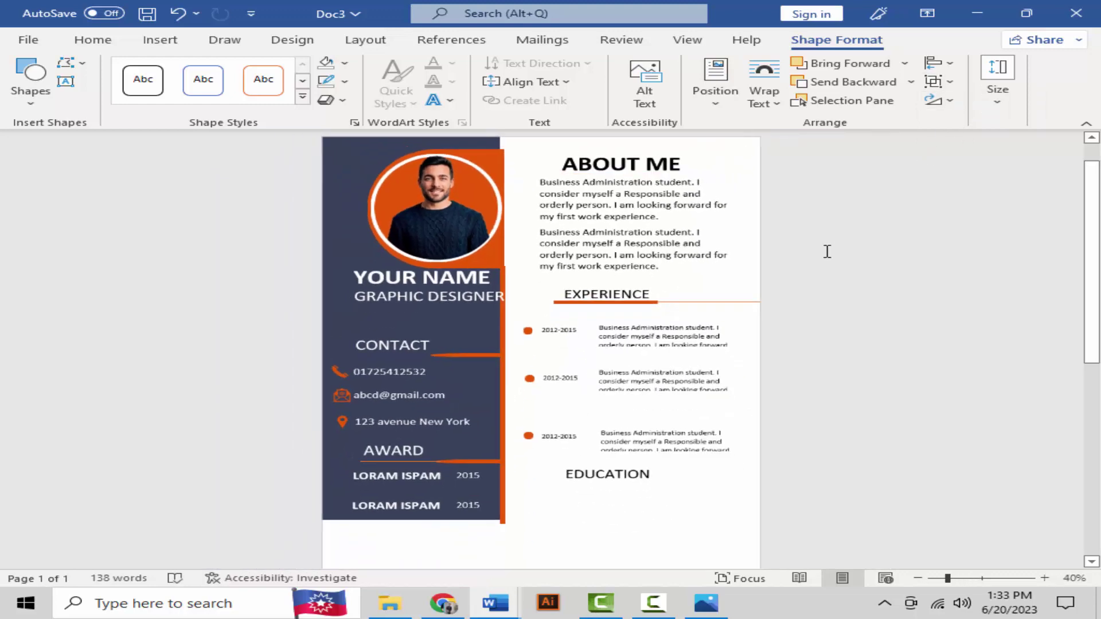
scroll(698, 344, down, 1)
ctrl+scroll(627, 313, down, 2)
ctrl+scroll(617, 301, up, 1)
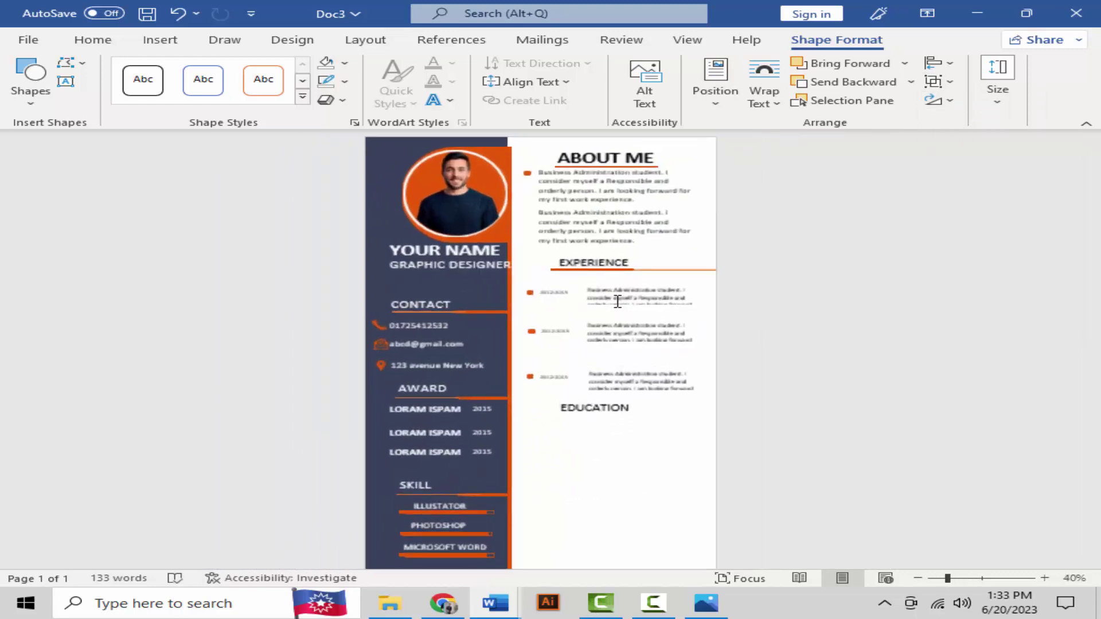
Step: Copy the EXPERIENCE underline group and position the copy beneath the EDUCATION heading
right_click(657, 261)
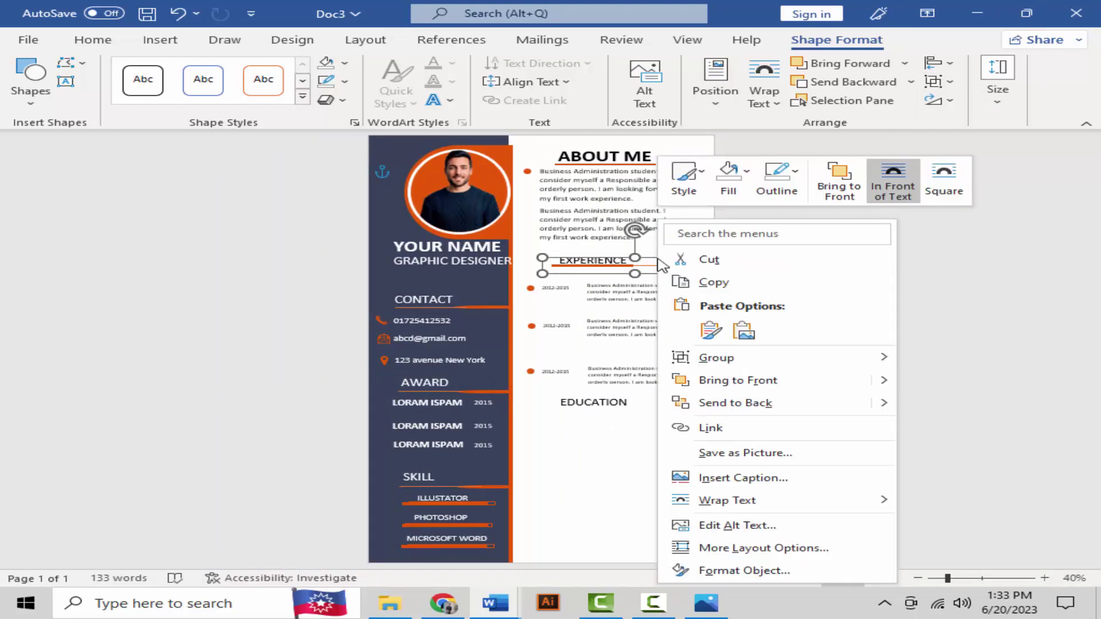
click(711, 277)
right_click(729, 271)
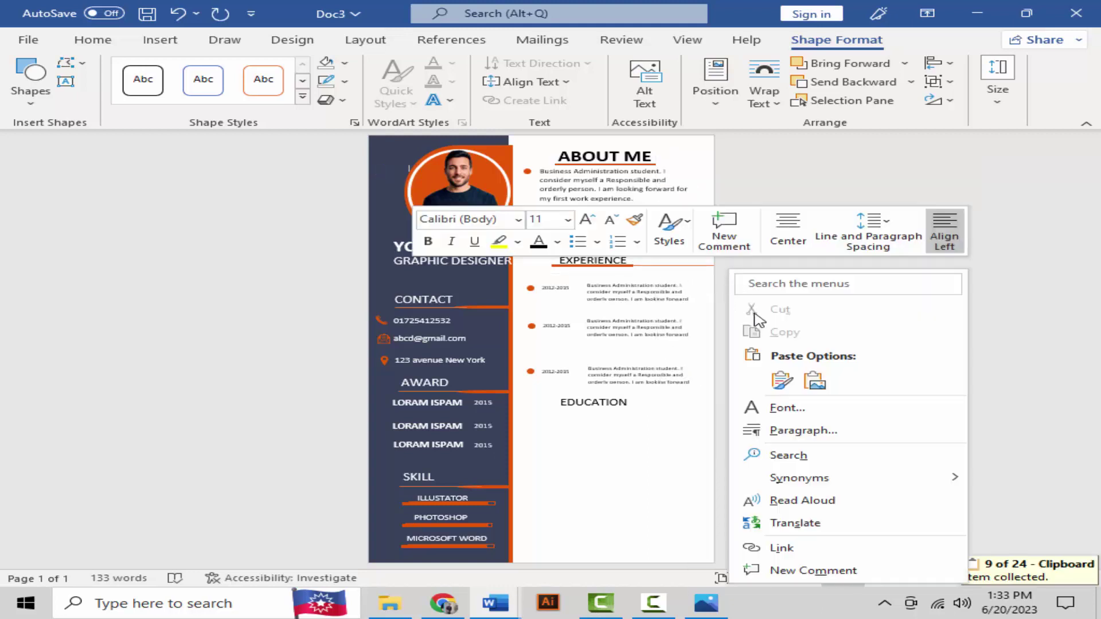
click(781, 380)
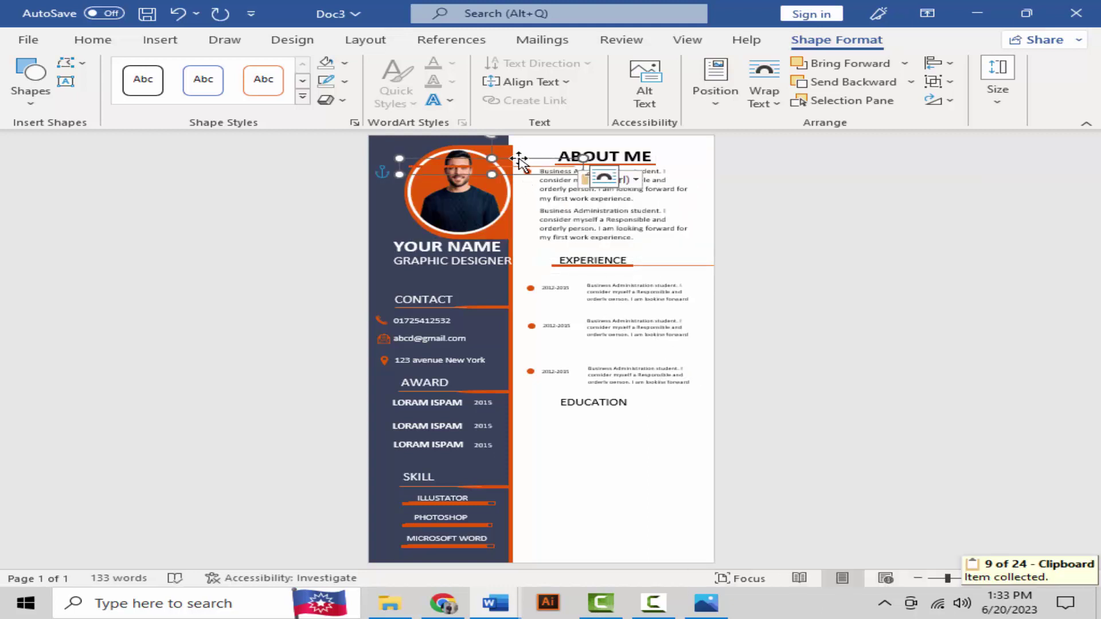
drag(523, 167, 661, 404)
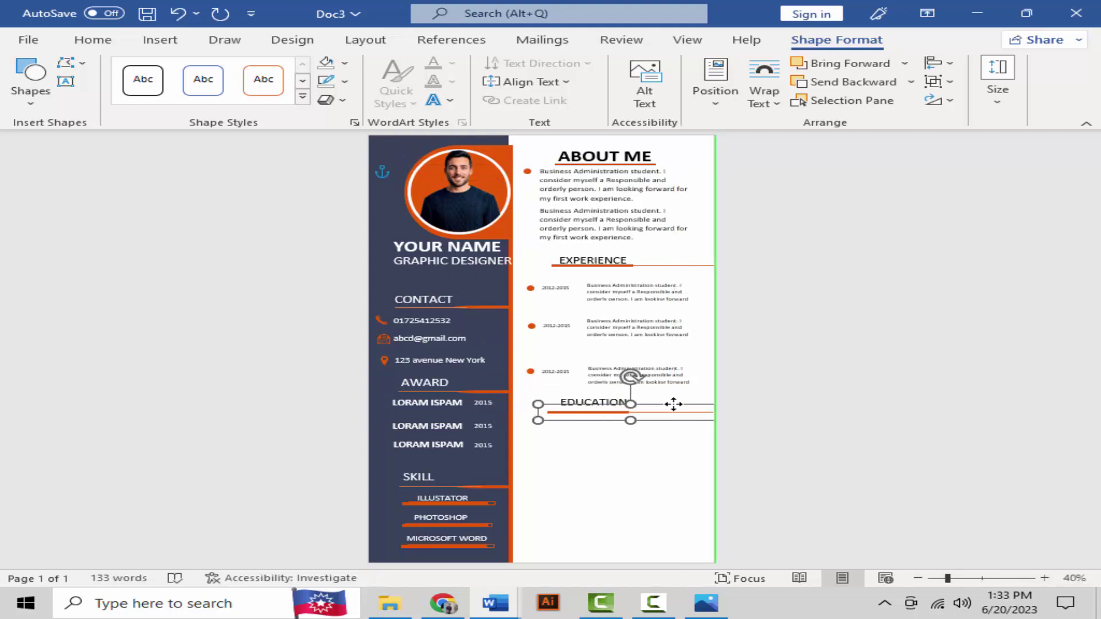
drag(673, 404, 678, 399)
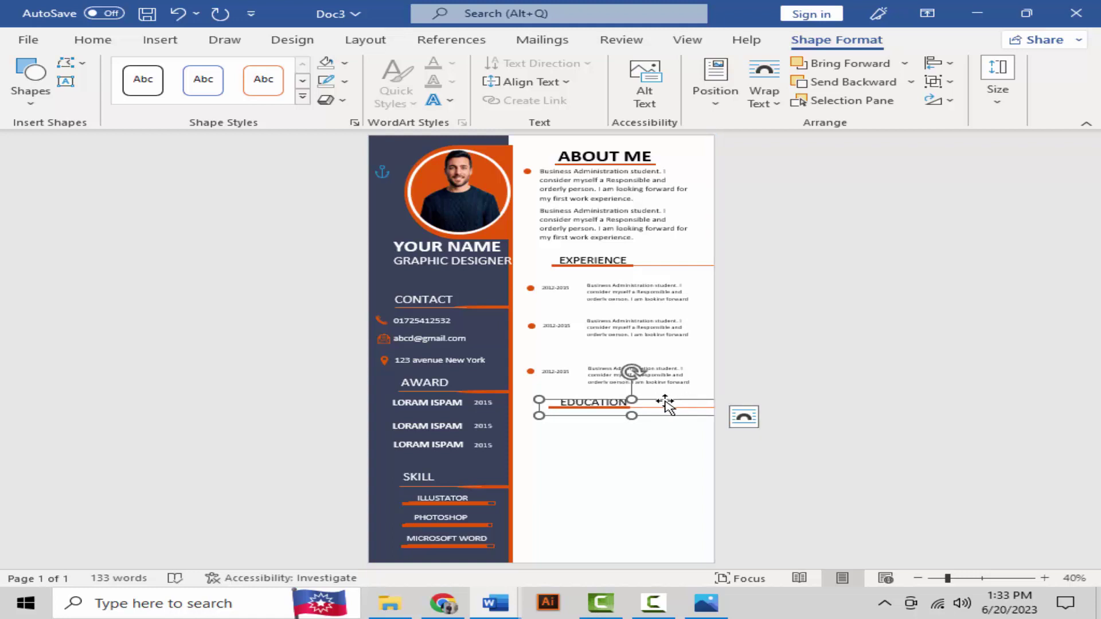
drag(652, 408, 612, 417)
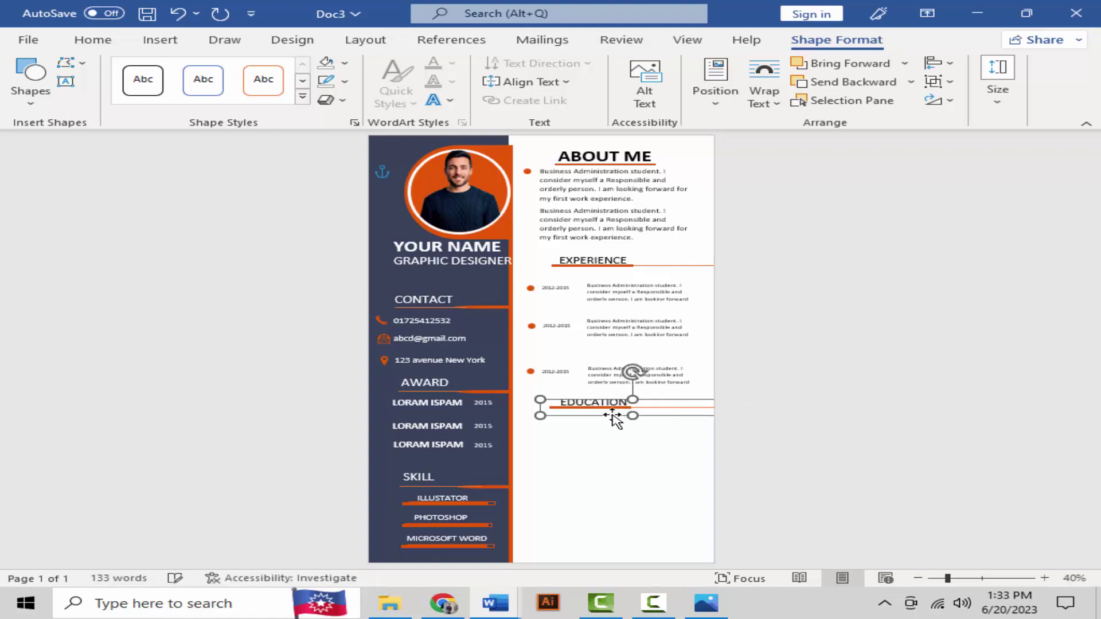
Step: Nudge the EDUCATION heading text box with the arrow keys to sit neatly over its underline
click(802, 439)
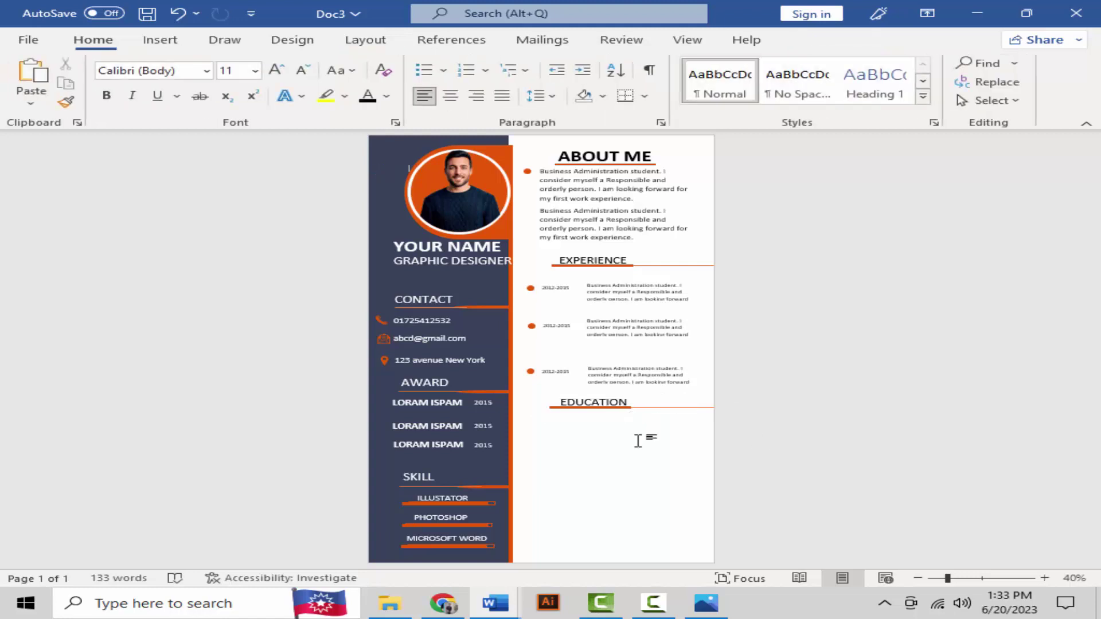
click(594, 403)
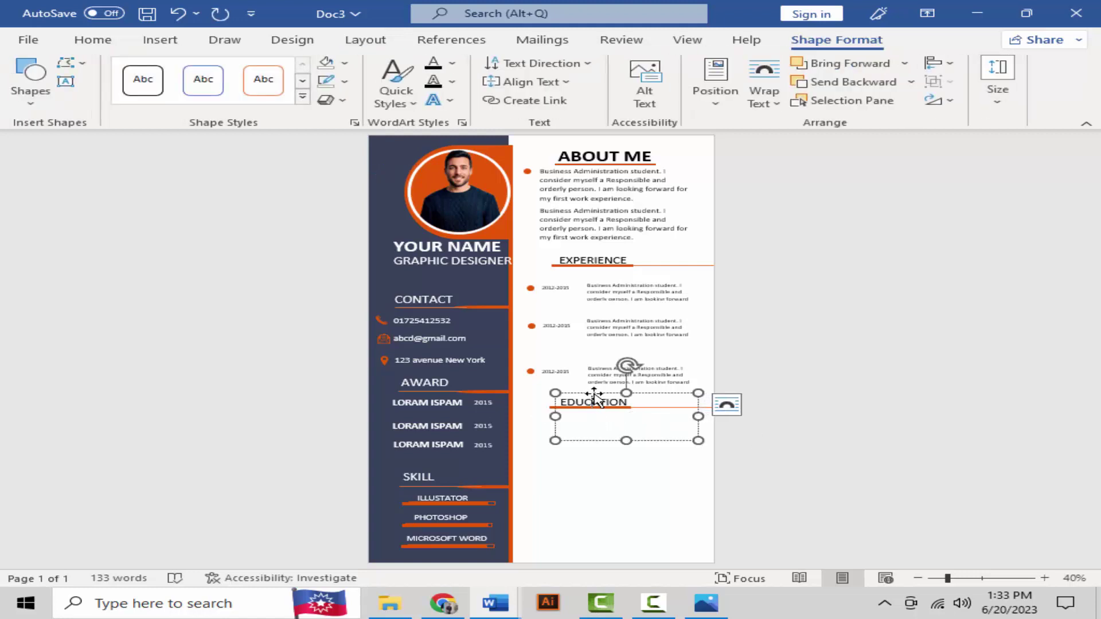
click(595, 399)
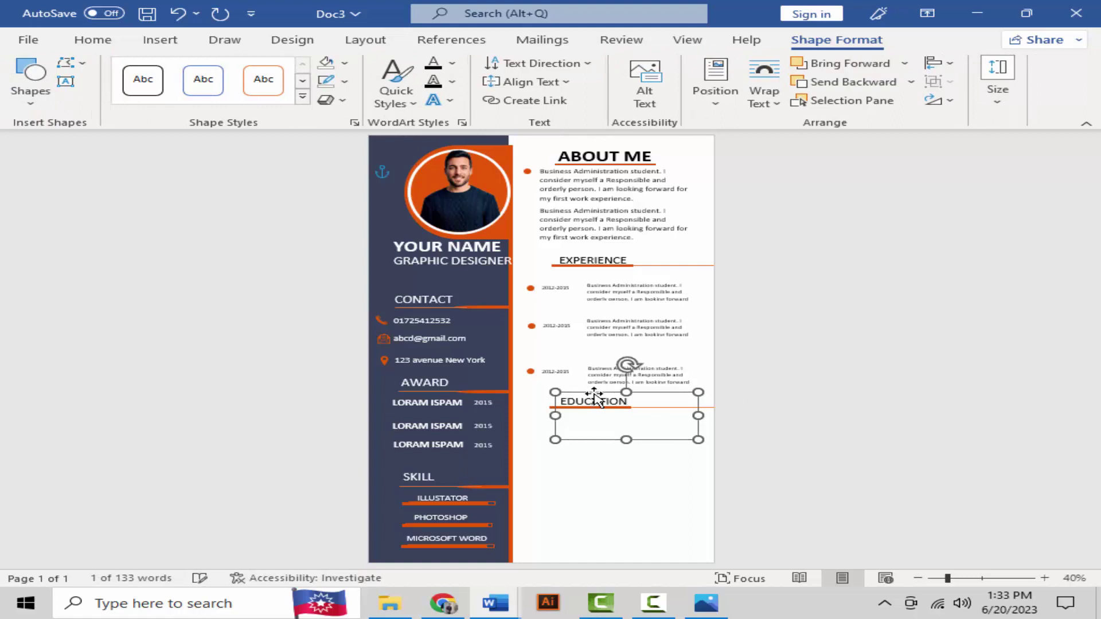
key(Left)
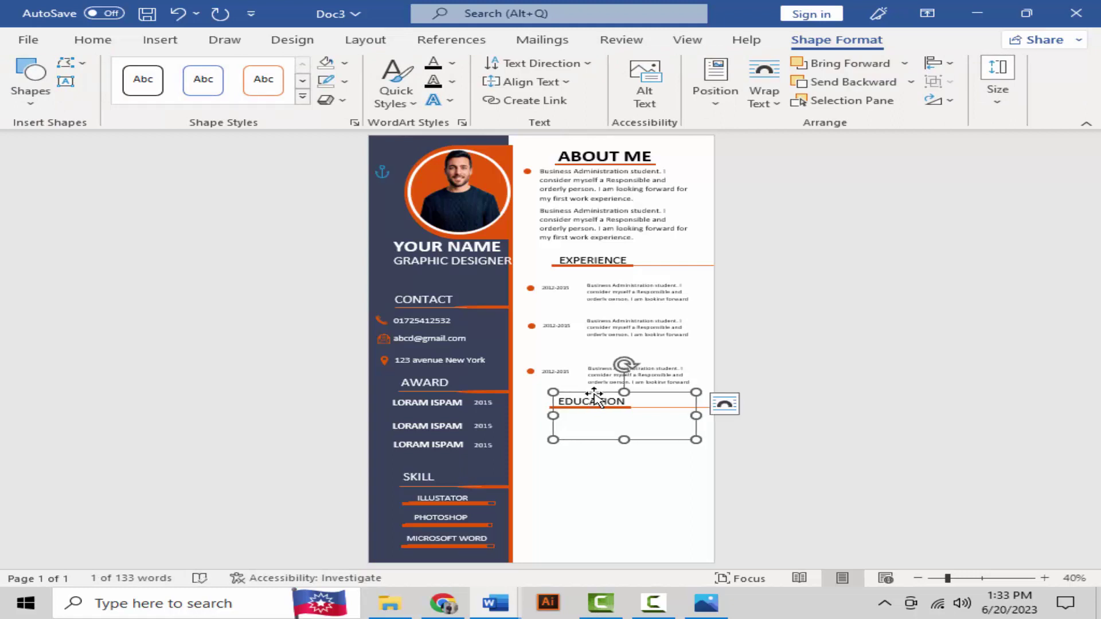
key(Right)
click(682, 398)
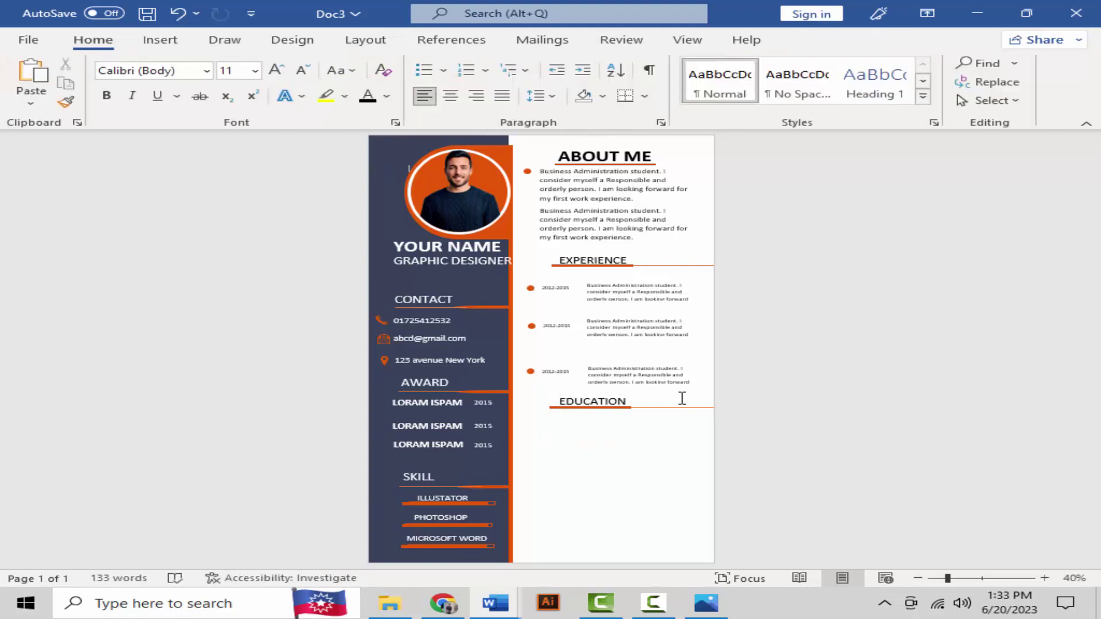
Step: Copy the orange dot beside the first 2012-2015 Experience entry and paste a duplicate
scroll(578, 373, up, 1)
scroll(576, 370, up, 1)
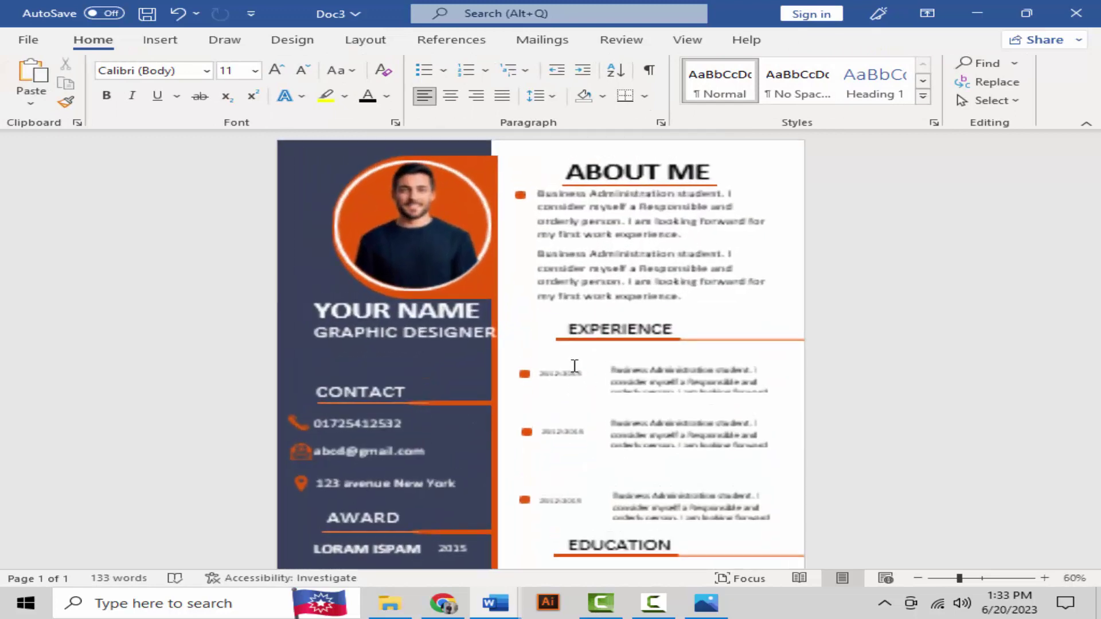
scroll(572, 365, down, 1)
scroll(577, 364, down, 1)
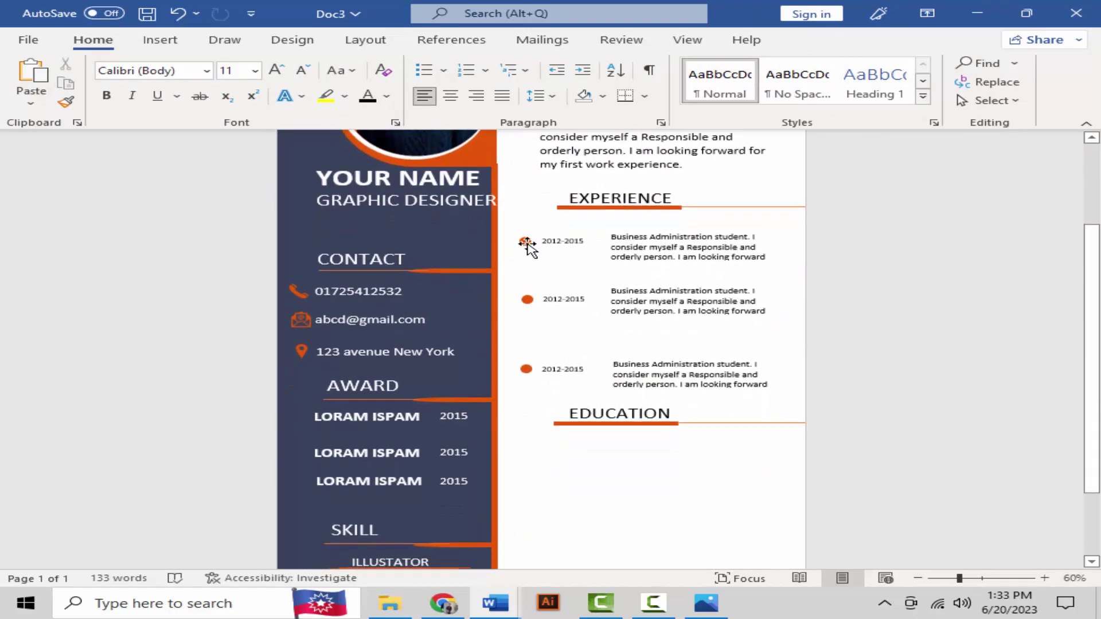
click(525, 243)
right_click(525, 243)
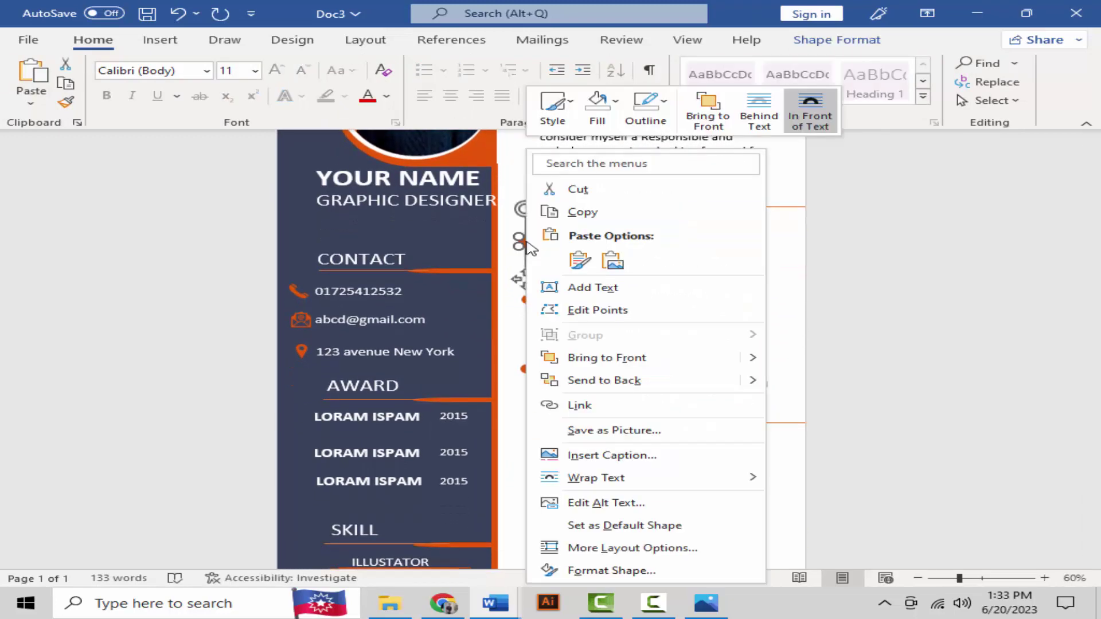
click(579, 212)
right_click(904, 251)
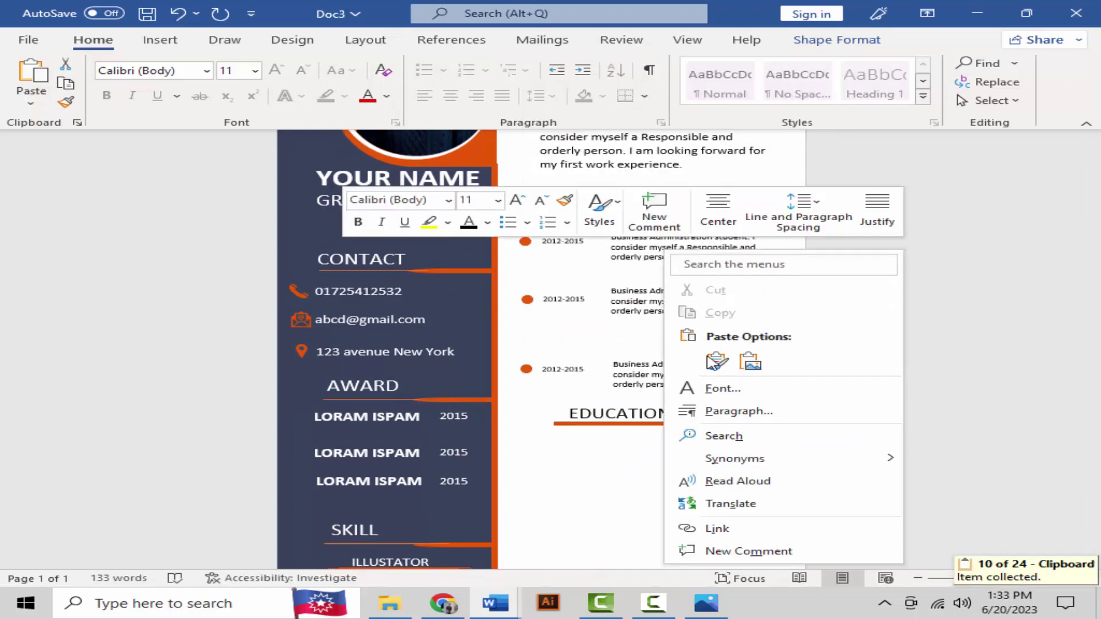
click(712, 362)
Step: Move the pasted dot onto the timeline beside the first Education entry
scroll(386, 210, up, 3)
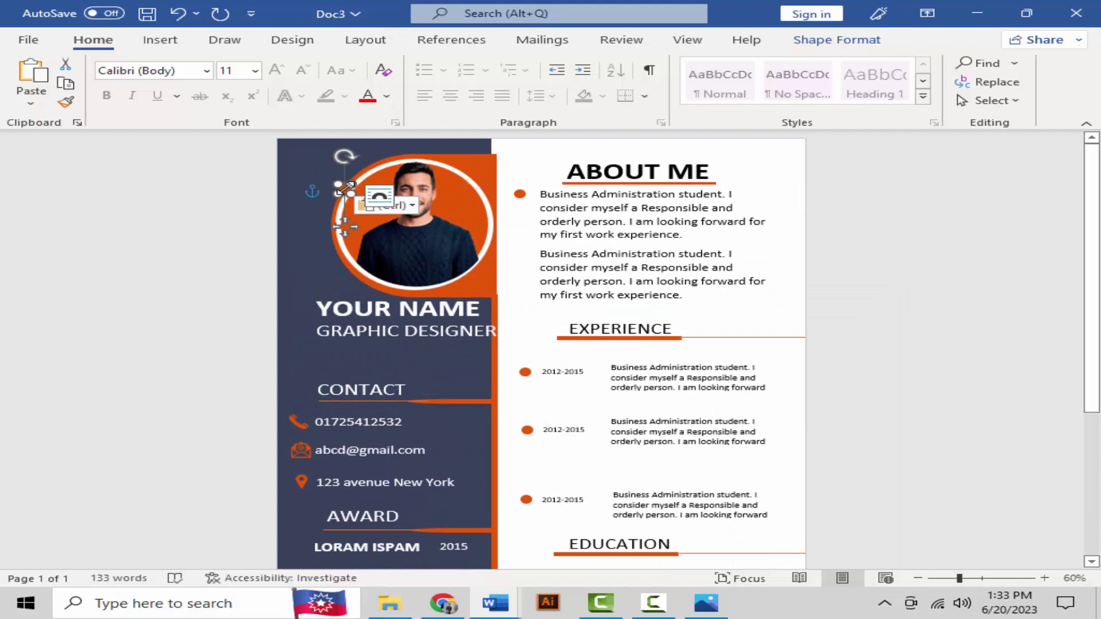
ctrl+scroll(346, 187, up, 1)
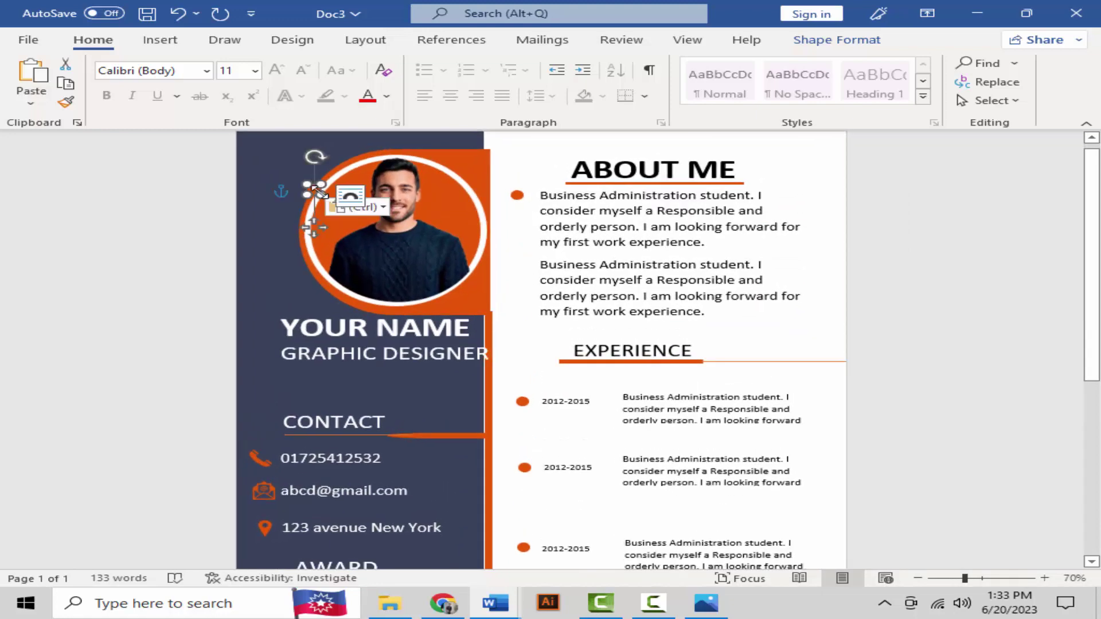
drag(316, 190, 522, 363)
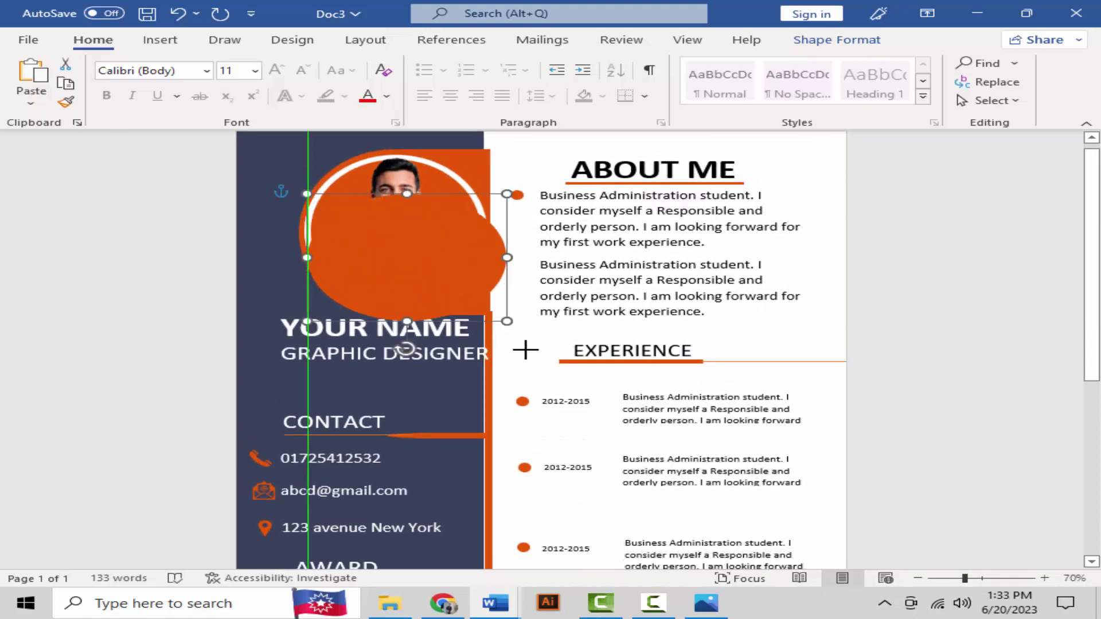
key(ctrl+z)
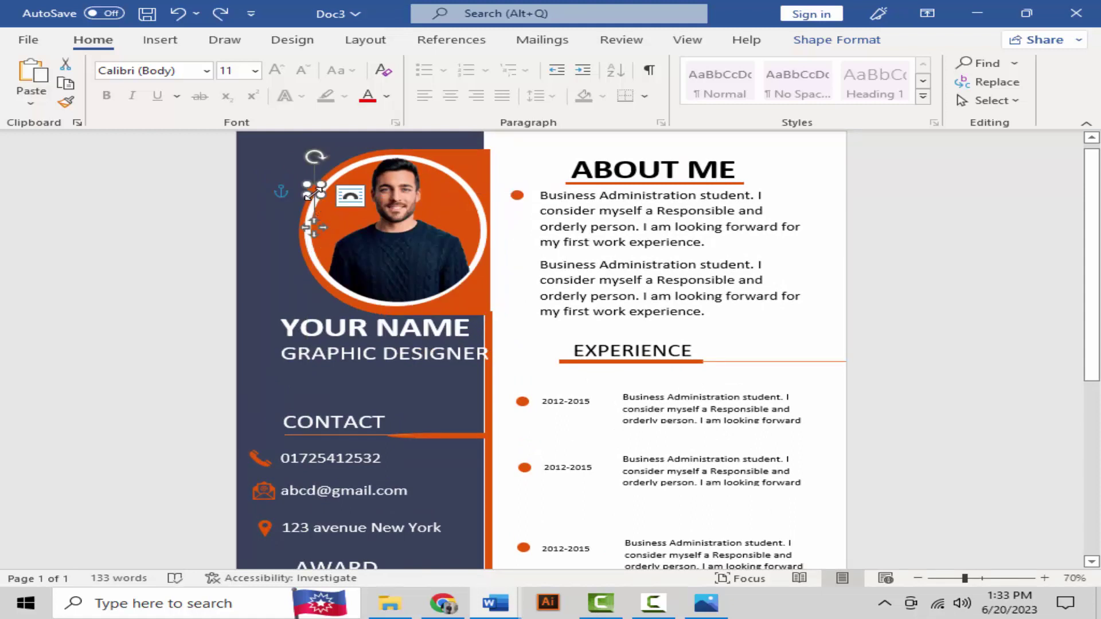
mouse_move(313, 191)
mouse_down()
mouse_move(536, 566)
mouse_move(527, 564)
mouse_up()
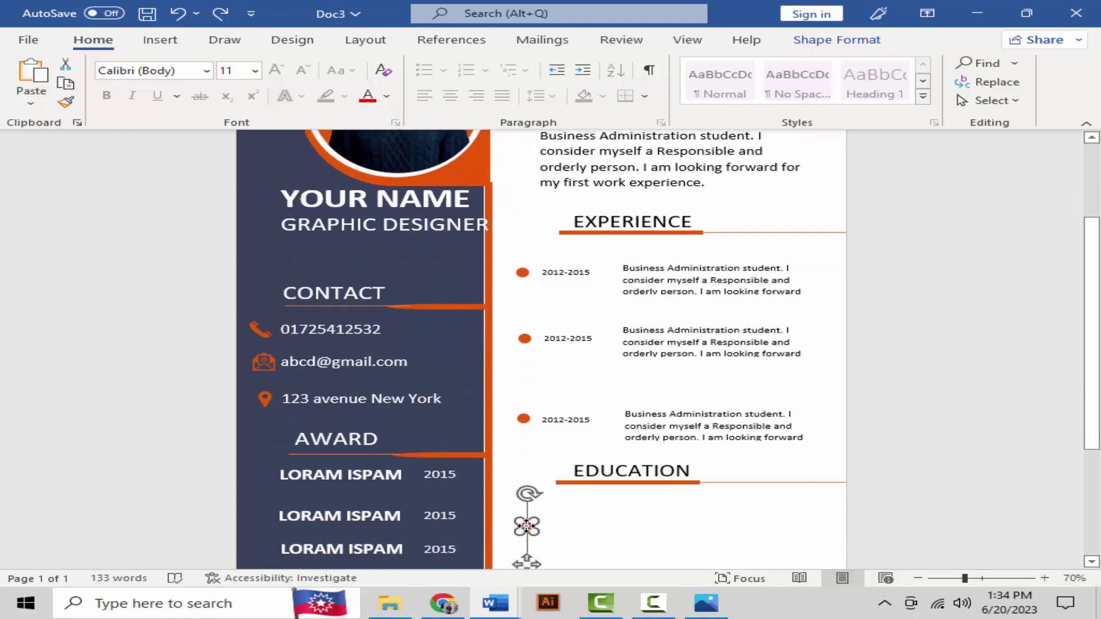
drag(527, 527, 526, 527)
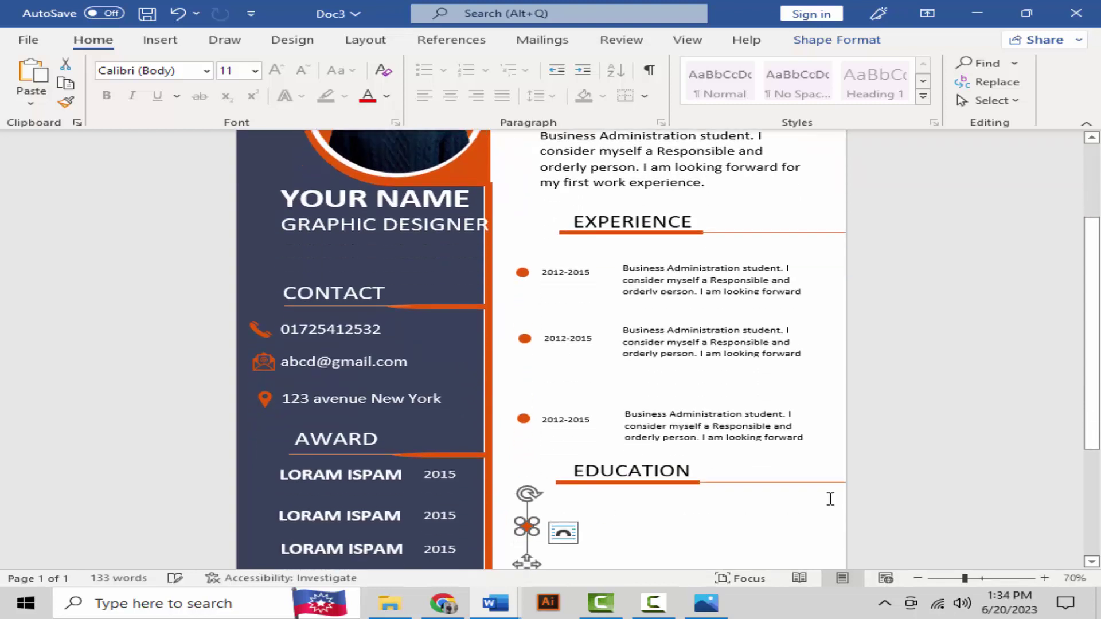
right_click(875, 434)
key(Escape)
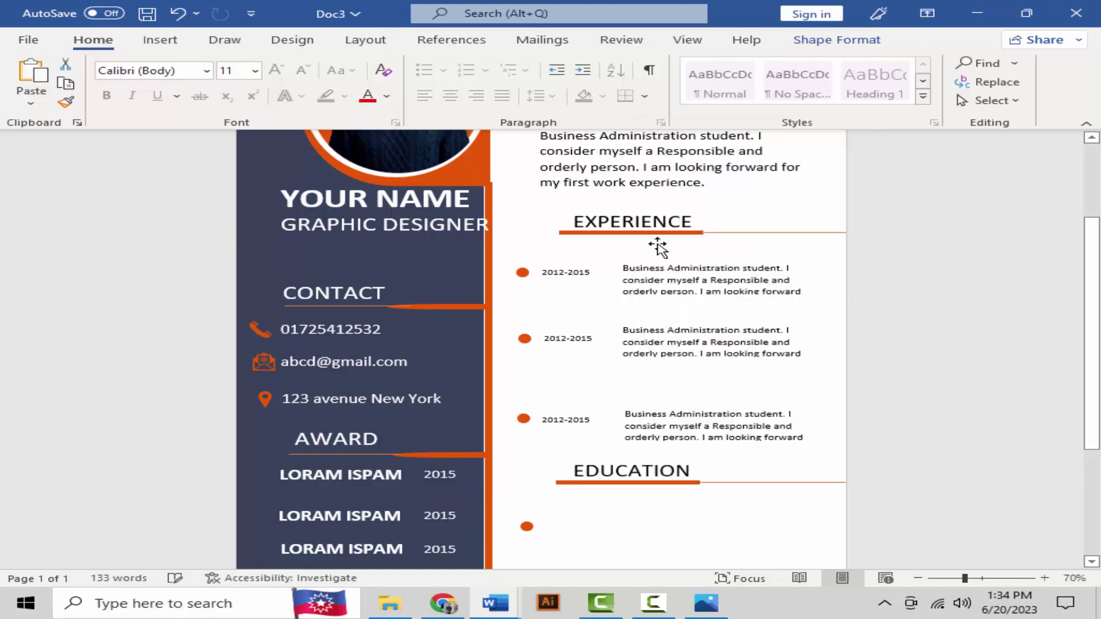
Step: Paste another orange dot and line it up on the timeline below the first Education dot
key(ctrl+z)
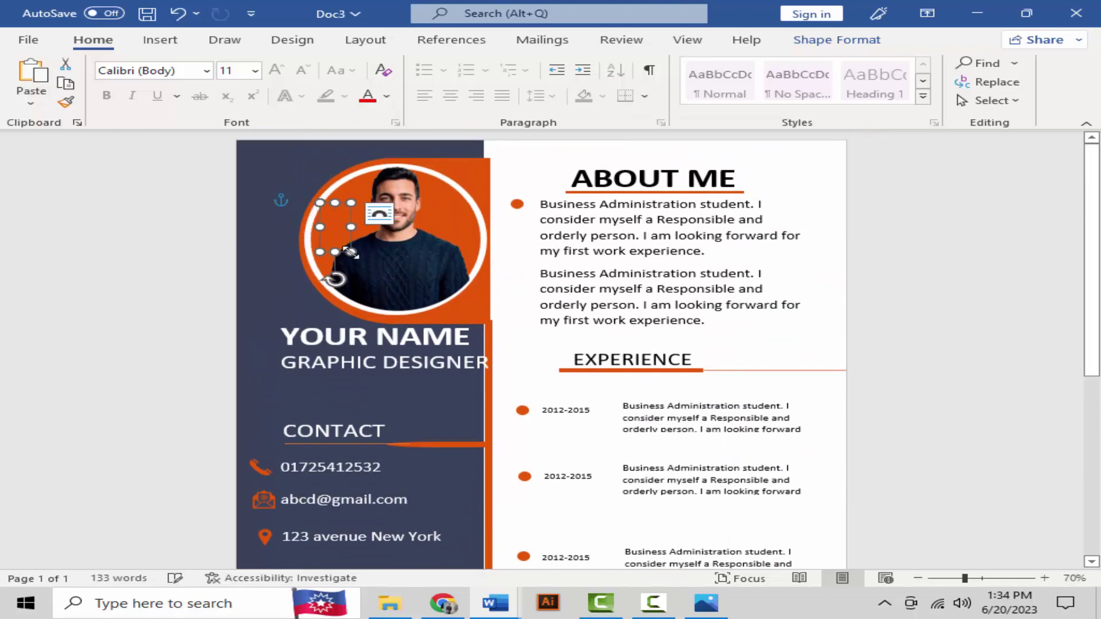
key(Escape)
click(350, 204)
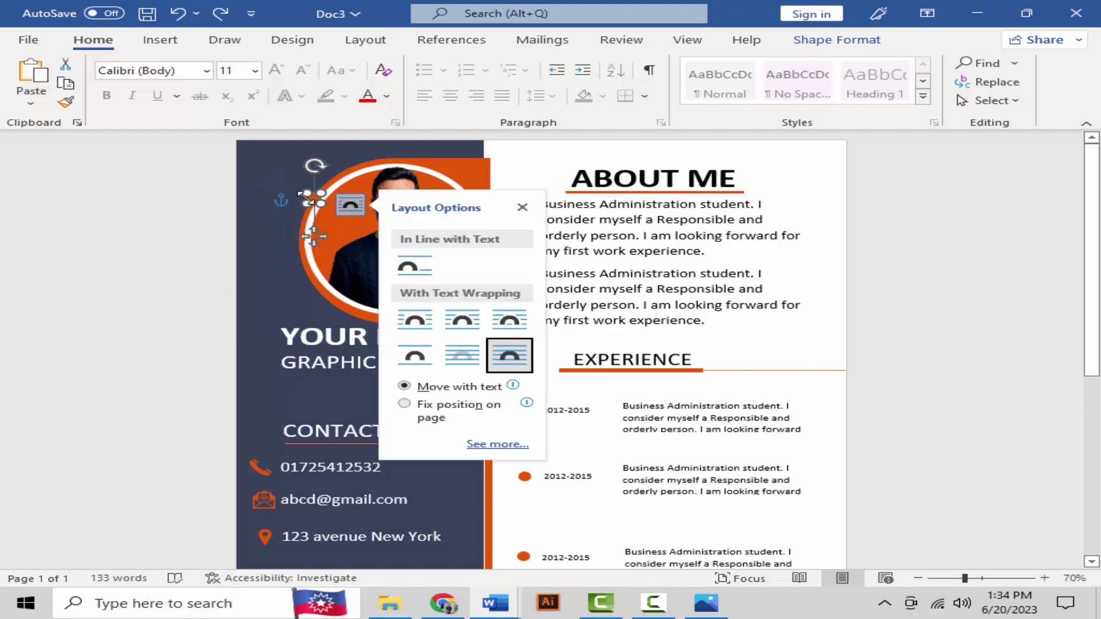
click(522, 208)
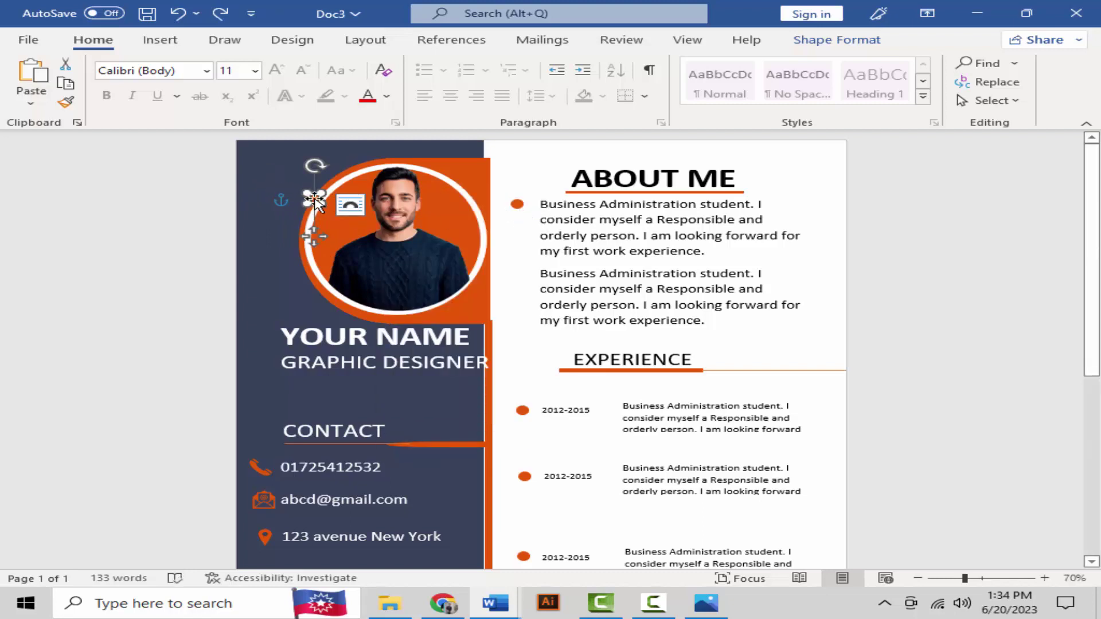
drag(315, 201, 550, 563)
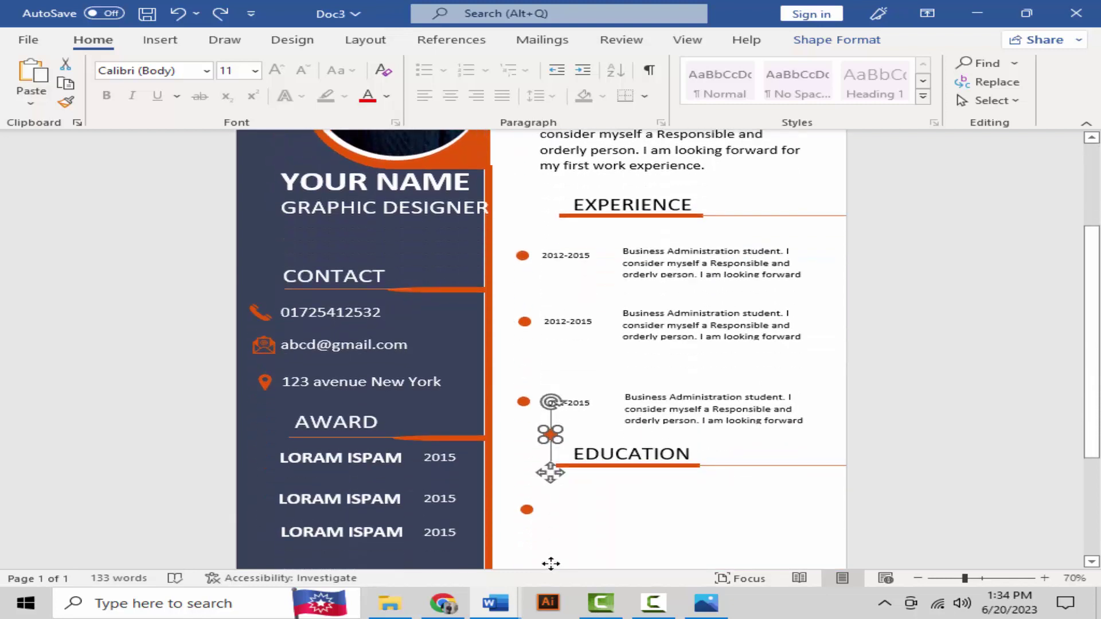
mouse_move(550, 564)
mouse_down()
mouse_move(507, 501)
mouse_move(531, 504)
mouse_up()
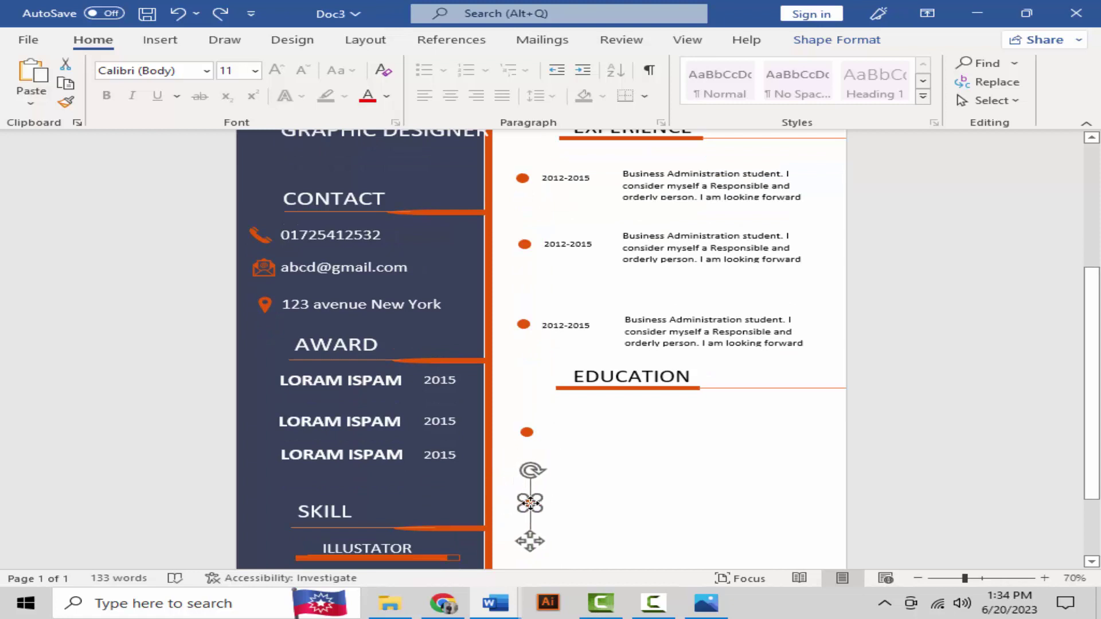
drag(530, 504, 527, 503)
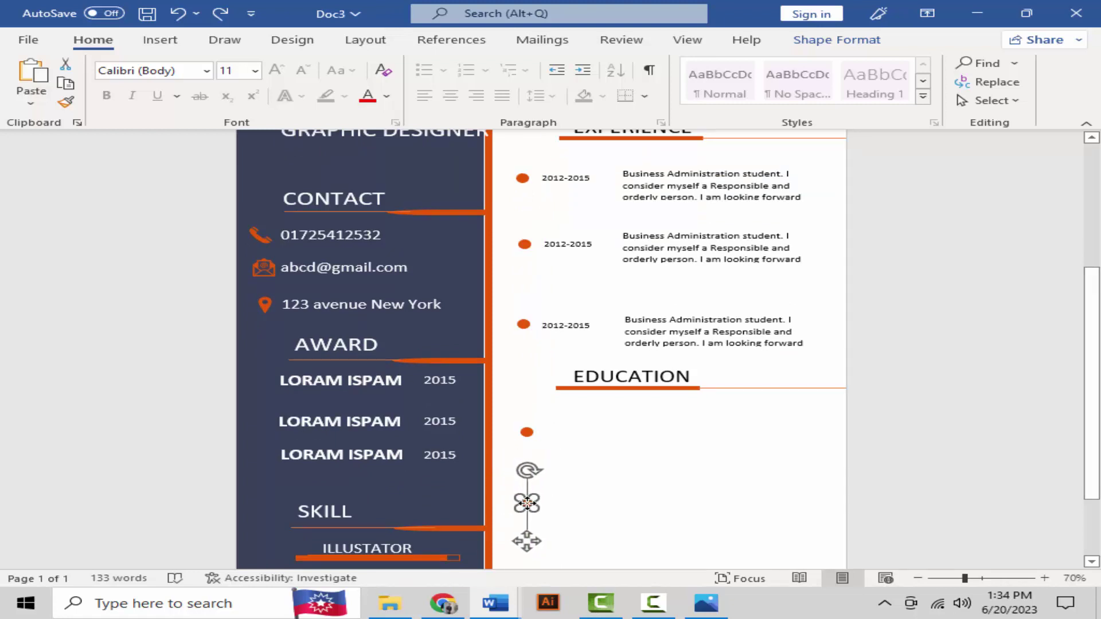
right_click(765, 472)
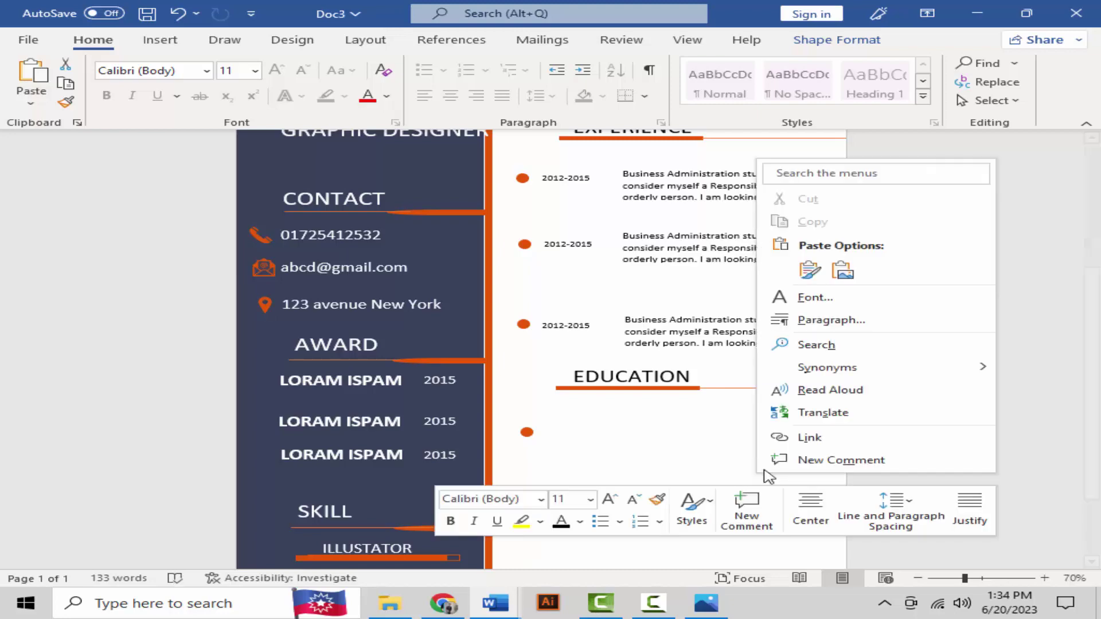
key(Escape)
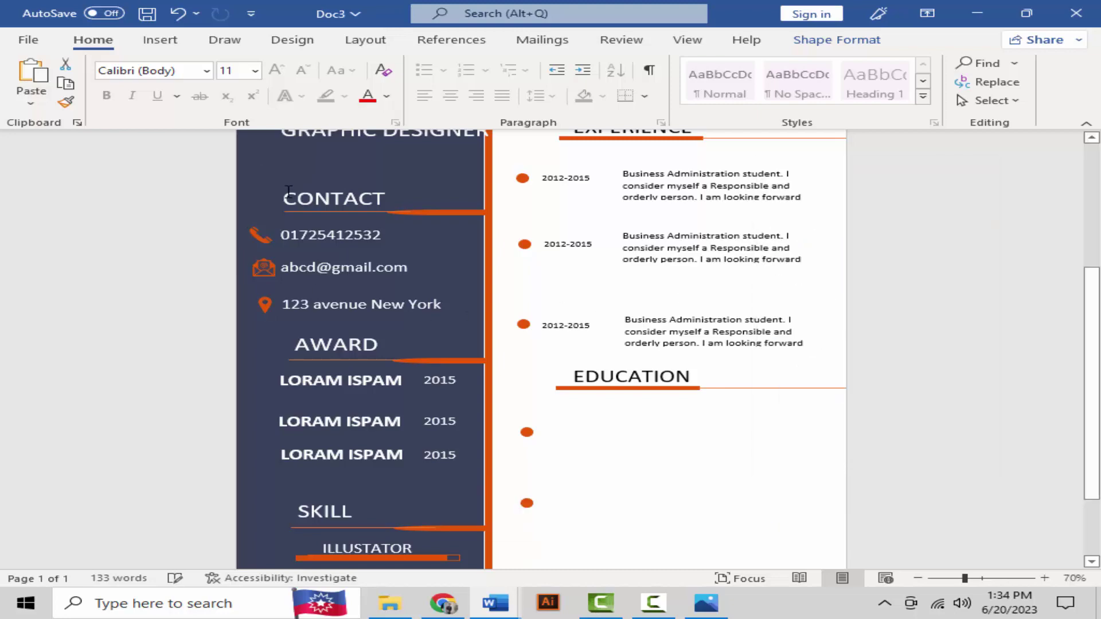
Step: Paste a third orange dot and place it below the second Education dot
key(ctrl+v)
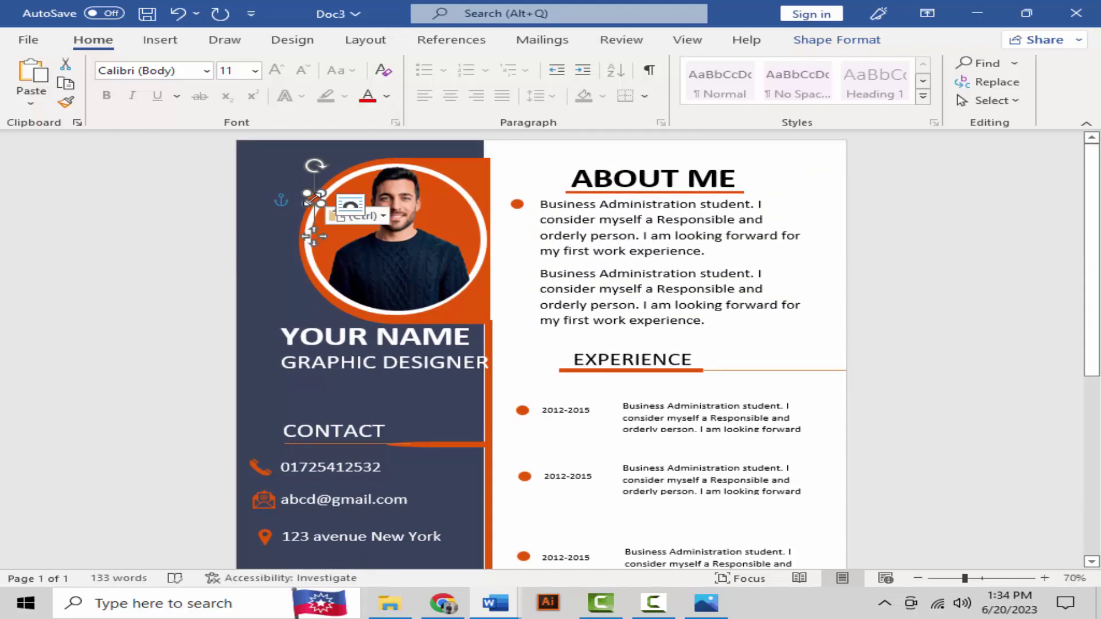
drag(317, 201, 531, 564)
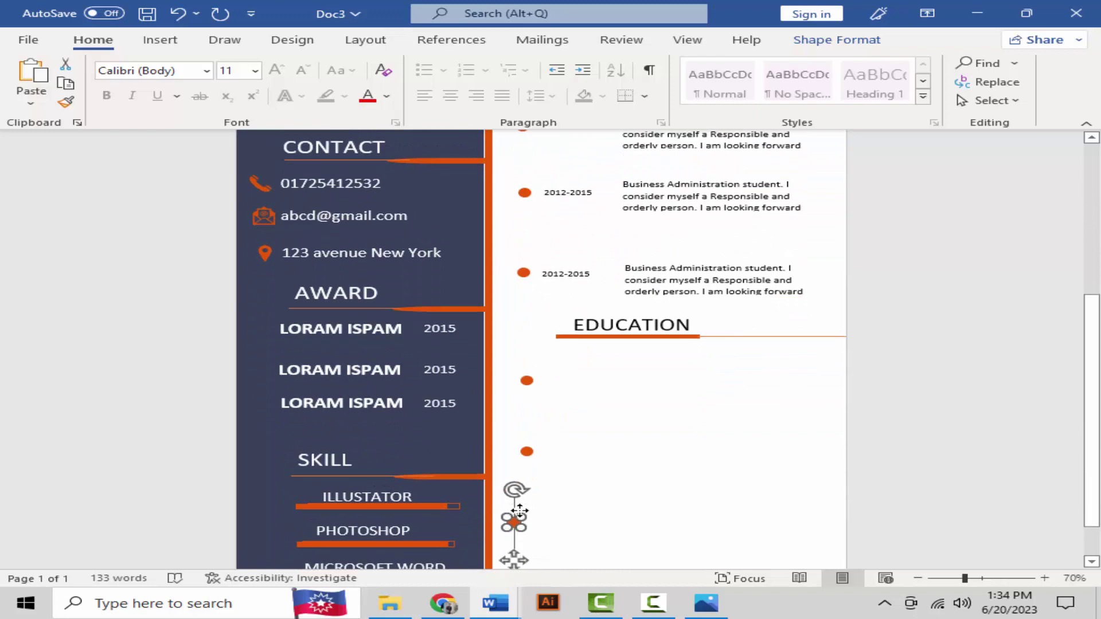
drag(531, 565, 527, 559)
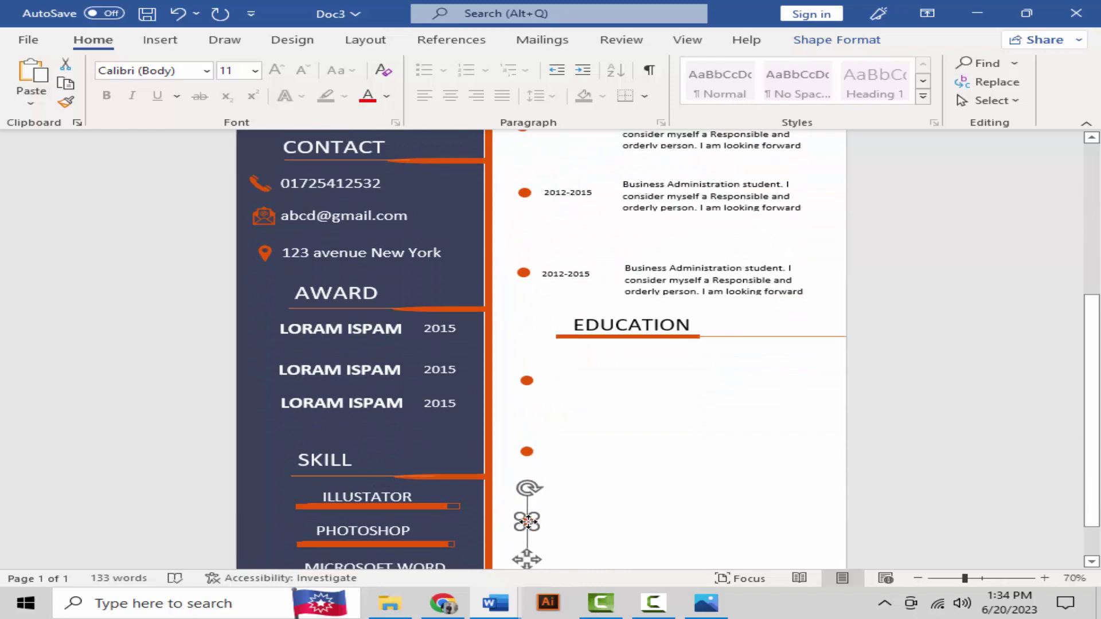
drag(528, 522, 528, 521)
click(838, 425)
scroll(838, 425, up, 3)
ctrl+scroll(770, 412, down, 2)
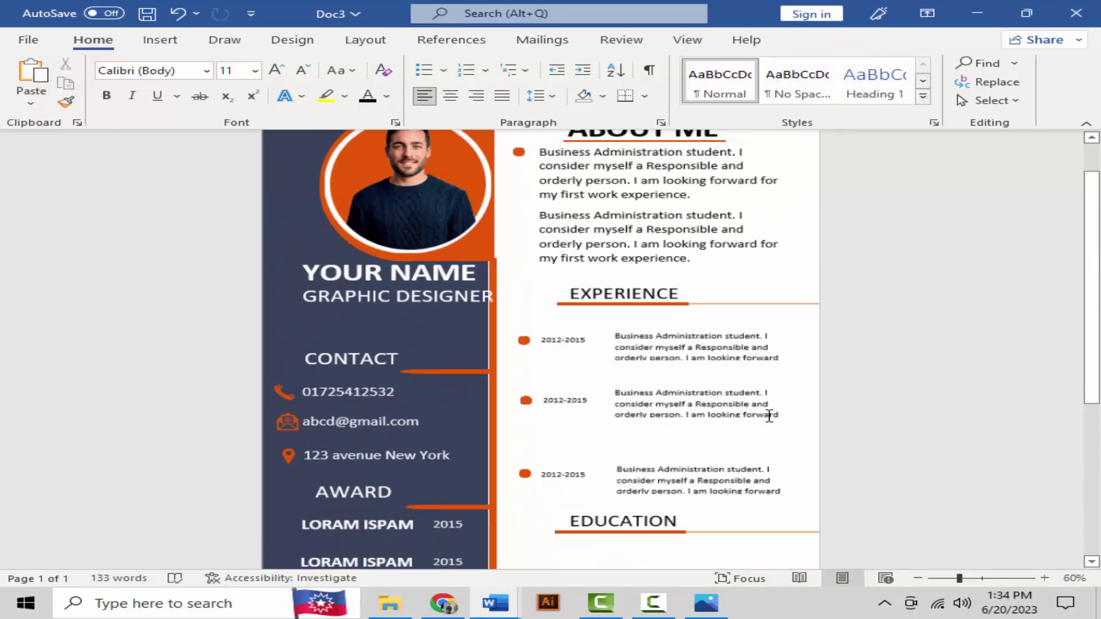
scroll(717, 419, down, 2)
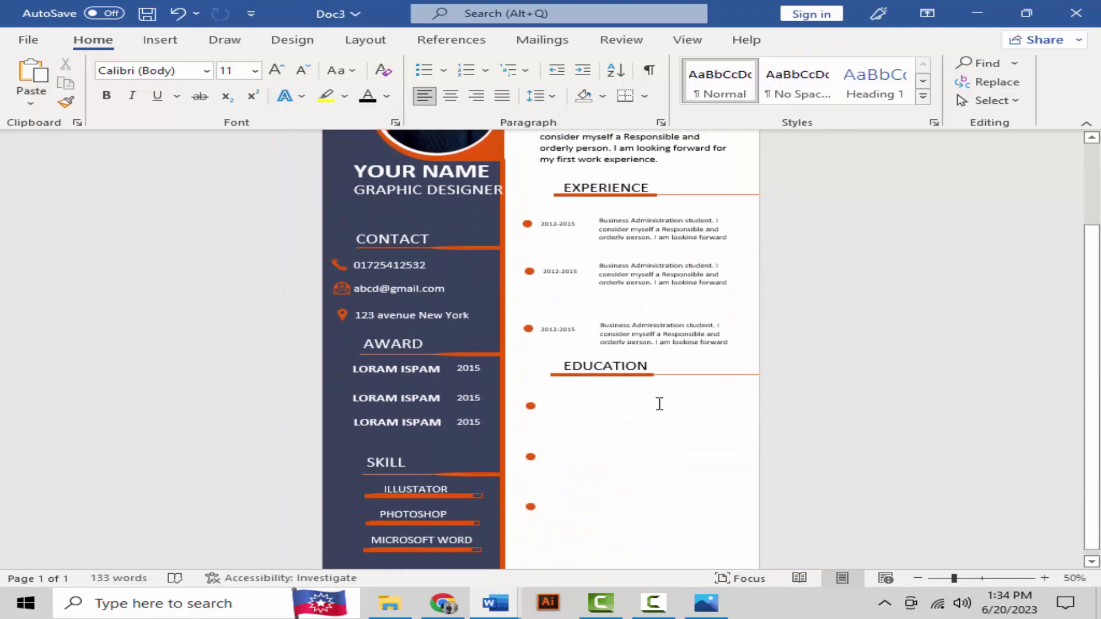
Step: Copy the first Experience description text box and place it beside the first Education dot
click(651, 221)
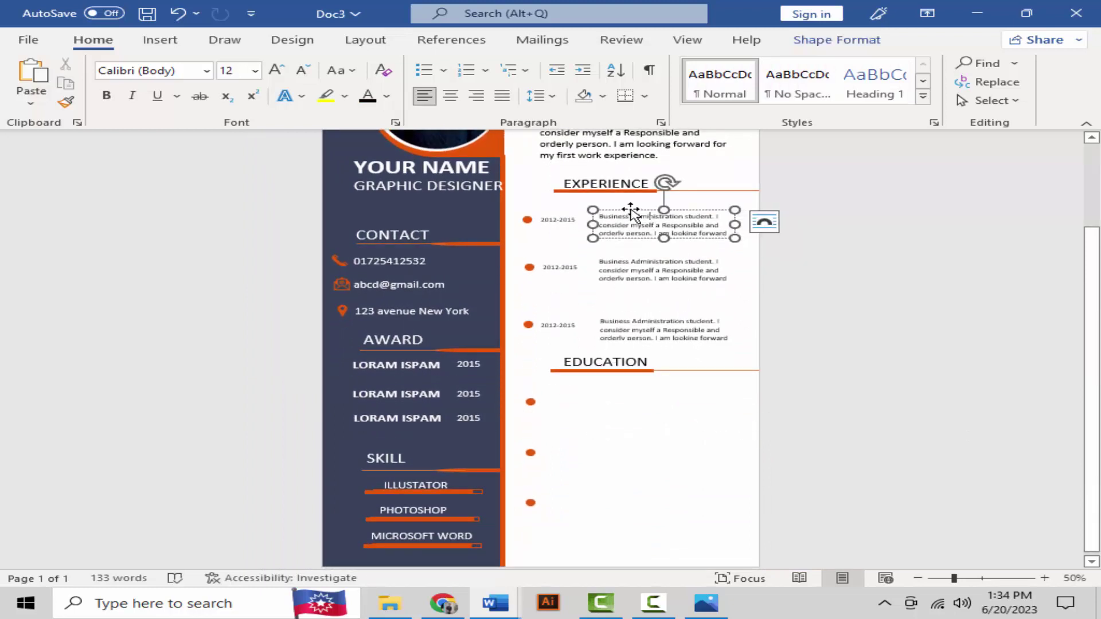
right_click(631, 213)
click(675, 211)
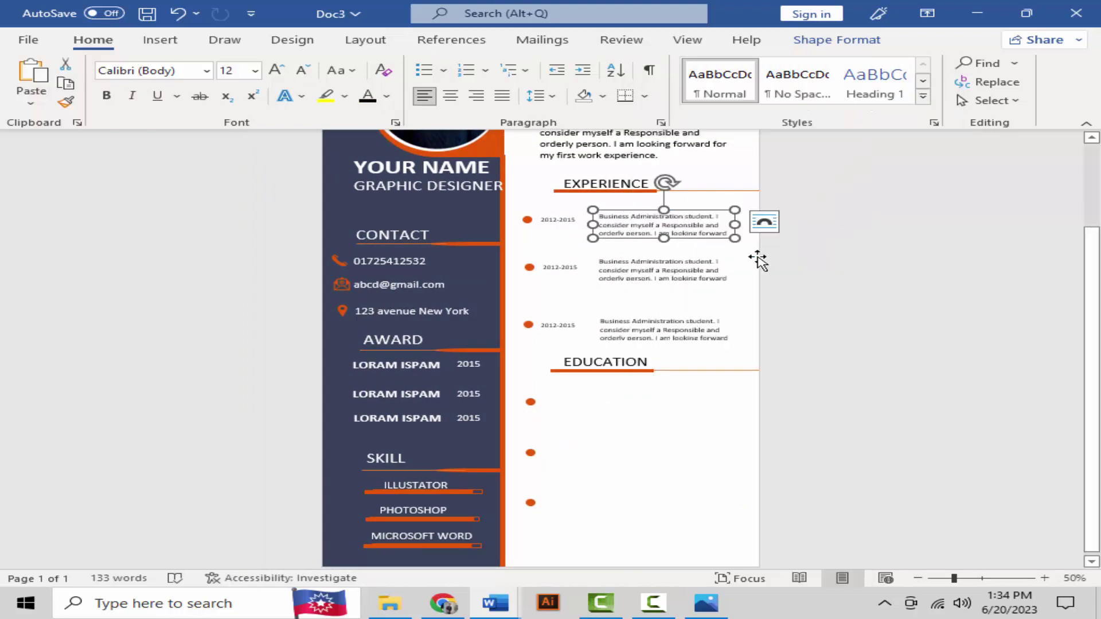
right_click(841, 295)
click(893, 381)
scroll(791, 351, up, 3)
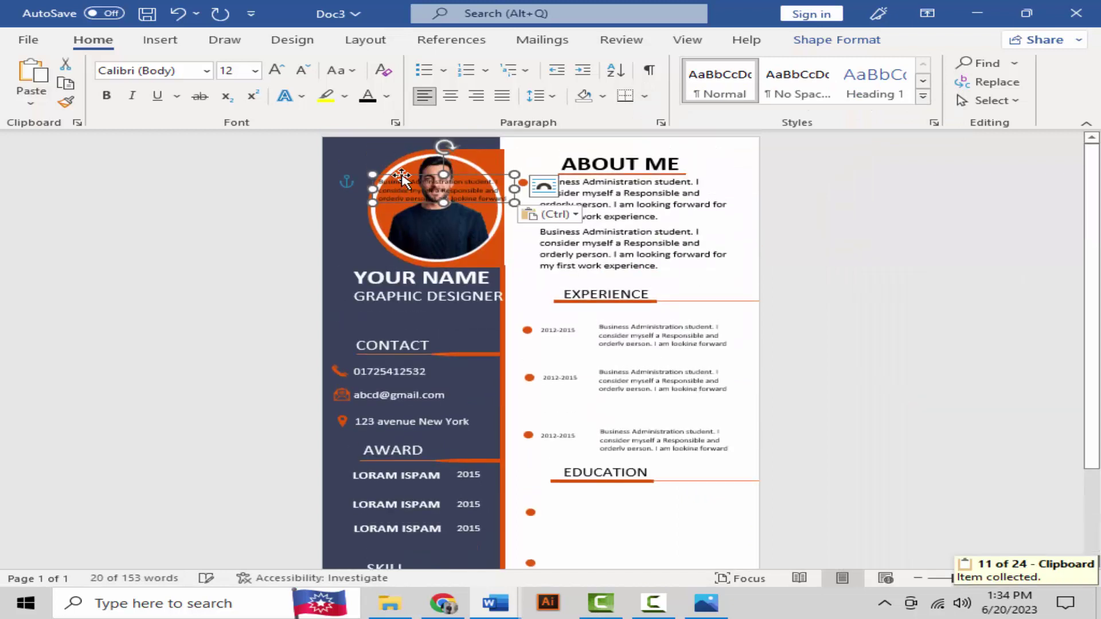
mouse_move(403, 179)
mouse_down()
mouse_move(585, 510)
mouse_move(625, 503)
mouse_up()
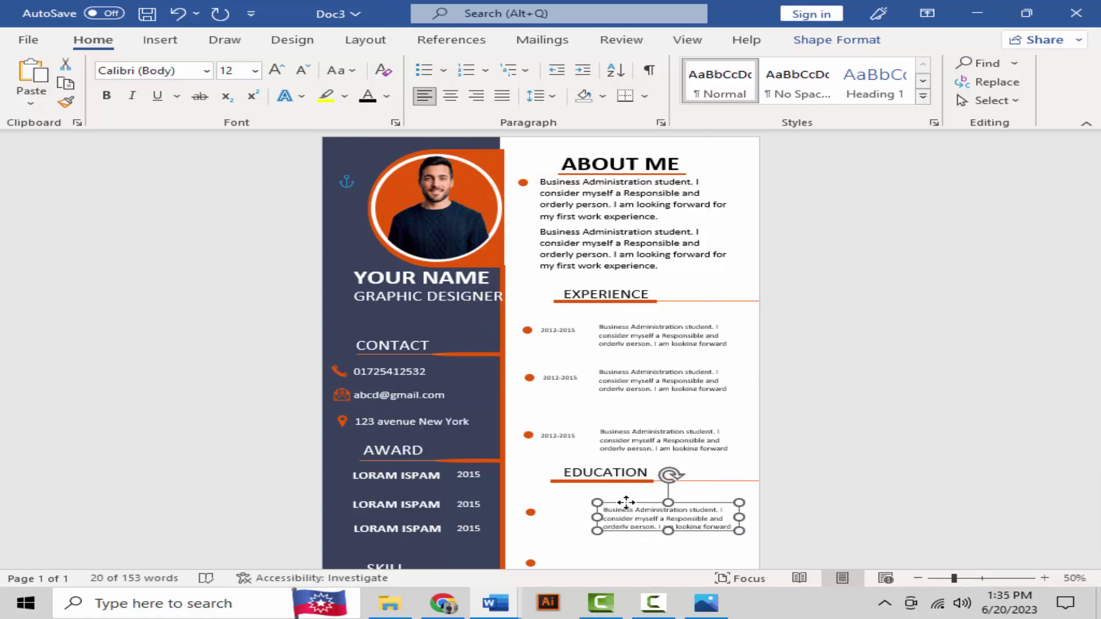
scroll(628, 496, down, 2)
scroll(628, 496, down, 2)
click(867, 406)
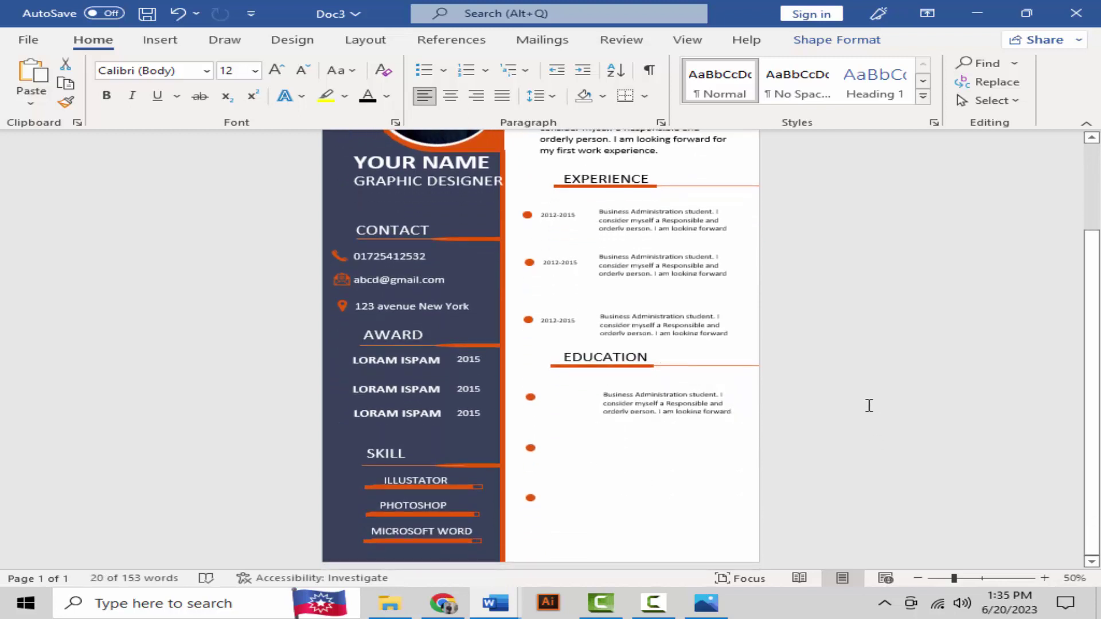
Step: Paste two more description text boxes beside the second and third Education dots
scroll(854, 447, up, 3)
right_click(850, 417)
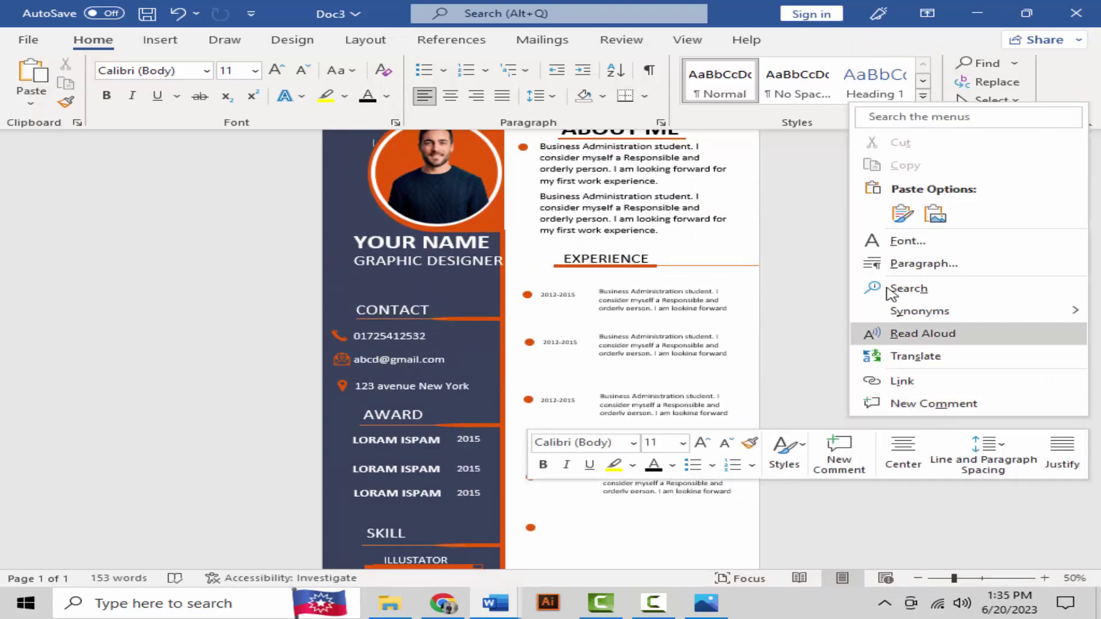
click(872, 229)
key(ctrl+v)
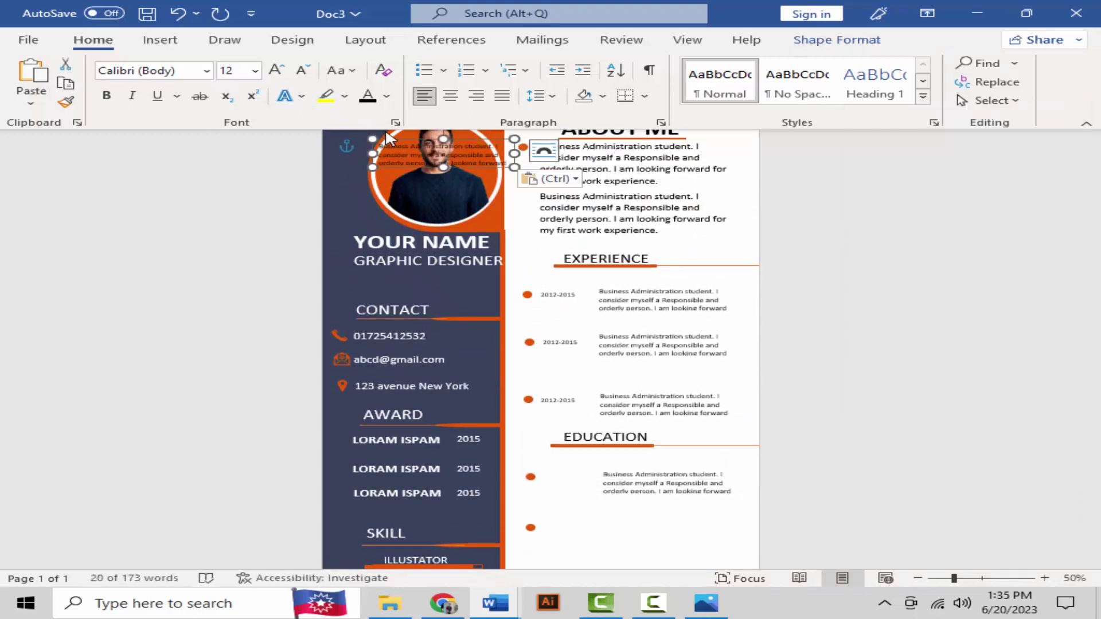
mouse_move(400, 142)
mouse_down()
mouse_move(630, 532)
mouse_move(626, 519)
mouse_up()
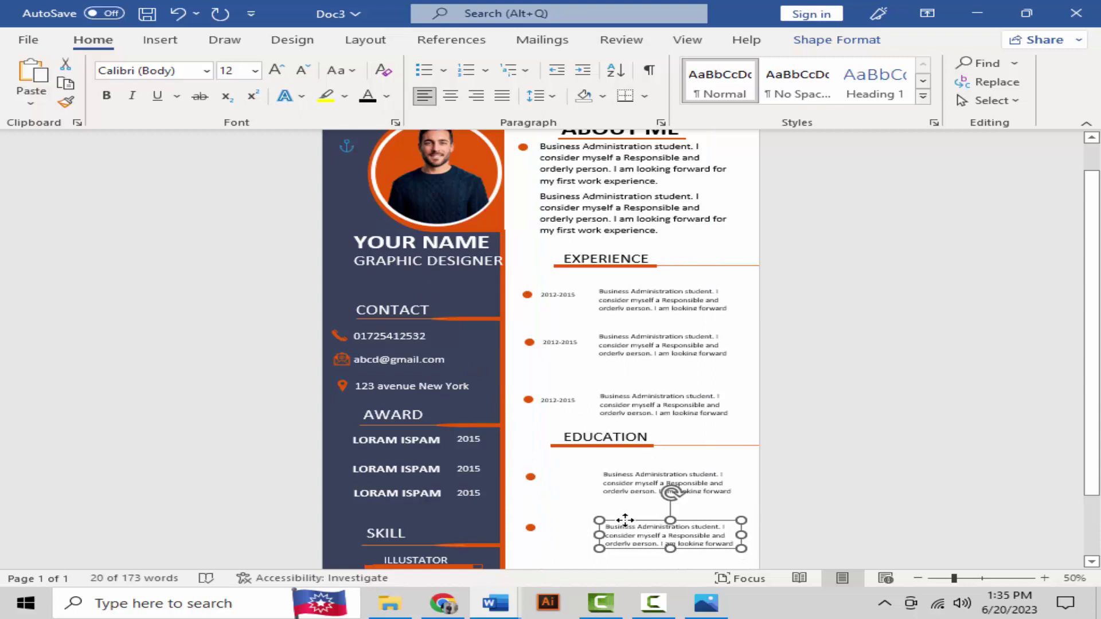
right_click(841, 401)
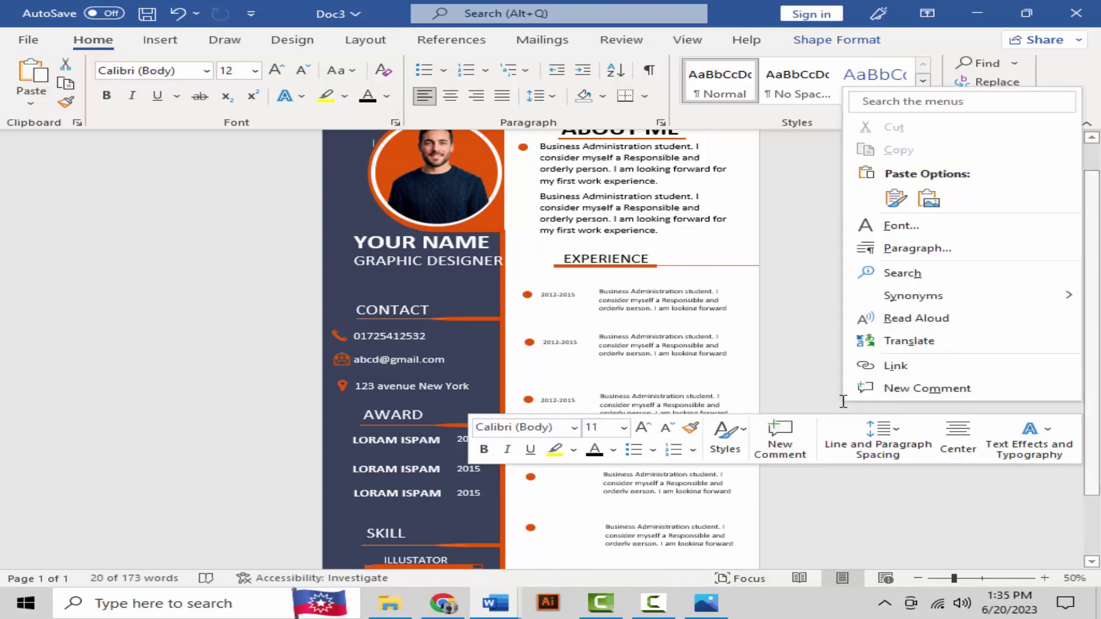
click(893, 199)
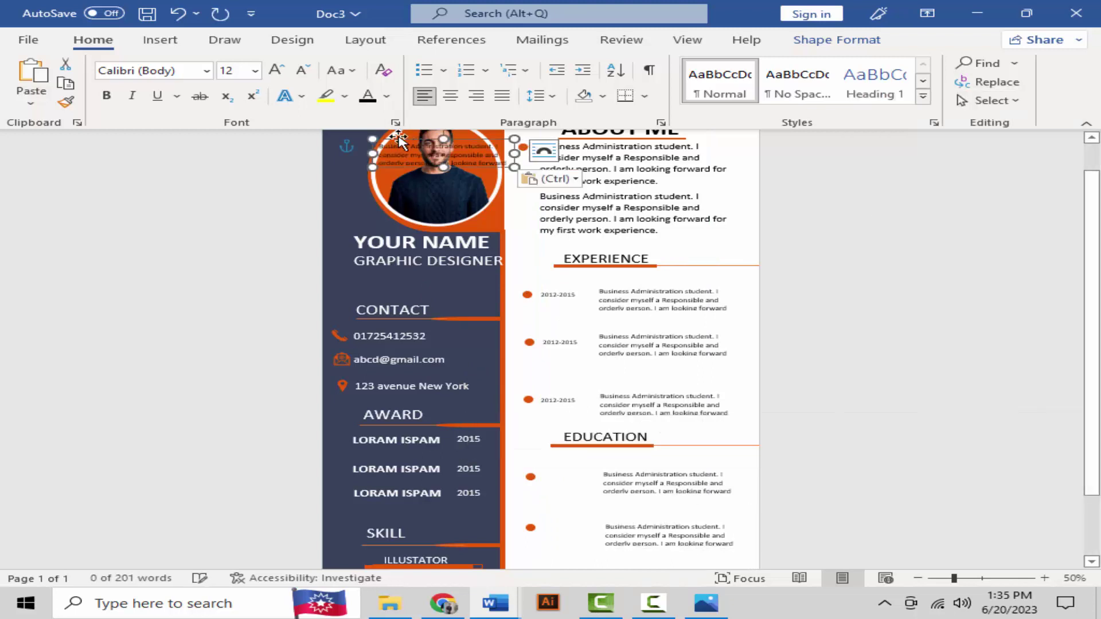
mouse_move(470, 206)
mouse_down()
mouse_move(625, 524)
mouse_move(626, 511)
mouse_up()
scroll(780, 453, down, 1)
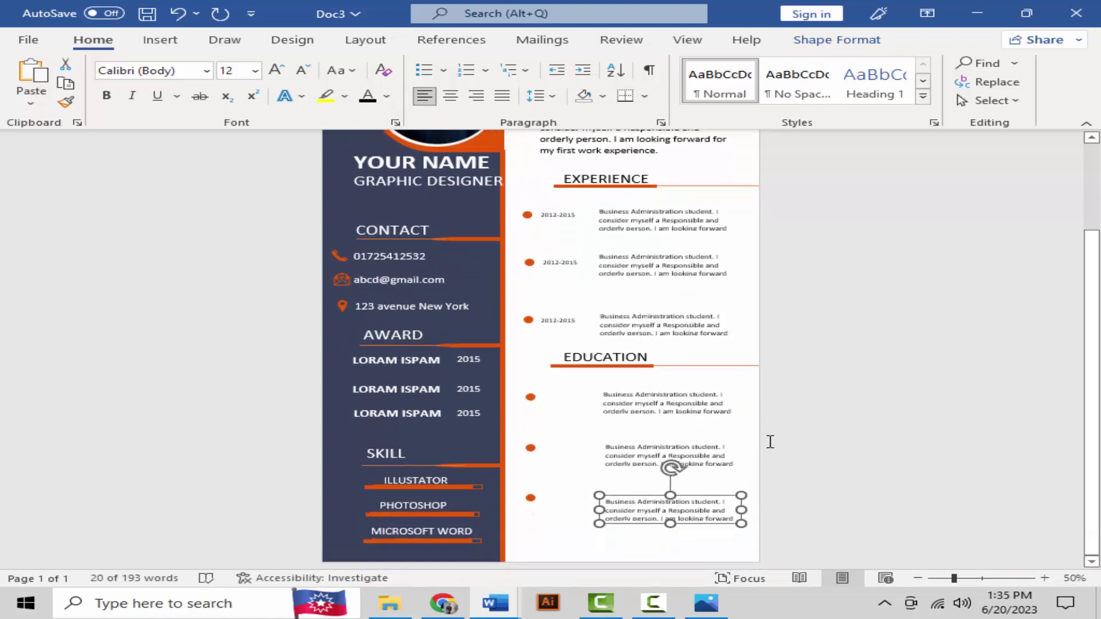
scroll(802, 456, up, 3)
click(569, 363)
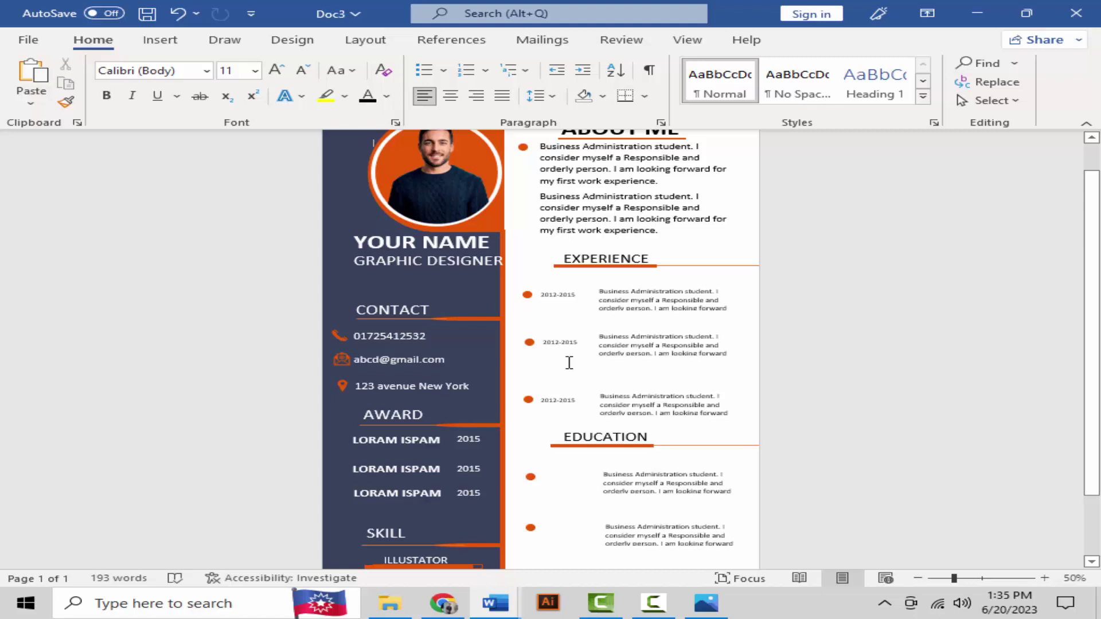
Step: Copy the 2012-2015 date box and place a copy by the first Education entry
click(559, 295)
right_click(559, 295)
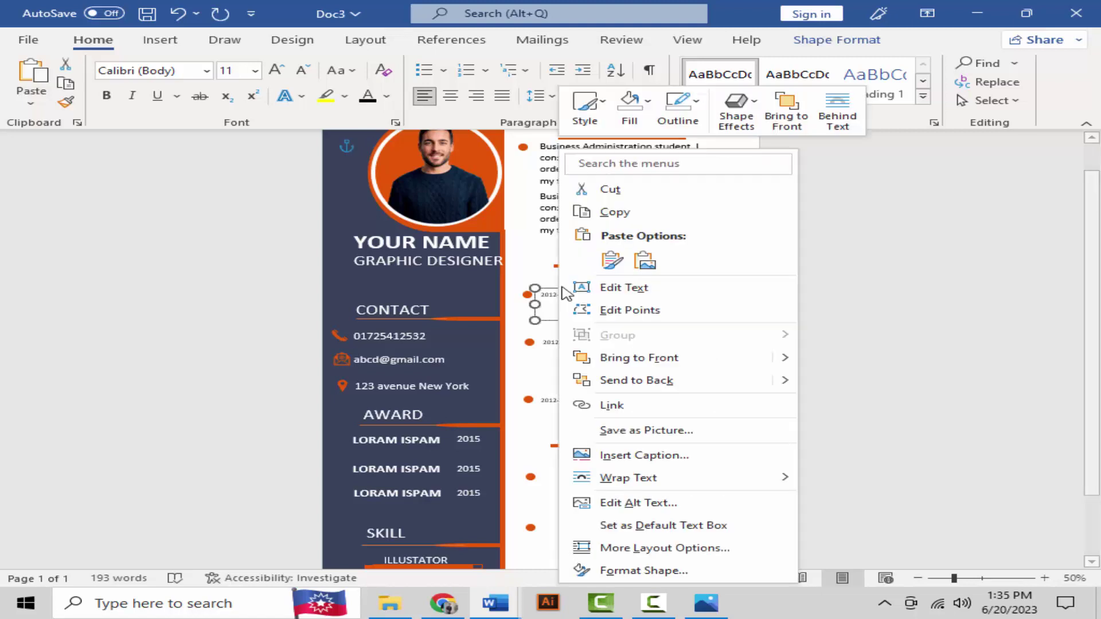
click(599, 213)
scroll(745, 266, down, 1)
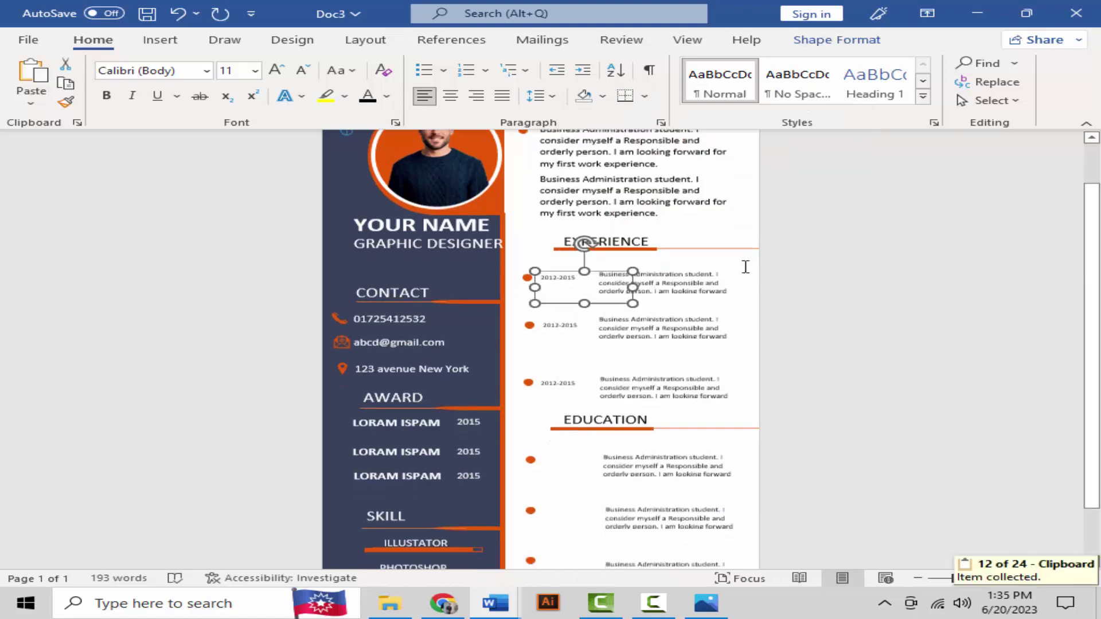
right_click(791, 279)
click(835, 376)
scroll(607, 249, down, 1)
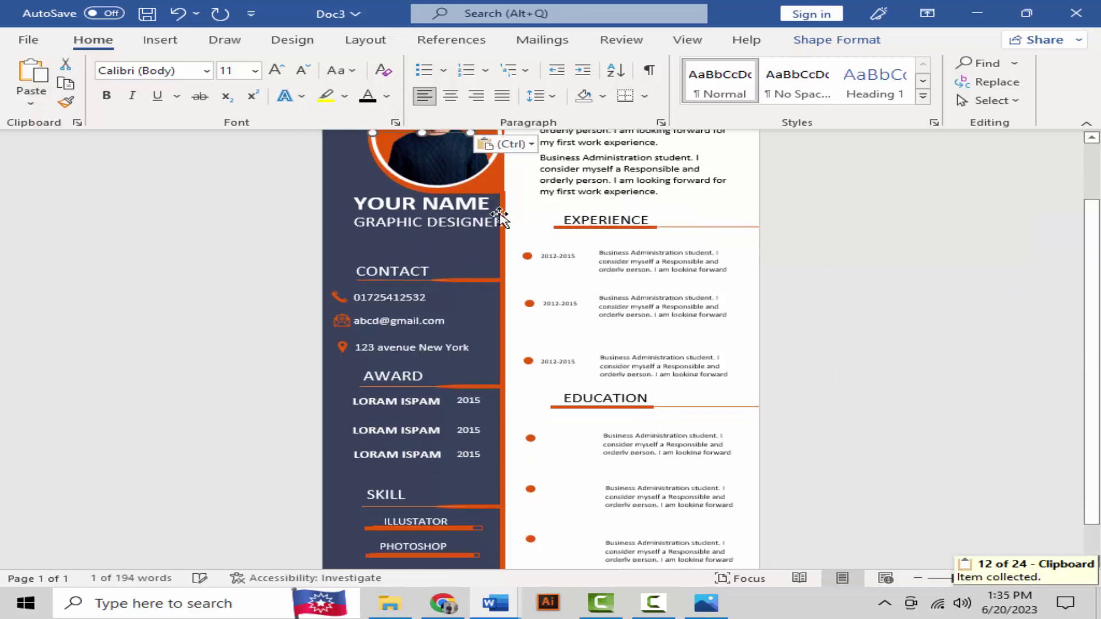
scroll(499, 190, up, 1)
scroll(401, 149, up, 1)
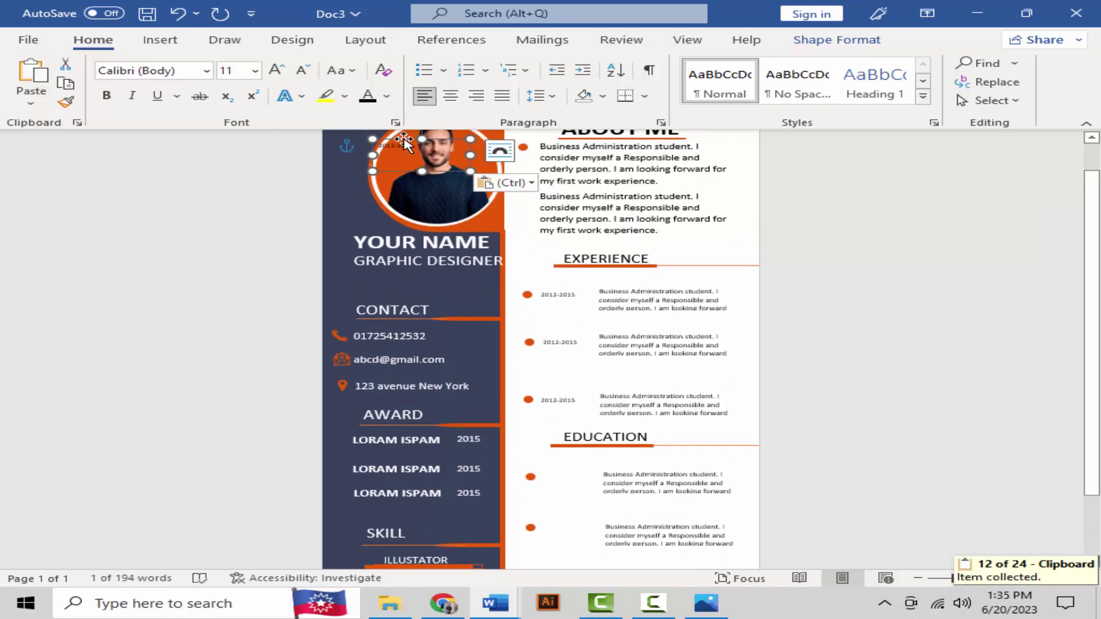
mouse_move(404, 141)
mouse_down()
mouse_move(549, 463)
mouse_move(570, 469)
mouse_up()
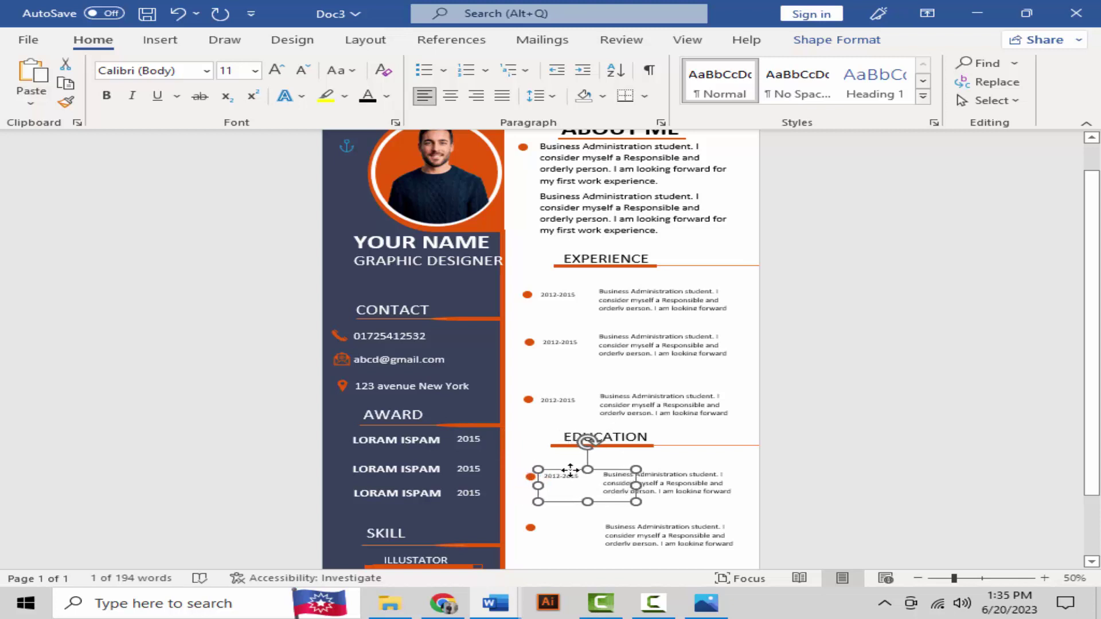
Step: Paste two more 2012-2015 dates by the second and third Education entries
scroll(688, 401, down, 4)
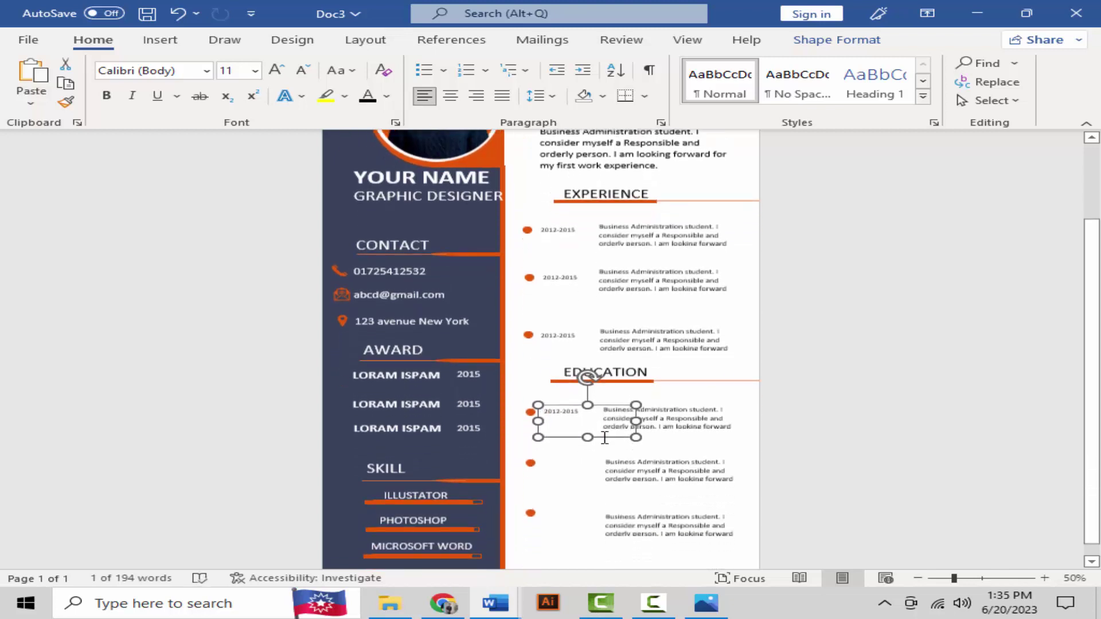
right_click(837, 372)
click(885, 180)
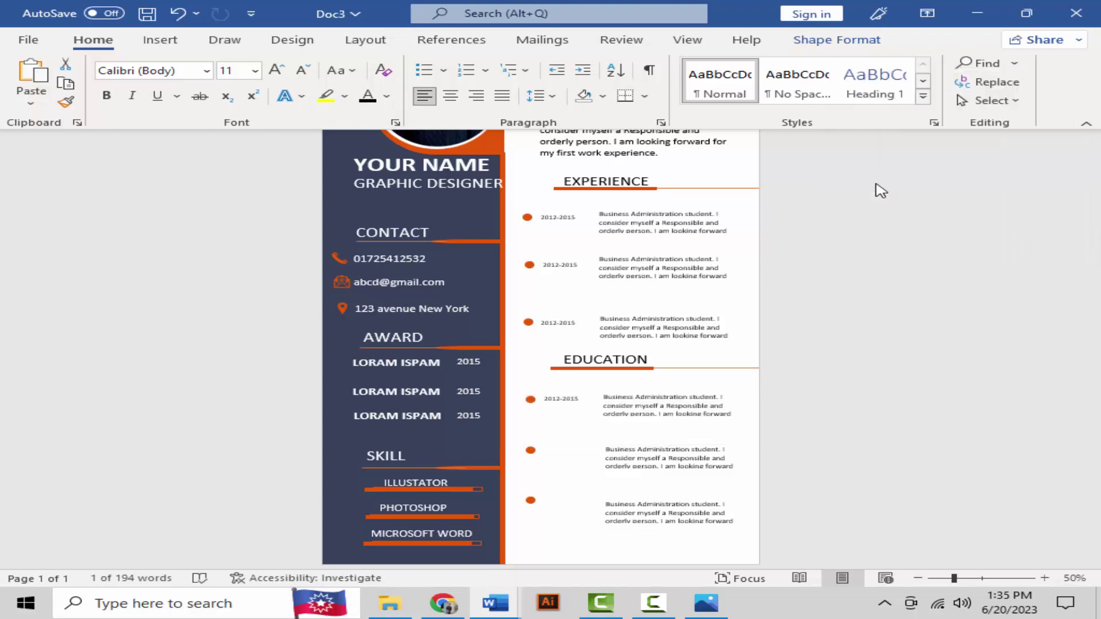
mouse_move(394, 177)
mouse_down()
mouse_move(559, 551)
mouse_move(570, 555)
mouse_up()
scroll(571, 554, down, 3)
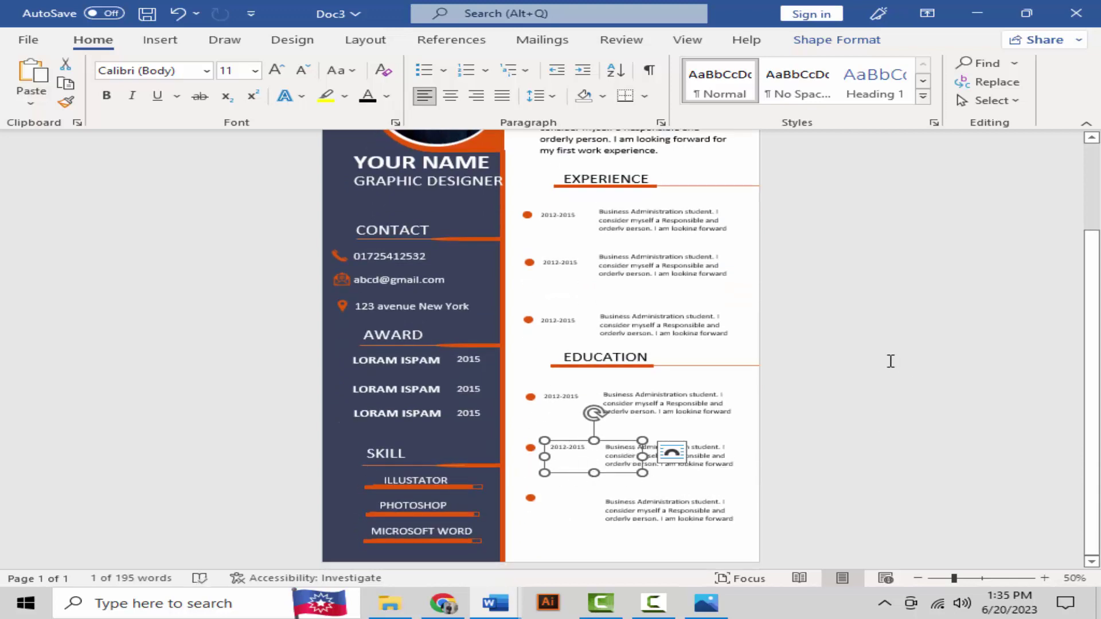
right_click(857, 351)
click(909, 150)
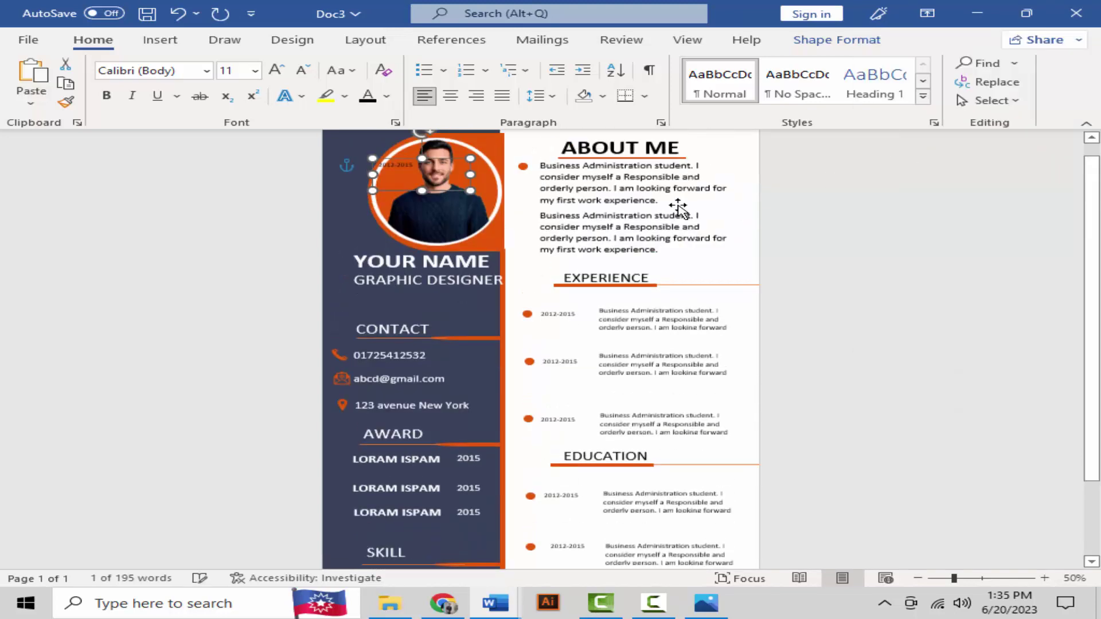
key(ctrl+v)
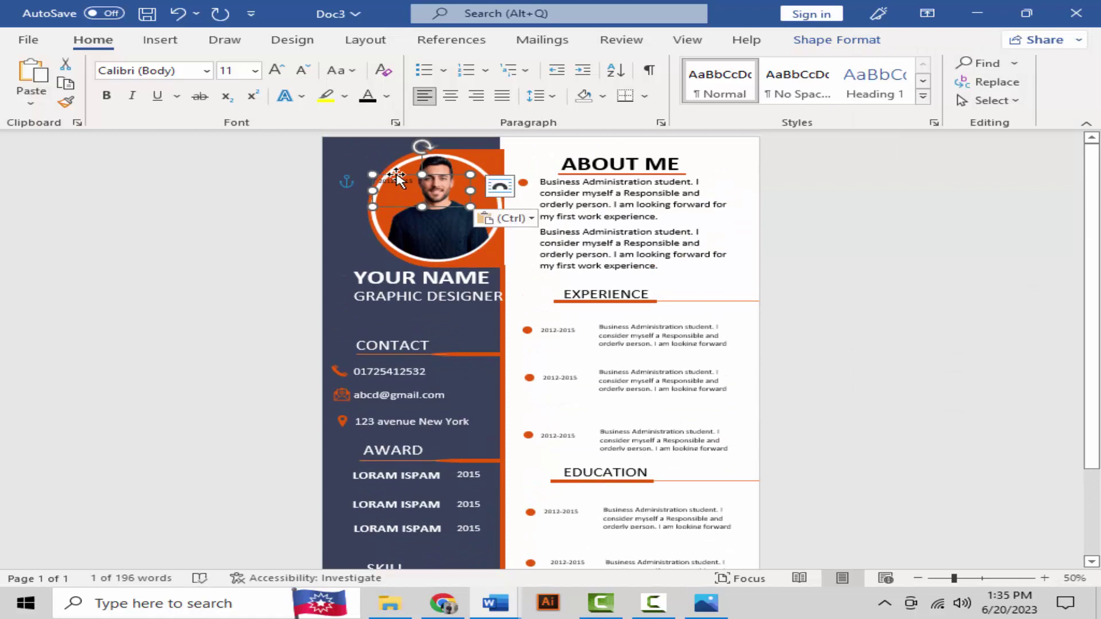
drag(397, 179, 557, 570)
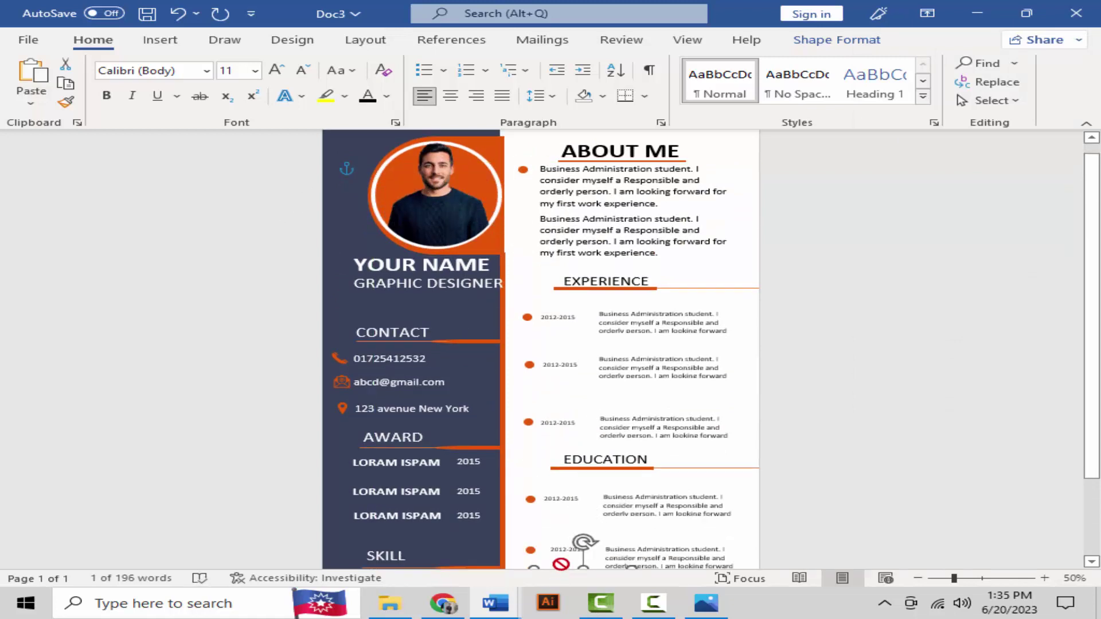
mouse_move(561, 565)
mouse_down()
mouse_move(561, 553)
mouse_move(568, 561)
mouse_up()
scroll(567, 493, down, 3)
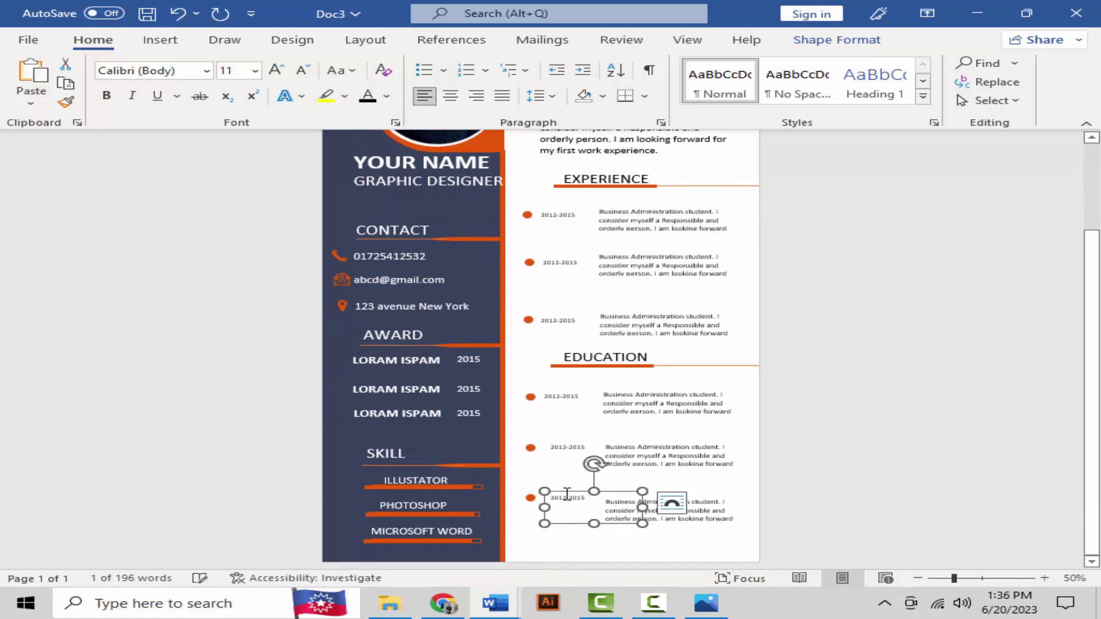
Step: Nudge the three Education date boxes with the arrow keys so they align evenly
click(789, 479)
scroll(769, 467, up, 3)
scroll(769, 467, down, 3)
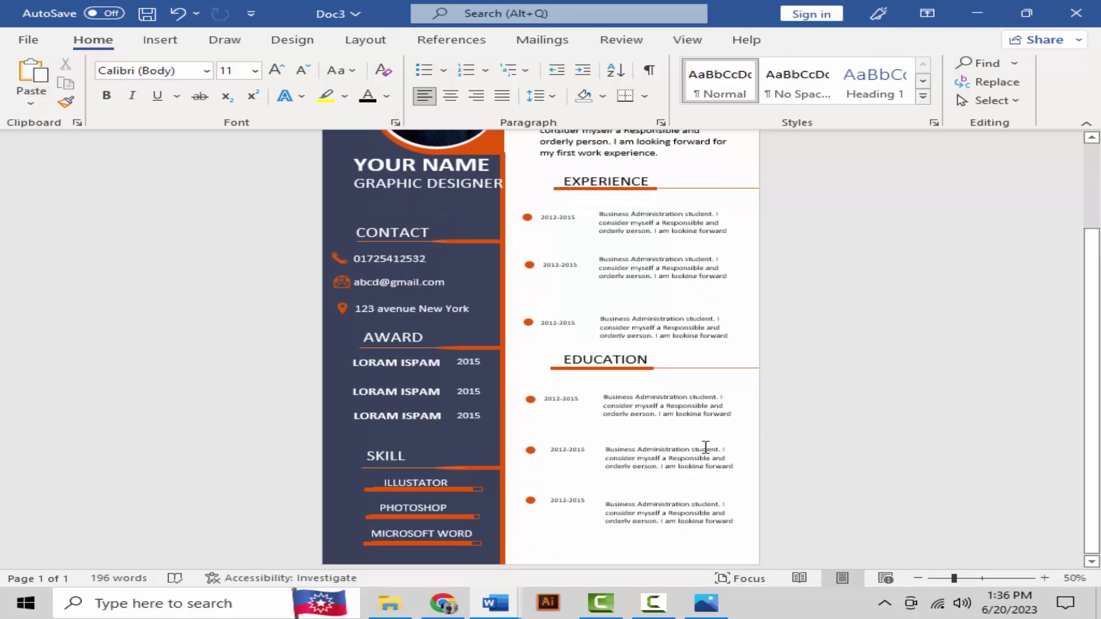
click(557, 400)
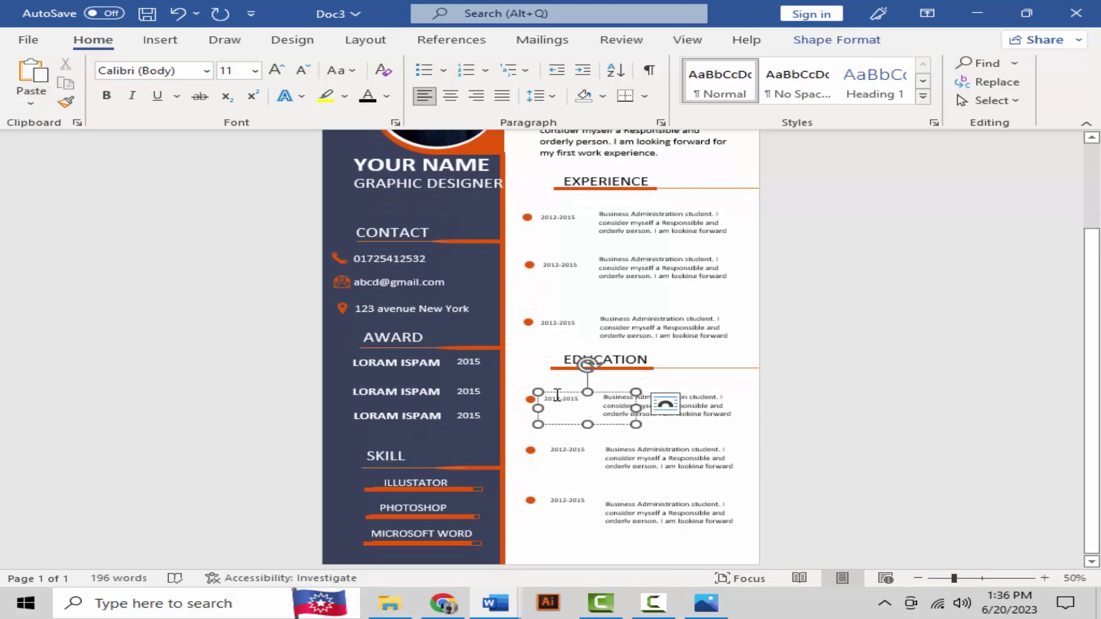
click(566, 396)
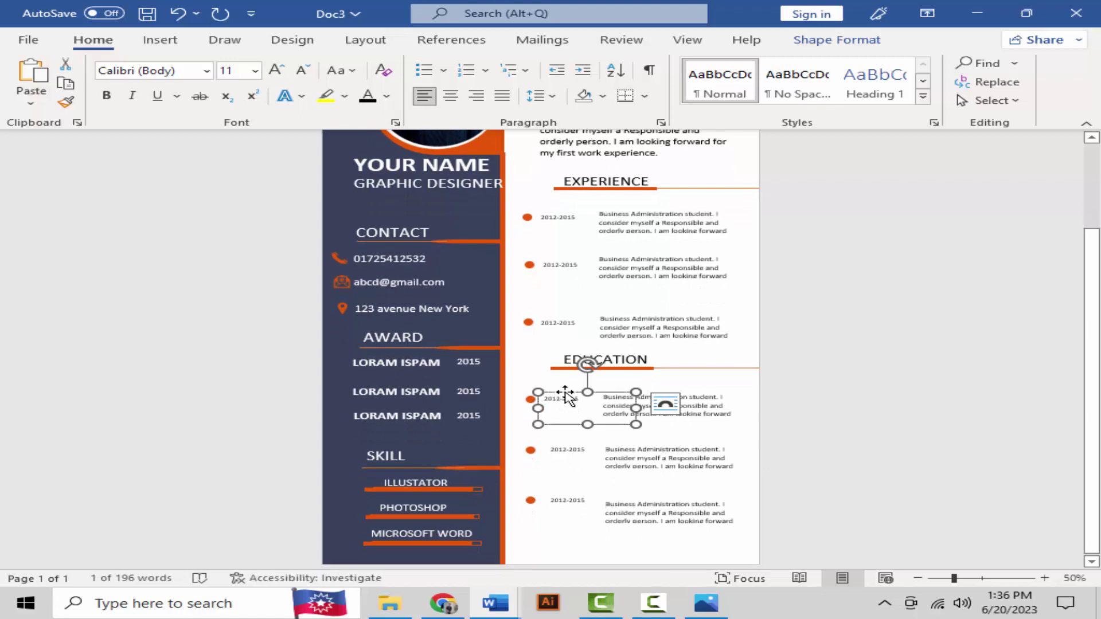
key(Right)
key(Right)
key(Right)
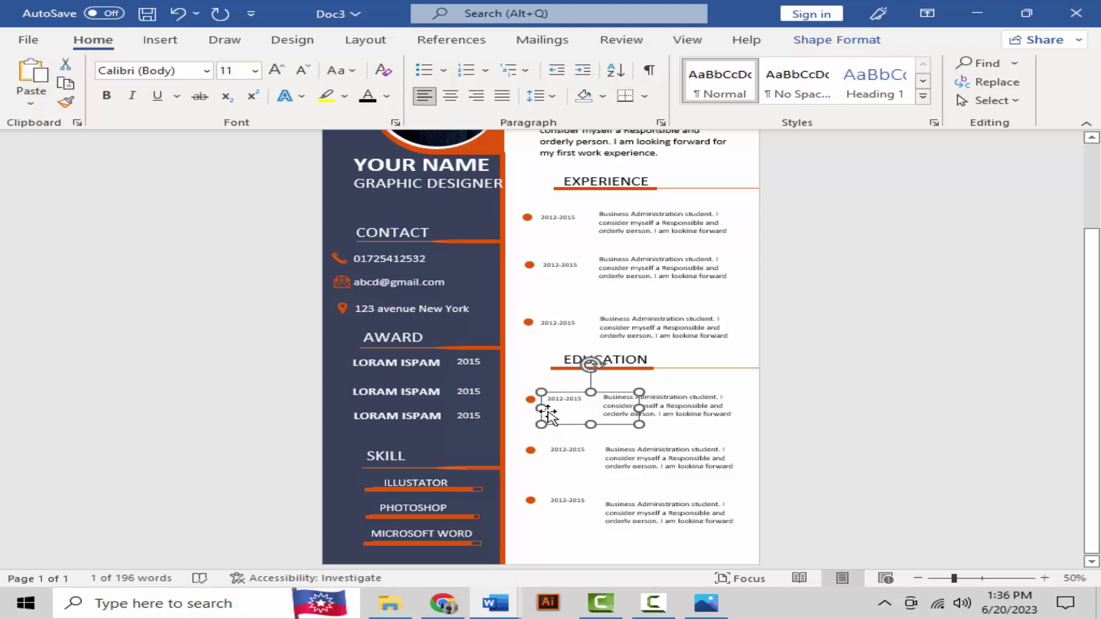
key(Left)
drag(550, 428, 553, 478)
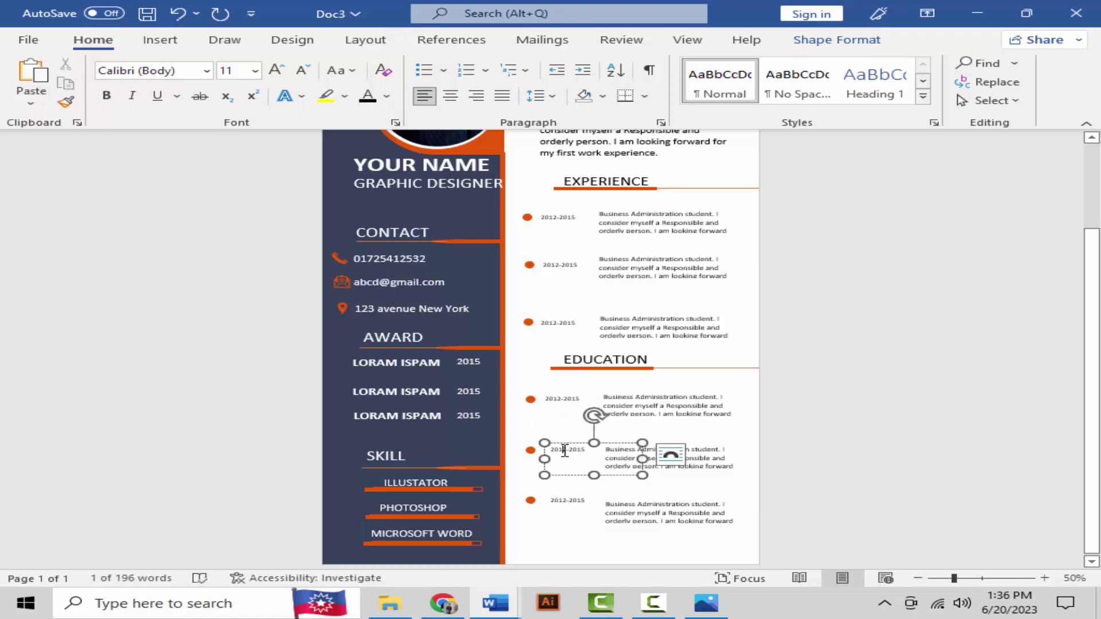
key(Left)
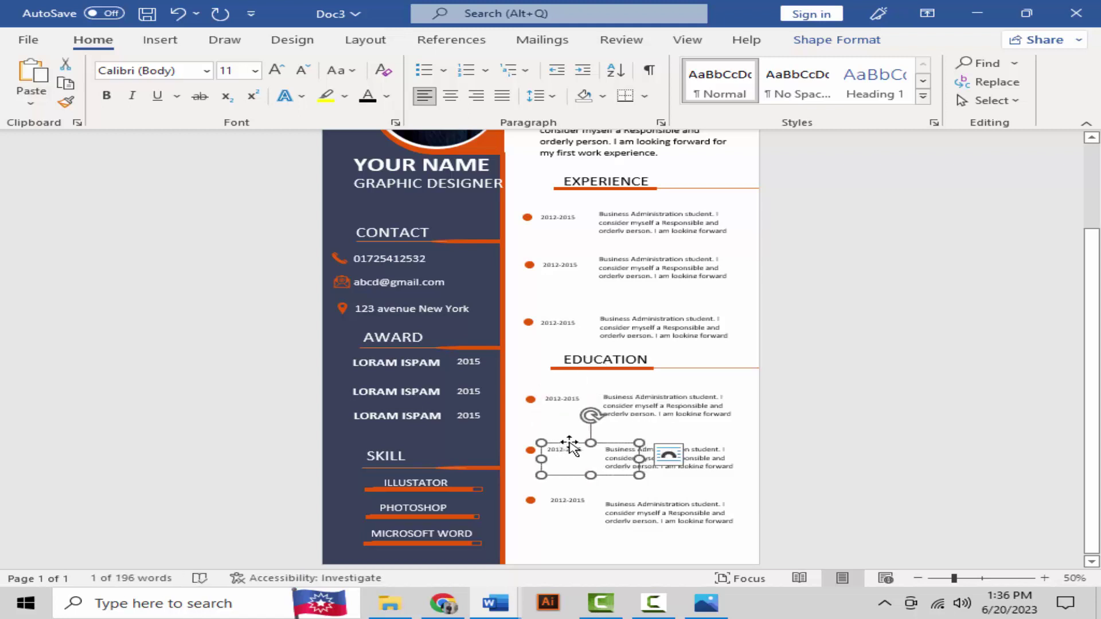
key(Left)
key(Left)
click(565, 502)
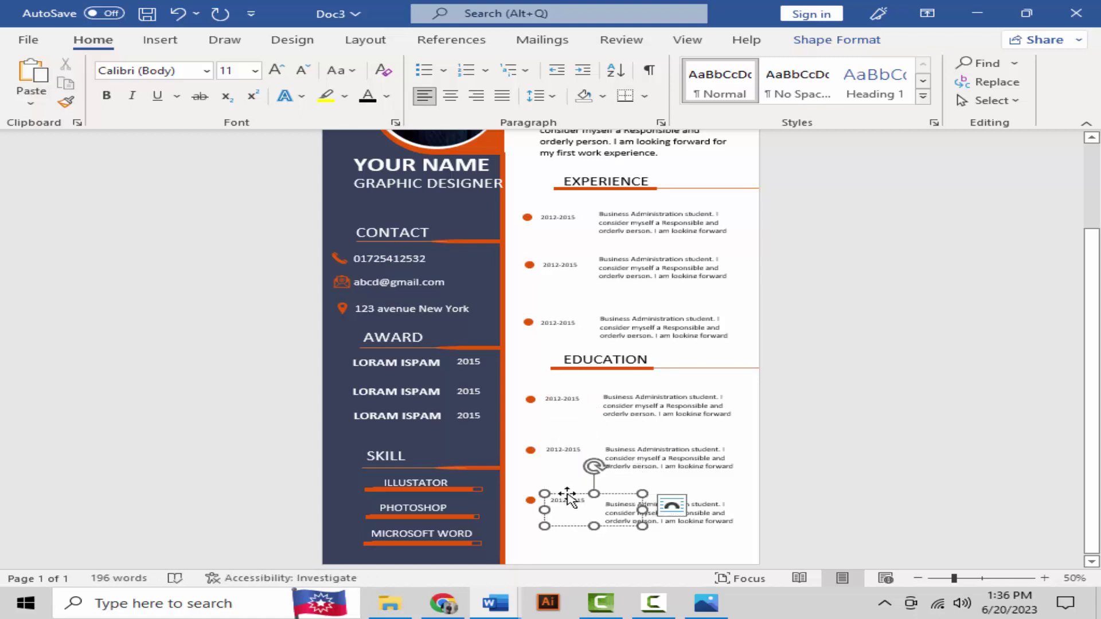
click(568, 496)
key(Left)
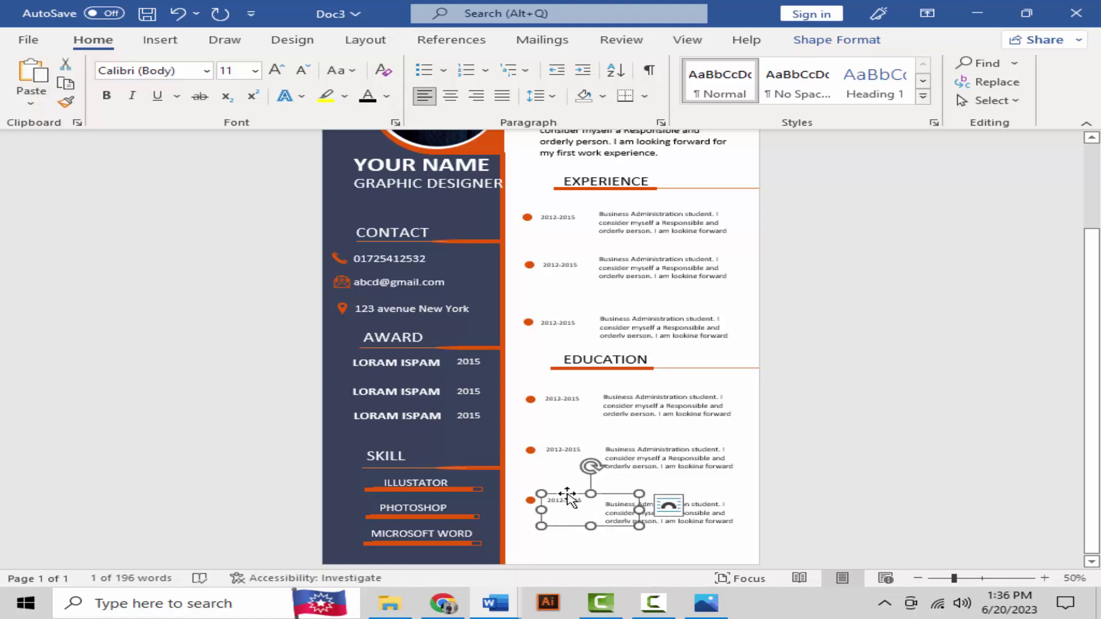
click(805, 490)
scroll(774, 517, up, 3)
scroll(720, 453, down, 1)
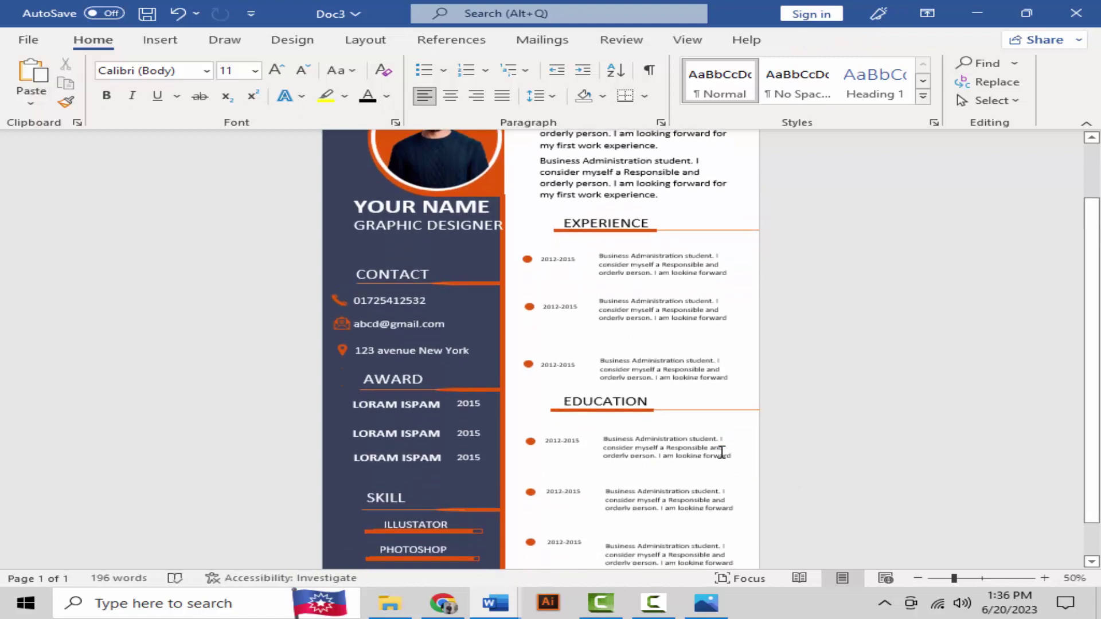
scroll(696, 435, down, 1)
scroll(687, 431, down, 1)
scroll(687, 431, down, 1)
scroll(685, 429, down, 1)
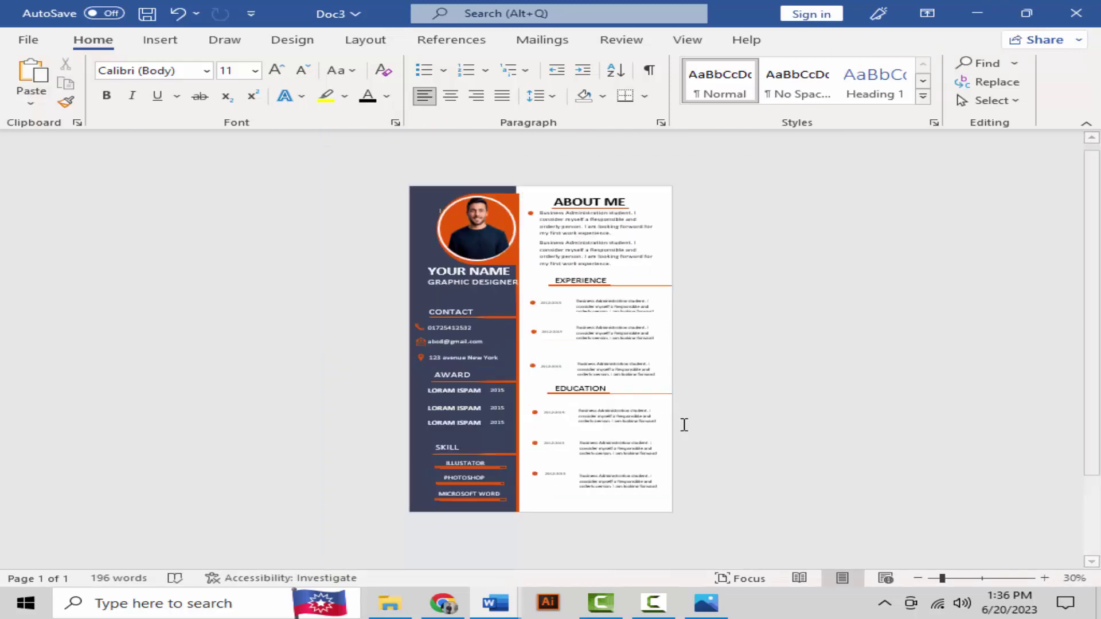